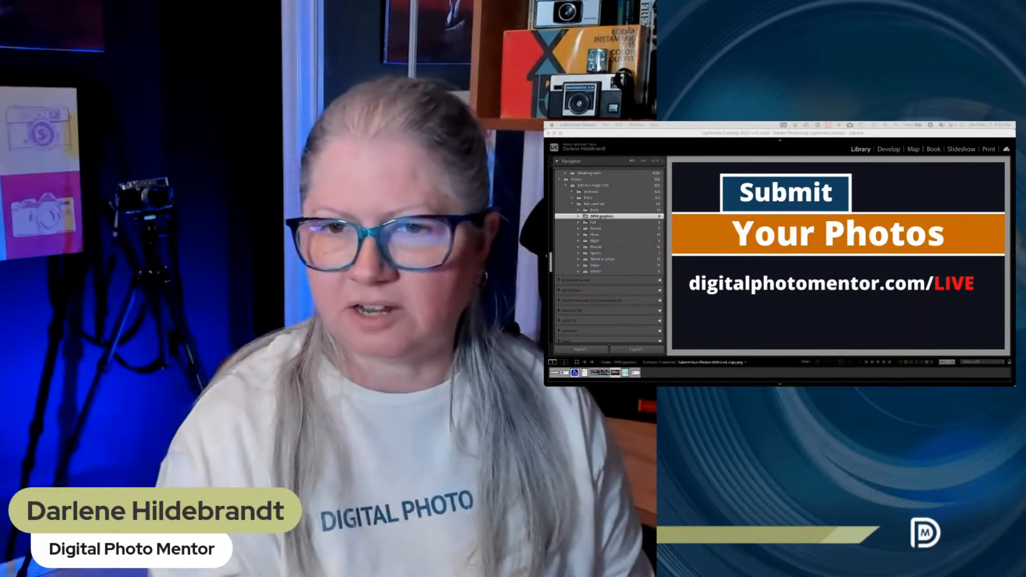
Switch the Library to the thumbnail grid and show the photos in the People folder
click(668, 244)
key(g)
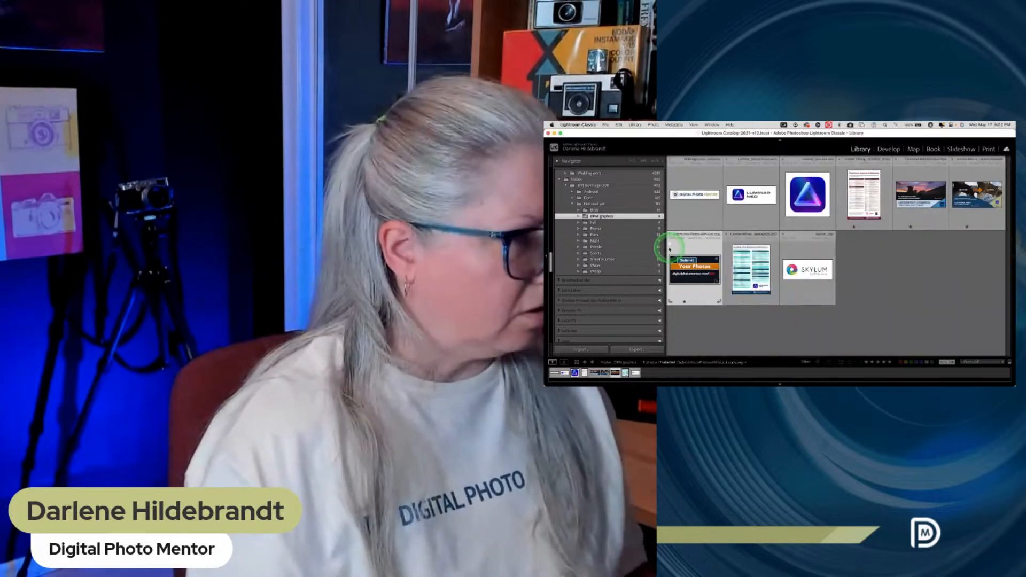
click(615, 246)
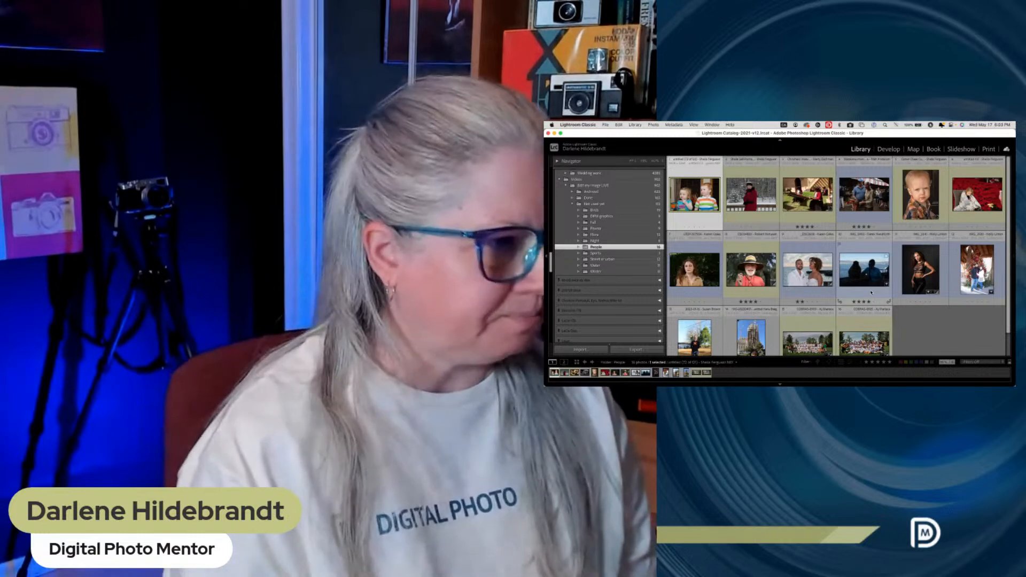
click(825, 287)
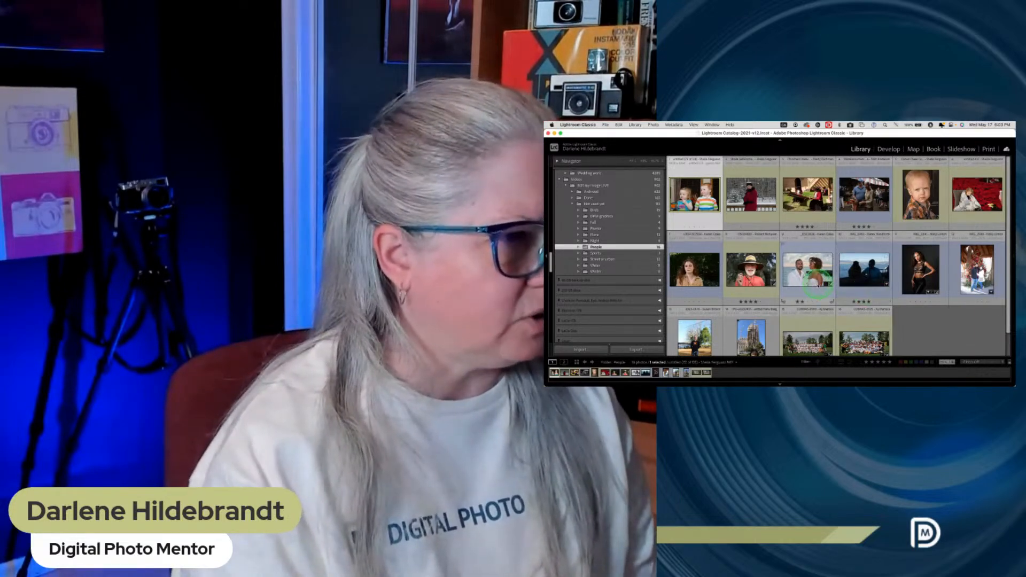
click(915, 320)
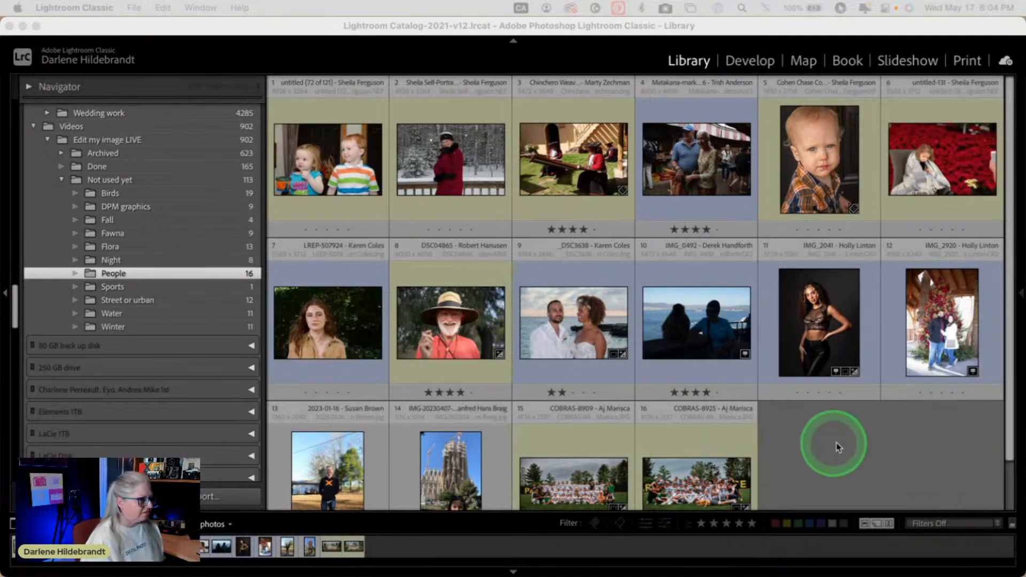
Open the portrait of the bearded man in the straw hat in the Develop module
click(440, 323)
double_click(436, 323)
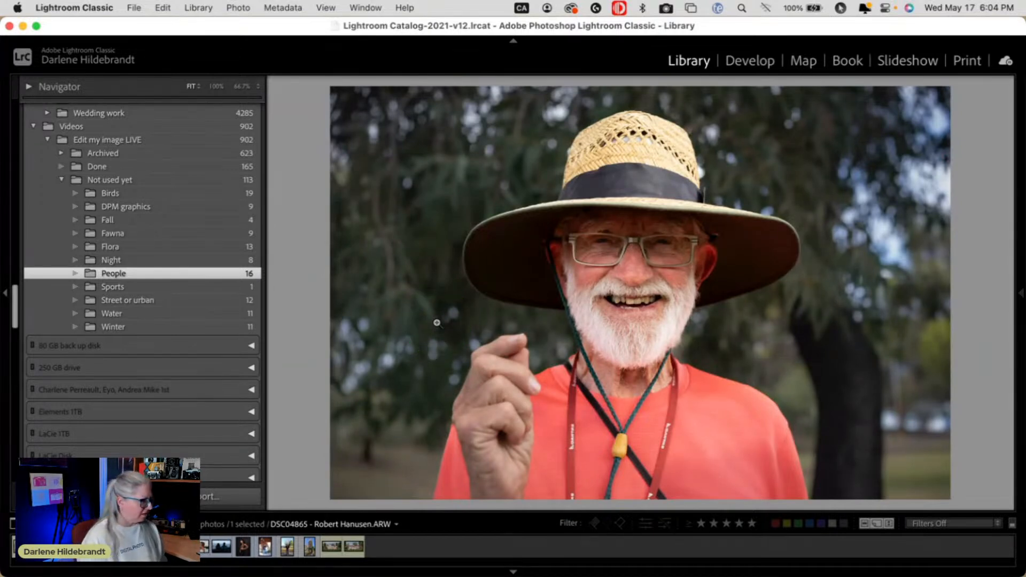
key(d)
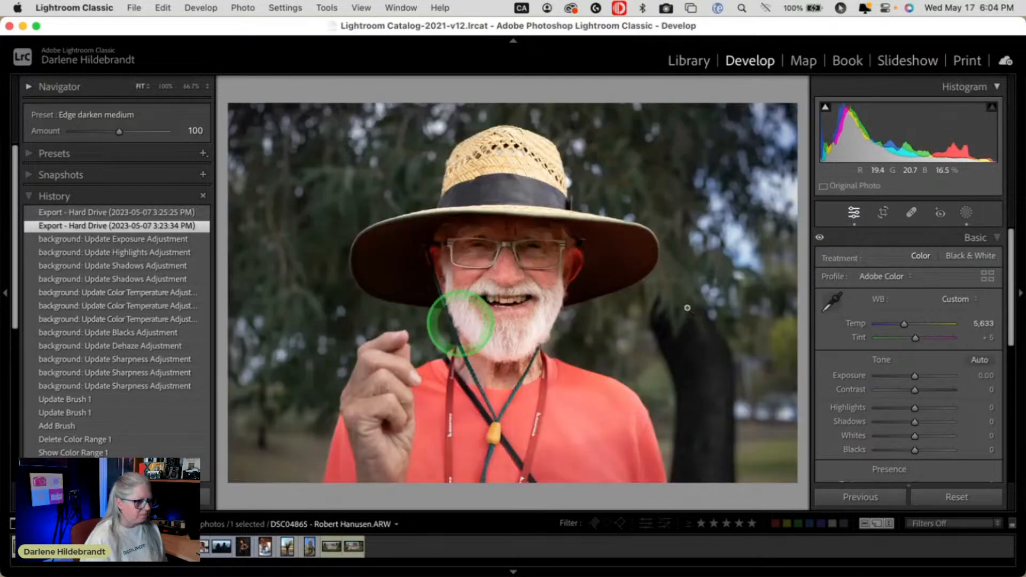
Compare the portrait's before and after versions and look through its existing global Develop settings
key(backslash)
key(backslash)
key(backslash)
key(backslash)
click(860, 310)
scroll(863, 313, down, 5)
scroll(861, 313, down, 5)
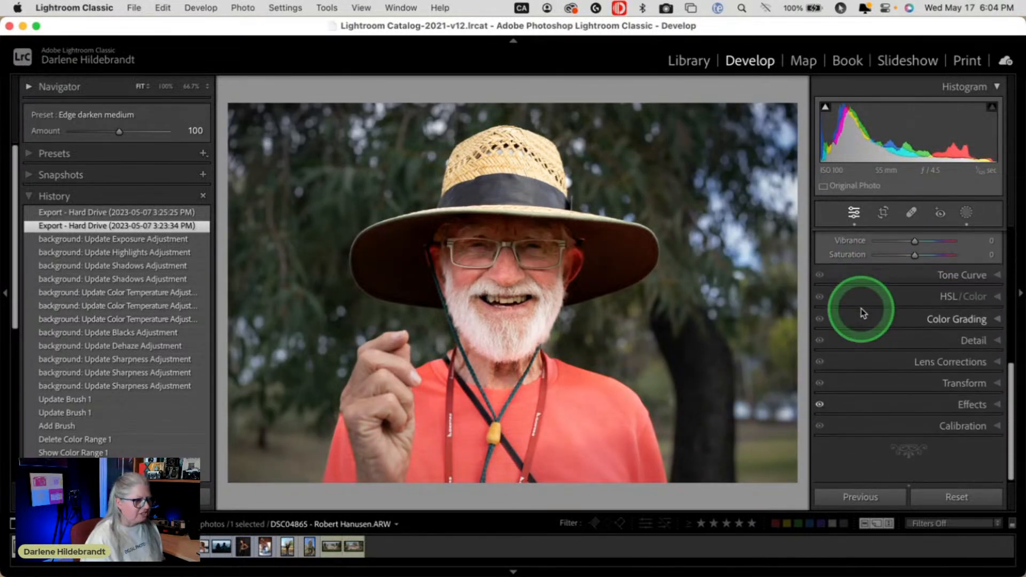
scroll(855, 310, up, 10)
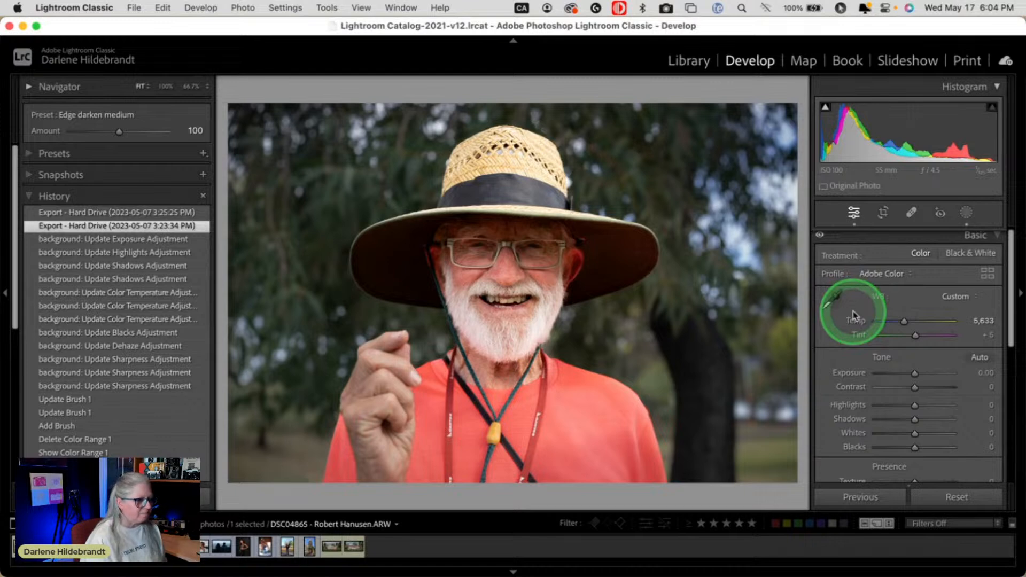
Show the portrait's masks and toggle Mask 1 off and on to examine its effect
click(966, 214)
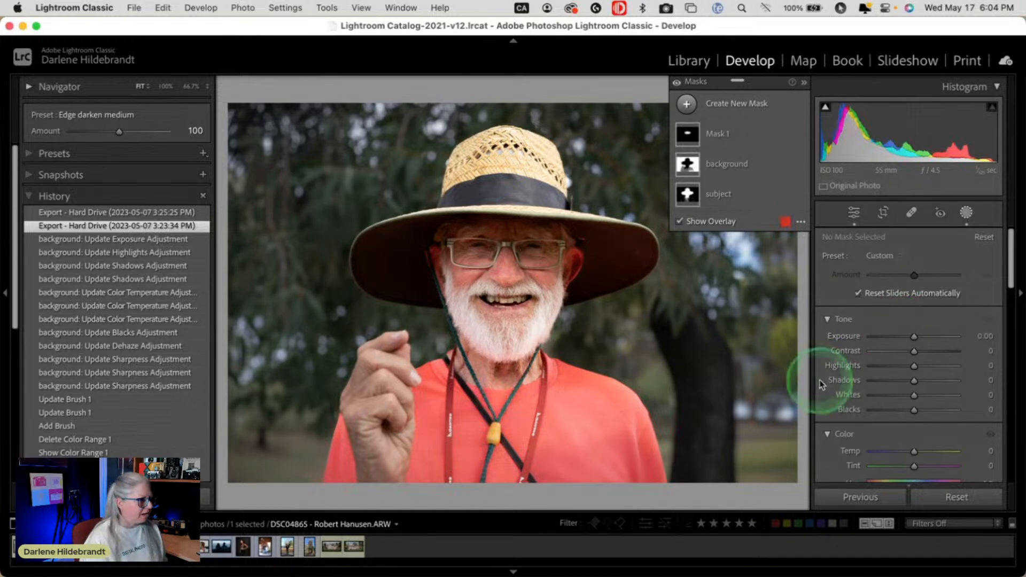
click(798, 135)
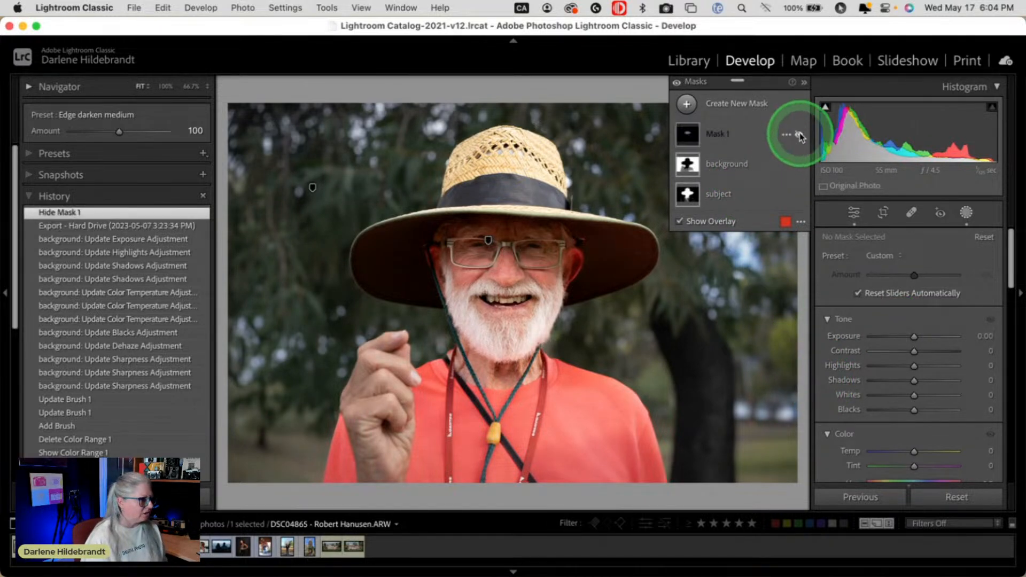
click(799, 135)
click(799, 136)
click(799, 135)
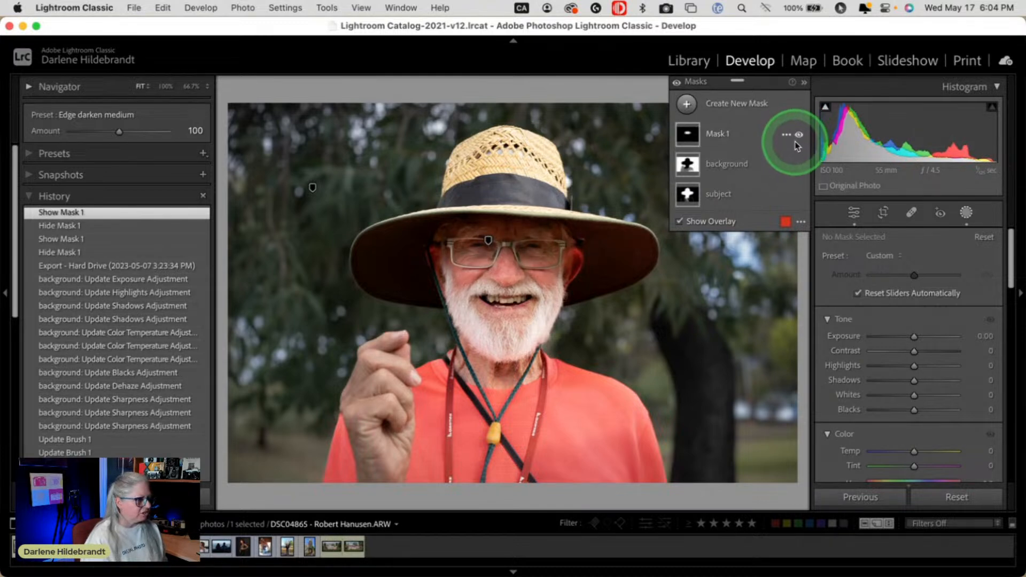
Delete all masks from the portrait and return to the global editing settings
scroll(880, 368, down, 5)
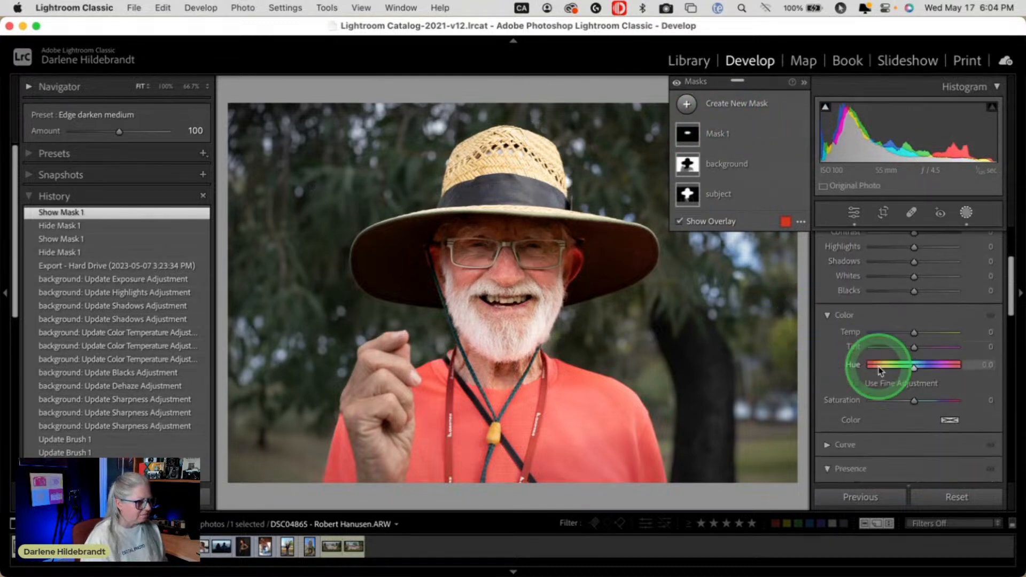
scroll(879, 369, down, 5)
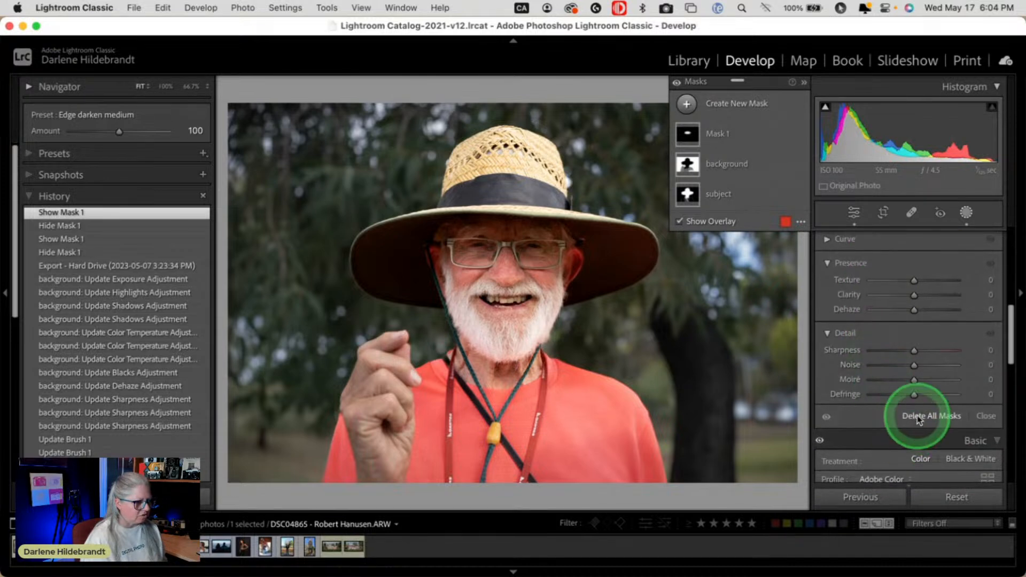
click(915, 417)
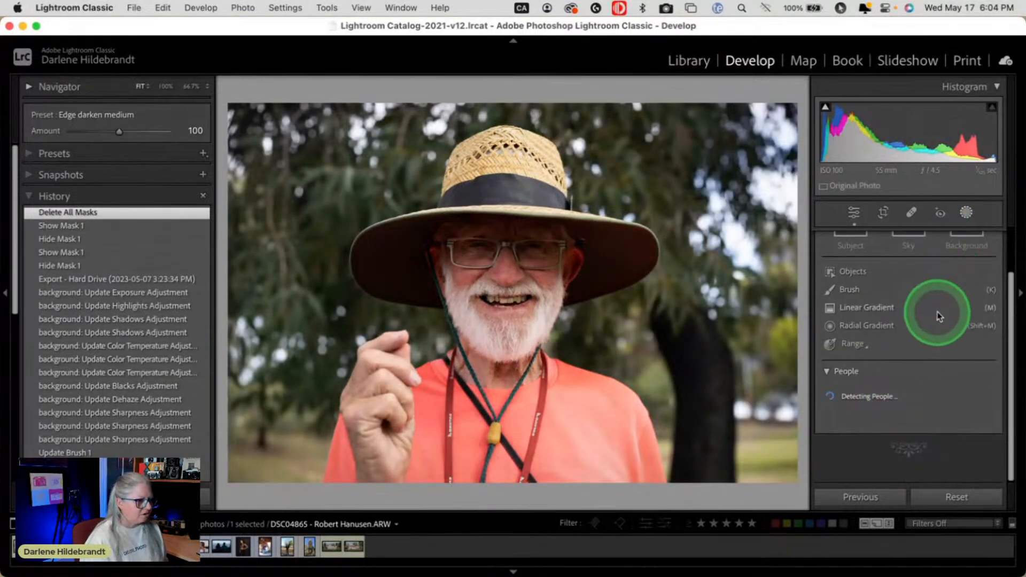
click(966, 214)
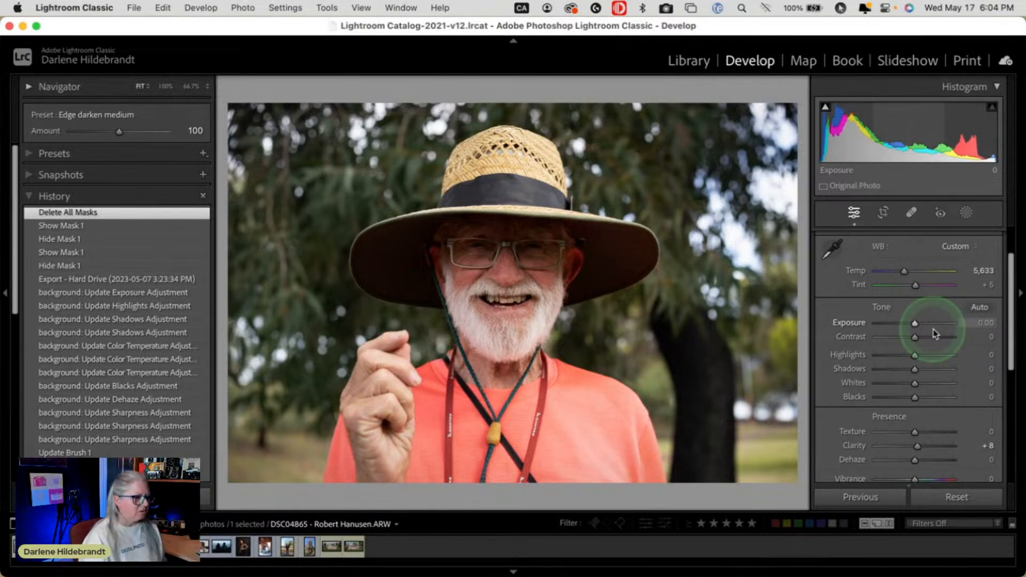
Hide the presets and history area to enlarge the portrait, and return to the Basic settings
scroll(884, 366, down, 1)
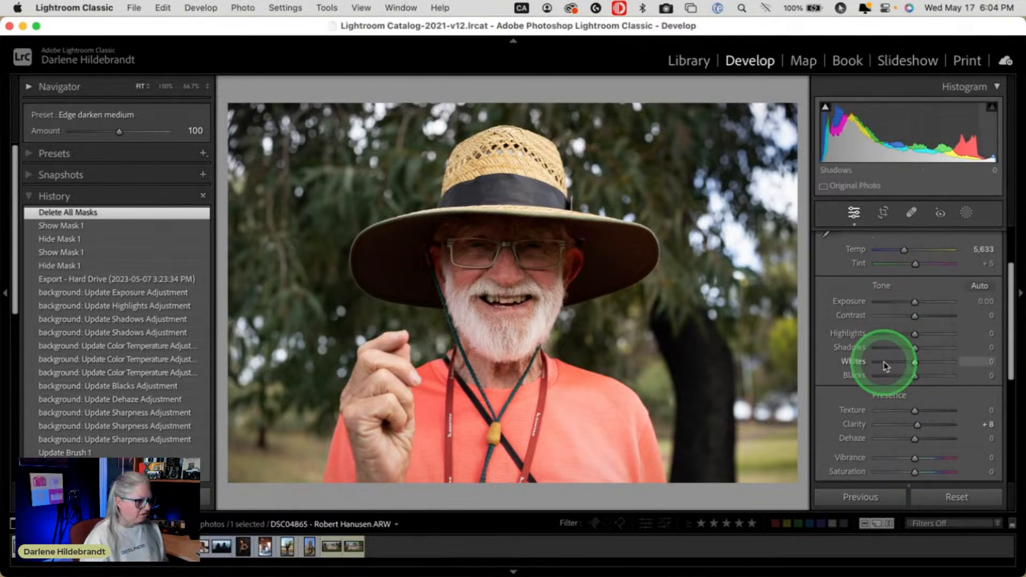
scroll(884, 367, down, 2)
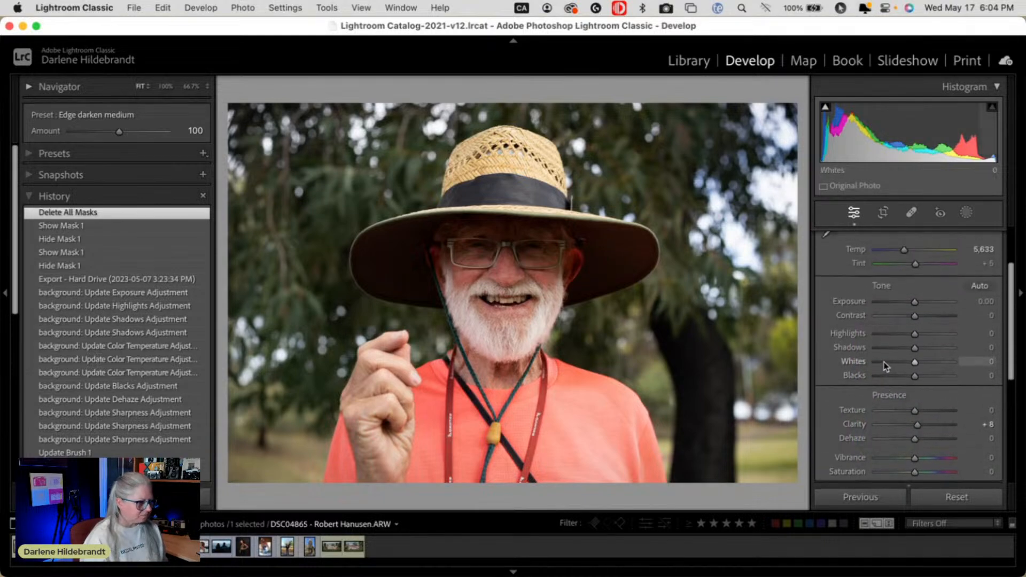
click(4, 293)
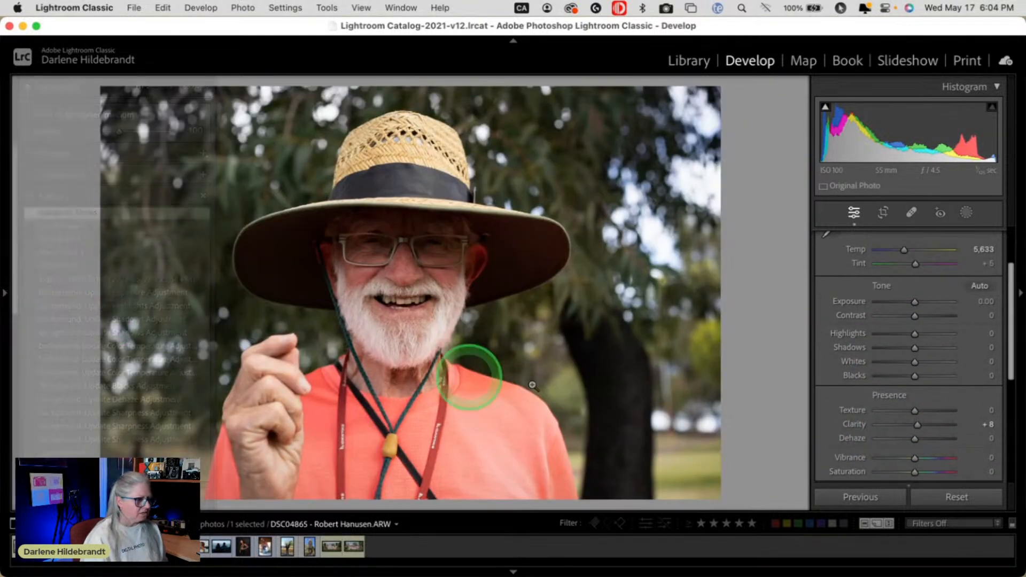
scroll(935, 380, up, 5)
click(625, 465)
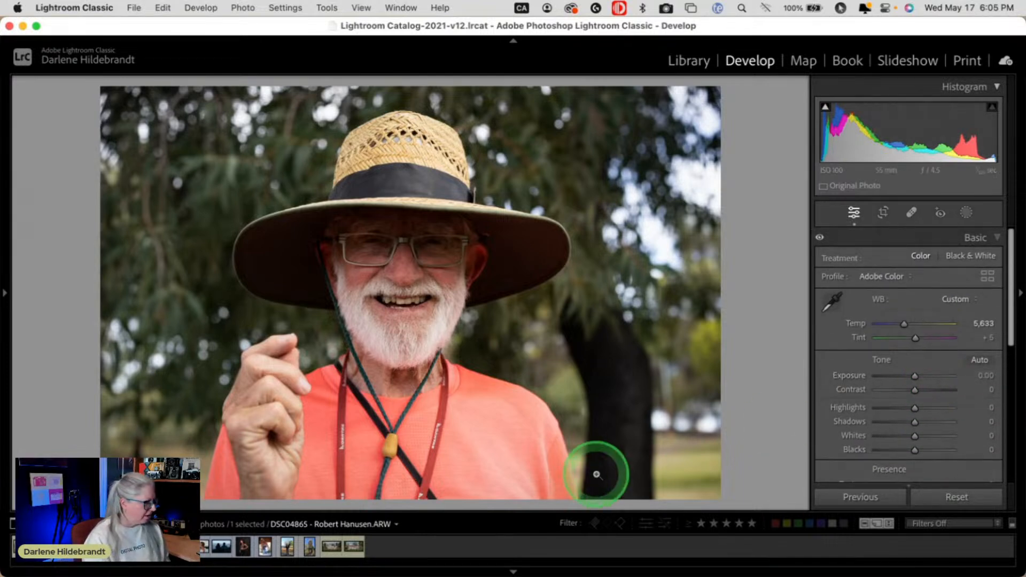
Browse the Camera Matching profiles available for the portrait
click(989, 278)
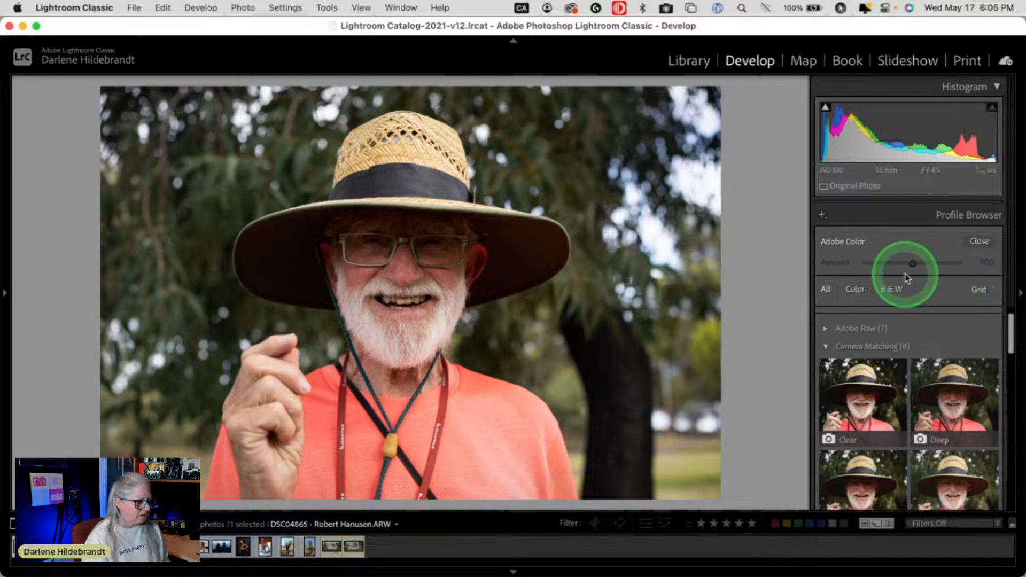
click(917, 407)
scroll(916, 407, down, 1)
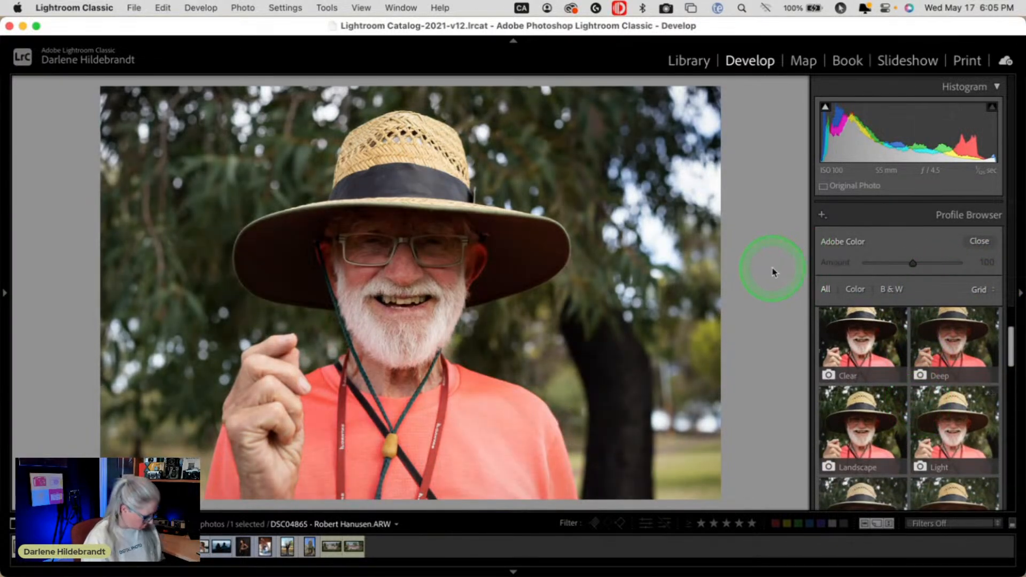
Check the portrait's camera and lens metadata in the Library, and return to Develop
key(e)
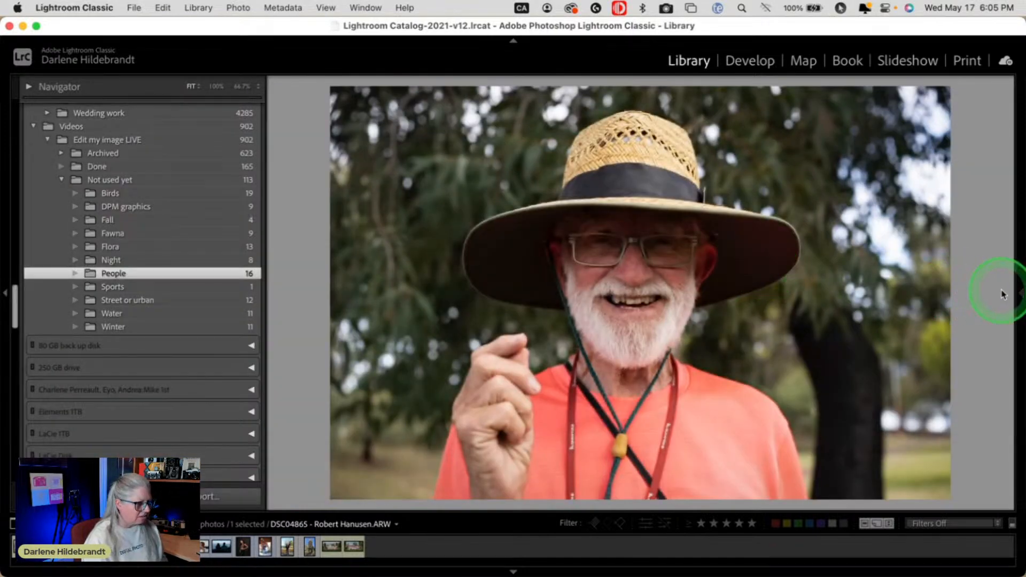
scroll(890, 299, down, 5)
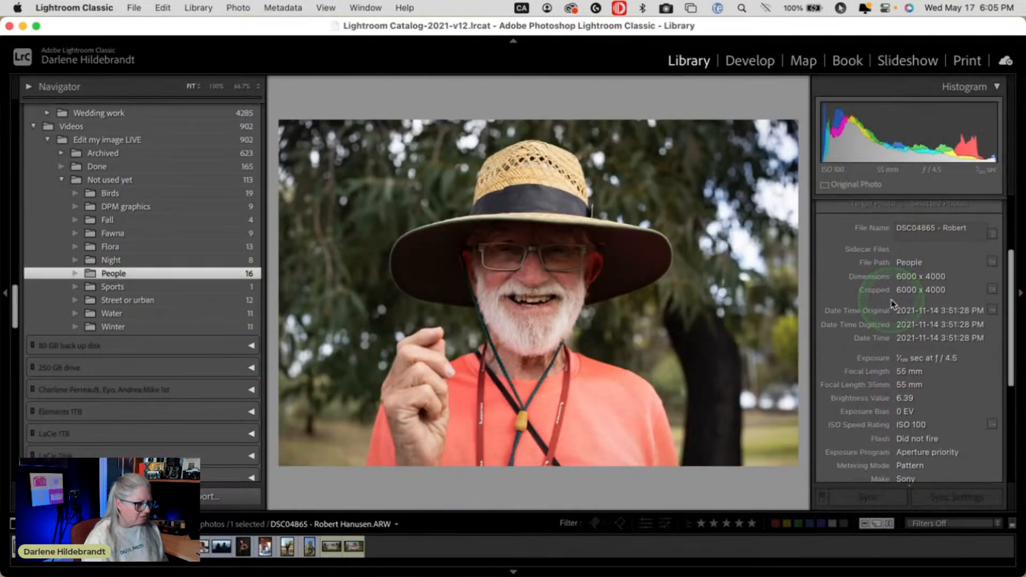
scroll(891, 303, down, 2)
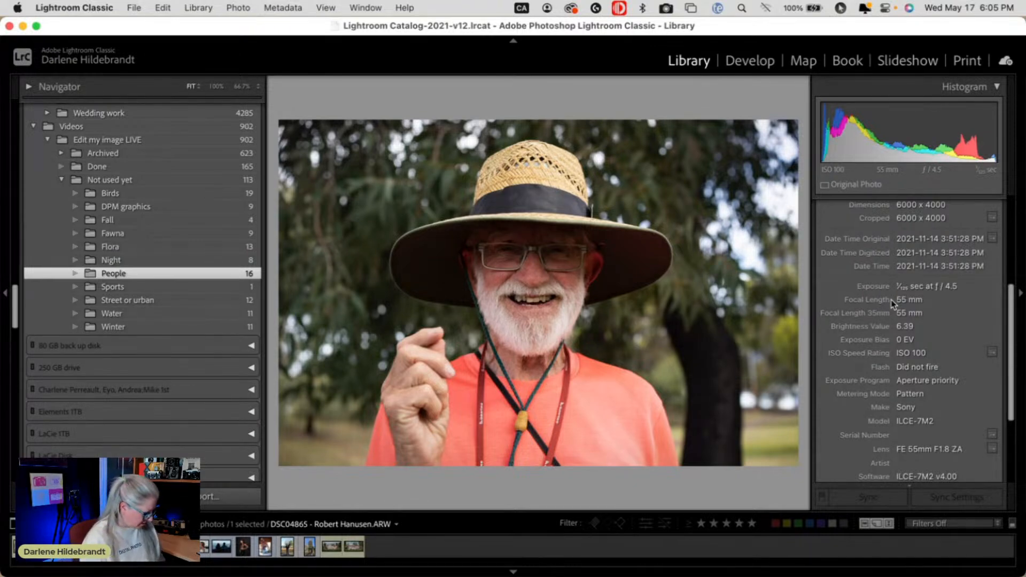
key(d)
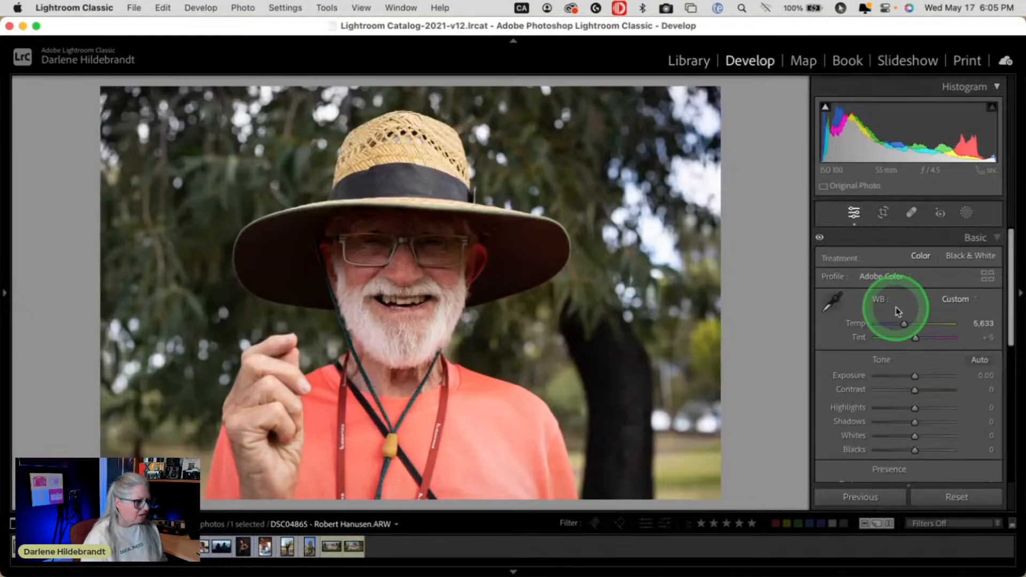
Preview the Camera Matching profiles on the portrait, apply Camera Light, and close the profile browser
click(987, 277)
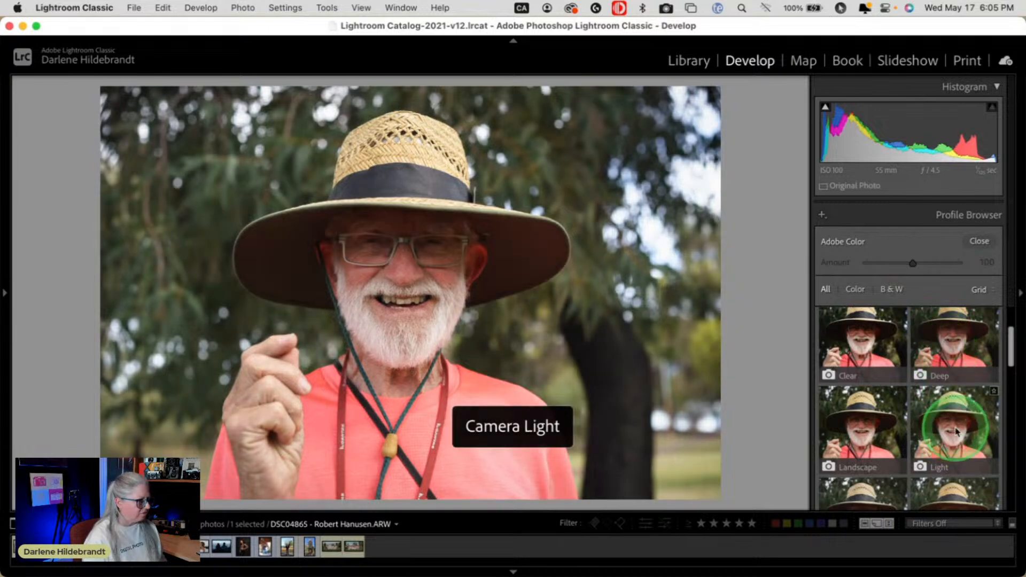
scroll(866, 430, down, 3)
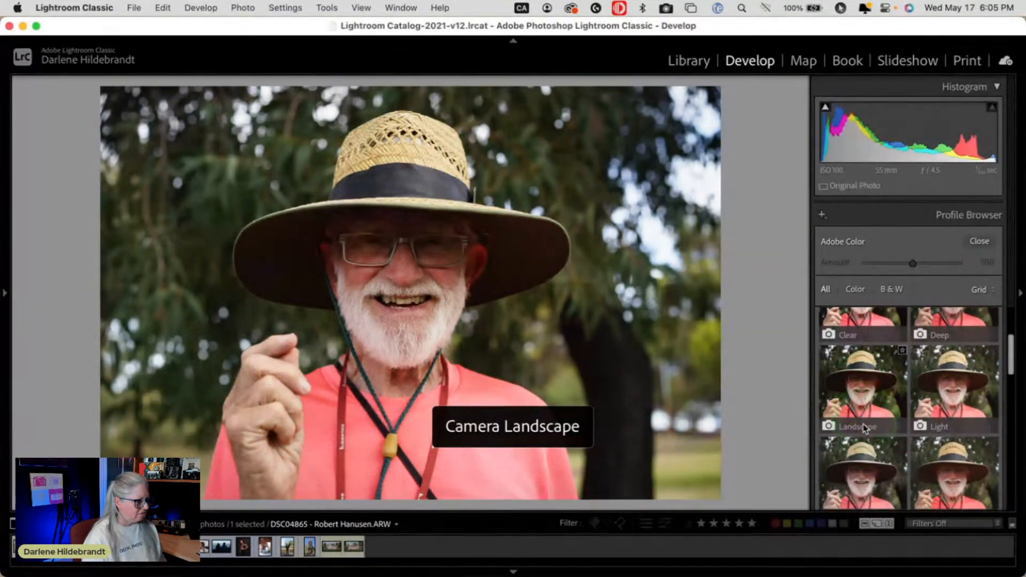
scroll(943, 433, down, 3)
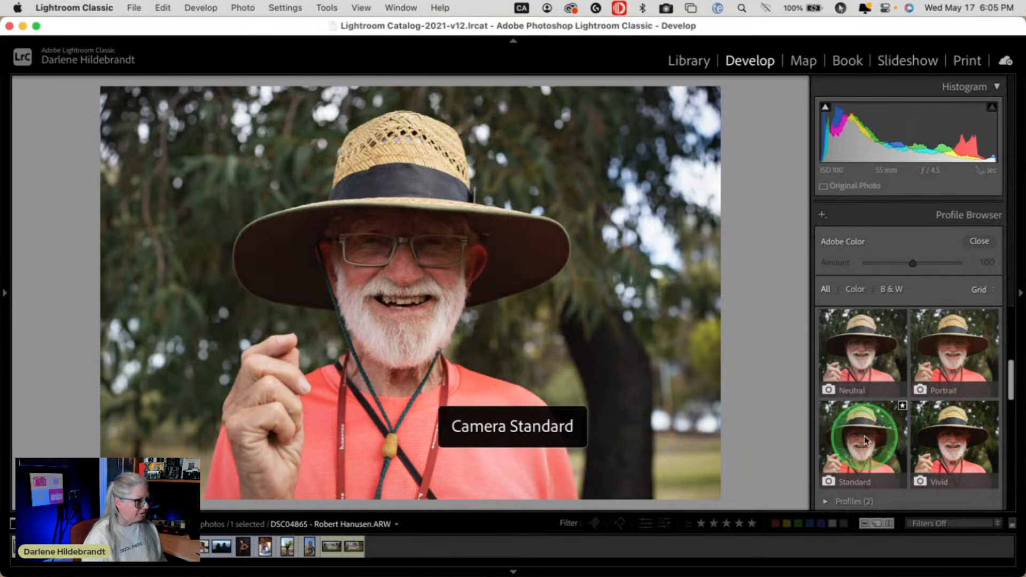
scroll(865, 432, up, 4)
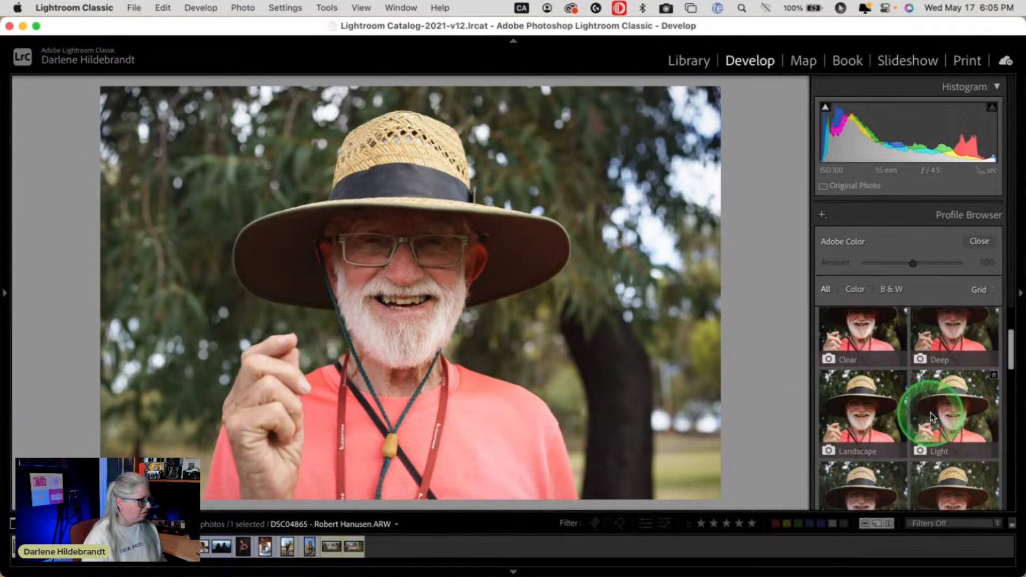
click(931, 417)
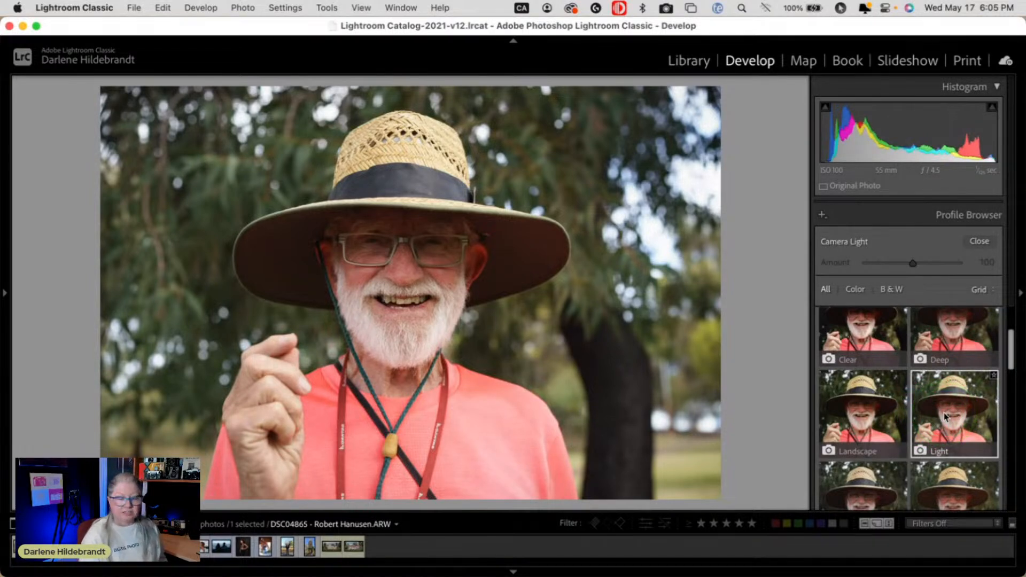
click(977, 242)
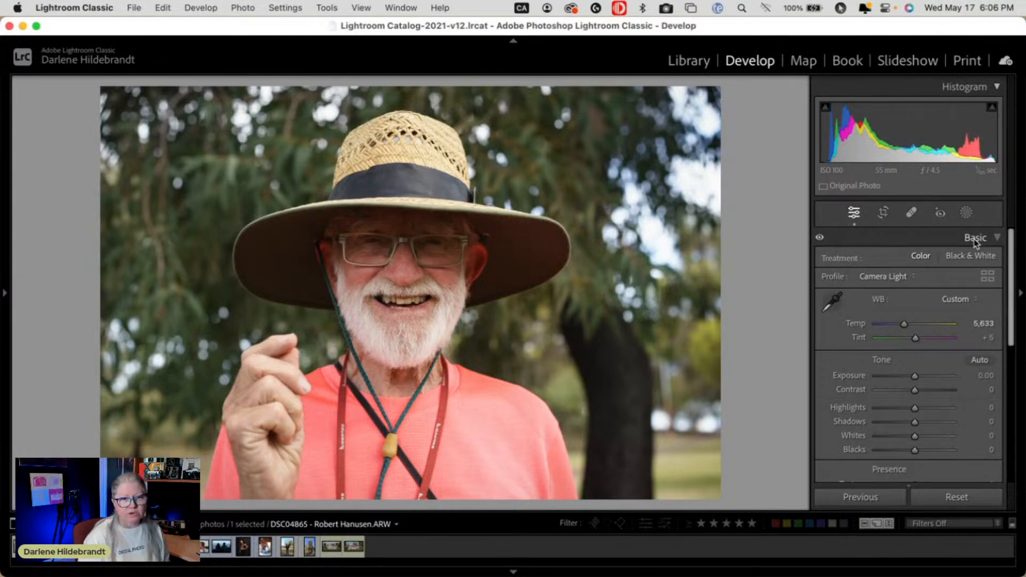
Reopen the profile browser, collapse the Modern group, and review the Camera Matching profiles
click(987, 276)
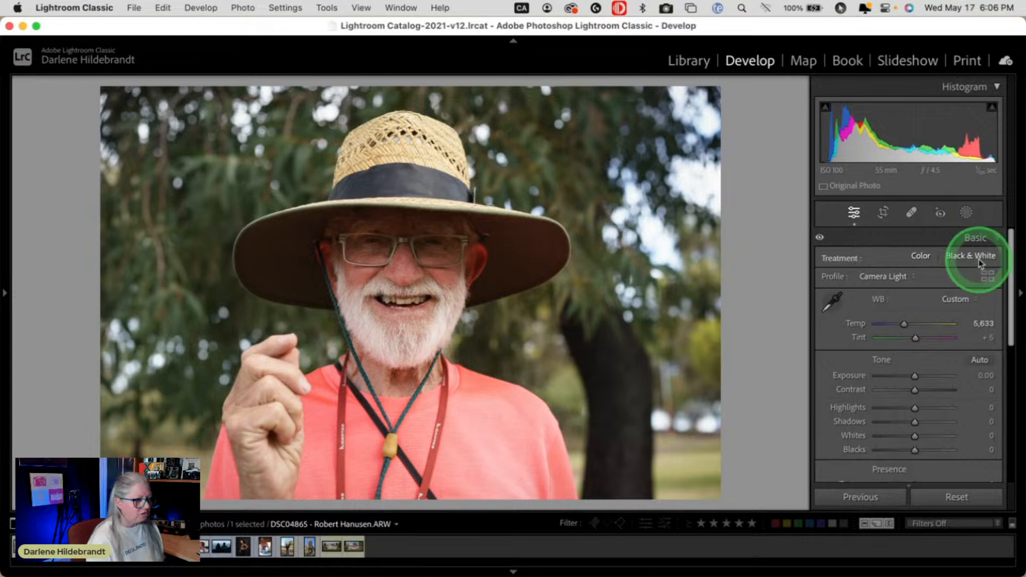
scroll(927, 326, down, 4)
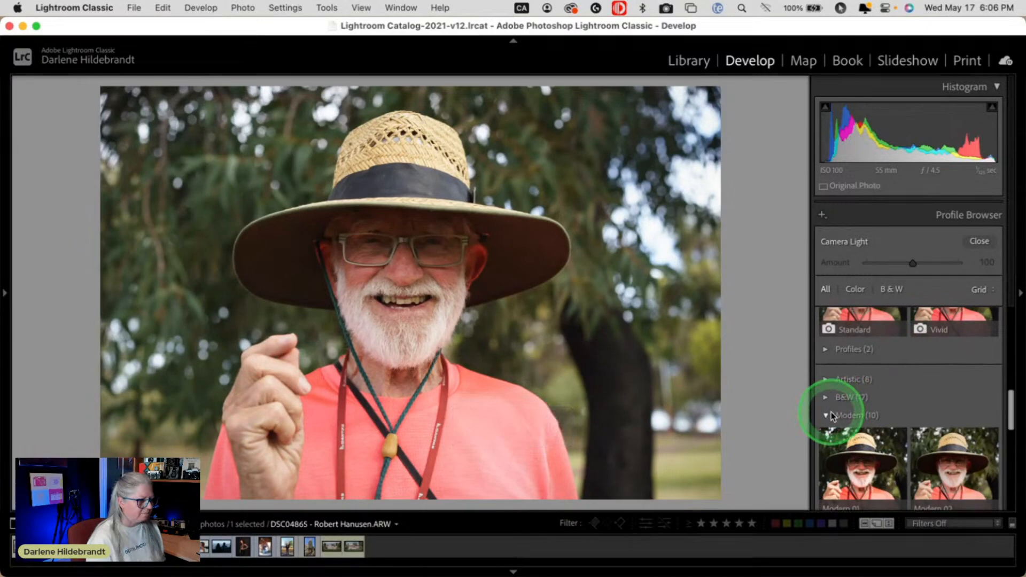
click(827, 427)
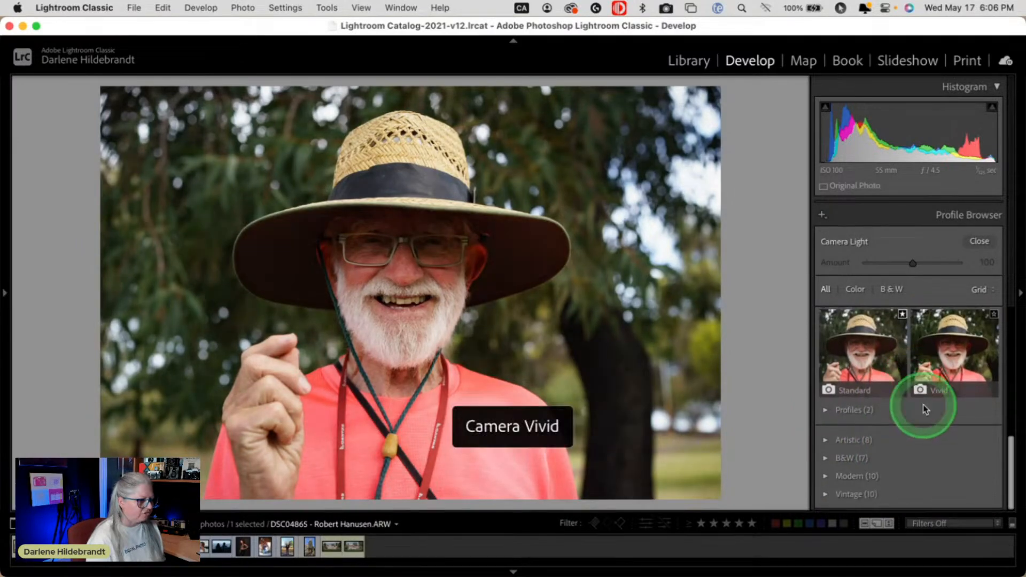
scroll(881, 460, up, 3)
scroll(908, 414, up, 2)
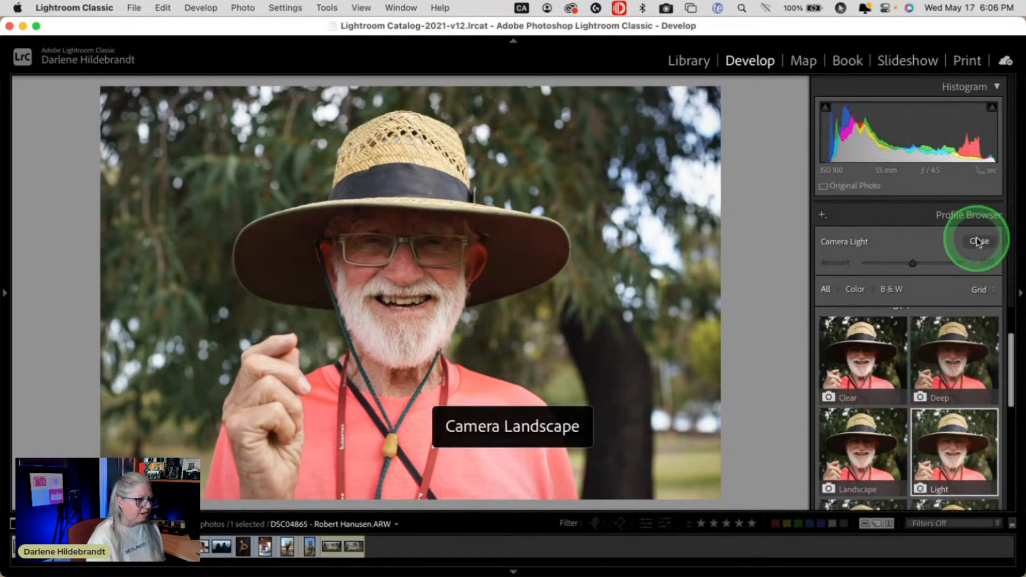
Close the profile browser and auto-set the portrait's white and black points to Whites +58 and Blacks −14
click(979, 241)
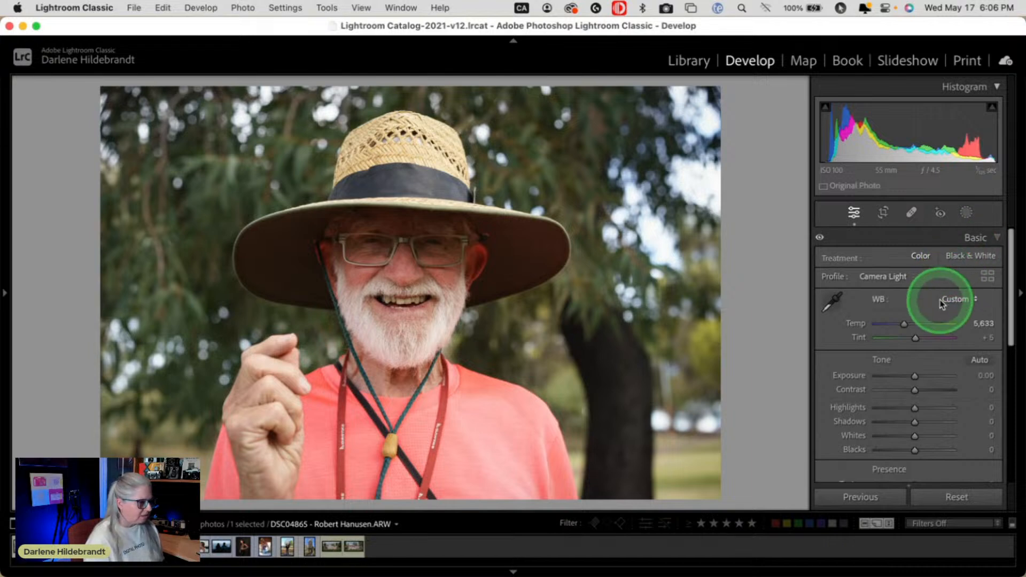
shift+double_click(853, 438)
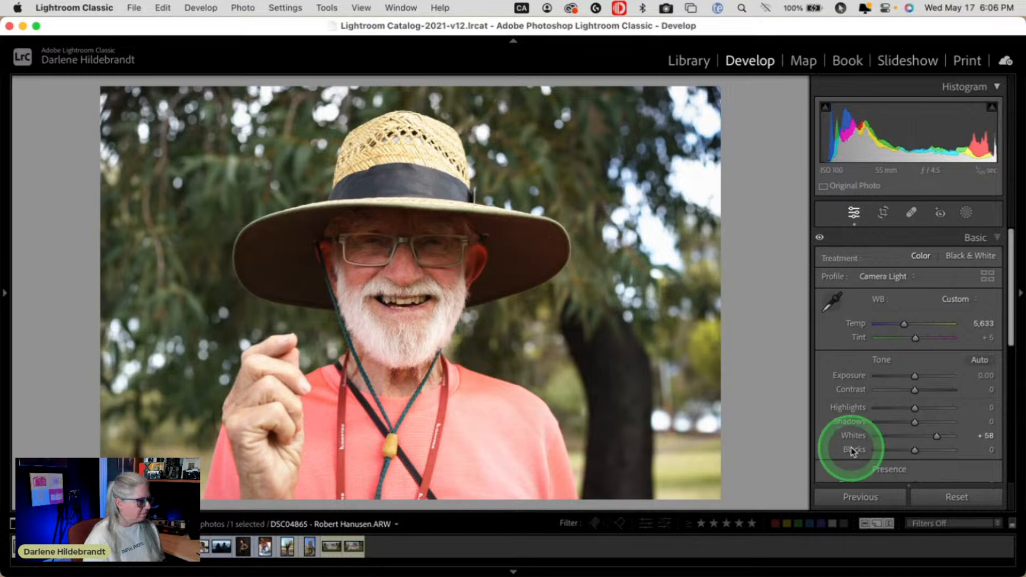
shift+double_click(852, 452)
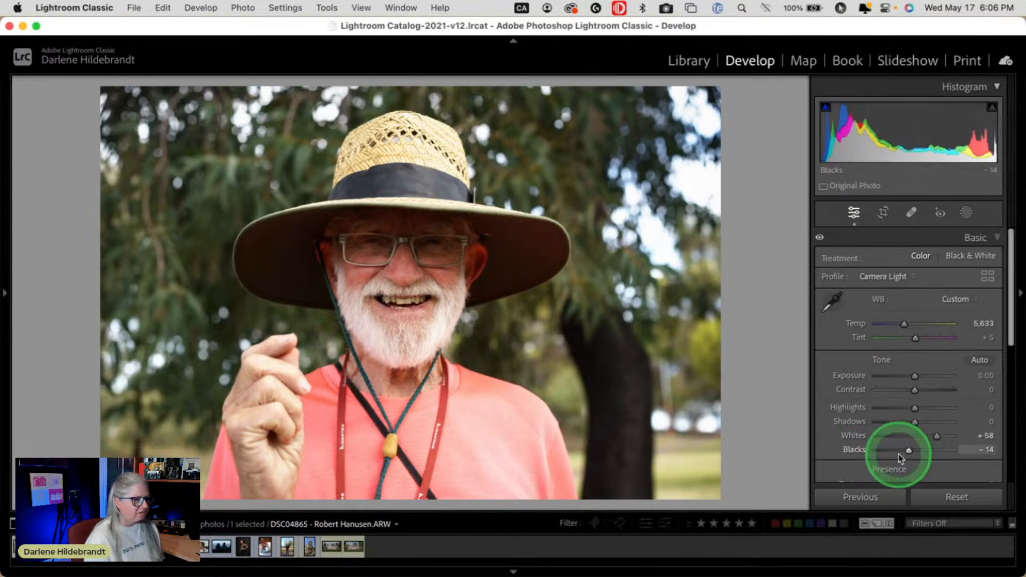
Preview the portrait's highlight clipping at the current Whites setting
alt+click(937, 438)
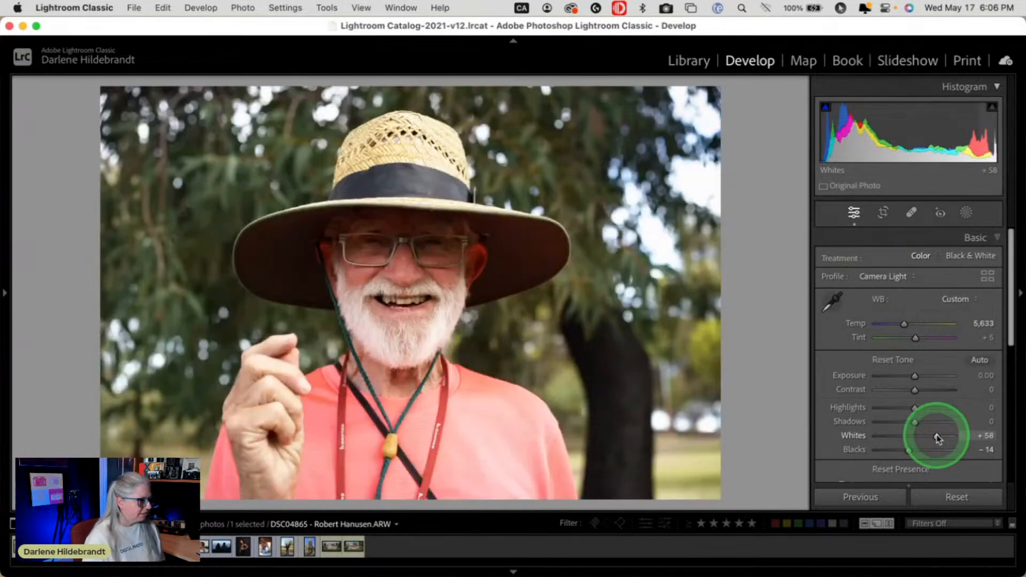
alt+click(939, 439)
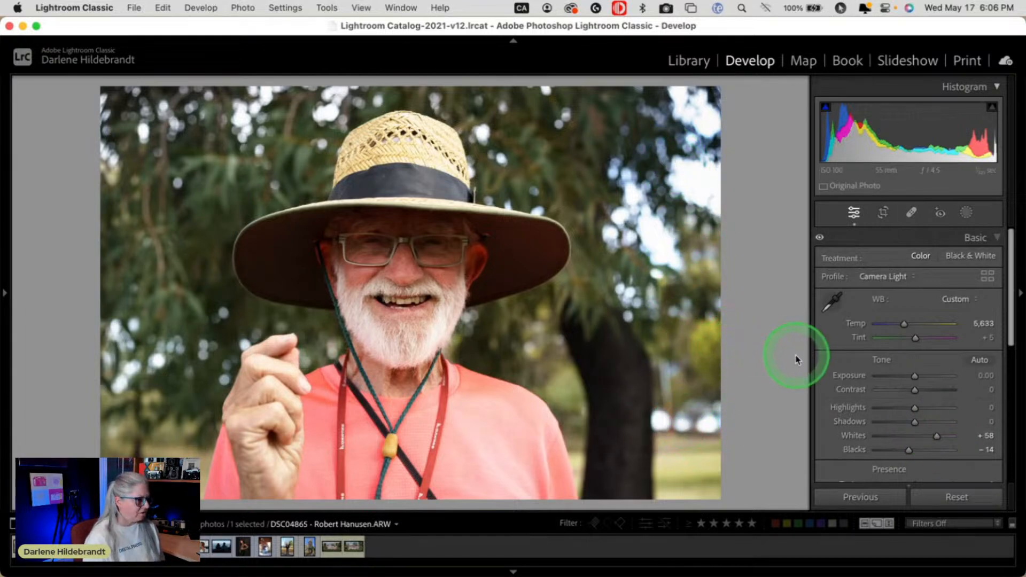
alt+click(936, 438)
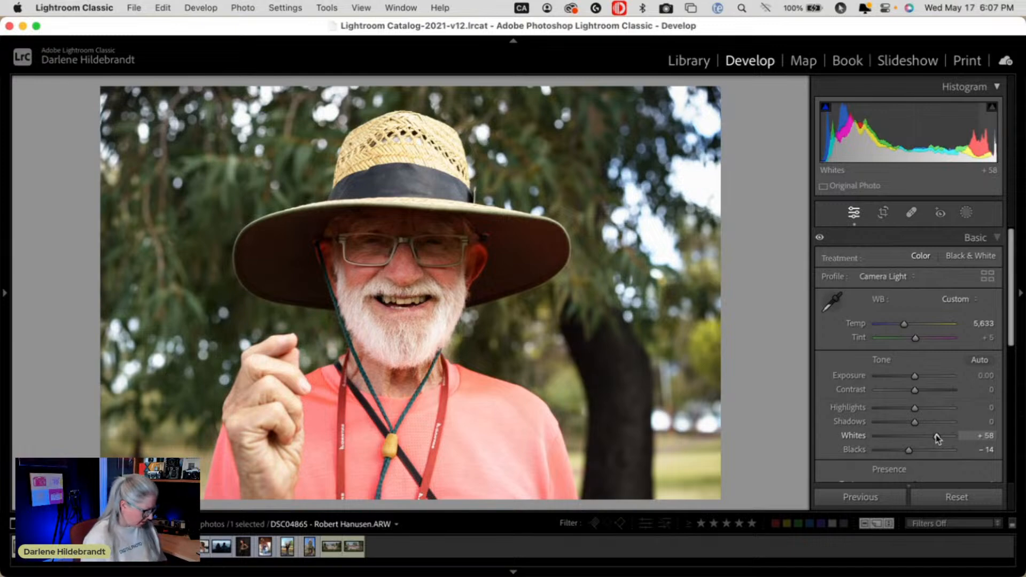
Crop away the strip of bright background along the photo's right edge, keeping the full height, and apply the crop
key(r)
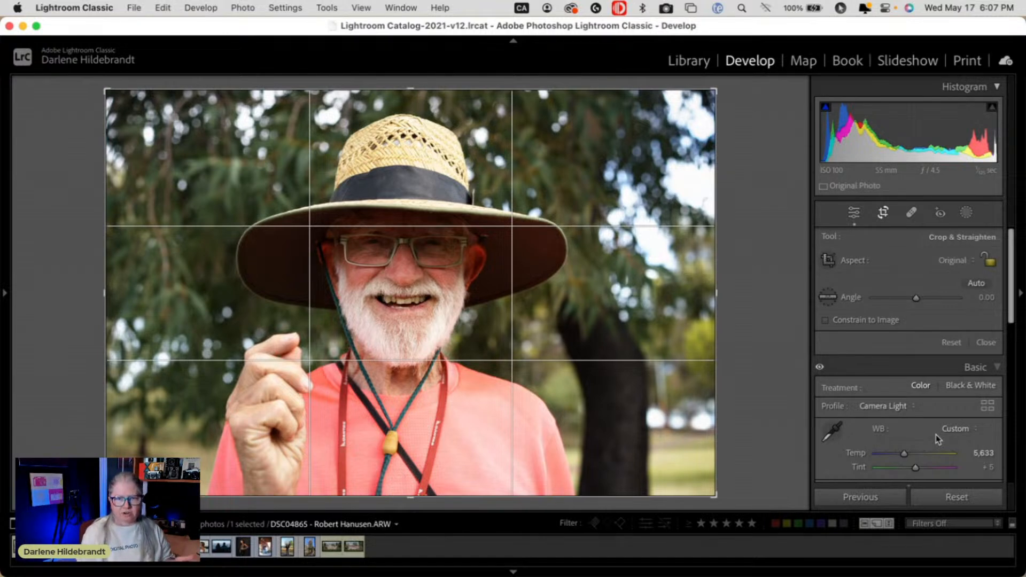
drag(716, 293, 675, 297)
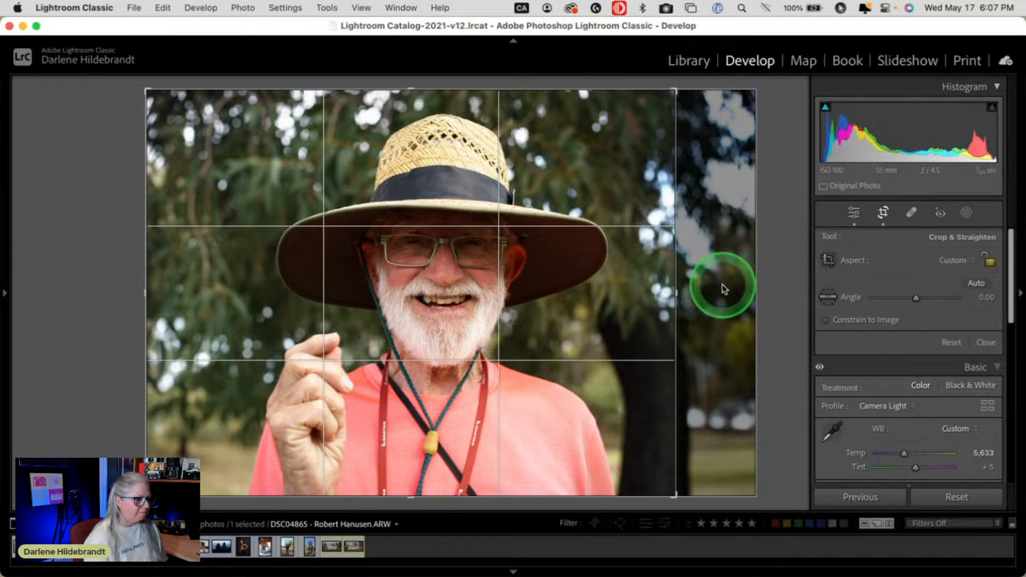
drag(672, 292, 760, 291)
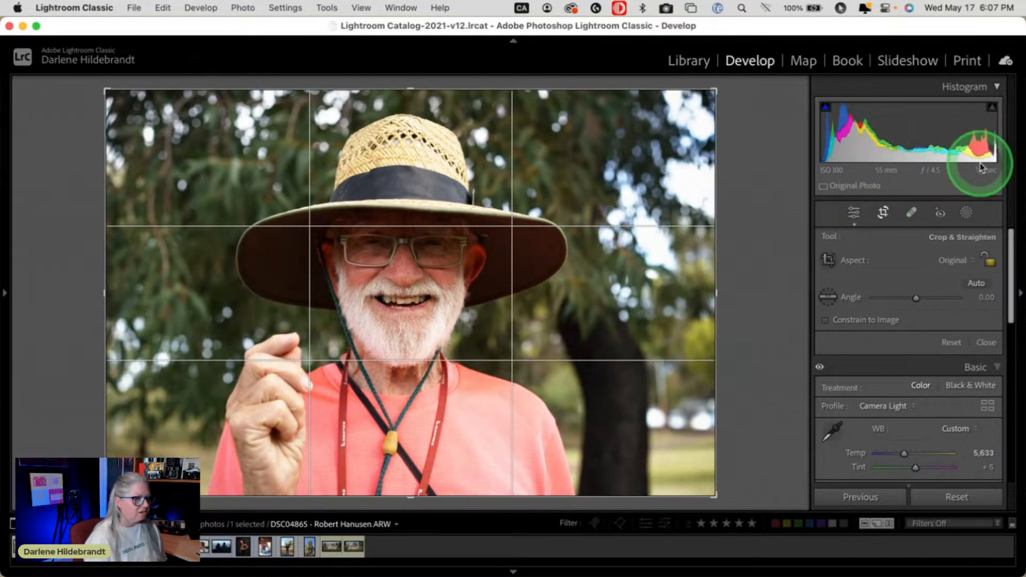
drag(714, 293, 661, 296)
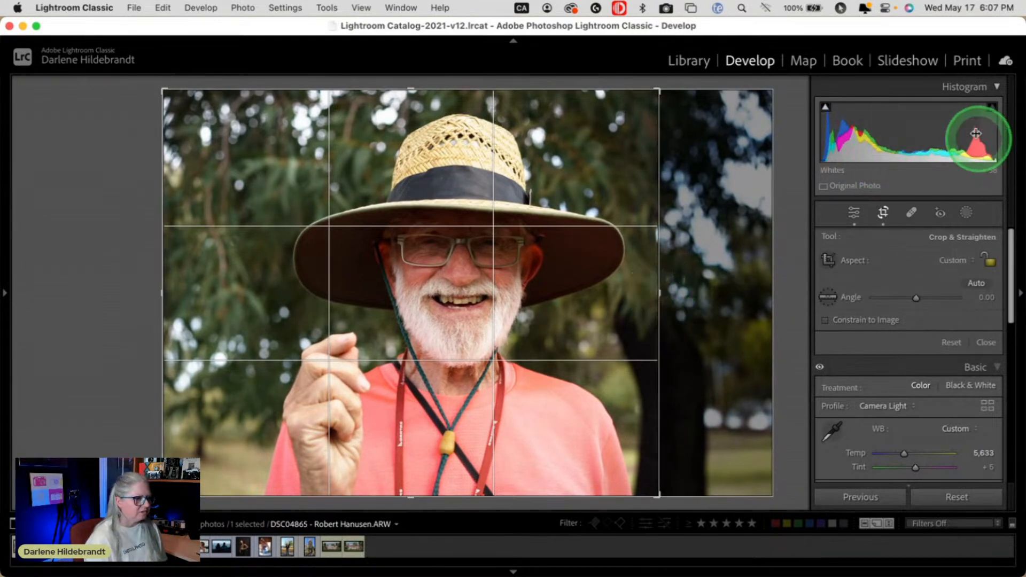
click(821, 406)
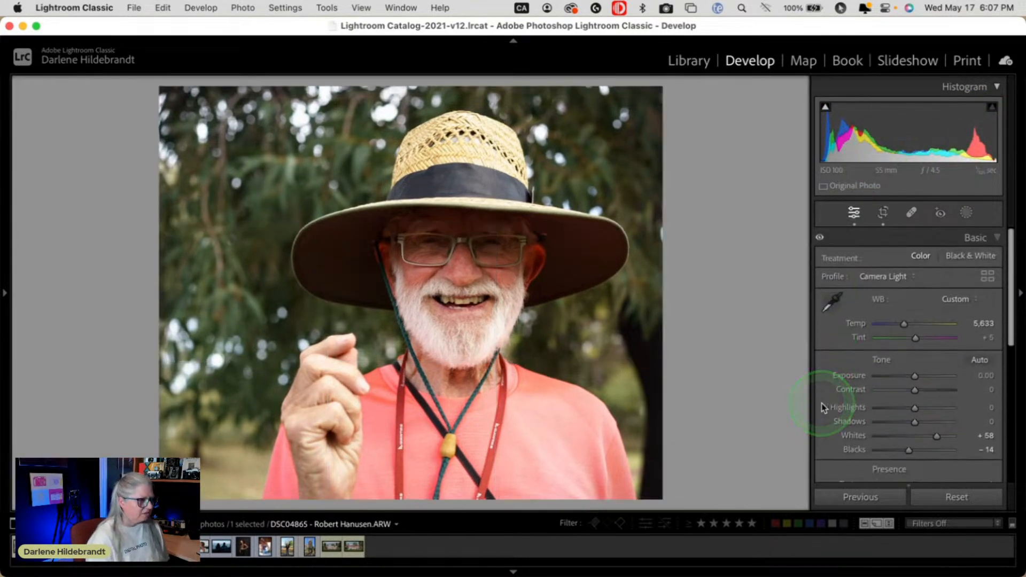
Check the highlight clipping and set Whites to +60, and widen the crop slightly at the photo's right edge
alt+click(937, 436)
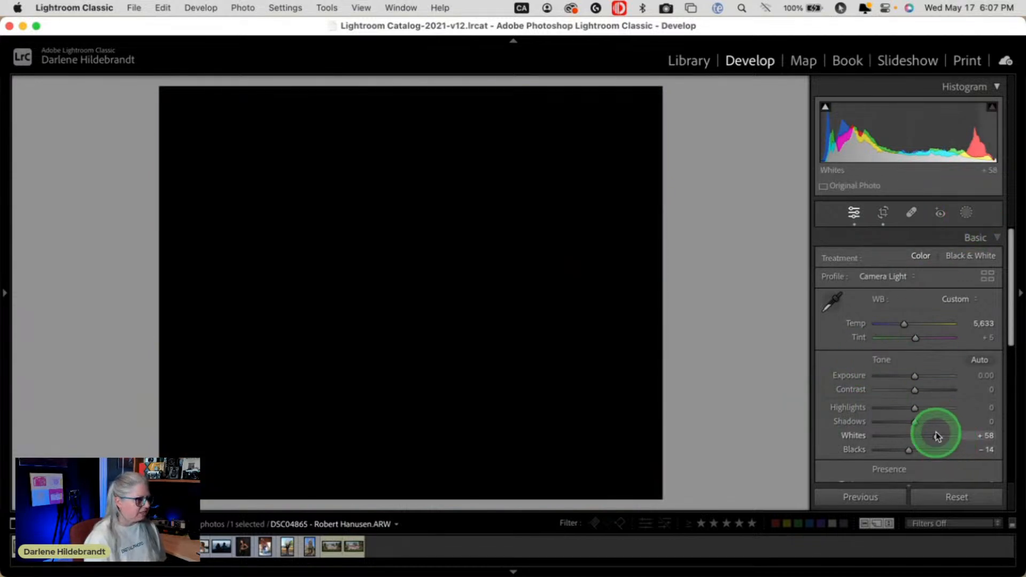
drag(937, 436, 938, 434)
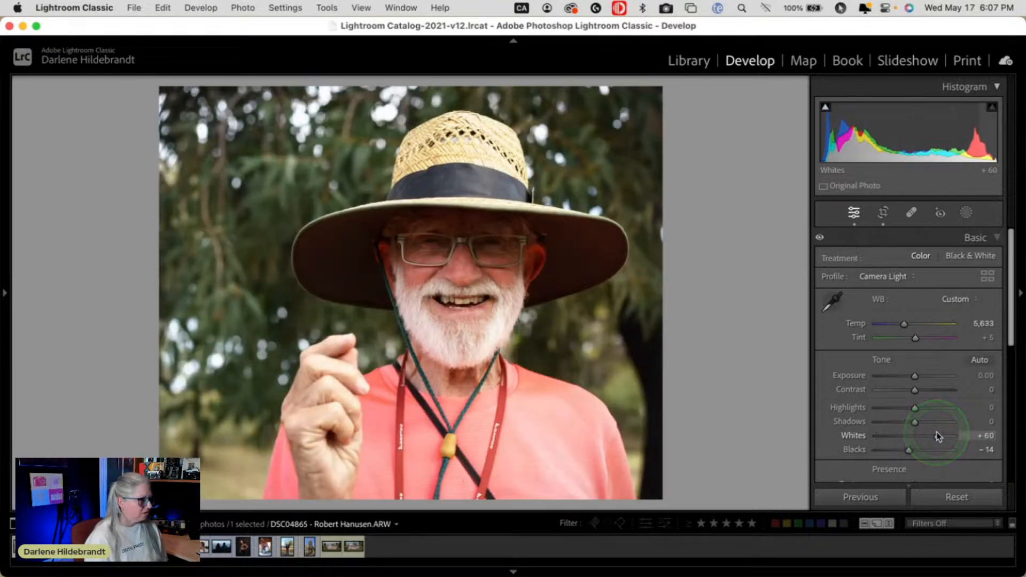
key(r)
drag(662, 293, 677, 294)
key(Return)
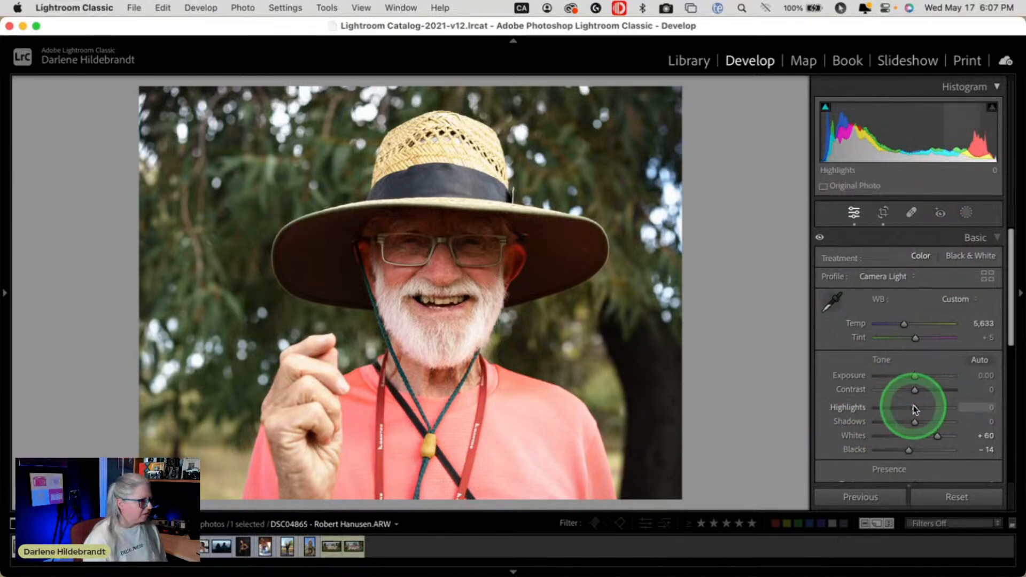
Check the shadow clipping and adjust the tone and presence to Blacks −41, Shadows +20 and Clarity +12
alt+click(909, 450)
drag(909, 449, 900, 447)
scroll(911, 401, down, 2)
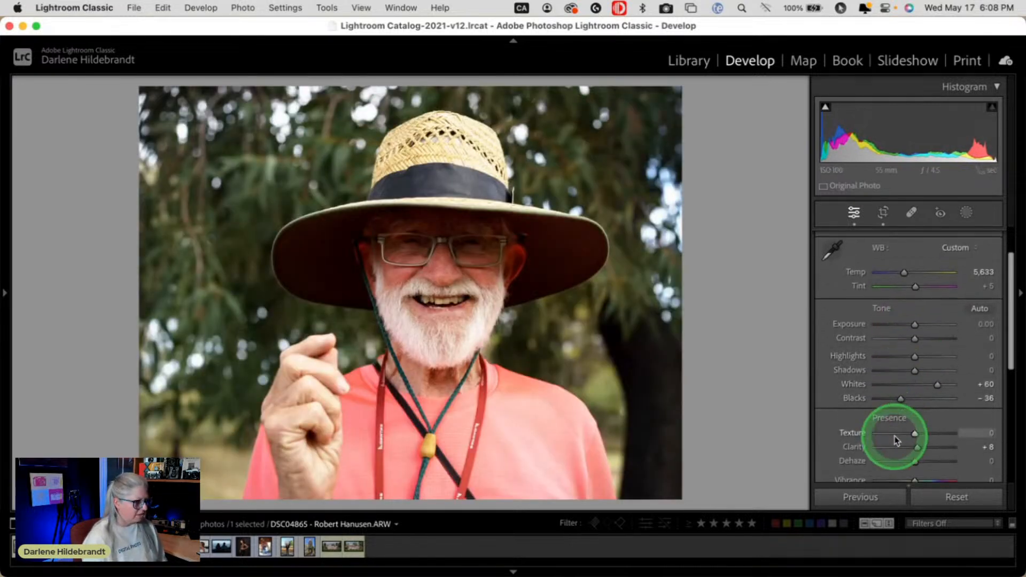
drag(909, 402, 923, 373)
mouse_move(918, 447)
mouse_down()
mouse_move(932, 450)
mouse_move(917, 447)
mouse_up()
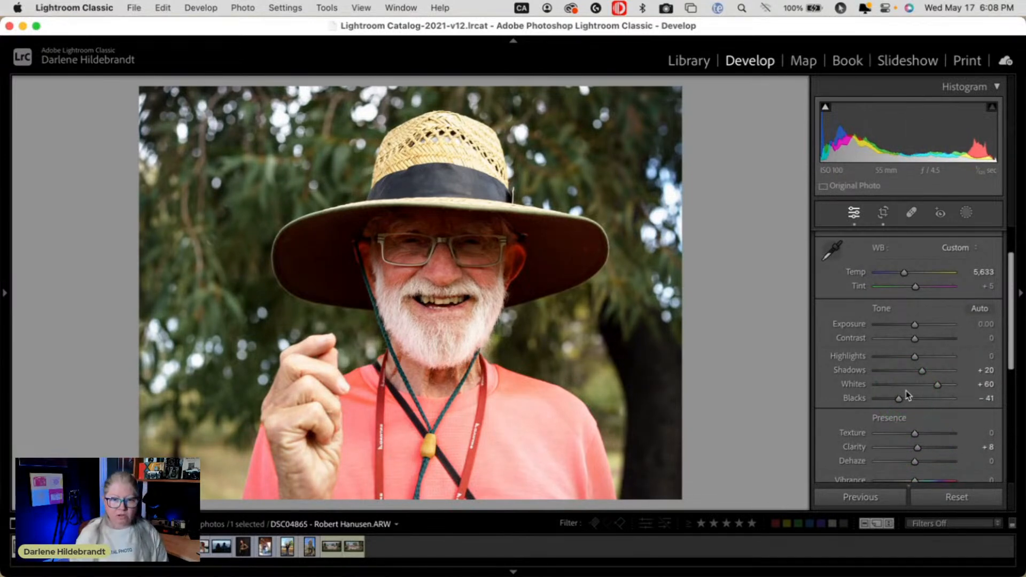
mouse_move(916, 440)
mouse_down()
mouse_move(962, 442)
mouse_move(919, 443)
mouse_up()
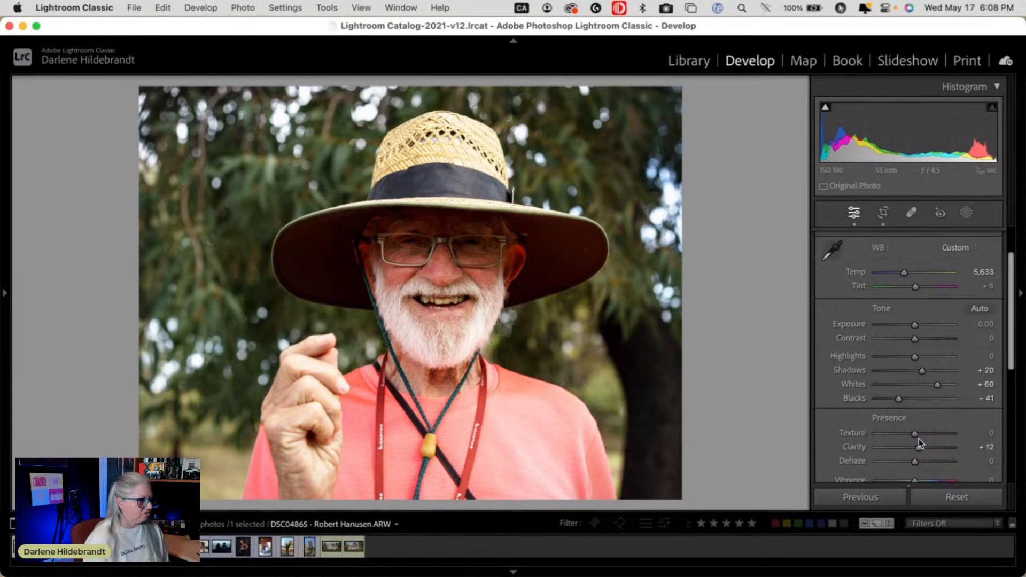
Zoom in on the man and sample the white balance from the black strap on his chest
scroll(919, 443, up, 2)
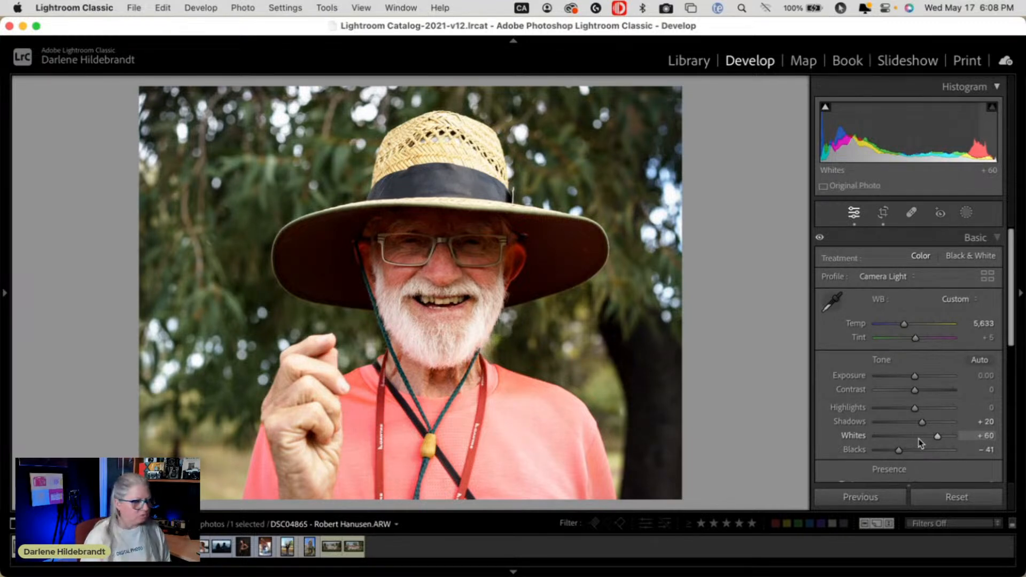
key(super+equal)
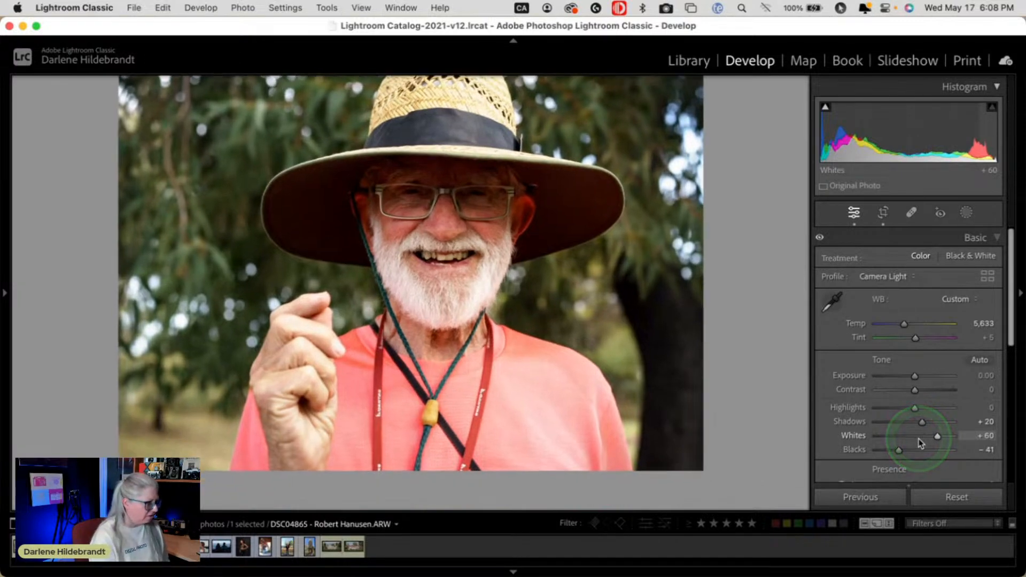
key(super+equal)
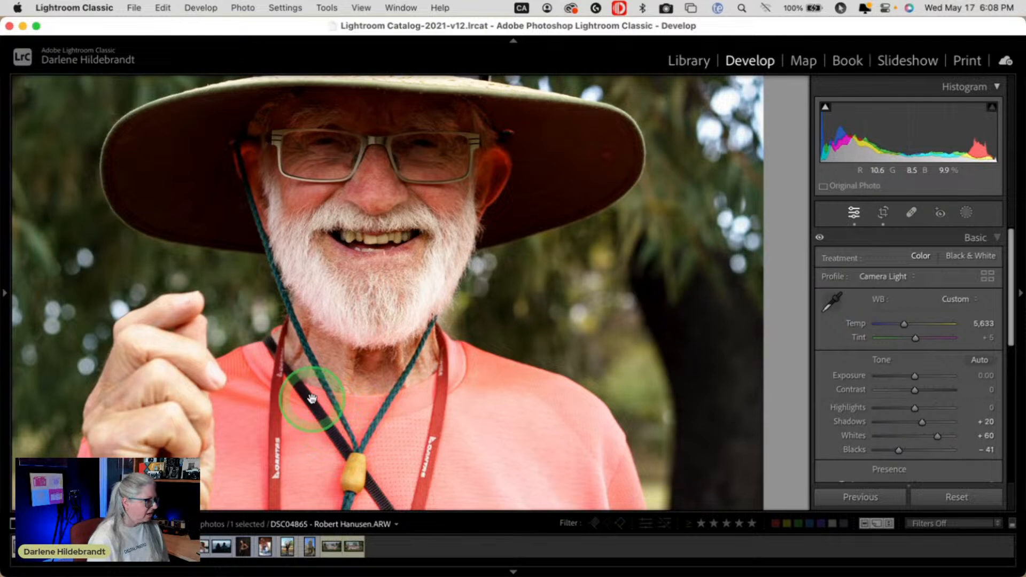
click(831, 304)
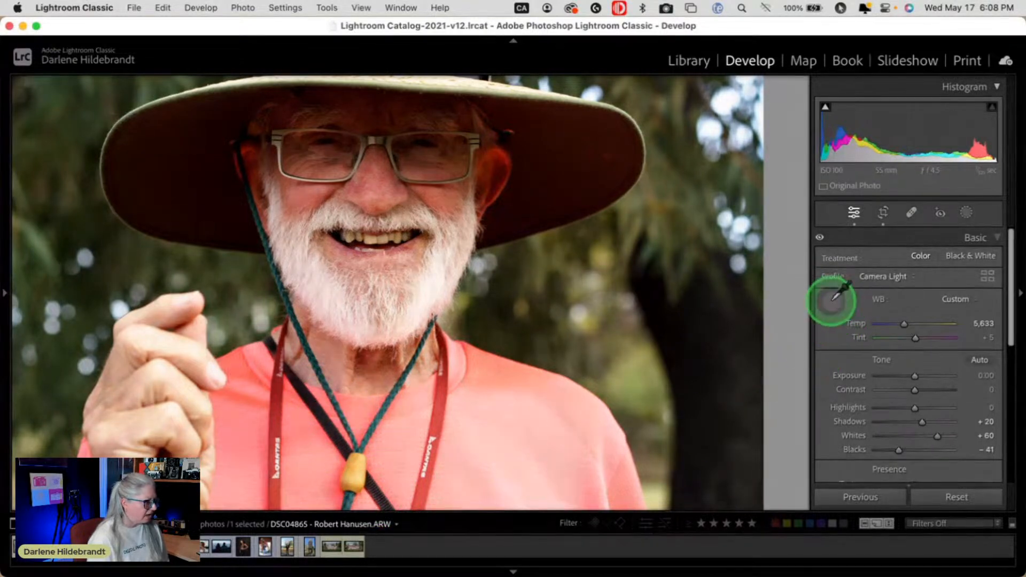
click(377, 487)
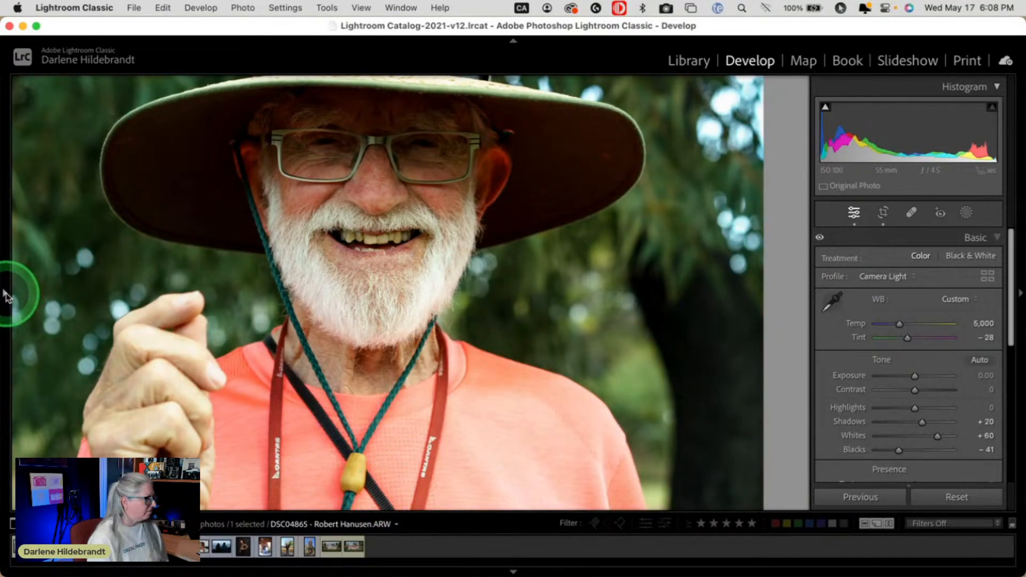
Show the Navigator preview and resample the white balance from another spot on the black strap
mouse_move(7, 295)
click(29, 88)
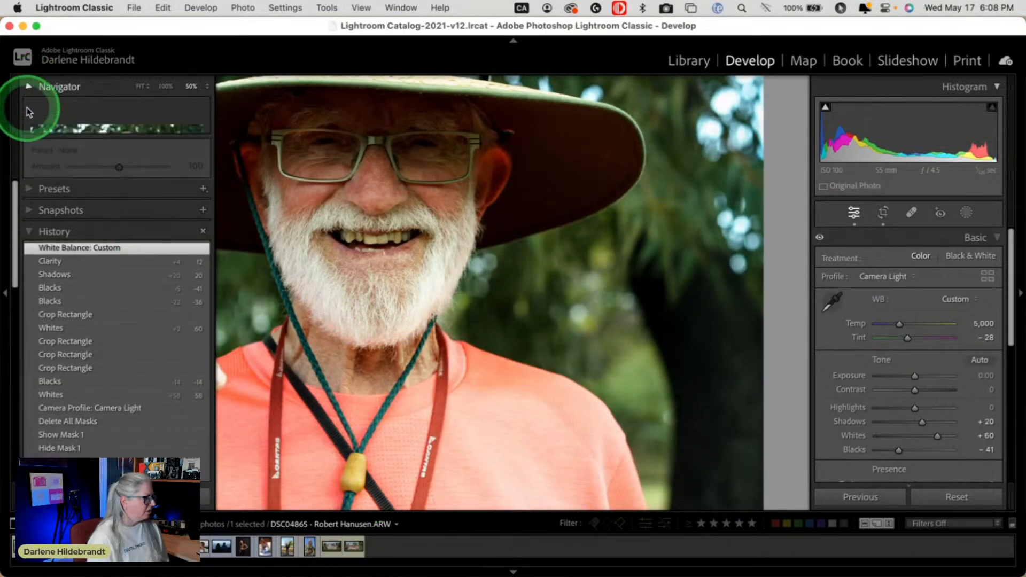
click(834, 307)
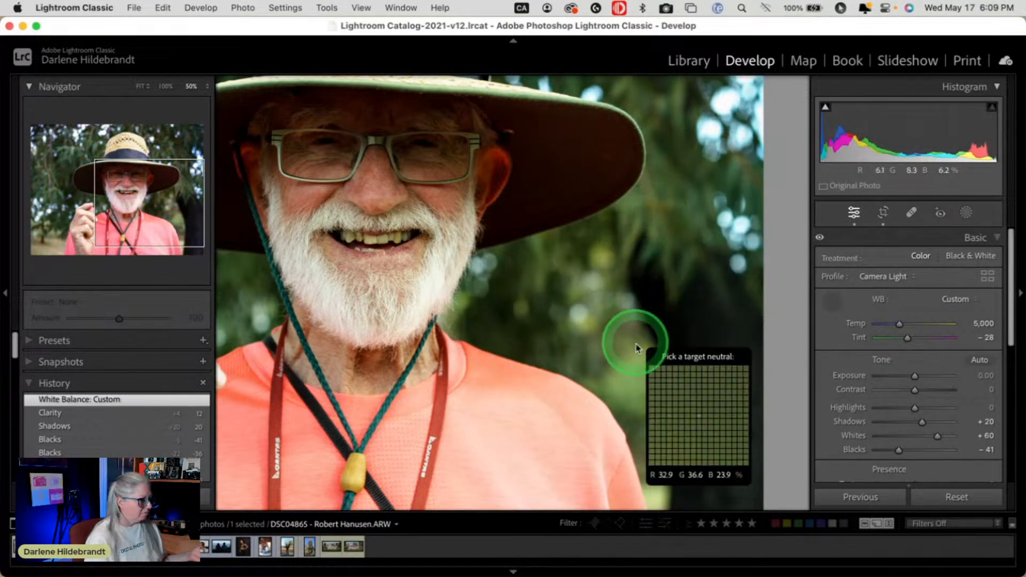
click(375, 494)
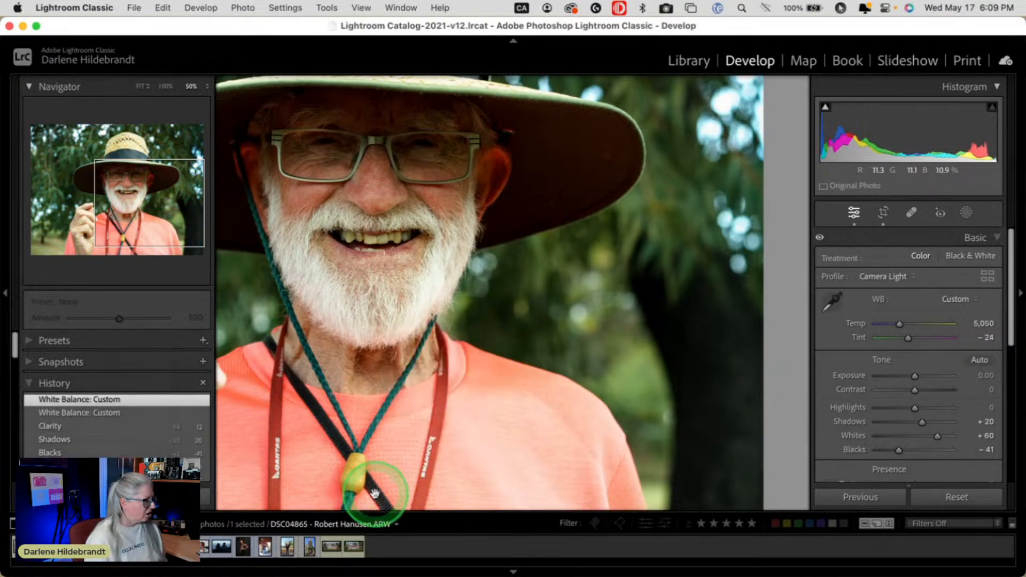
Try sampling the white balance from the edge of the white beard, and undo it
click(832, 303)
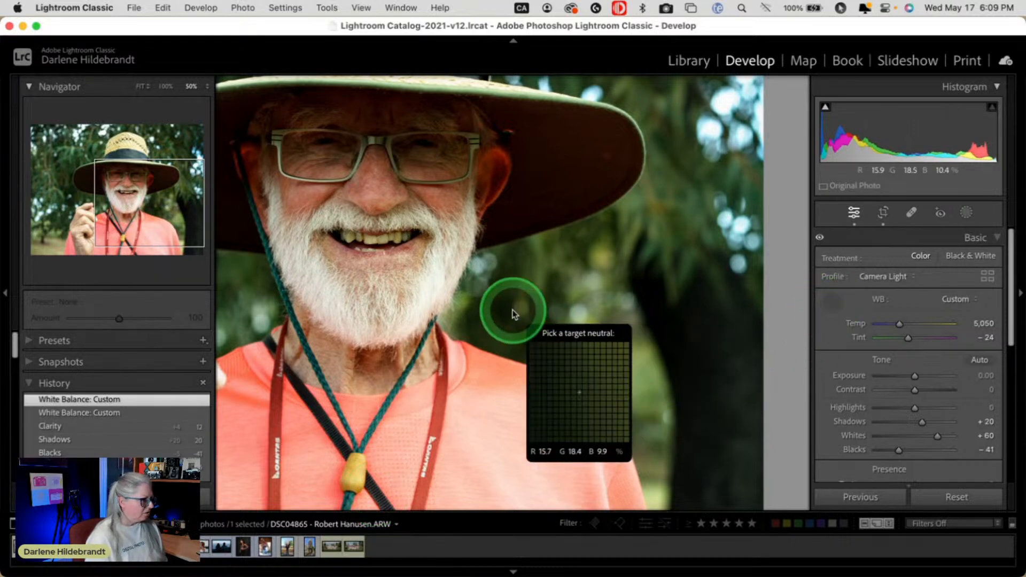
click(429, 277)
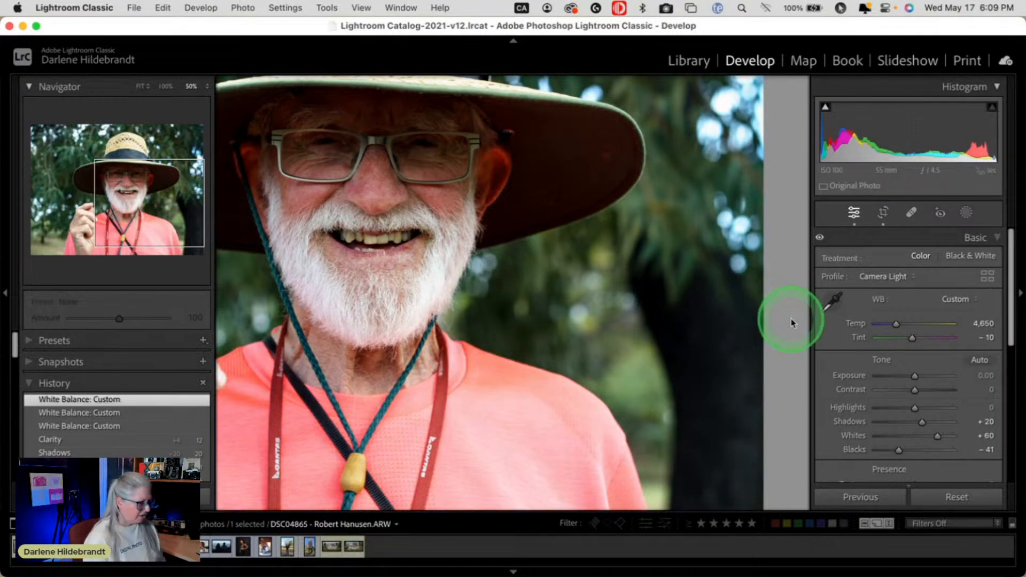
key(super+z)
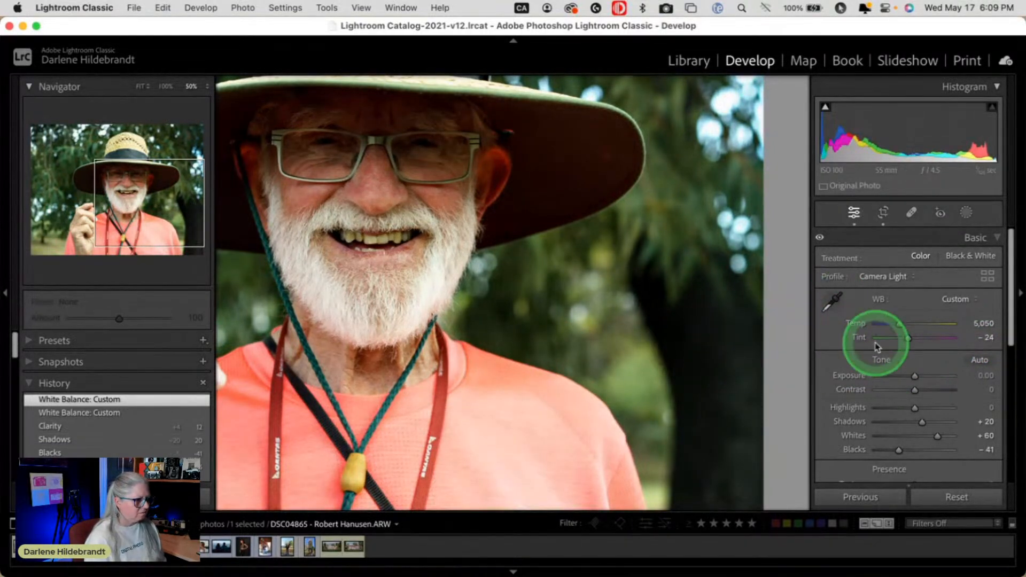
Sample the white balance from the lower white beard, hide the Navigator, and fine-tune Temp to 4,865 and Tint to −14
click(831, 304)
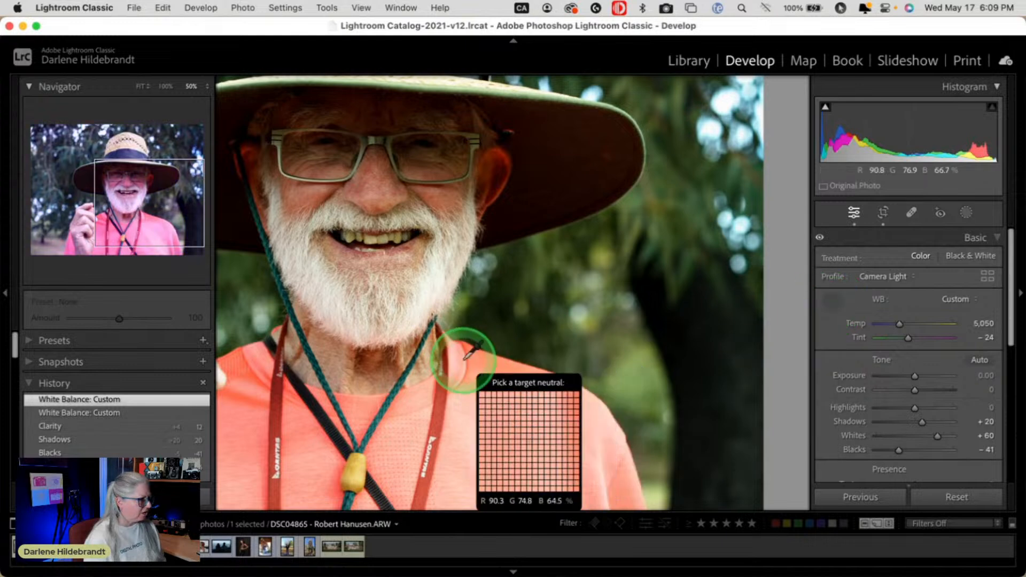
click(420, 297)
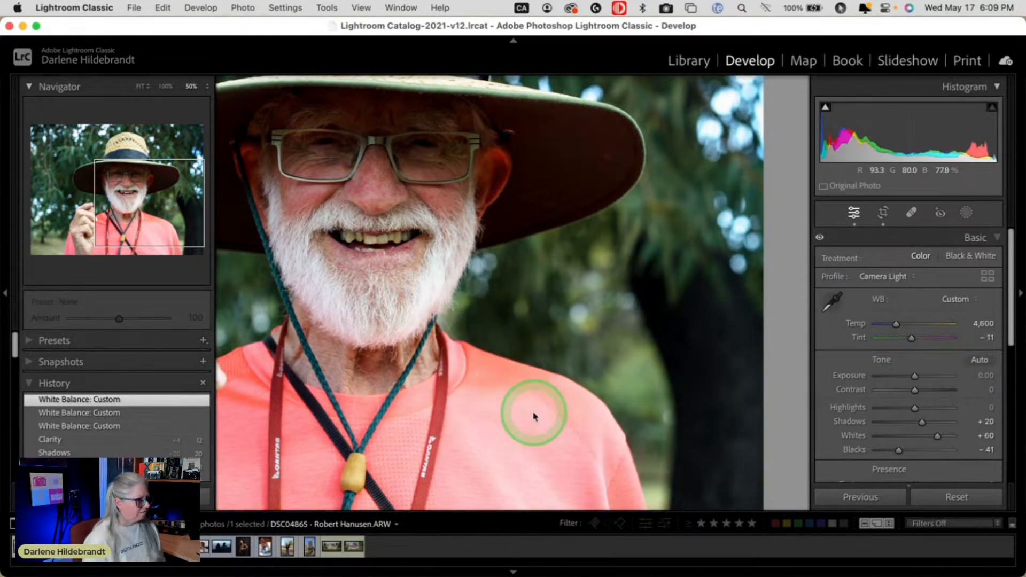
click(7, 296)
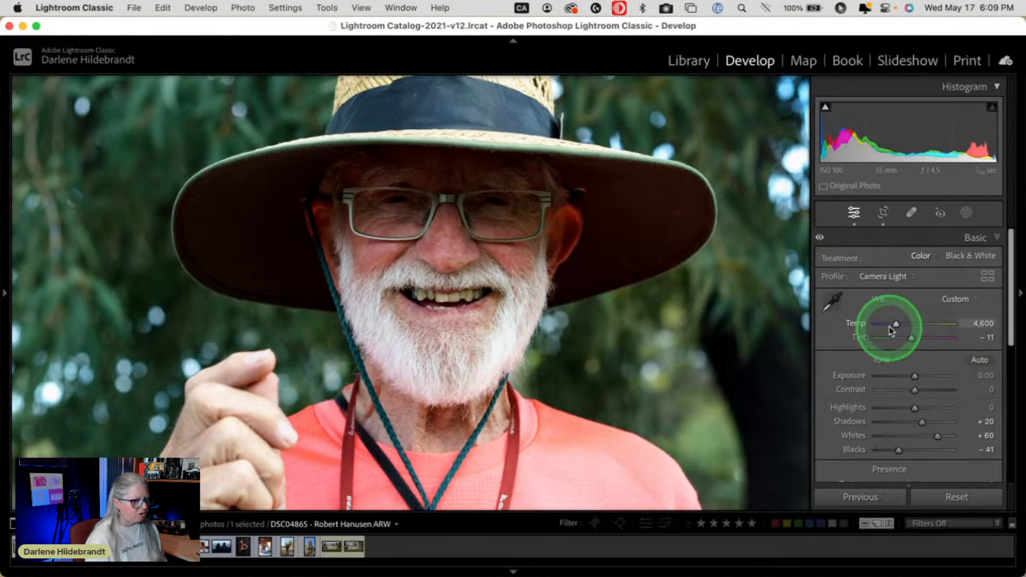
click(896, 325)
drag(897, 326, 898, 325)
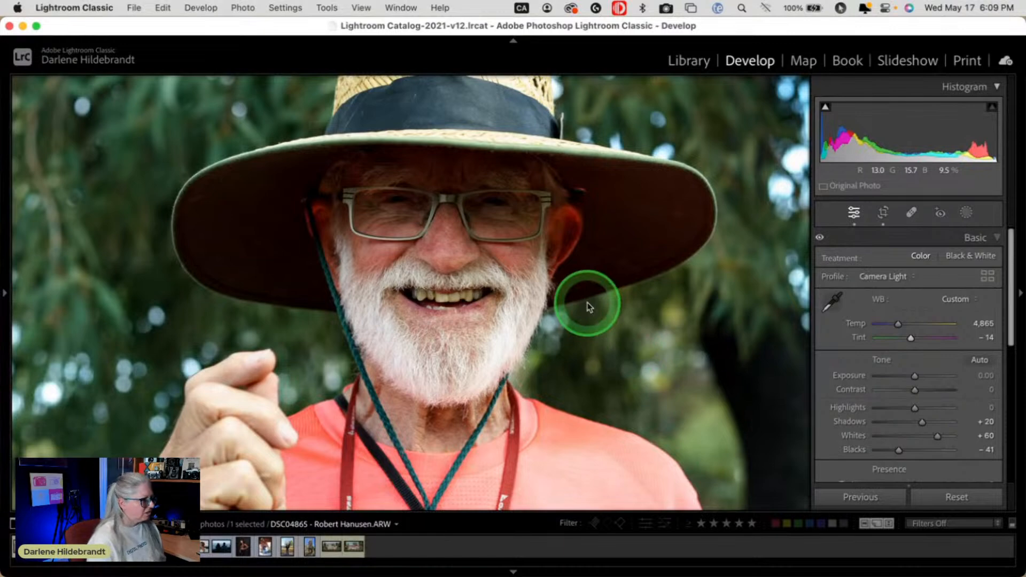
View the whole portrait and compare the edited version with the before version
click(700, 327)
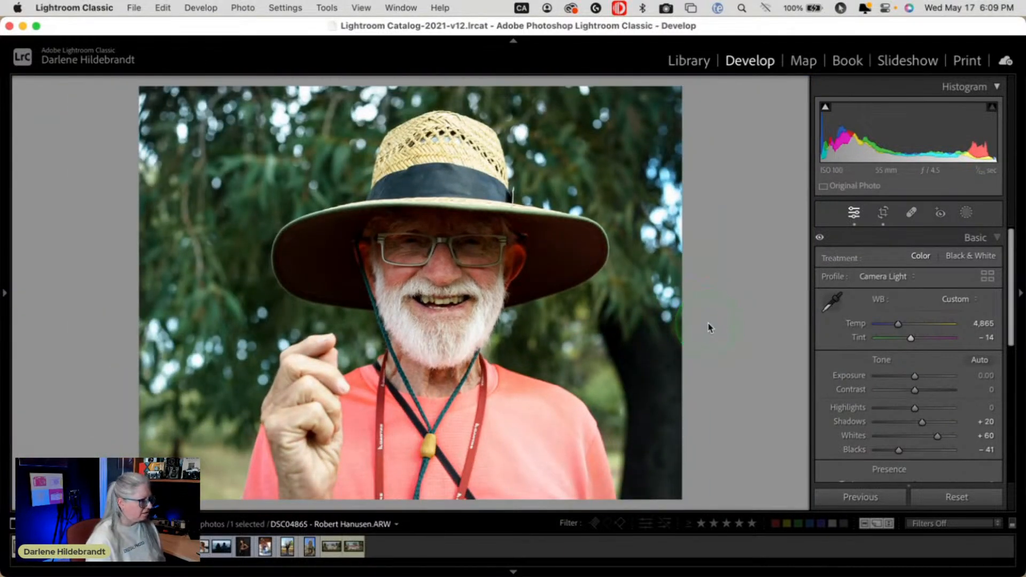
key(backslash)
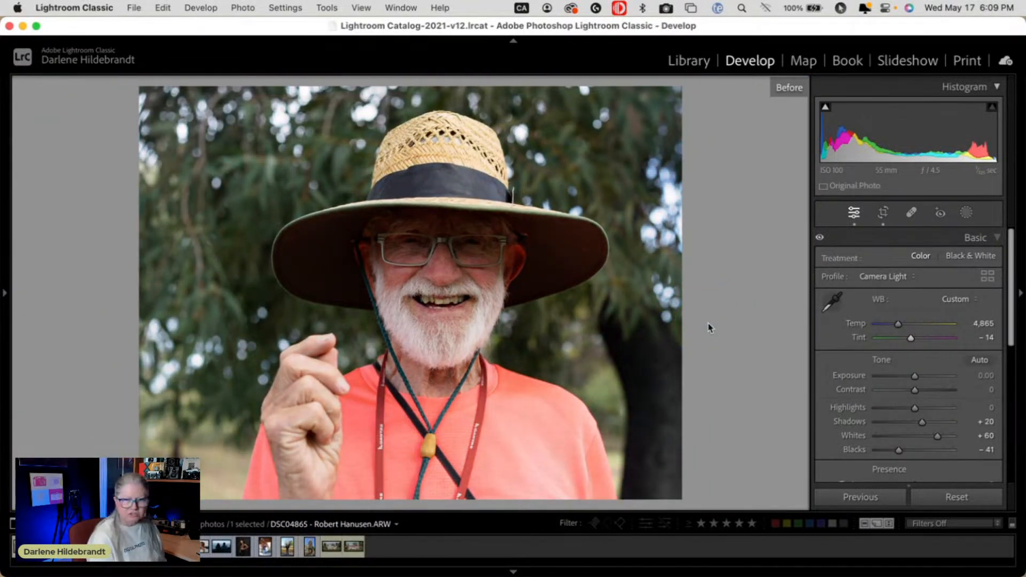
key(backslash)
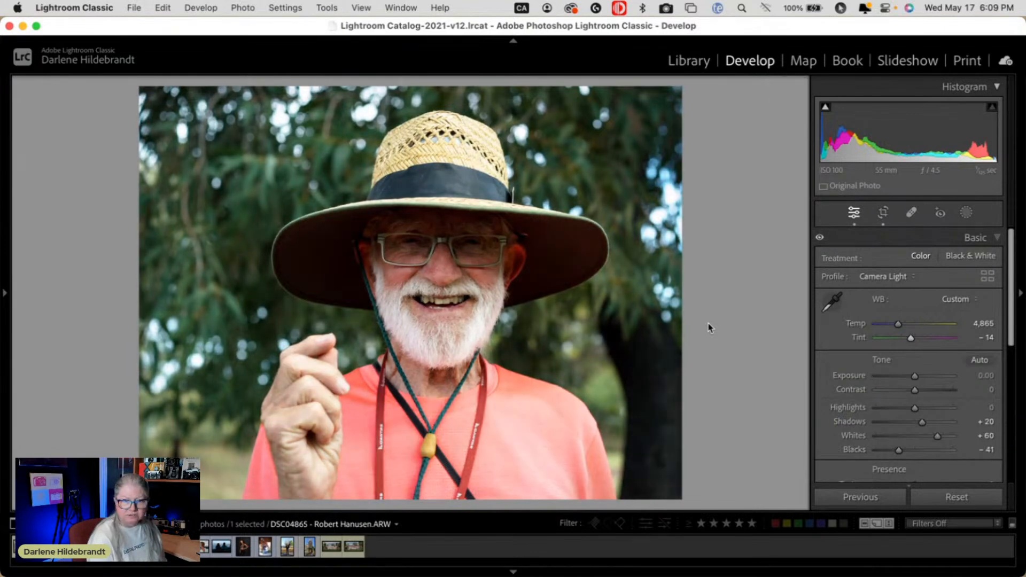
Warm the portrait's white balance, trying stronger settings before settling on Temp 5,457 and Tint −10
drag(900, 327, 911, 339)
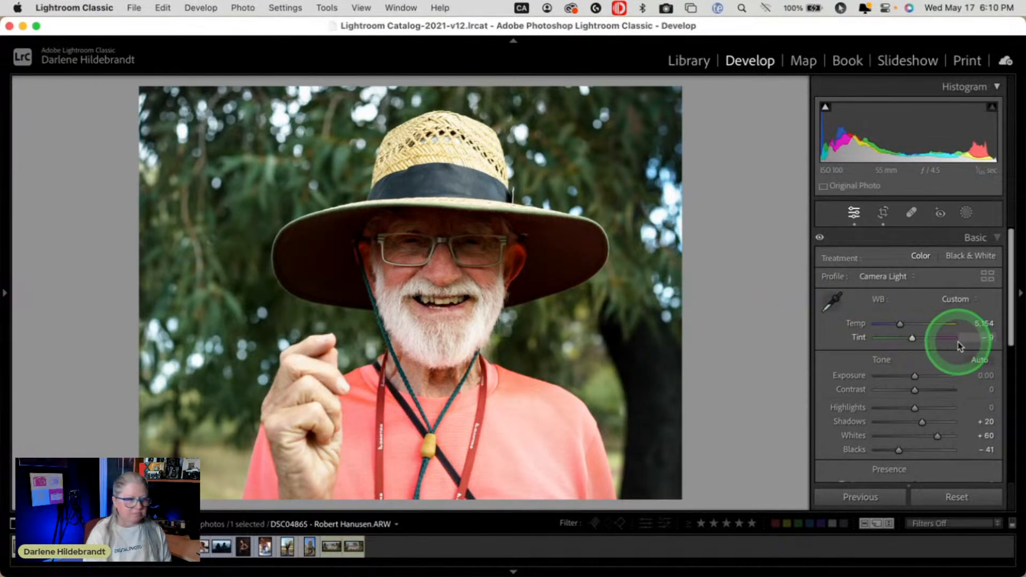
drag(901, 322, 915, 336)
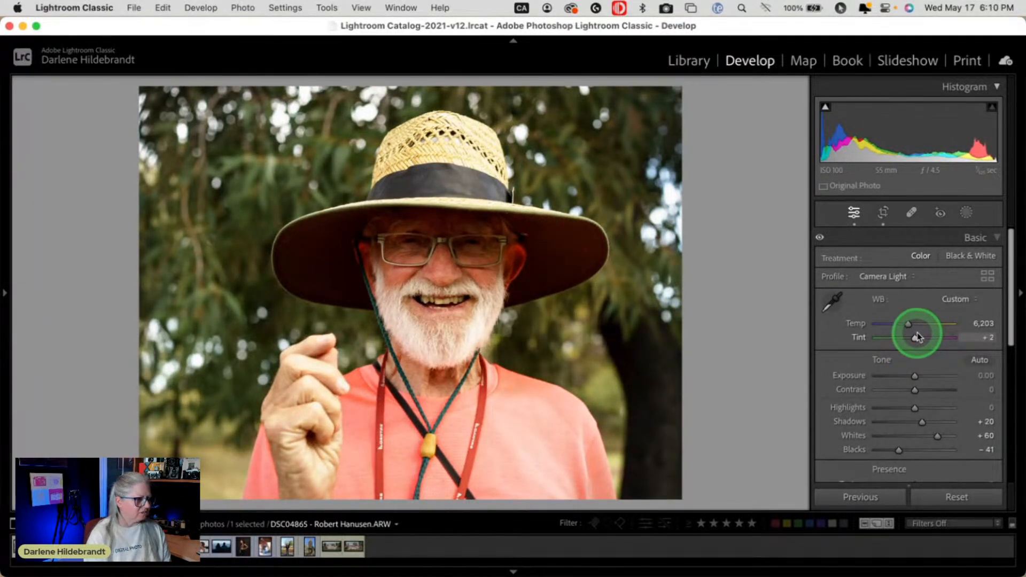
drag(914, 335, 902, 324)
drag(912, 338, 913, 336)
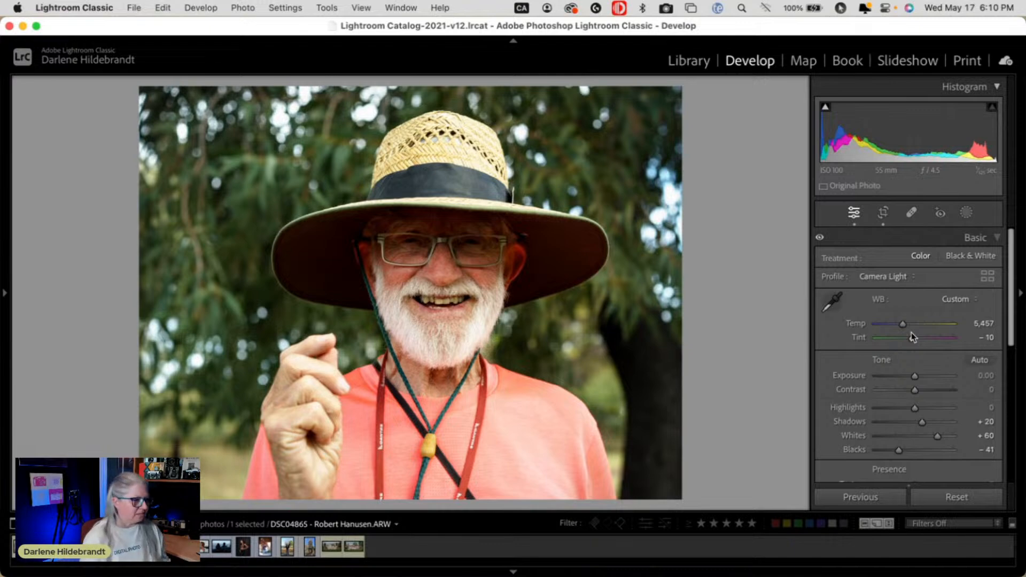
Show the develop presets, collapse the Navigator, and bring the DPM LR Course Presets into view
click(5, 294)
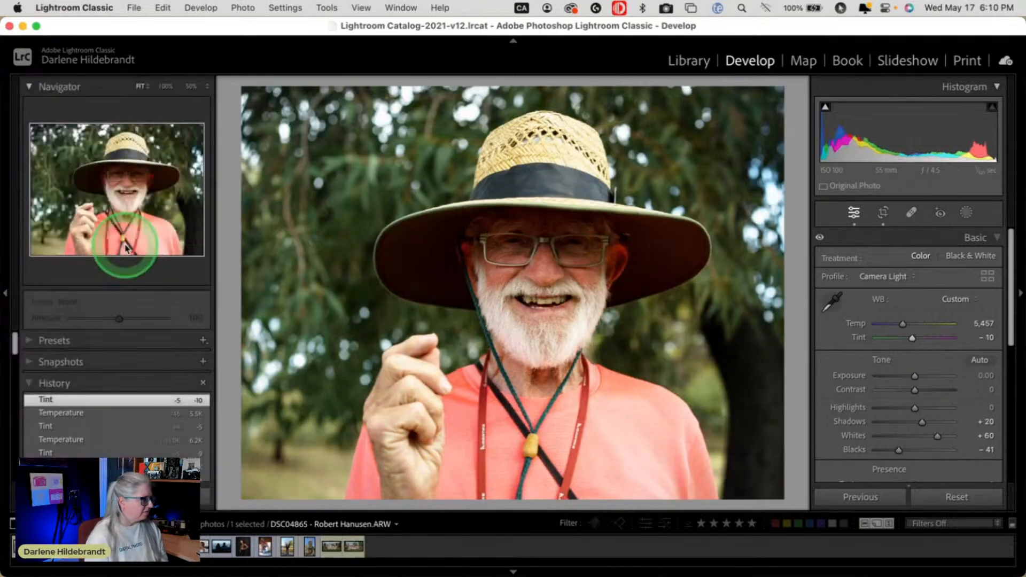
mouse_move(126, 247)
mouse_down()
mouse_move(126, 355)
mouse_move(82, 351)
mouse_up()
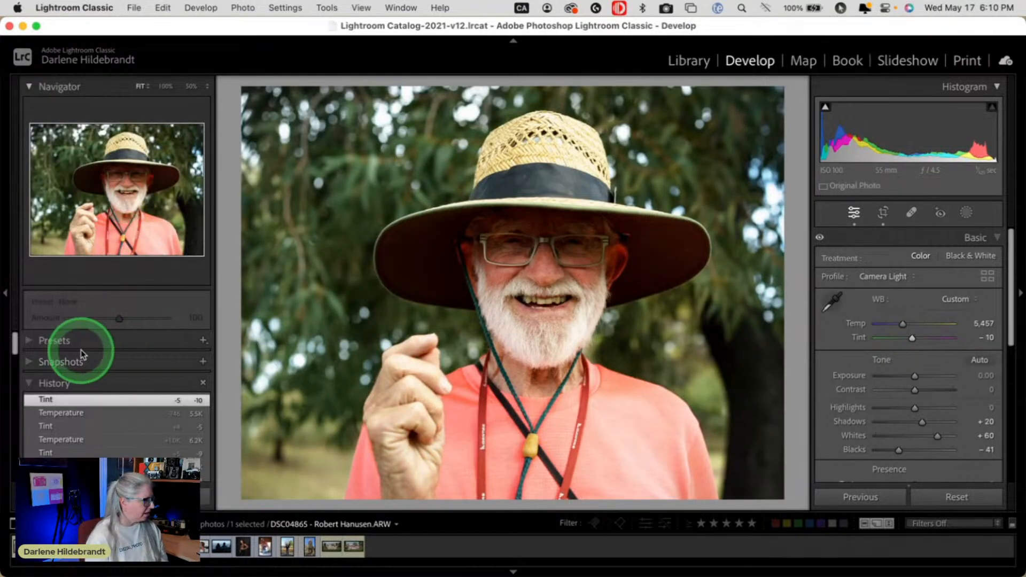
click(30, 341)
click(29, 88)
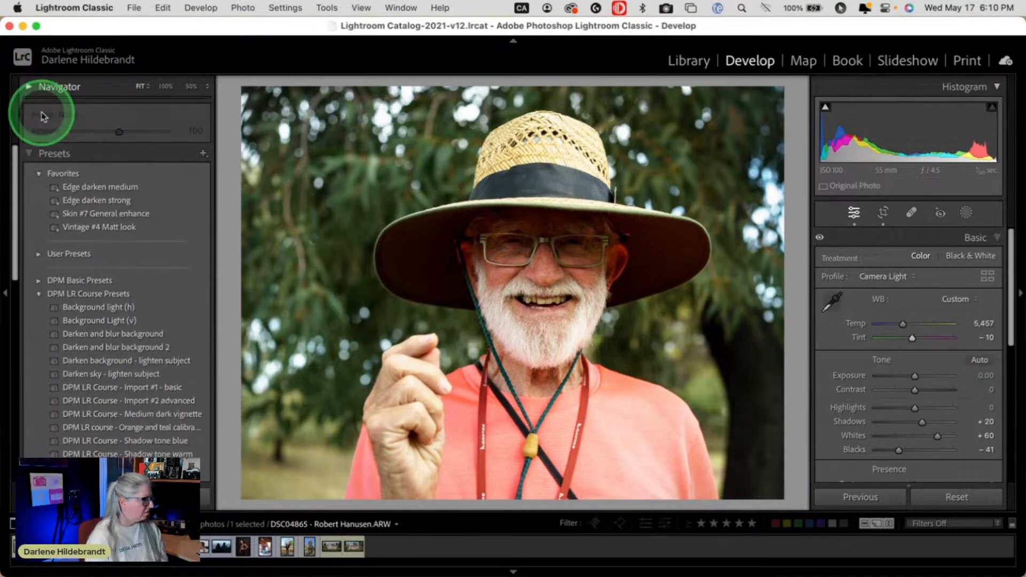
scroll(156, 201, down, 5)
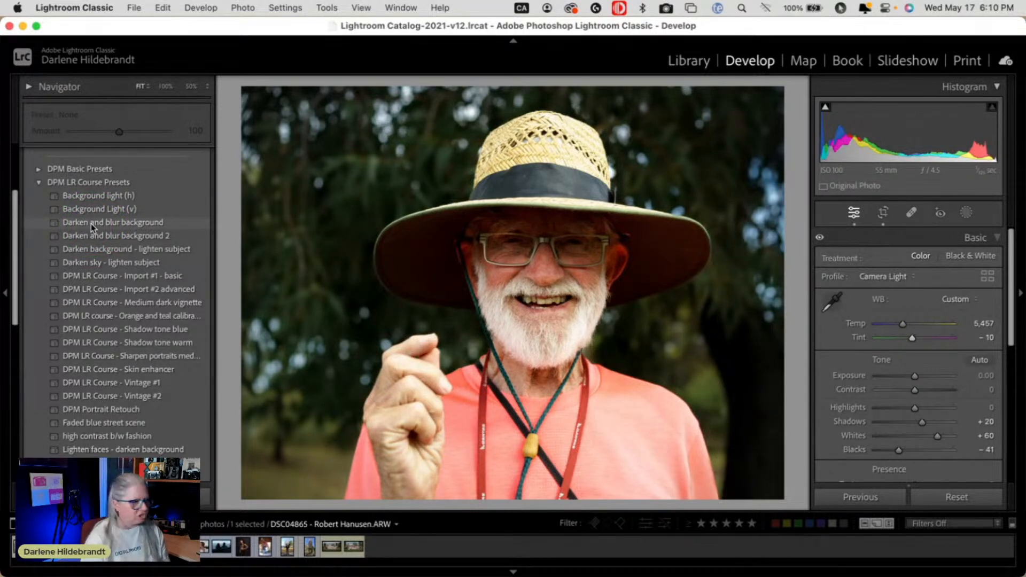
Preview the background and sky darkening presets on the portrait, and apply "Darken and blur background 2"
click(94, 233)
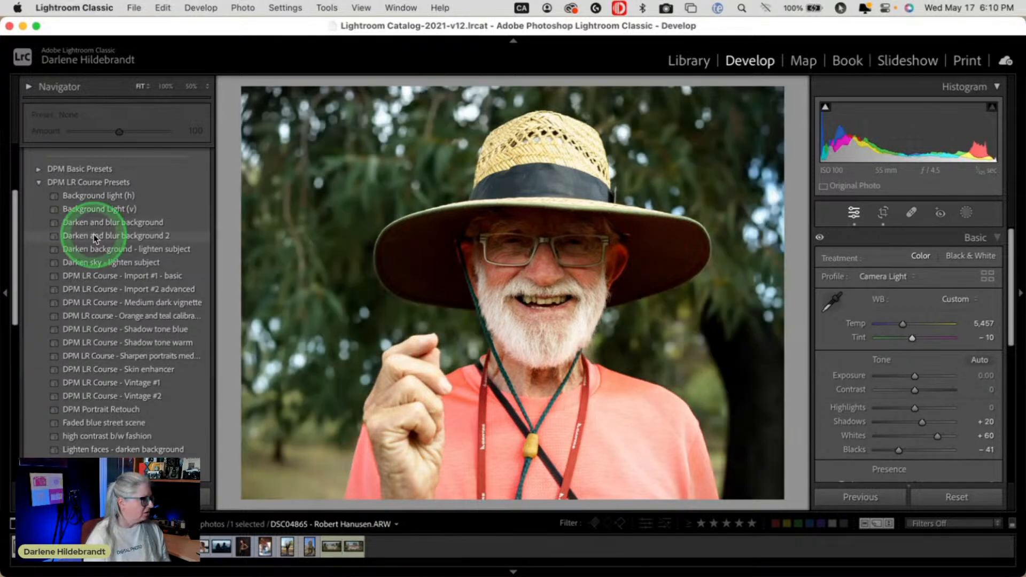
click(106, 237)
click(109, 250)
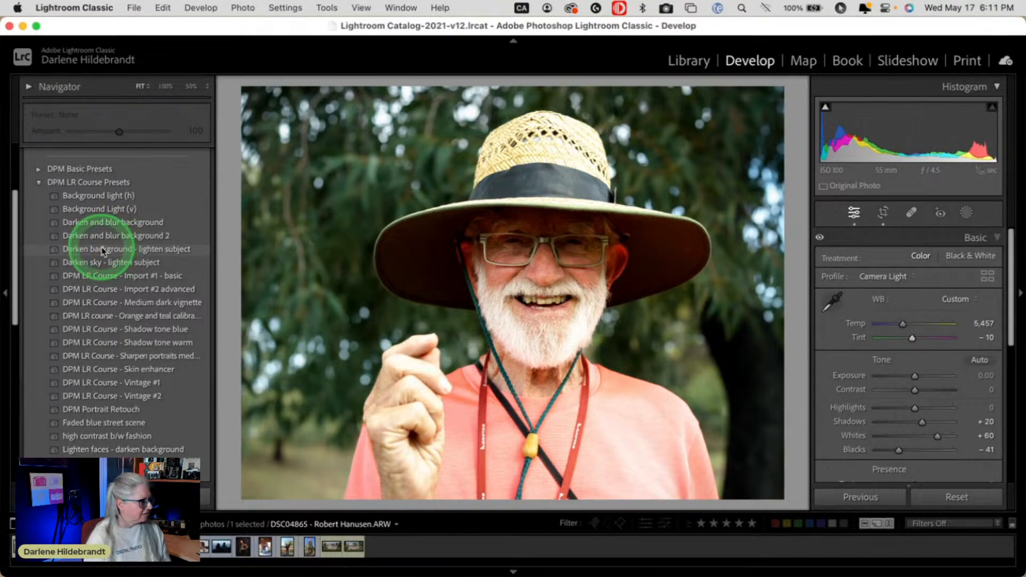
click(104, 264)
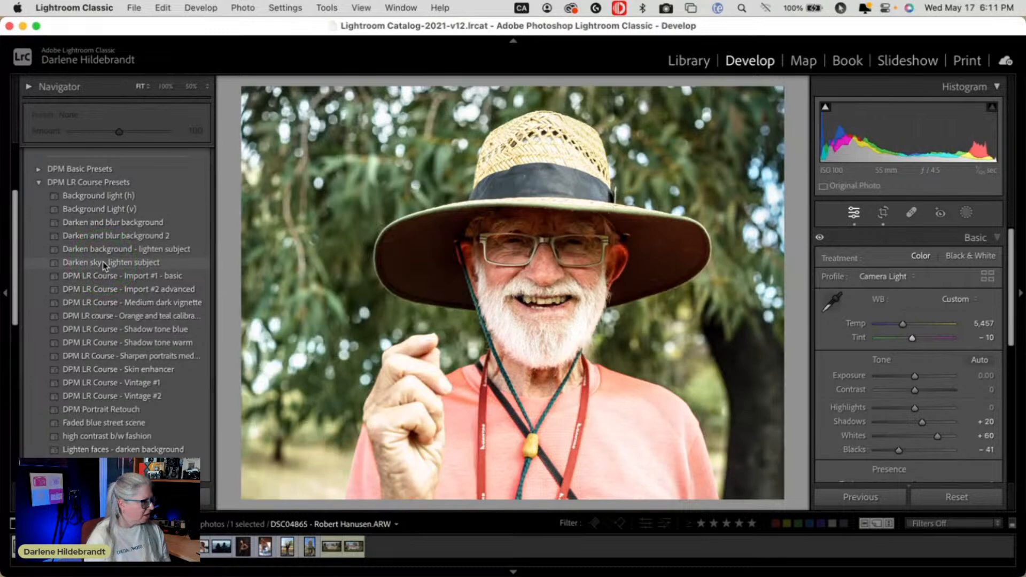
click(106, 238)
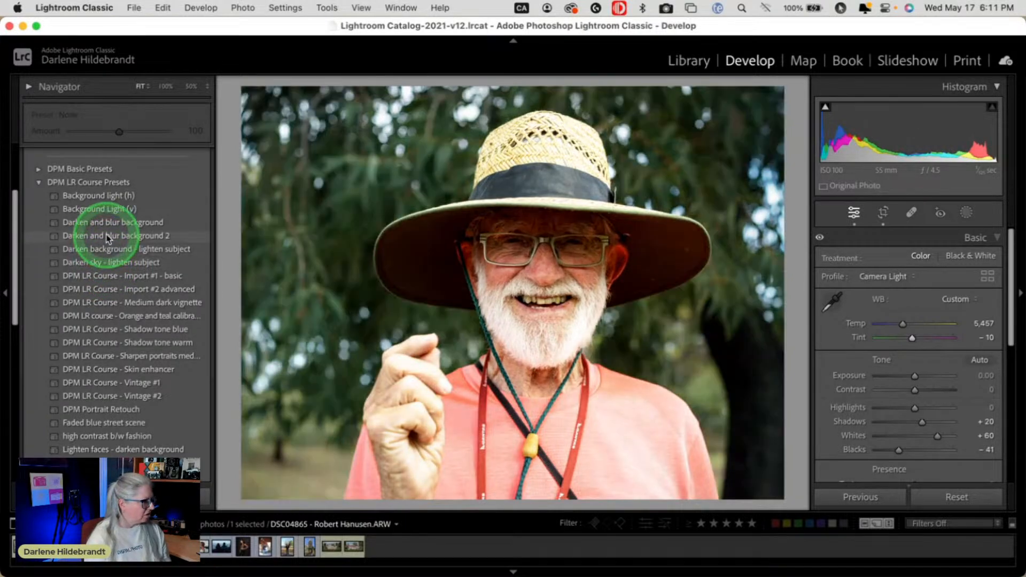
click(138, 238)
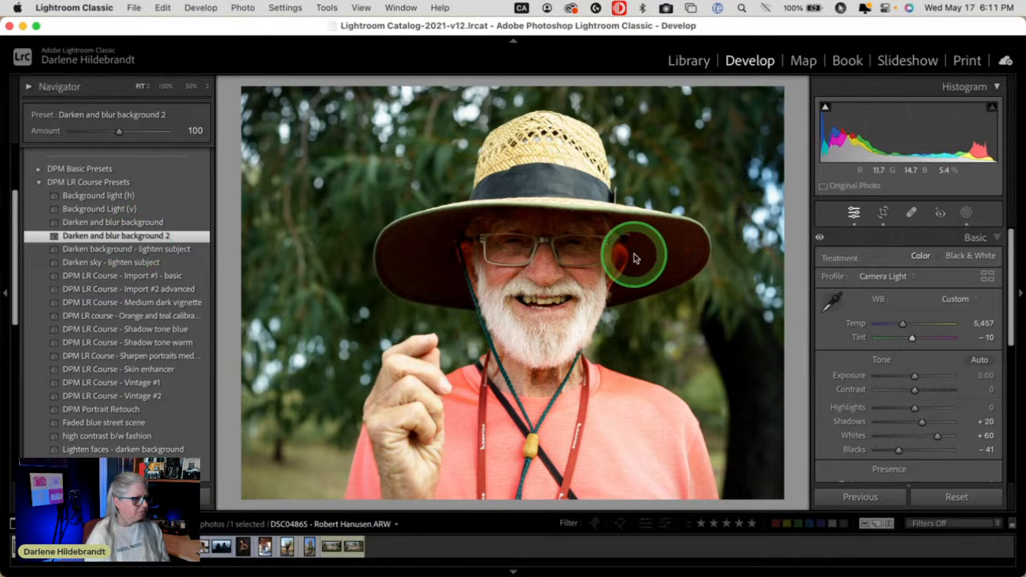
Examine the "darken background" mask and its tone adjustments, along with the global Basic settings
click(967, 214)
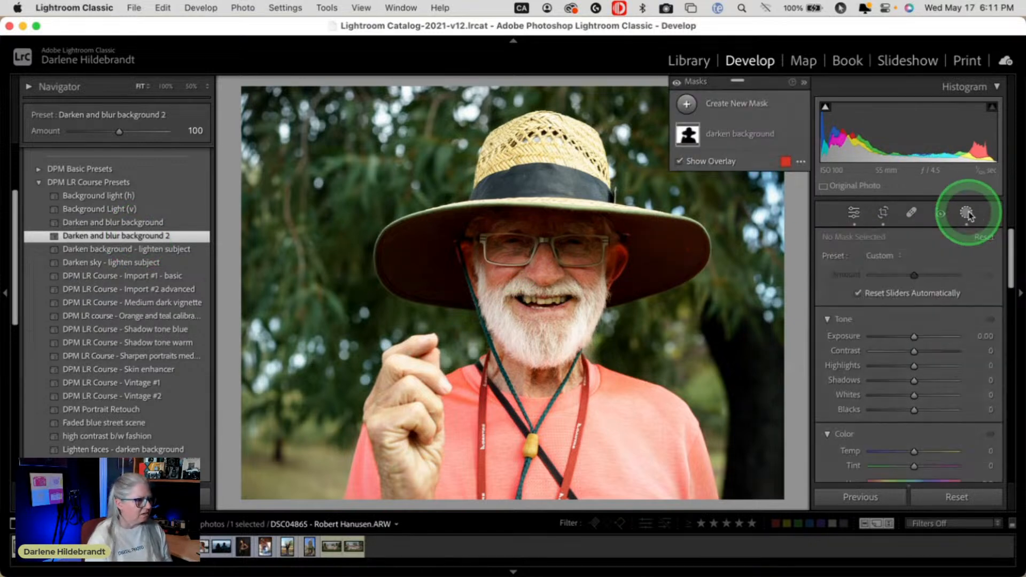
click(763, 144)
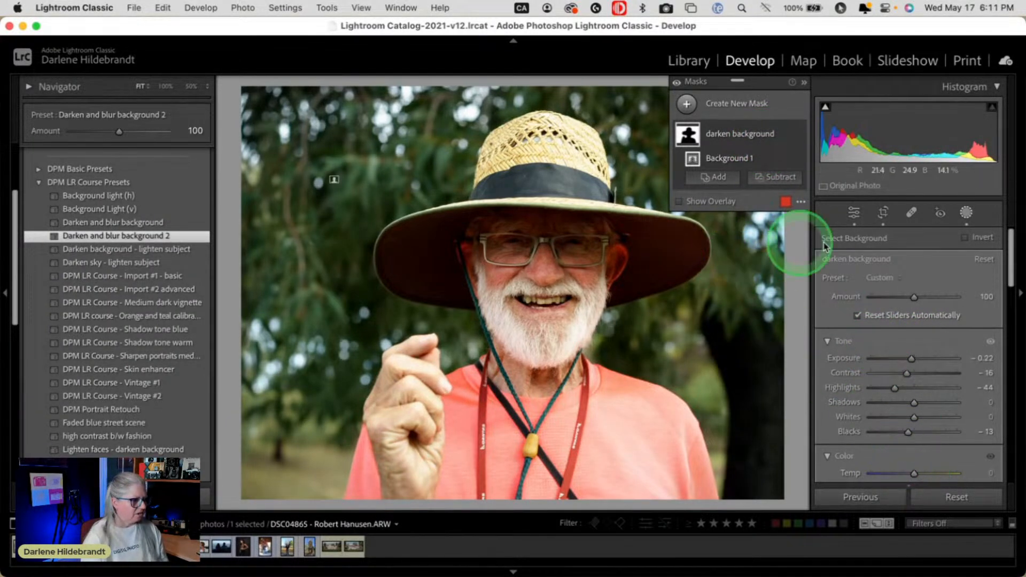
click(966, 213)
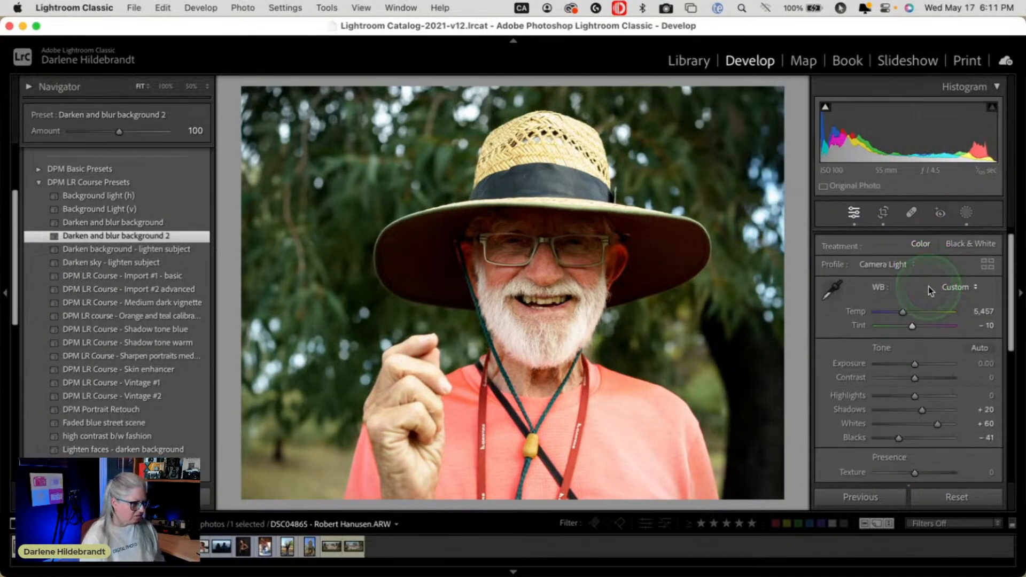
scroll(930, 291, down, 3)
scroll(932, 289, up, 3)
Delete all masks that the applied preset added to the portrait
click(966, 213)
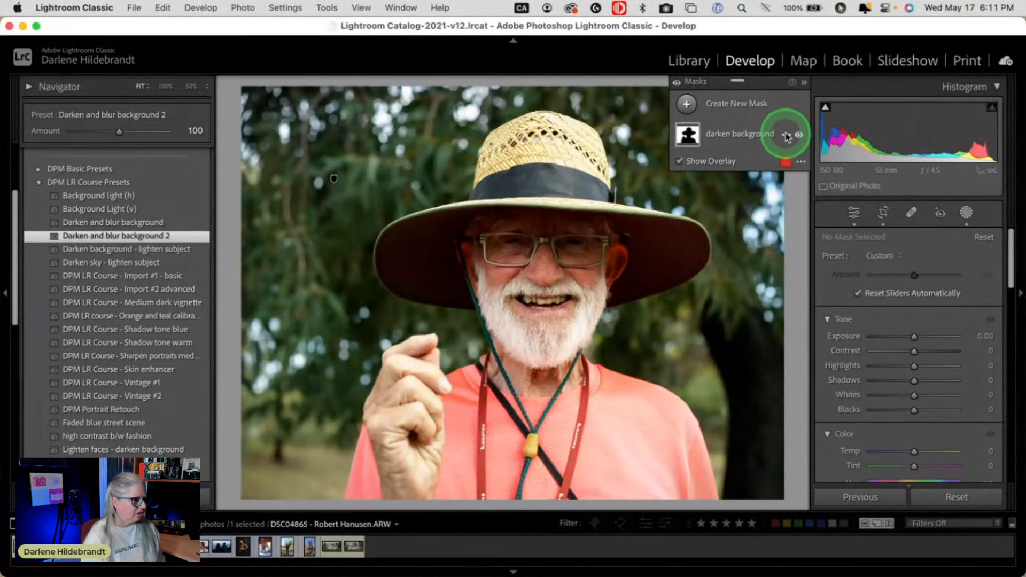
click(787, 136)
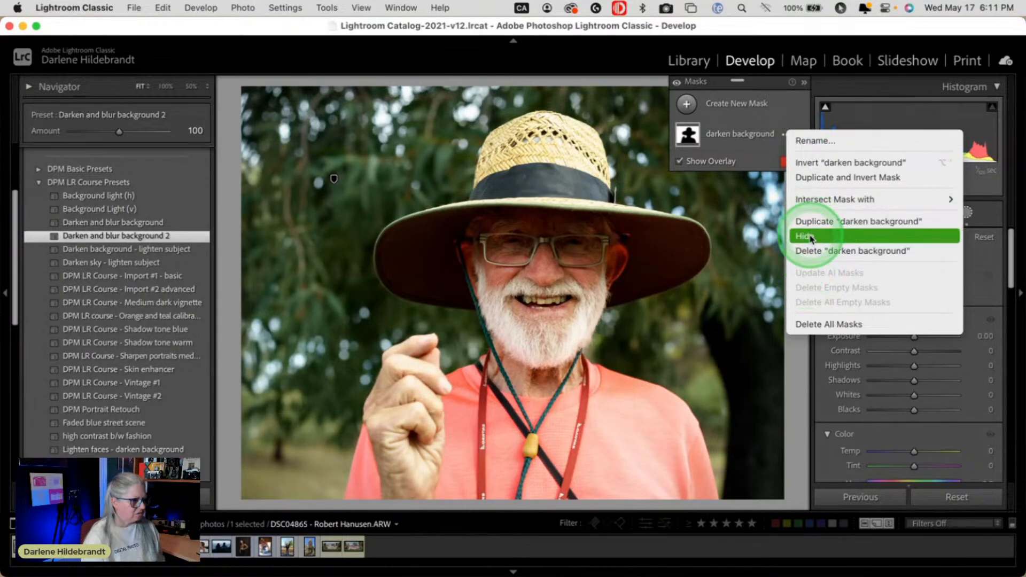
click(903, 324)
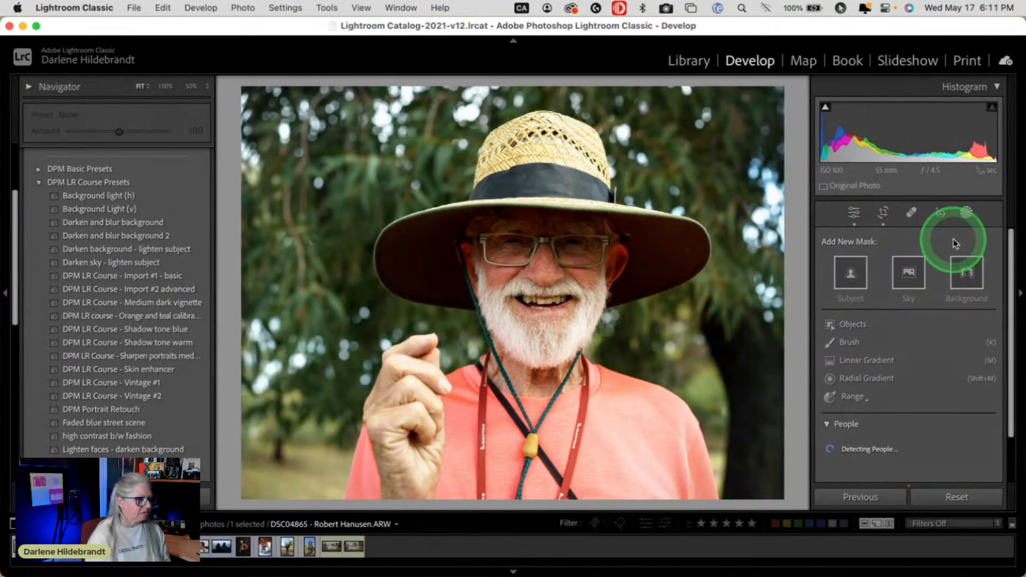
Create a new mask that selects the background, and change the mask overlay color to green
click(966, 210)
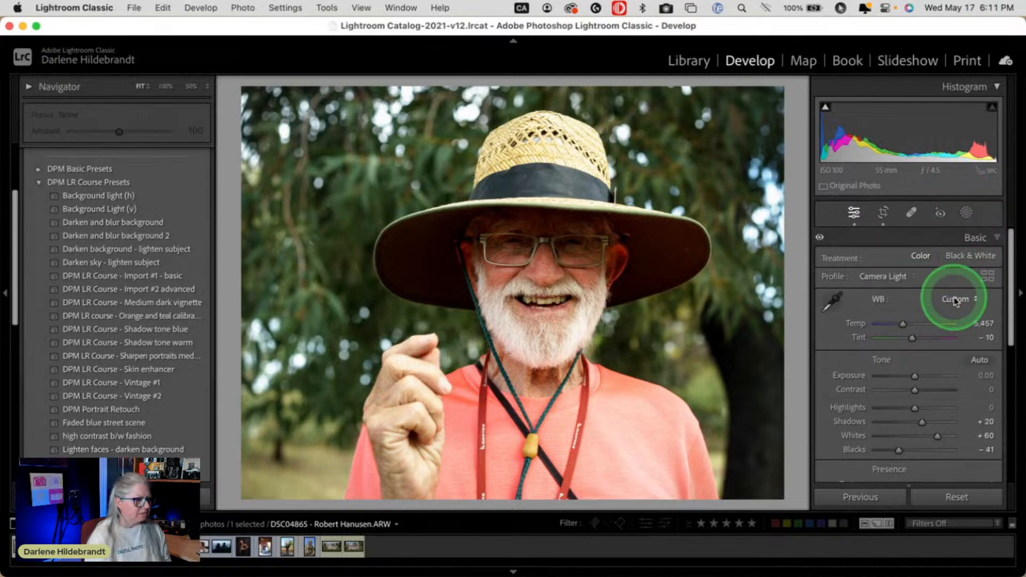
click(967, 212)
click(964, 272)
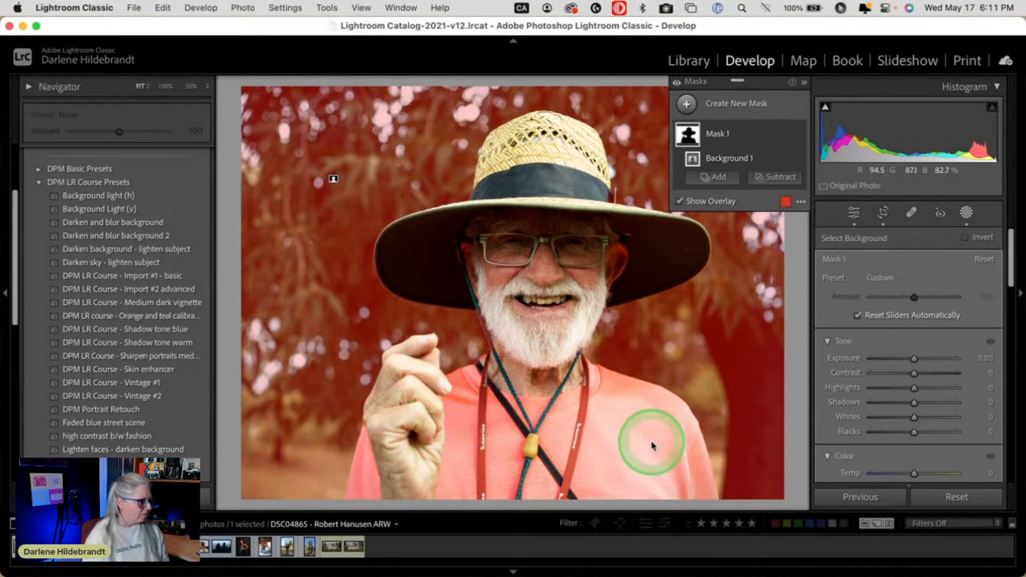
click(785, 202)
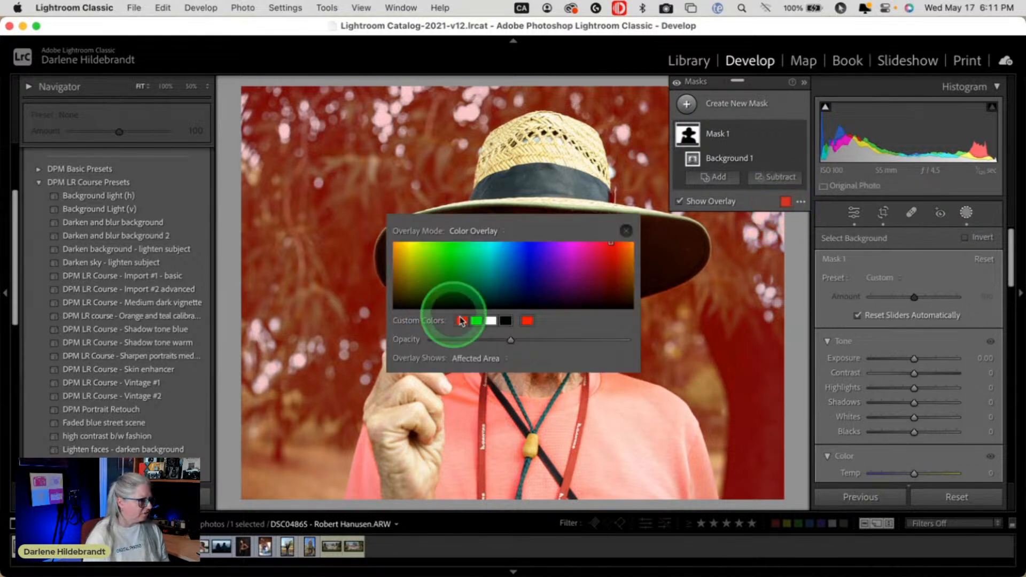
click(476, 321)
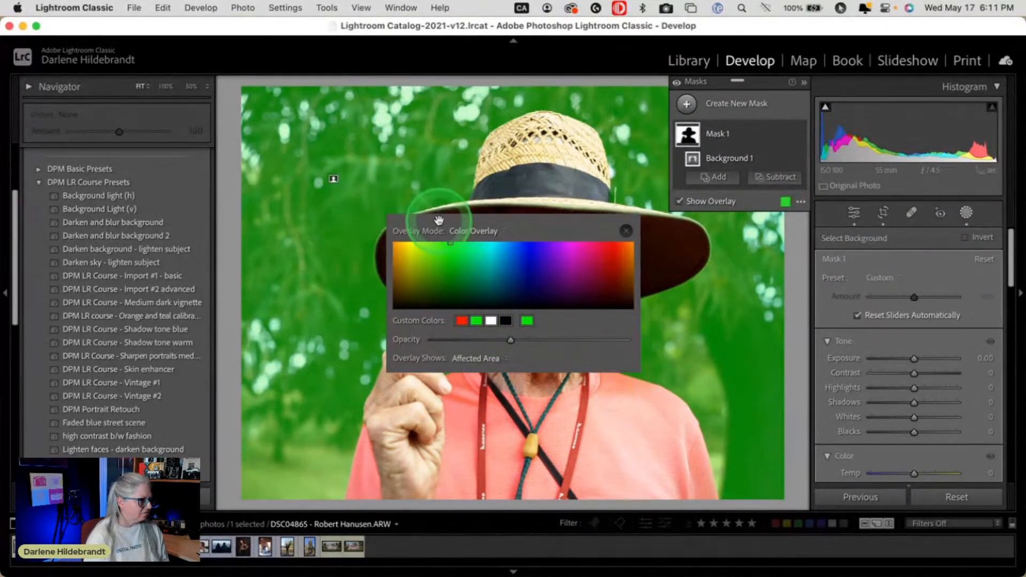
click(625, 231)
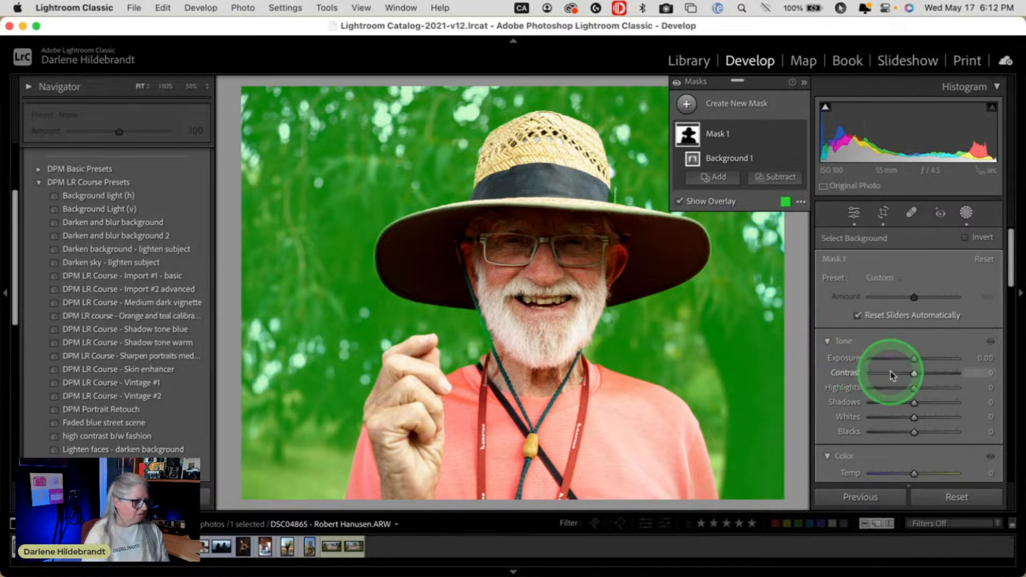
Darken and cool the masked background with Exposure −0.38, Highlights −100 and Temp −9
drag(912, 361, 855, 387)
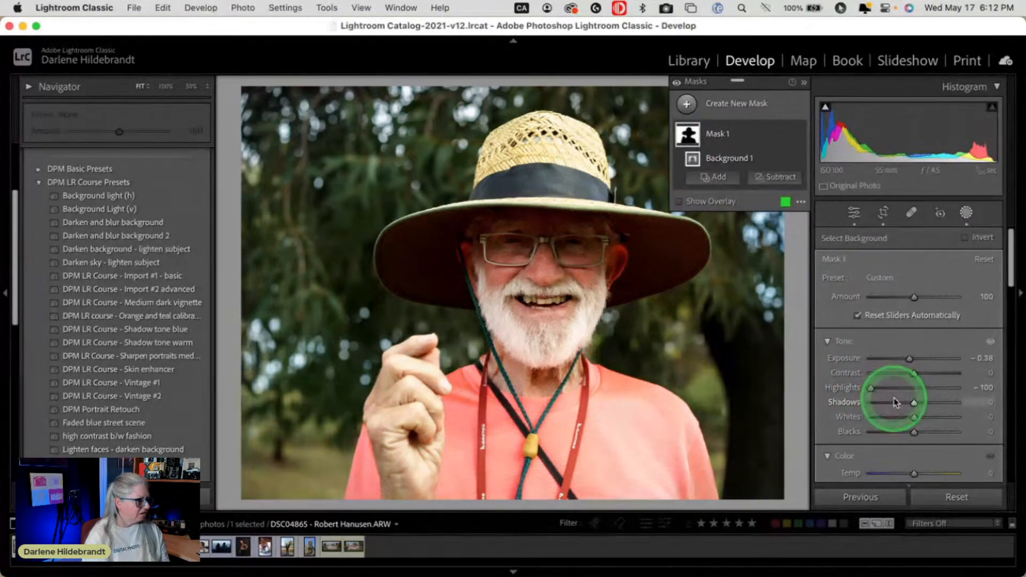
scroll(908, 398, down, 5)
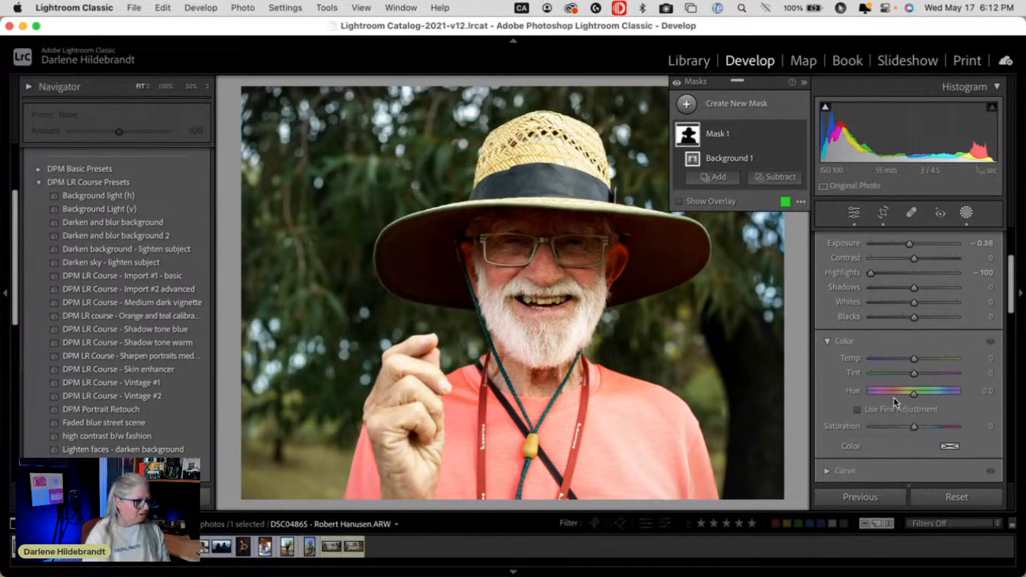
mouse_move(914, 367)
mouse_down()
mouse_move(905, 365)
mouse_move(929, 365)
mouse_move(902, 363)
mouse_move(912, 365)
mouse_up()
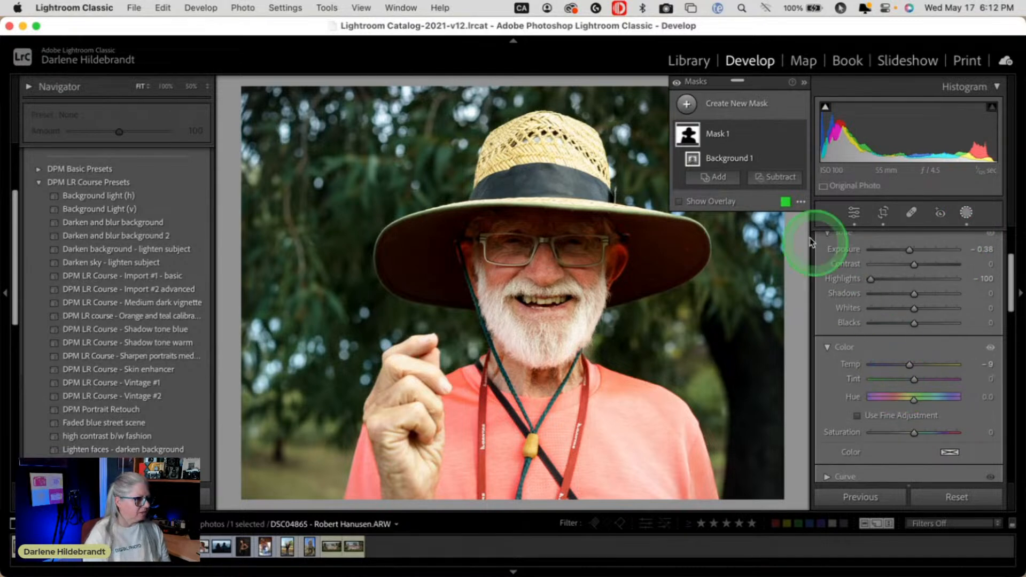
Rename the background selection mask to "background"
click(788, 135)
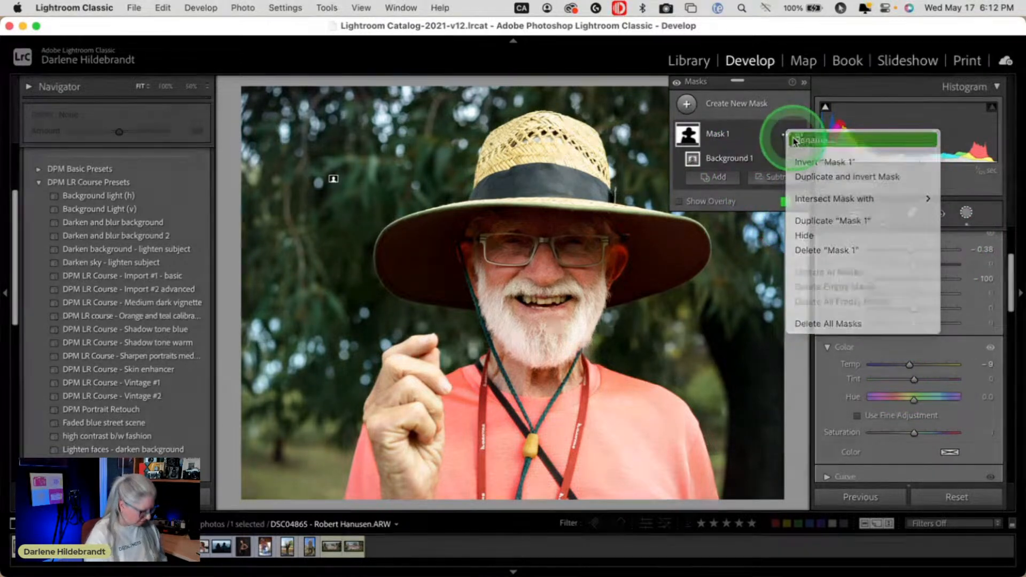
click(795, 140)
text(background)
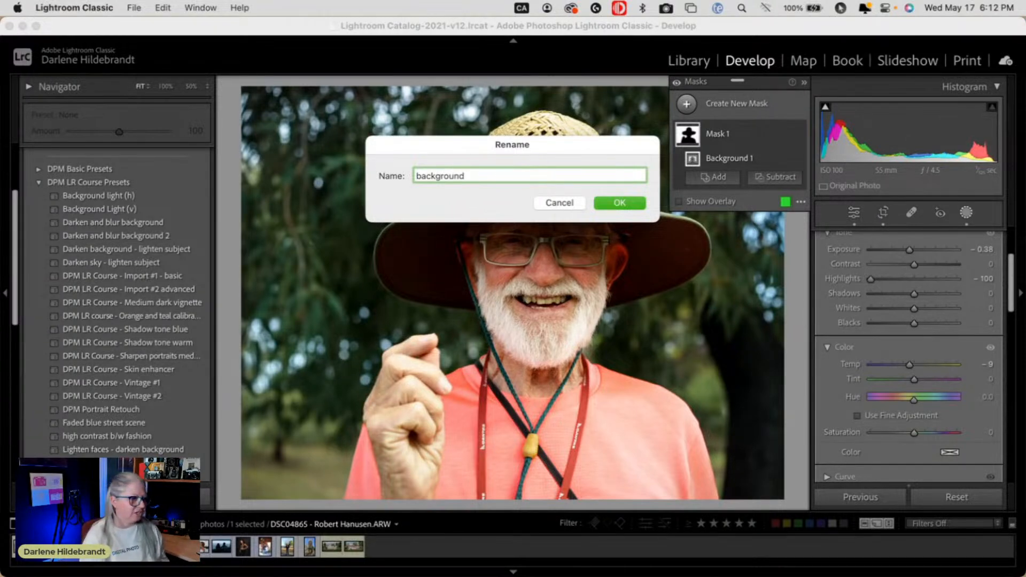
key(Return)
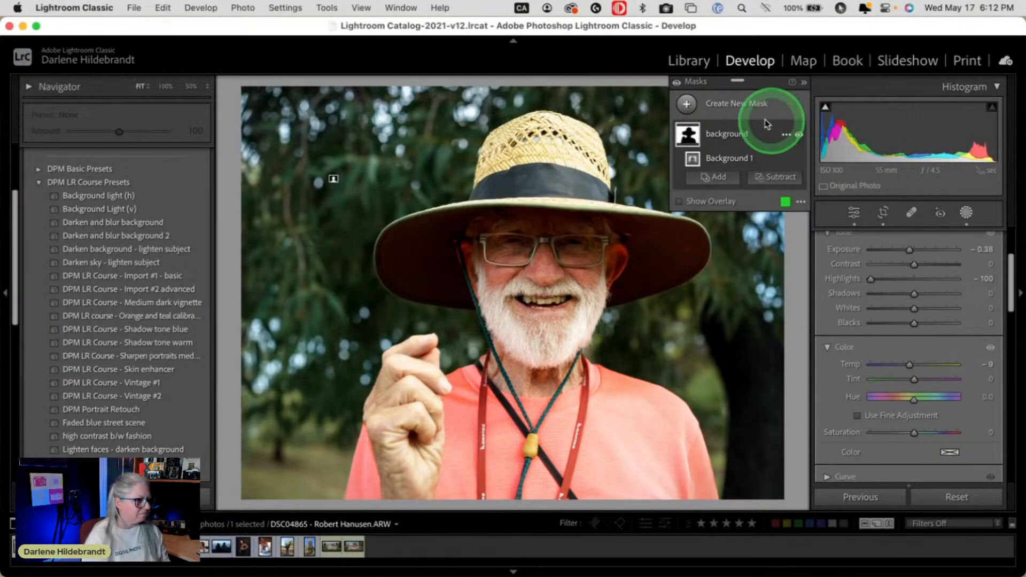
Create a new mask that selects the subject, and raise its Shadows to 34
click(687, 105)
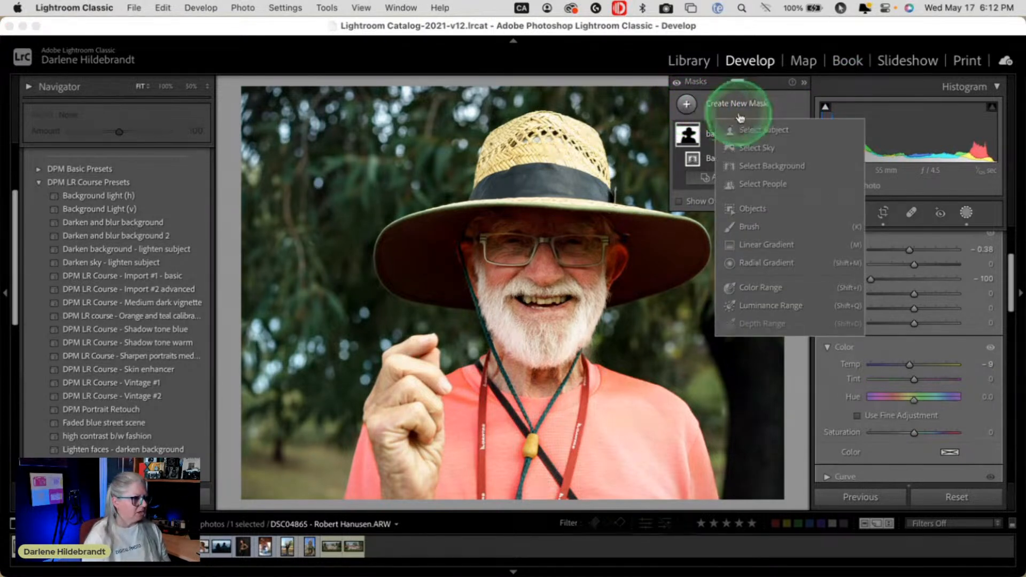
click(755, 131)
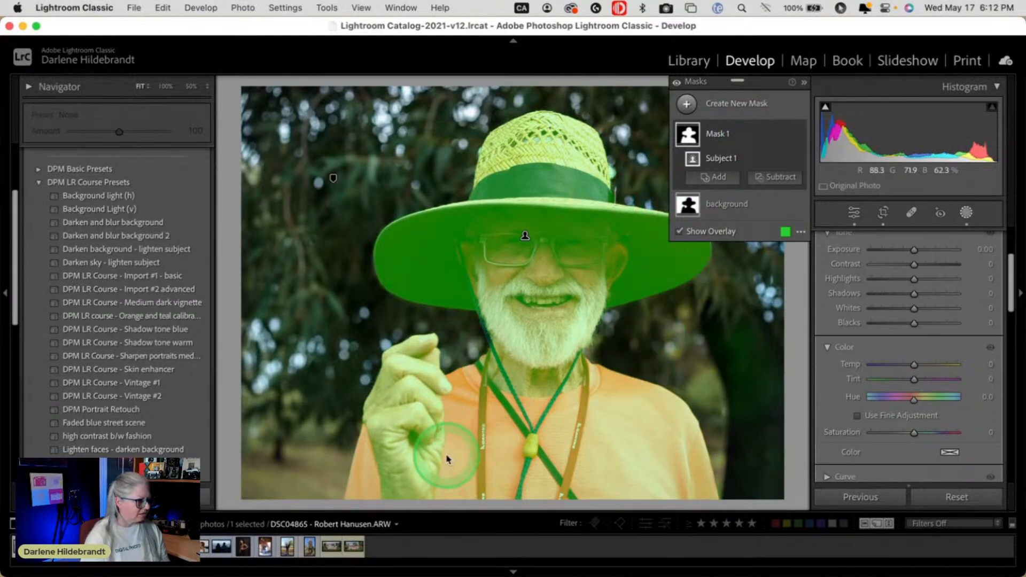
scroll(887, 342, up, 5)
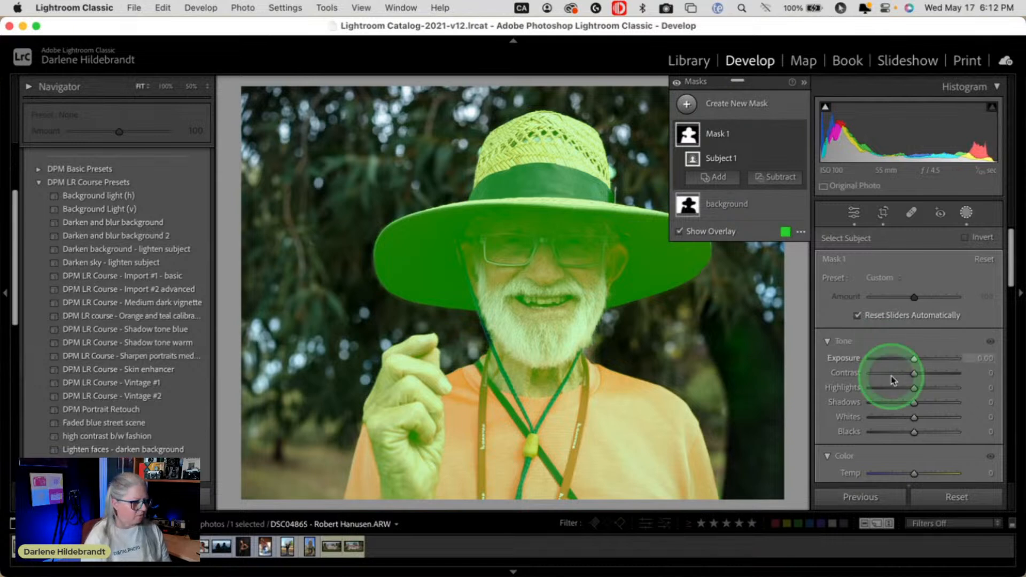
drag(910, 408, 923, 404)
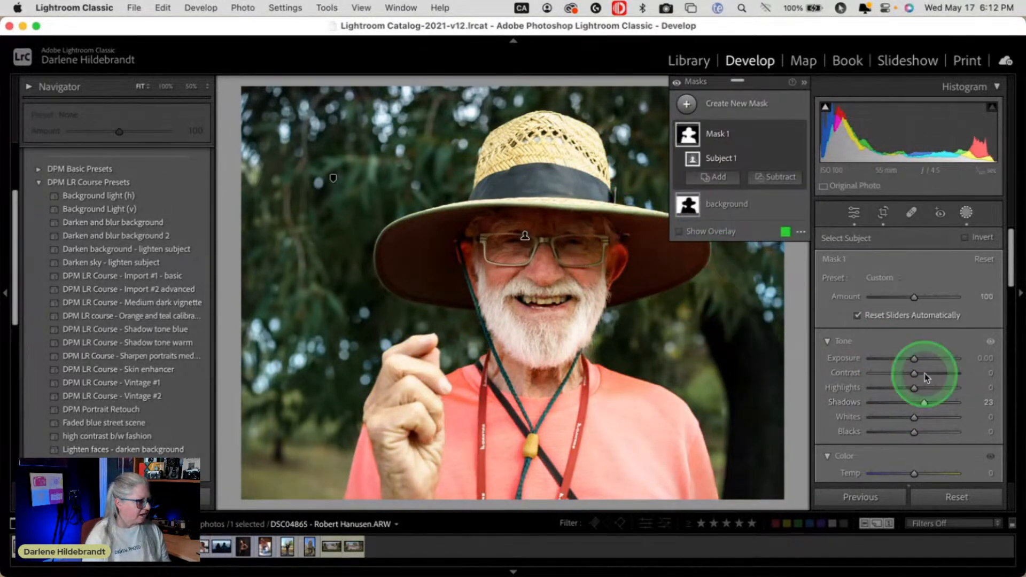
click(924, 406)
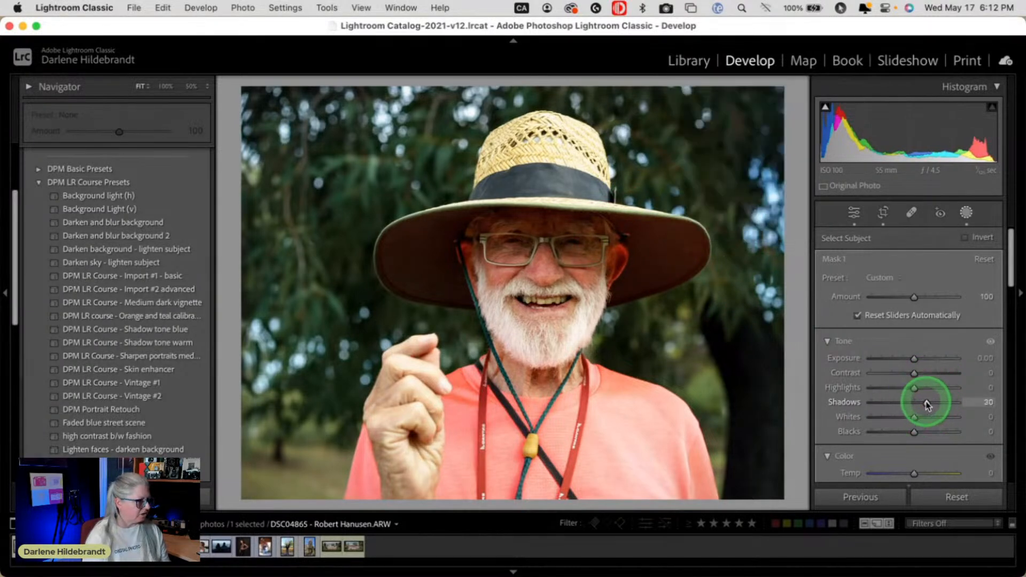
drag(928, 404, 927, 405)
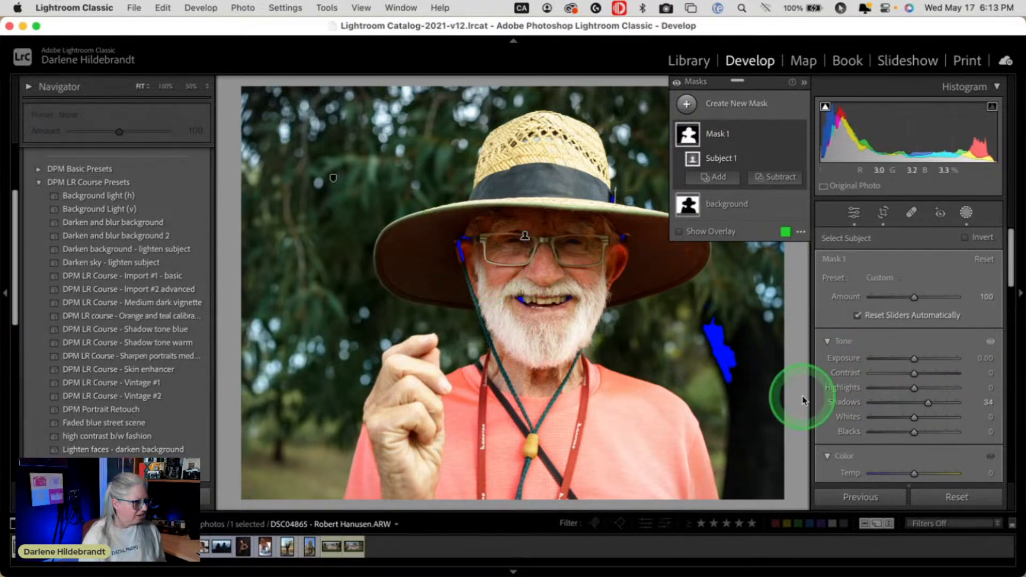
Brighten the subject mask with Exposure 0.51, Highlights −91, Shadows 49 and Blacks −14
mouse_move(914, 431)
mouse_down()
mouse_move(935, 402)
mouse_move(907, 435)
mouse_up()
drag(913, 361, 916, 361)
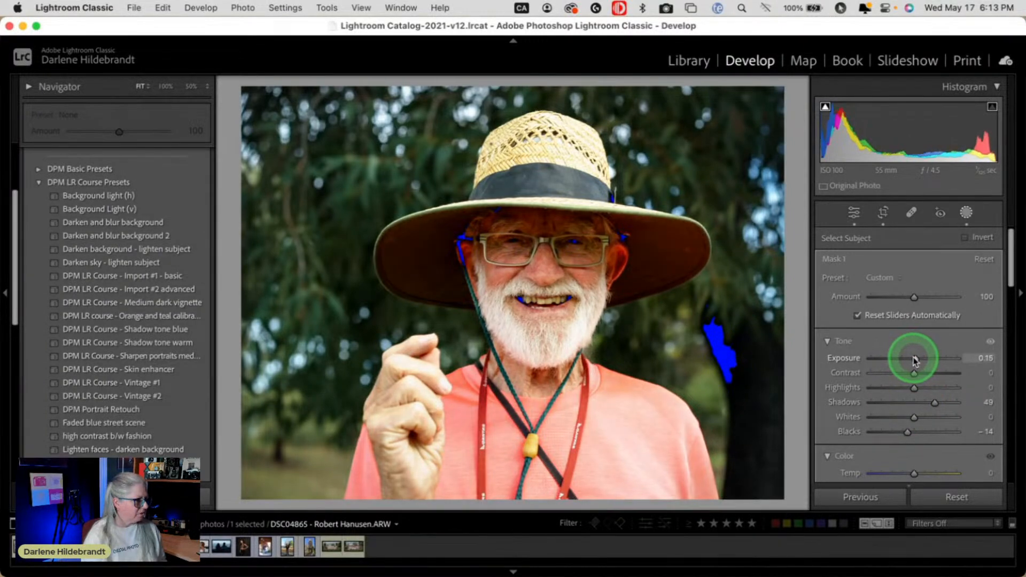
mouse_move(915, 361)
mouse_down()
mouse_move(913, 388)
mouse_move(868, 388)
mouse_move(917, 386)
mouse_move(887, 387)
mouse_move(917, 360)
mouse_up()
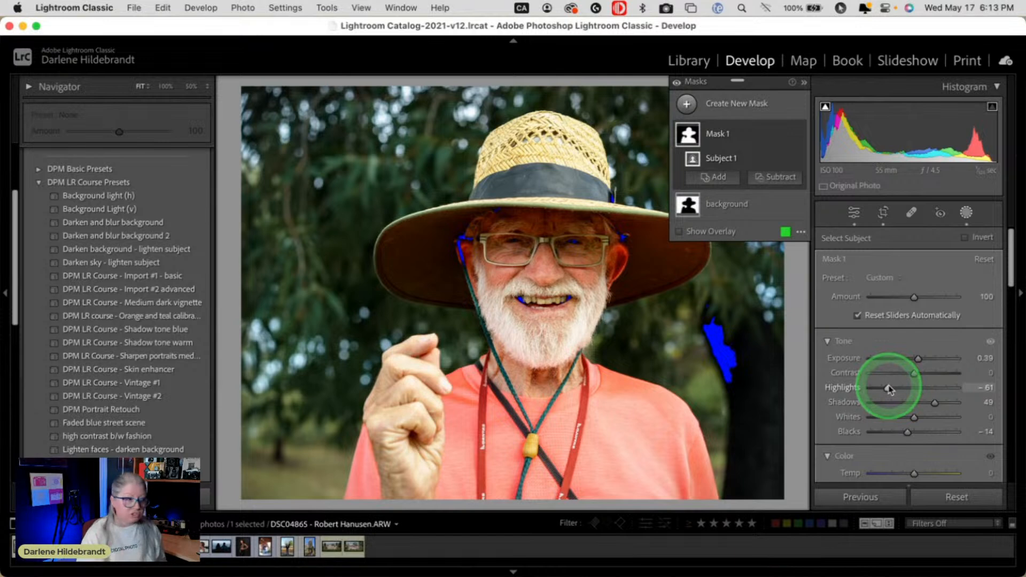
mouse_move(887, 388)
mouse_down()
mouse_move(897, 389)
mouse_move(873, 387)
mouse_up()
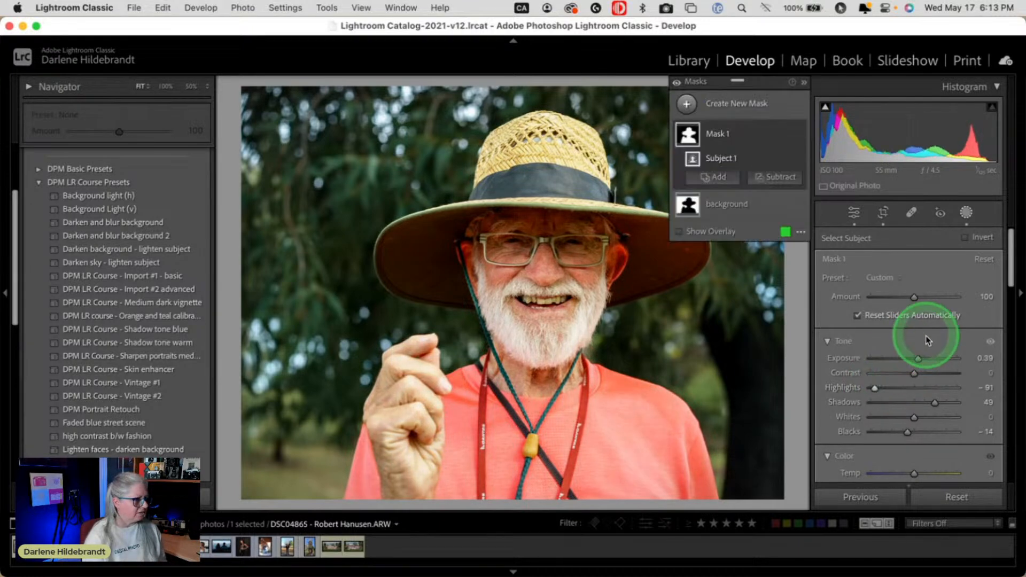
drag(916, 359, 919, 359)
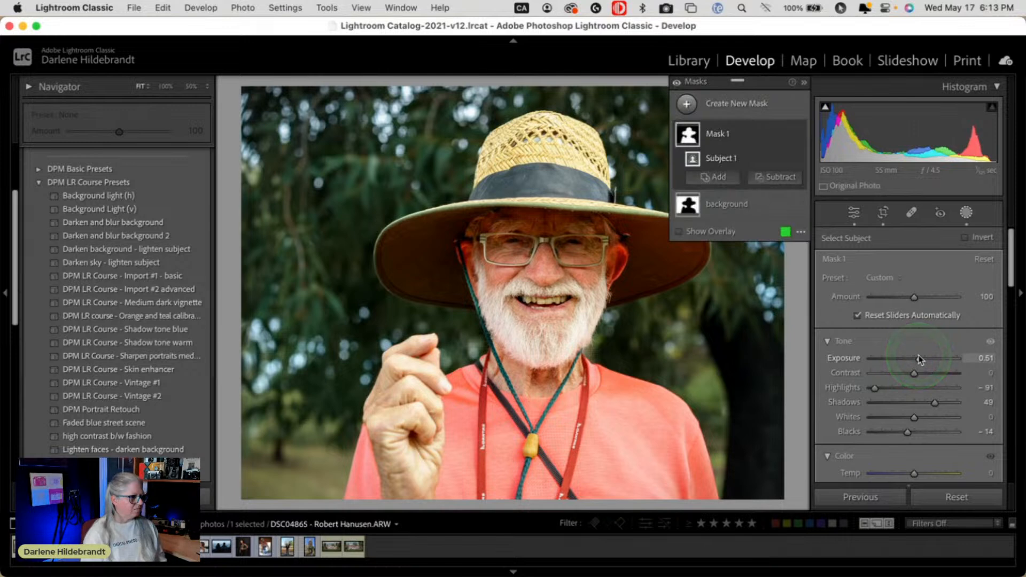
Rename the subject selection mask to "man"
right_click(790, 138)
click(810, 140)
text(man)
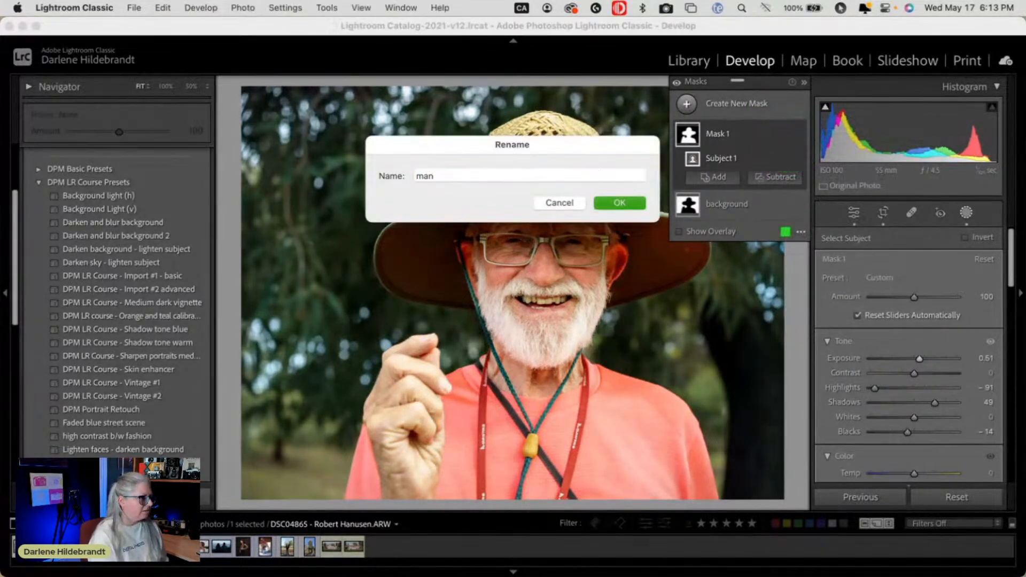
key(Return)
Switch the "man" mask off and on repeatedly to compare the photo with and without its adjustments
click(796, 137)
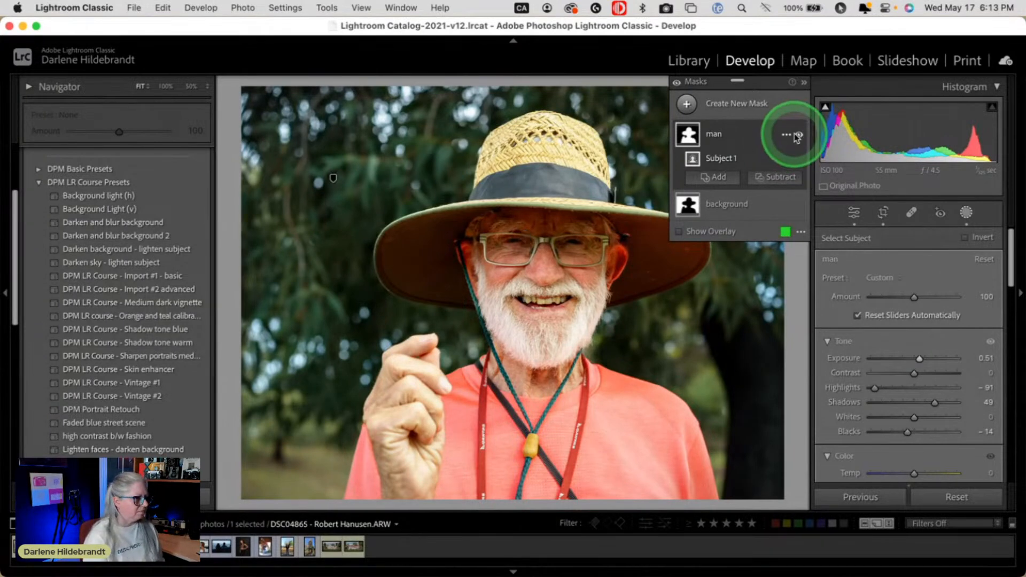
click(798, 136)
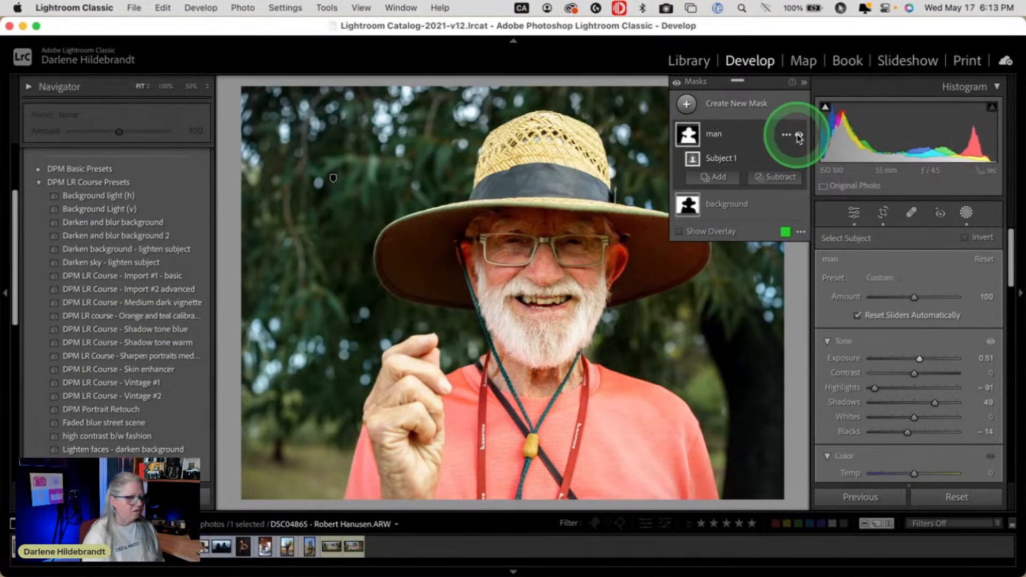
click(798, 137)
click(798, 137)
click(798, 136)
click(798, 136)
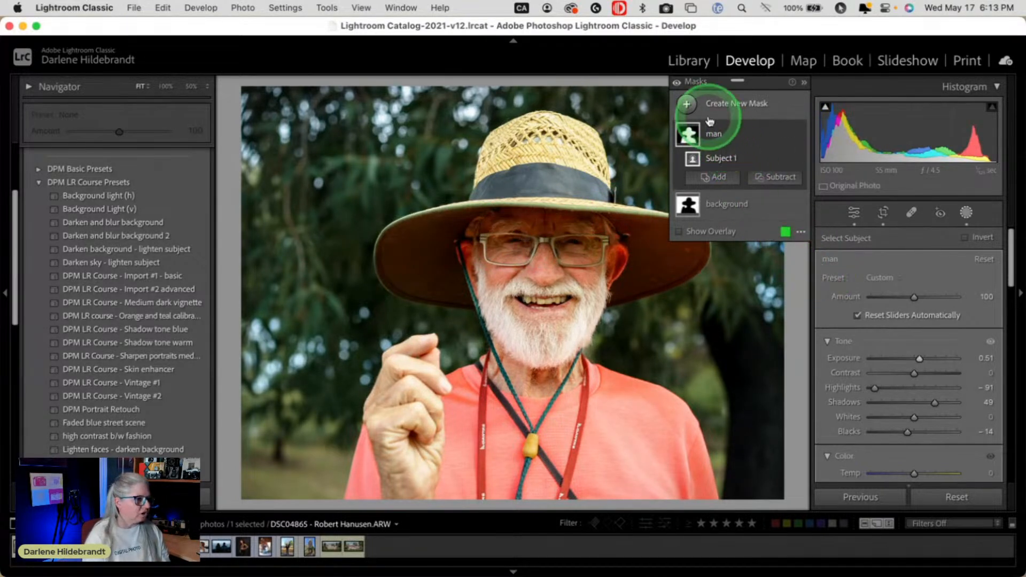
Create a wide elliptical radial gradient mask over the man's eyes and glasses, with Exposure 0.32 and Shadows 18
click(689, 105)
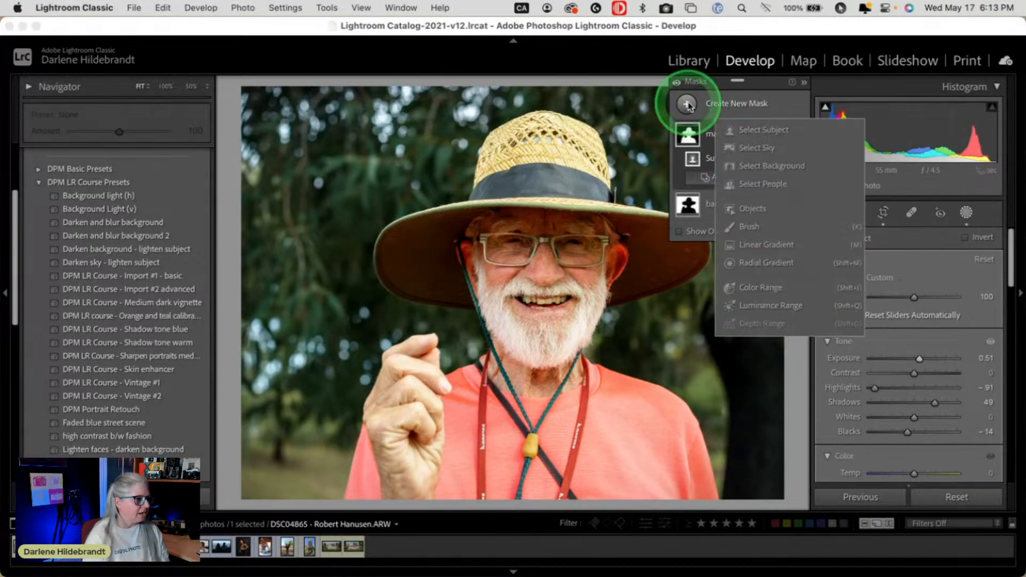
click(762, 262)
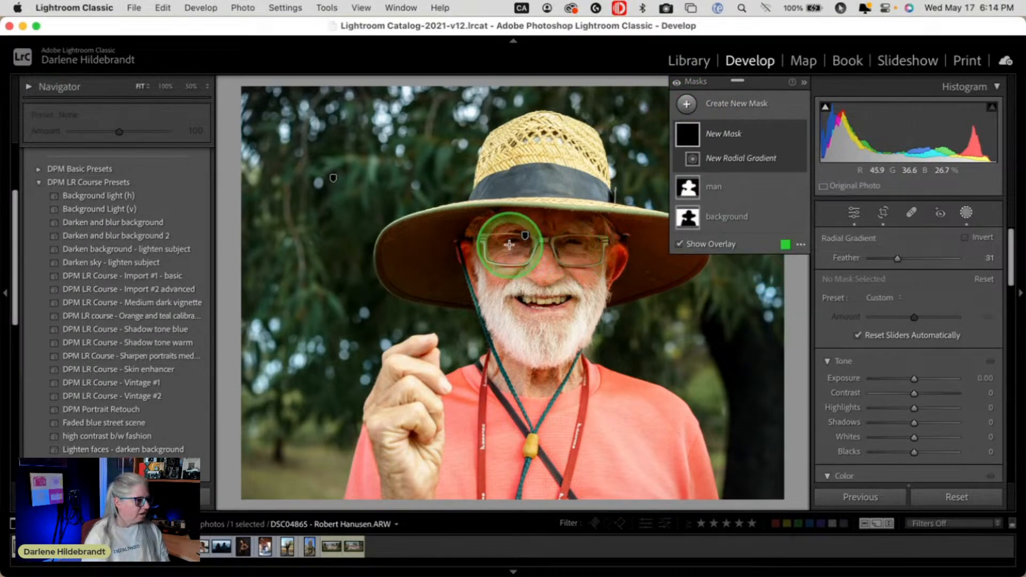
drag(504, 235, 618, 270)
drag(573, 245, 583, 247)
drag(911, 380, 918, 381)
drag(911, 422, 920, 422)
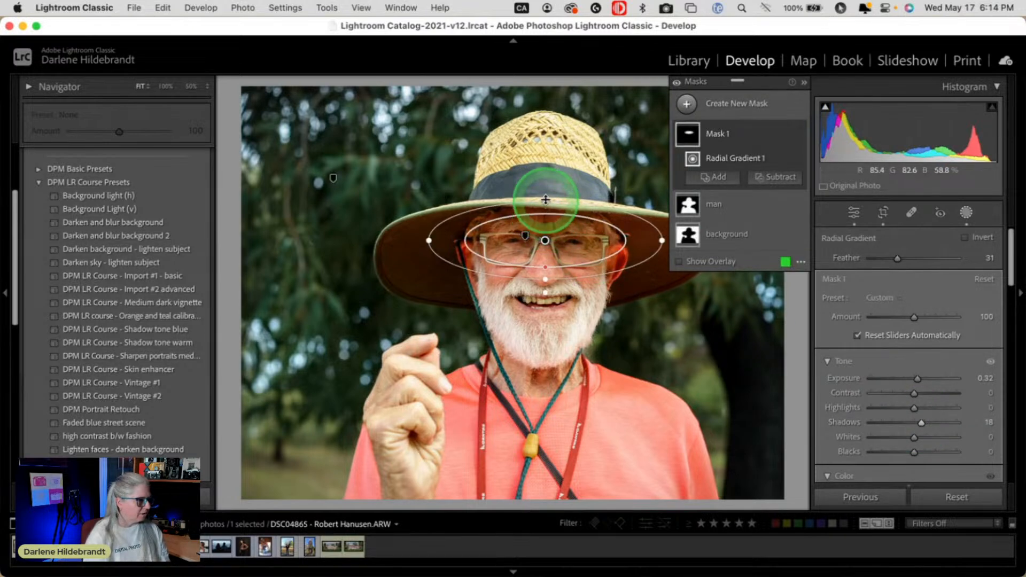
drag(565, 237, 566, 239)
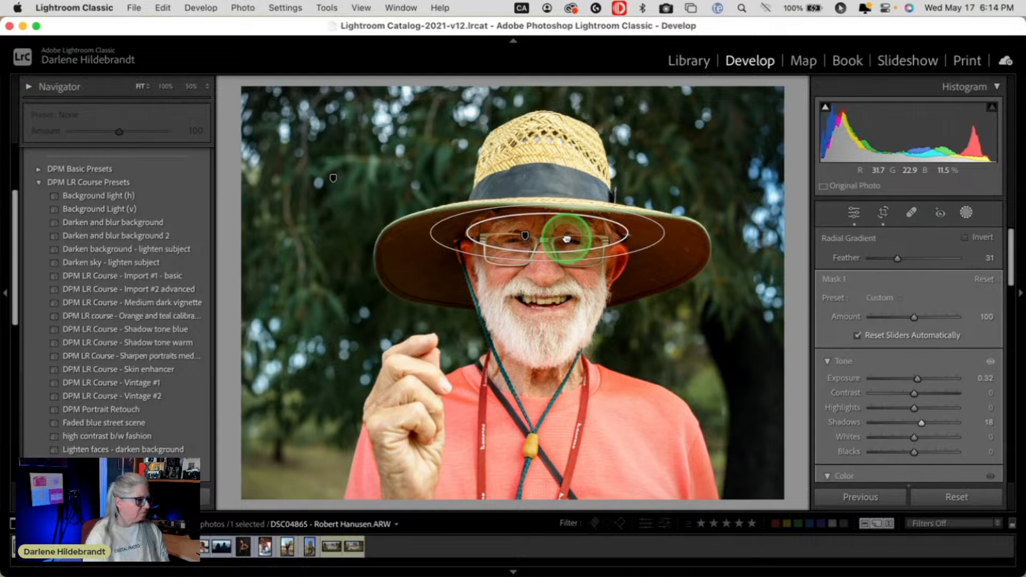
click(929, 305)
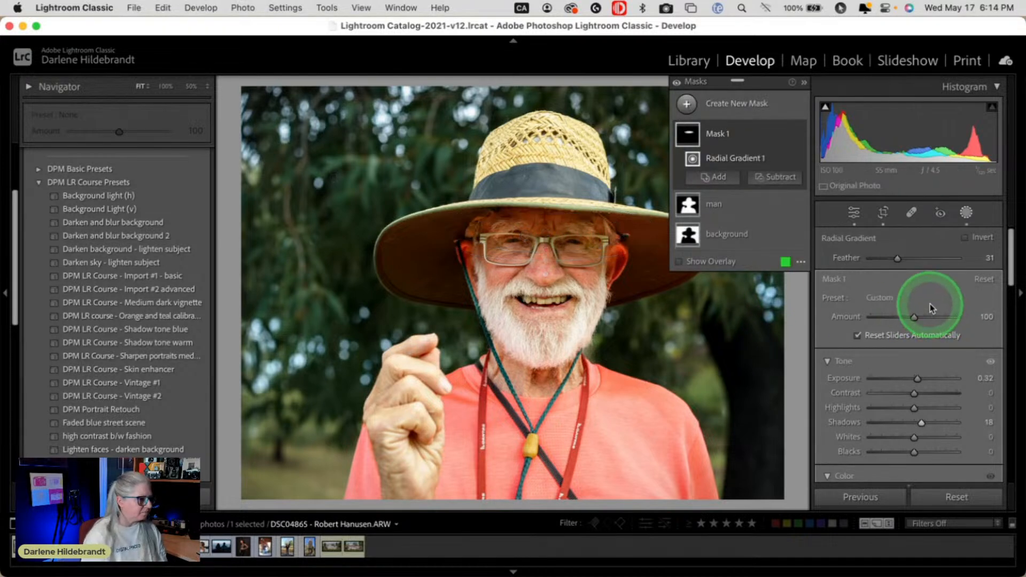
Rename the radial gradient mask to "eyes" and check its effect on the photo
click(787, 135)
click(795, 143)
text(eyes)
key(Return)
click(801, 225)
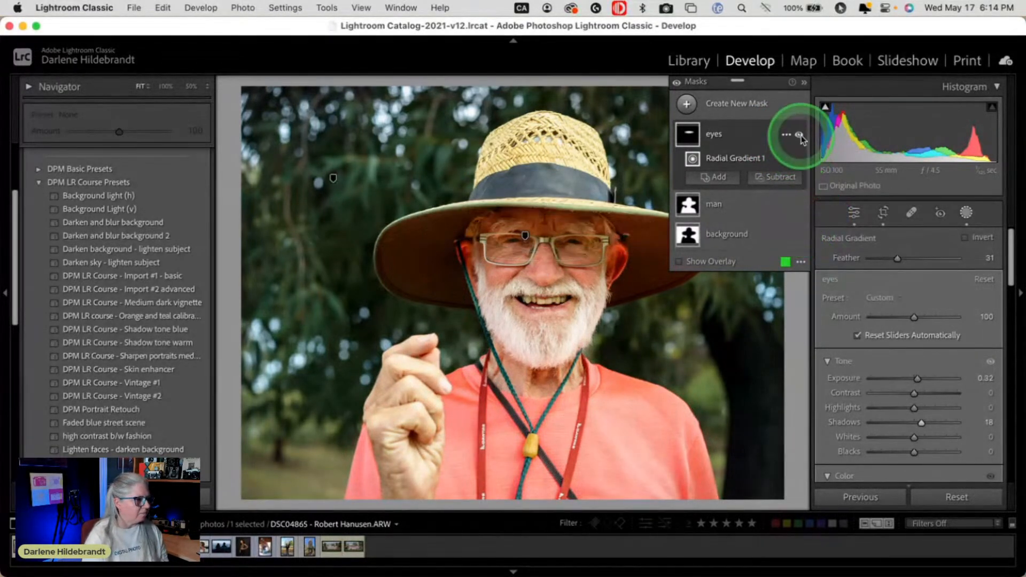
Compare the photo with and without all masks, and close masking to compare the full edit with the original
scroll(929, 244, down, 10)
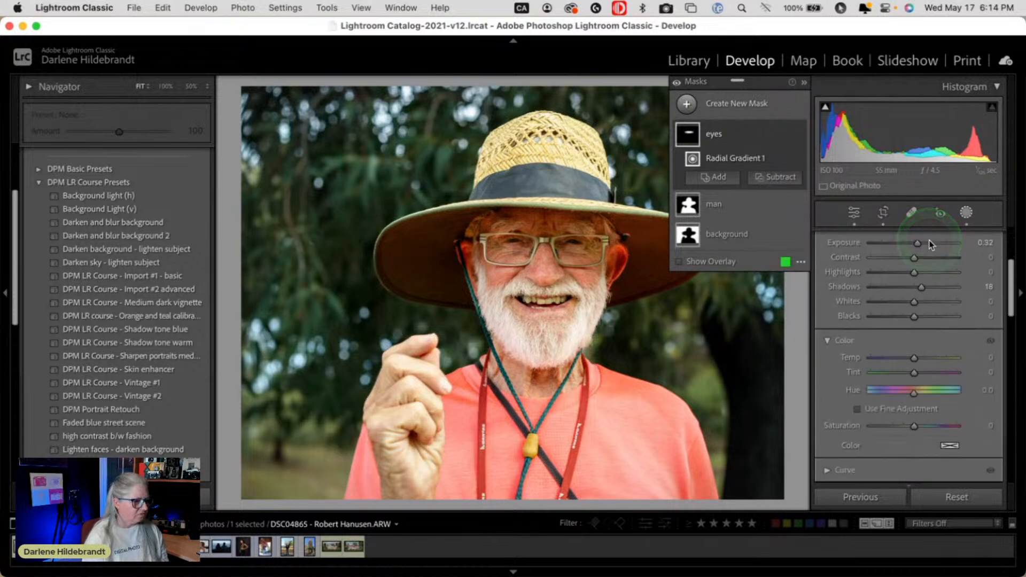
scroll(930, 244, down, 3)
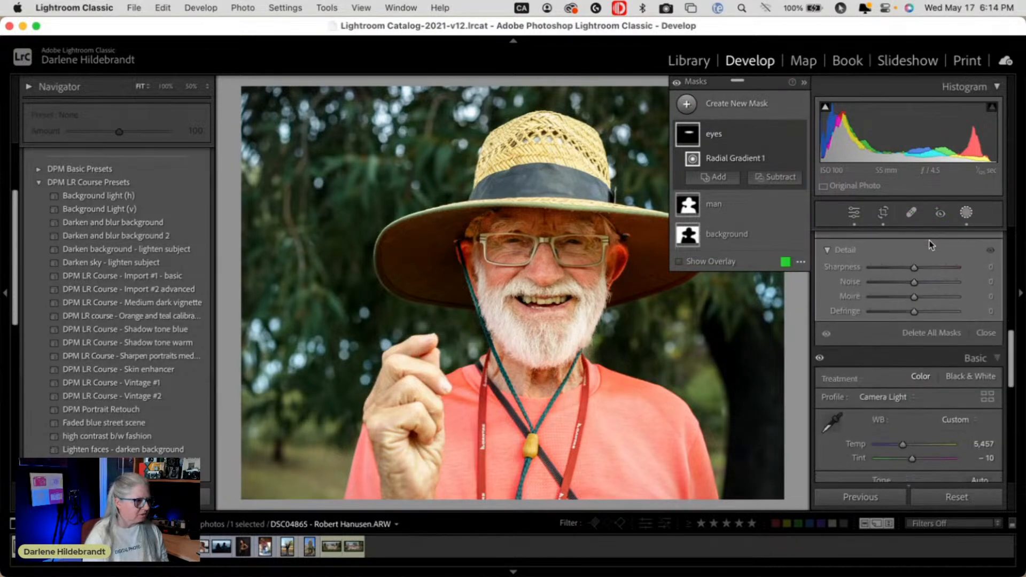
click(677, 82)
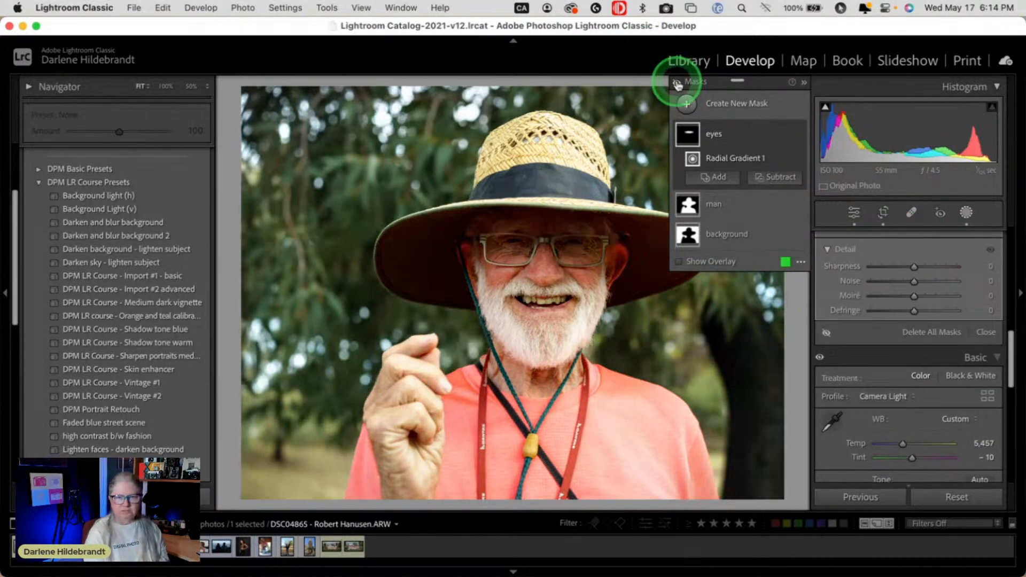
click(676, 83)
click(676, 83)
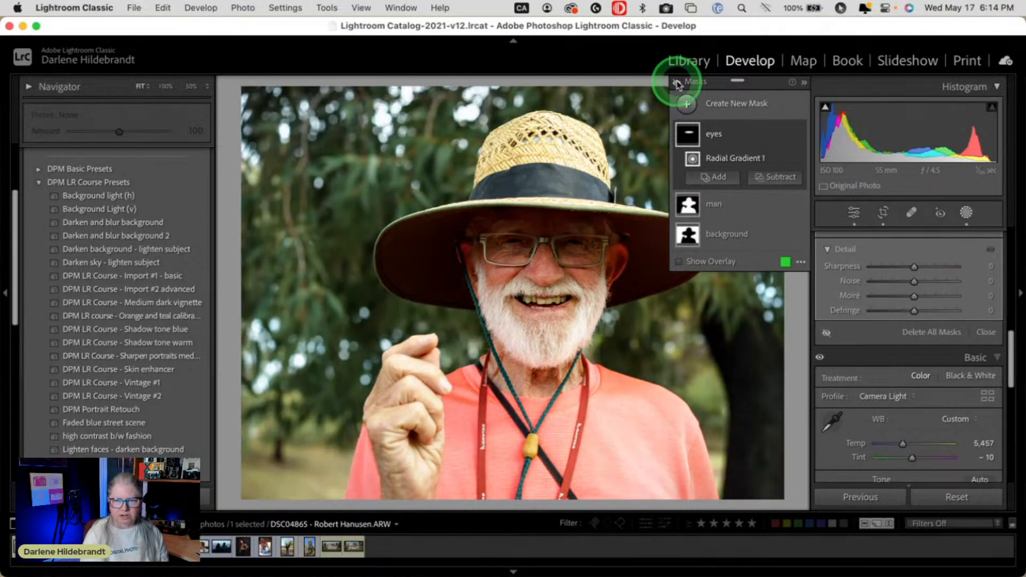
click(676, 83)
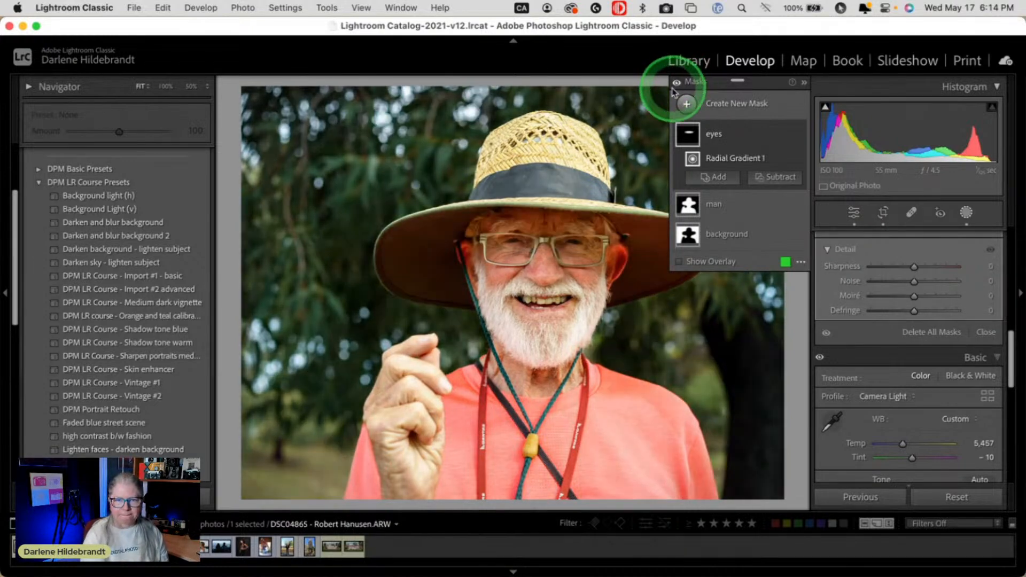
click(966, 212)
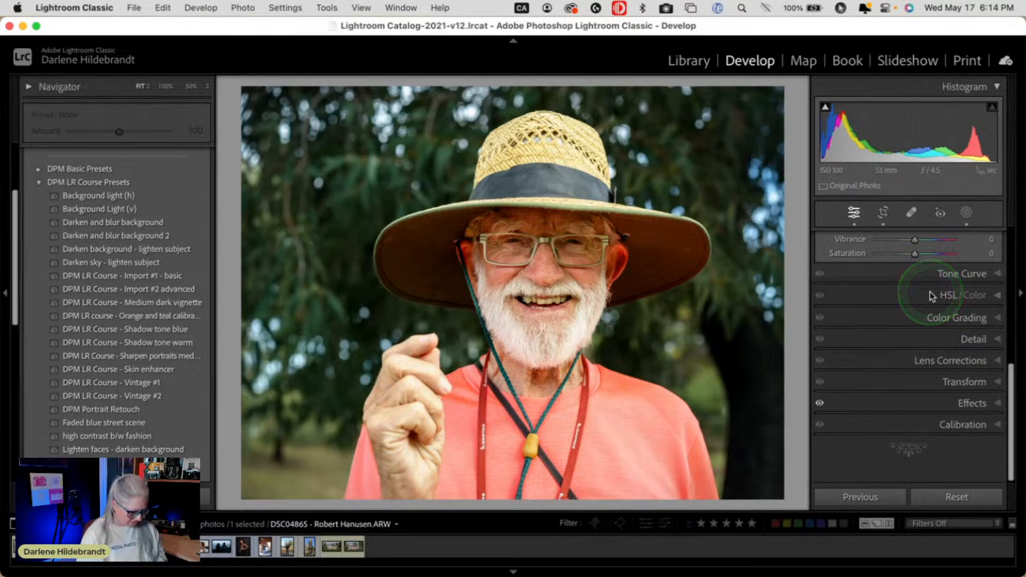
key(backslash)
key(backslash)
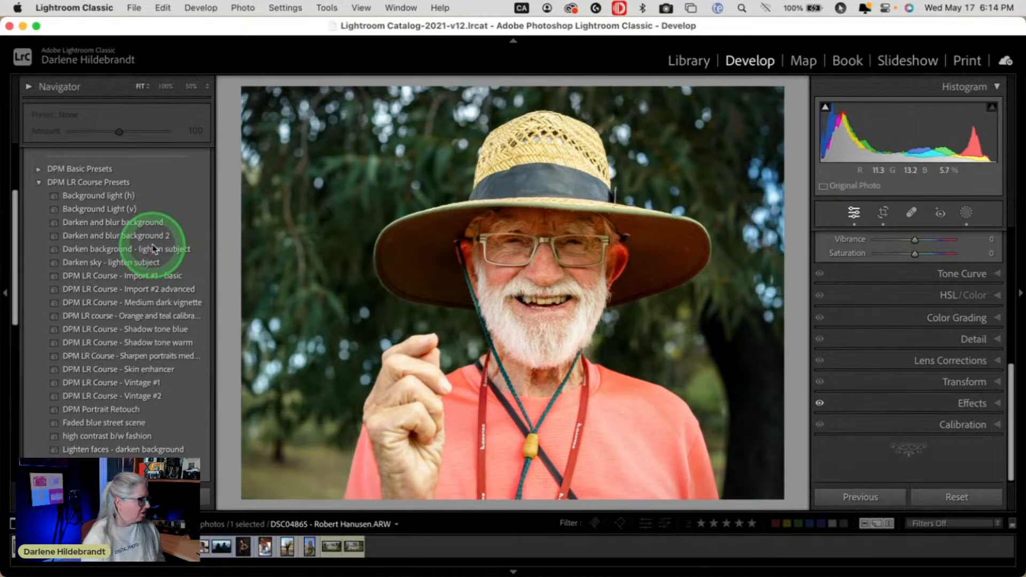
Try the favorite preset "Edge darken medium" on the portrait and apply "Edge darken strong" instead
scroll(137, 238, up, 5)
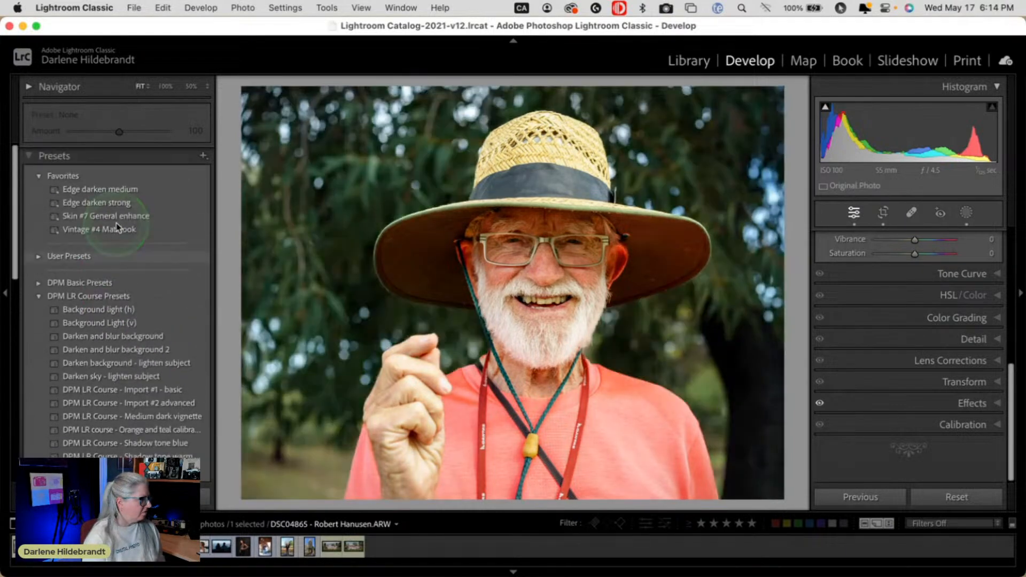
click(121, 188)
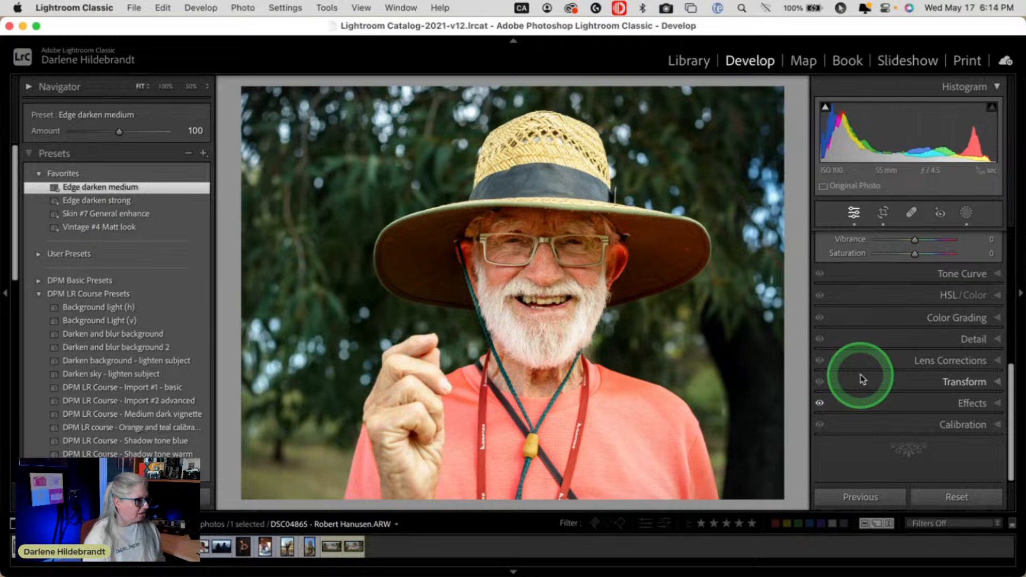
click(118, 202)
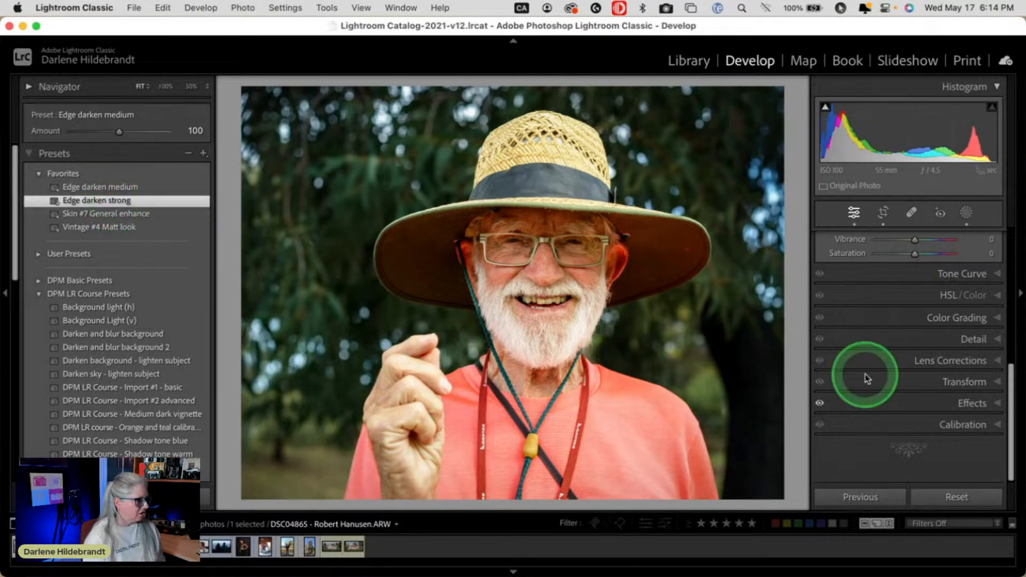
click(553, 459)
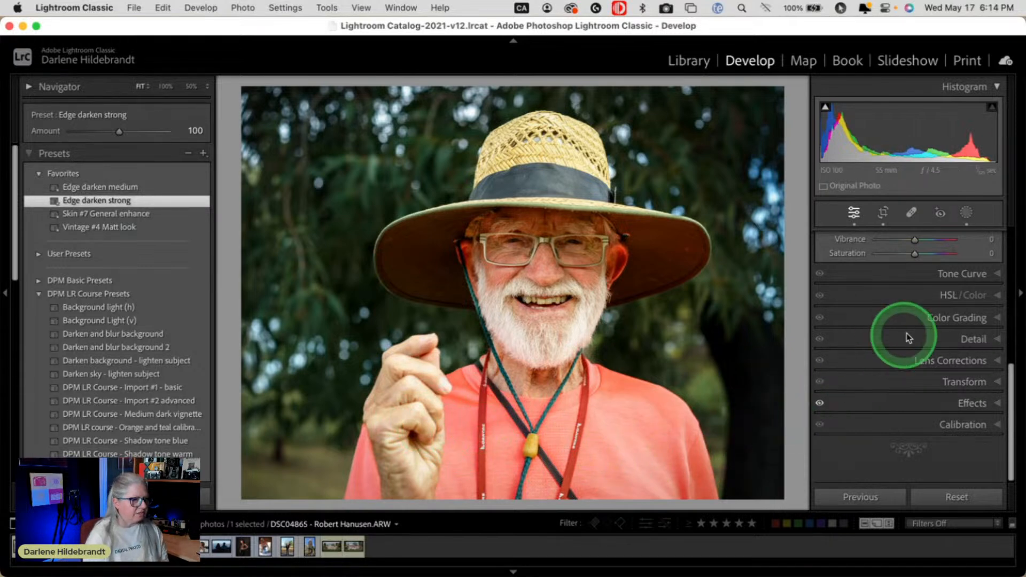
Try shifting the shirt's hue to Red −33 and Orange +19 with HSL targeted adjustment, and reset all Hue values
click(916, 295)
scroll(874, 389, up, 5)
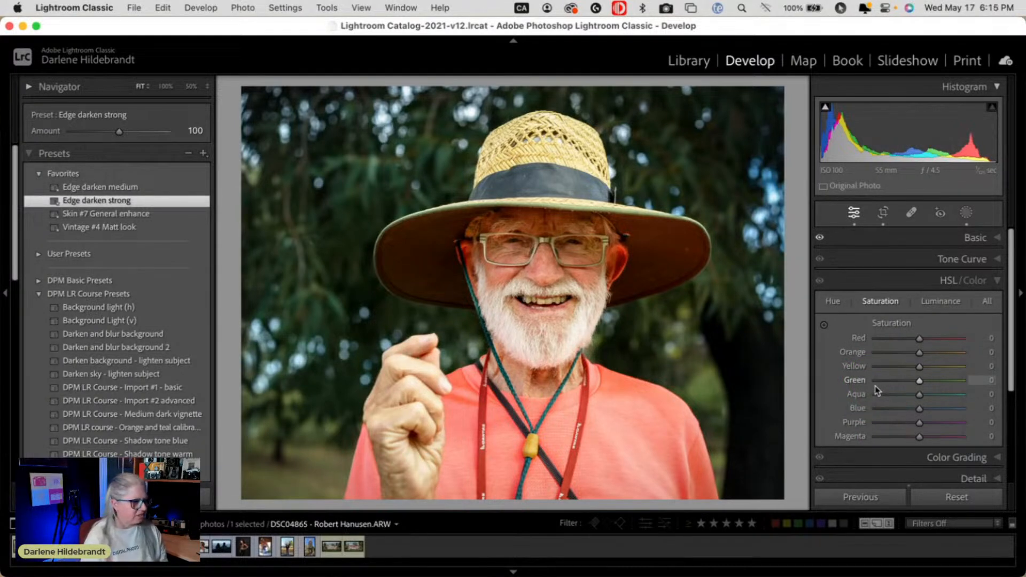
click(832, 301)
scroll(871, 363, down, 2)
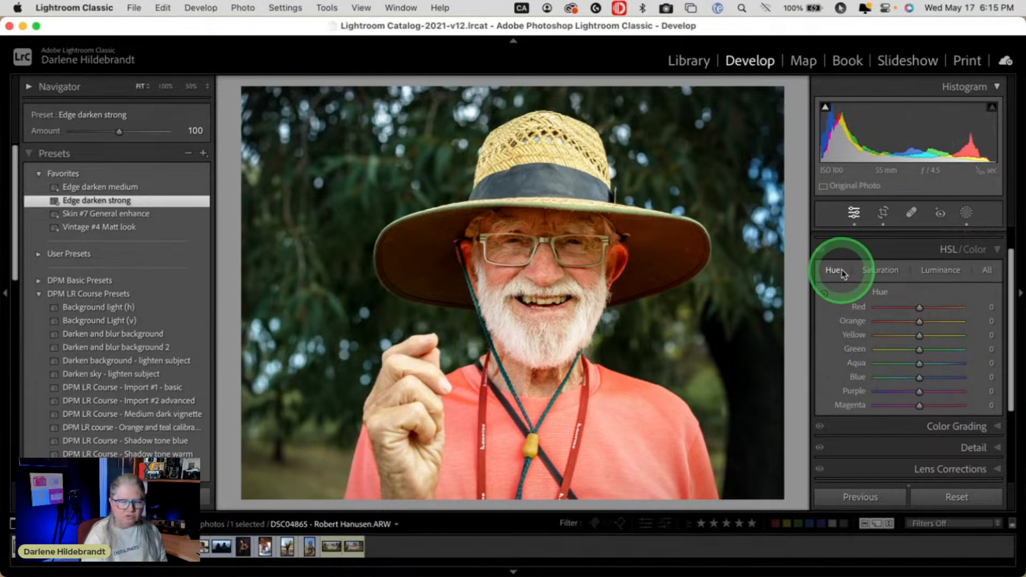
click(824, 292)
click(632, 435)
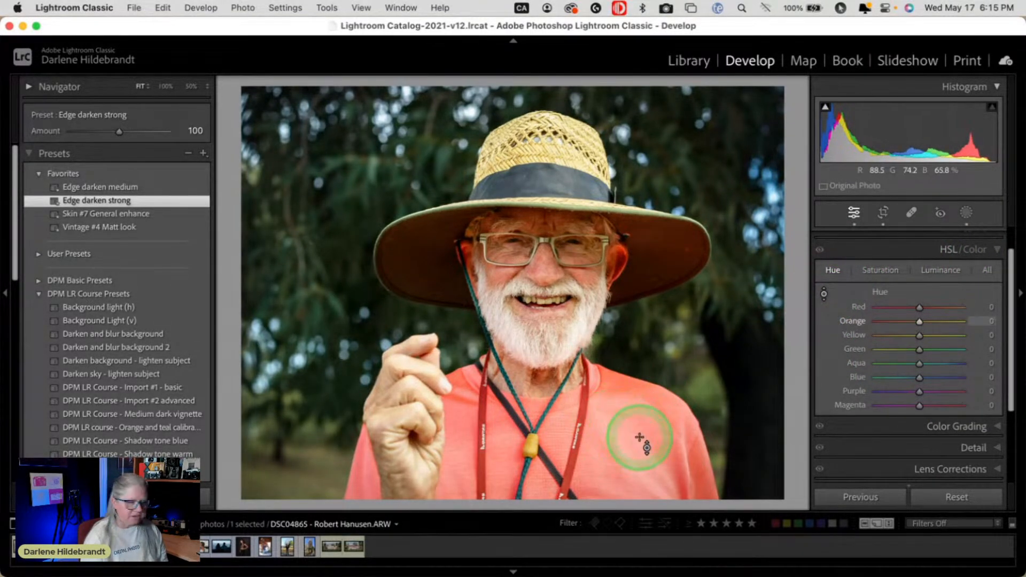
drag(625, 440, 619, 383)
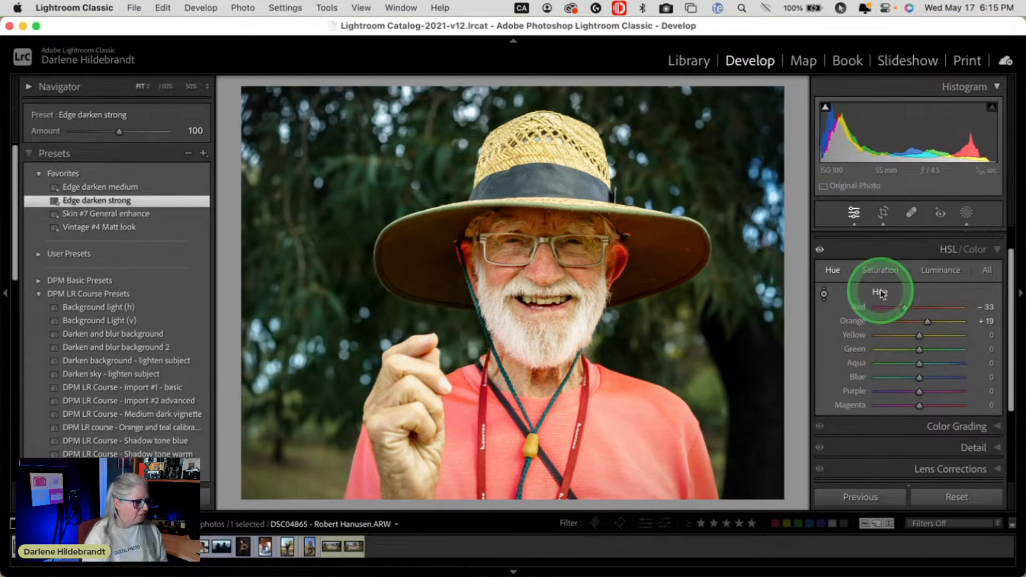
double_click(880, 293)
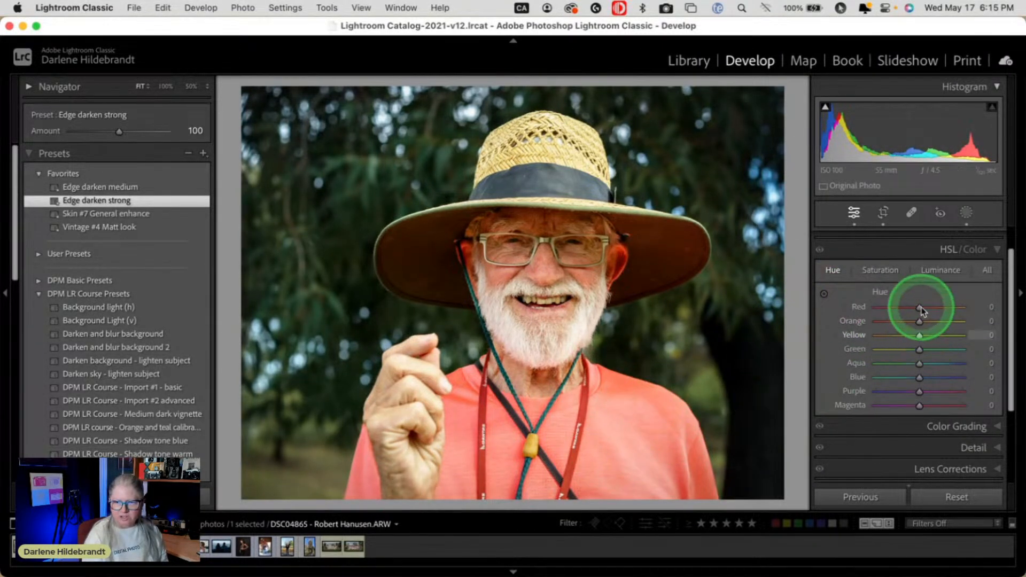
Set the HSL Hue of Red to +20 and Orange to −7, and compare the photo with and without the HSL changes
mouse_move(920, 323)
mouse_down()
mouse_move(911, 323)
mouse_move(935, 309)
mouse_move(925, 308)
mouse_move(957, 303)
mouse_move(926, 306)
mouse_up()
mouse_move(911, 321)
mouse_down()
mouse_move(933, 321)
mouse_move(916, 321)
mouse_up()
click(820, 251)
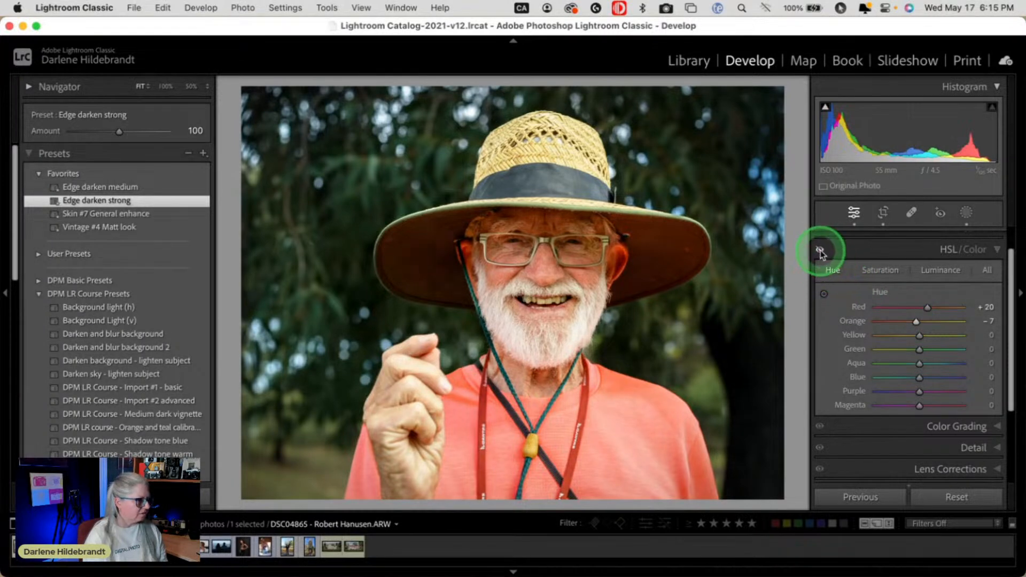
click(820, 251)
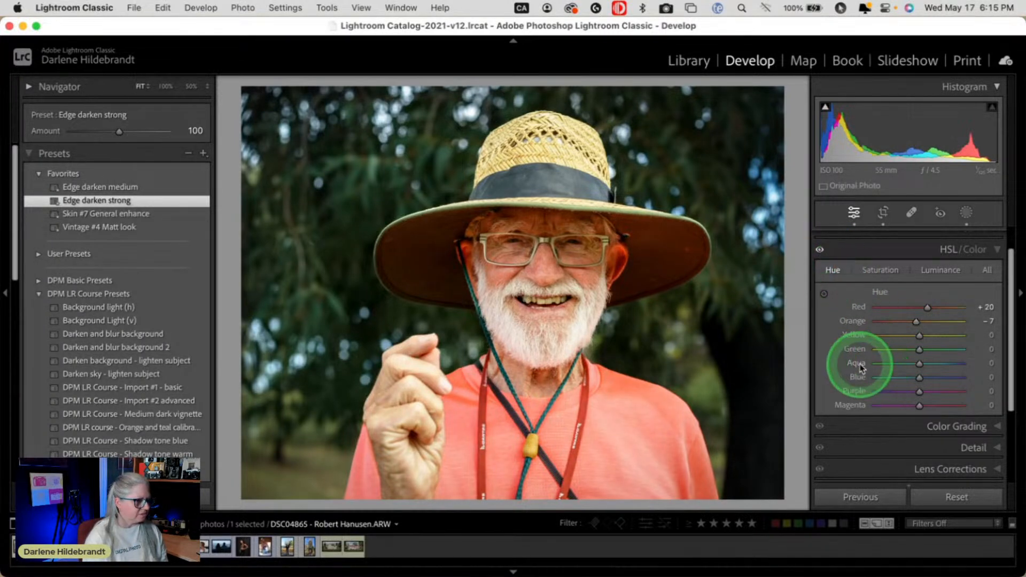
For HSL Luminance, try Orange at −100 and reset it, and set Red to −10
click(933, 270)
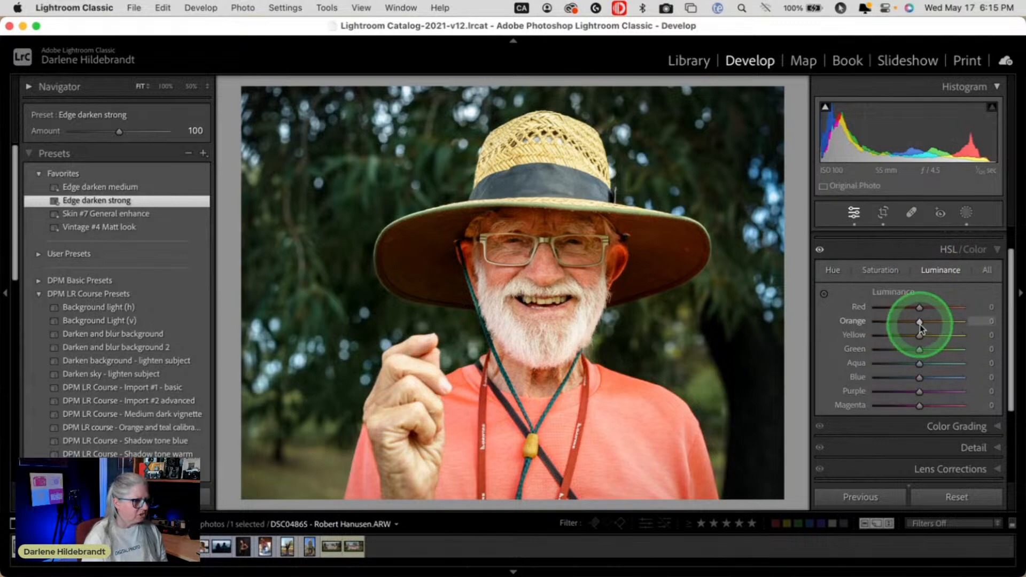
drag(919, 322, 835, 314)
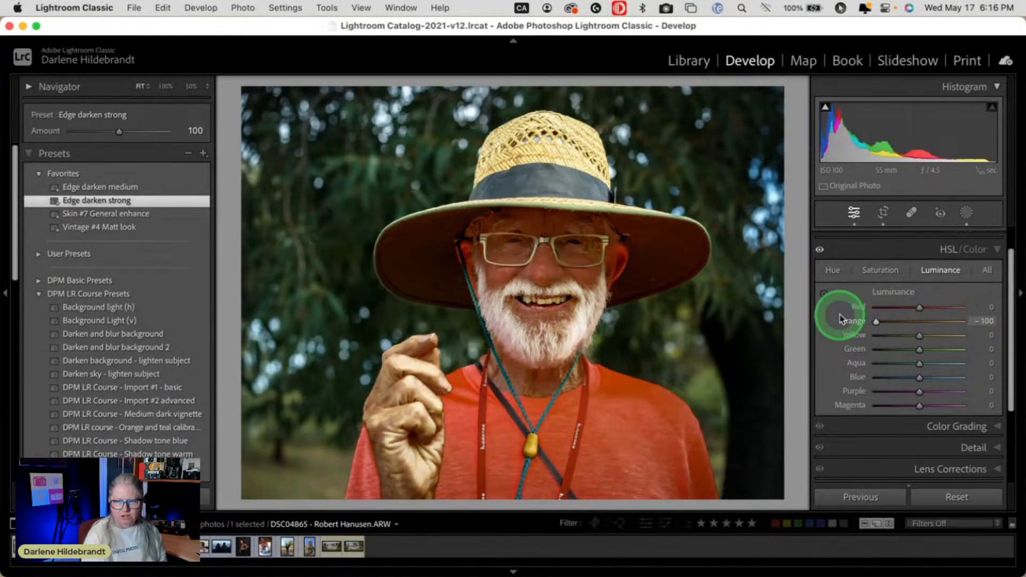
double_click(854, 323)
click(920, 307)
mouse_move(921, 308)
mouse_down()
mouse_move(895, 307)
mouse_move(946, 299)
mouse_move(911, 297)
mouse_up()
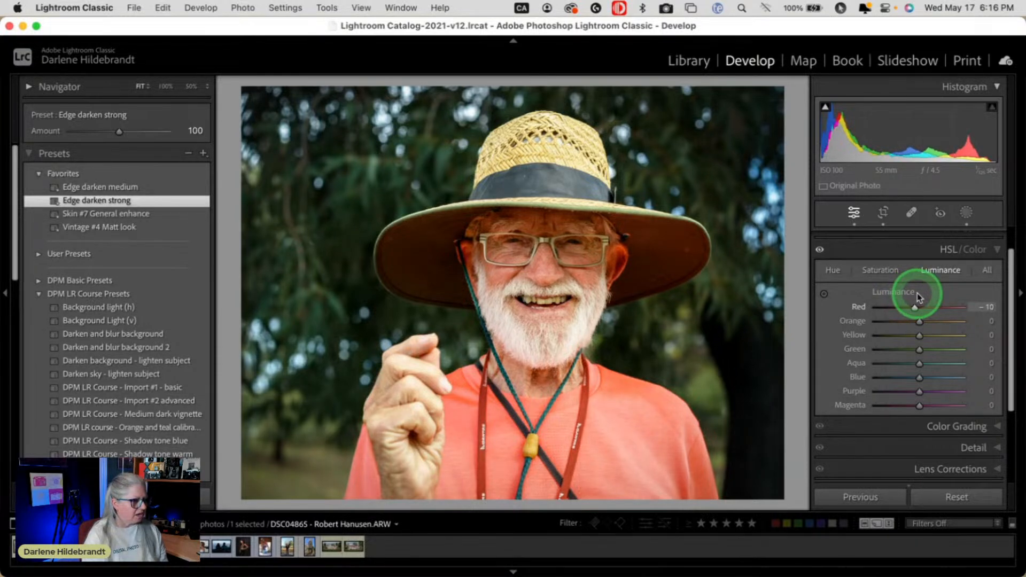
Set the HSL Luminance of Red to −9
drag(918, 298, 914, 294)
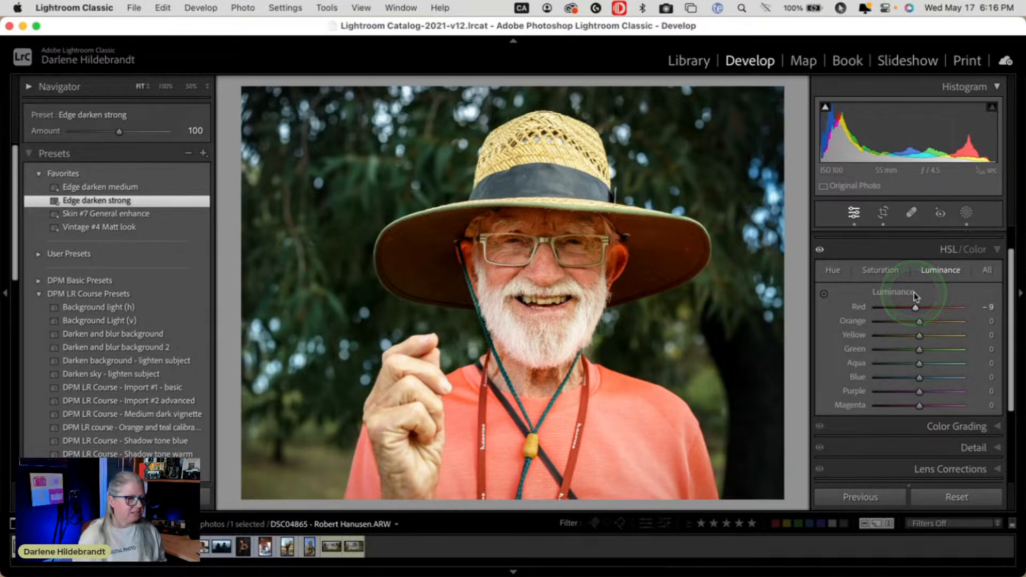
click(917, 297)
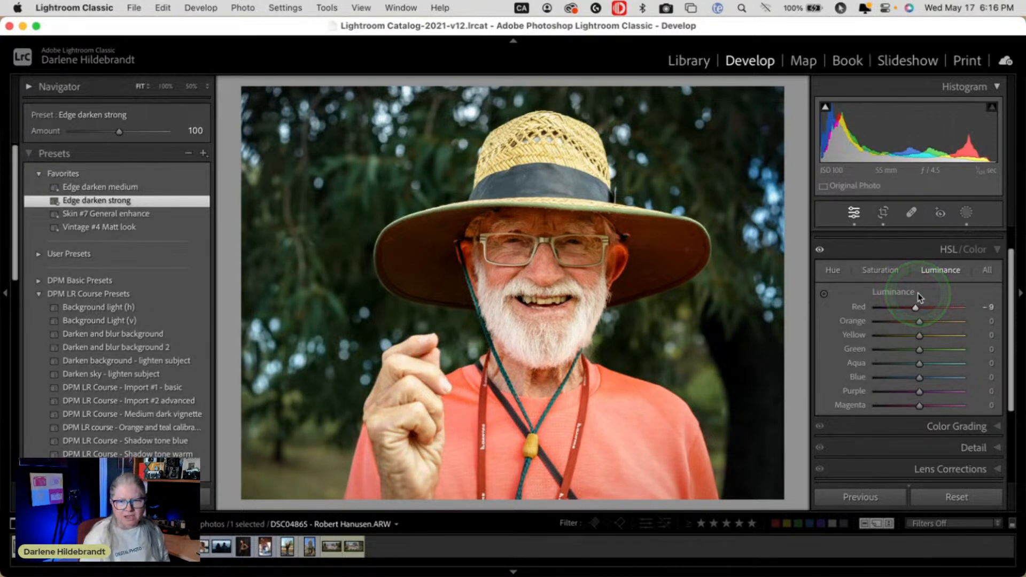
Create a new Color Range mask by sampling the man's salmon-colored shirt
click(964, 213)
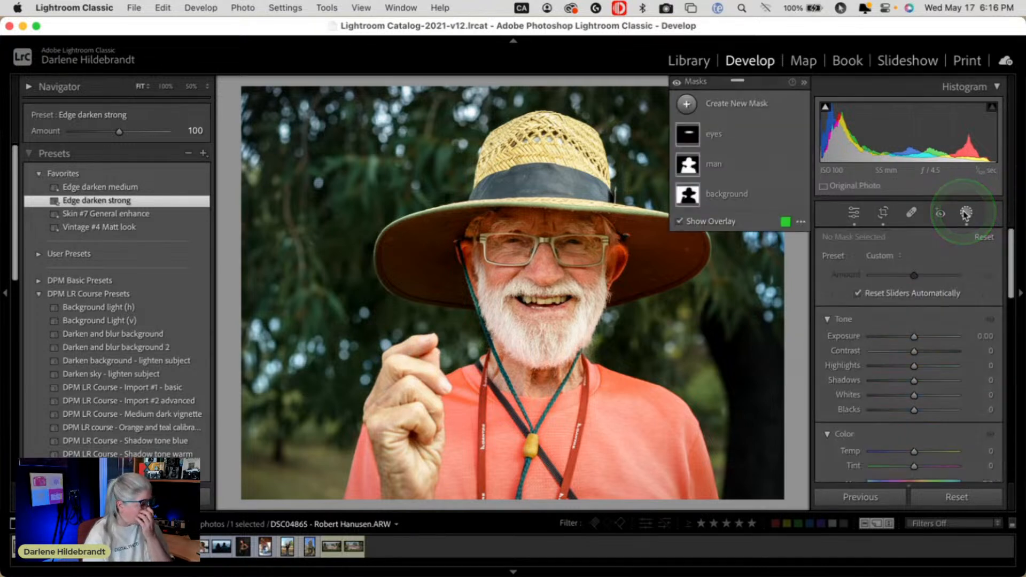
click(687, 104)
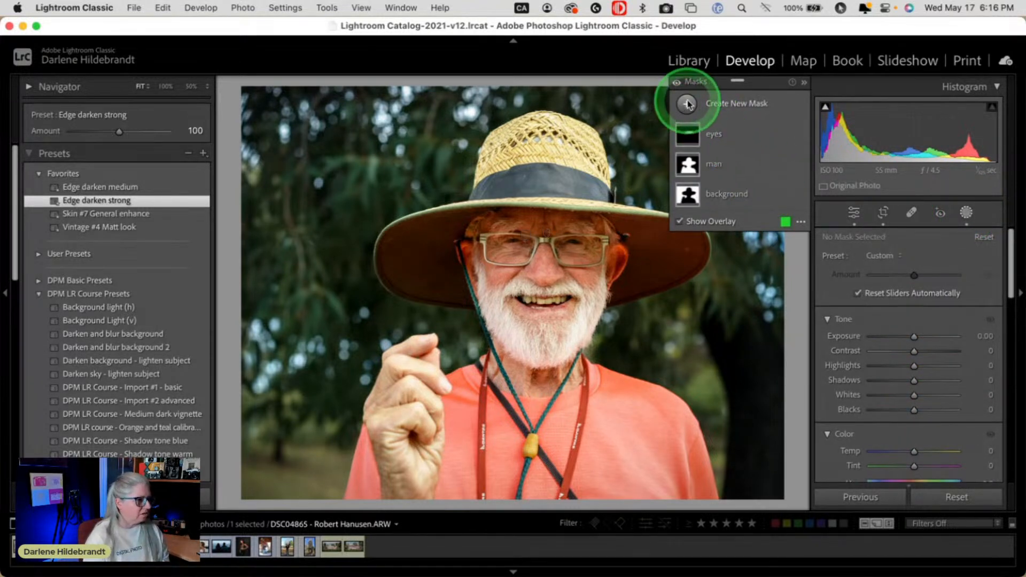
click(691, 108)
click(763, 288)
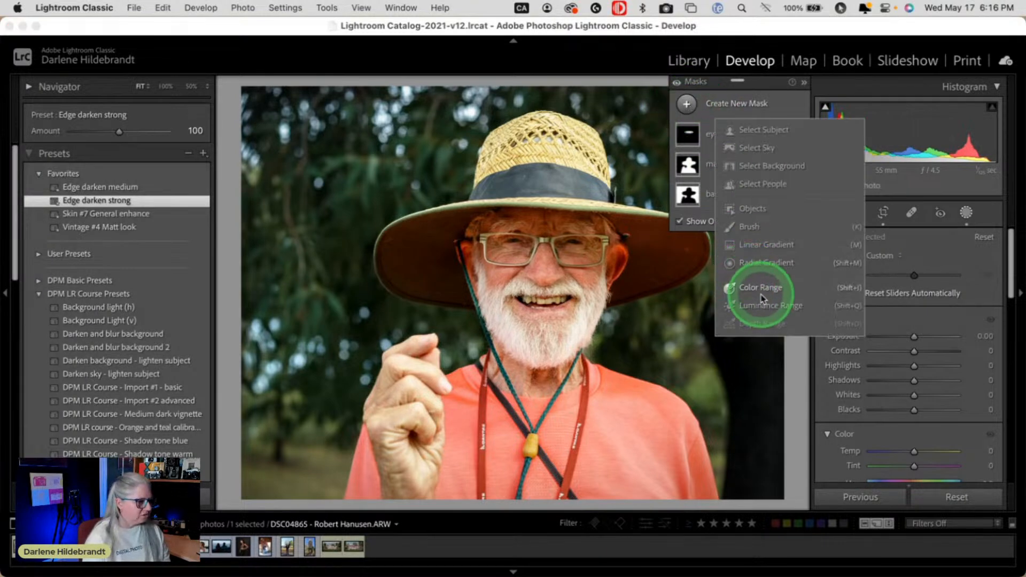
click(620, 432)
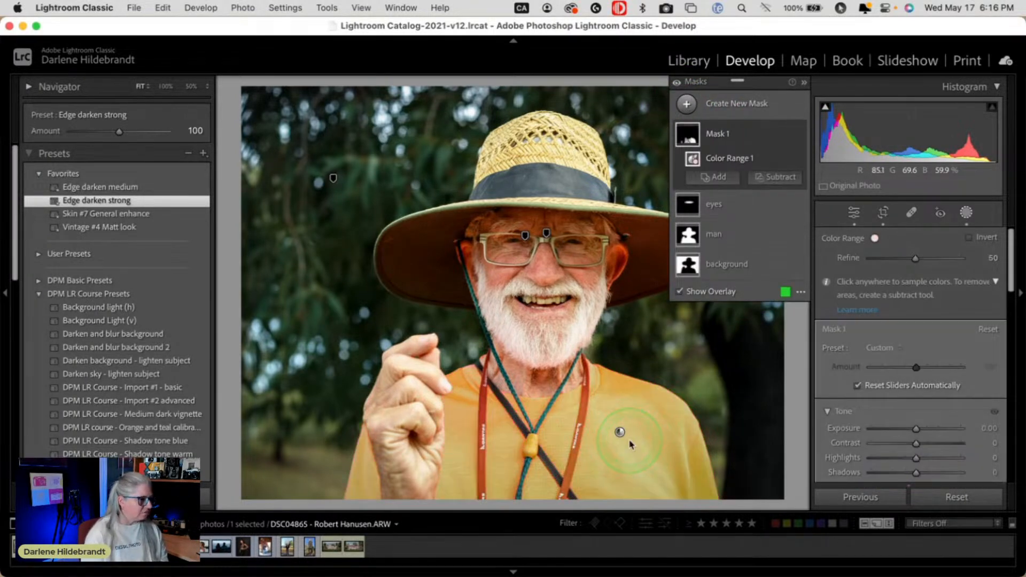
Check the shirt mask with its overlay off and on, try Refine at 1, and set Refine to 100
key(o)
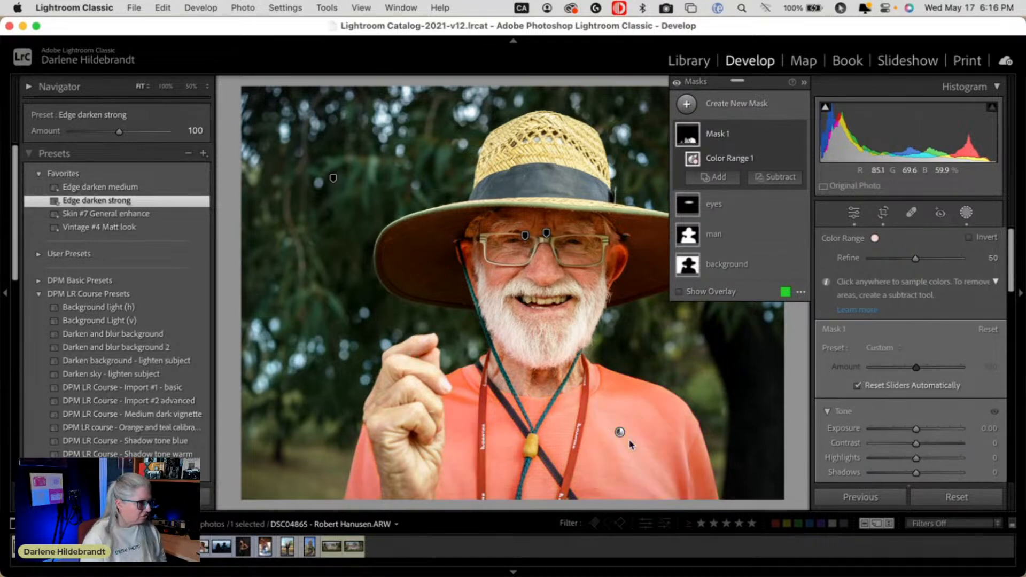
key(o)
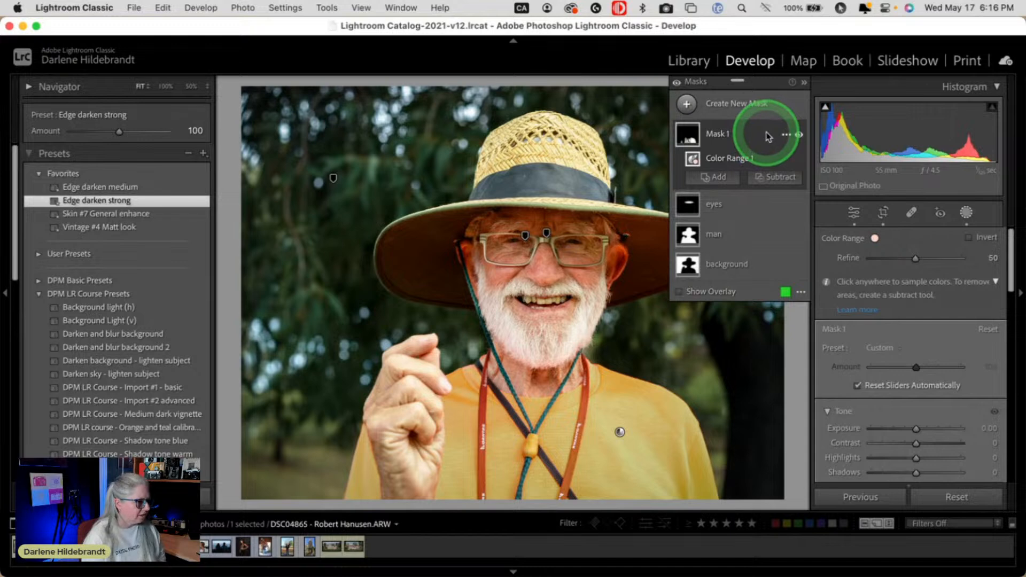
key(o)
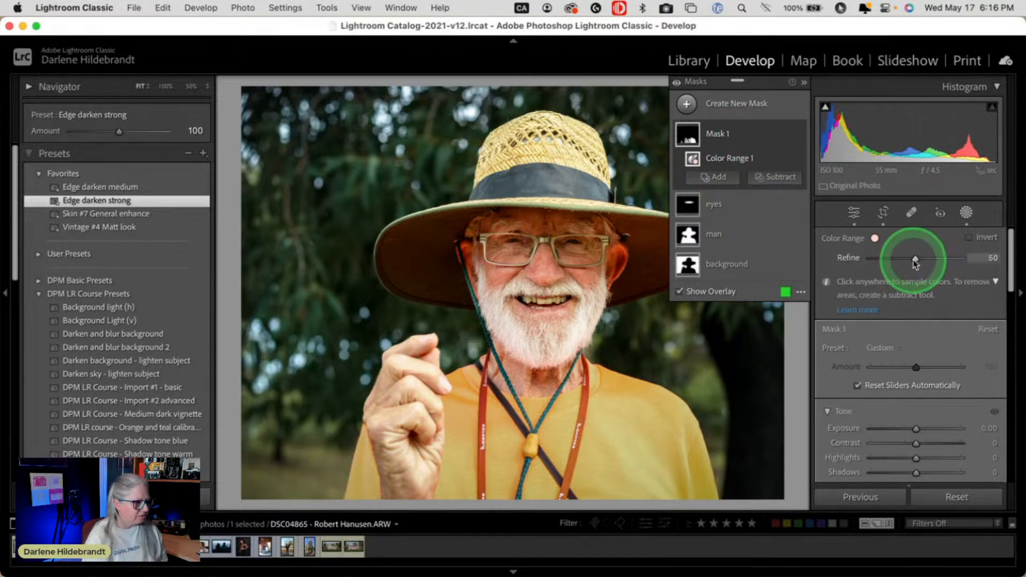
drag(916, 260, 820, 258)
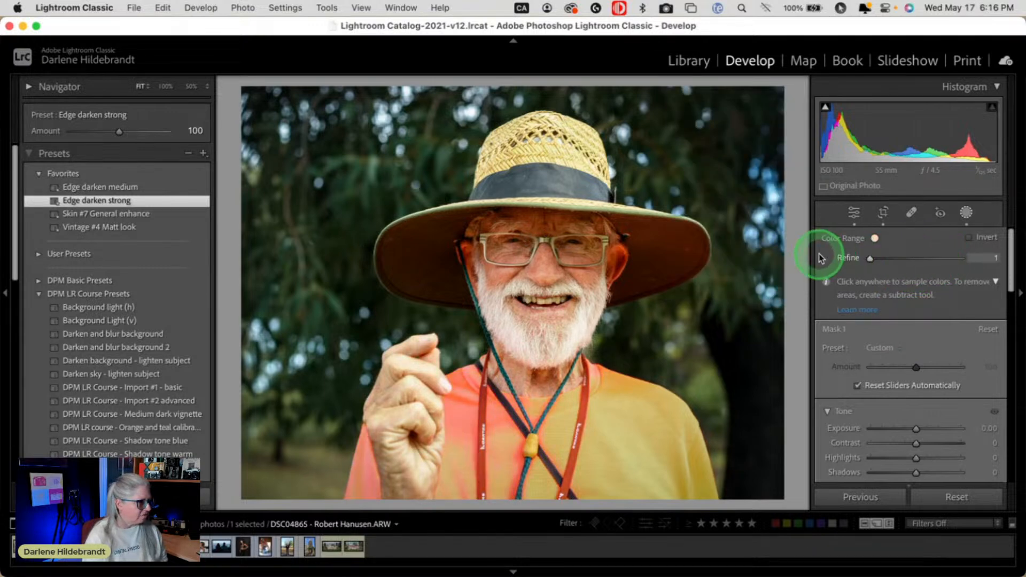
drag(896, 260, 964, 257)
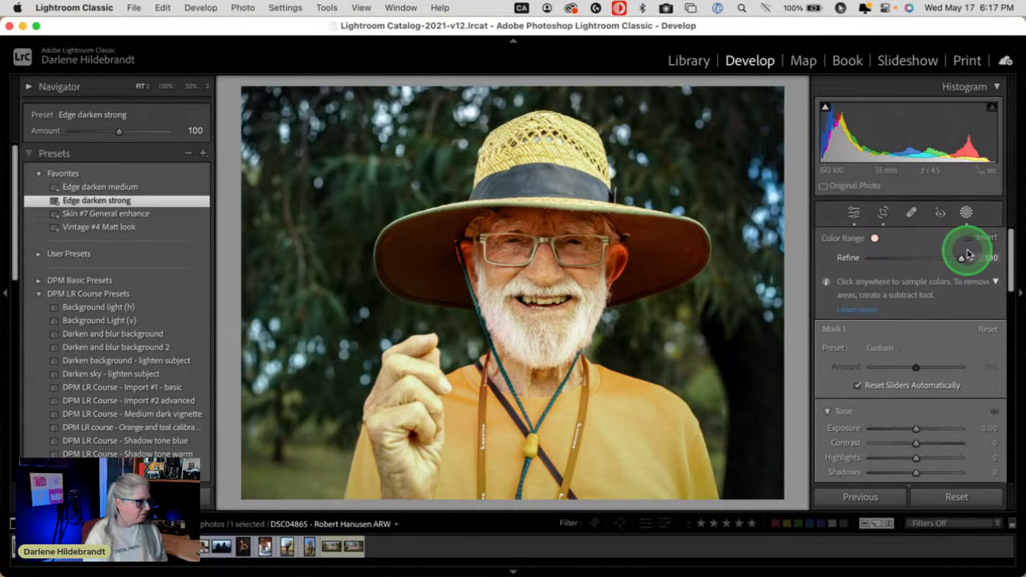
Try white as the mask overlay color and switch the overlay back to green
click(785, 292)
drag(787, 294, 492, 324)
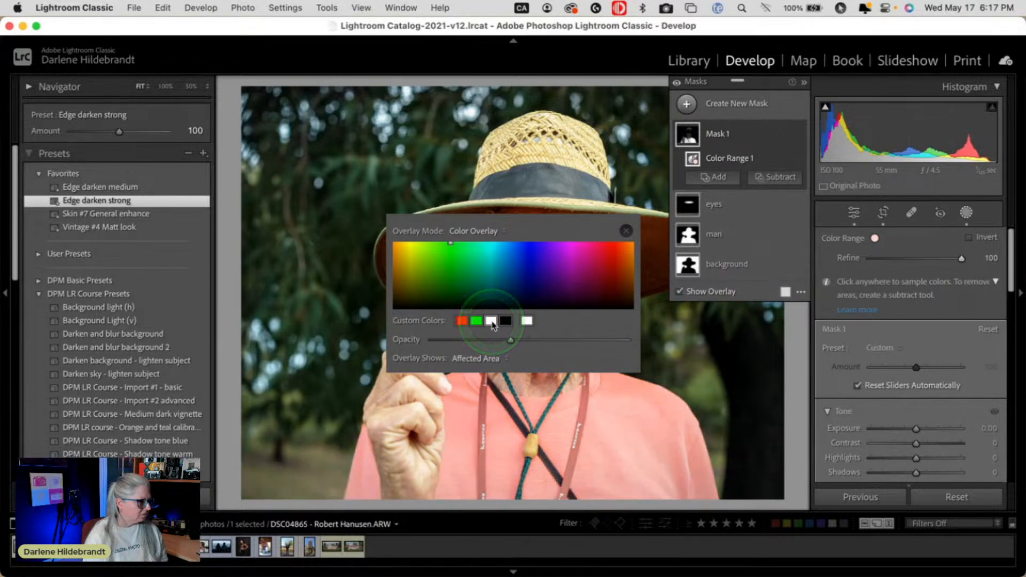
click(476, 321)
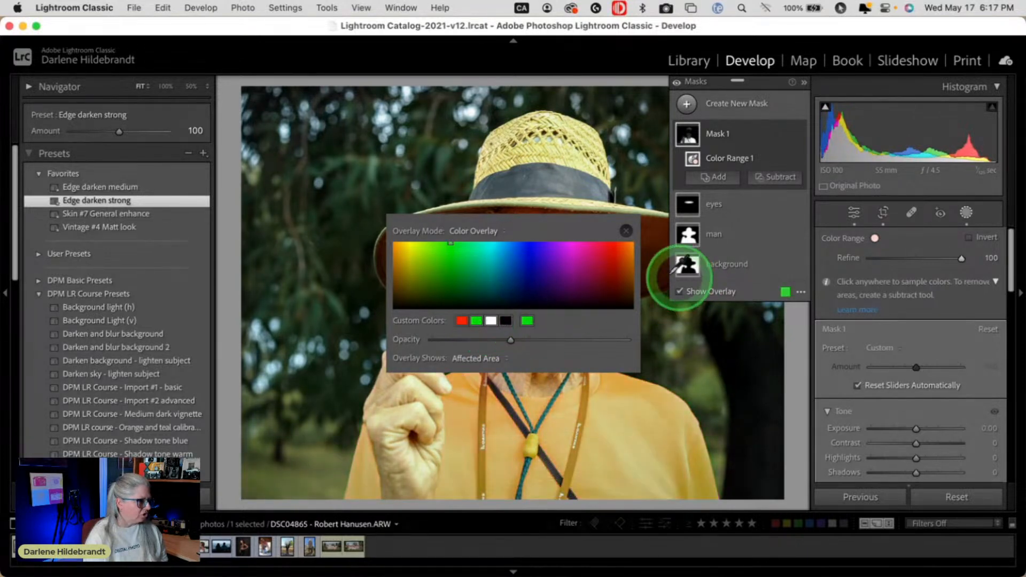
click(626, 230)
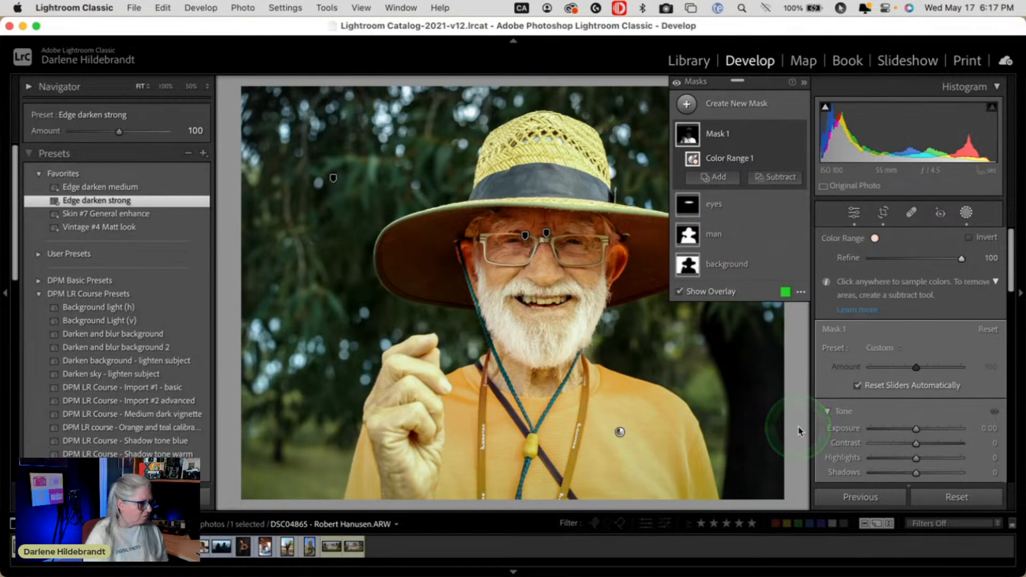
Resample the color range over a larger shirt area and subtract Person 1's Facial Skin from the mask
drag(601, 397, 640, 457)
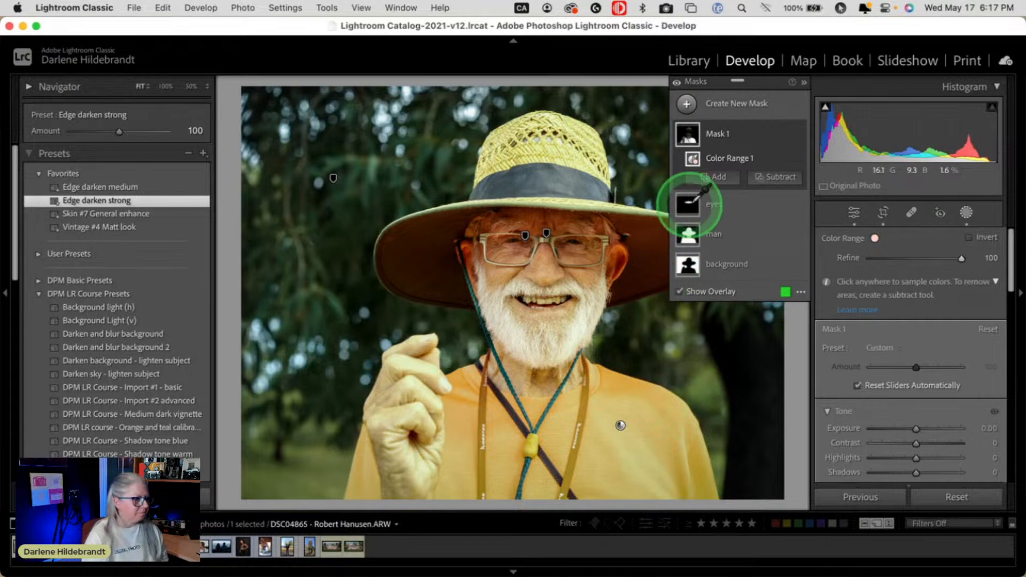
click(771, 177)
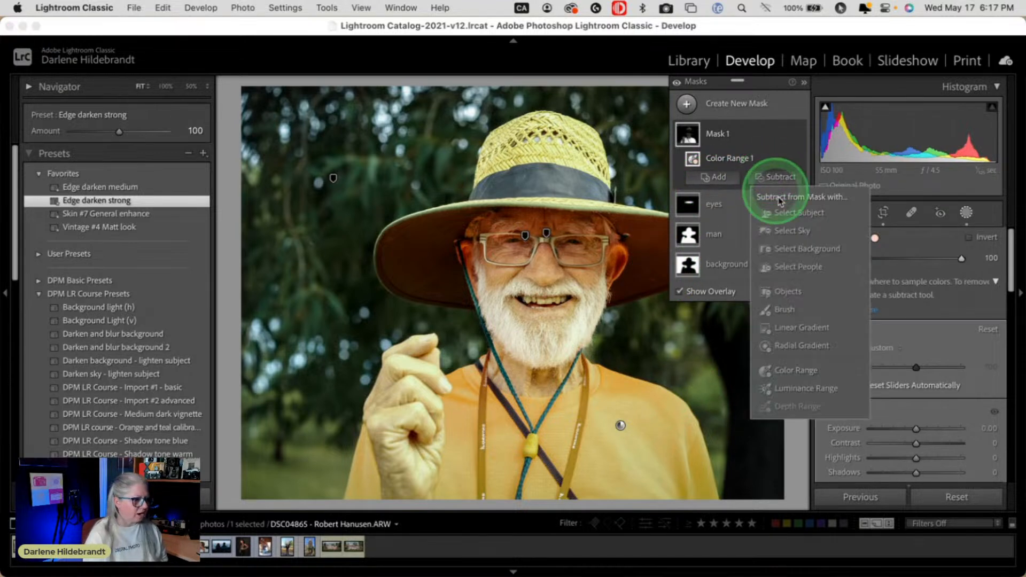
click(781, 266)
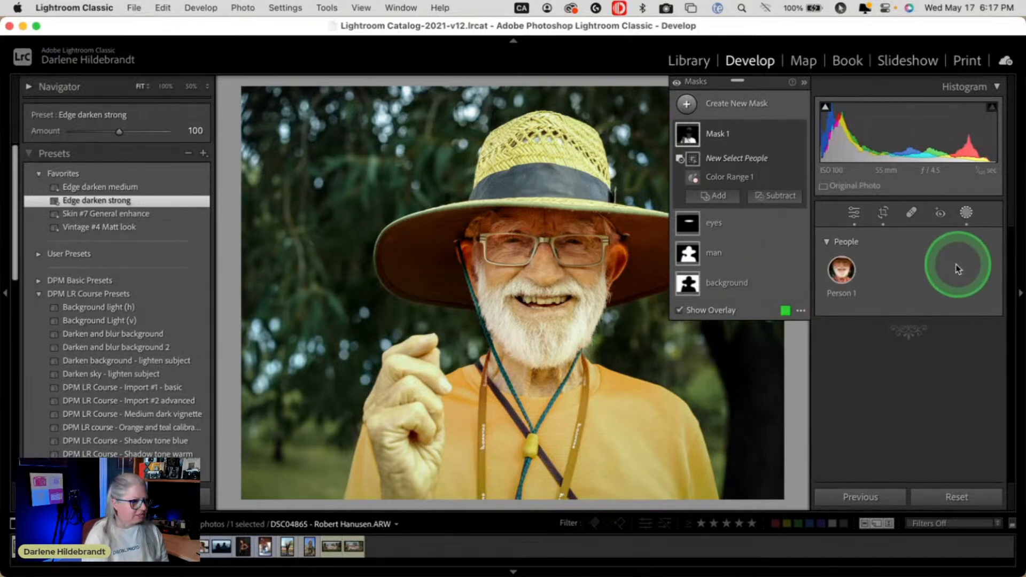
click(842, 270)
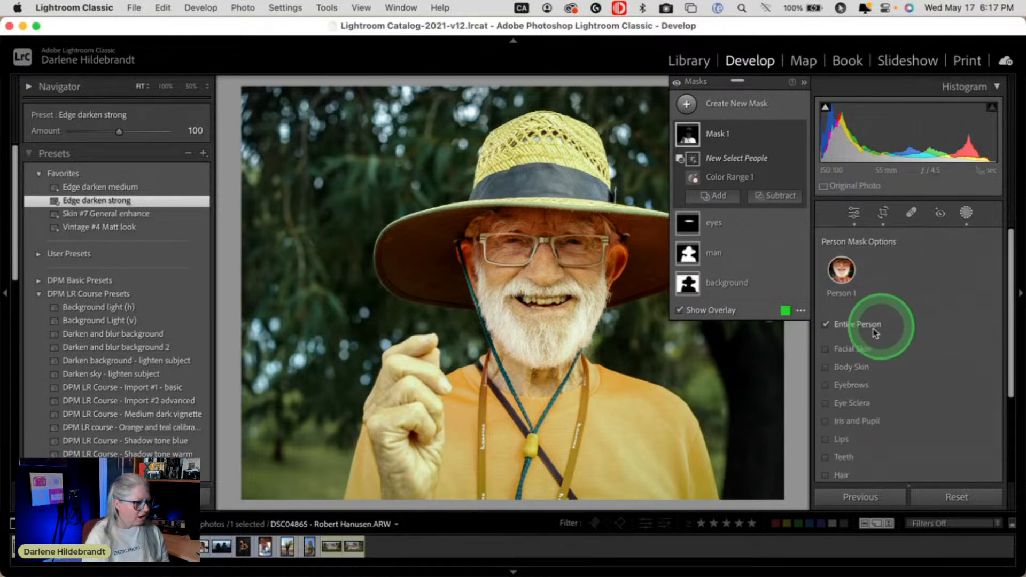
click(826, 367)
click(826, 349)
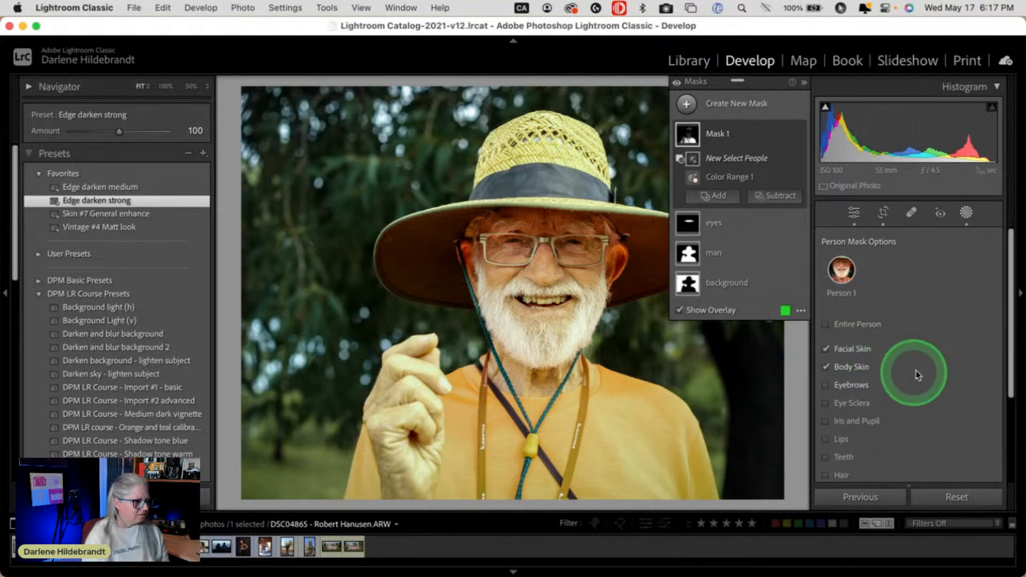
click(826, 367)
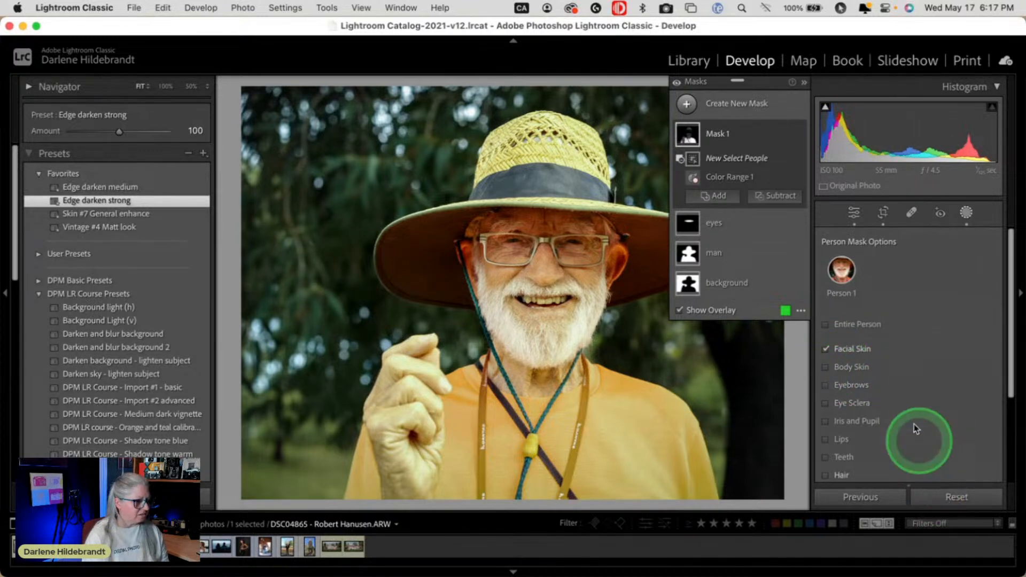
scroll(909, 380, down, 3)
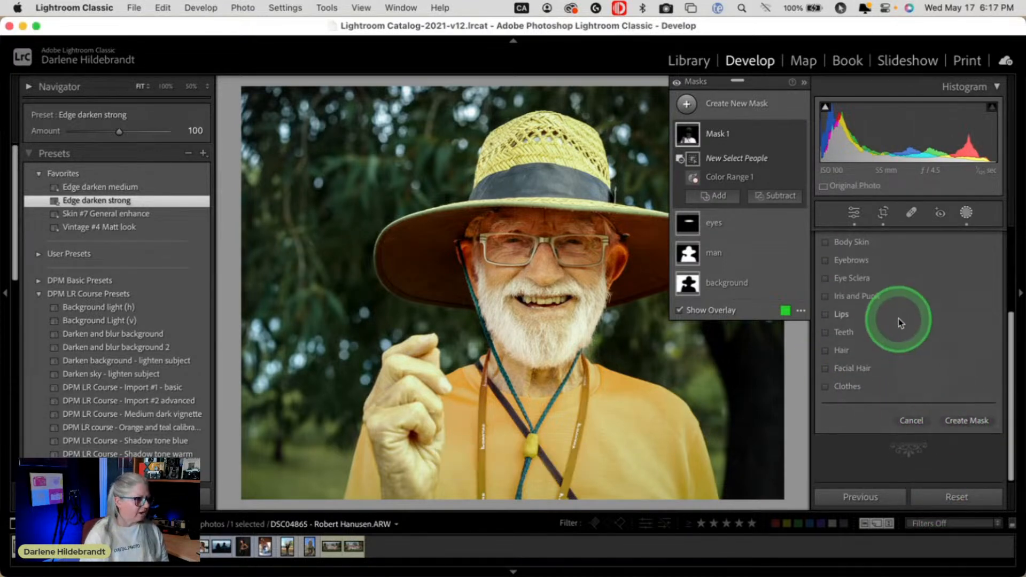
key(Return)
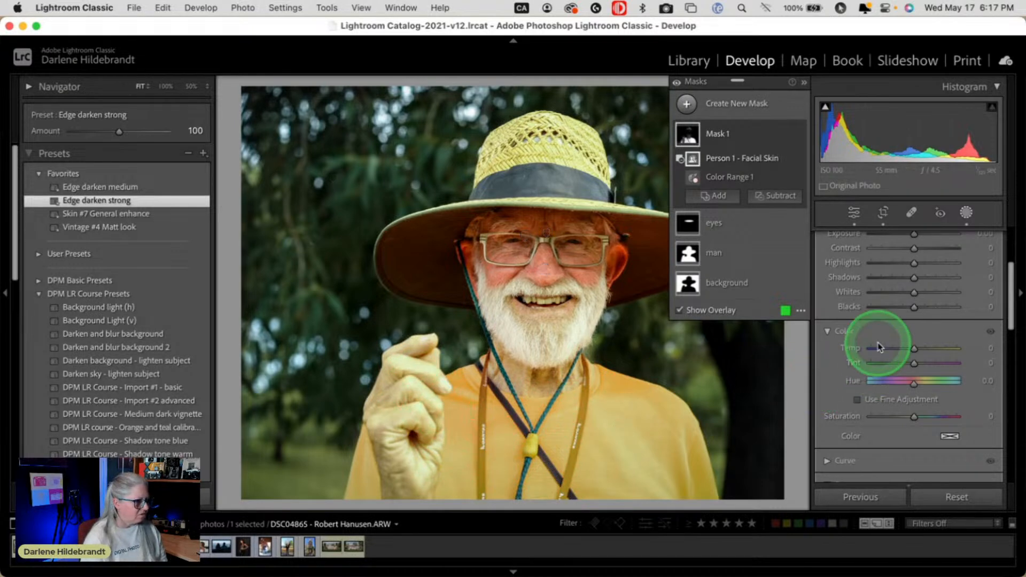
Darken and mute the shirt mask with Exposure −0.78, Highlights −18, Blacks −28 and Saturation −11
scroll(879, 348, up, 3)
drag(914, 358, 907, 390)
drag(912, 428, 900, 428)
scroll(909, 390, down, 5)
scroll(909, 389, down, 2)
drag(913, 381, 908, 378)
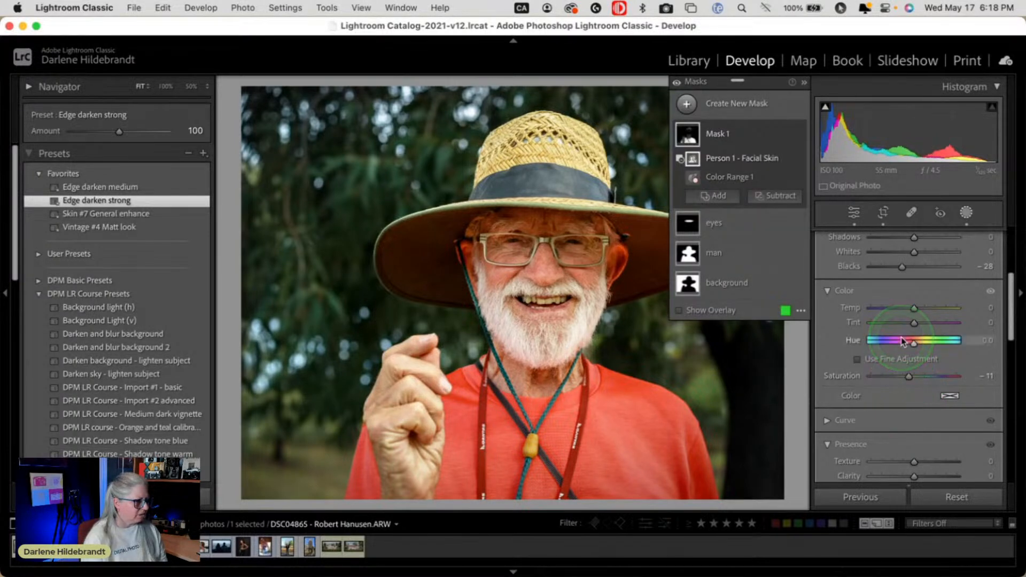
scroll(913, 303, up, 3)
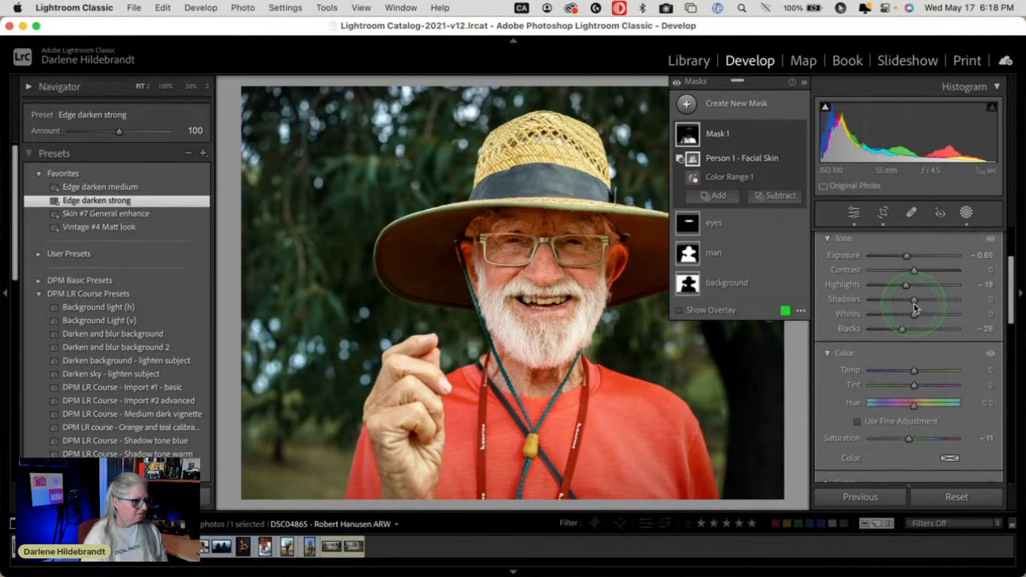
drag(906, 257, 906, 259)
Try tinting the shirt mask with a blue color at hue 233 and 100% saturation
scroll(892, 361, down, 3)
click(943, 391)
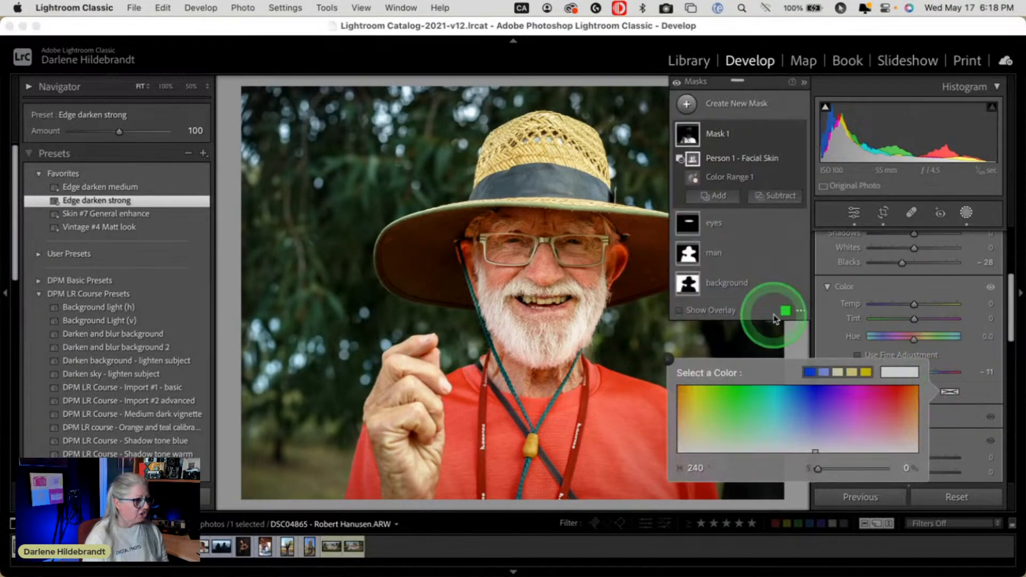
click(810, 395)
mouse_move(812, 390)
mouse_down()
mouse_move(876, 380)
mouse_move(719, 374)
mouse_move(762, 380)
mouse_move(748, 384)
mouse_move(770, 389)
mouse_move(769, 407)
mouse_move(812, 413)
mouse_move(849, 412)
mouse_move(869, 393)
mouse_move(812, 394)
mouse_move(810, 384)
mouse_up()
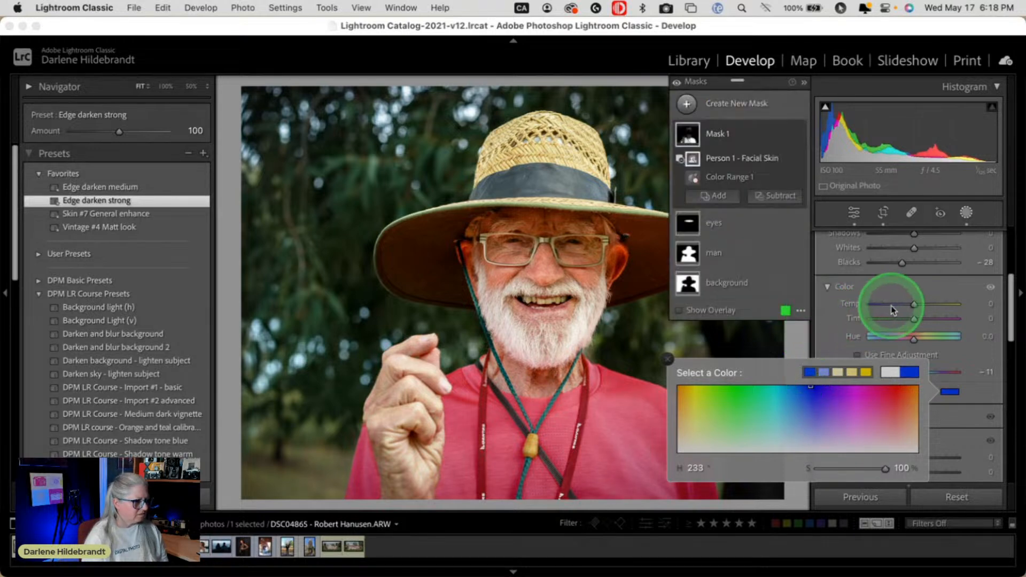
Try Temp −60 and Tint −100 on the shirt mask and reset both values
drag(914, 304, 829, 316)
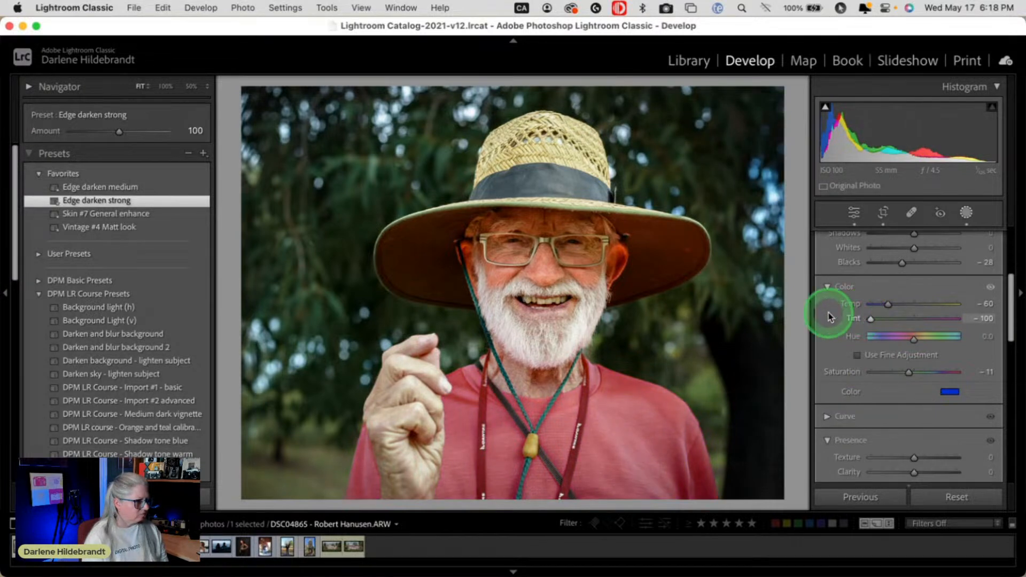
click(843, 291)
click(829, 289)
double_click(856, 319)
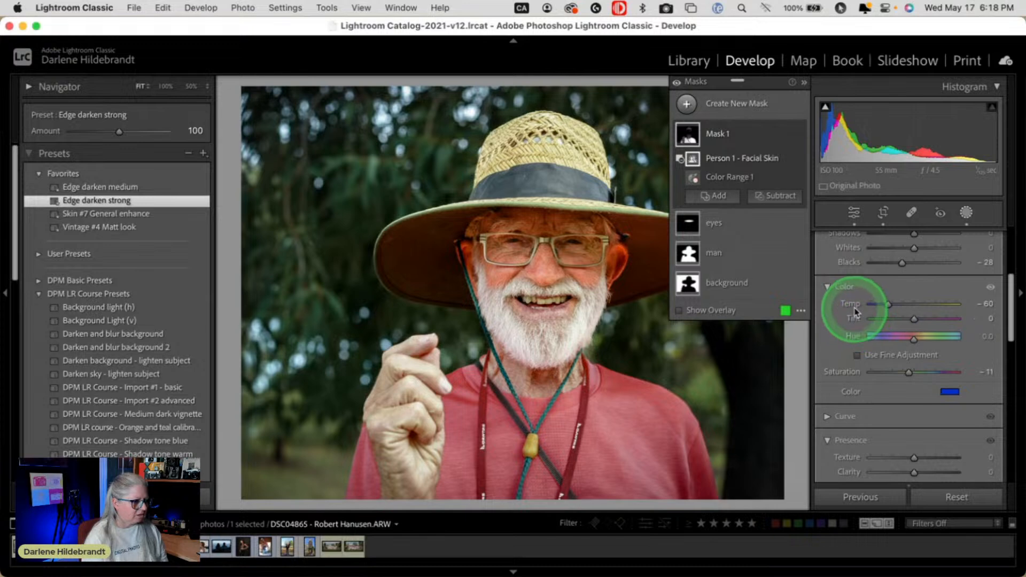
double_click(852, 305)
Remove the blue tint from the shirt mask by setting its color saturation to 0%
click(944, 391)
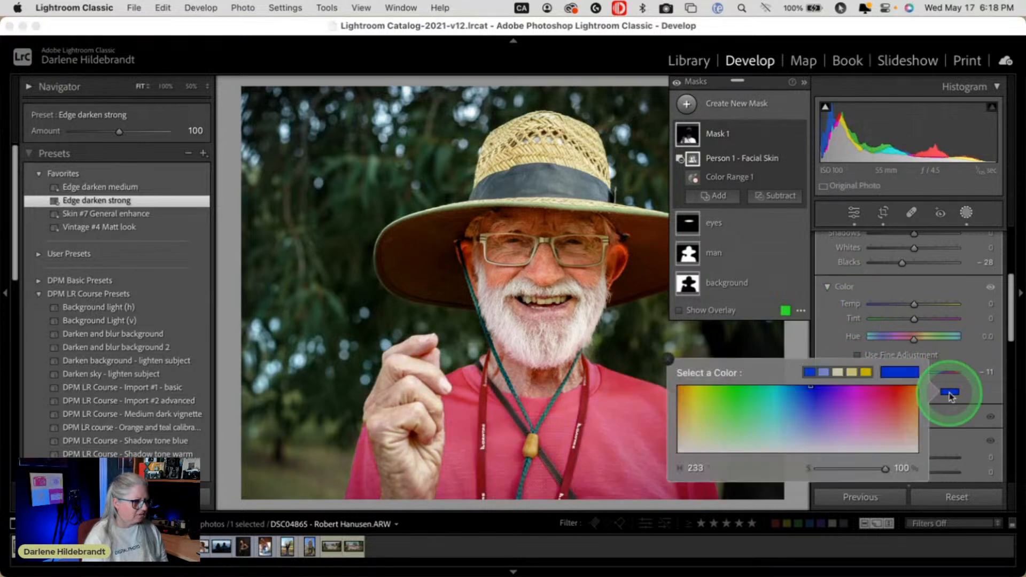
click(852, 468)
drag(853, 467, 816, 468)
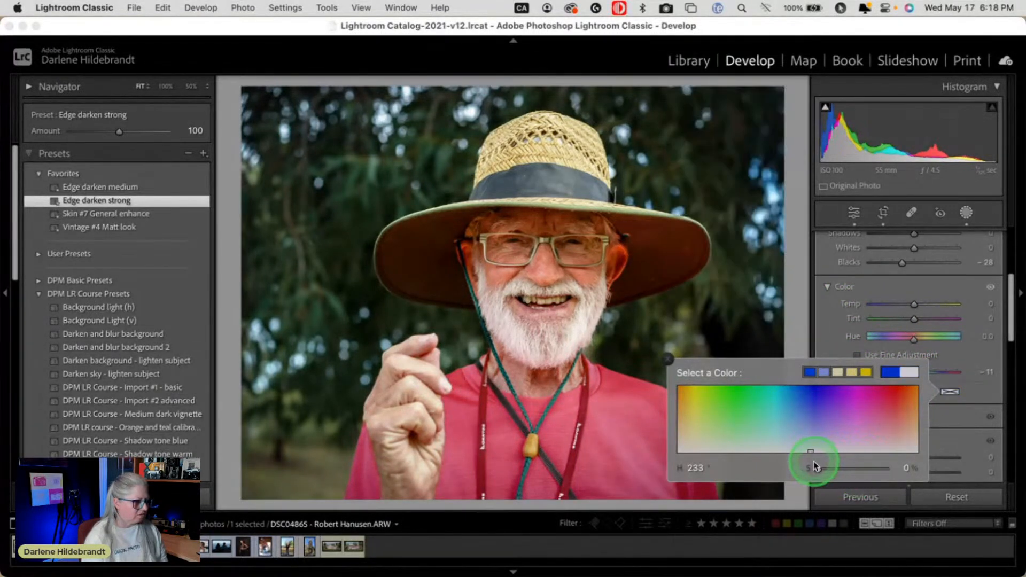
click(837, 323)
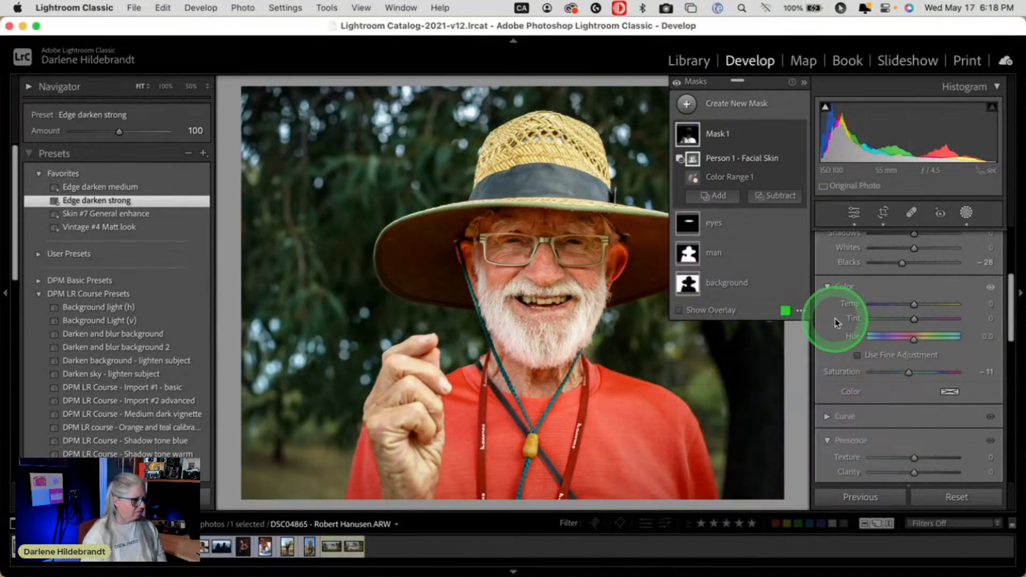
Turn the shirt blue by setting the mask's Hue to −146.9
drag(914, 340, 879, 338)
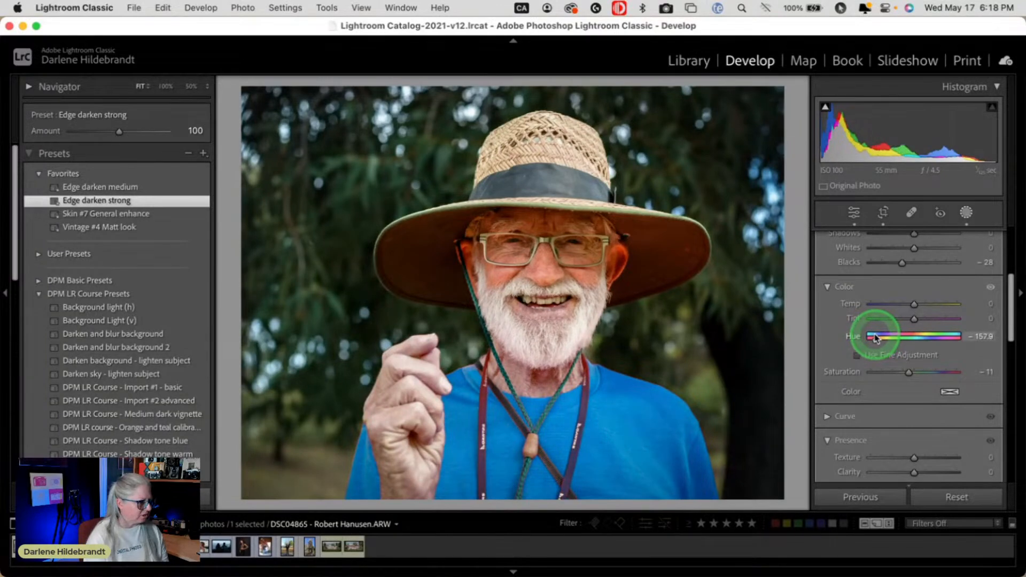
drag(876, 339, 879, 338)
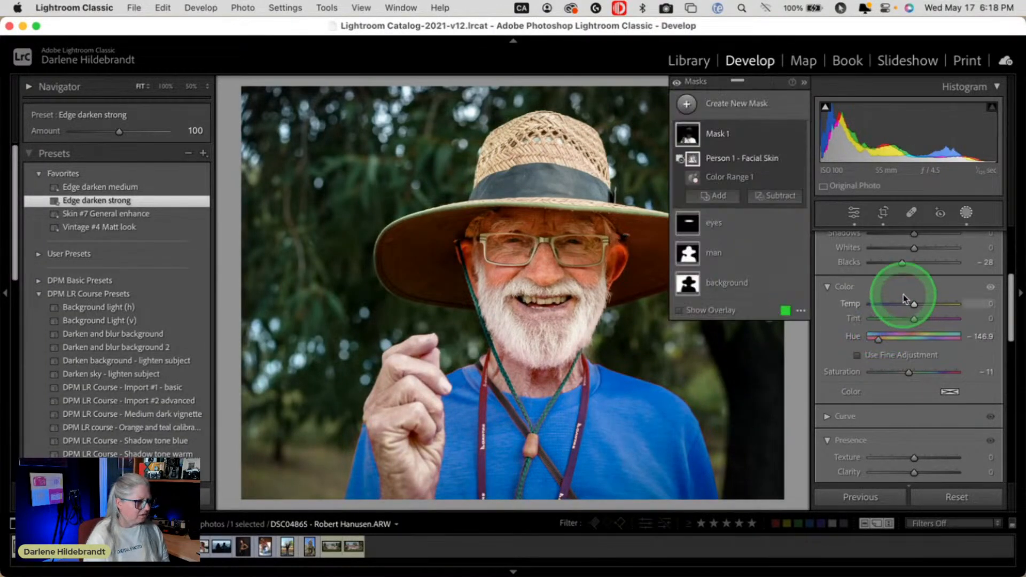
scroll(903, 299, up, 6)
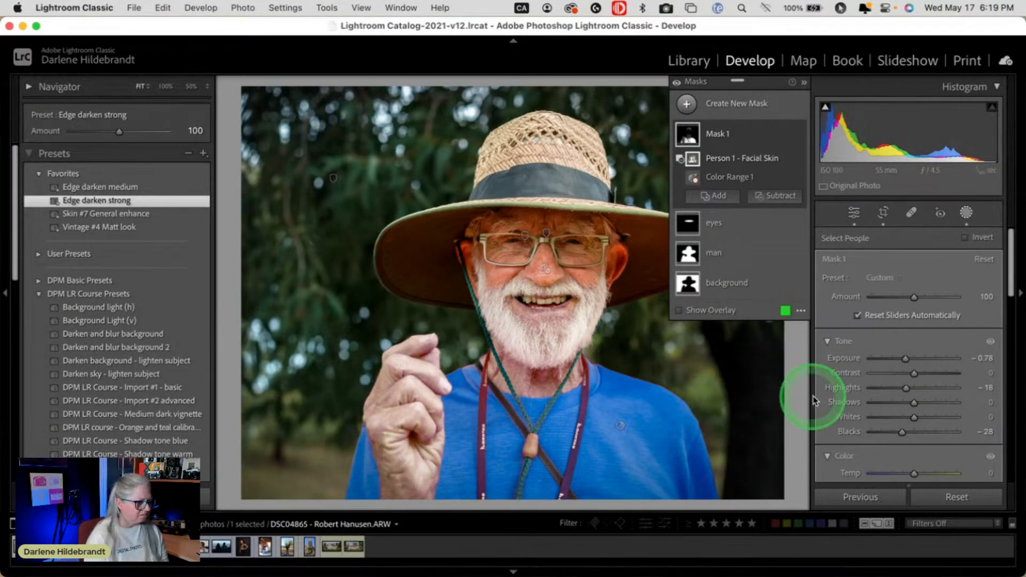
scroll(919, 382, down, 3)
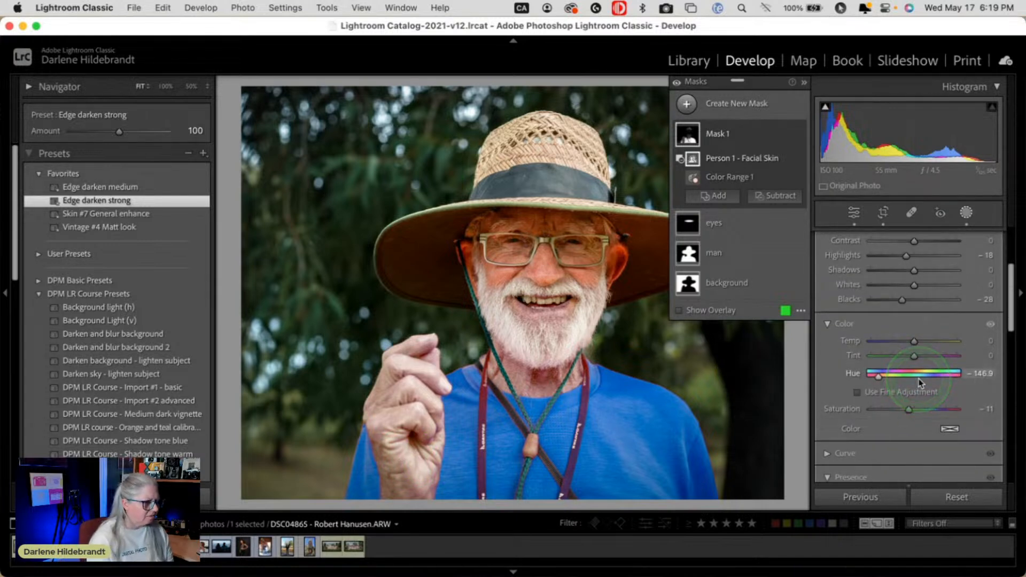
Try Saturation −100 on the shirt mask, bring Saturation back to −7, and reset the mask's Hue to 0
scroll(919, 383, up, 1)
drag(909, 445, 801, 435)
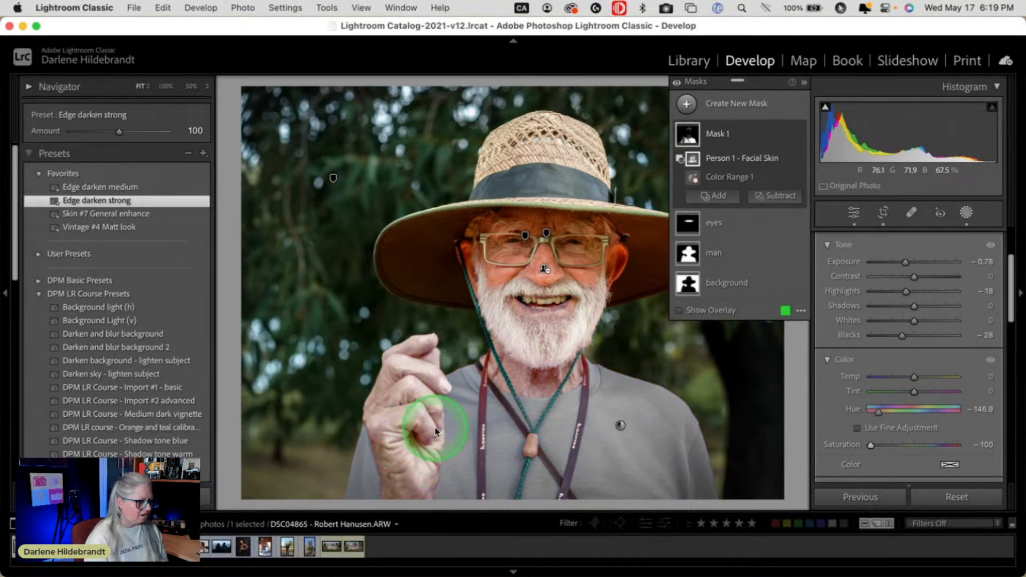
drag(871, 444, 909, 446)
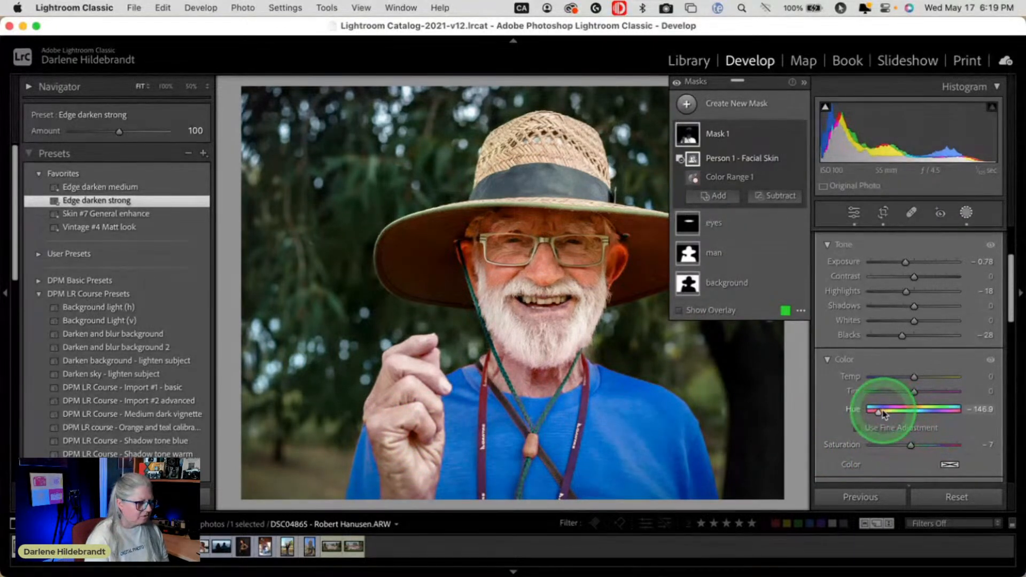
double_click(878, 412)
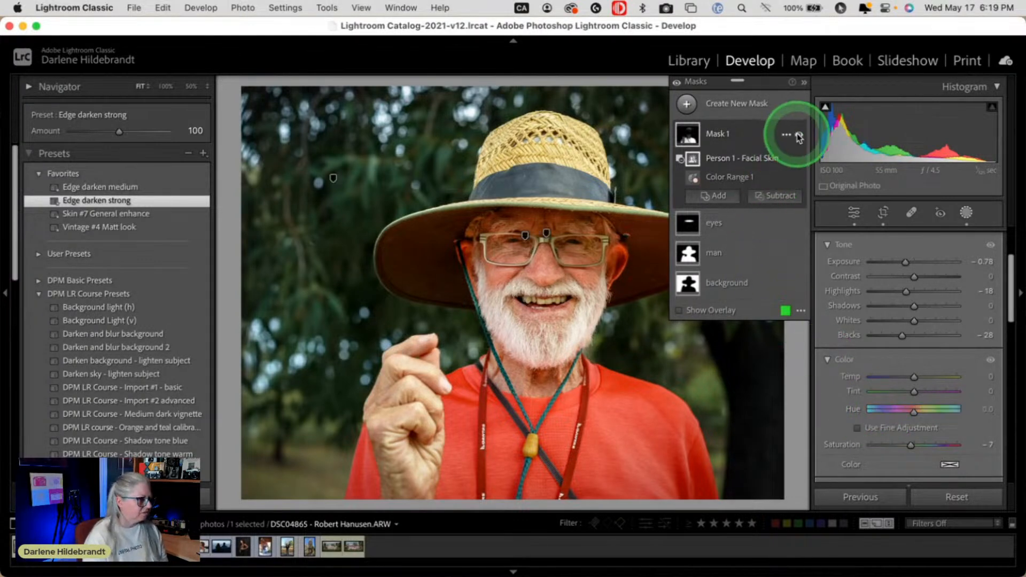
Compare the photo with the shirt mask hidden and shown
click(798, 137)
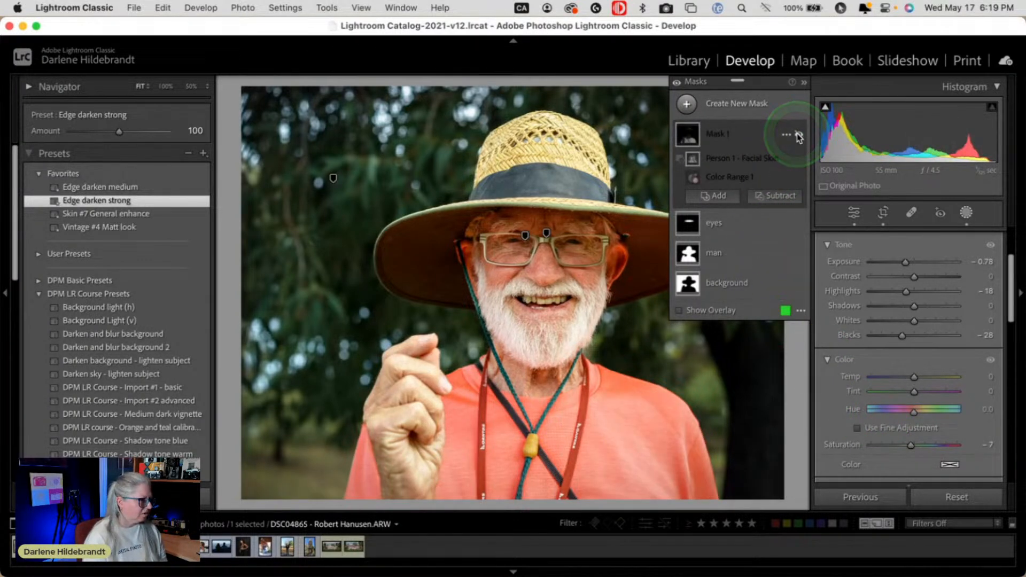
click(799, 137)
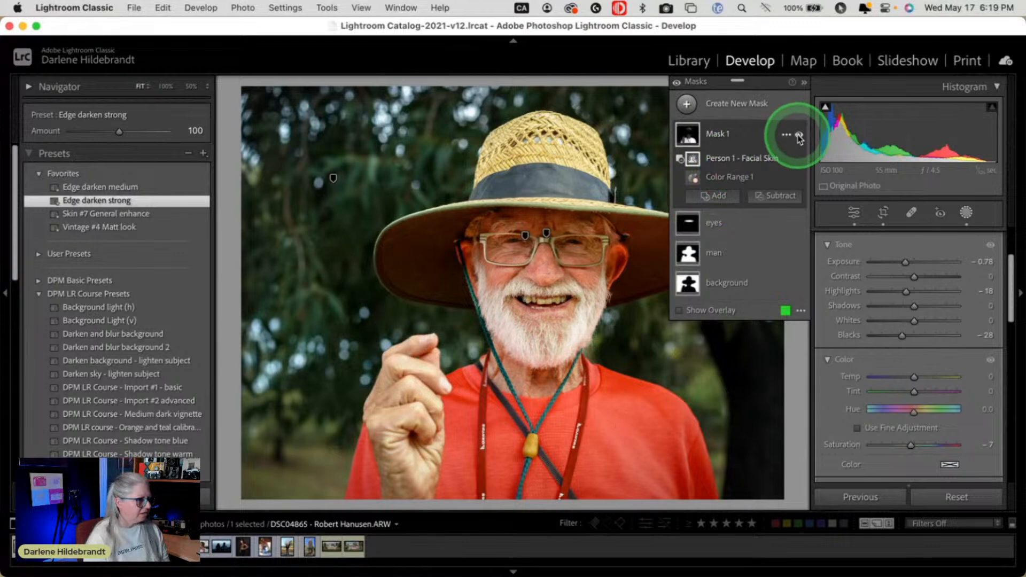
click(799, 136)
click(798, 135)
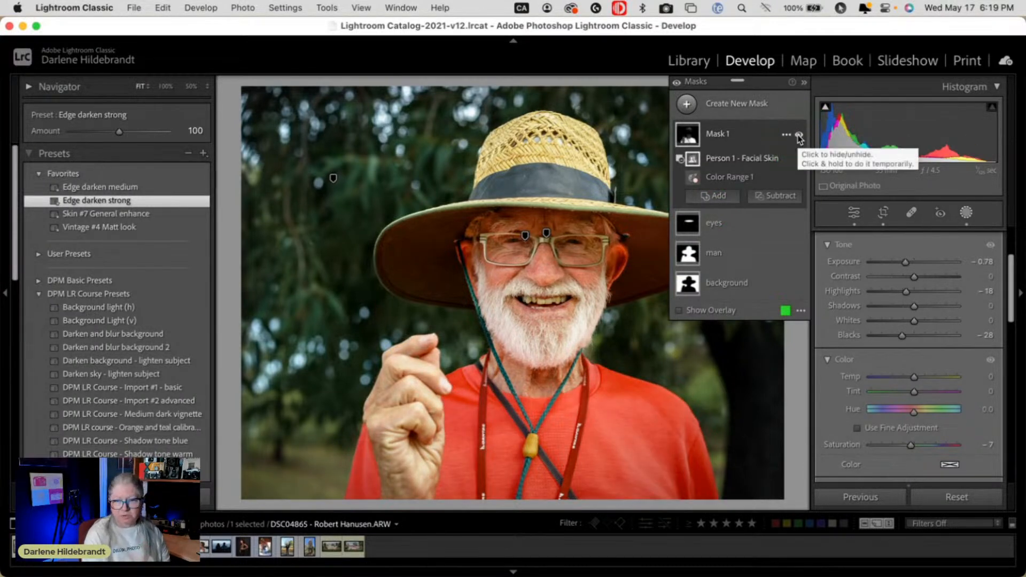
click(798, 137)
click(811, 404)
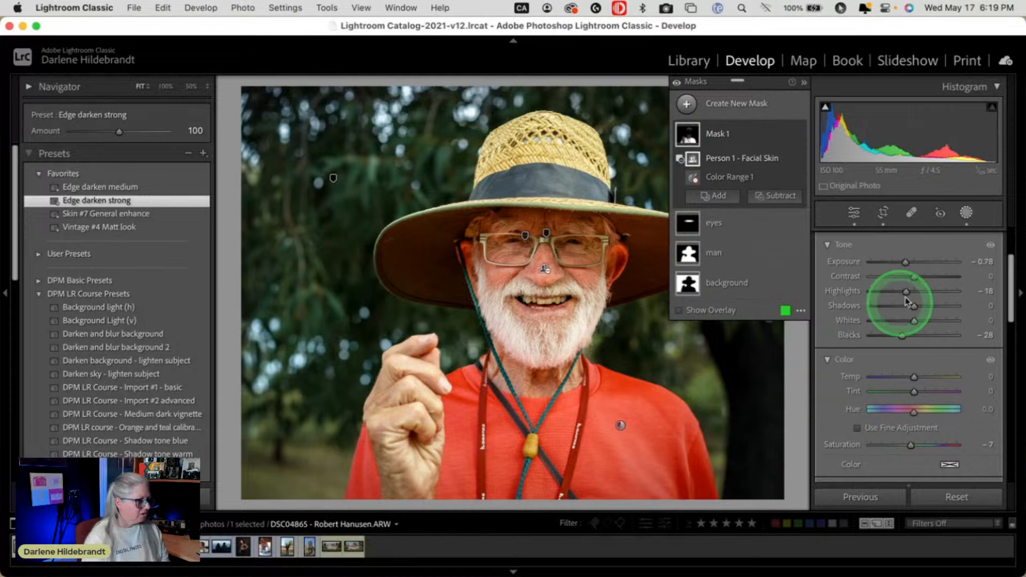
Rename the mask covering the shirt as "shirt"
click(967, 213)
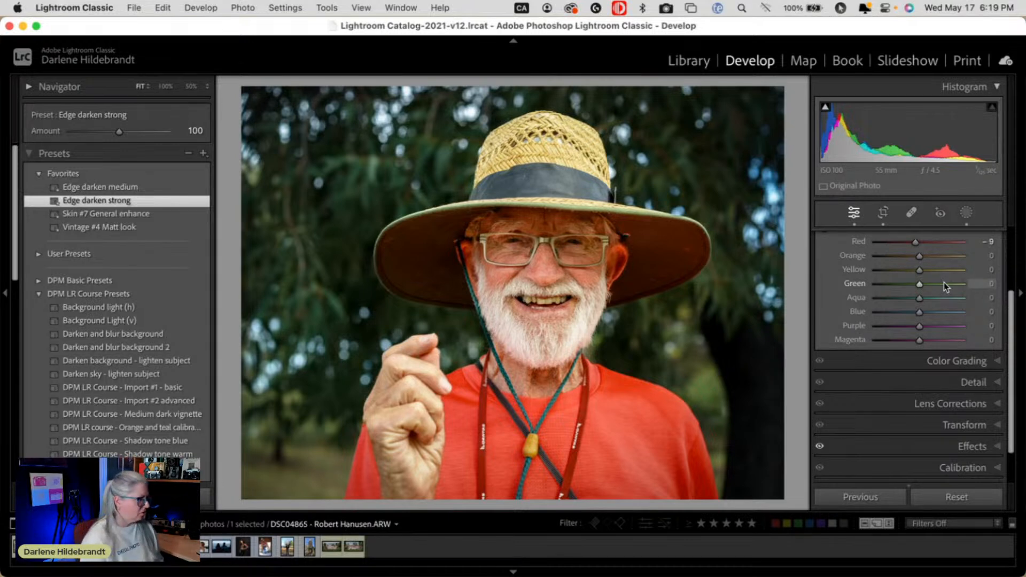
click(966, 213)
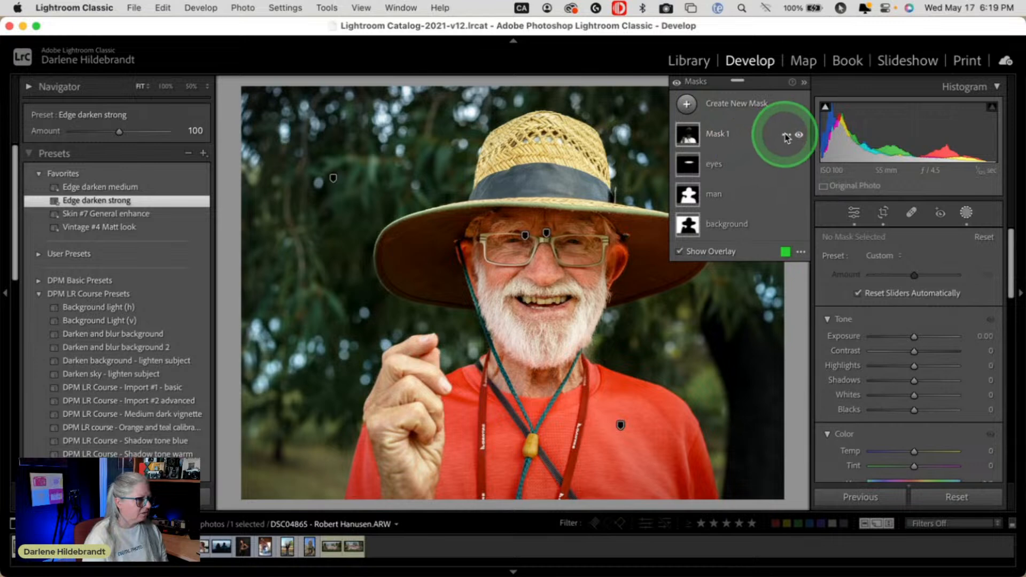
click(786, 136)
click(800, 138)
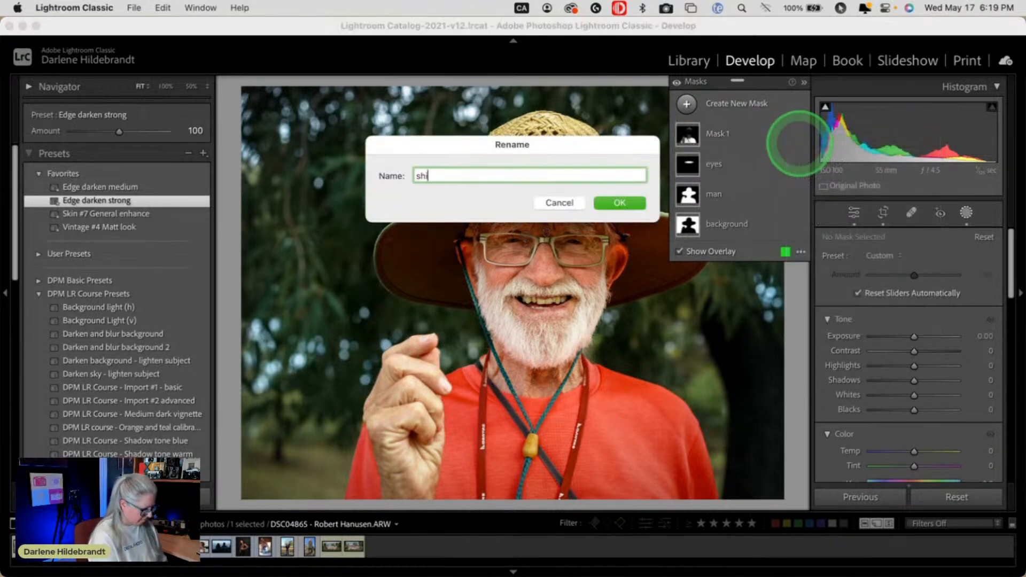
key(Return)
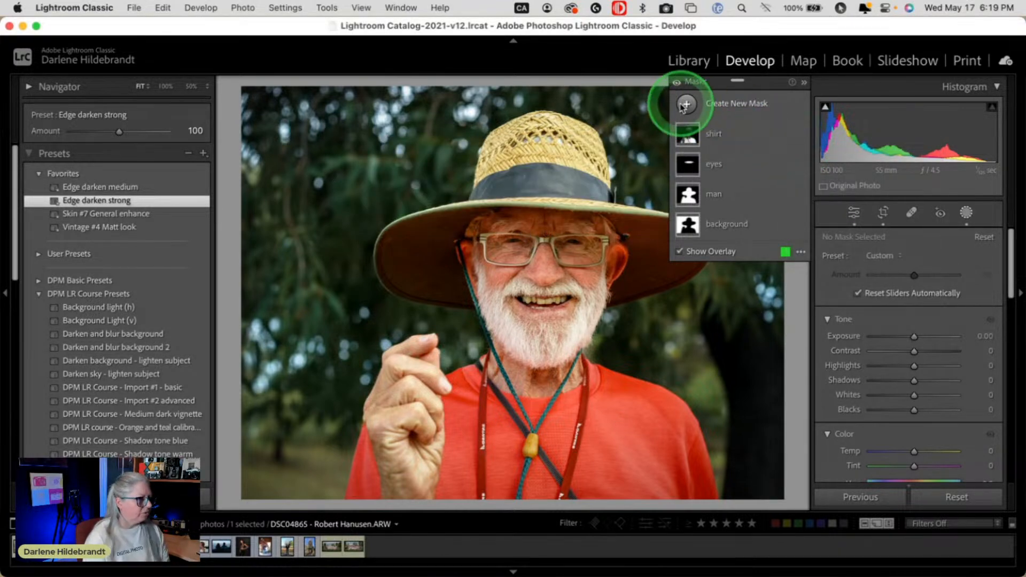
Create a new people mask for Person 1 that selects only the Teeth
click(687, 104)
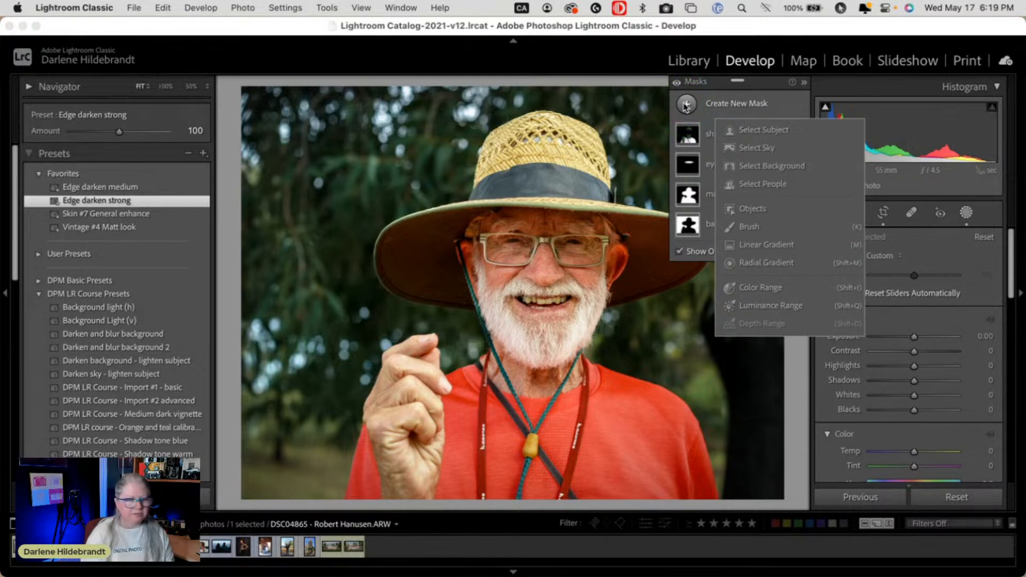
click(758, 184)
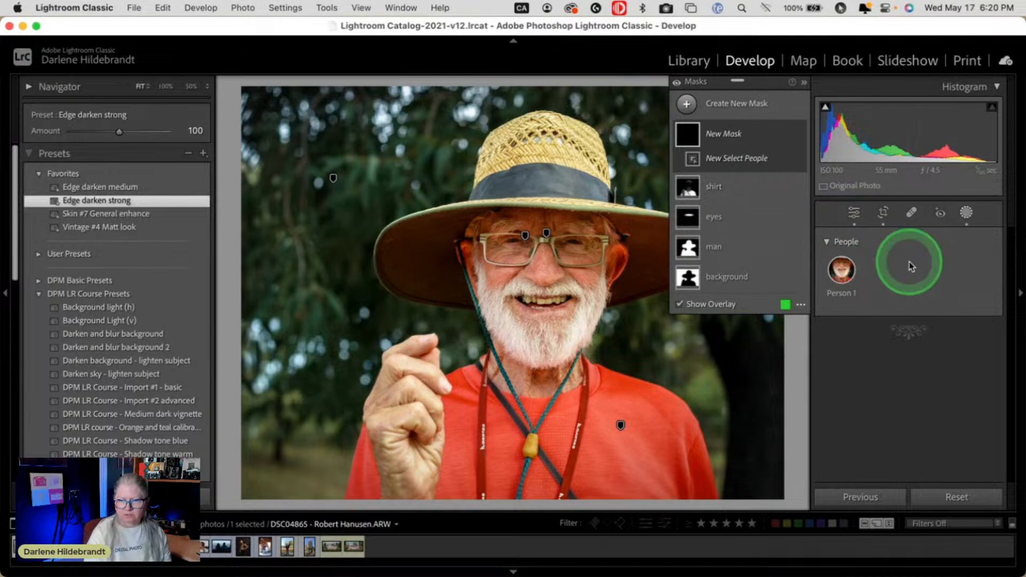
click(843, 269)
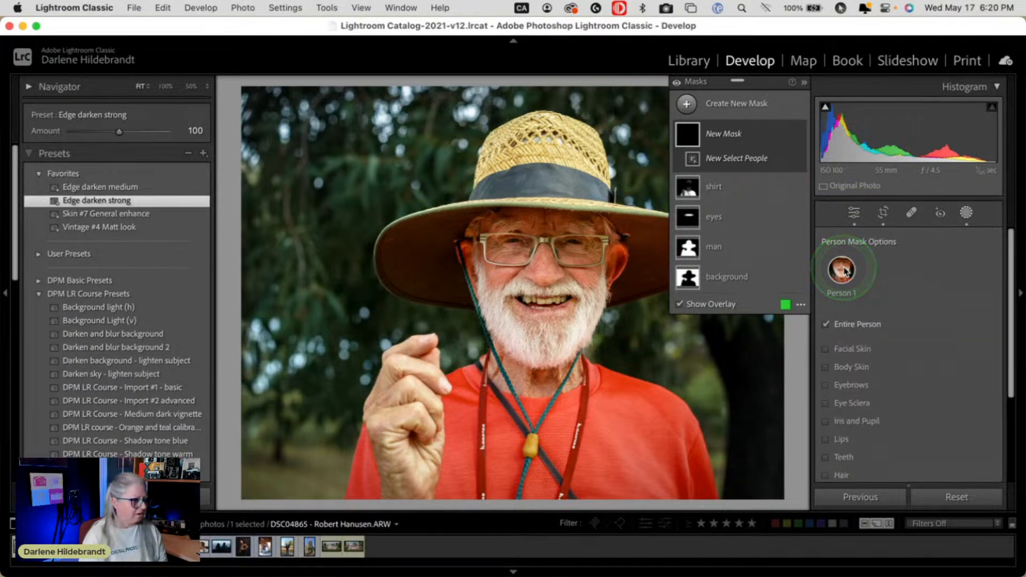
scroll(899, 302, down, 2)
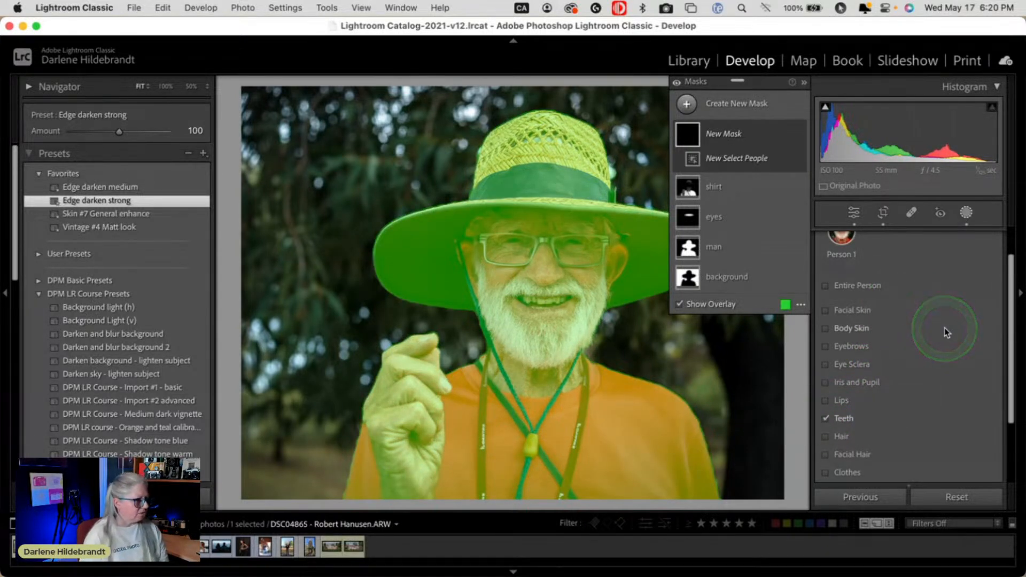
scroll(944, 328, down, 3)
click(960, 450)
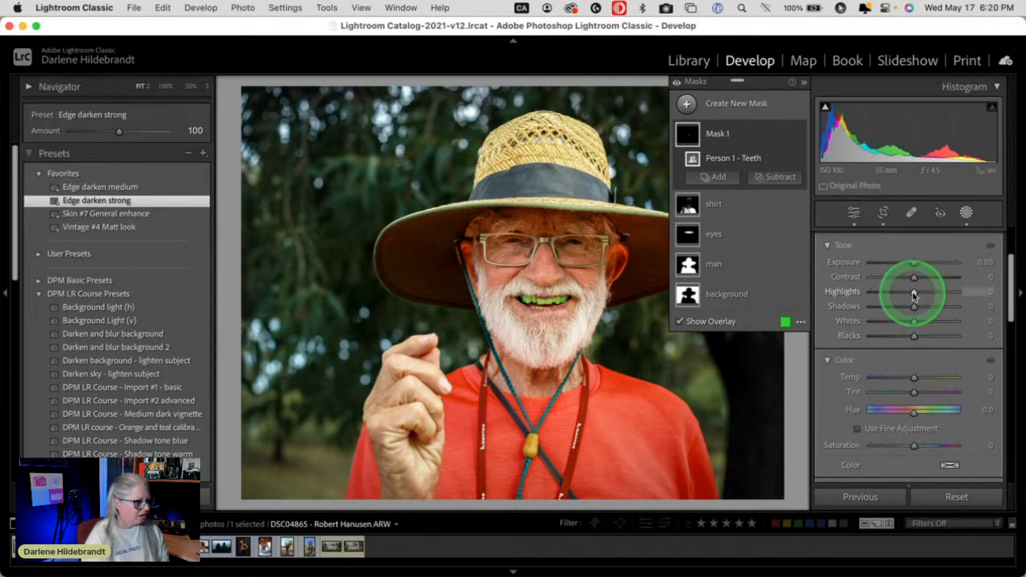
Whiten the teeth by setting the mask's Saturation to −34 and its Exposure to 0.87
drag(913, 447, 898, 444)
drag(913, 263, 919, 265)
drag(898, 447, 898, 446)
mouse_move(918, 263)
mouse_down()
mouse_move(965, 263)
mouse_move(925, 265)
mouse_up()
Compare the teeth up close with the mask hidden and shown, and reduce the mask's Exposure to 0.45
key(super+equal)
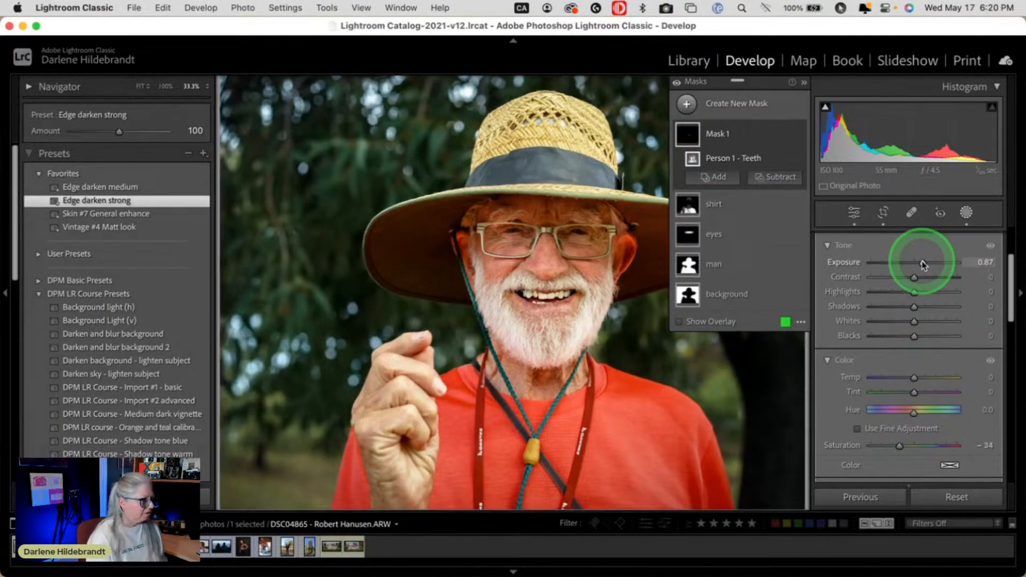
key(super+equal)
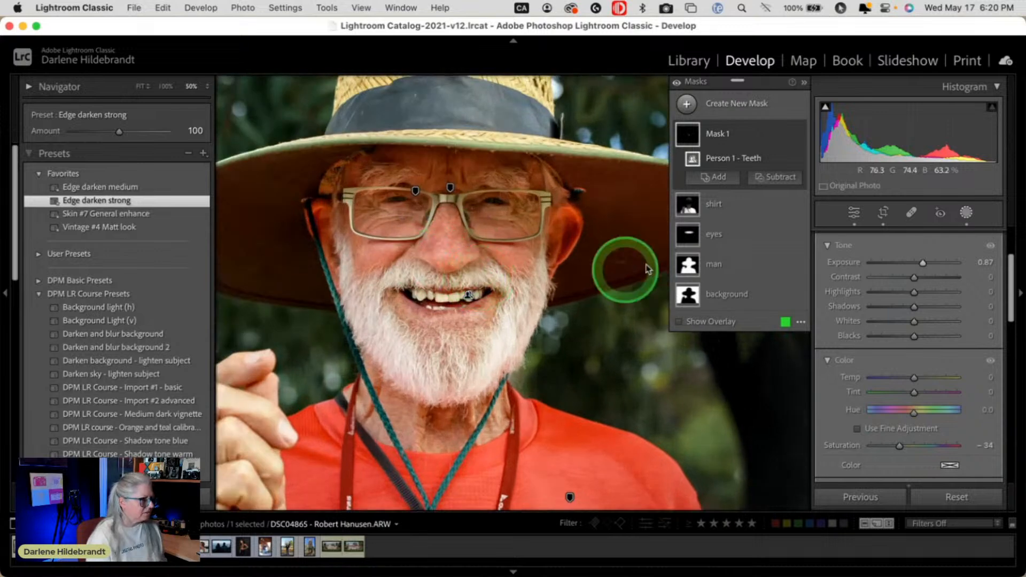
click(799, 135)
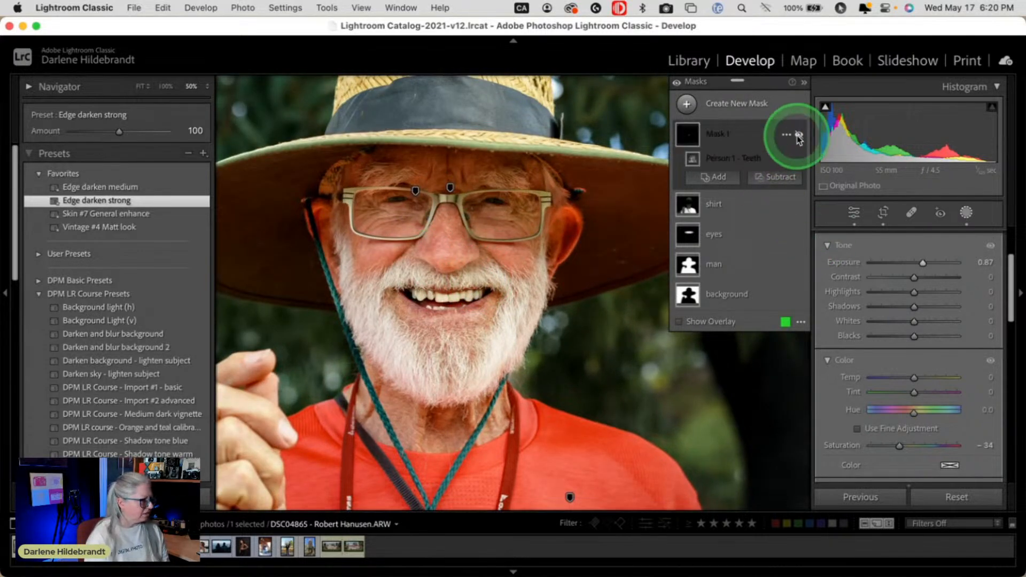
click(798, 135)
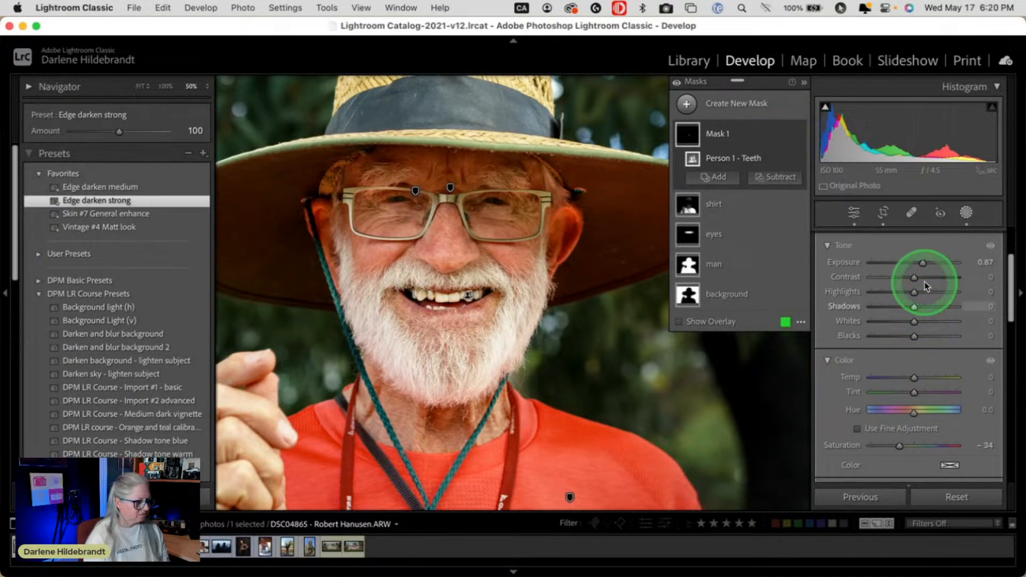
drag(922, 264, 919, 264)
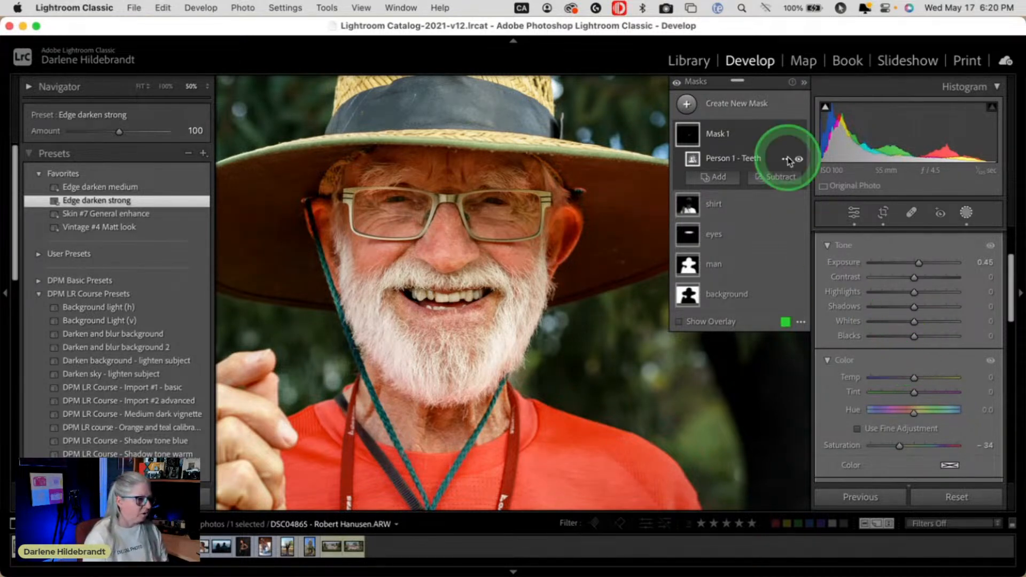
Rename the new teeth mask as "teeth"
click(786, 135)
click(791, 142)
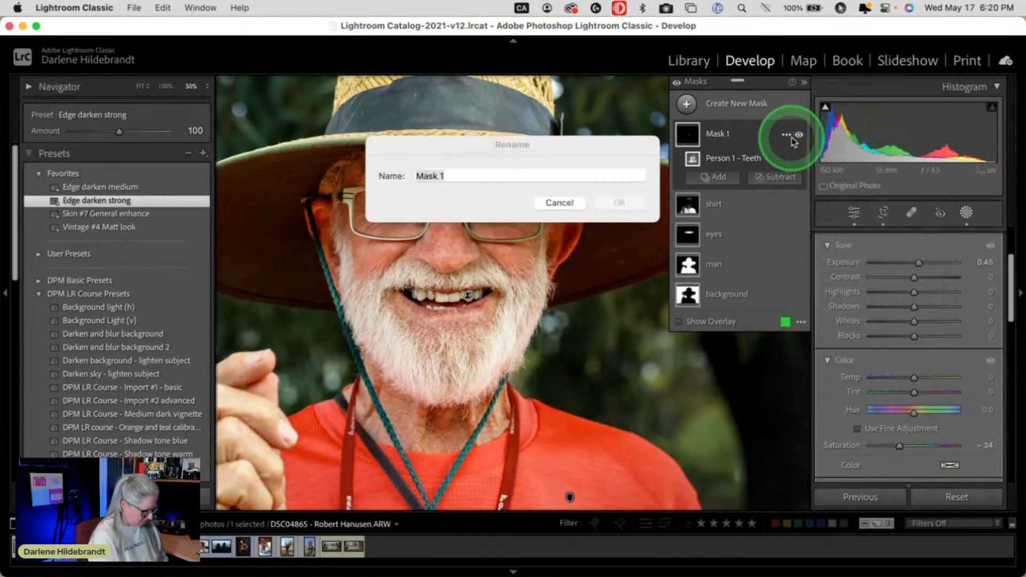
text(teeth)
key(Return)
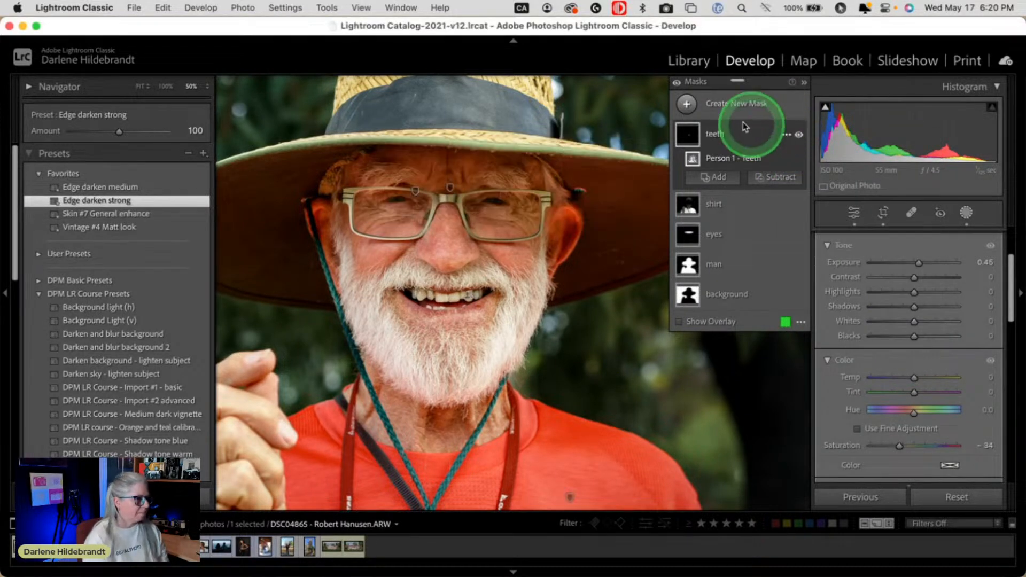
Create a people mask for Person 1 combining Eye Sclera with Iris and Pupil in a single mask
click(690, 107)
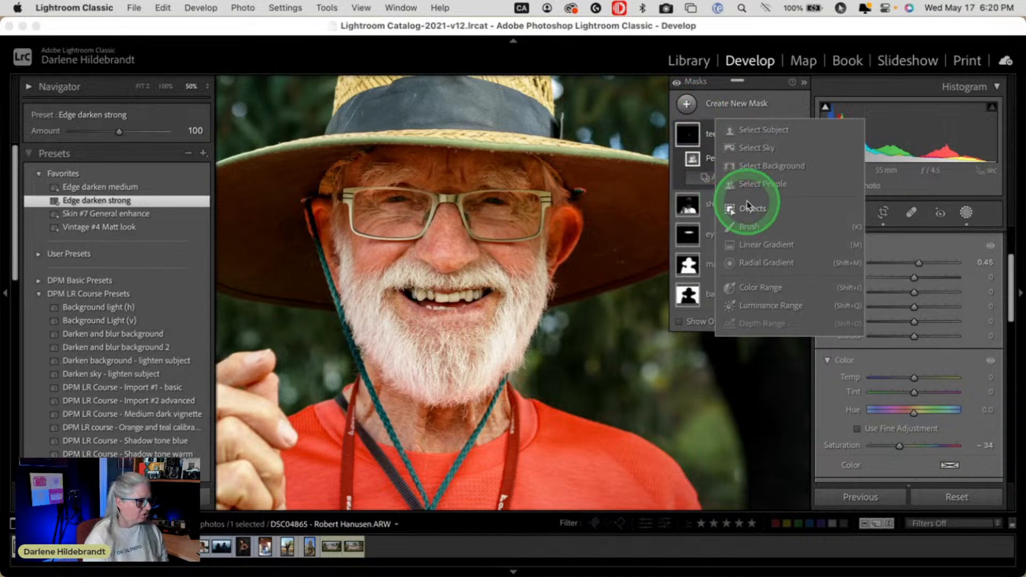
click(752, 183)
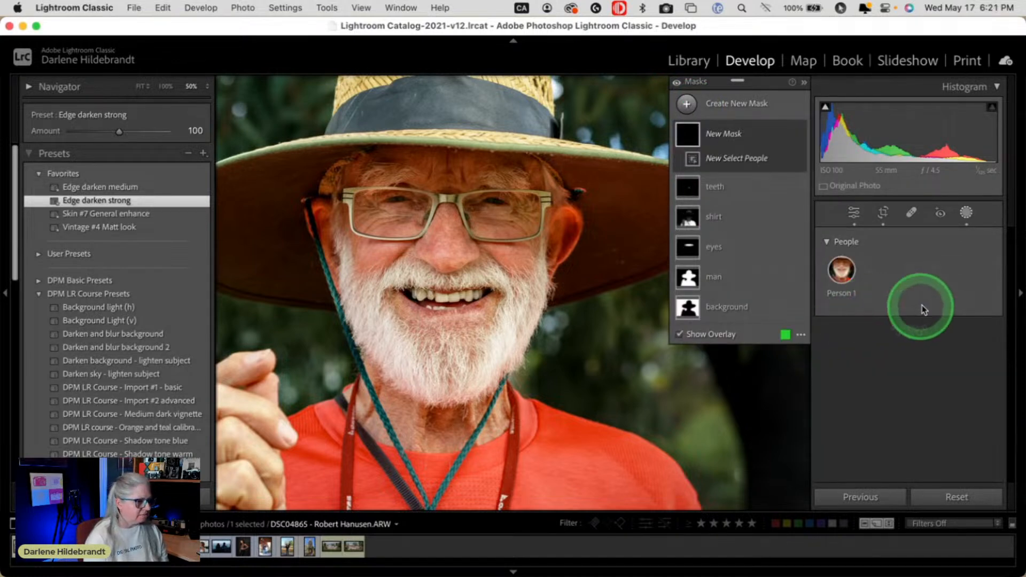
click(850, 272)
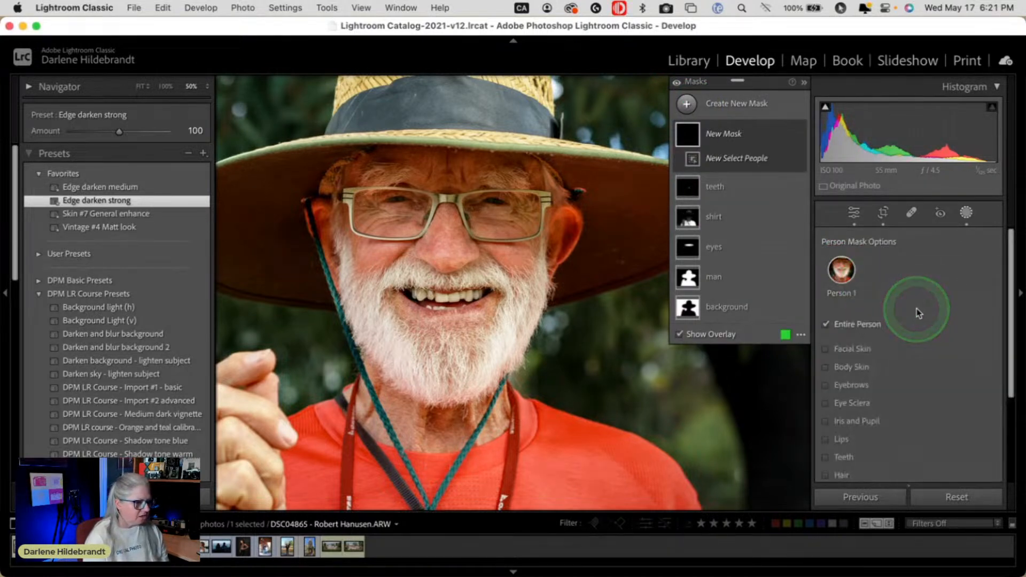
scroll(916, 309, down, 2)
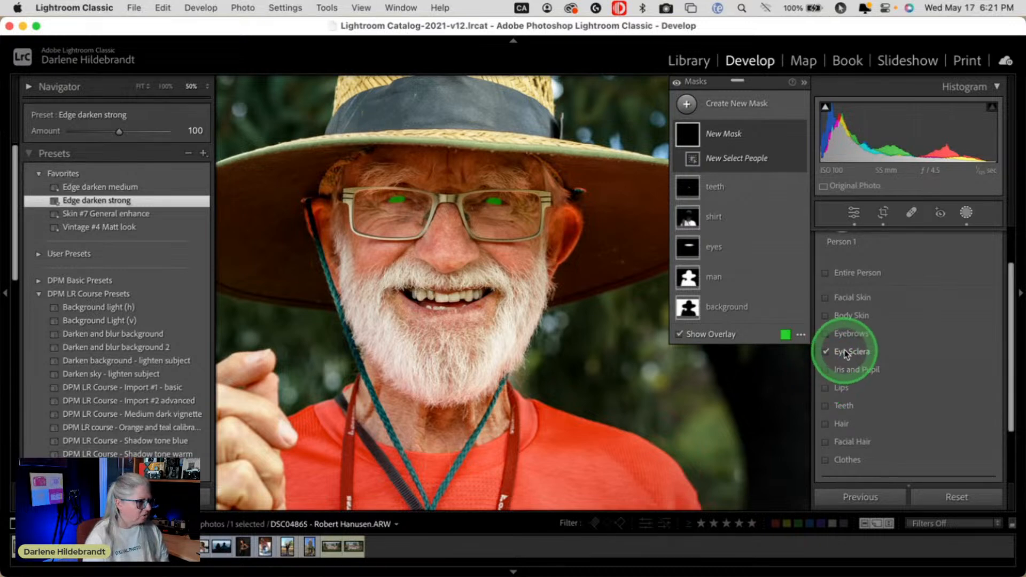
click(824, 369)
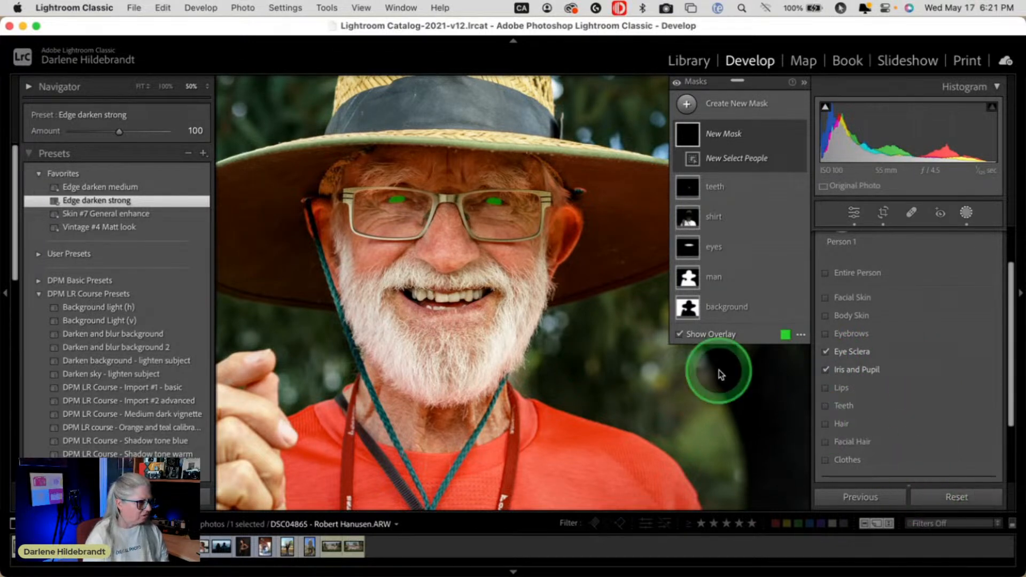
scroll(913, 385, down, 3)
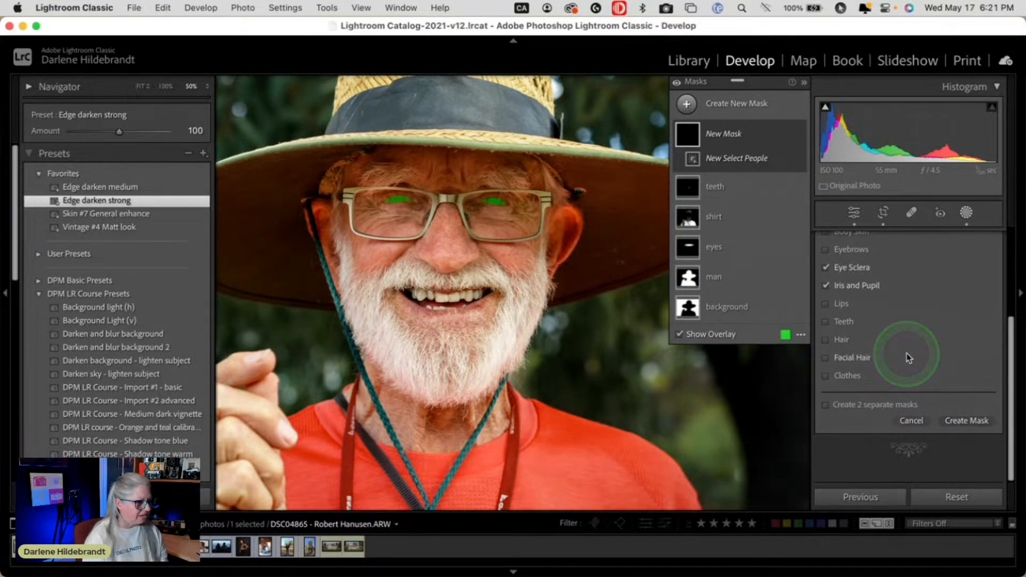
Brighten the eyes with Exposure 0.73, Highlights 27 and Whites 37 on the new eye mask
scroll(908, 357, up, 5)
drag(911, 346, 929, 404)
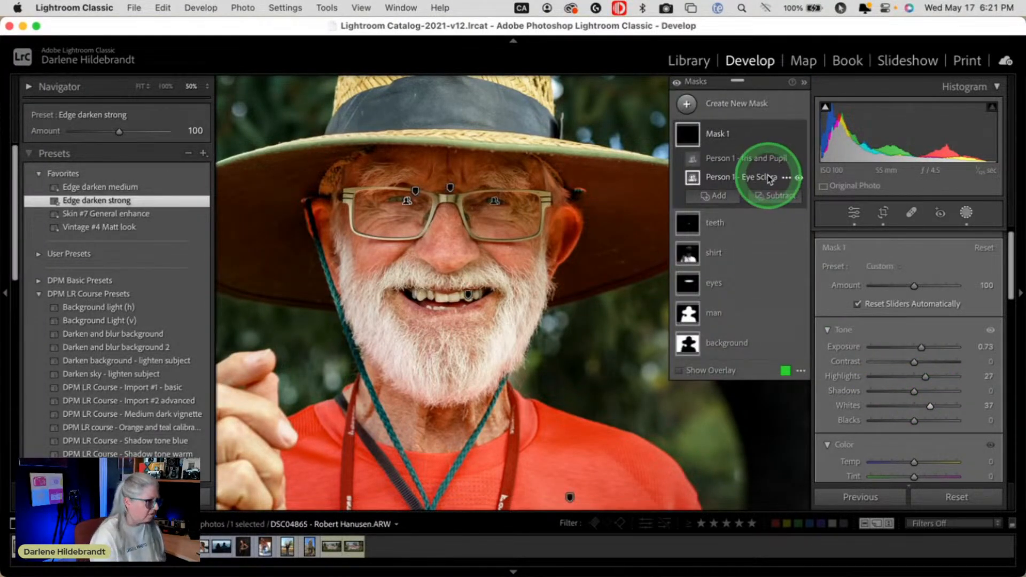
Enlarge the photo area and compare the eyes up close with the new eye mask hidden and shown
key(super+equal)
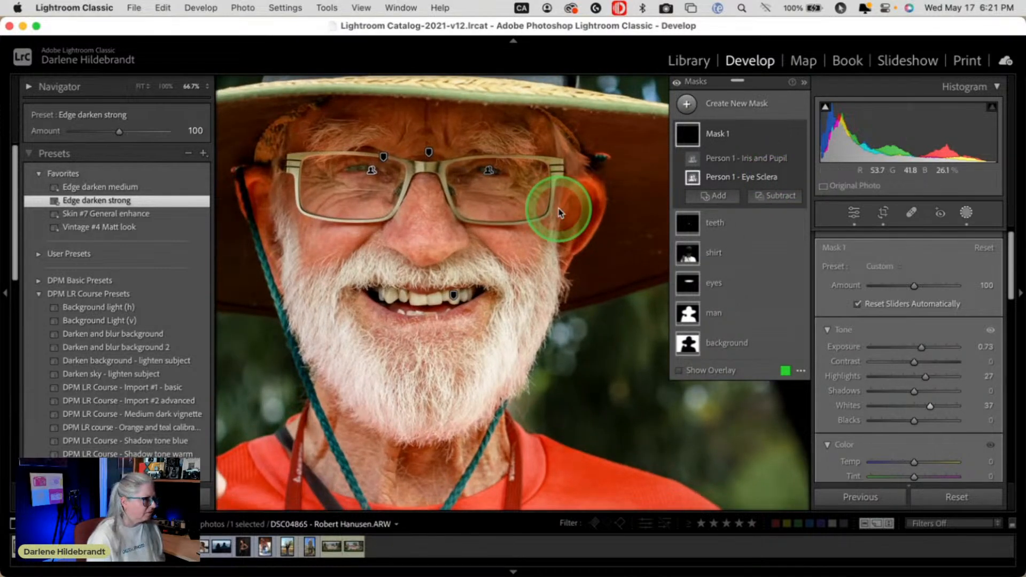
scroll(558, 212, up, 5)
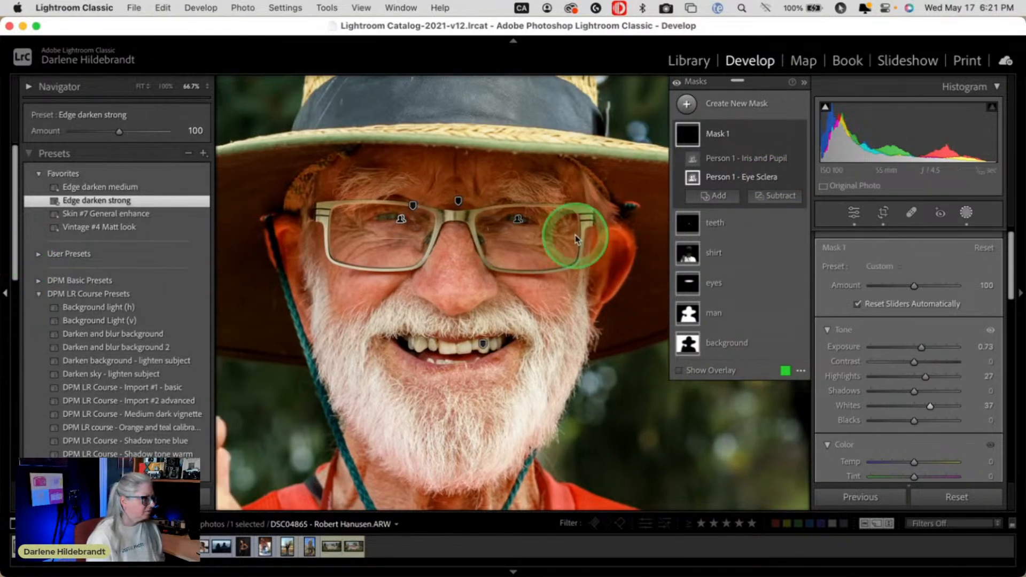
key(F7)
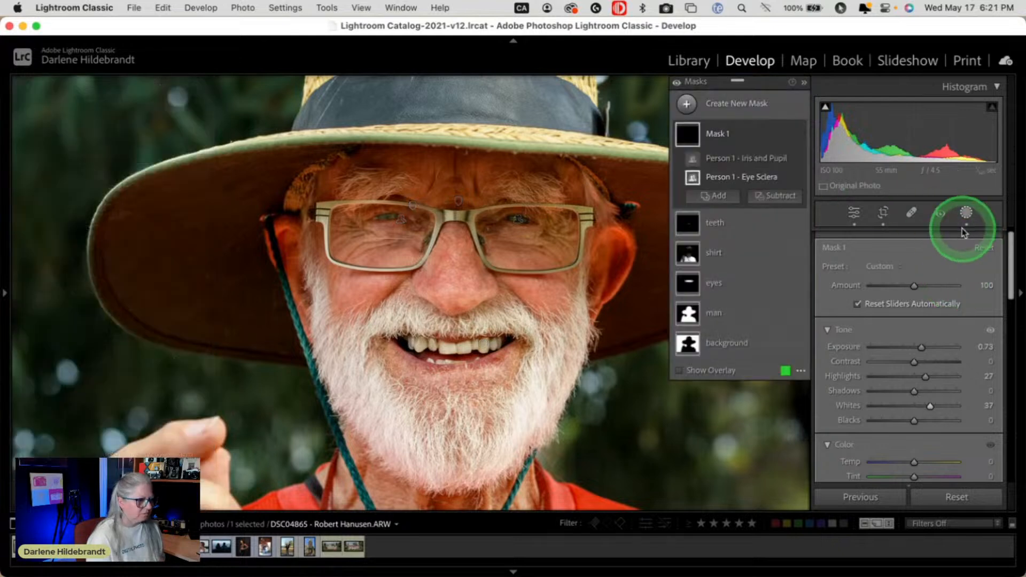
click(798, 137)
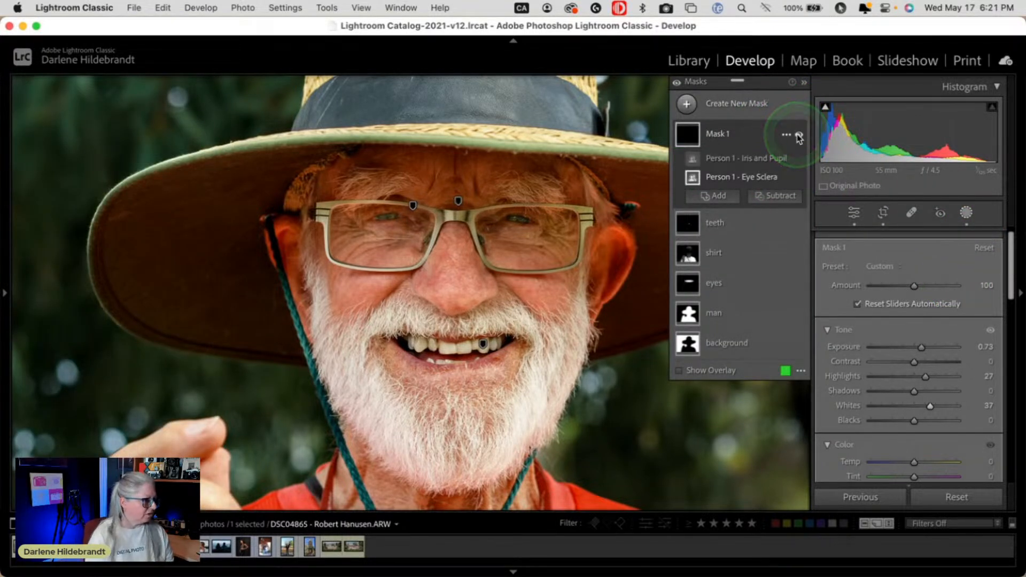
click(797, 136)
click(798, 135)
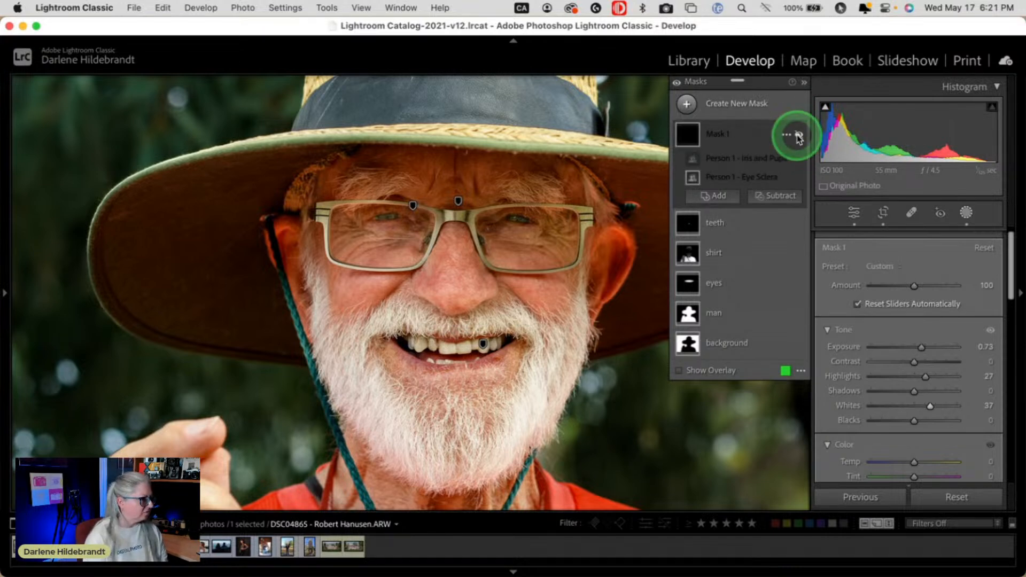
click(798, 136)
click(798, 136)
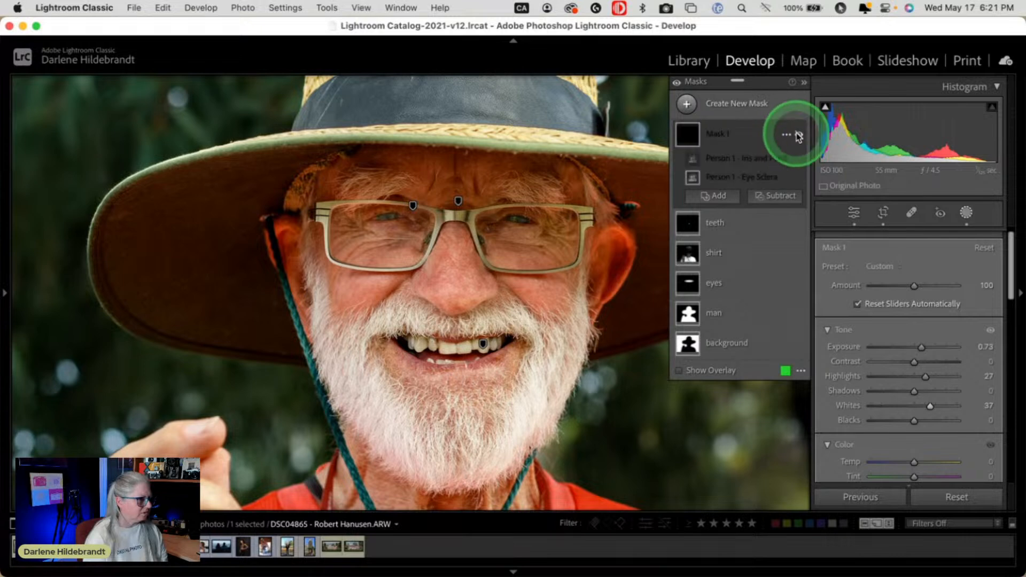
click(797, 135)
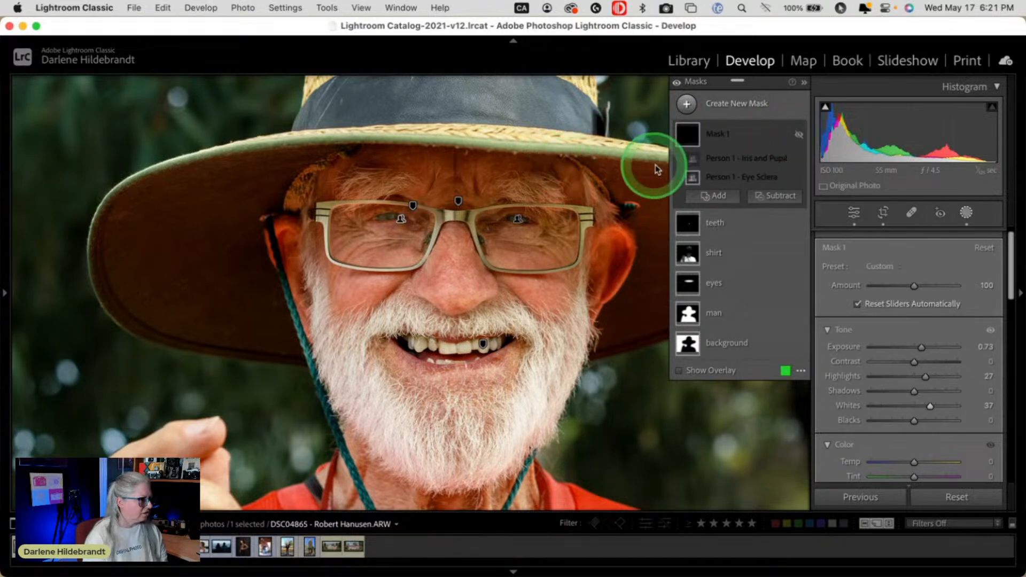
click(756, 145)
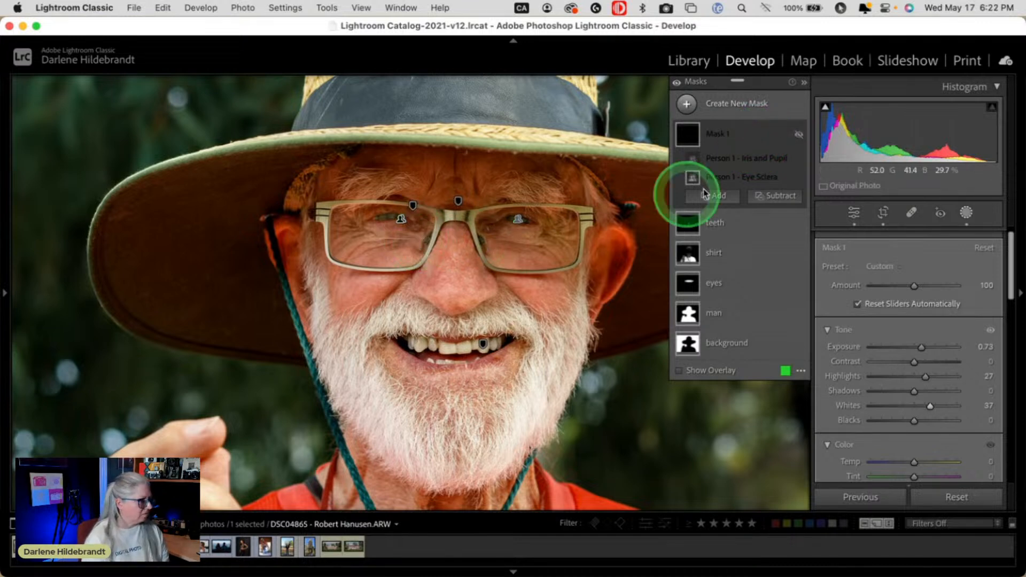
click(798, 136)
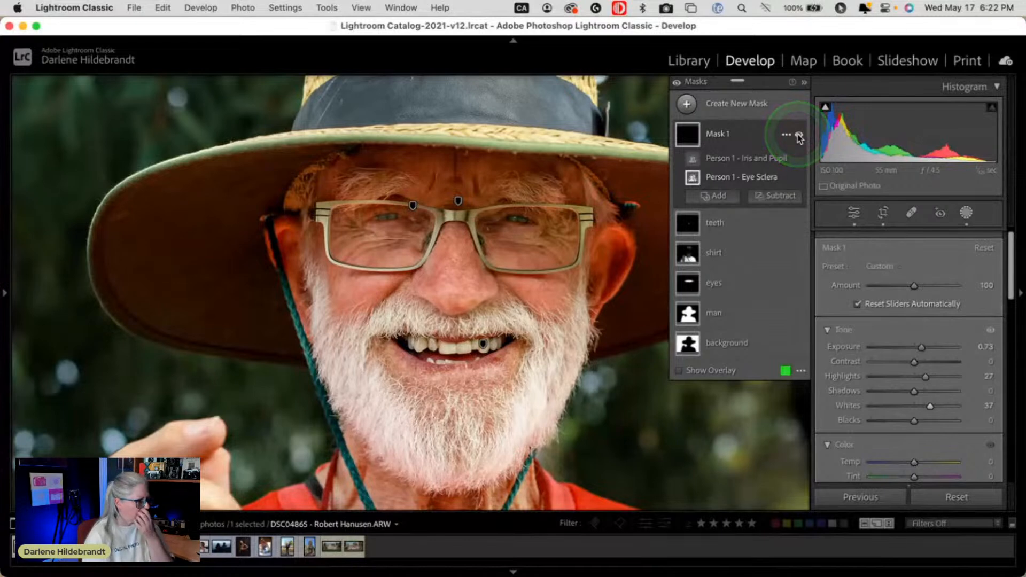
Rename the new mask for the sclera, iris and pupil as "eyes"
click(786, 135)
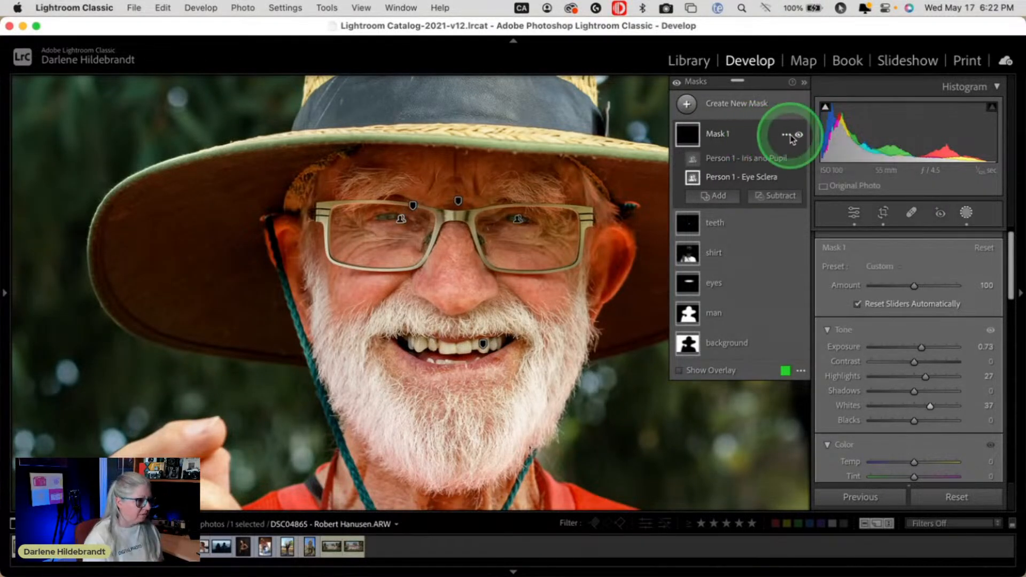
click(801, 142)
text(eyes)
key(Return)
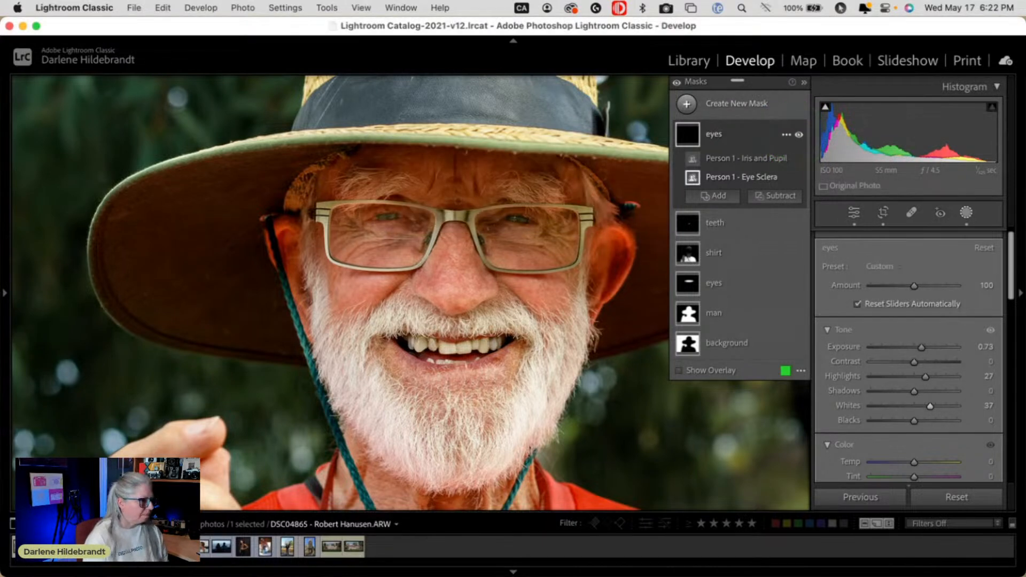
Check the effect of the renamed eyes mask by turning it off and on again
click(799, 134)
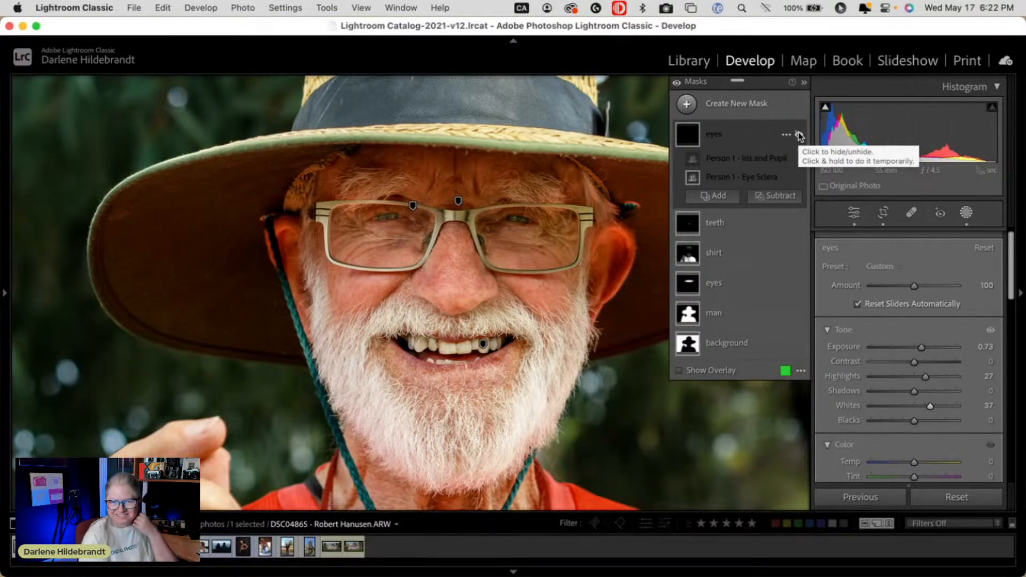
click(784, 134)
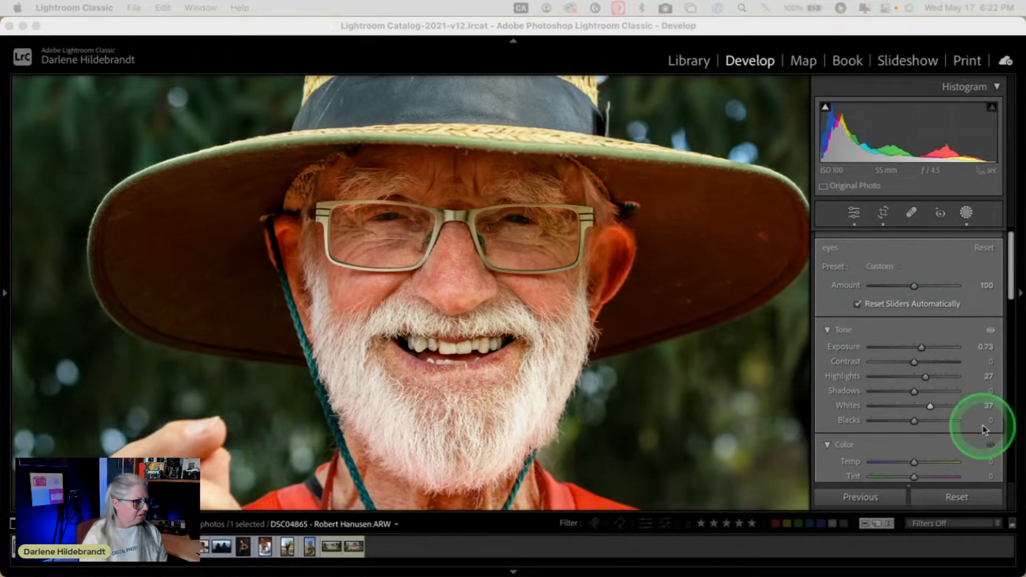
click(858, 244)
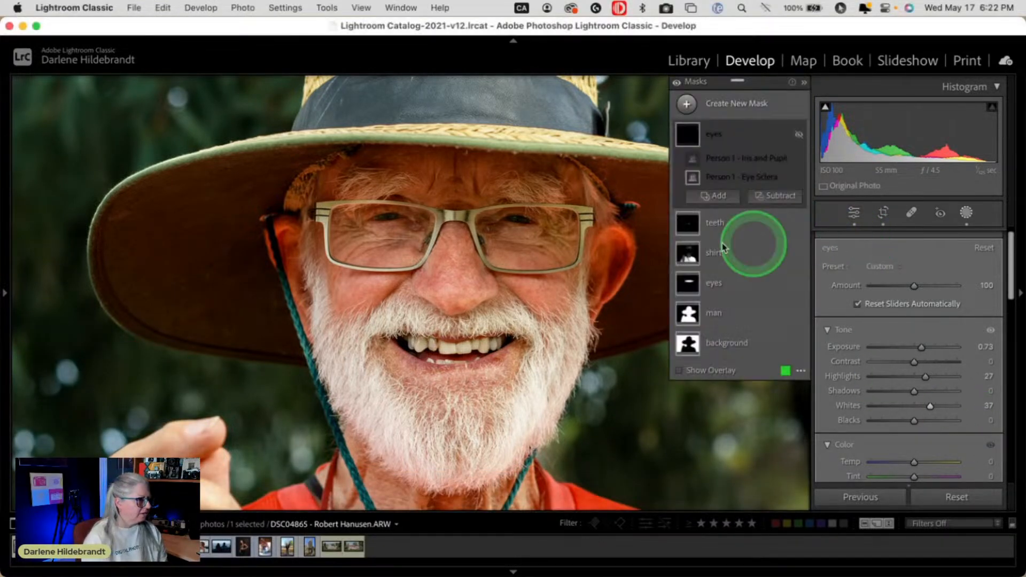
click(797, 135)
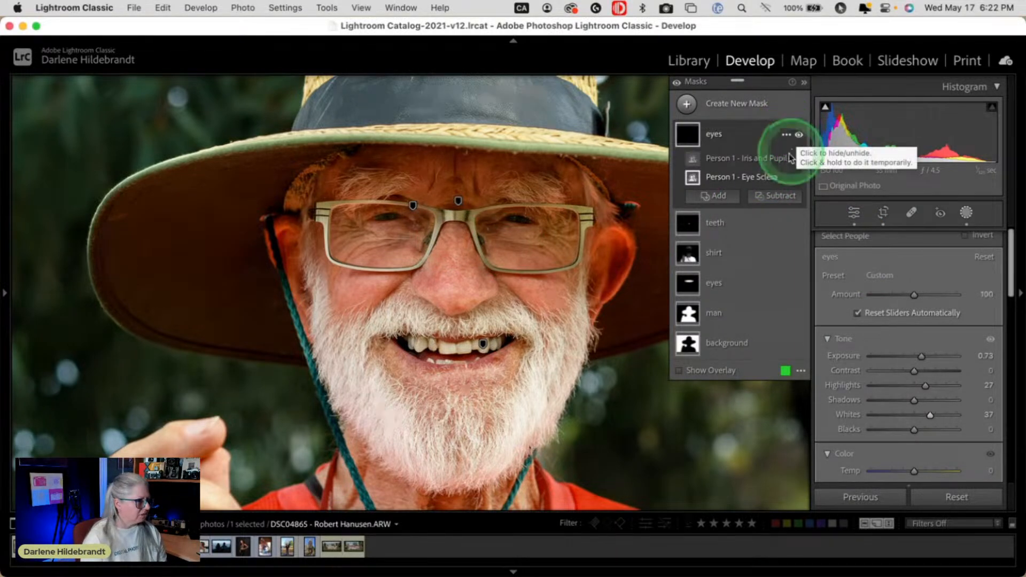
Create a people mask for Person 1 combining Eyebrows and Facial Hair in a single mask
click(966, 213)
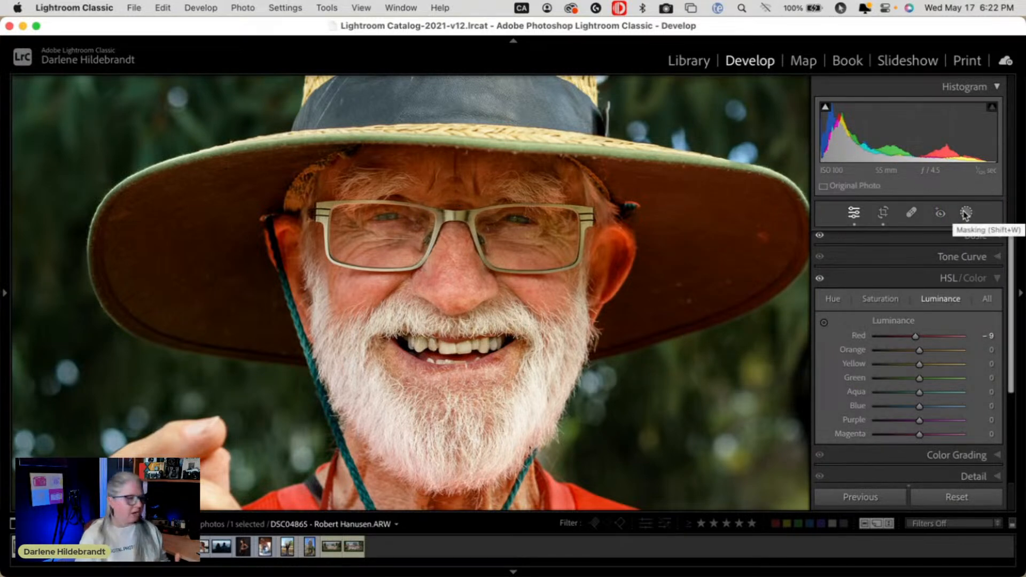
click(966, 213)
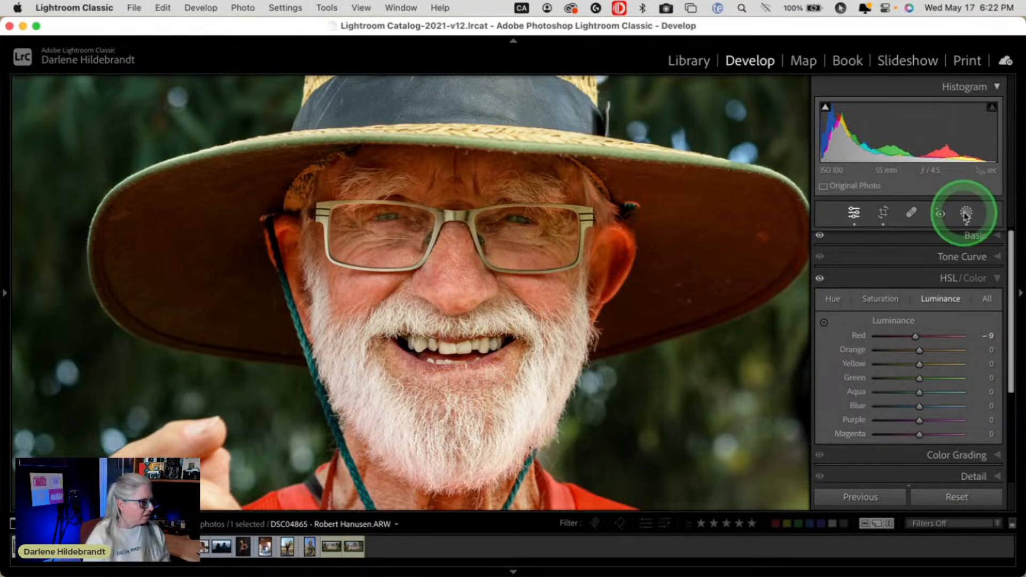
click(965, 214)
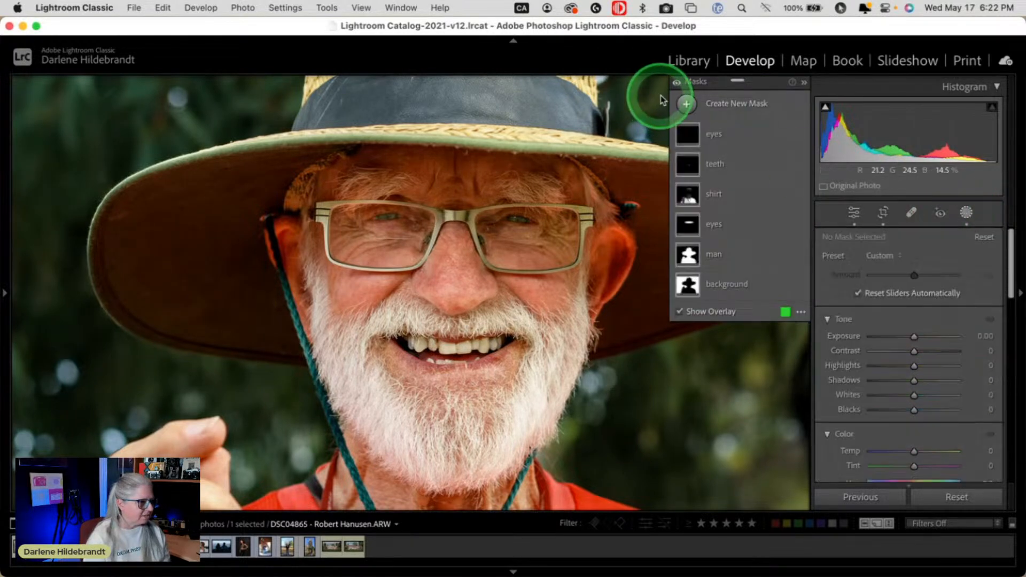
click(685, 103)
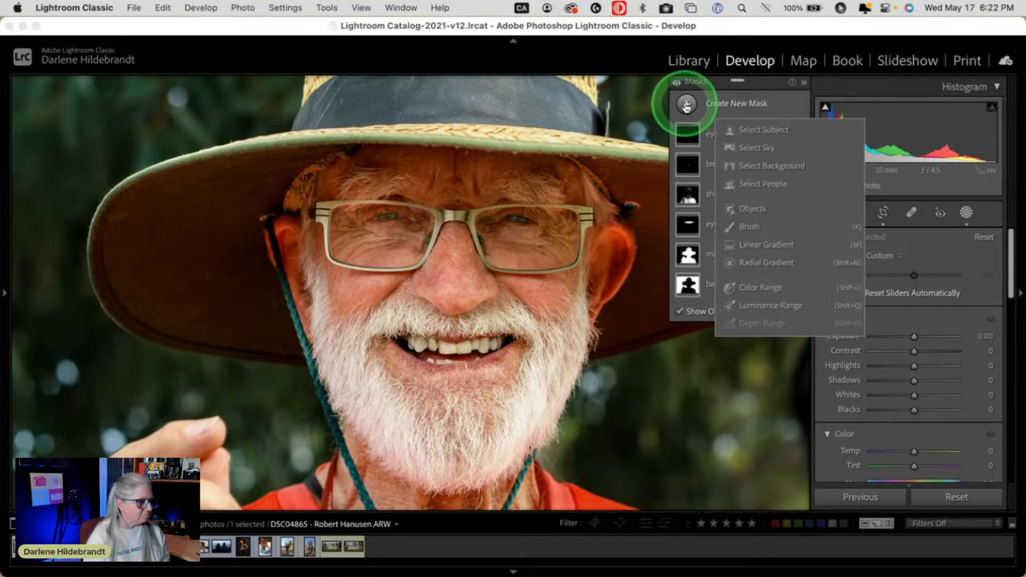
click(755, 184)
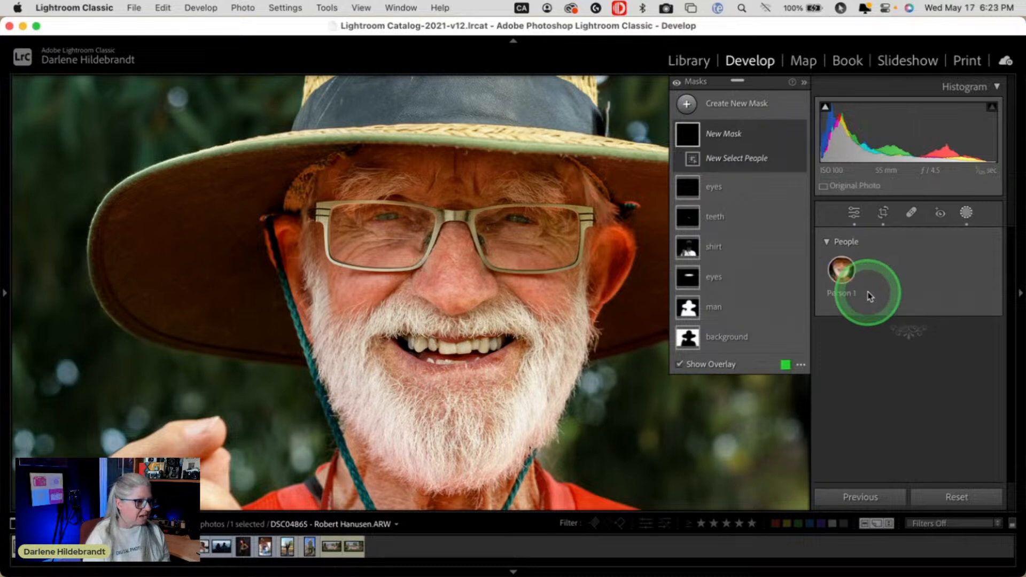
click(841, 270)
scroll(925, 277, down, 3)
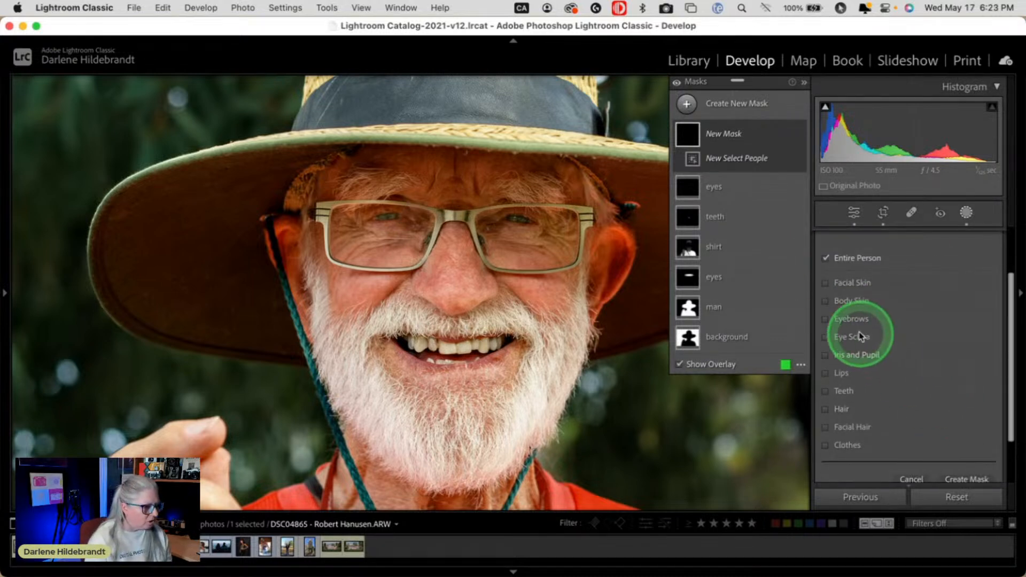
click(826, 320)
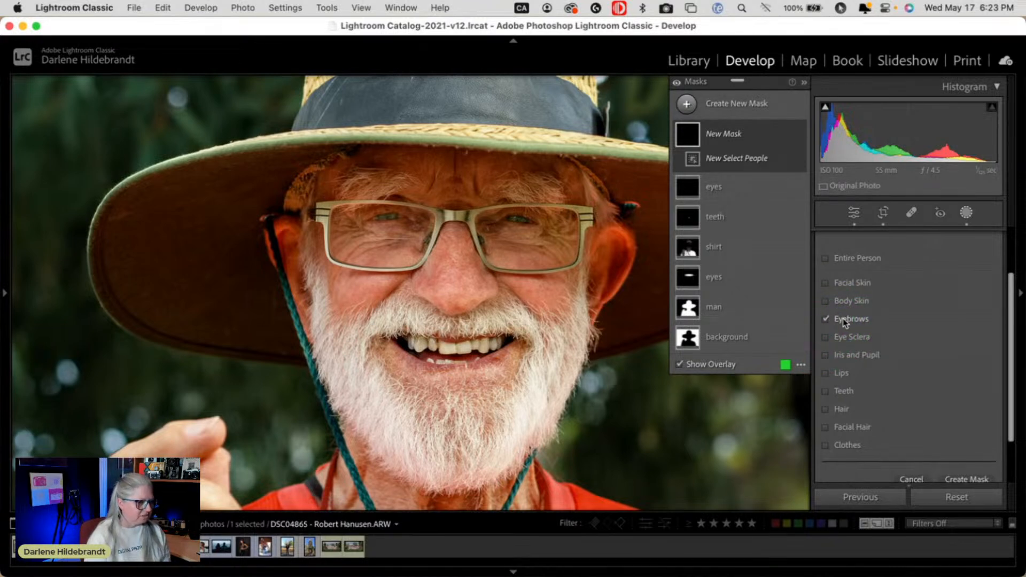
click(826, 319)
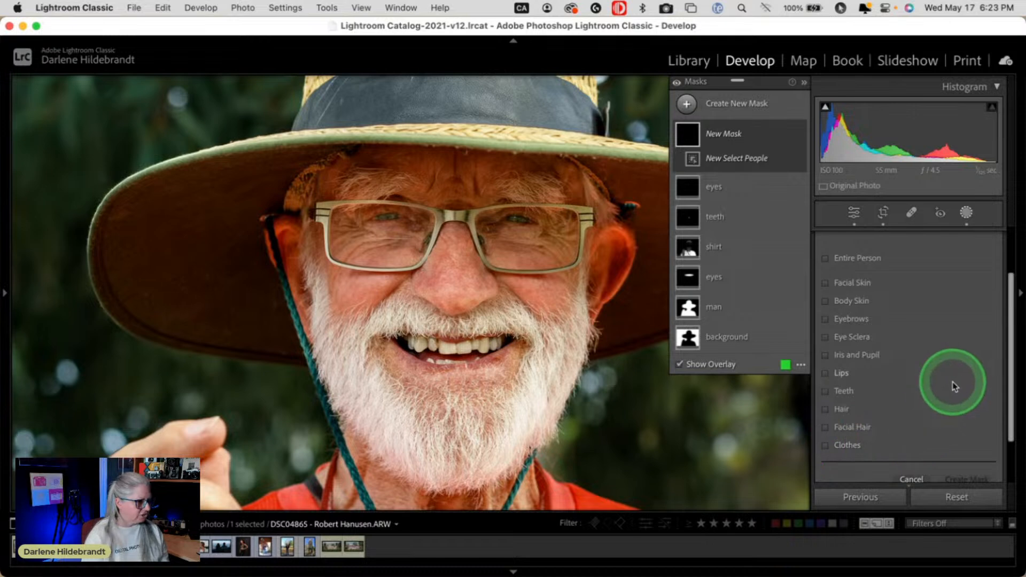
click(848, 427)
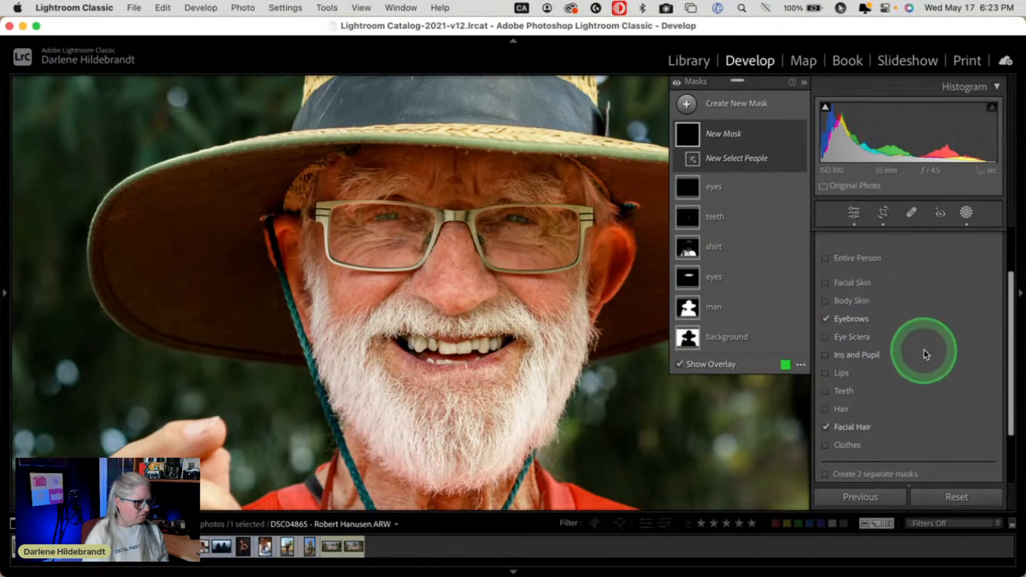
scroll(935, 374, down, 3)
click(965, 421)
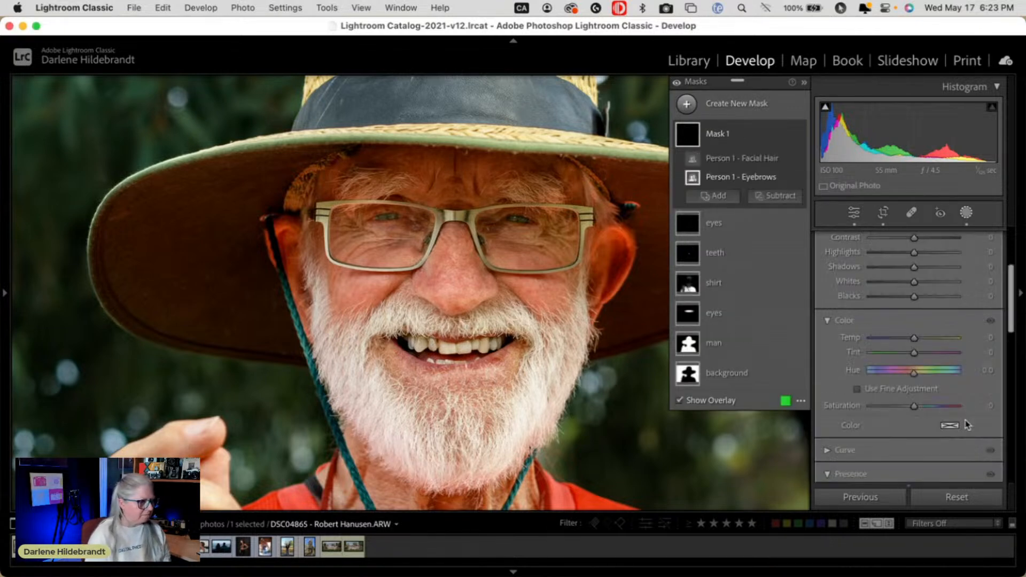
Check the overlay of the eyebrow and beard mask and set its Saturation to -23
click(913, 371)
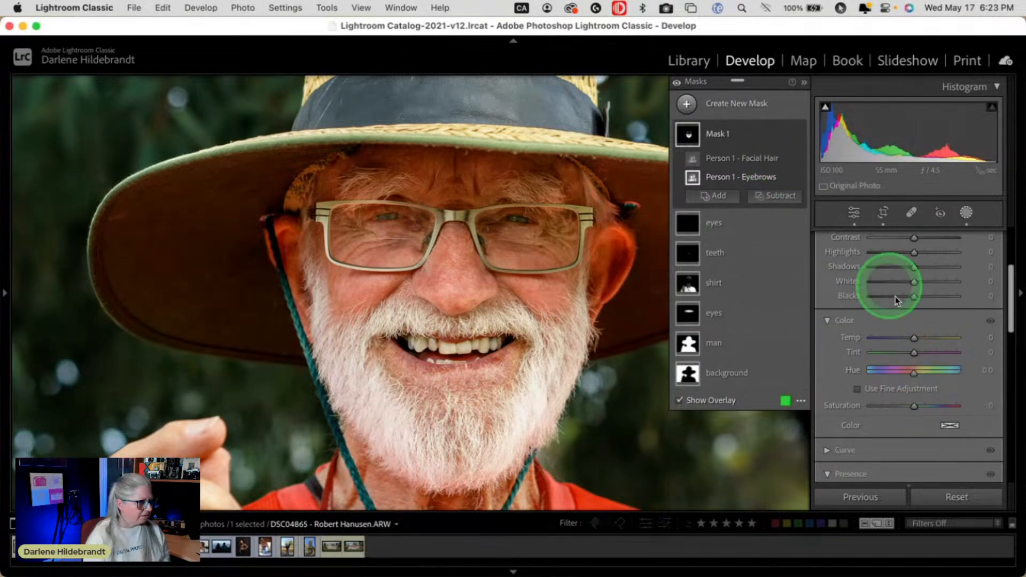
key(o)
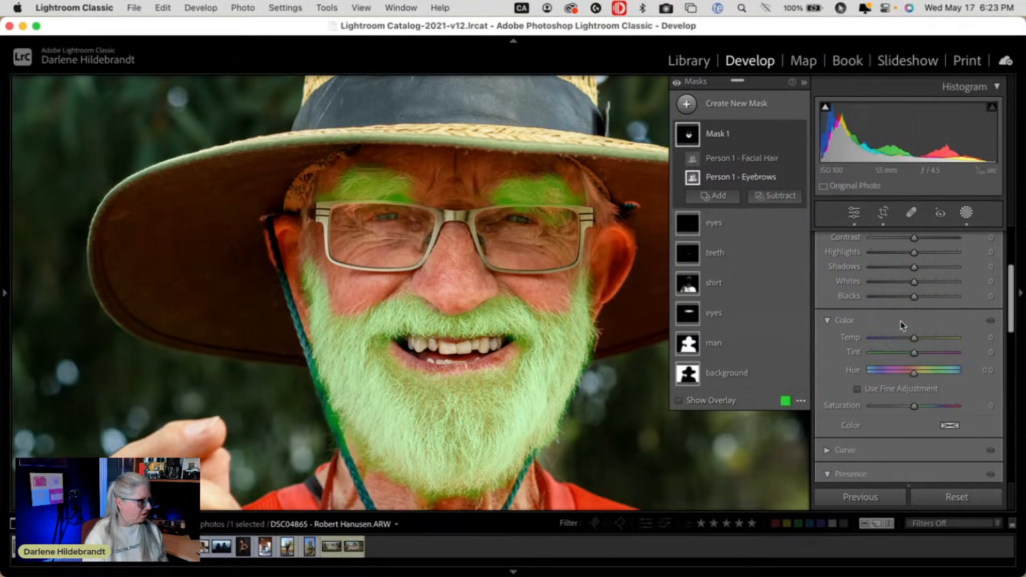
click(900, 321)
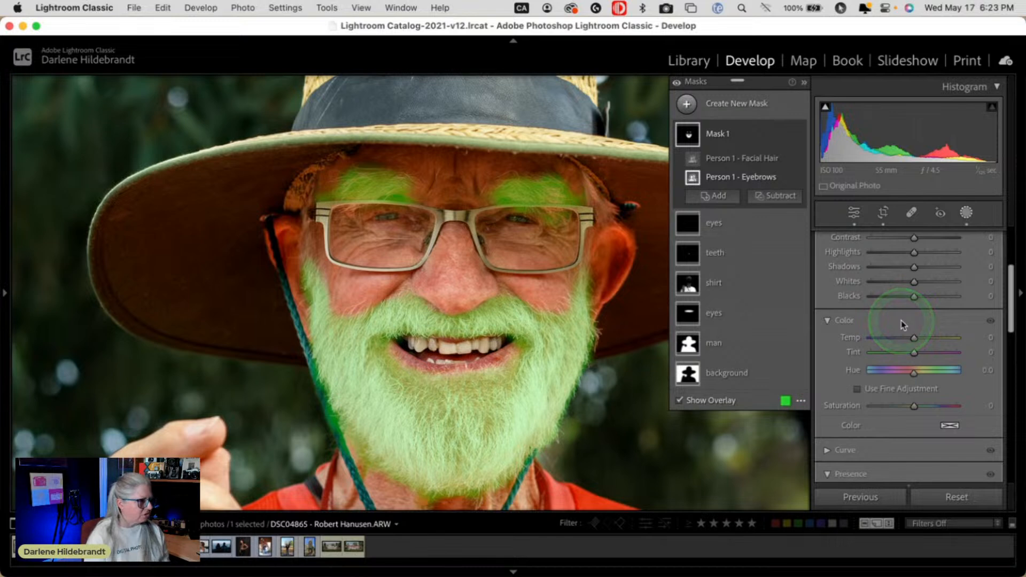
click(882, 368)
drag(889, 399, 904, 405)
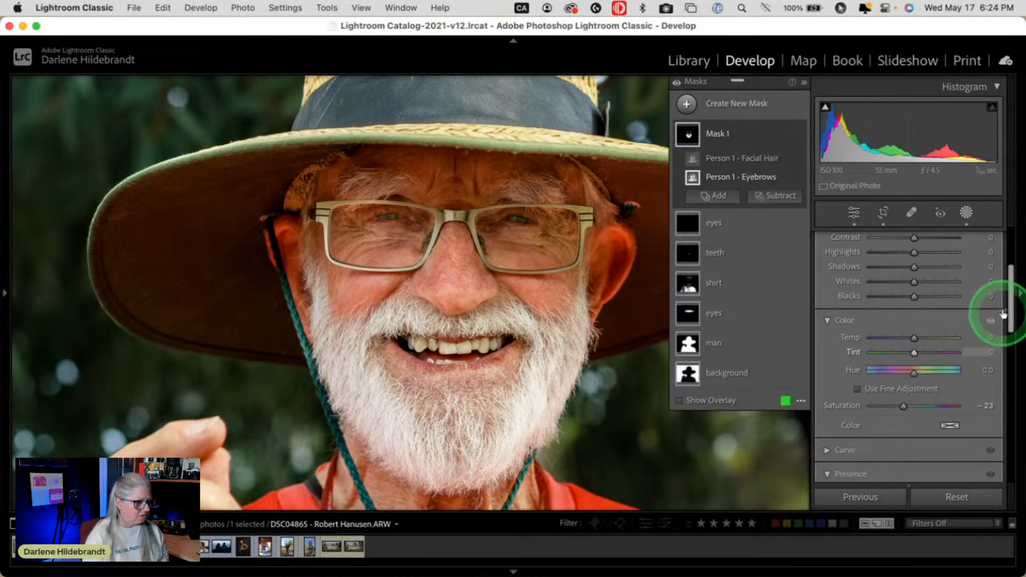
Add definition to the beard and eyebrows with Texture 16 and Clarity 13
drag(1009, 298, 1011, 355)
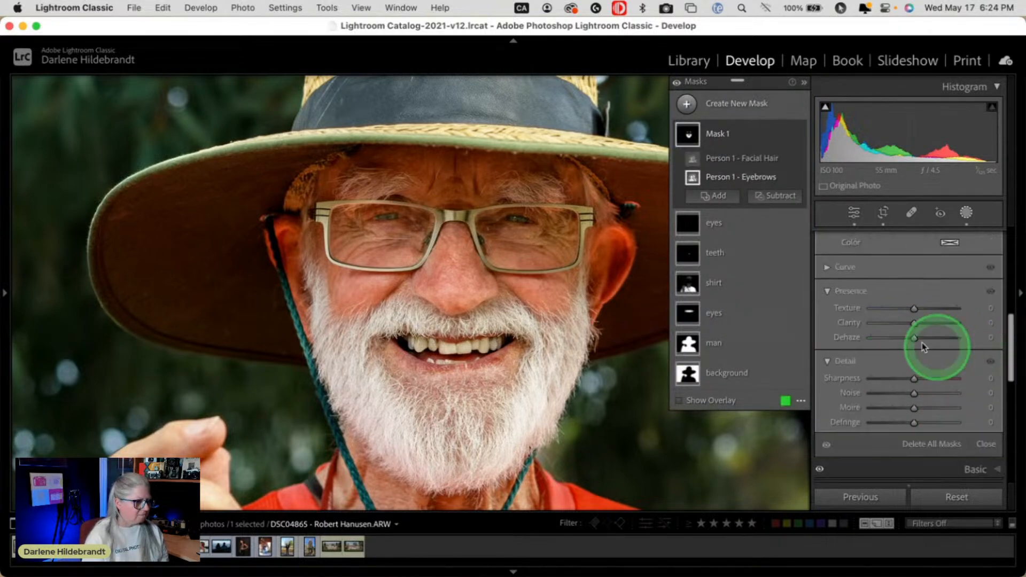
drag(913, 309, 919, 313)
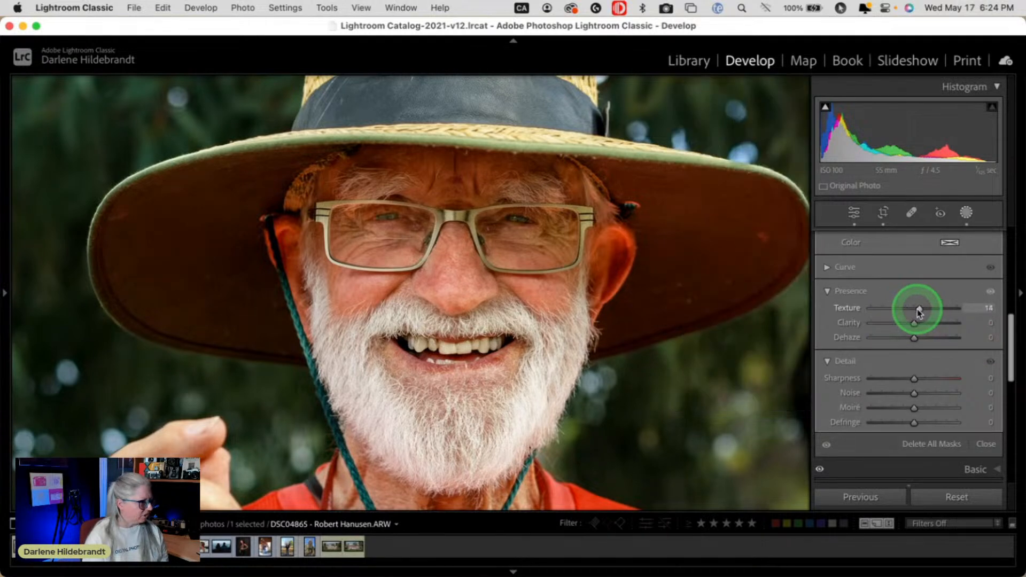
drag(912, 321, 920, 326)
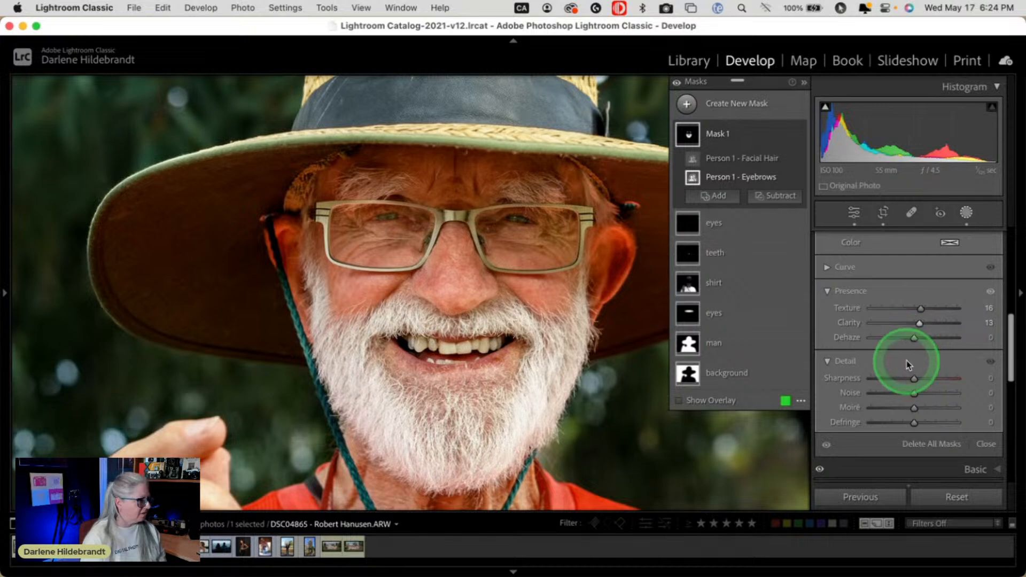
Rename the beard and eyebrow mask as "facial hair and eybrows"
click(785, 134)
click(791, 140)
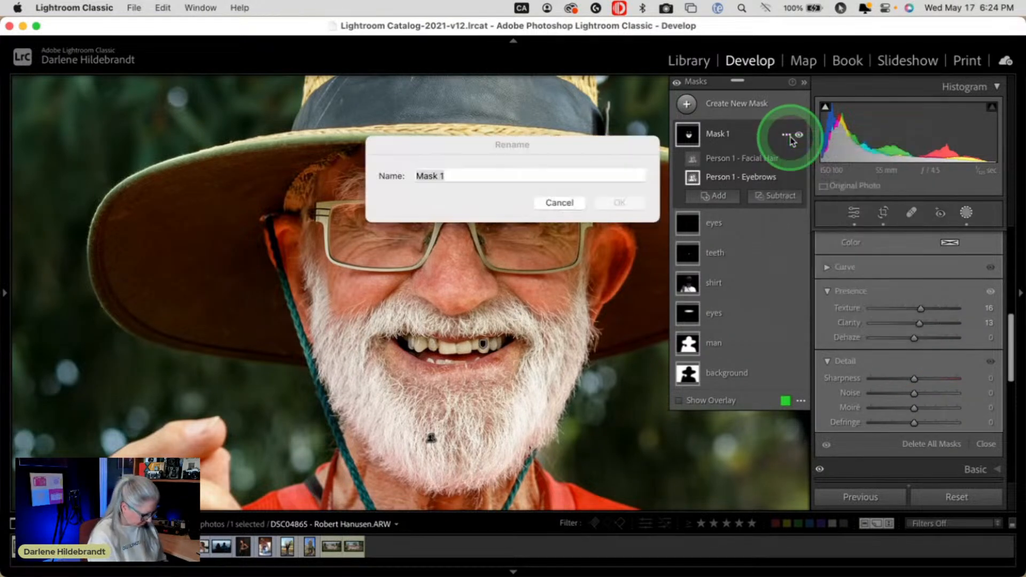
text(fai)
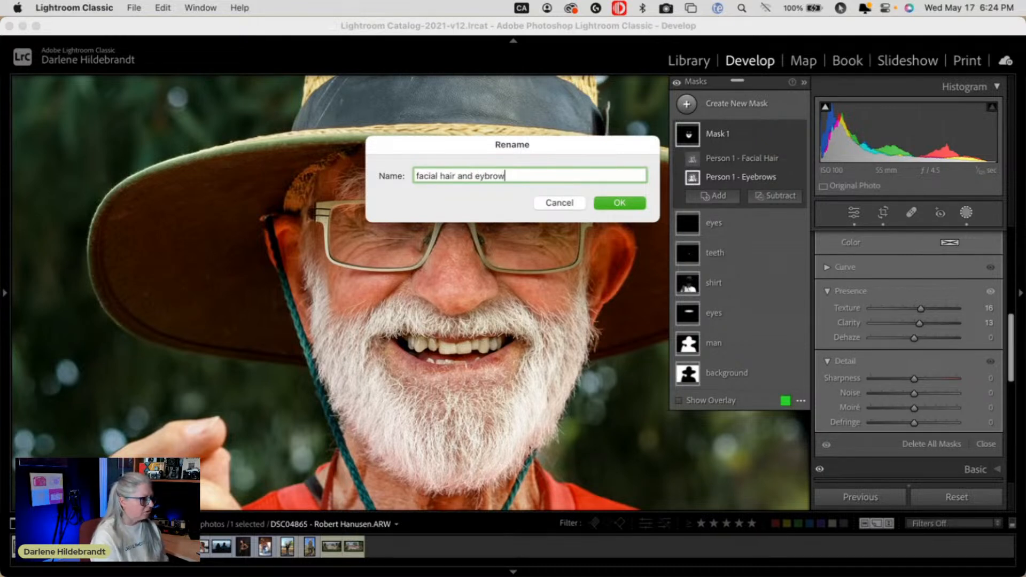
text(cial hair and eybrows)
key(Return)
click(794, 146)
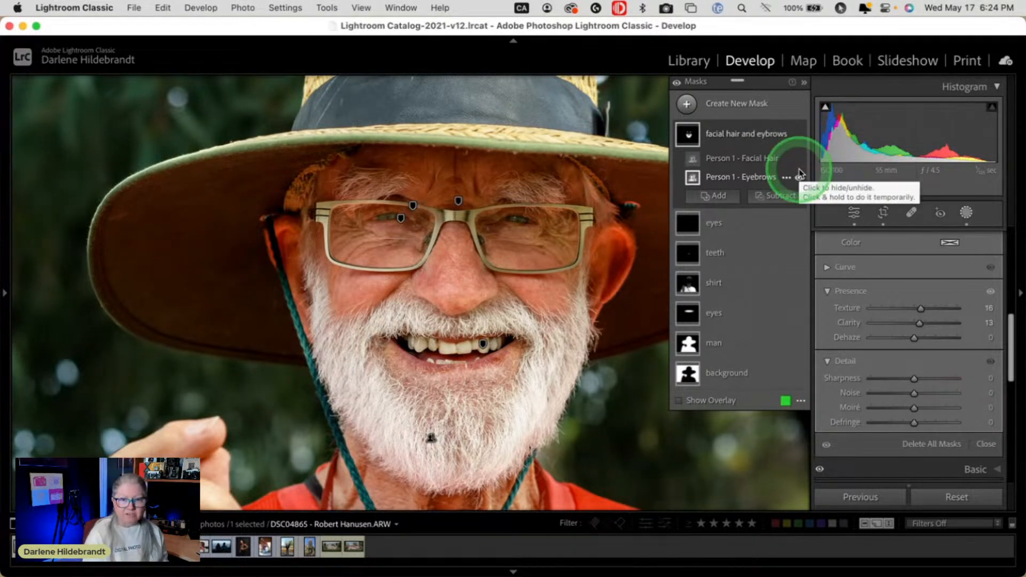
Create two separate people masks for Person 1, one for Facial Skin and one for Body Skin
click(687, 103)
click(723, 183)
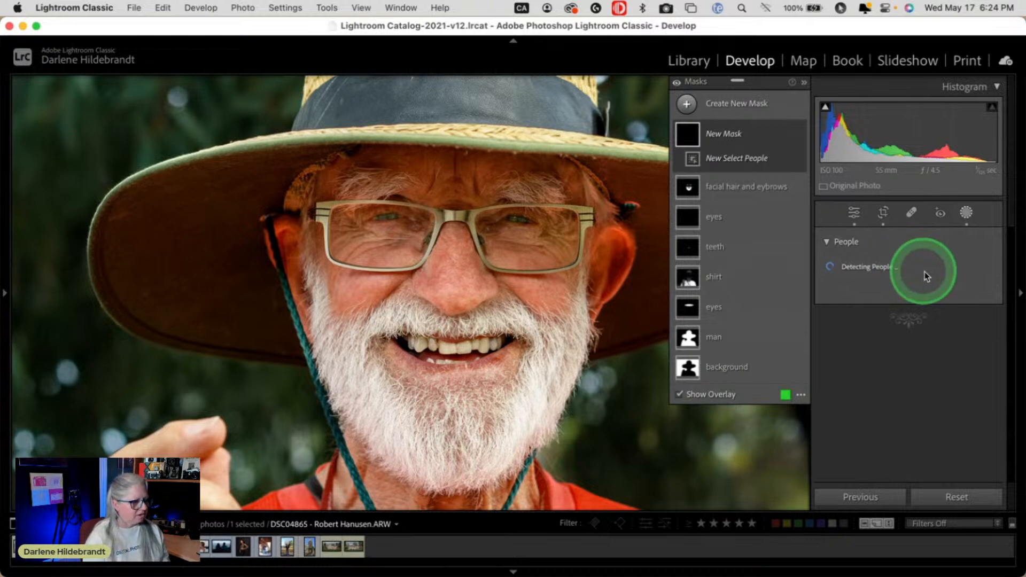
click(844, 272)
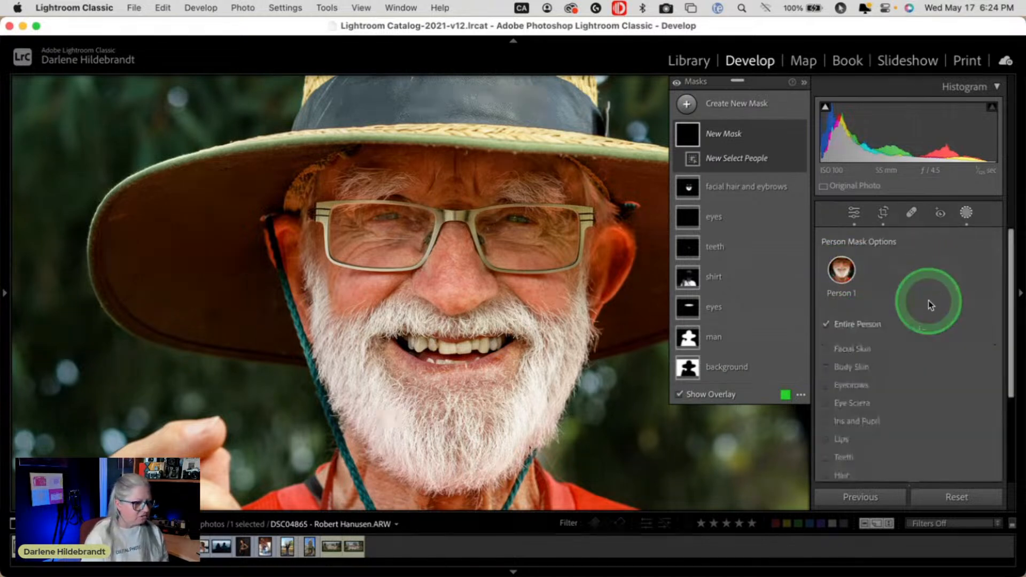
scroll(928, 300, down, 2)
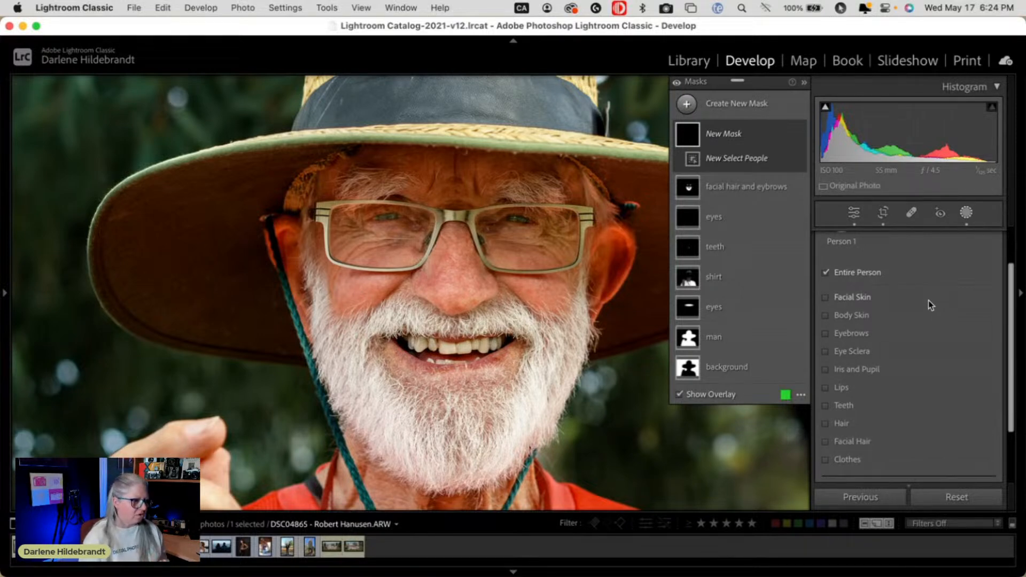
click(855, 297)
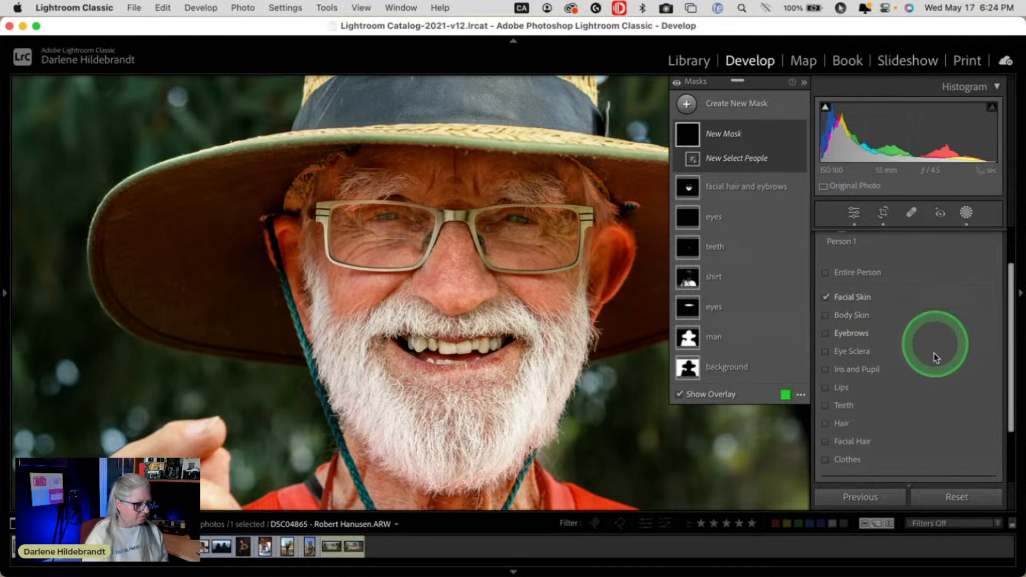
scroll(919, 374, down, 2)
click(823, 253)
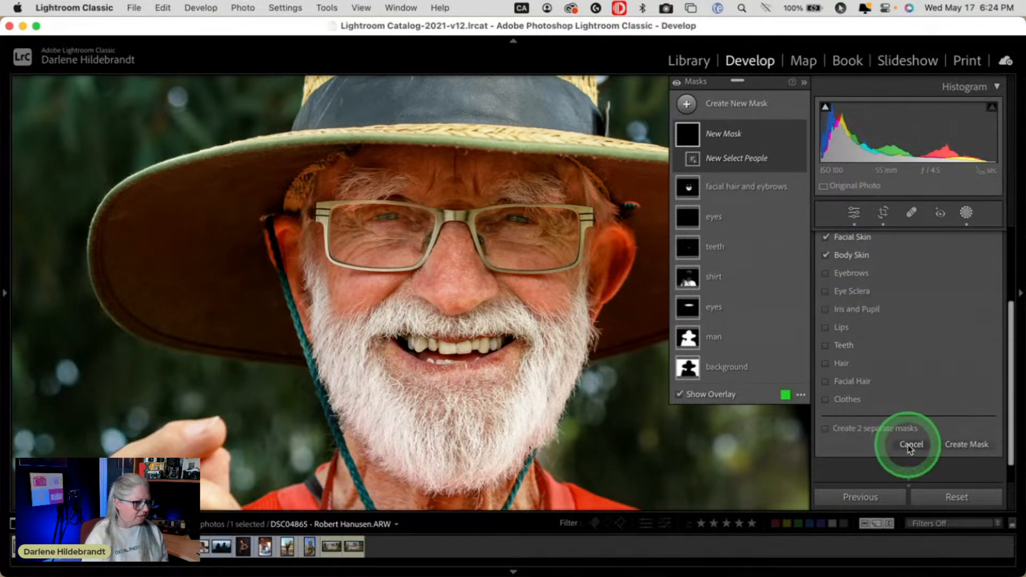
click(827, 426)
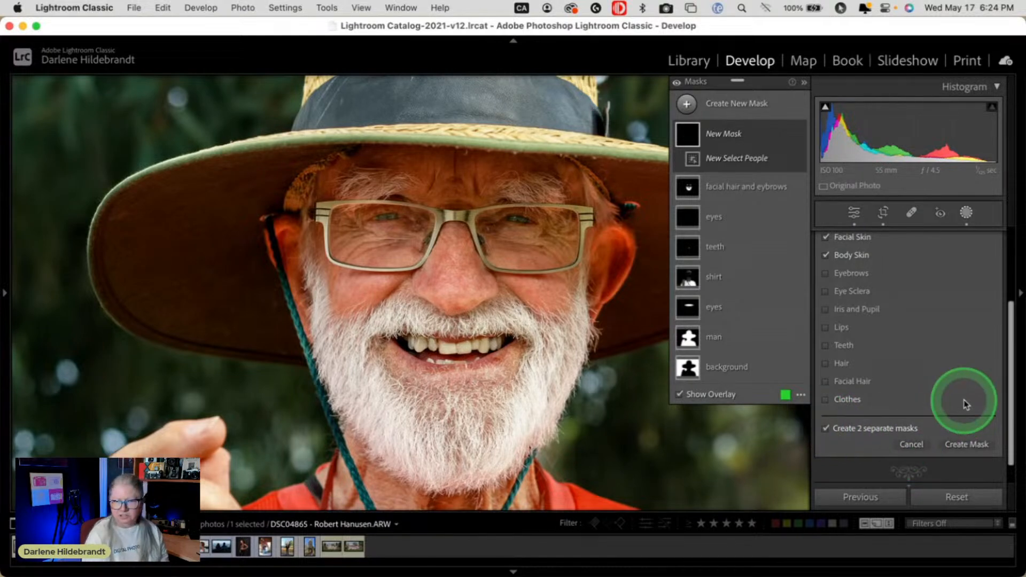
click(965, 445)
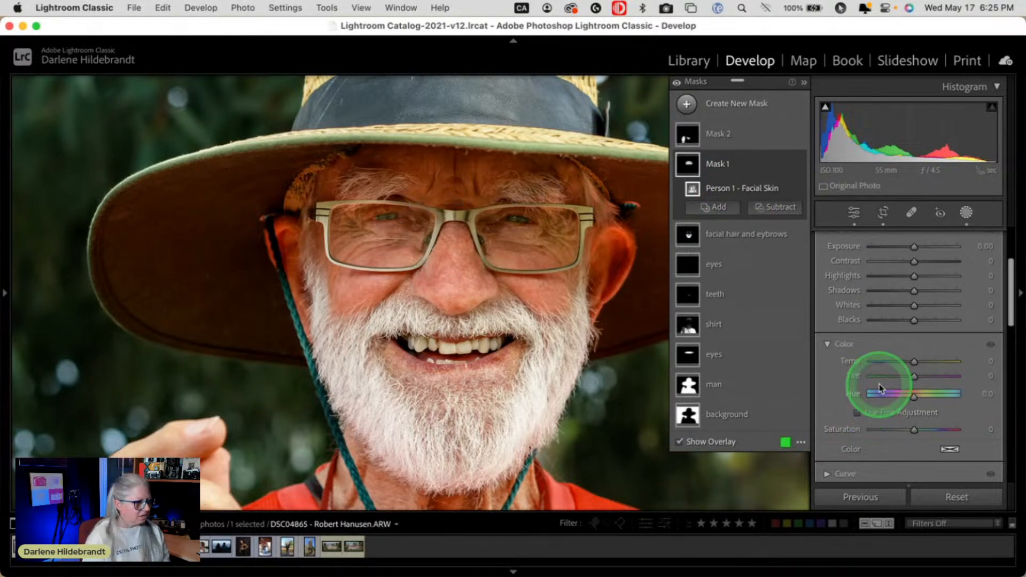
Soften the facial skin mask with Texture -20 and Clarity -6
scroll(888, 381, down, 2)
scroll(888, 381, down, 5)
drag(914, 393, 907, 392)
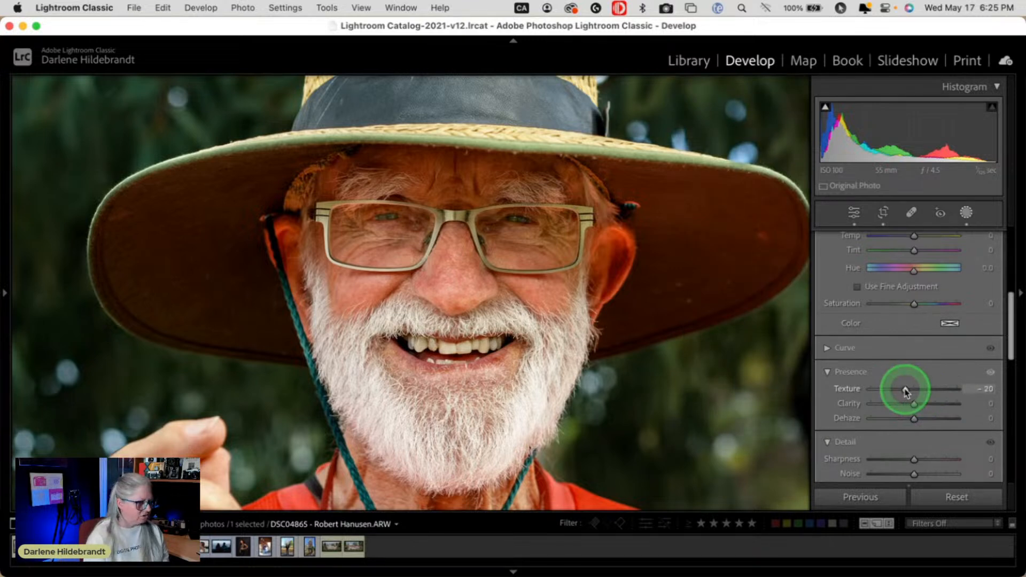
drag(913, 404, 912, 404)
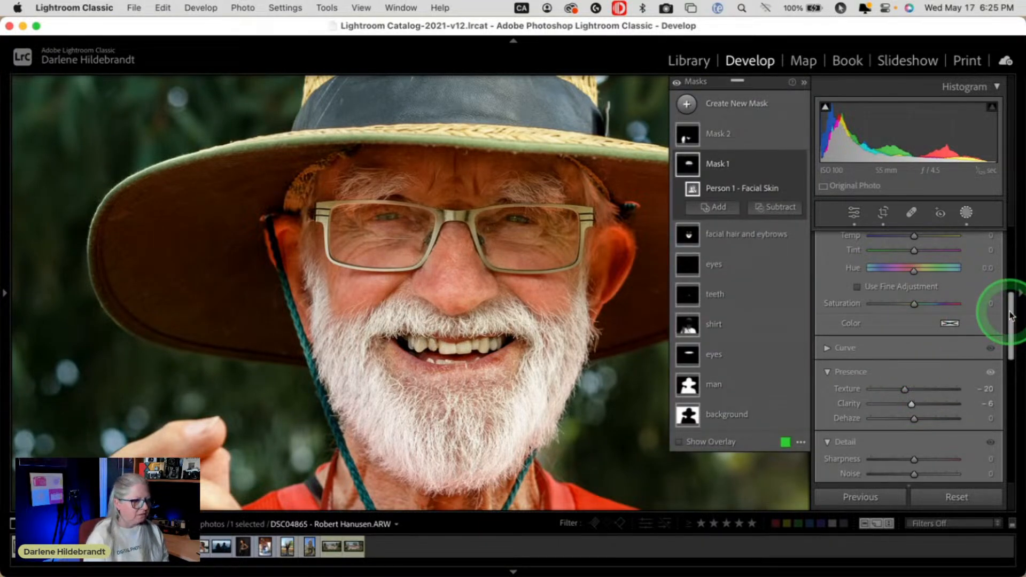
Brighten the facial skin mask by setting its Exposure to 0.29
drag(1009, 294, 1008, 254)
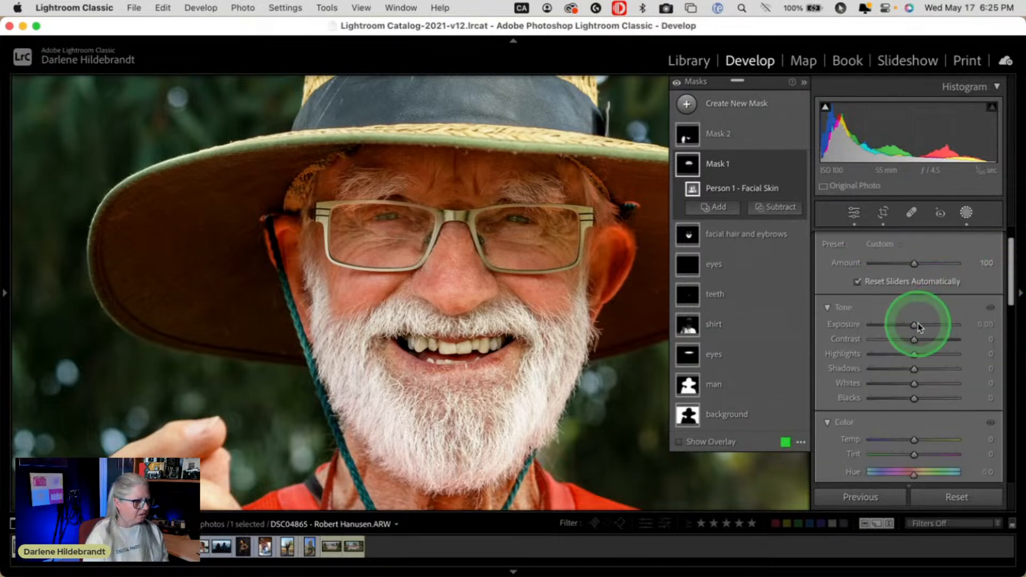
drag(913, 324, 937, 326)
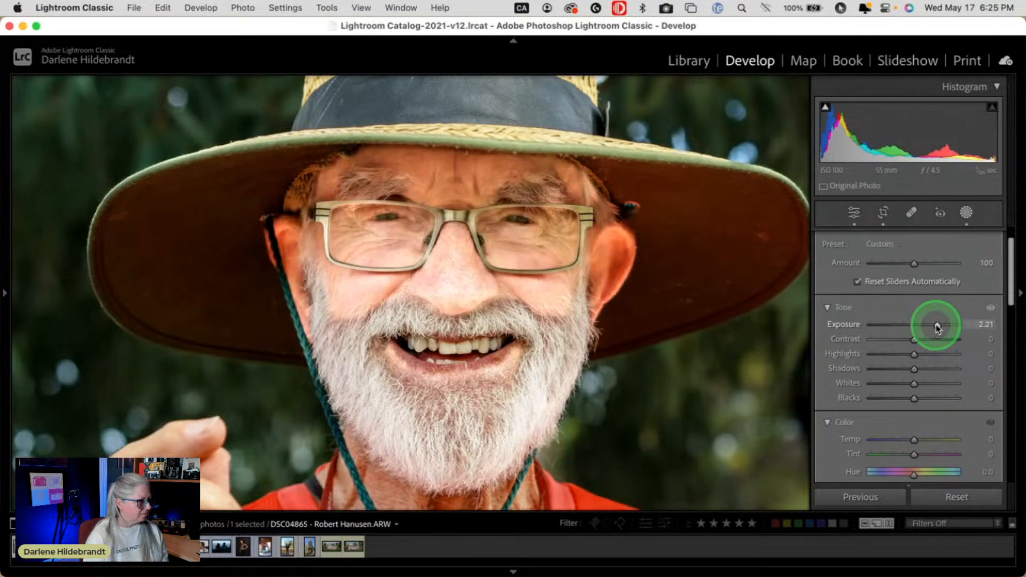
drag(936, 327, 915, 327)
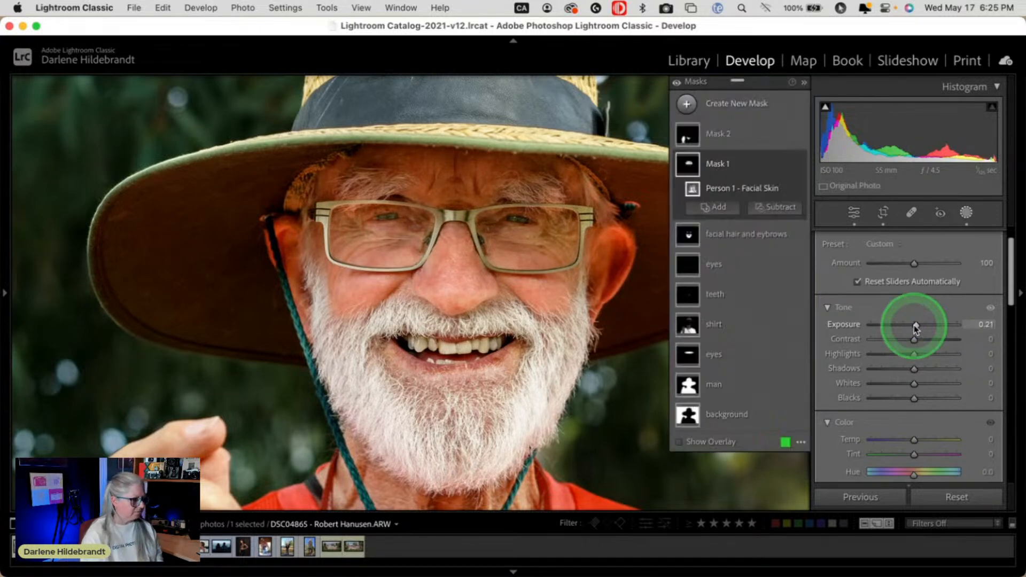
drag(914, 326, 917, 327)
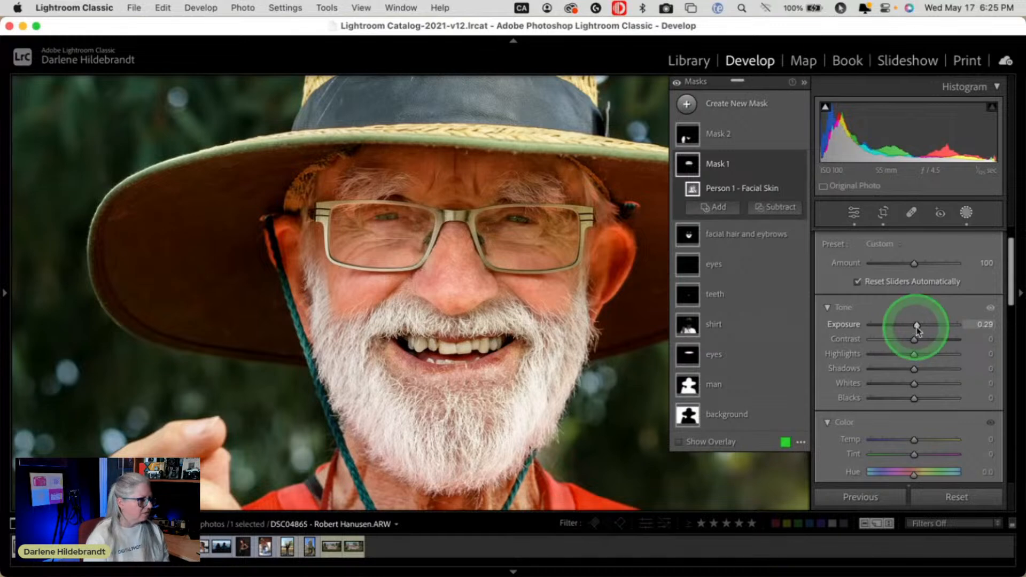
Rename the facial skin mask, Mask 1, as "facial skin"
click(787, 166)
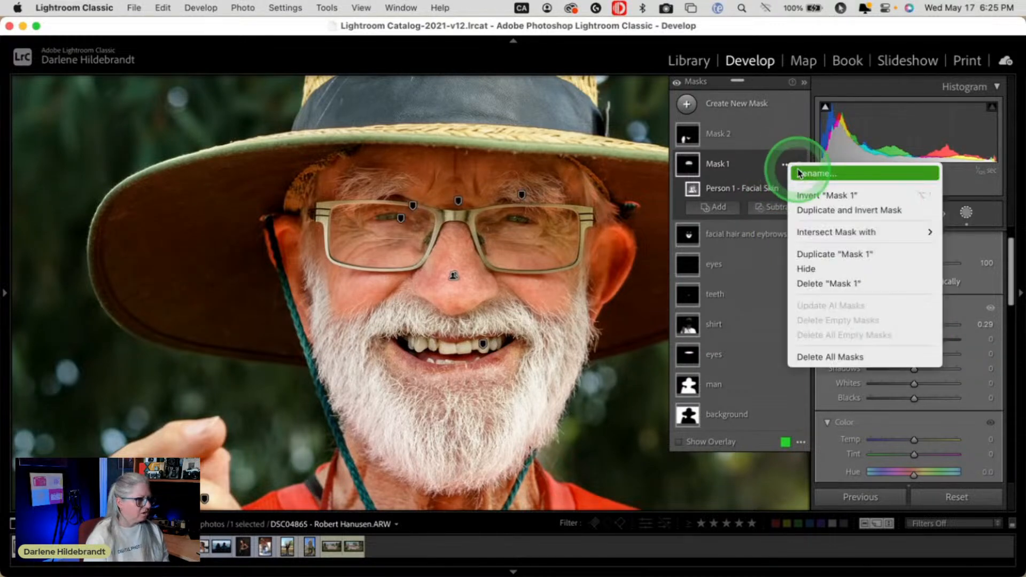
click(798, 172)
text(facial)
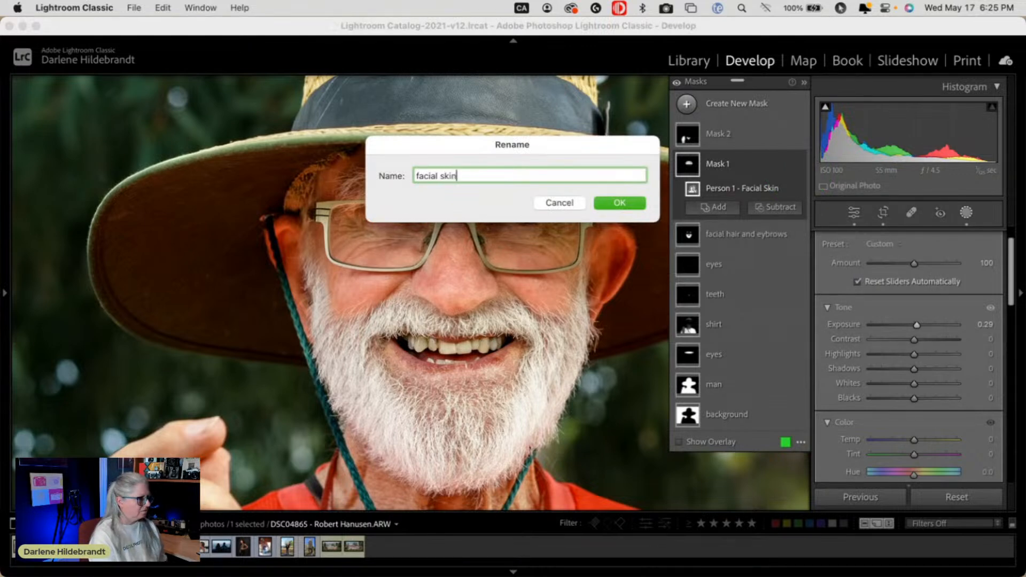
text( skin)
key(Return)
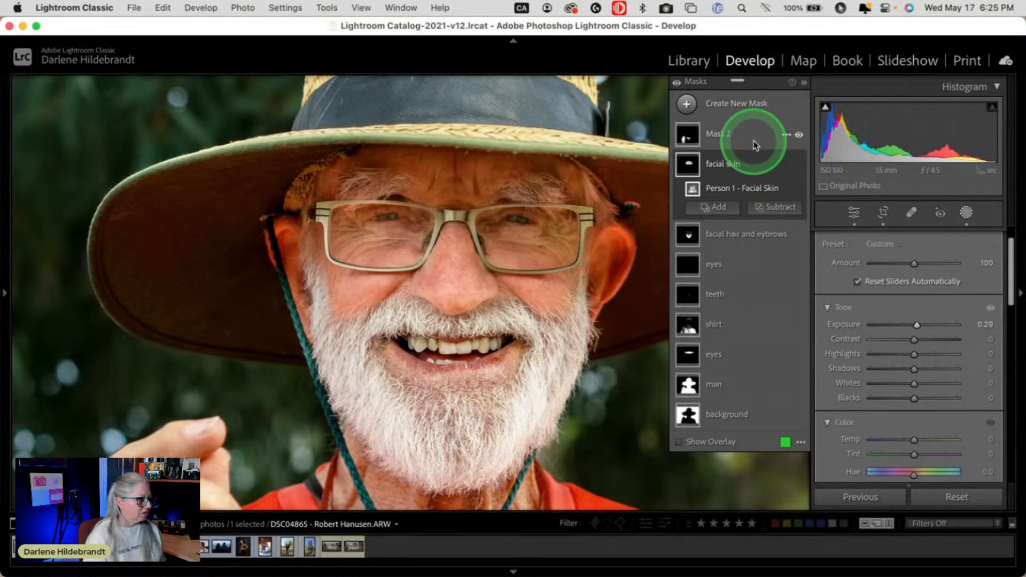
Tone down the hand and neck in the body skin mask with Highlights -13 and Exposure -0.14
click(755, 144)
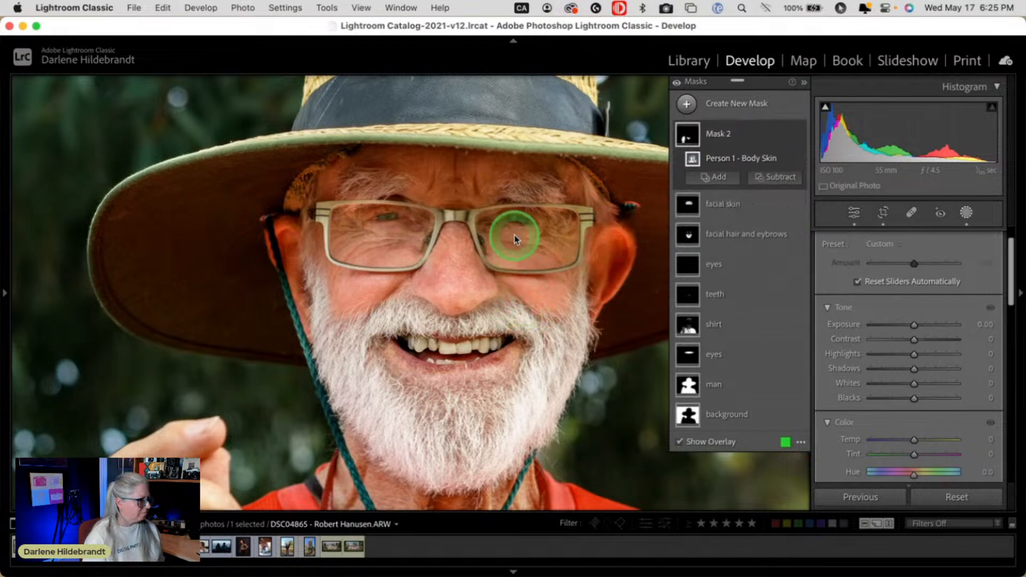
scroll(503, 207, down, 5)
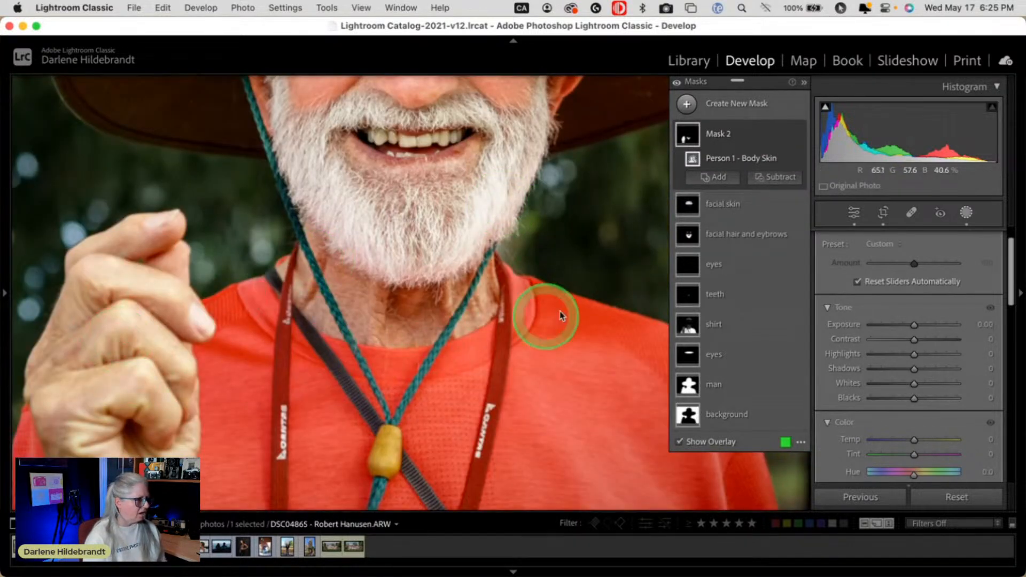
key(o)
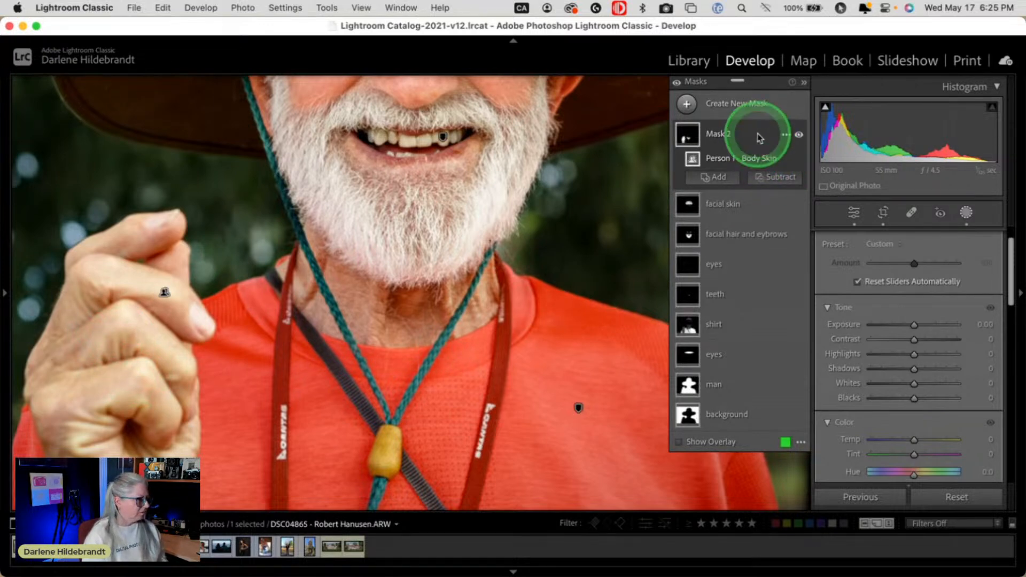
click(757, 138)
click(757, 137)
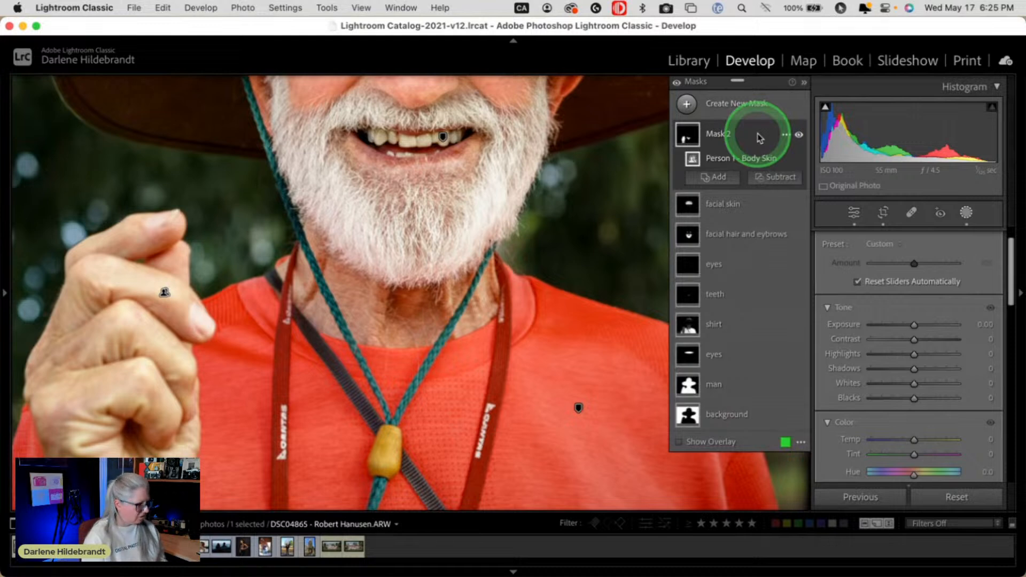
click(752, 159)
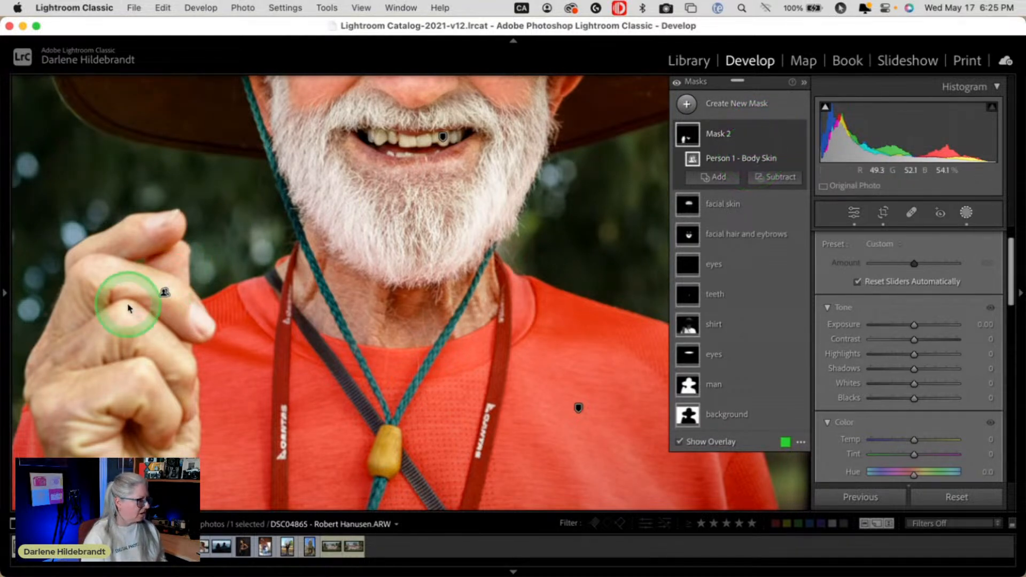
drag(913, 355, 910, 327)
click(913, 327)
click(769, 135)
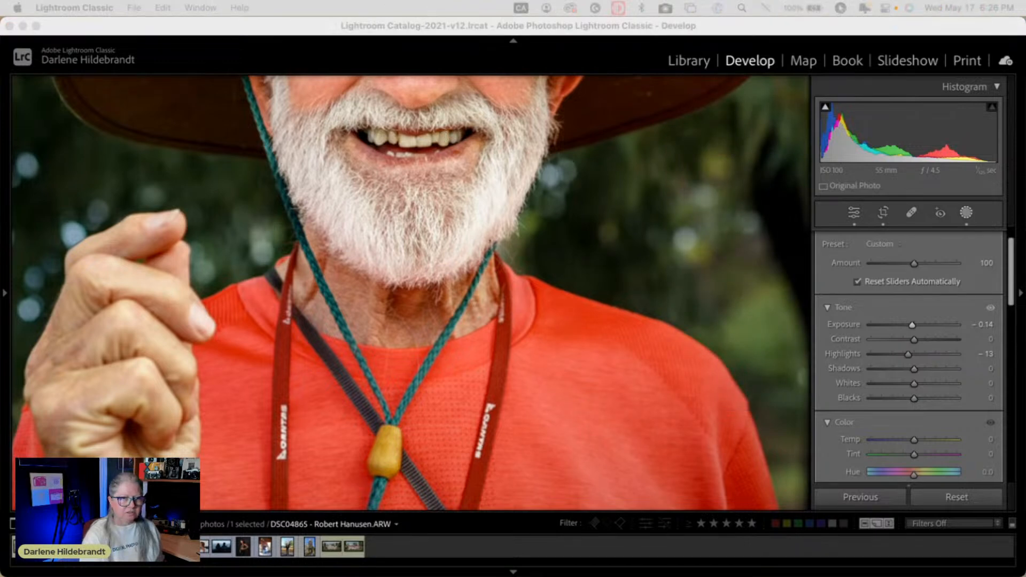
key(super+Tab)
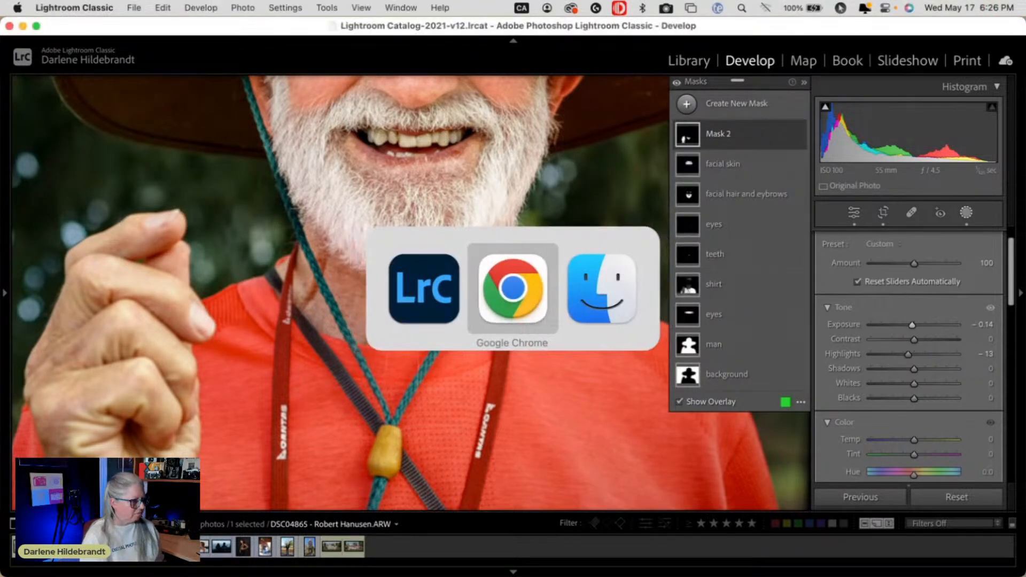
key(super+Tab)
key(super+Tab)
key(super+Tab)
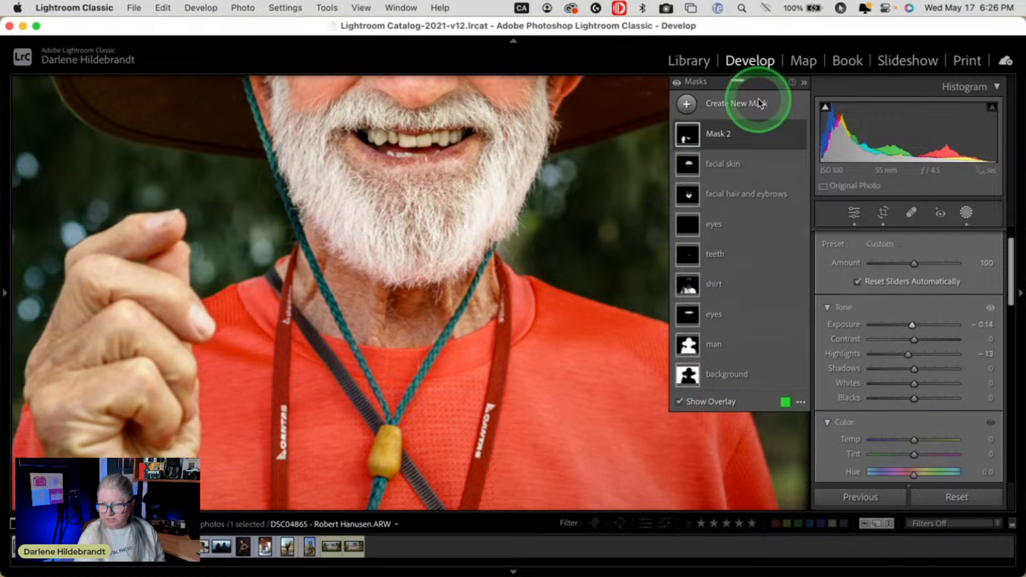
Check the body skin mask's overlay and compare the photo with that mask hidden and shown
key(o)
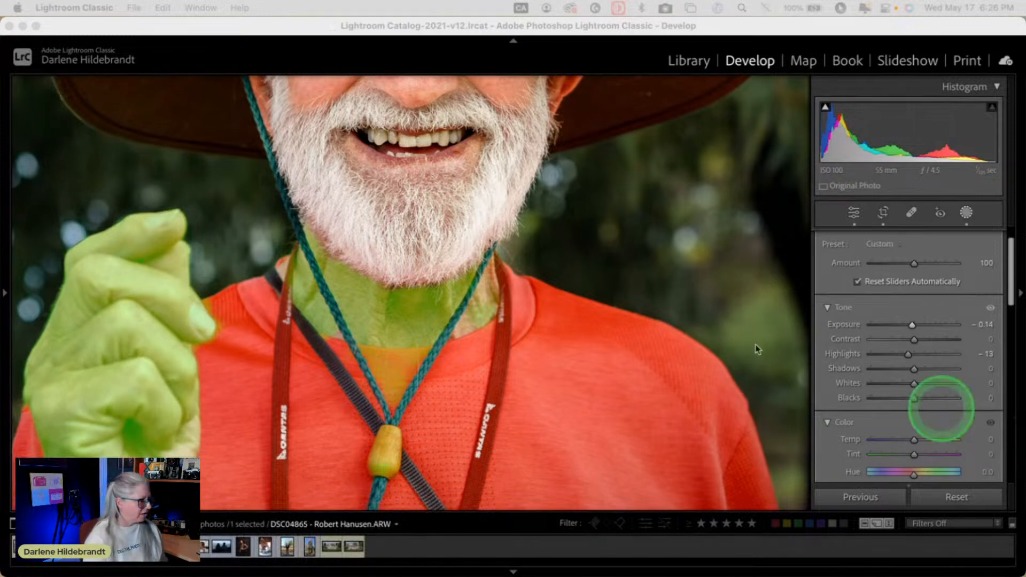
click(821, 289)
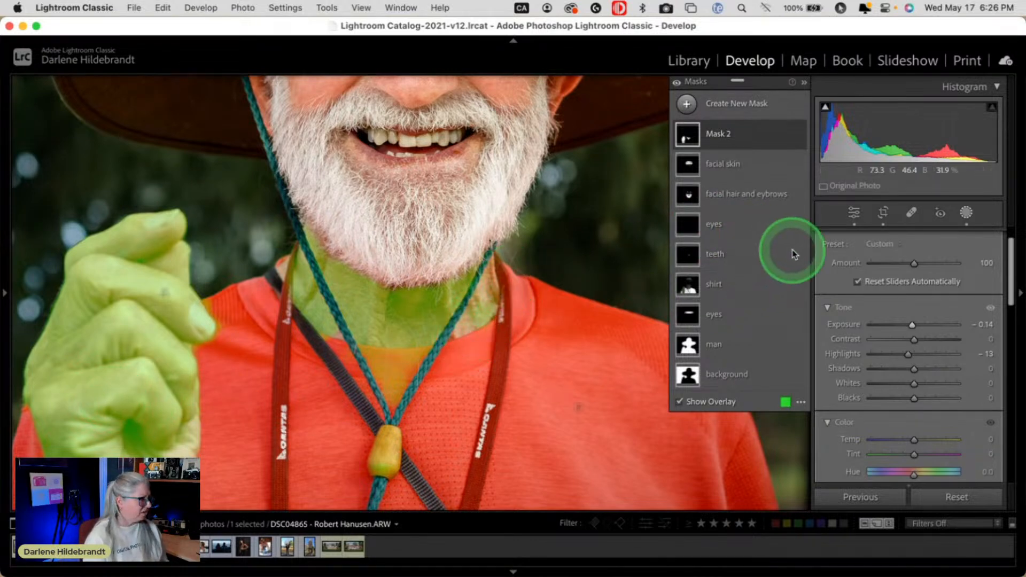
key(o)
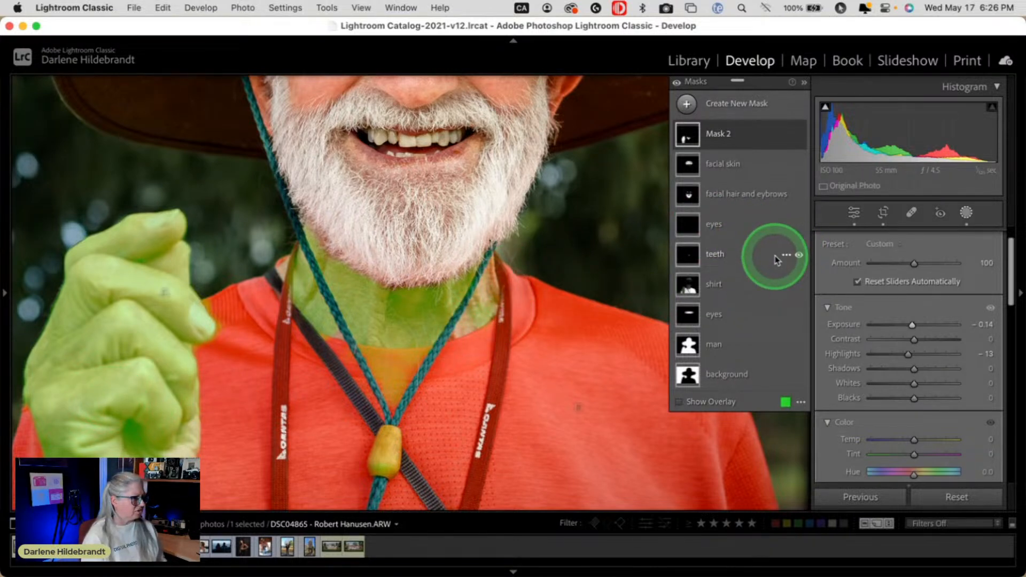
click(764, 142)
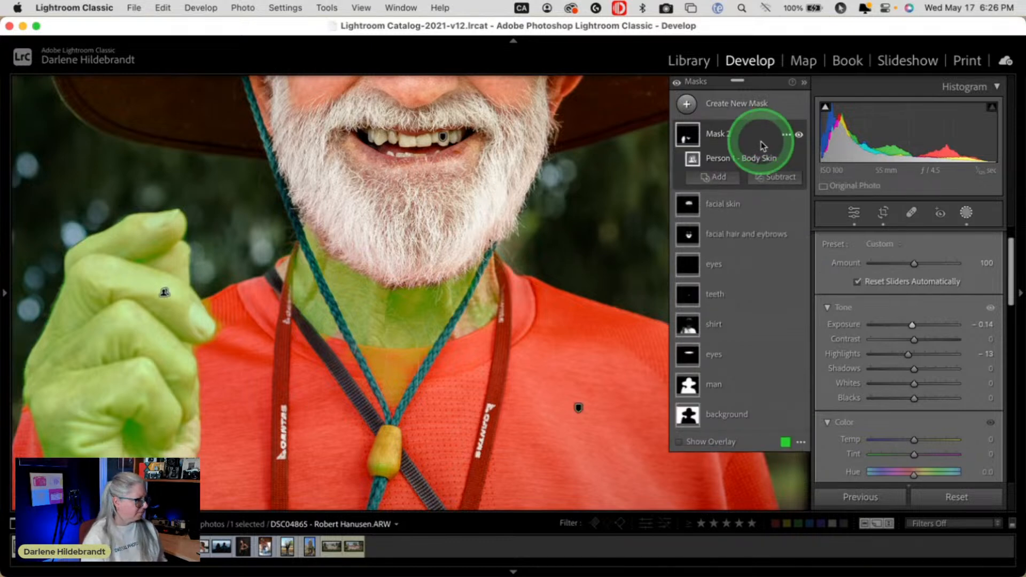
click(756, 144)
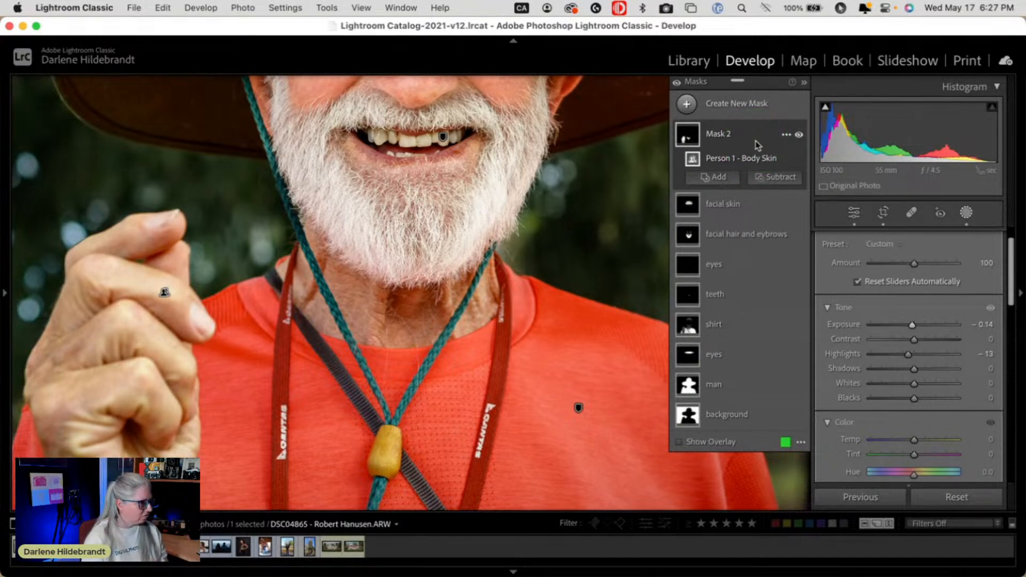
click(799, 135)
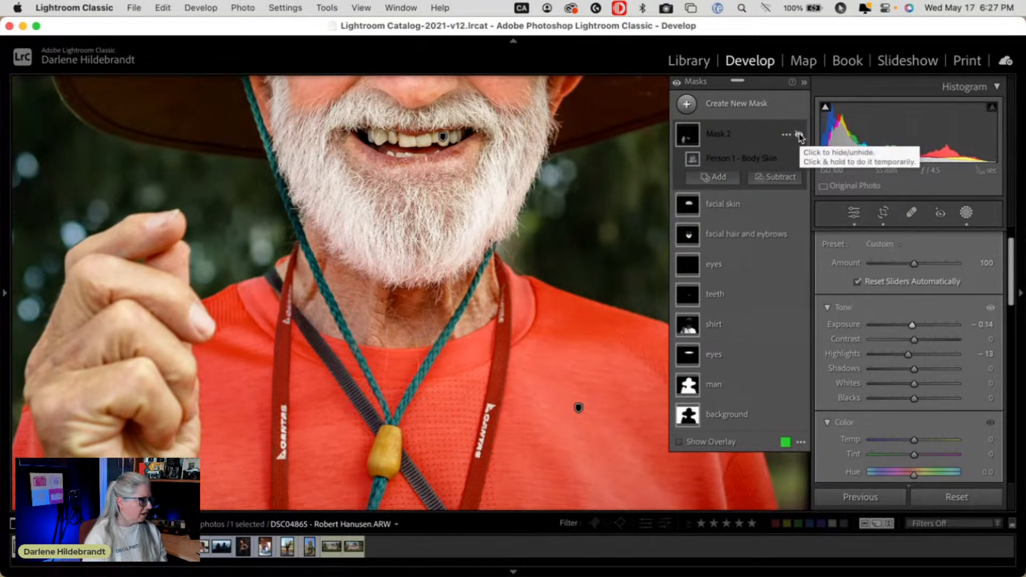
click(799, 135)
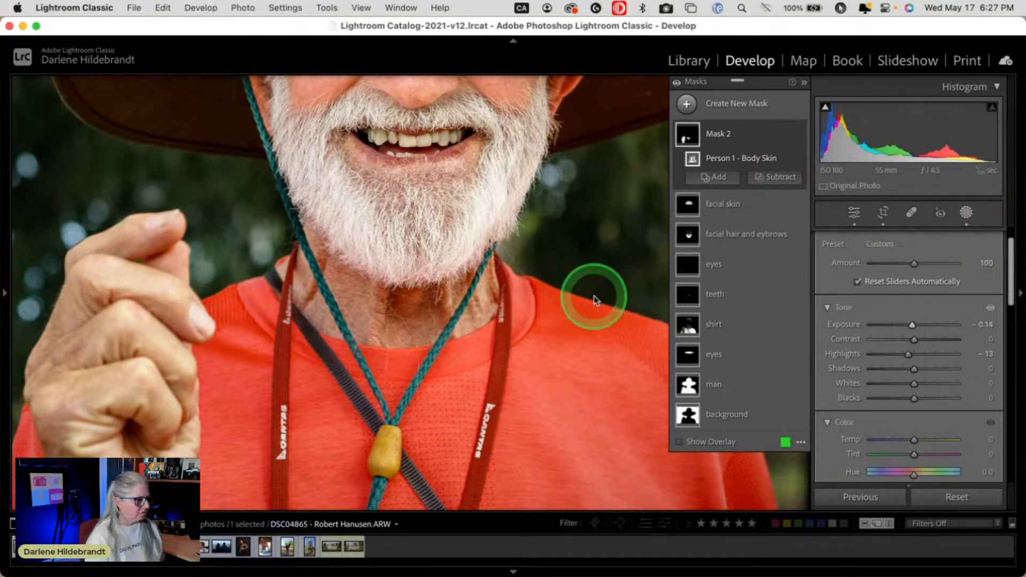
Leave masking, view the whole portrait and compare the edited version with the original
click(662, 368)
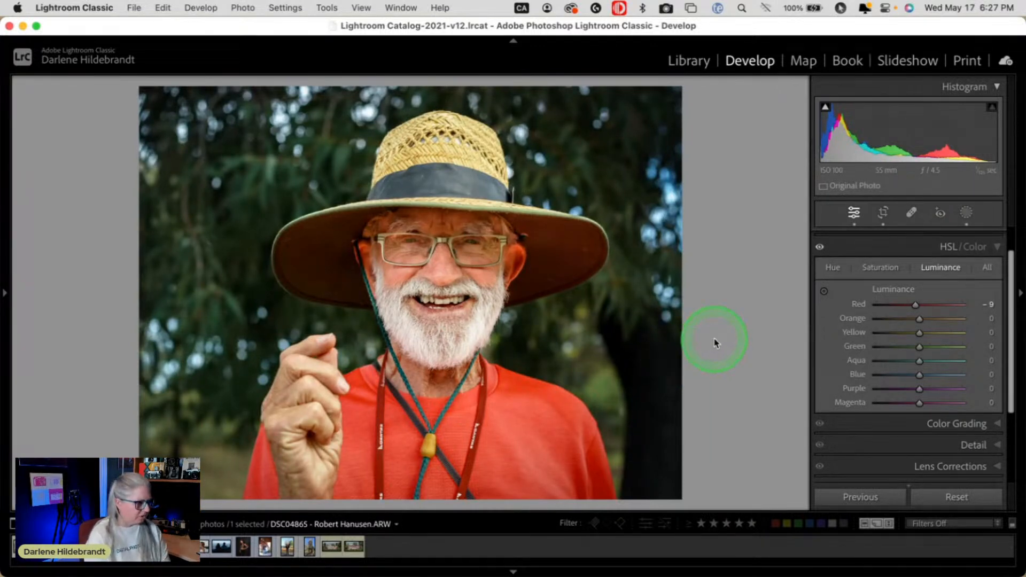
key(backslash)
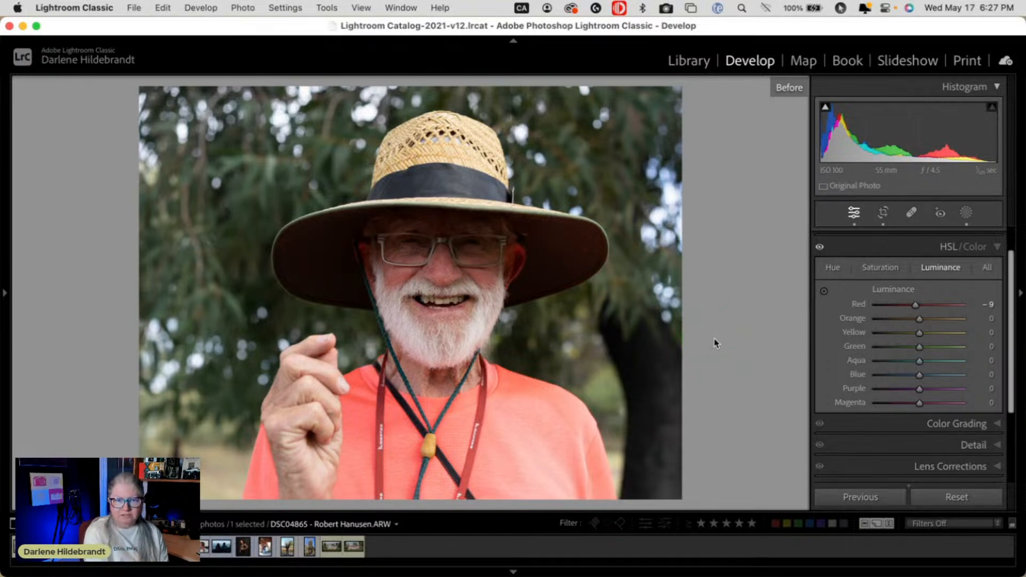
key(backslash)
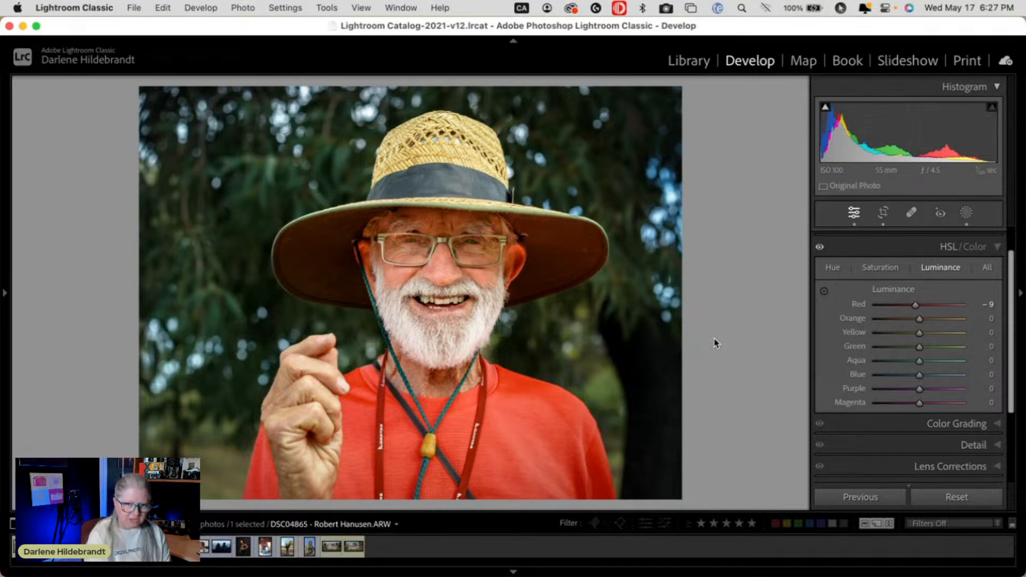
key(backslash)
key(backslash)
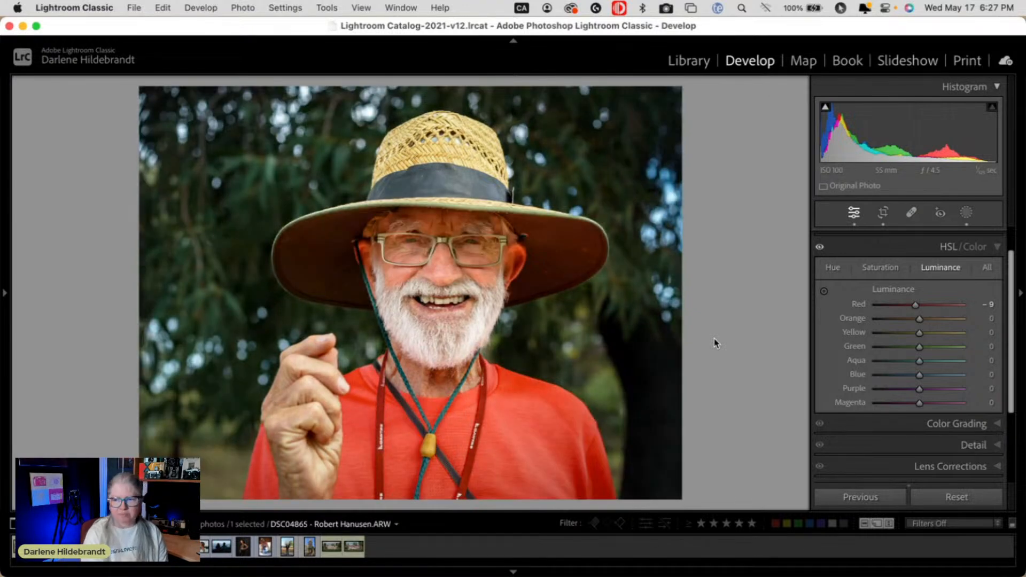
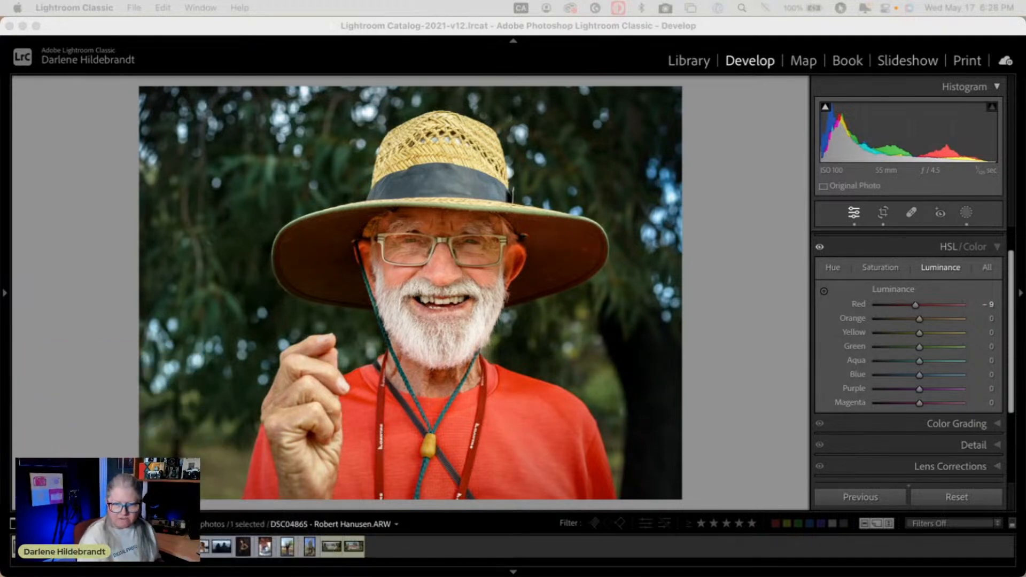
Show the develop presets beside the portrait and preview "Darken background - lighten subject" on it
click(733, 323)
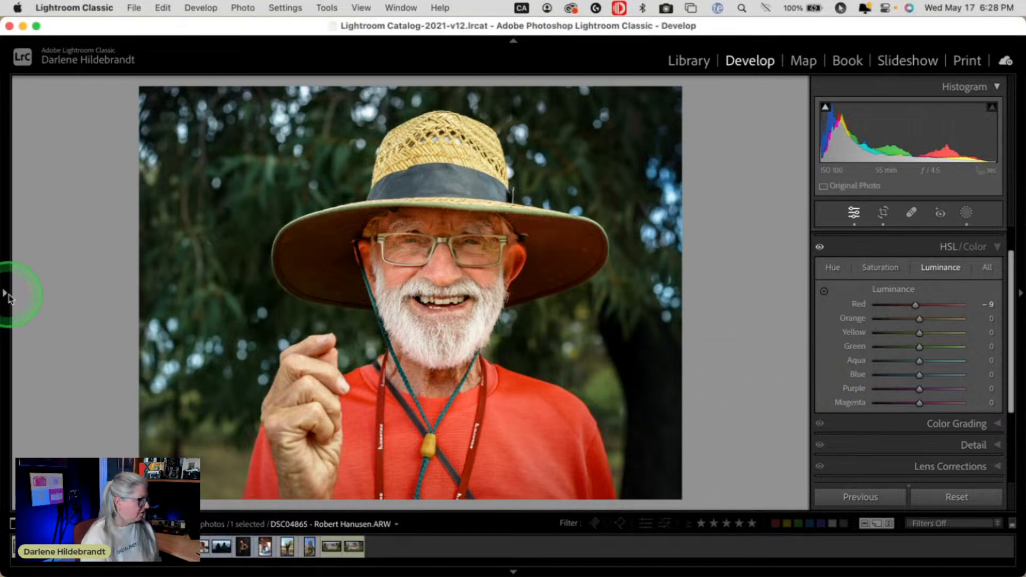
click(3, 319)
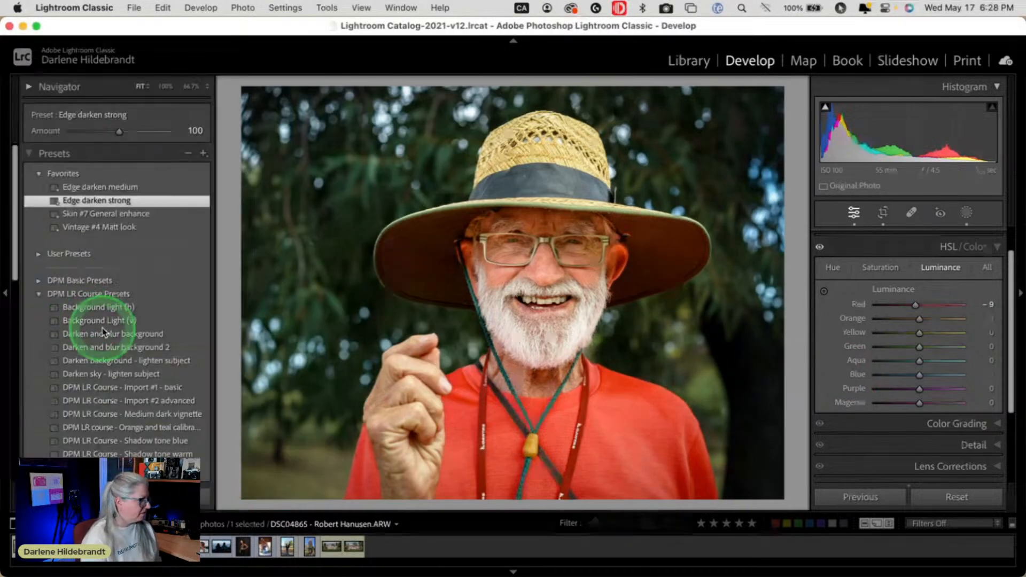
click(124, 366)
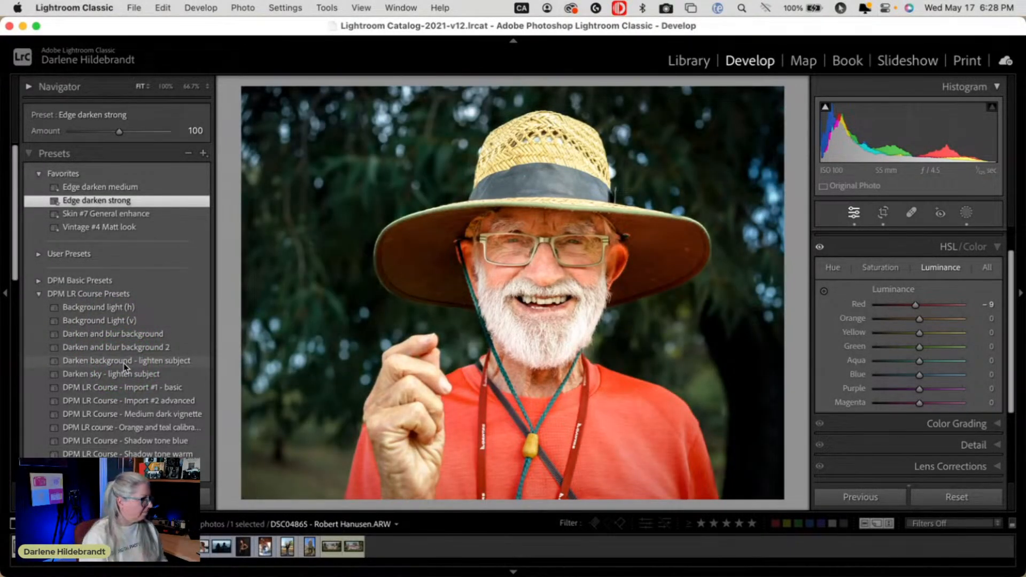
Show the People folder's grid in the Library without side panels and give the straw-hat portrait a red color label
click(117, 275)
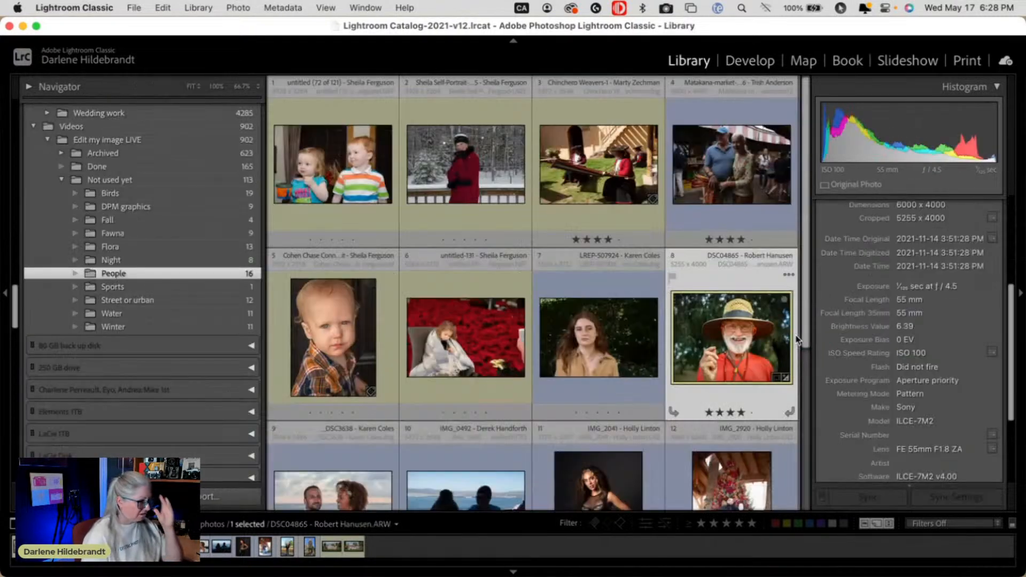
click(786, 330)
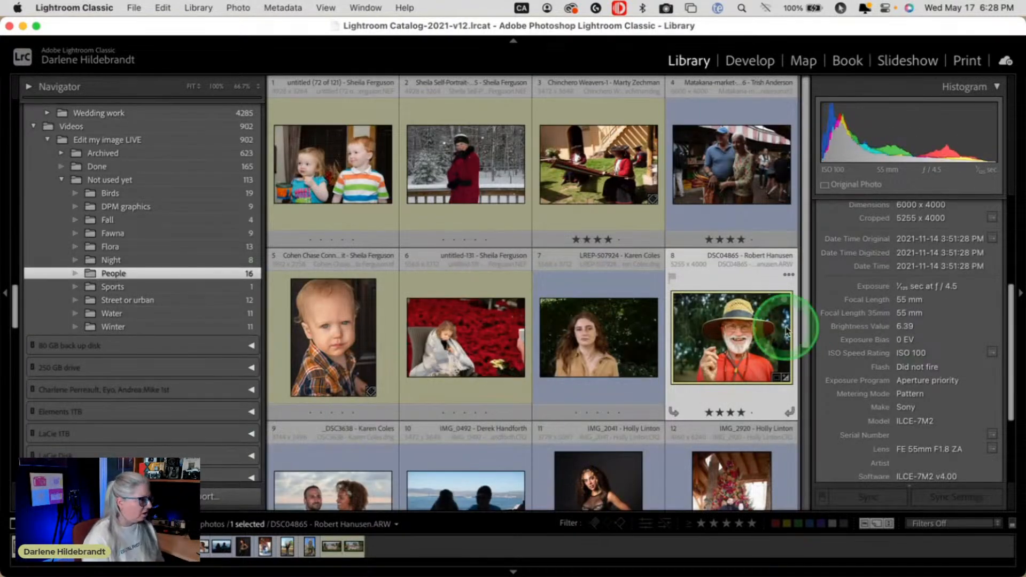
key(Tab)
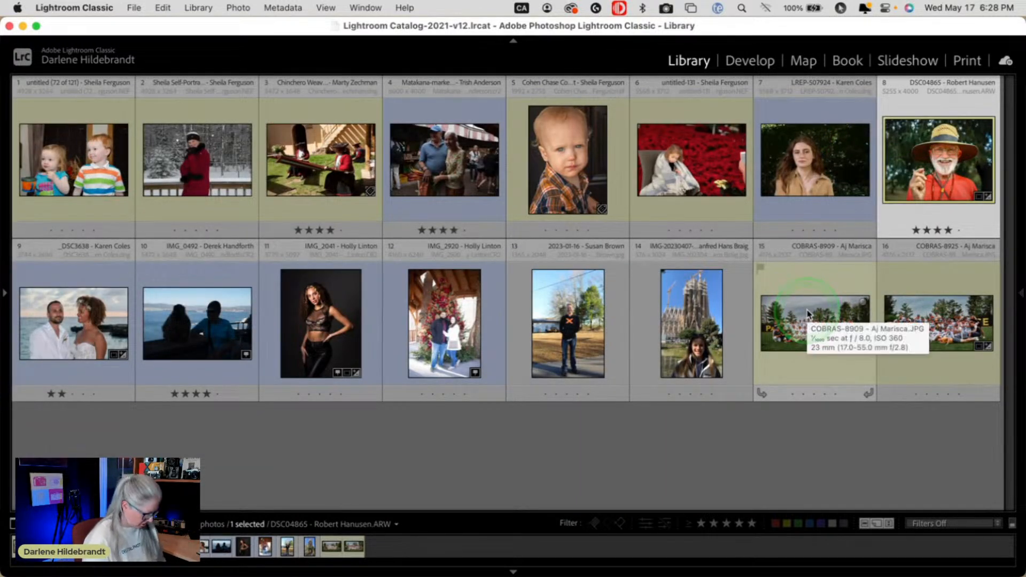
key(6)
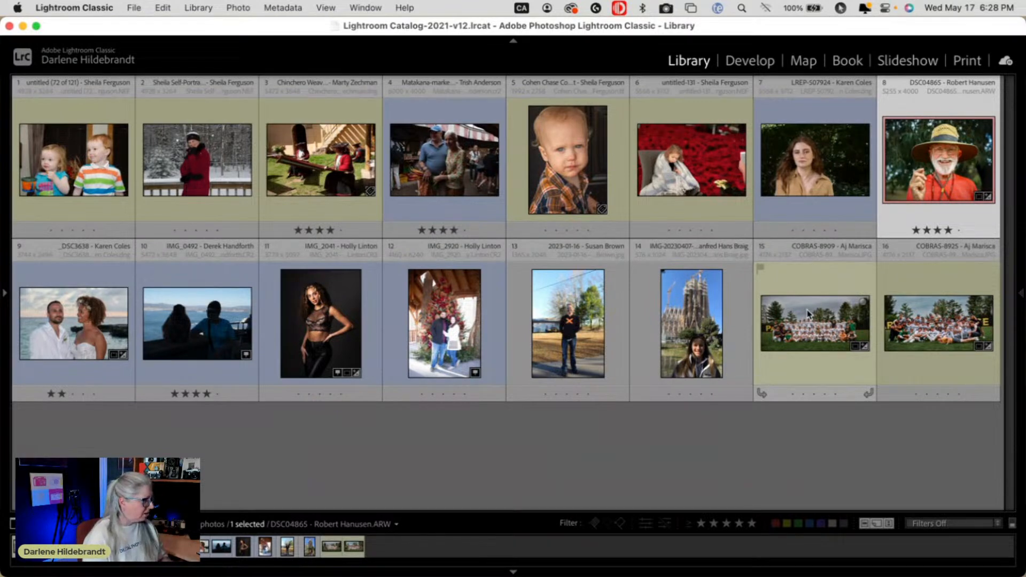
Open the beach wedding couple photo in Develop, show its Basic settings and compare the edit with the original
click(45, 310)
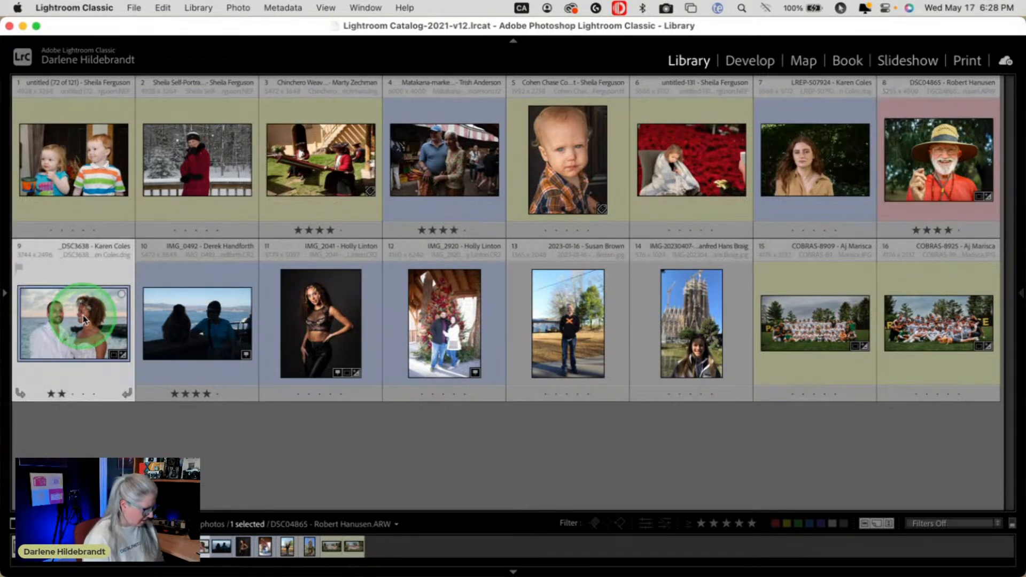
key(d)
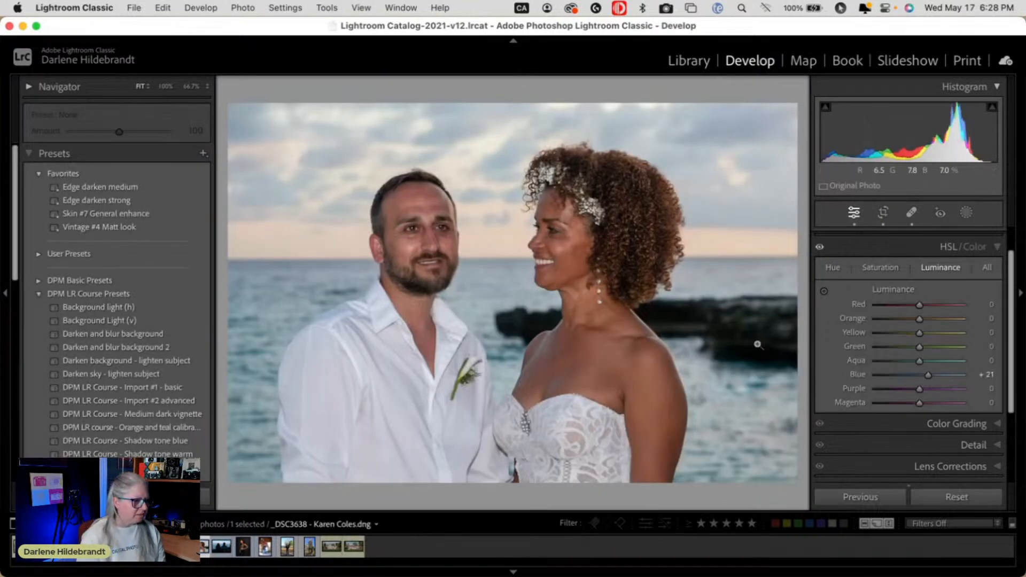
scroll(939, 320, up, 2)
click(978, 237)
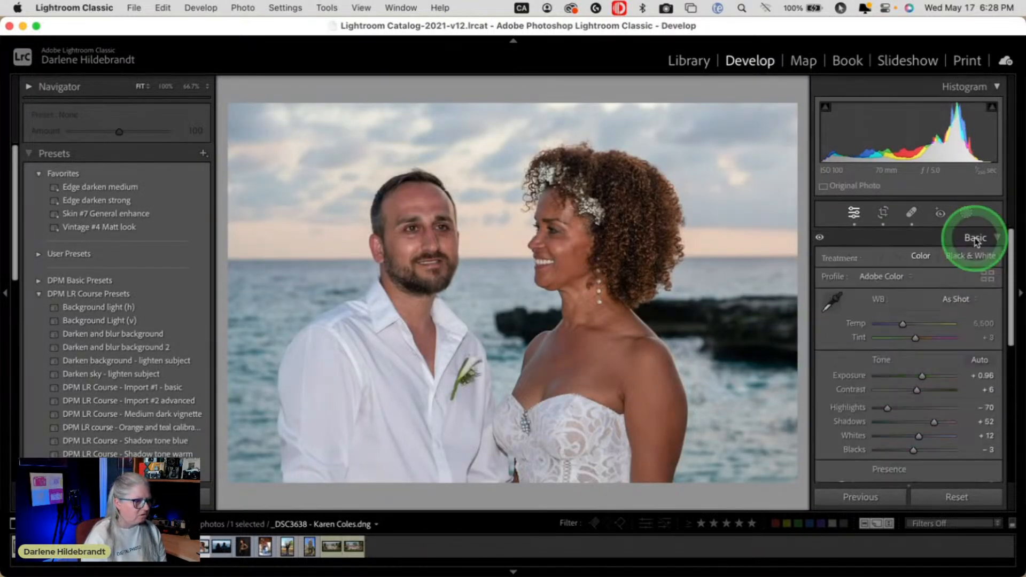
key(backslash)
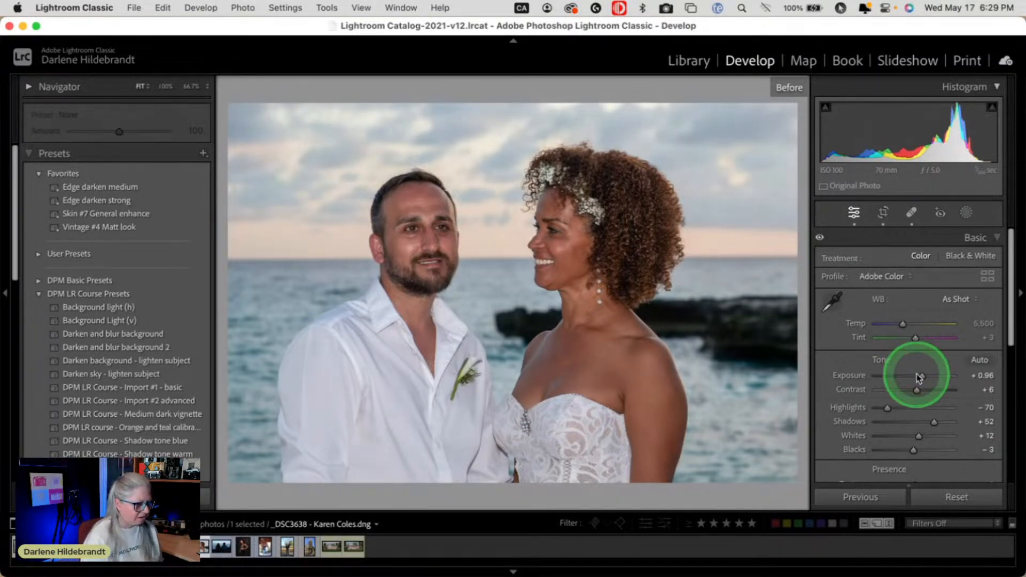
key(backslash)
key(backslash)
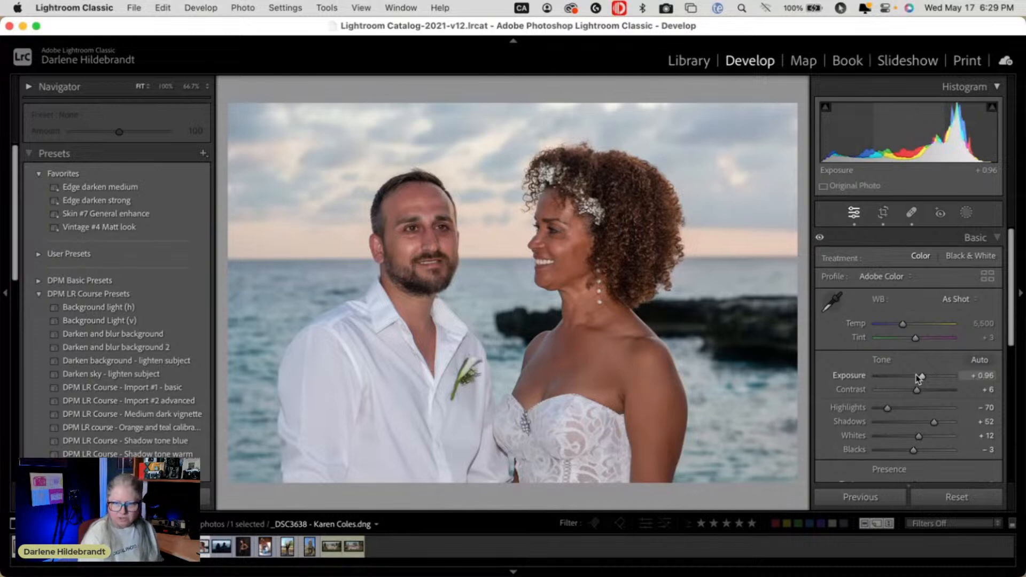
Find and switch to Luminar Neo
key(super+space)
text(luminar)
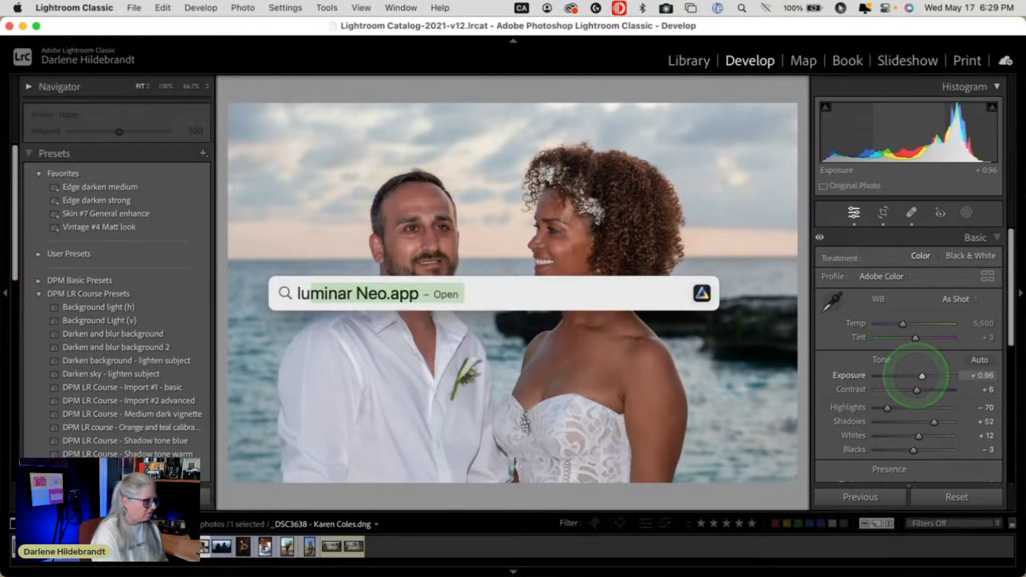
key(Return)
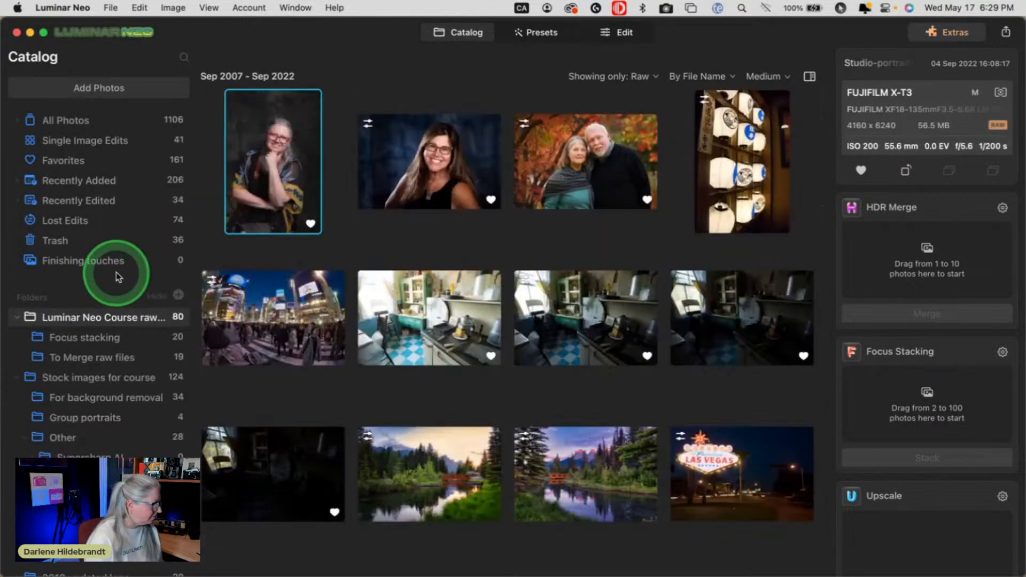
Find the beach wedding couple photo within the Not used yet folder and open it for editing
scroll(118, 277, down, 8)
scroll(116, 277, down, 10)
scroll(118, 276, down, 1)
click(18, 395)
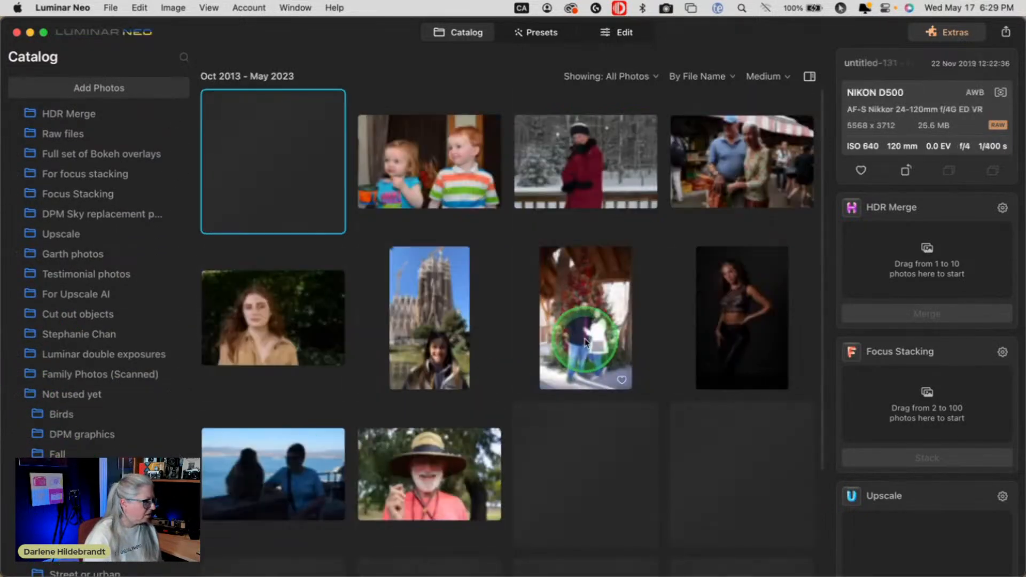
click(621, 381)
scroll(650, 302, down, 3)
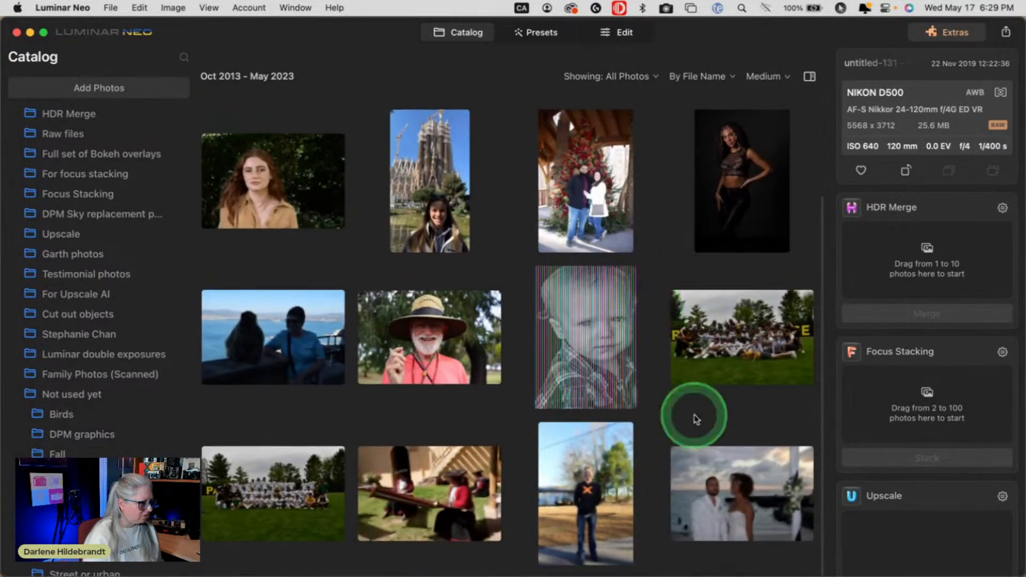
click(710, 483)
click(626, 50)
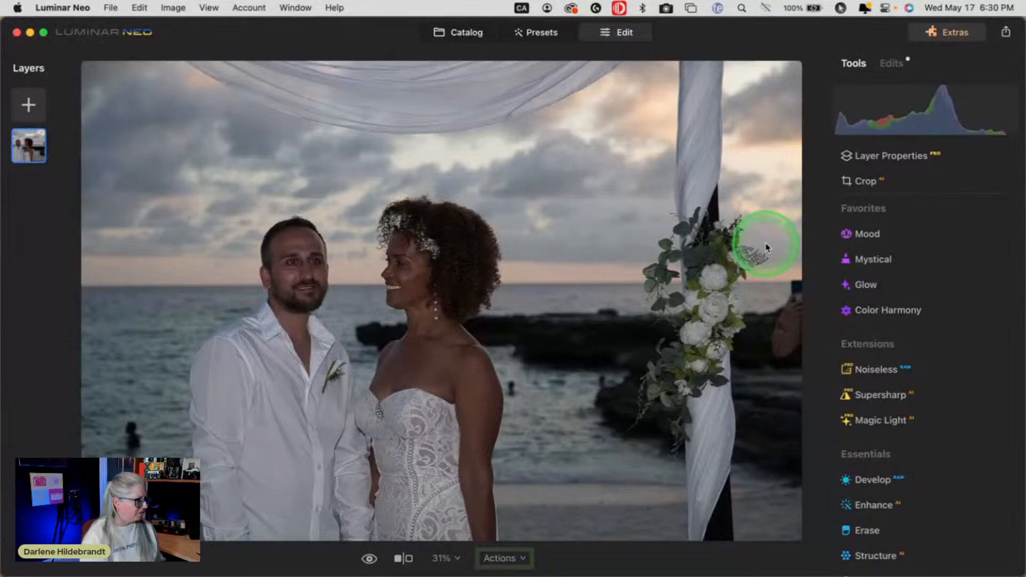
Compare the photo with its Lightroom Classic version and check its existing edits and available actions in Luminar Neo
key(super+Tab)
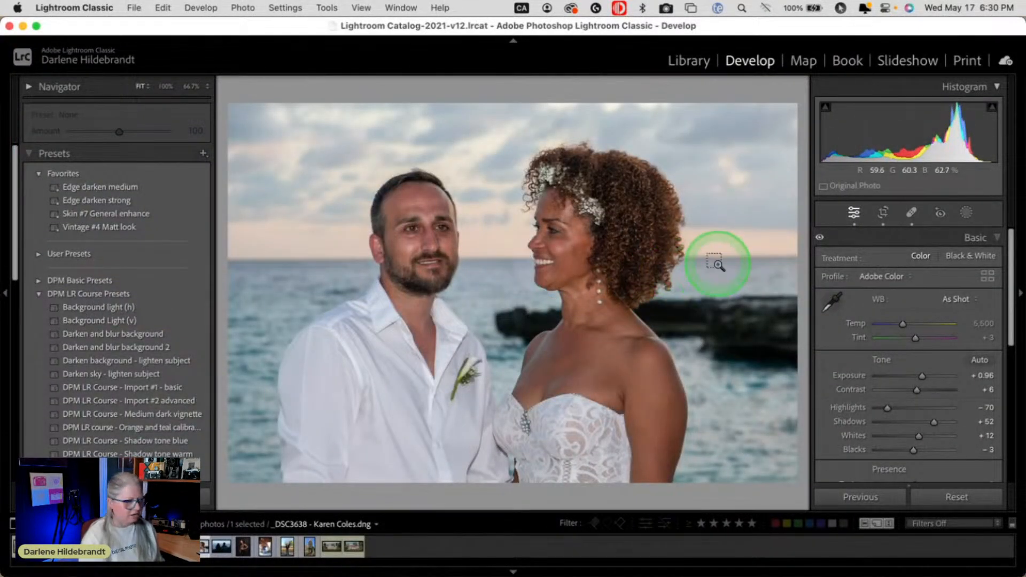
key(super+Tab)
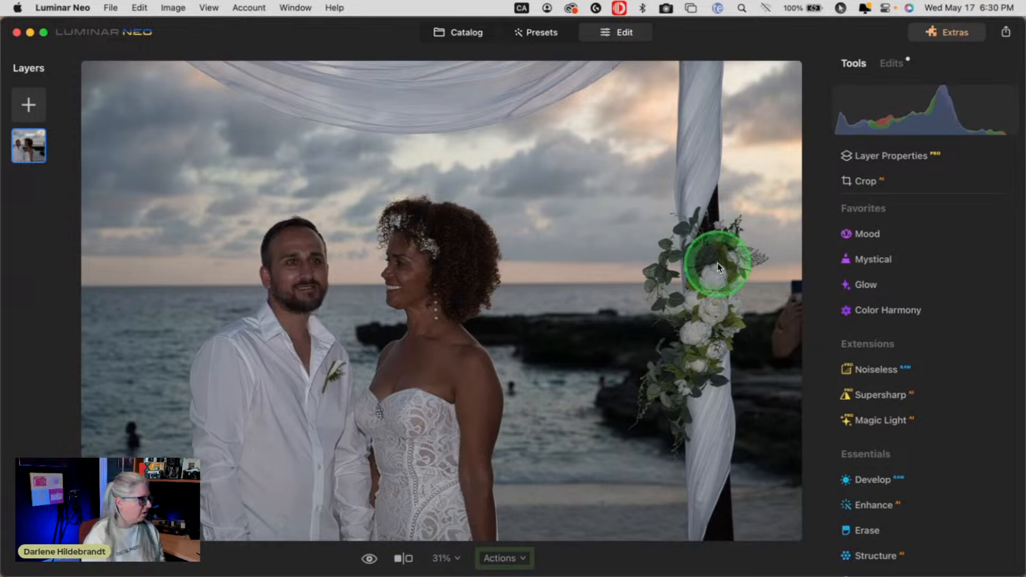
click(921, 180)
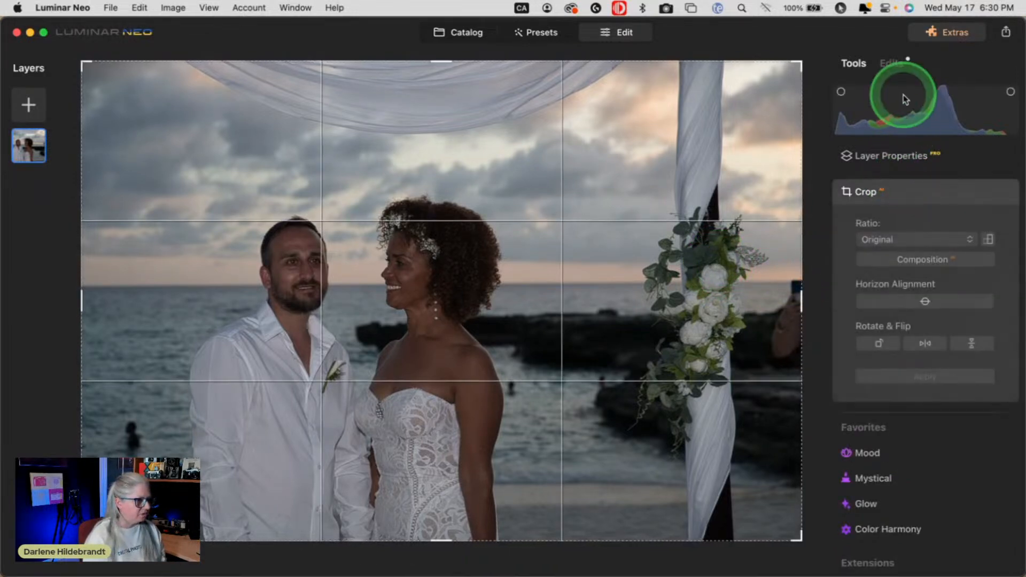
click(899, 64)
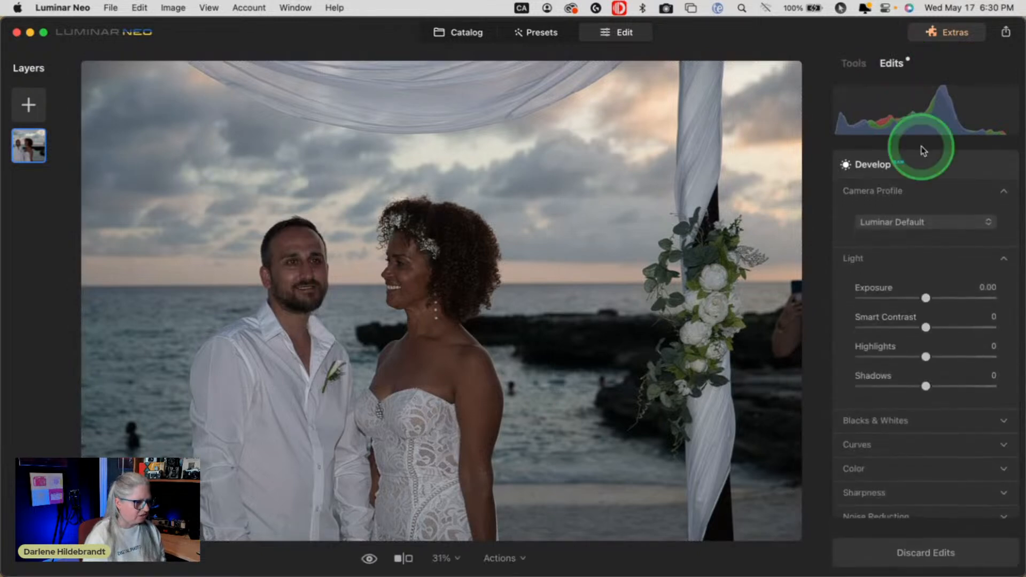
scroll(927, 293, down, 5)
click(915, 548)
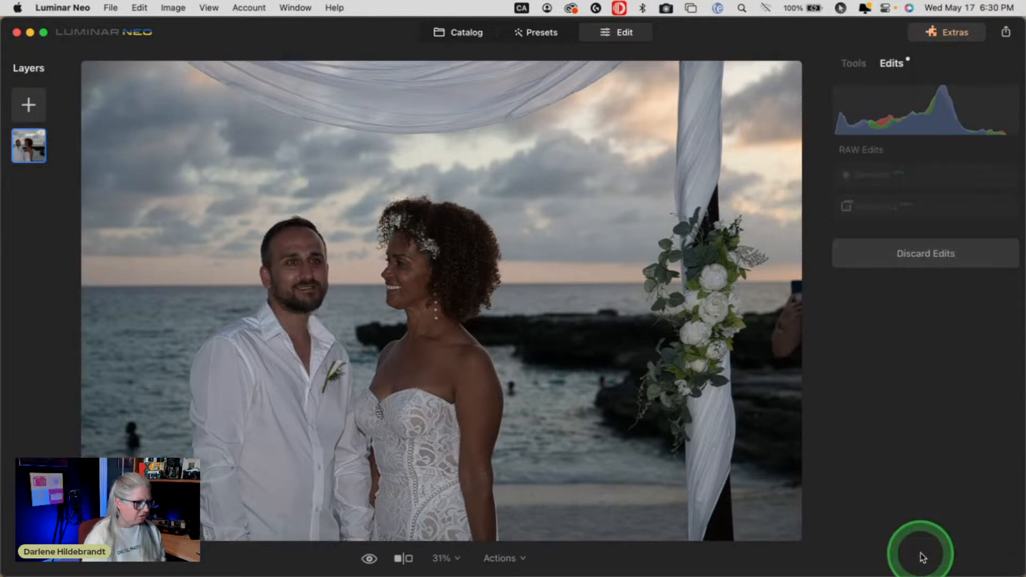
click(855, 64)
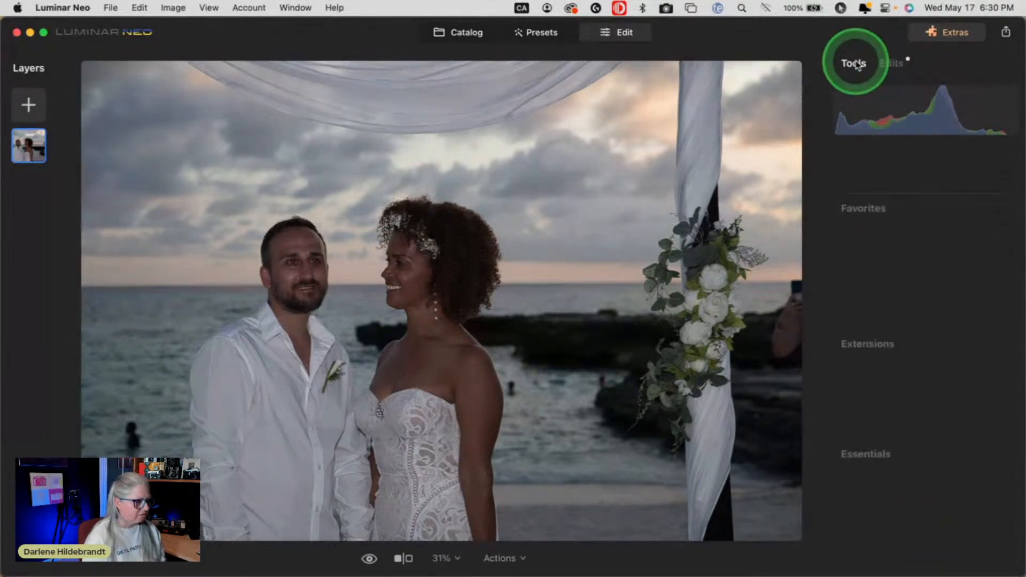
click(860, 213)
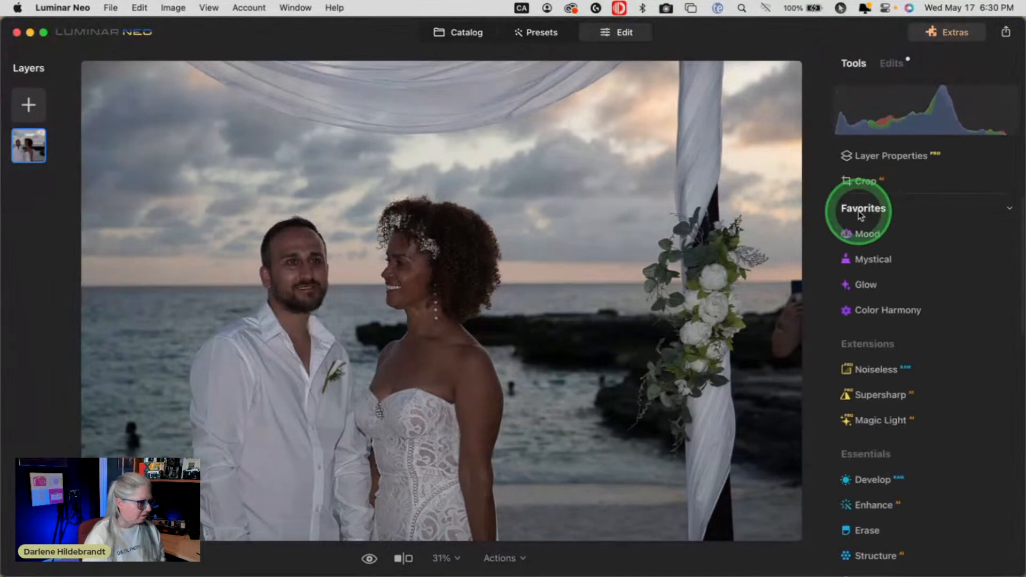
click(504, 557)
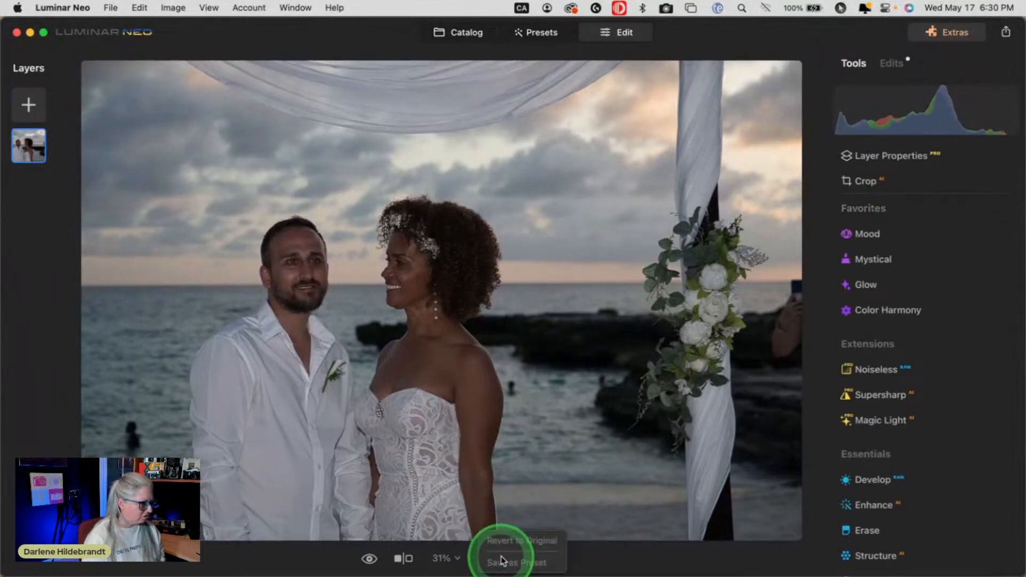
click(832, 59)
Crop the wedding photo at the original ratio with AI Composition and shift the image up within the crop frame
click(907, 181)
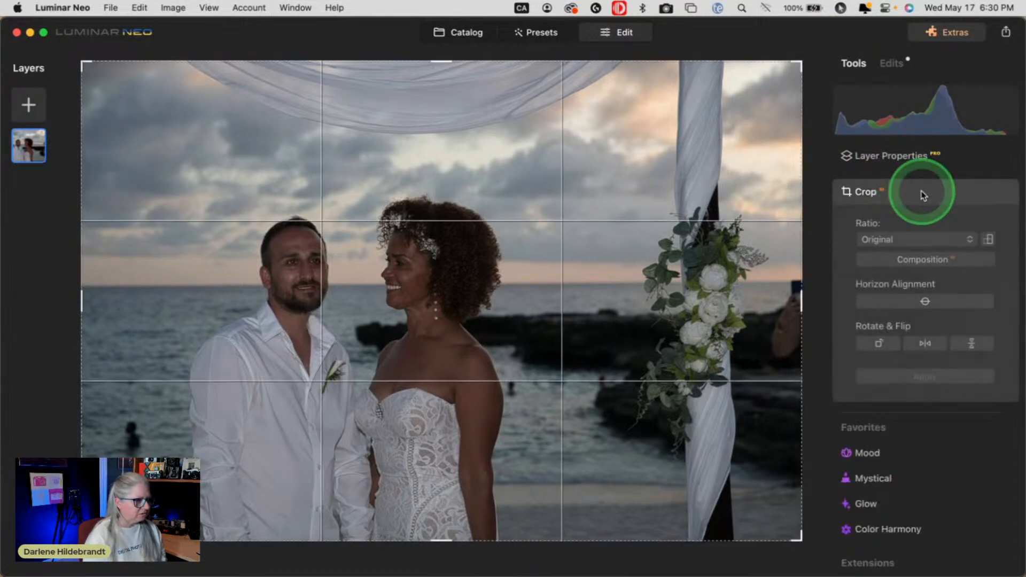
click(922, 260)
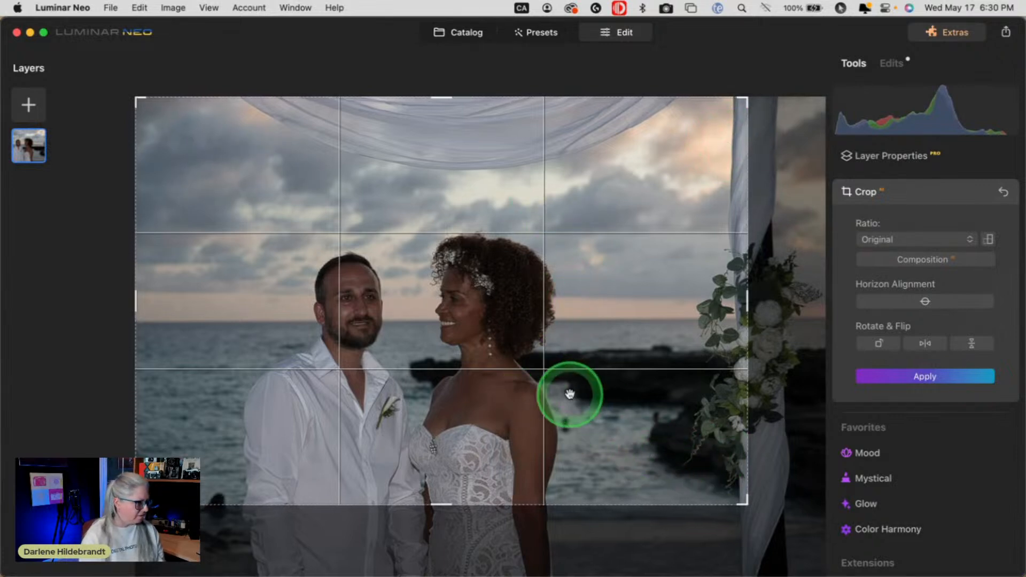
drag(561, 408, 561, 308)
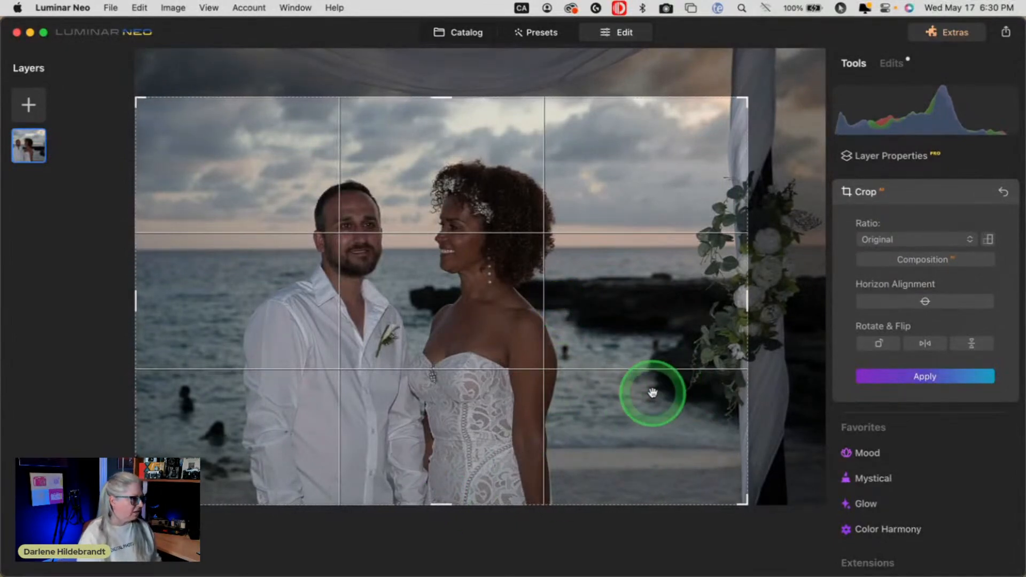
Check the Lightroom Classic version of the wedding photo to compare its crop, and return to Luminar Neo
key(super+Tab)
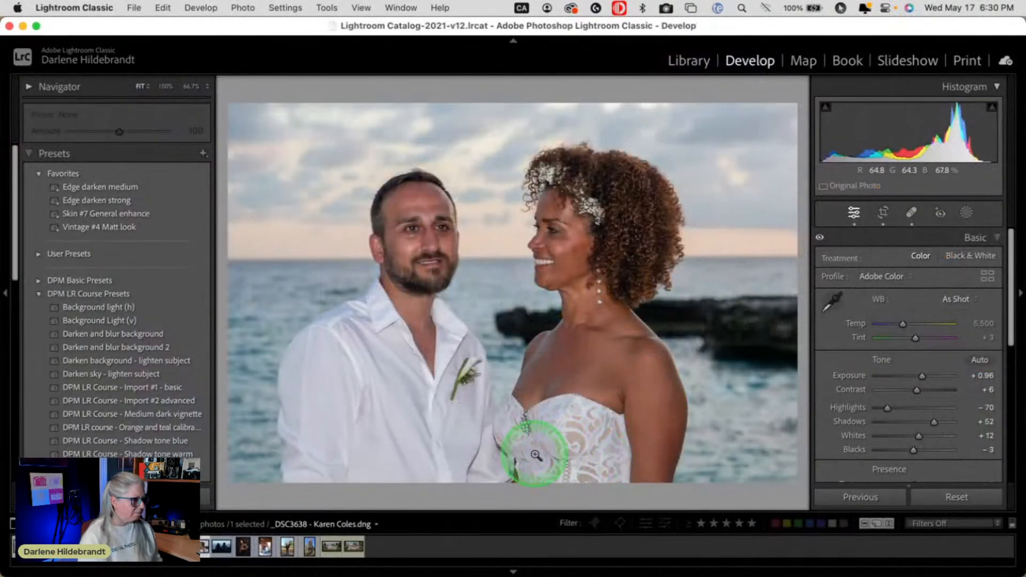
key(super+Tab)
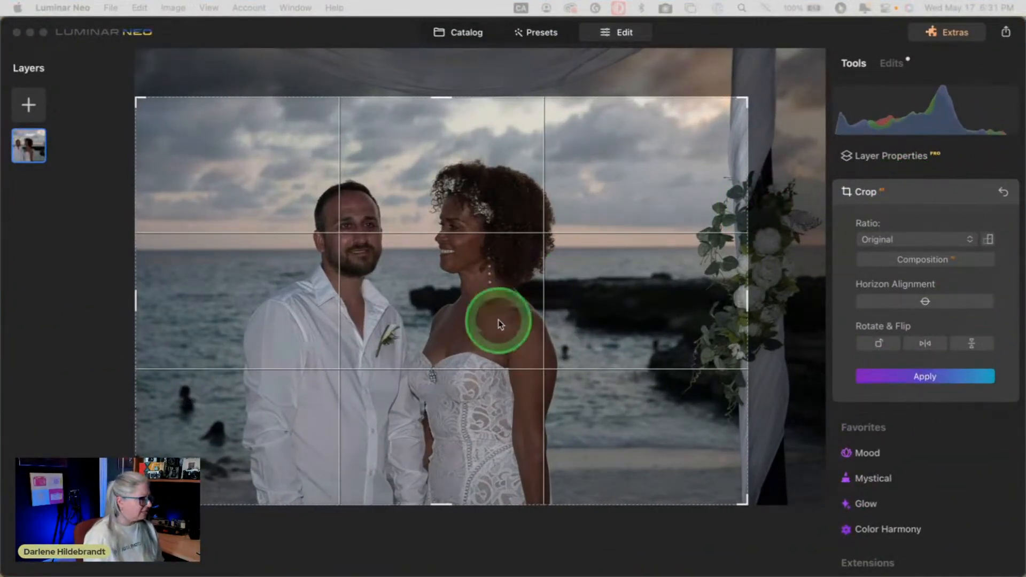
click(482, 362)
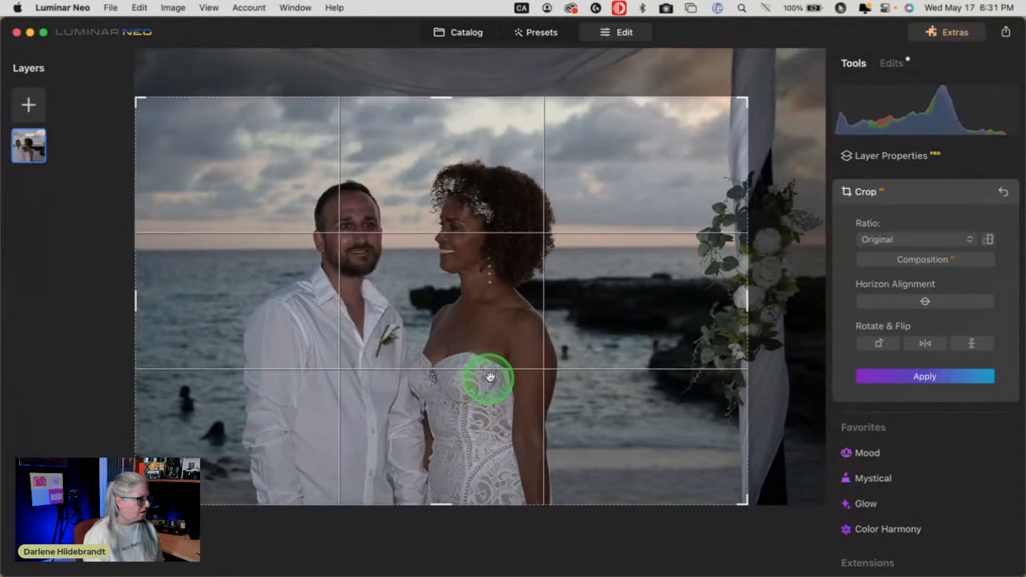
Try a tighter crop with the couple lower in the frame and part of the draped fabric above them, and apply it
drag(487, 294, 499, 410)
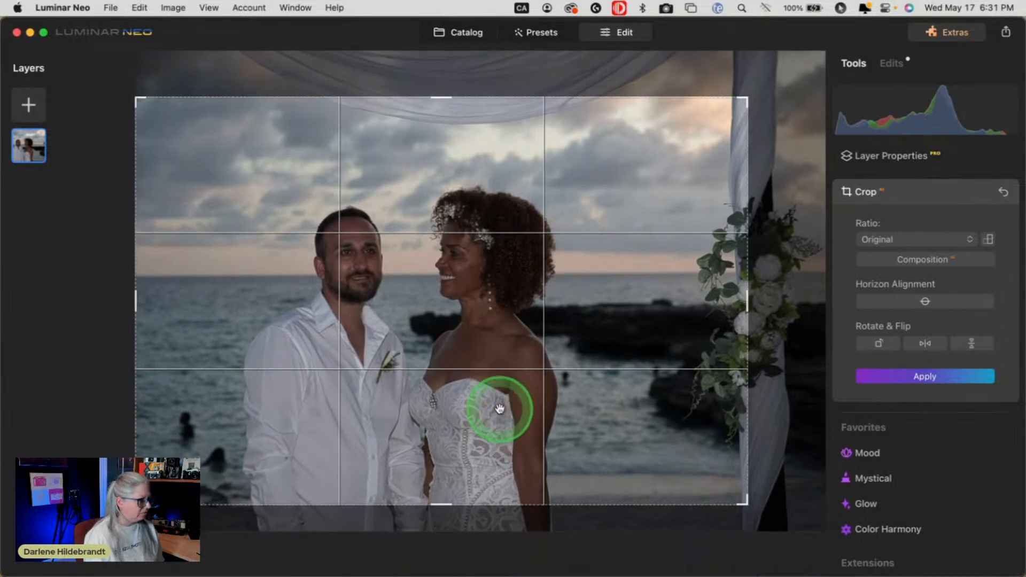
click(437, 285)
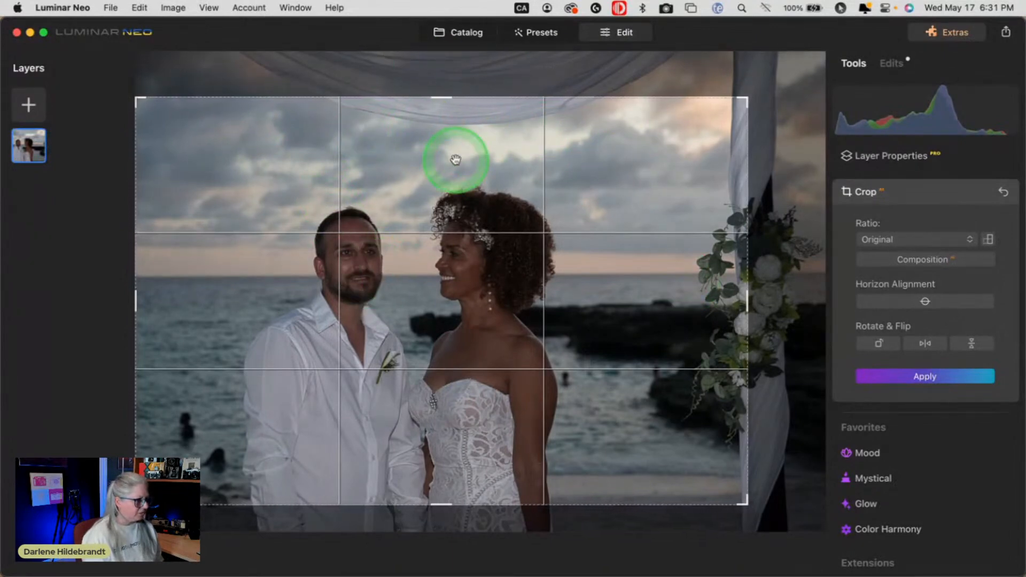
drag(452, 160, 454, 261)
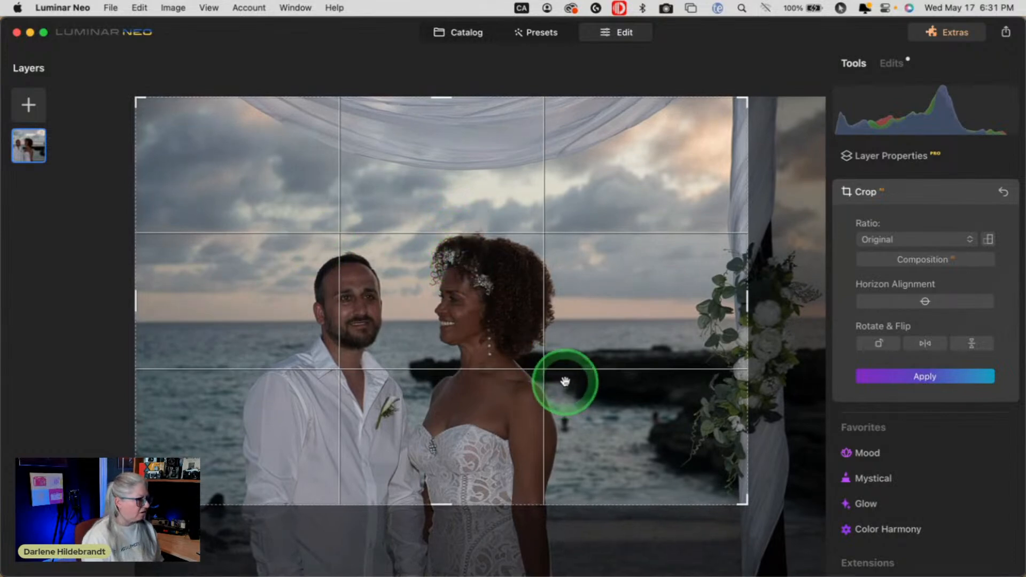
drag(747, 97, 699, 130)
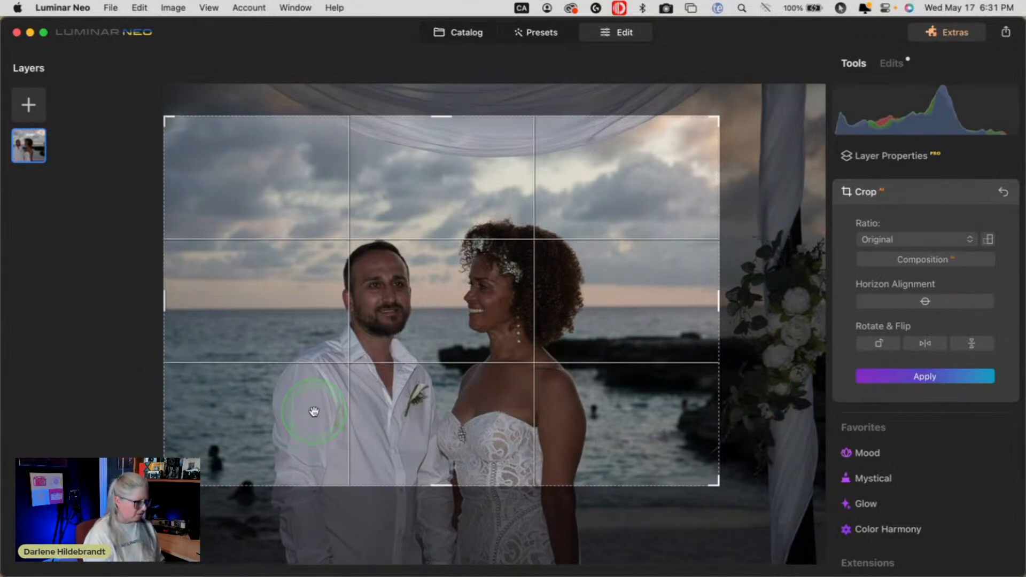
key(Return)
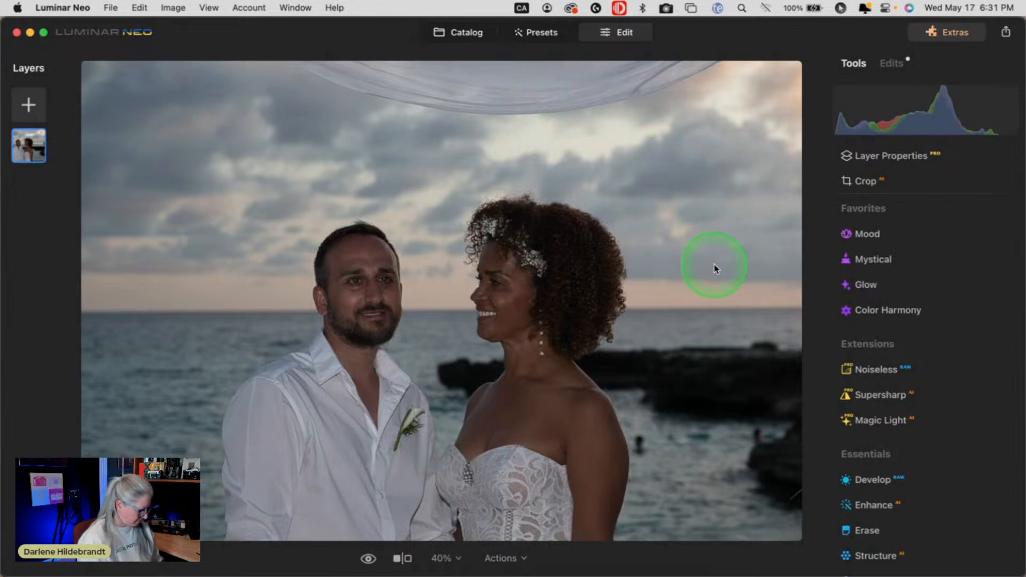
Reset the crop and recrop the photo tighter around the couple, keeping the overhead drapery and part of the flower-covered post in frame
click(951, 190)
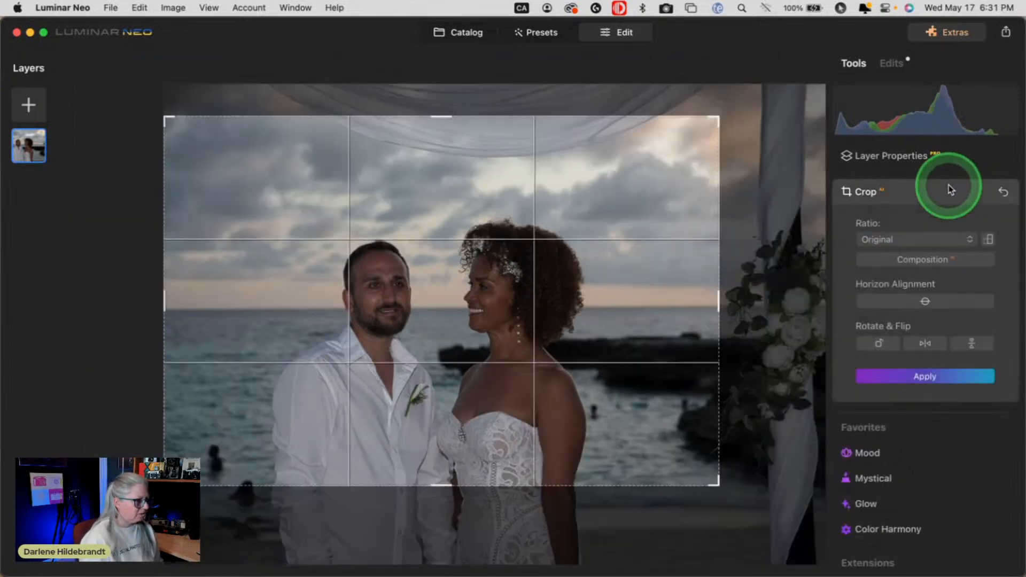
click(1002, 195)
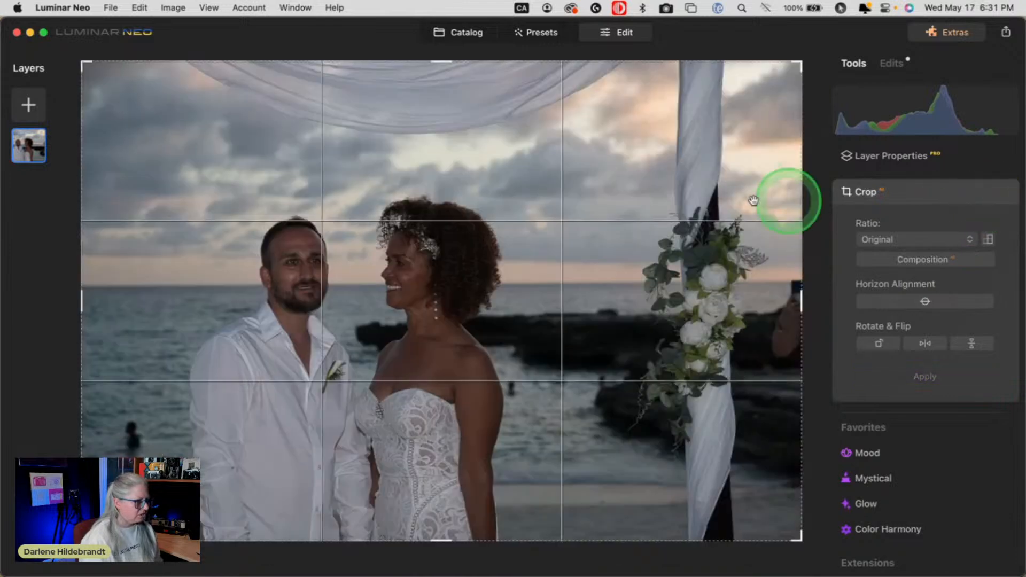
drag(800, 63, 717, 104)
drag(548, 177, 522, 184)
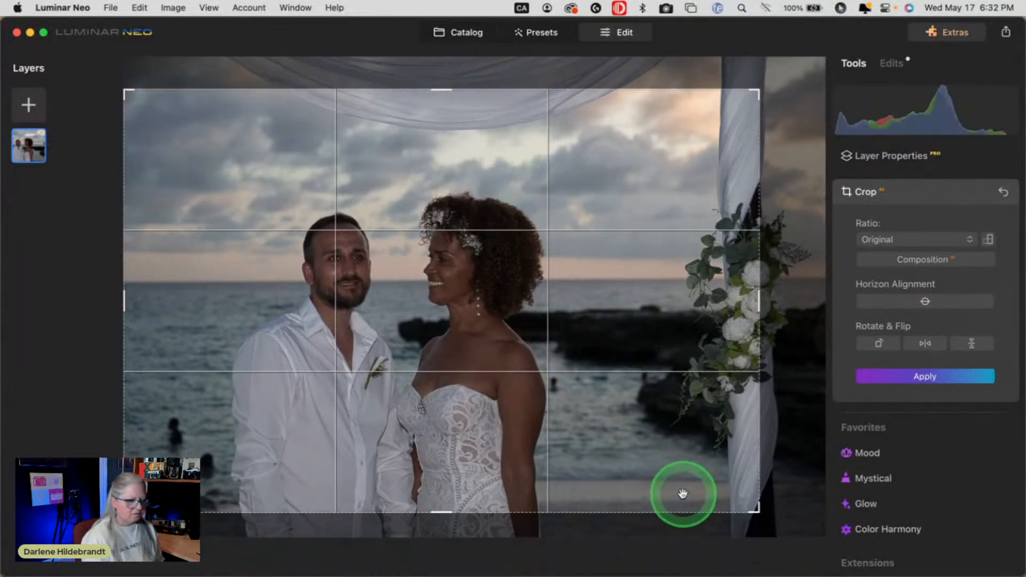
drag(468, 364, 466, 396)
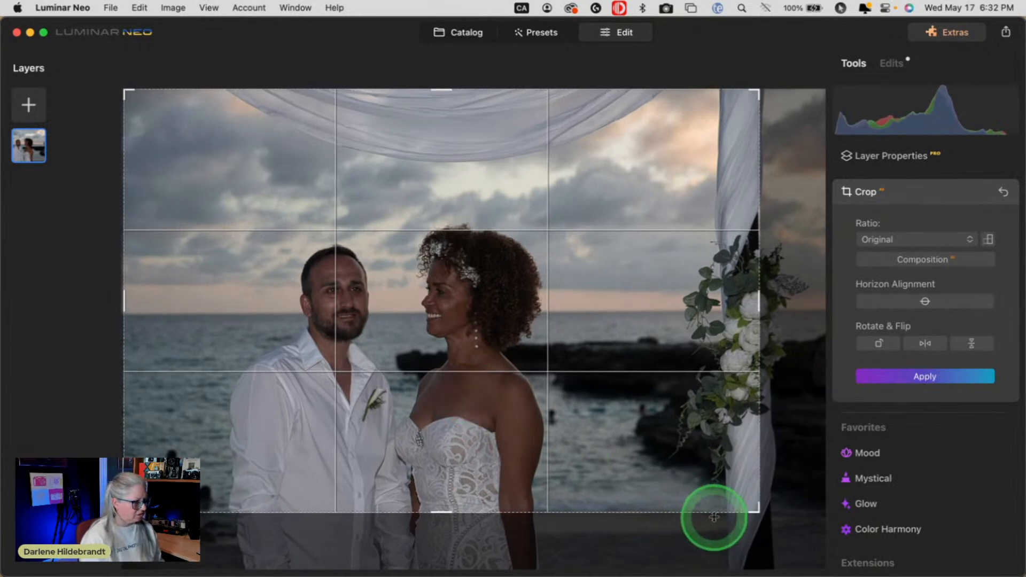
drag(753, 508, 720, 482)
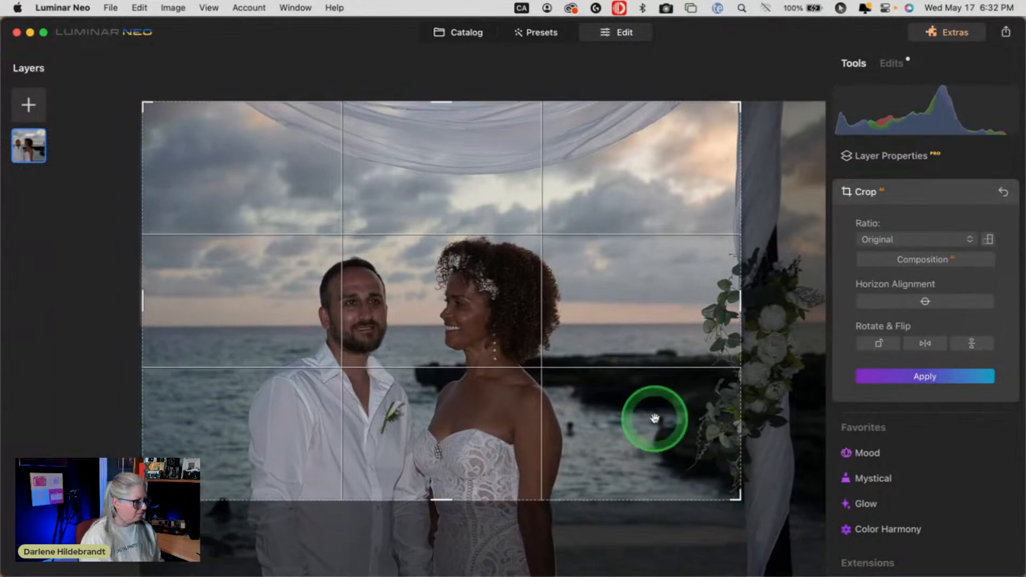
drag(559, 374, 526, 376)
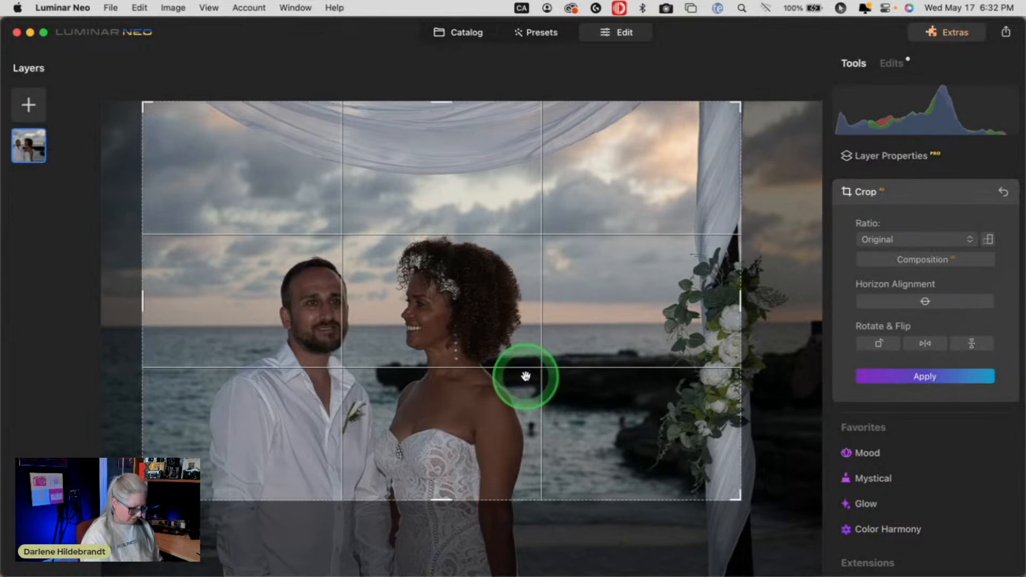
key(Return)
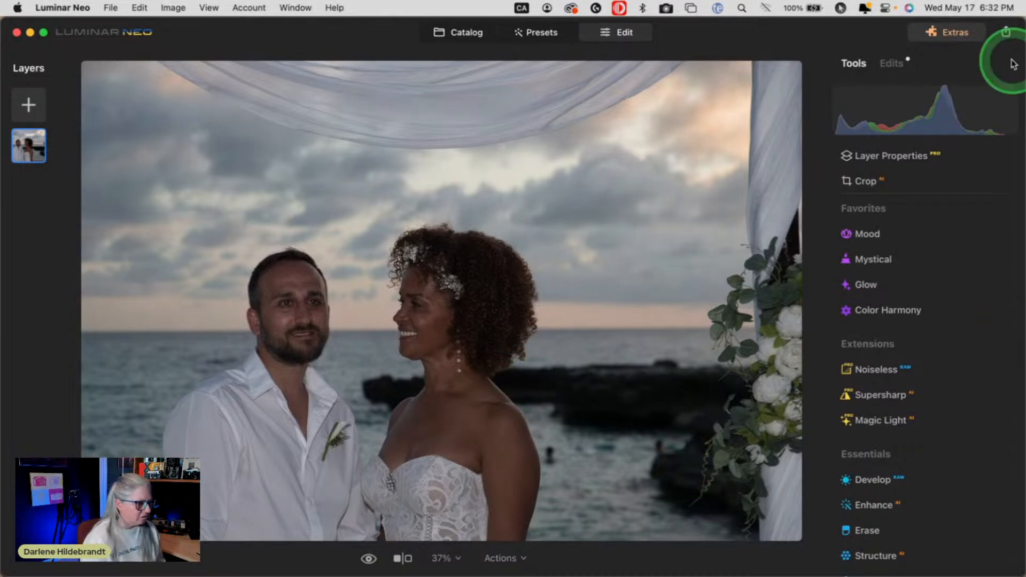
Reopen the crop, shift the image slightly to the right within the frame, and apply the adjustment
click(904, 183)
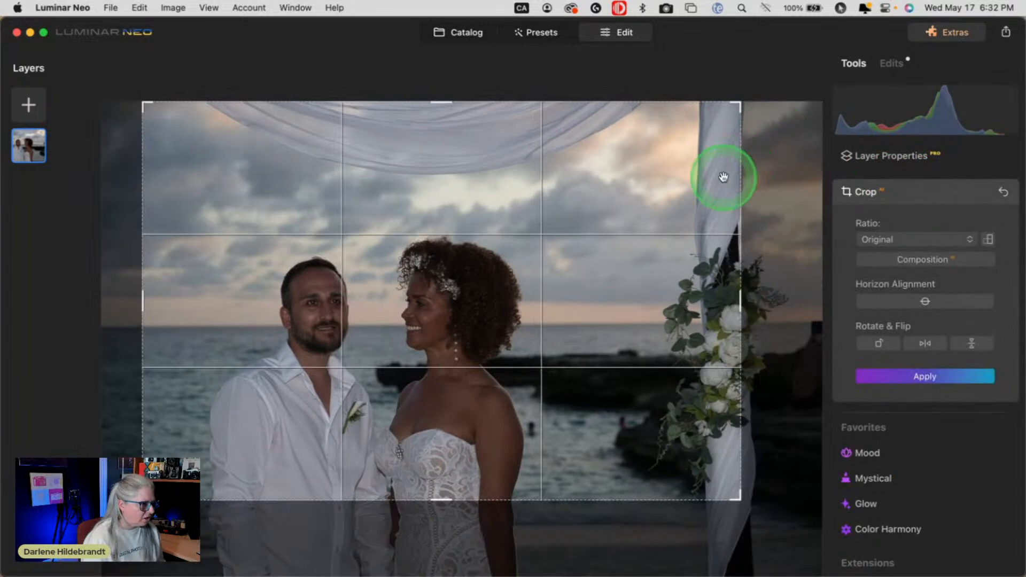
drag(680, 171, 691, 177)
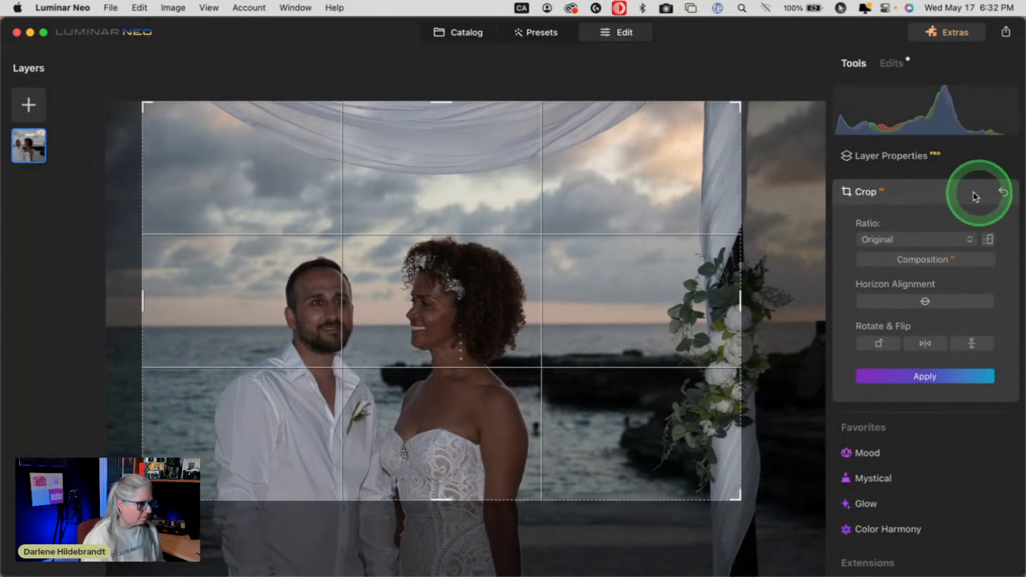
click(921, 195)
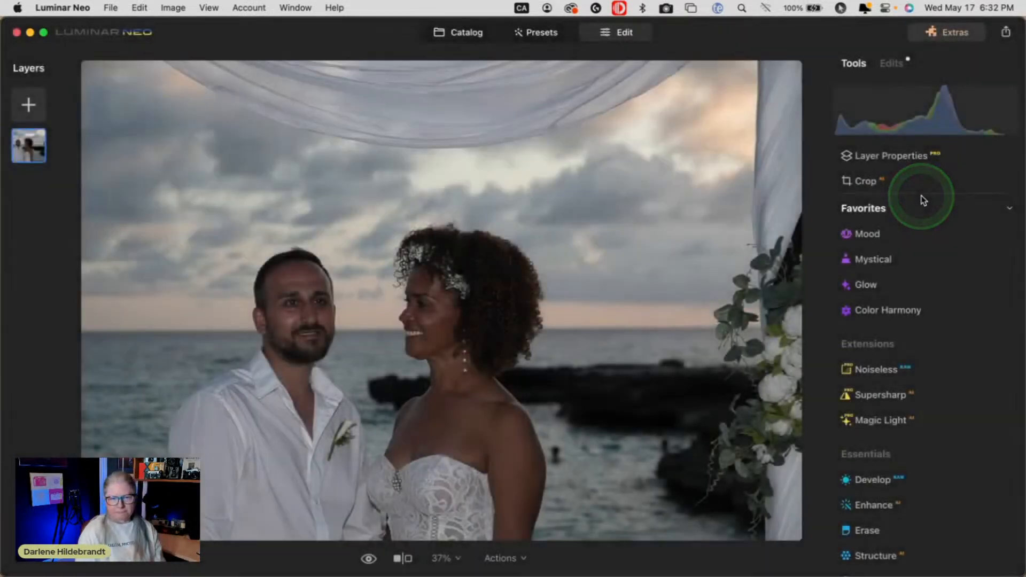
Open the Develop adjustments for the wedding photo
click(921, 287)
scroll(919, 292, down, 5)
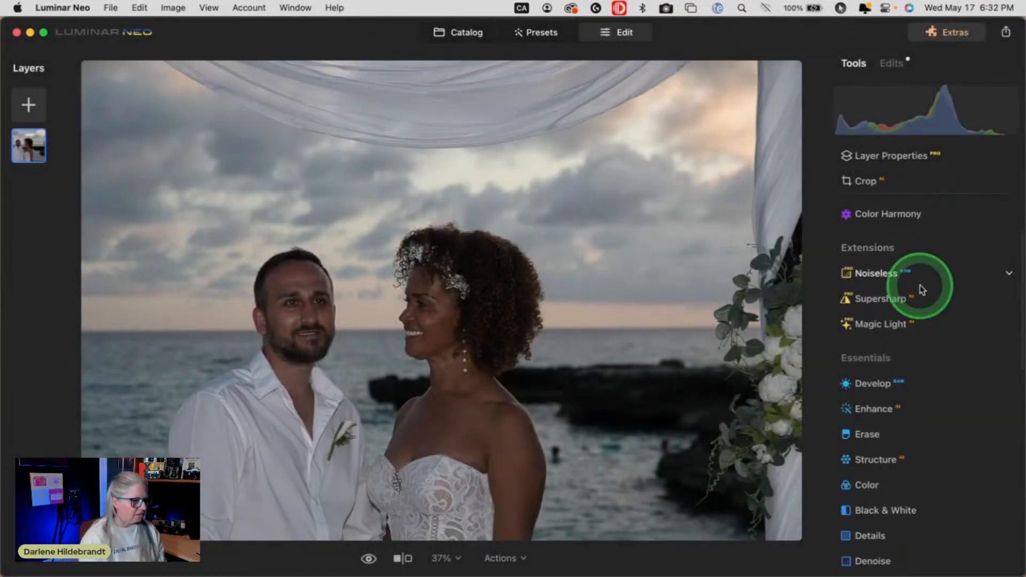
click(918, 299)
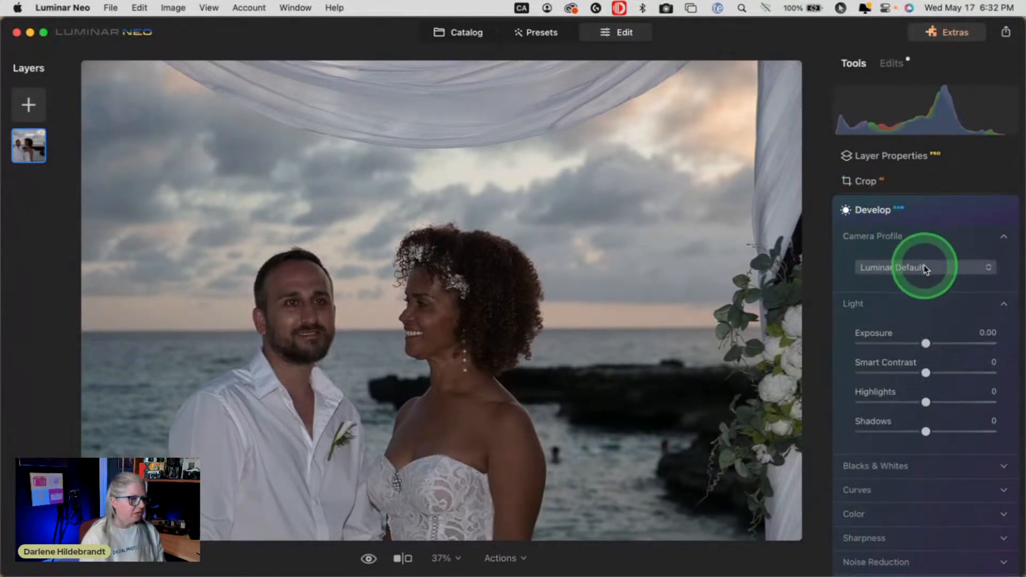
Switch to Lightroom Classic, check the camera make and model in the photo's metadata, and return to Luminar Neo
click(924, 268)
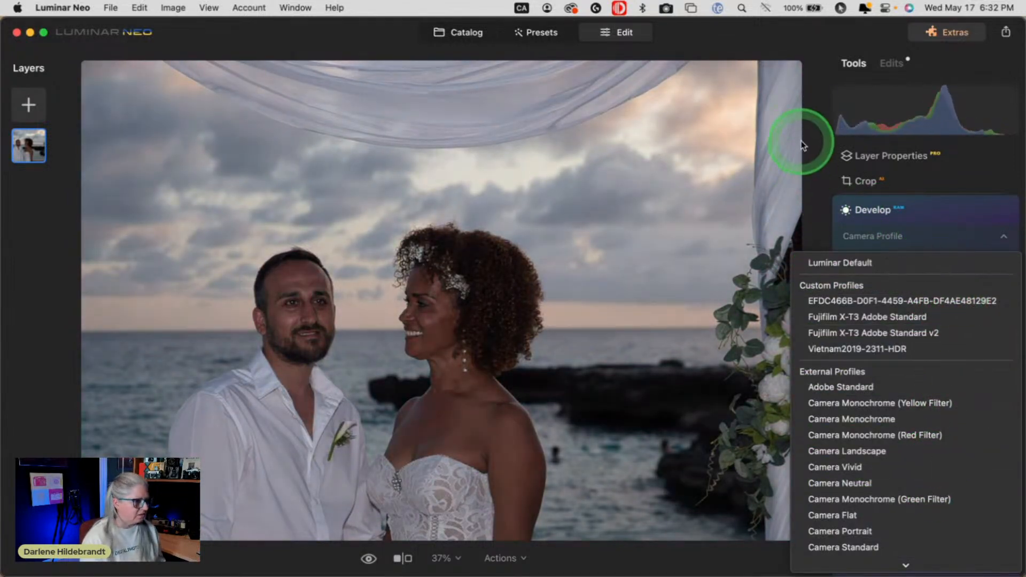
click(852, 70)
key(super+Tab)
key(super+Tab)
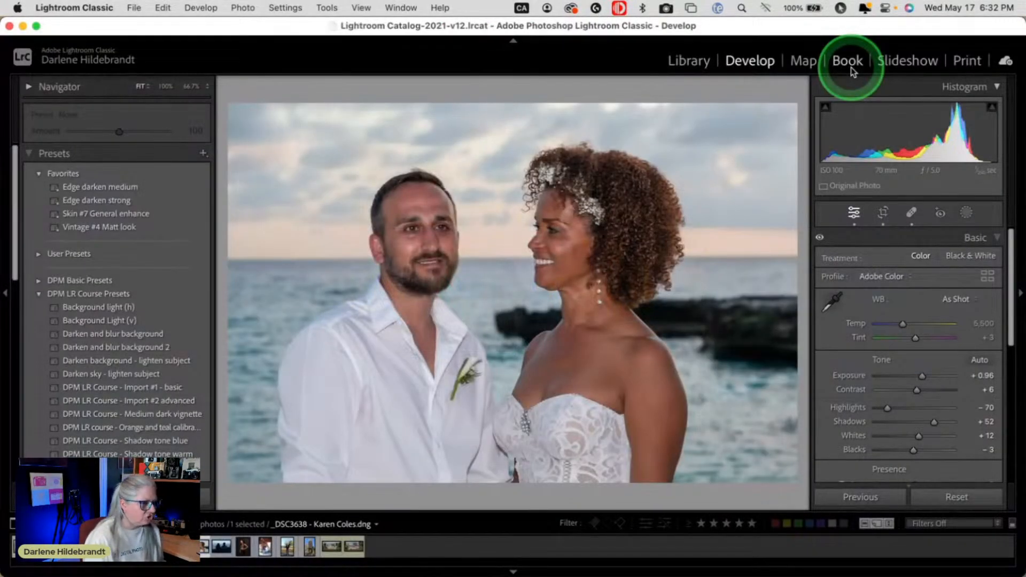
key(e)
click(1021, 293)
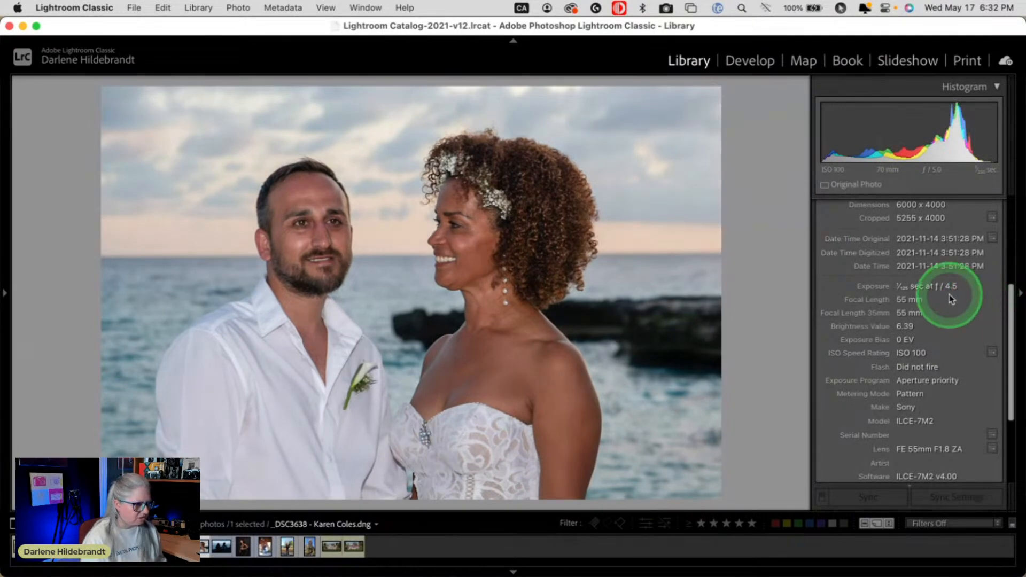
key(super+Tab)
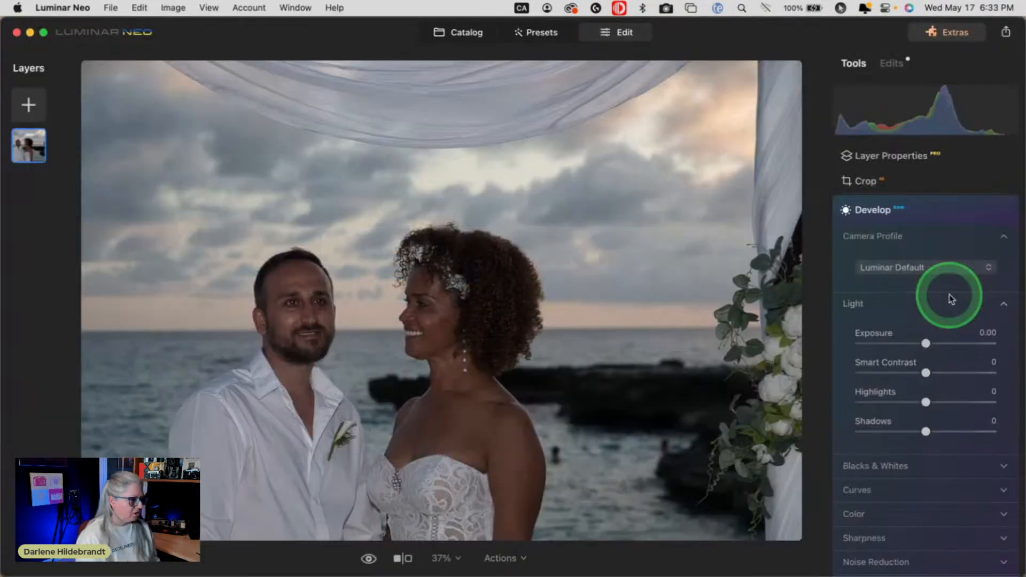
Apply the Camera Portrait profile to the wedding photo and set Smart Contrast to 32
click(936, 267)
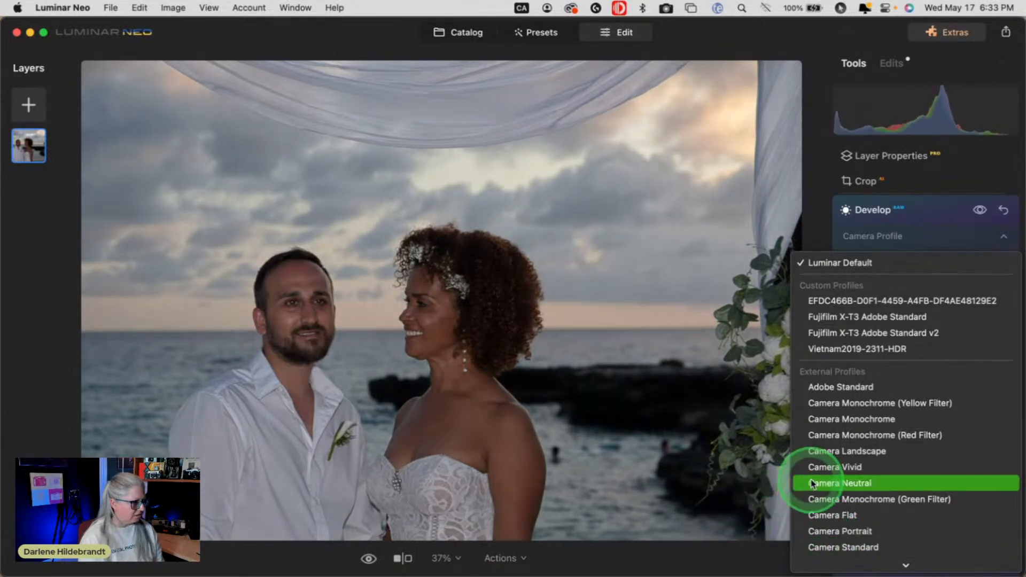
click(823, 533)
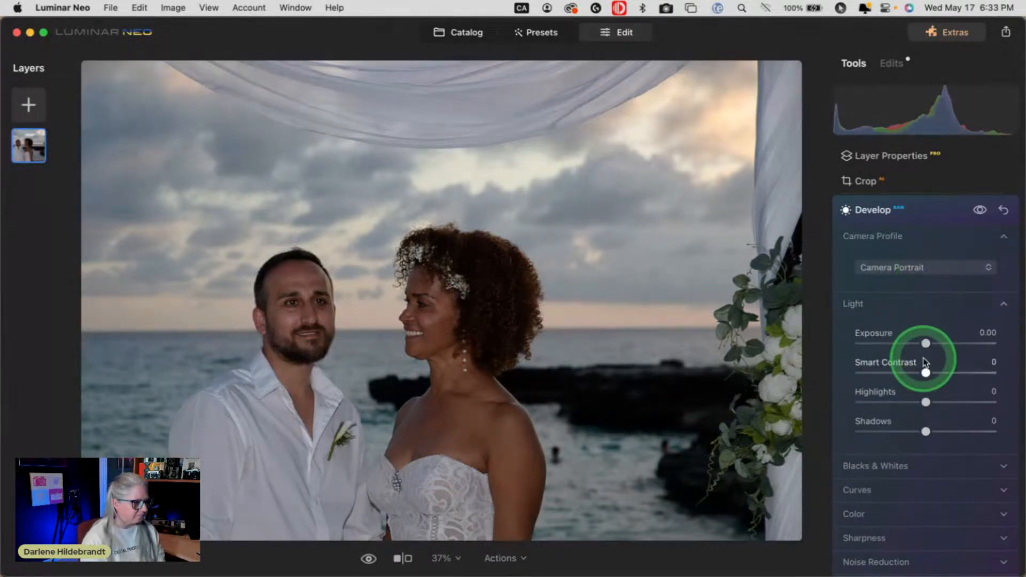
drag(927, 372, 947, 371)
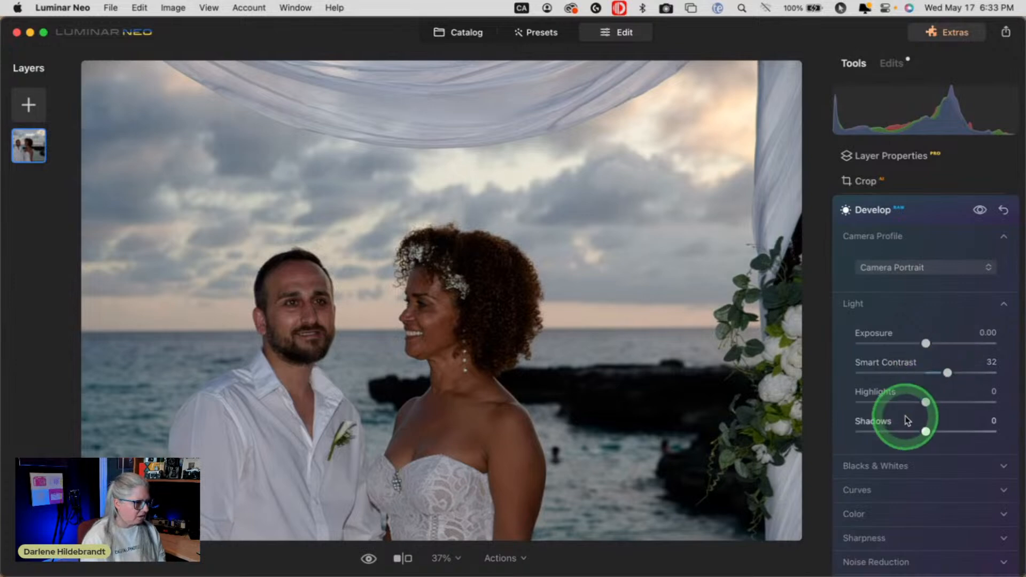
Show the clipping warnings, then set Whites to 82 and Highlights to -35
click(852, 477)
scroll(865, 467, down, 3)
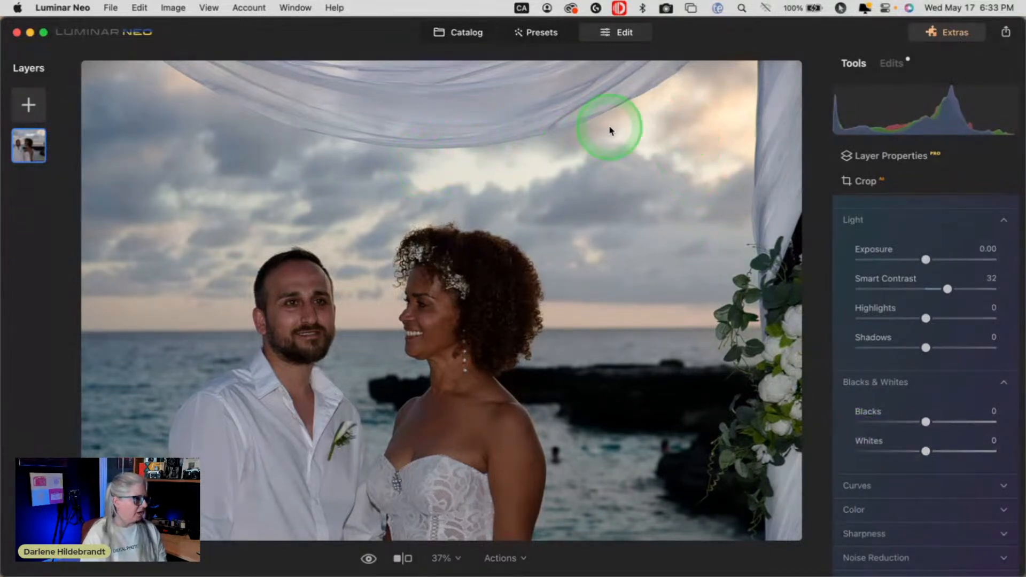
click(925, 452)
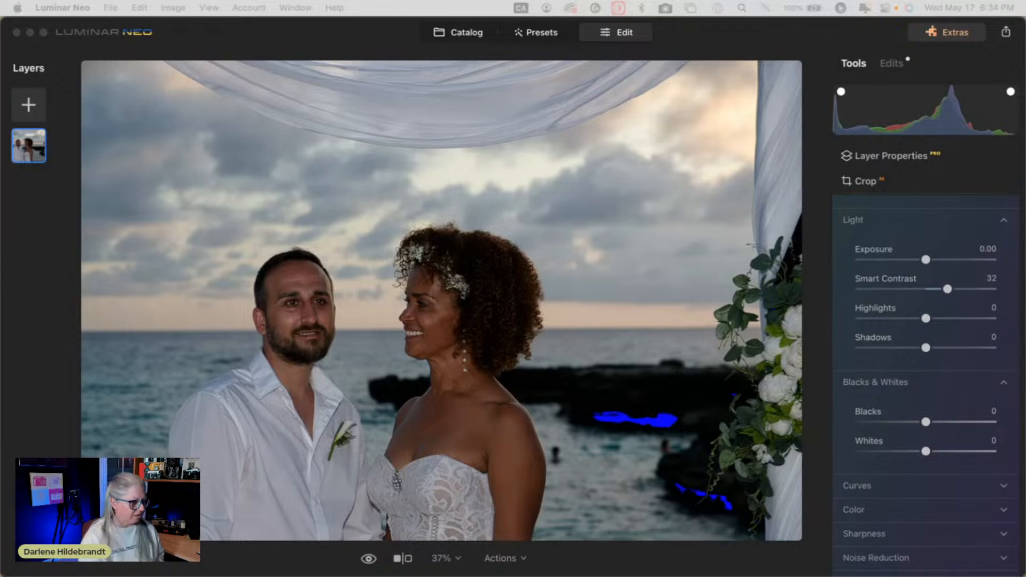
click(857, 365)
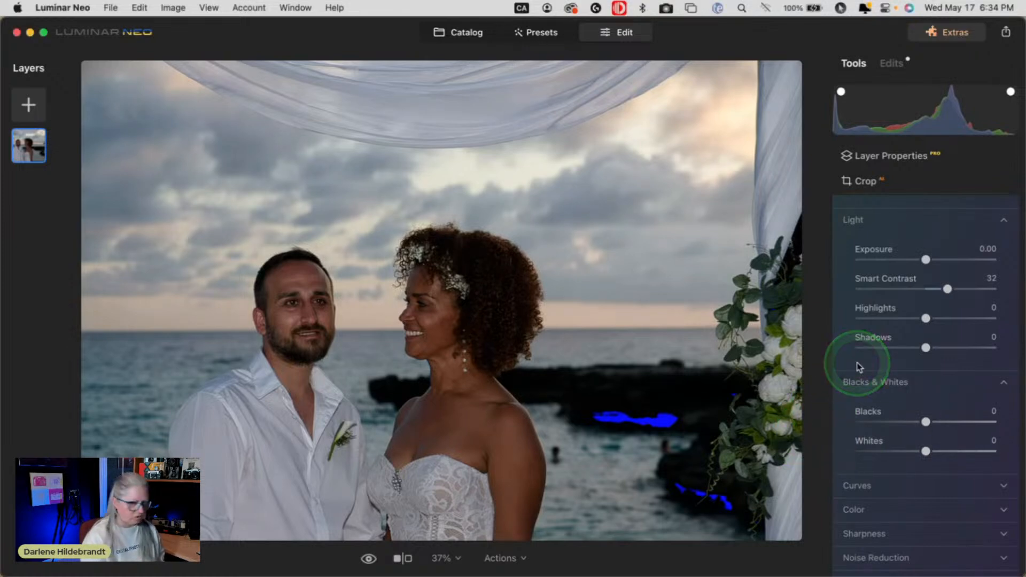
drag(925, 452, 987, 450)
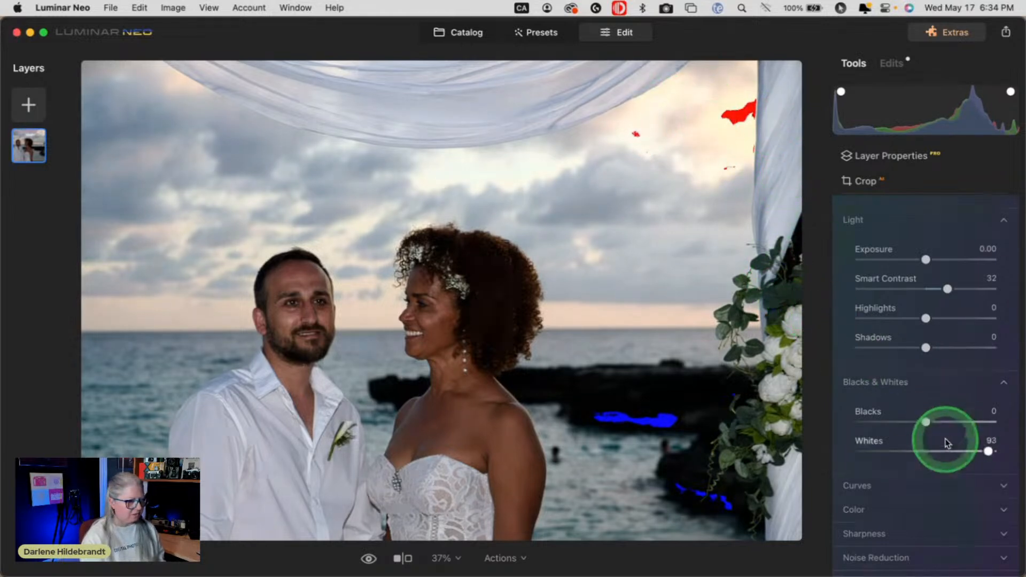
drag(987, 451, 988, 451)
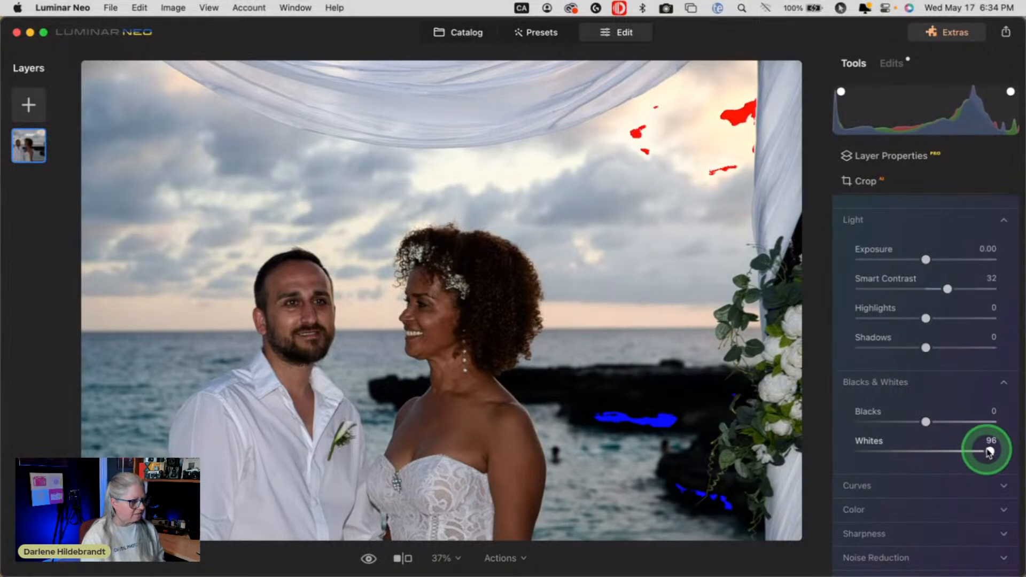
drag(925, 319, 901, 318)
drag(989, 450, 980, 450)
Set Exposure to 0.40 and lower Highlights to -53, then hide the clipping warnings
drag(926, 260, 931, 260)
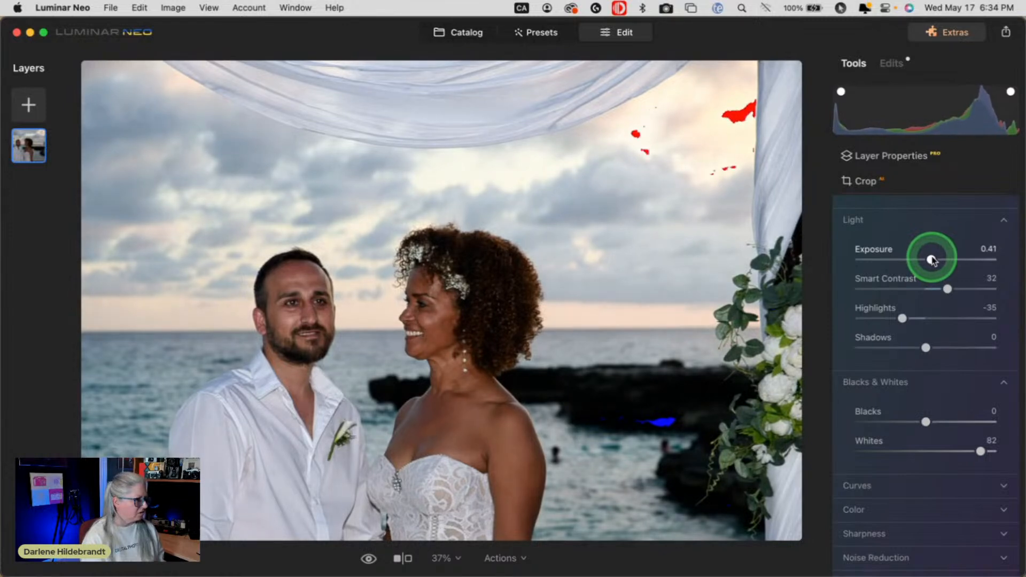
drag(932, 260, 932, 260)
drag(914, 317, 891, 318)
click(900, 371)
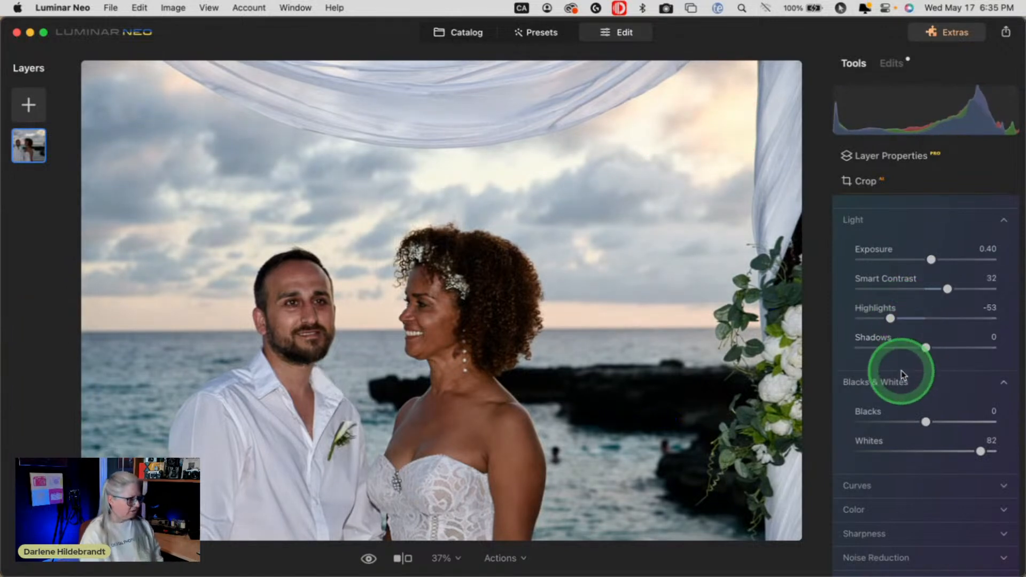
With the clipping warnings shown, set Shadows to 14 and Blacks to -24
click(879, 430)
drag(925, 422, 917, 424)
drag(915, 423, 913, 423)
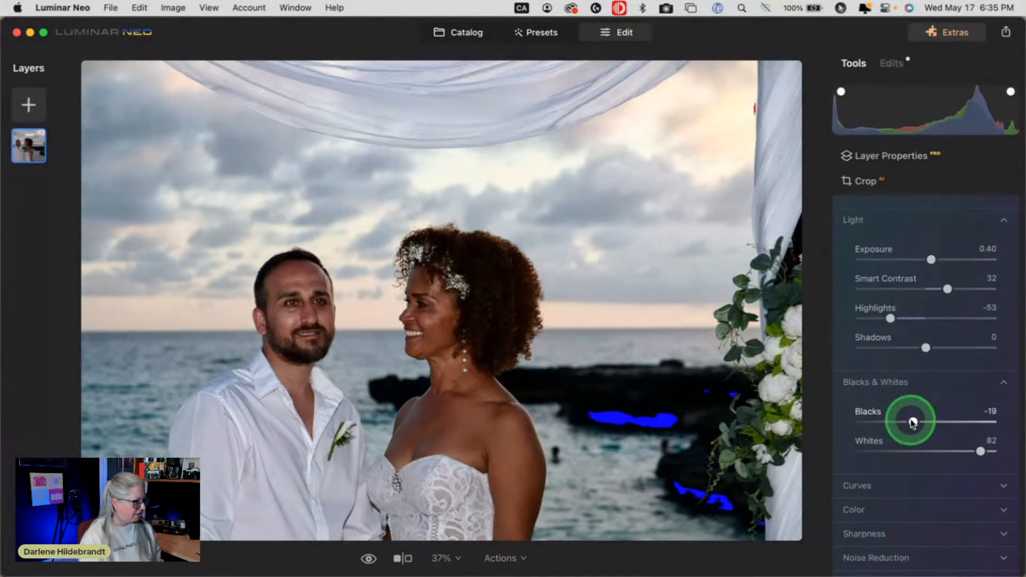
drag(926, 348, 931, 348)
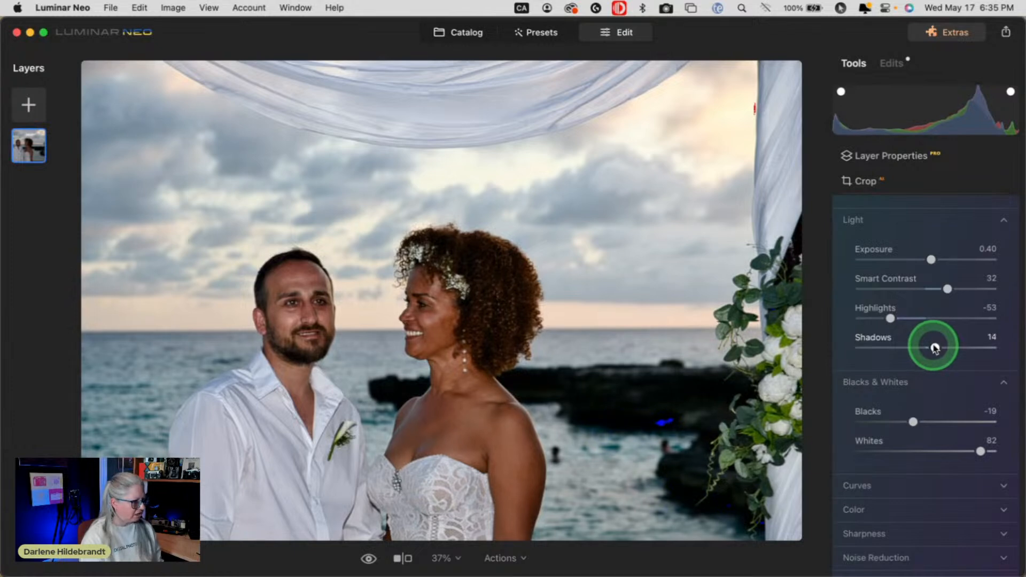
drag(912, 421, 908, 421)
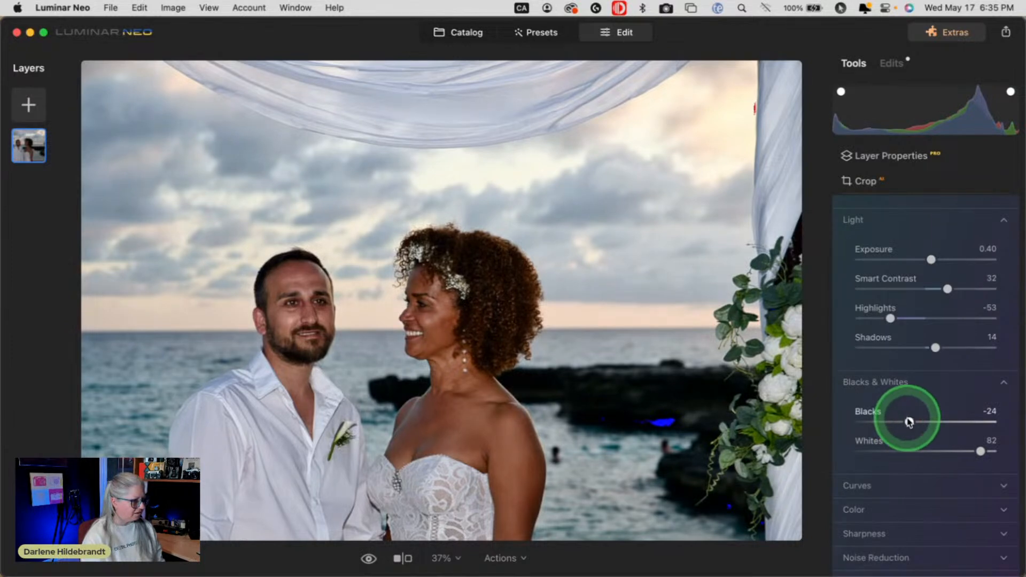
Enable Auto Fix Chromatic Aberrations and Auto Distortion Corrections in the Optics settings
scroll(906, 268, down, 5)
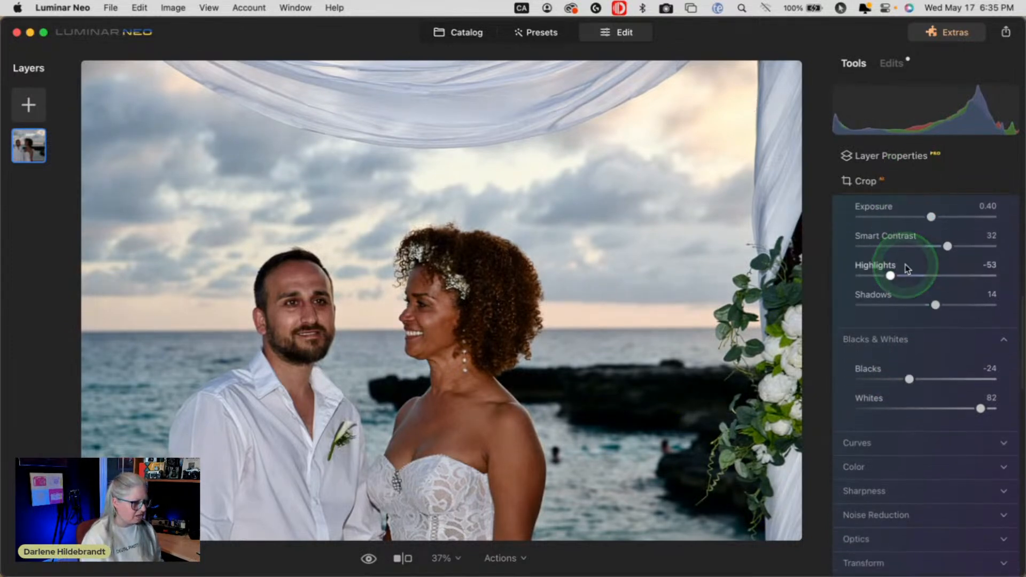
click(854, 386)
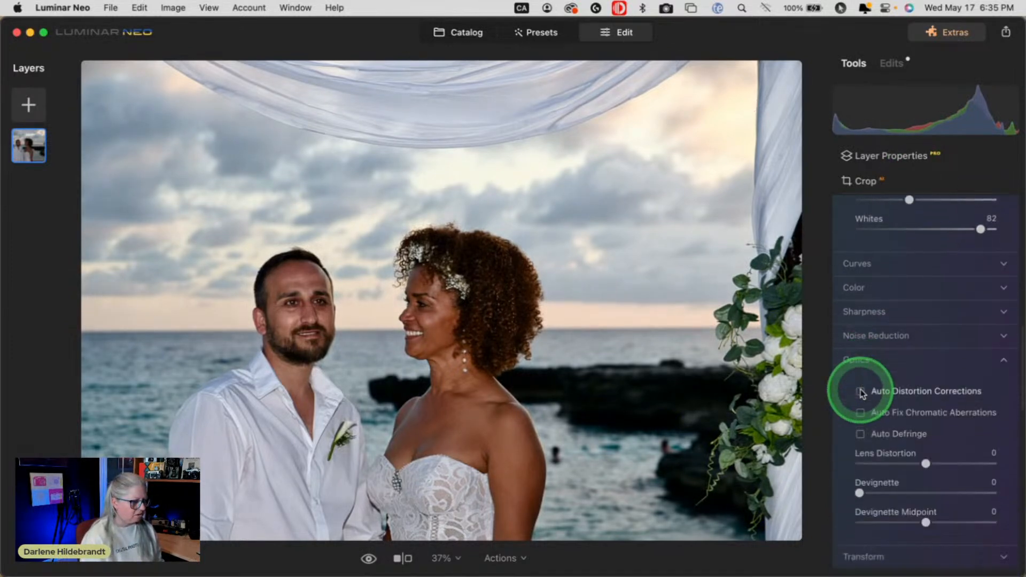
click(861, 394)
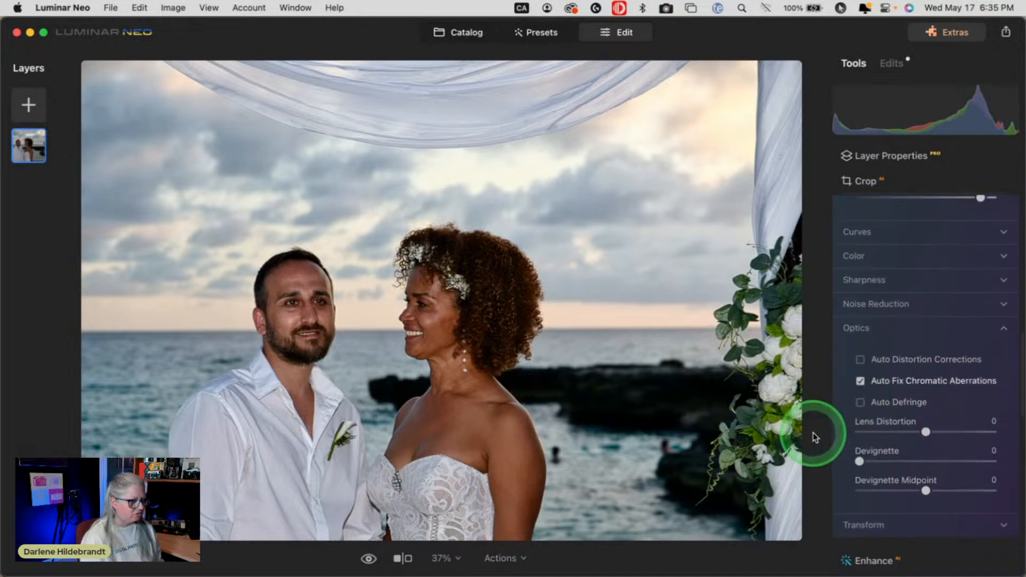
click(860, 359)
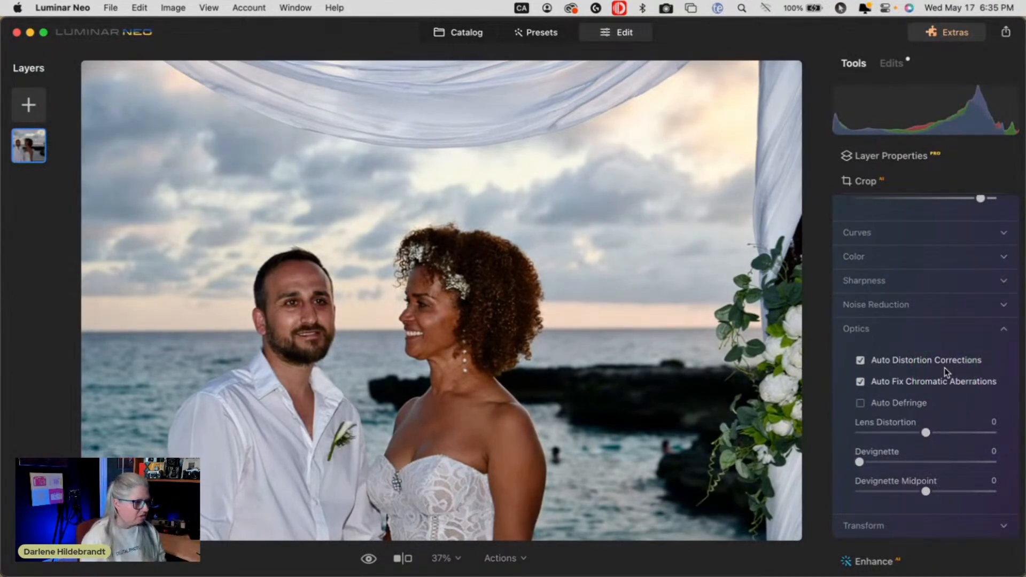
Examine the couple's hair and faces at 100% to judge whether Noise Reduction is needed
scroll(946, 371, up, 2)
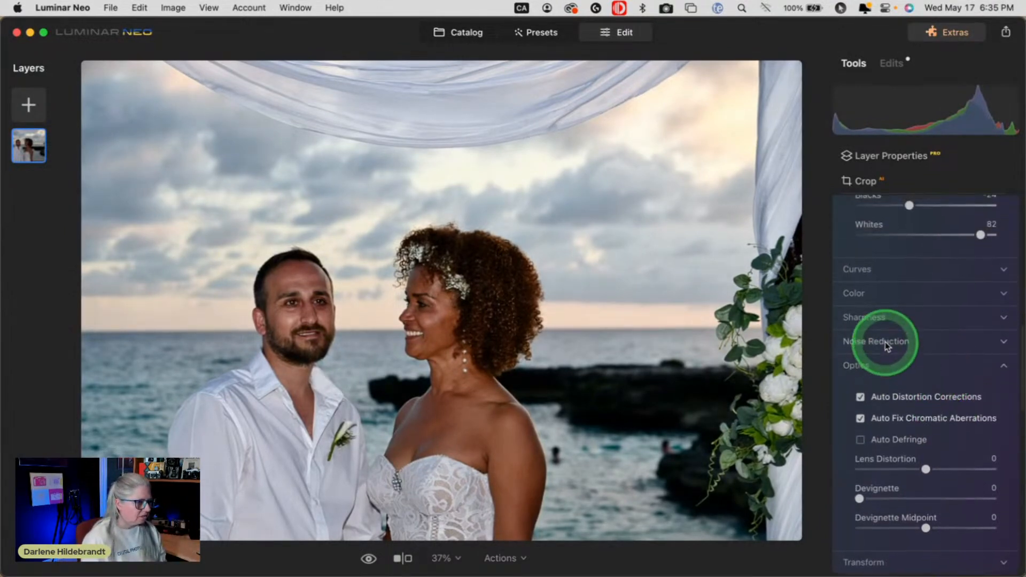
click(499, 335)
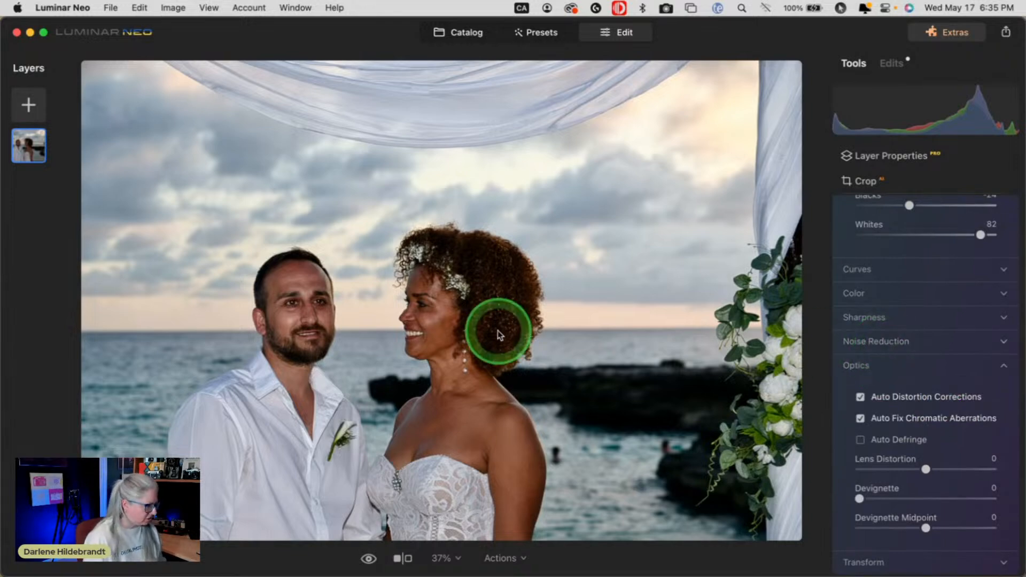
click(498, 335)
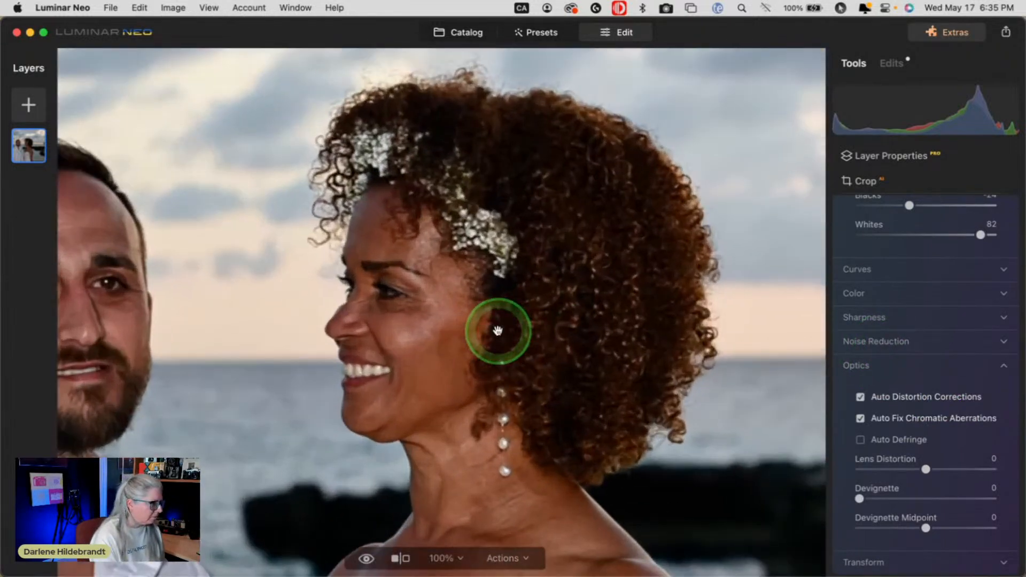
click(586, 341)
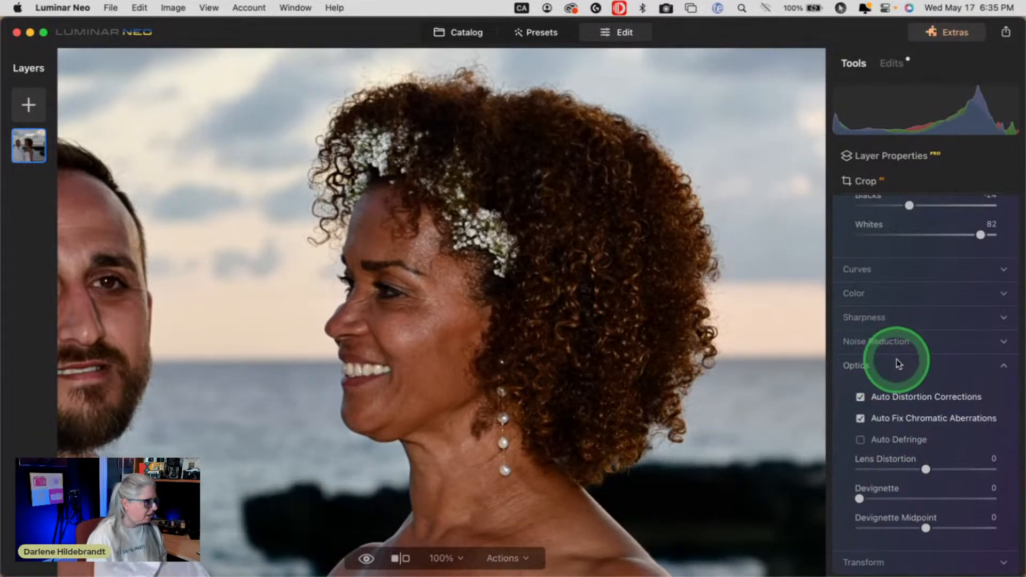
click(887, 343)
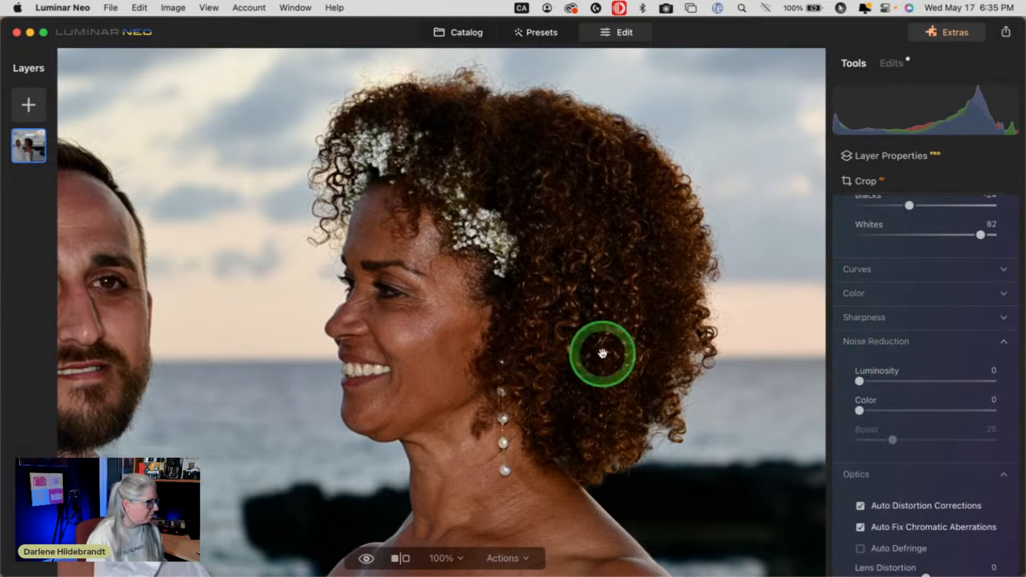
drag(126, 389, 234, 391)
click(235, 392)
click(280, 297)
click(275, 303)
click(289, 305)
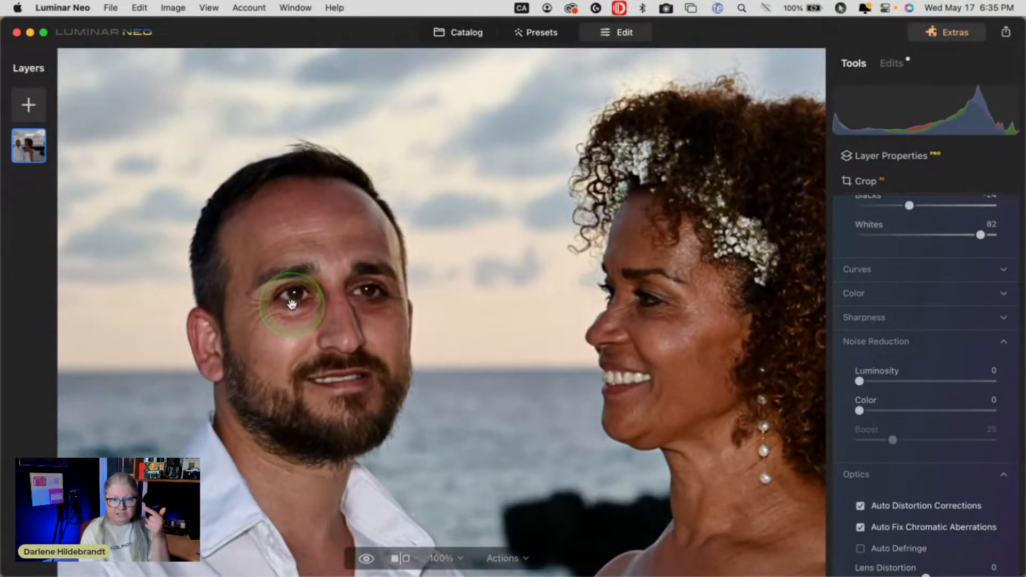
mouse_move(300, 331)
mouse_down()
mouse_move(391, 409)
mouse_move(366, 304)
mouse_move(390, 425)
mouse_move(377, 474)
mouse_move(408, 430)
mouse_move(385, 428)
mouse_up()
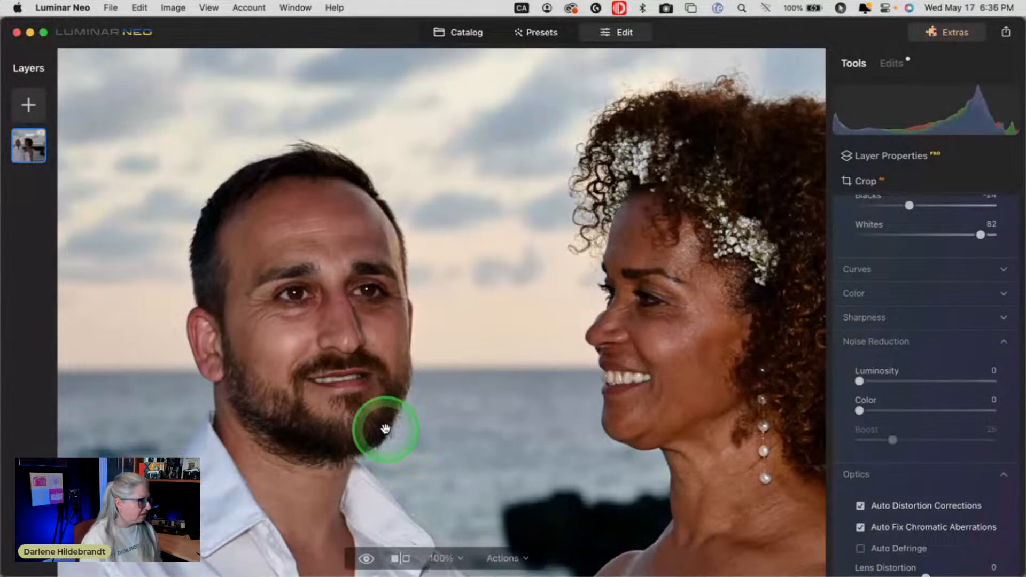
click(385, 428)
drag(859, 382, 863, 382)
click(855, 342)
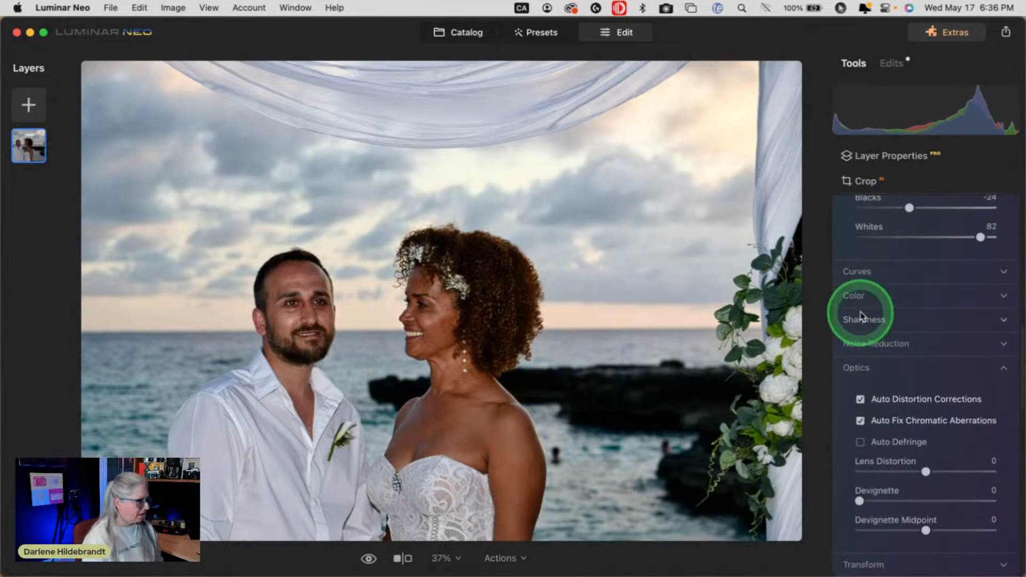
Set Sharpen to 8 with Masking at 72, then collapse the Sharpness and Optics settings
click(862, 319)
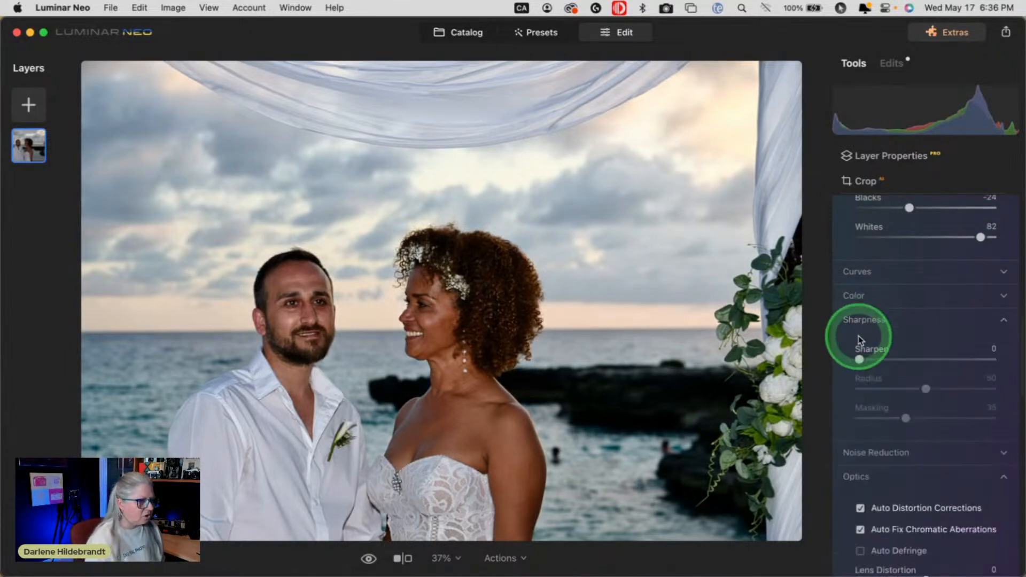
drag(859, 360, 872, 360)
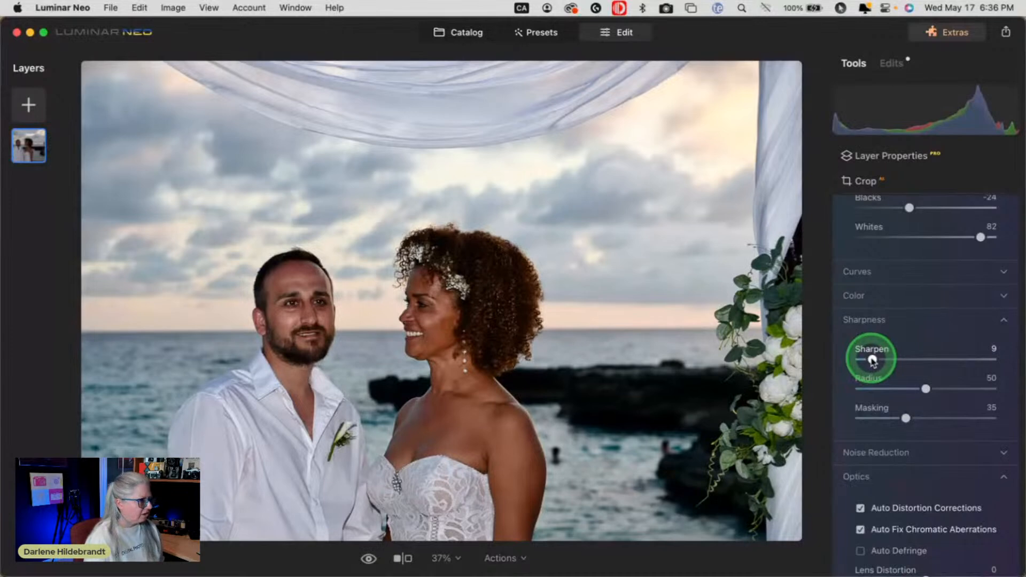
drag(906, 418, 957, 418)
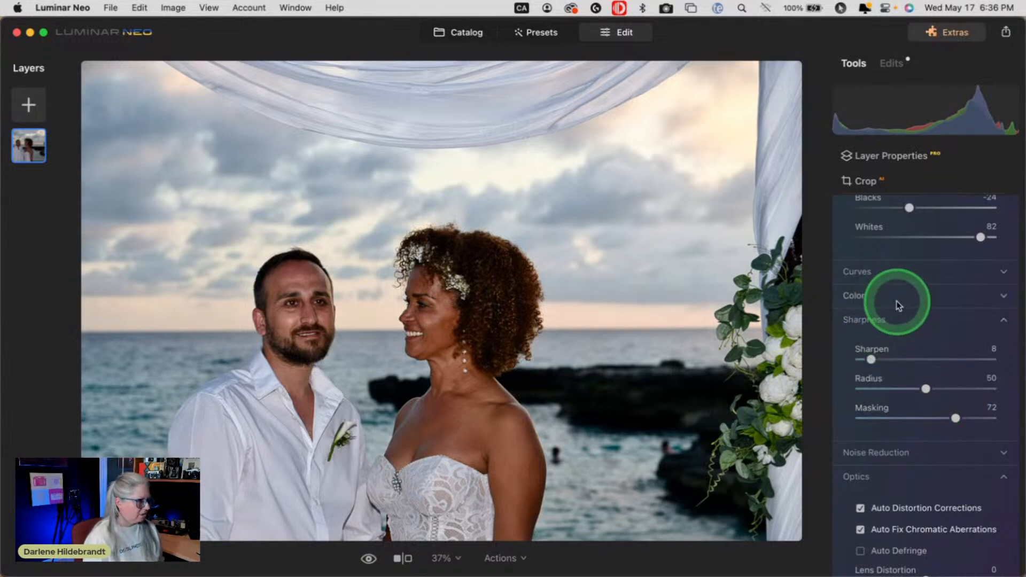
click(889, 319)
click(878, 367)
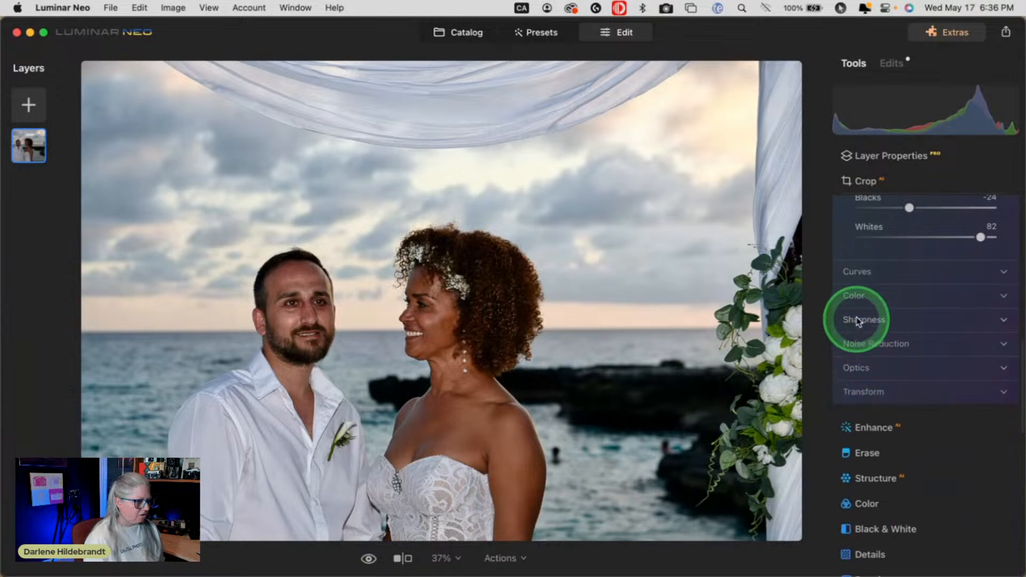
Sample the groom's white shirt with the White Balance picker in the Color settings, then set Temperature to 5830
scroll(859, 326, up, 5)
scroll(867, 429, down, 3)
click(860, 366)
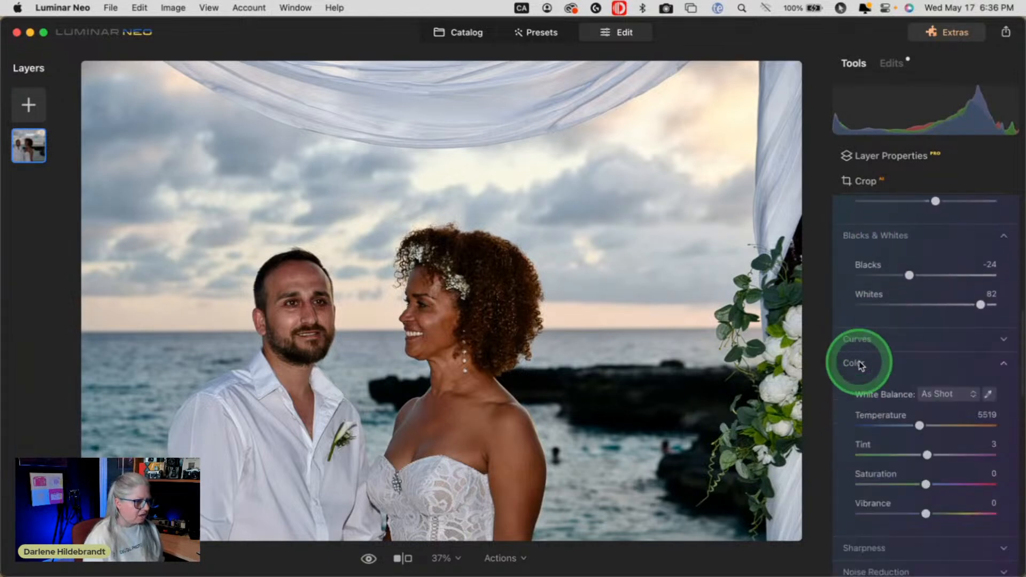
scroll(860, 365, down, 3)
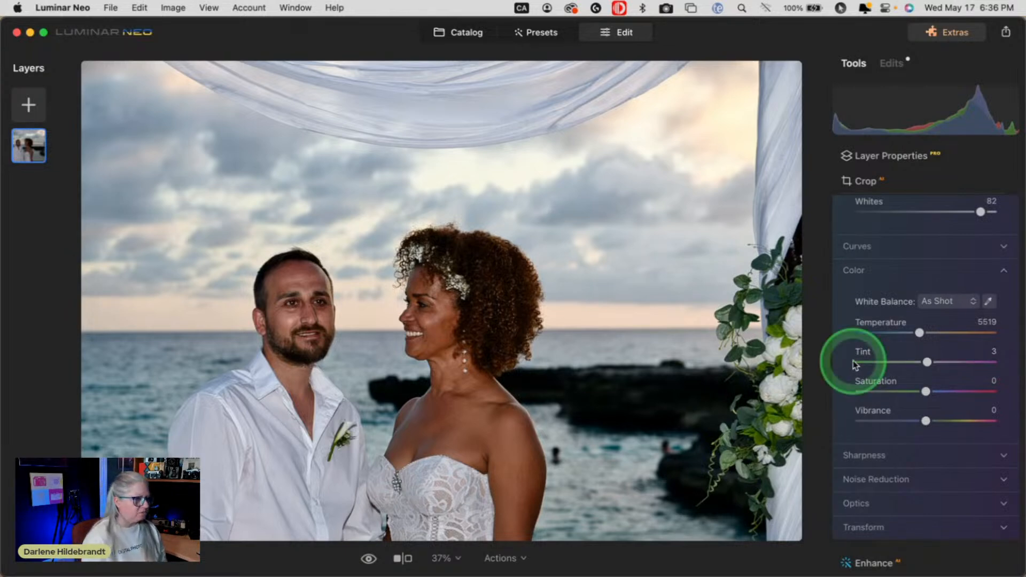
click(987, 302)
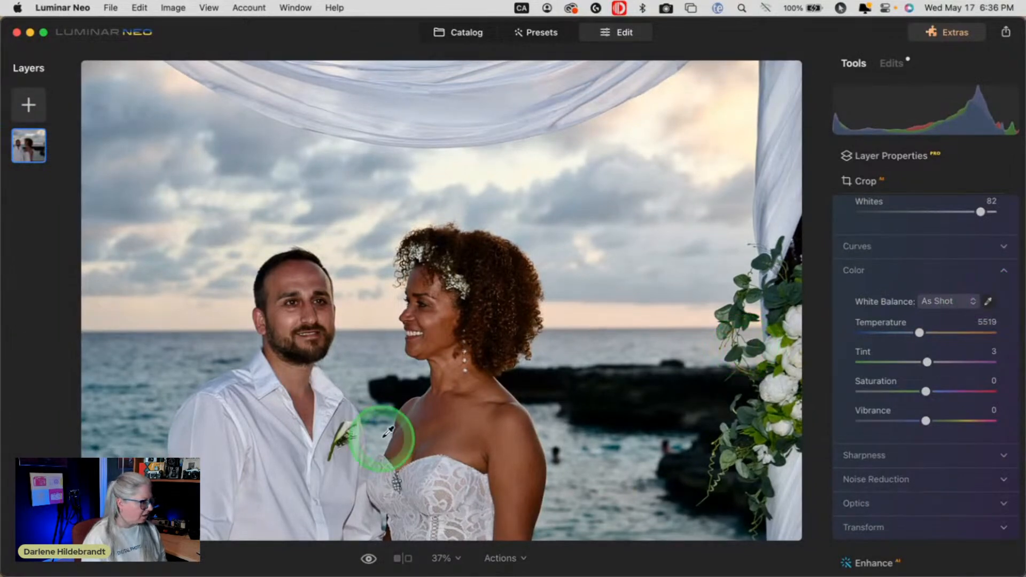
click(344, 470)
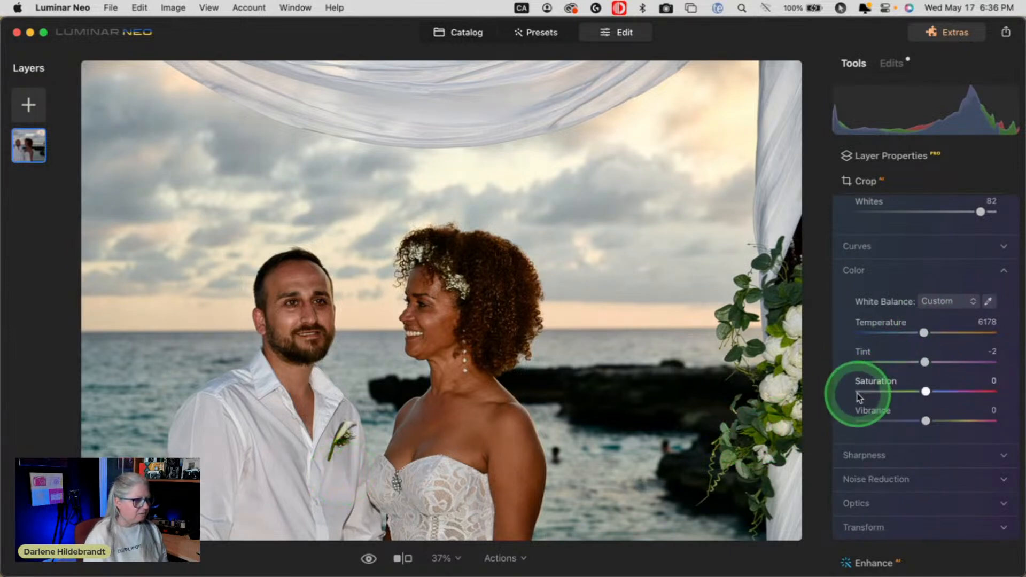
drag(923, 332, 922, 332)
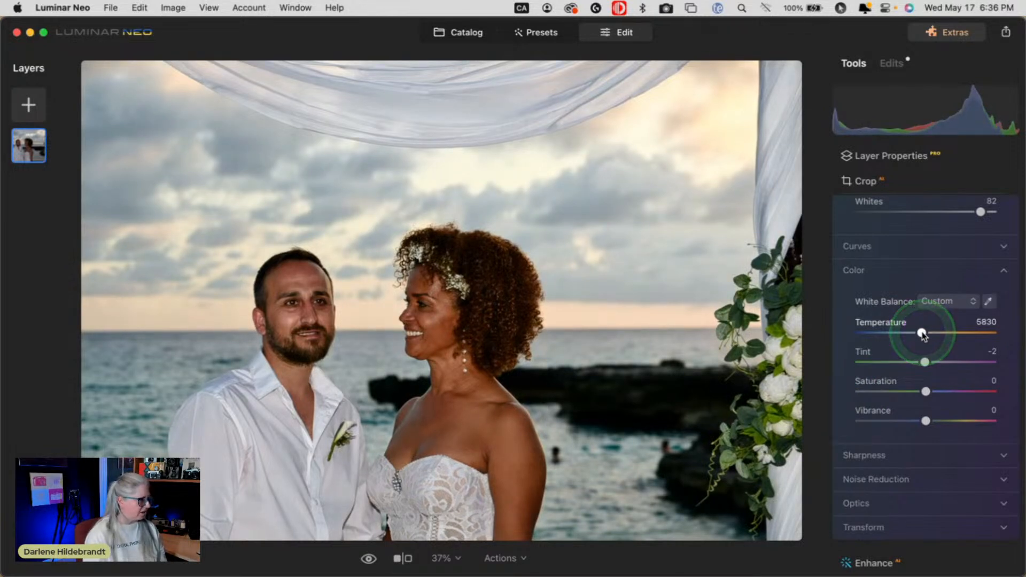
Compare the developed photo with the original several times, then collapse the Color settings
key(backslash)
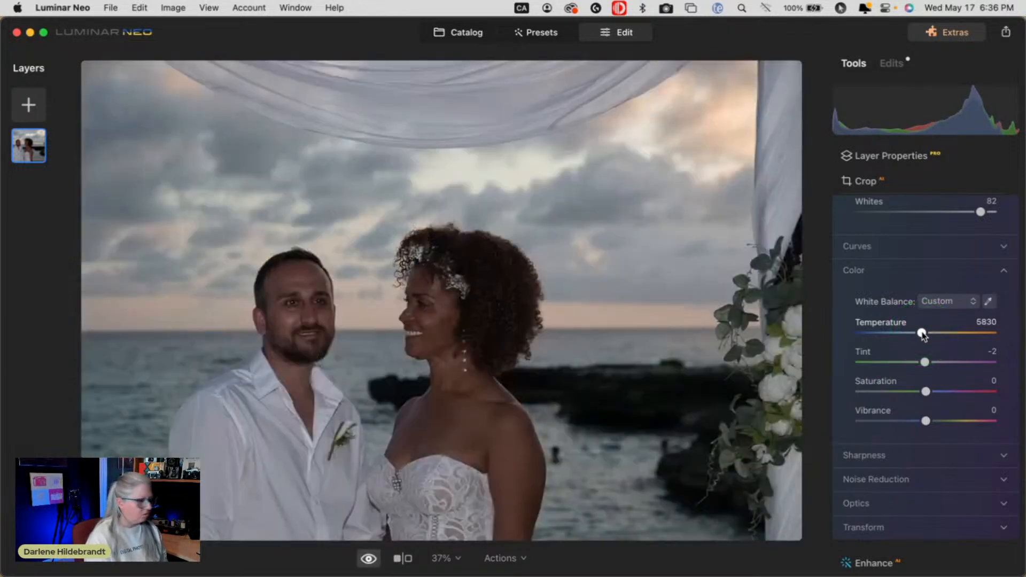
key(backslash)
key(backslash)
key(backslash)
key(backslash)
key(backslash)
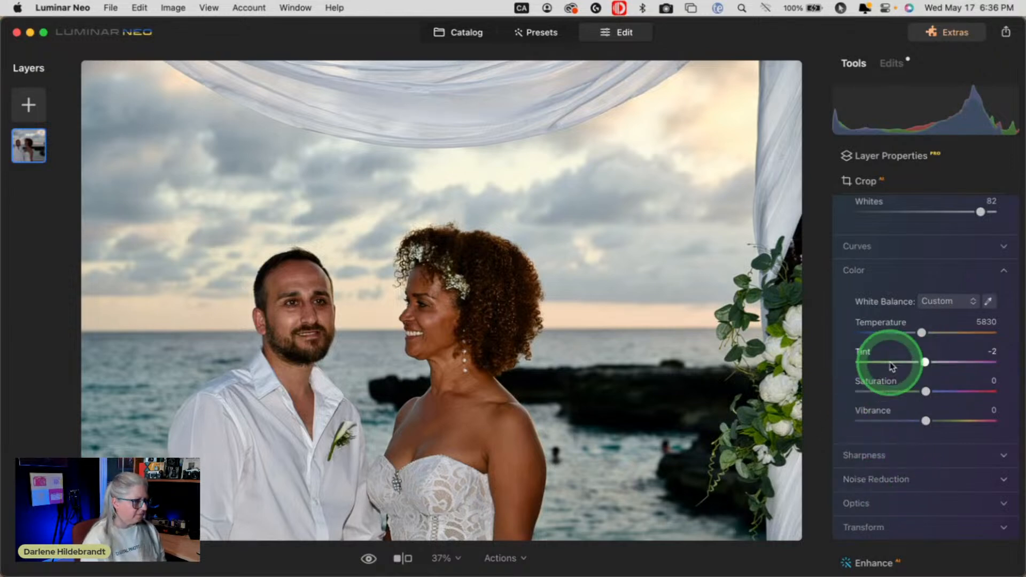
click(855, 269)
Try a strong S-shaped contrast curve in Curves by raising a highlight point and lowering a shadow point
scroll(879, 385, up, 5)
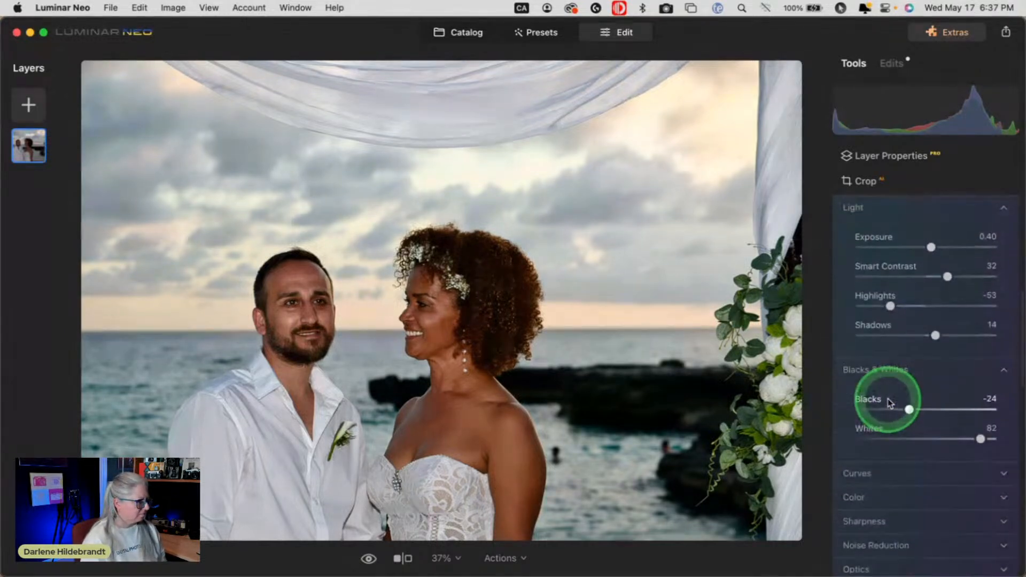
scroll(888, 403, down, 5)
click(857, 338)
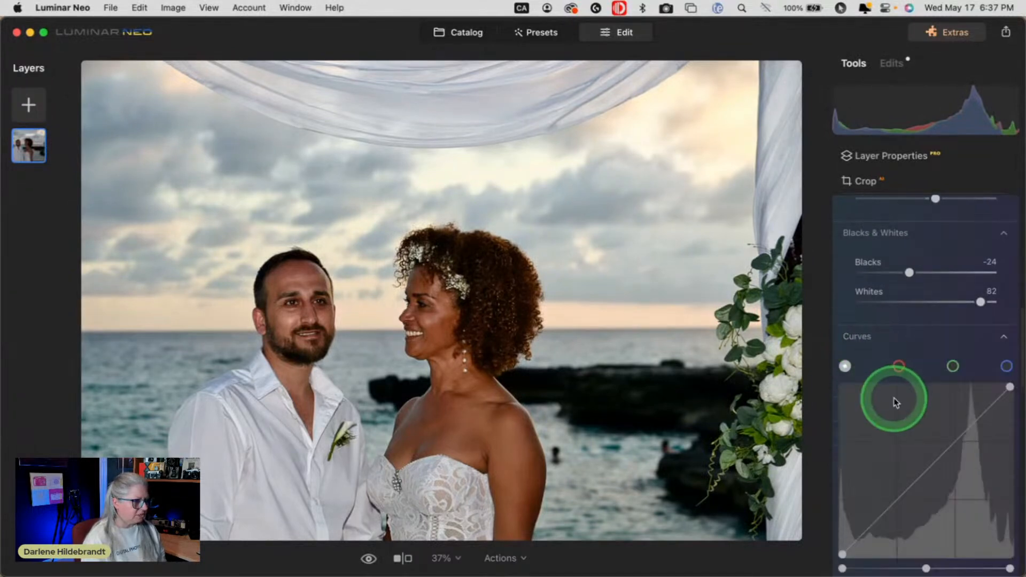
scroll(896, 402, down, 3)
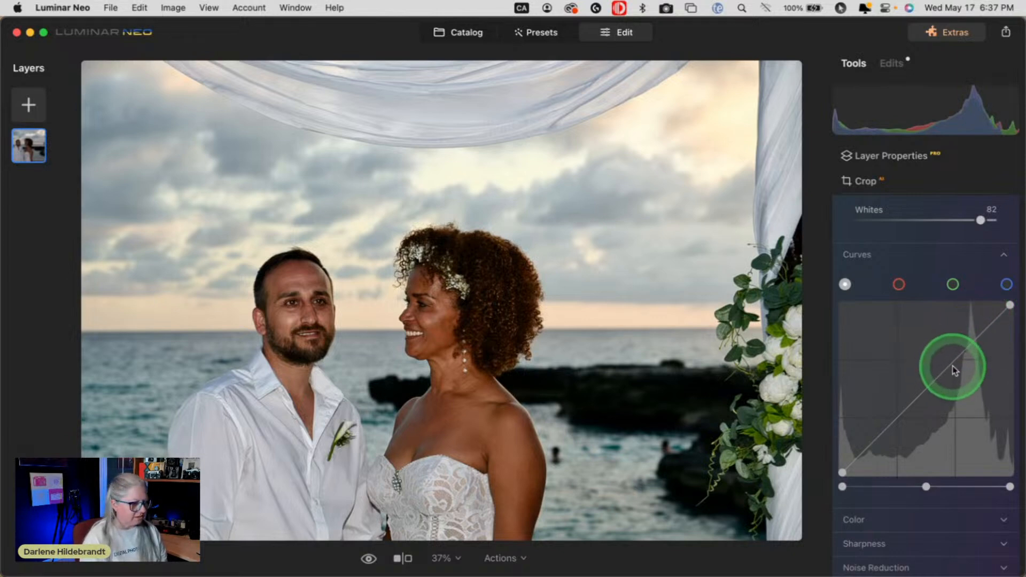
drag(950, 368, 946, 361)
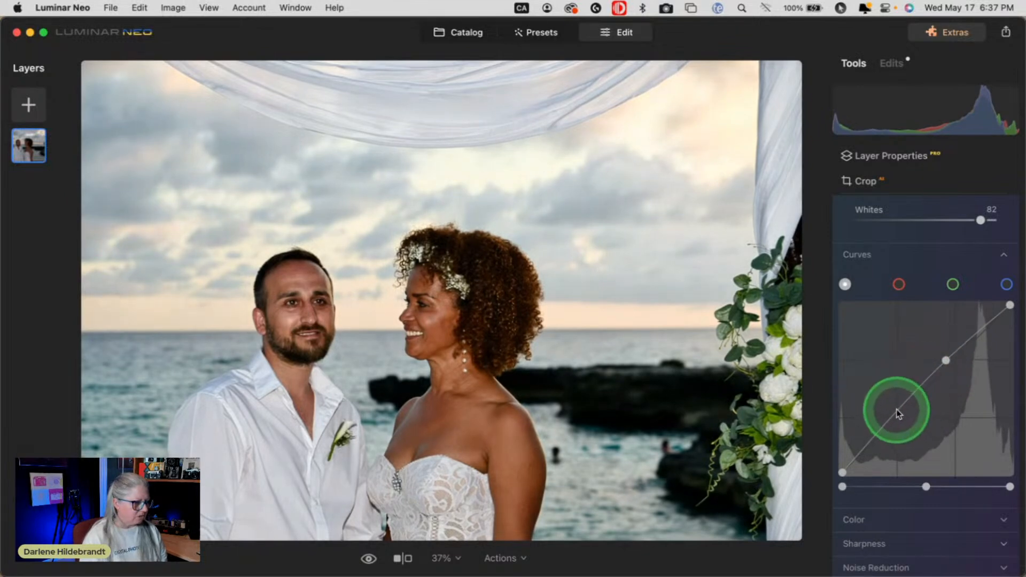
drag(899, 412, 905, 420)
drag(946, 360, 950, 346)
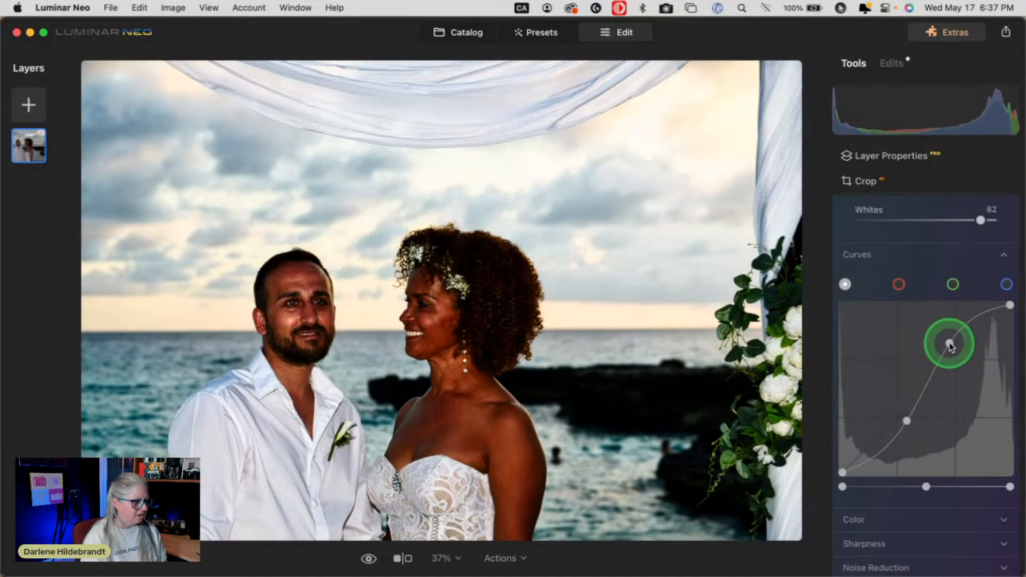
Try moving the two curve points close together near the middle, with extra anchor points in the highlights and shadows
mouse_move(907, 420)
mouse_down()
mouse_move(898, 419)
mouse_move(907, 431)
mouse_move(892, 416)
mouse_up()
drag(949, 343, 930, 381)
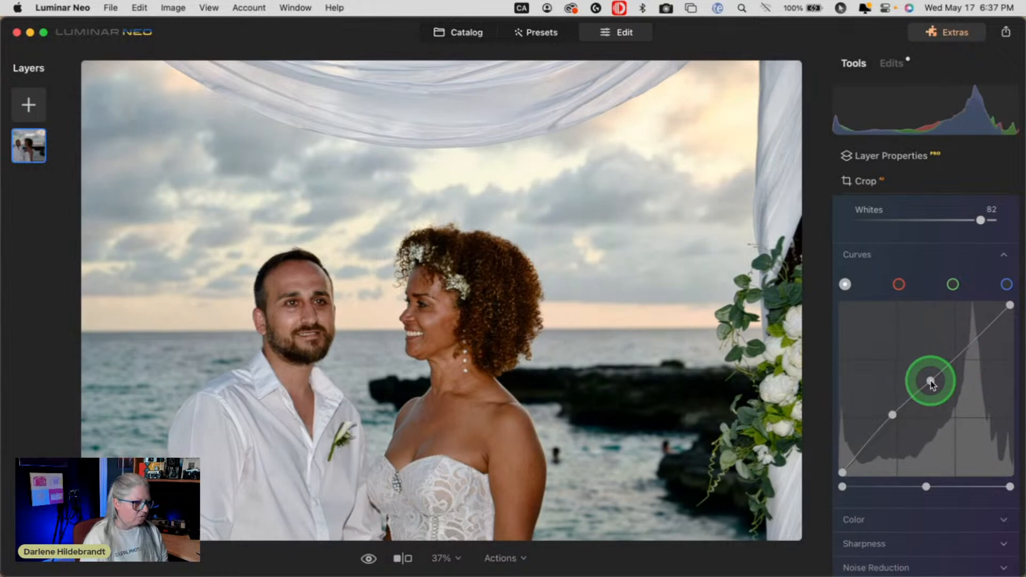
drag(891, 415, 916, 402)
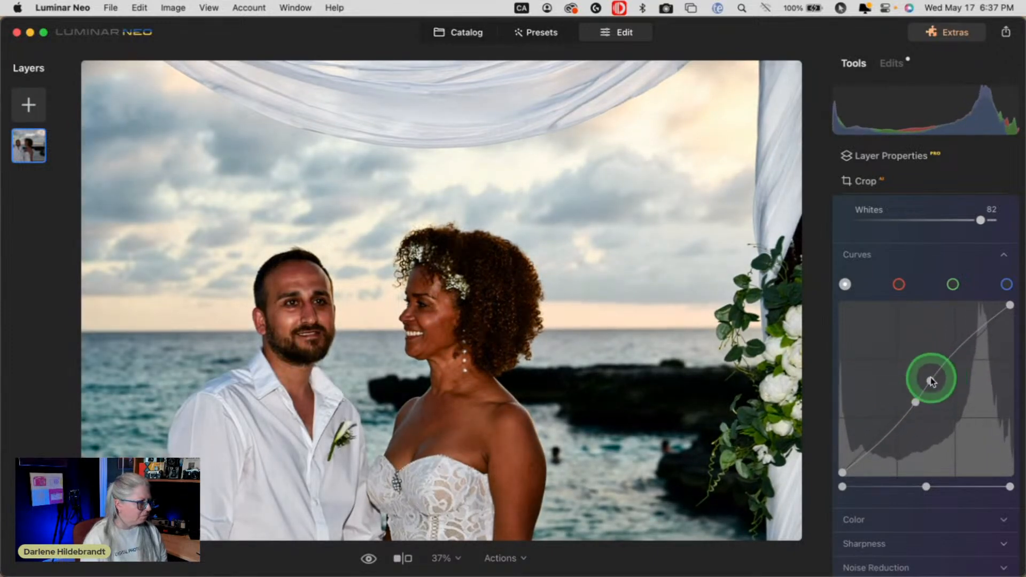
click(964, 346)
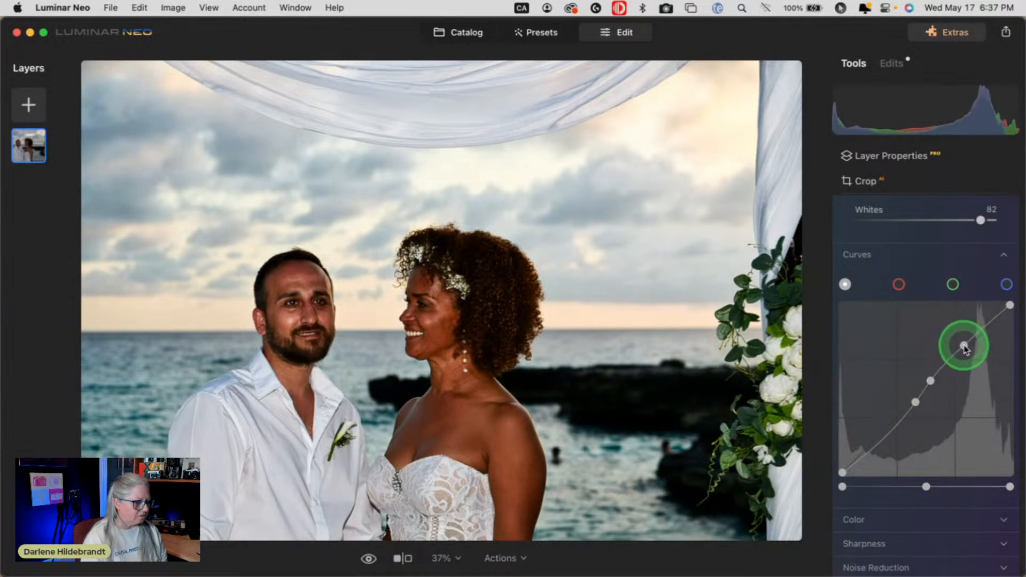
click(880, 436)
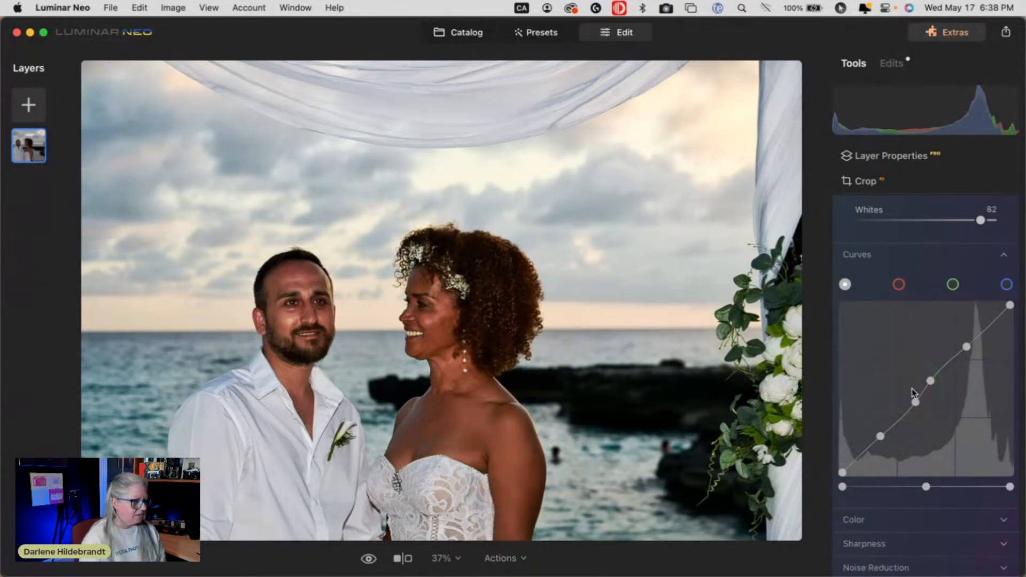
Remove all four added points from the tone curve, then collapse the Curves settings and the Develop tool
double_click(915, 402)
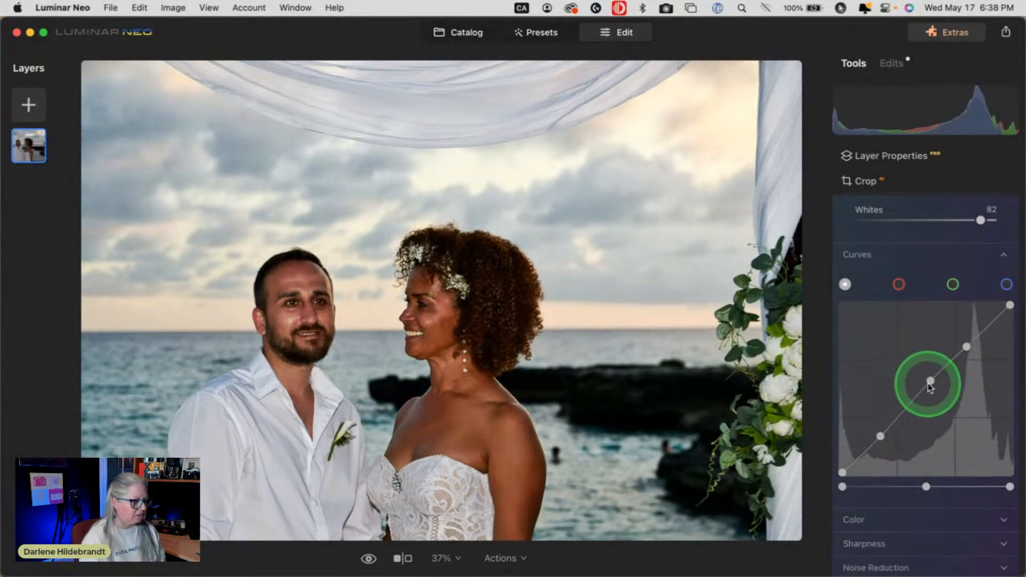
double_click(931, 381)
double_click(967, 346)
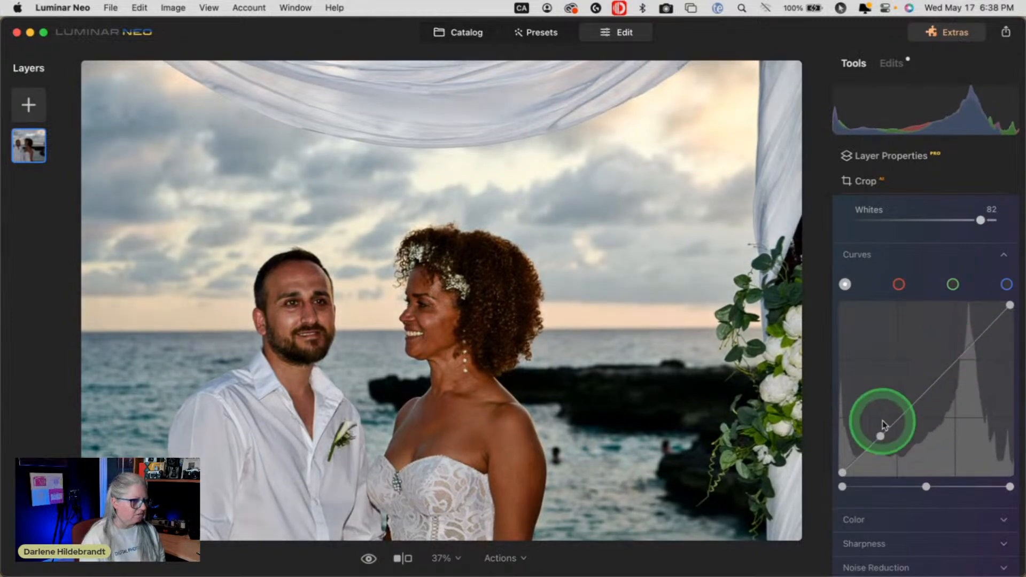
double_click(880, 436)
click(870, 257)
scroll(917, 366, up, 8)
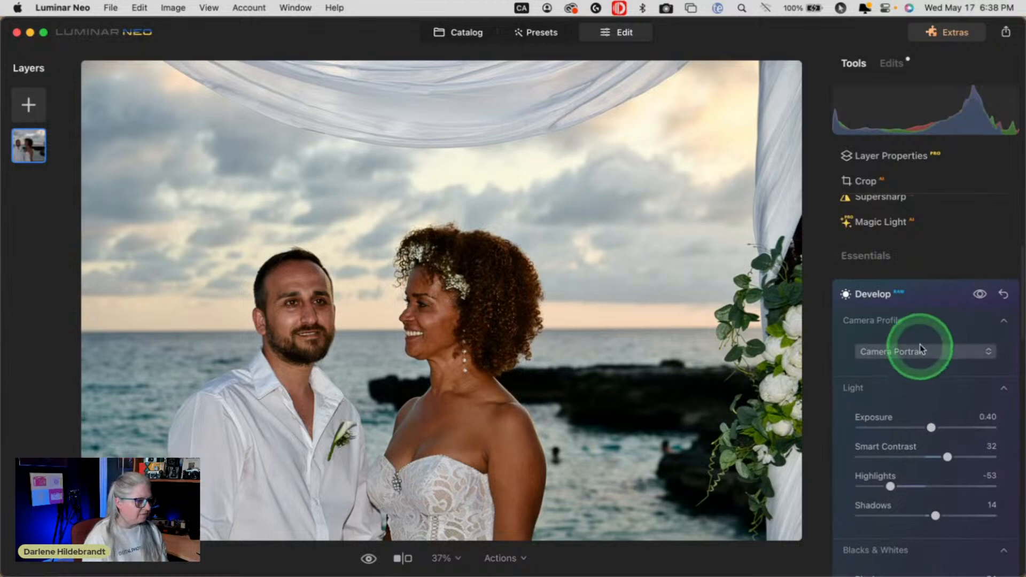
click(922, 293)
With the crop ratio set to Free, extend the crop's lower edge to include more of the dress and beach, and apply it
double_click(690, 359)
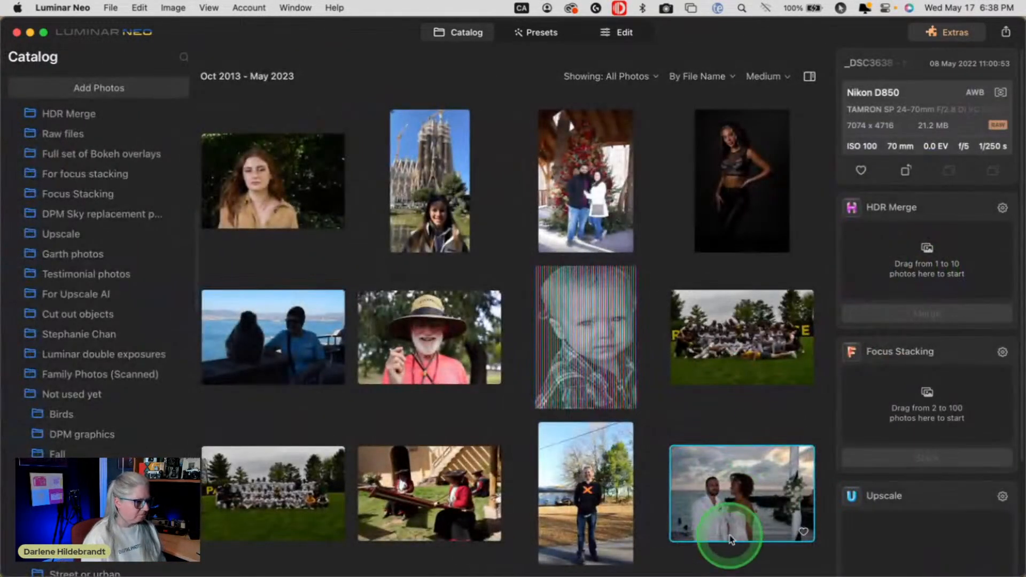
click(622, 31)
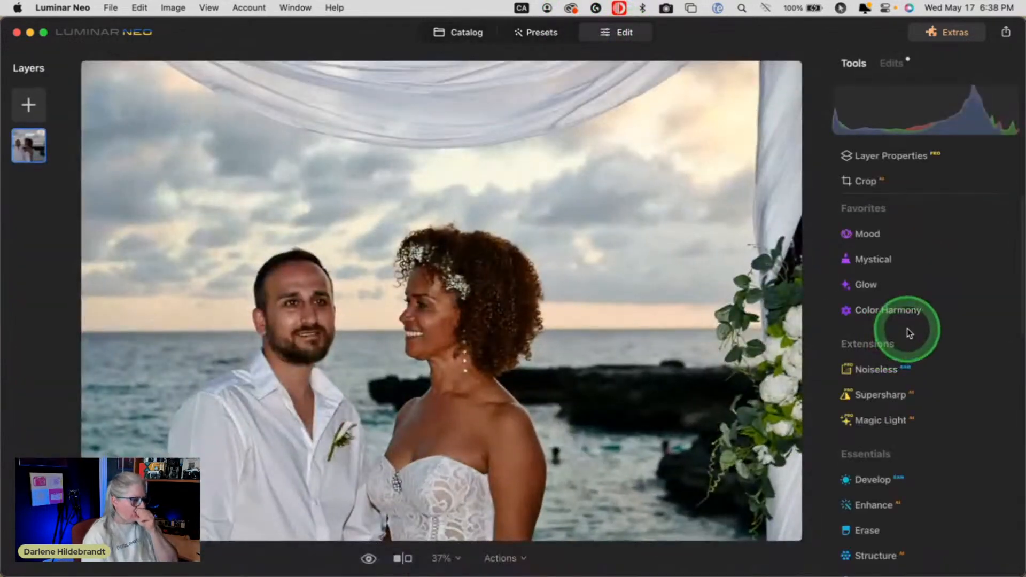
click(924, 176)
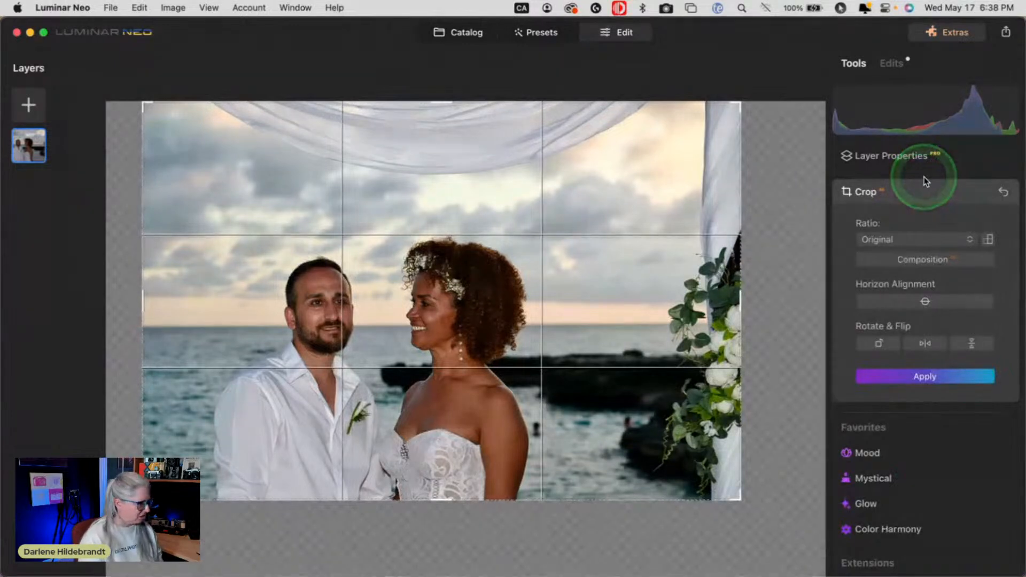
click(911, 233)
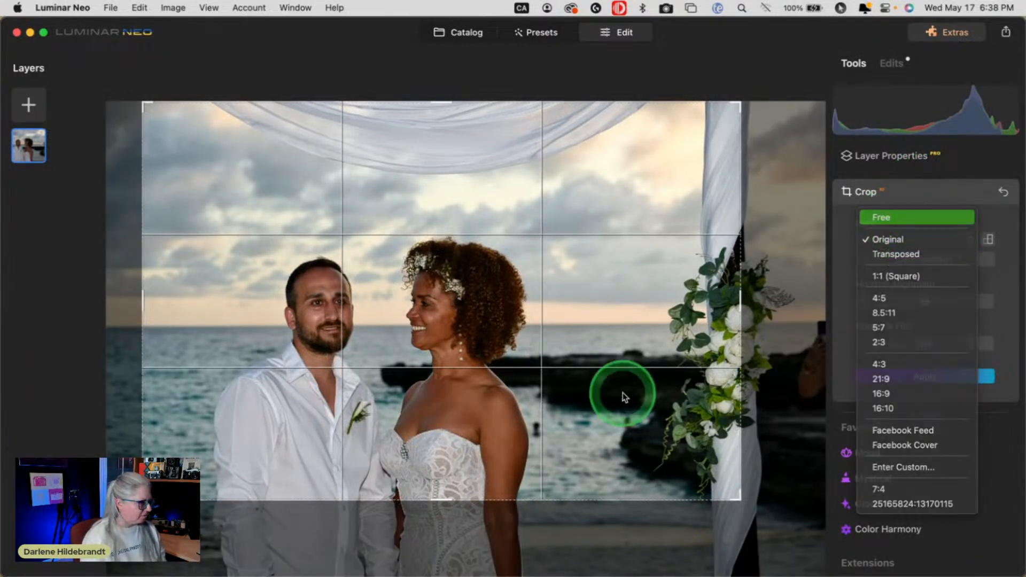
drag(436, 499, 429, 570)
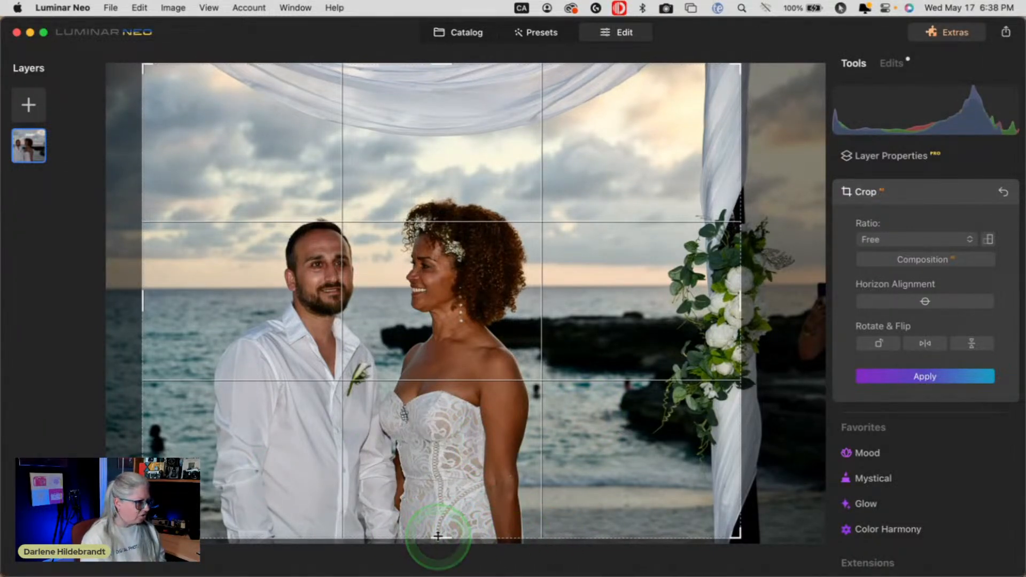
drag(438, 536, 440, 514)
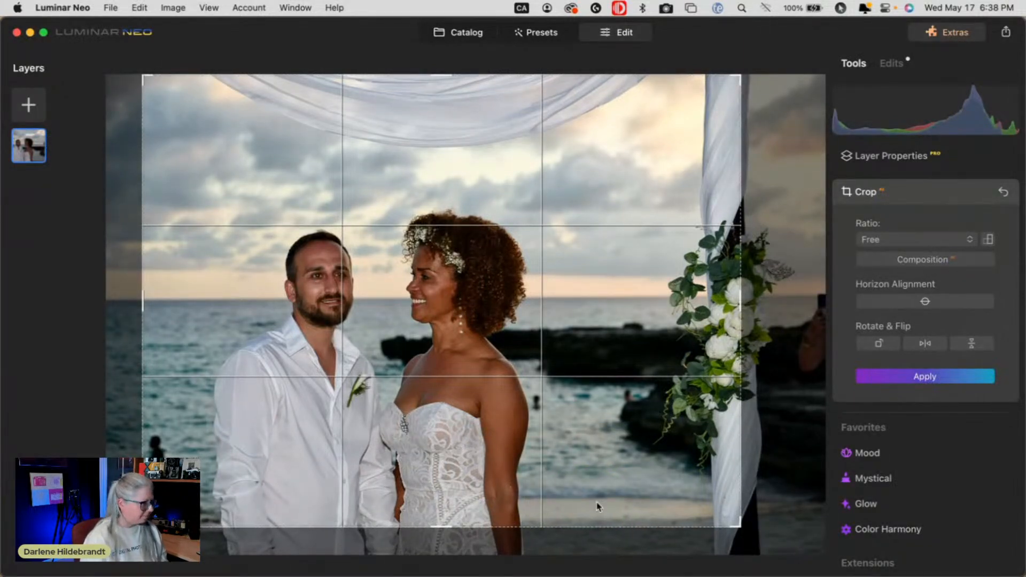
key(Return)
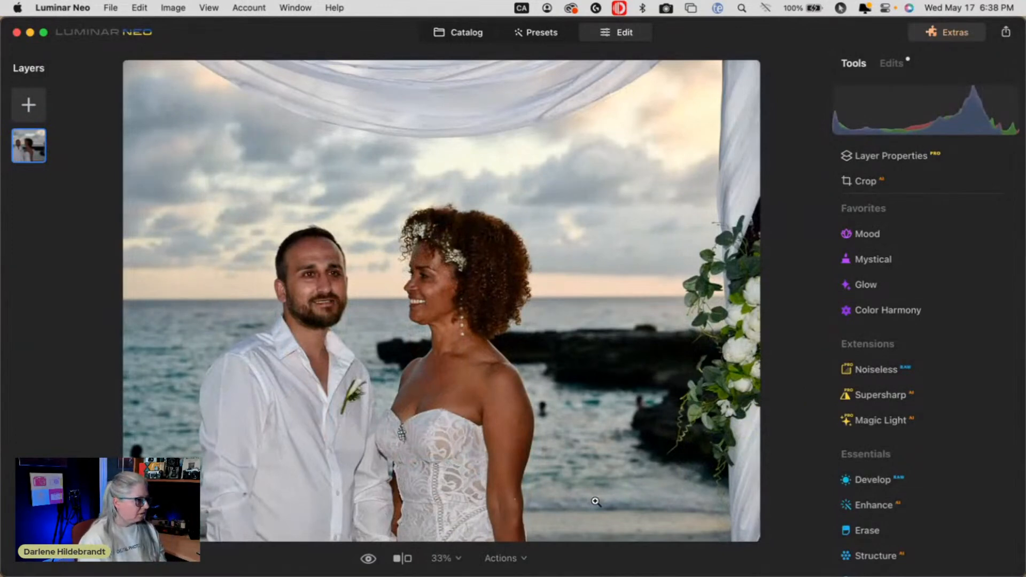
In the Enhance tool, set Accent to 35 and Sky Enhancer to 81
scroll(907, 419, down, 5)
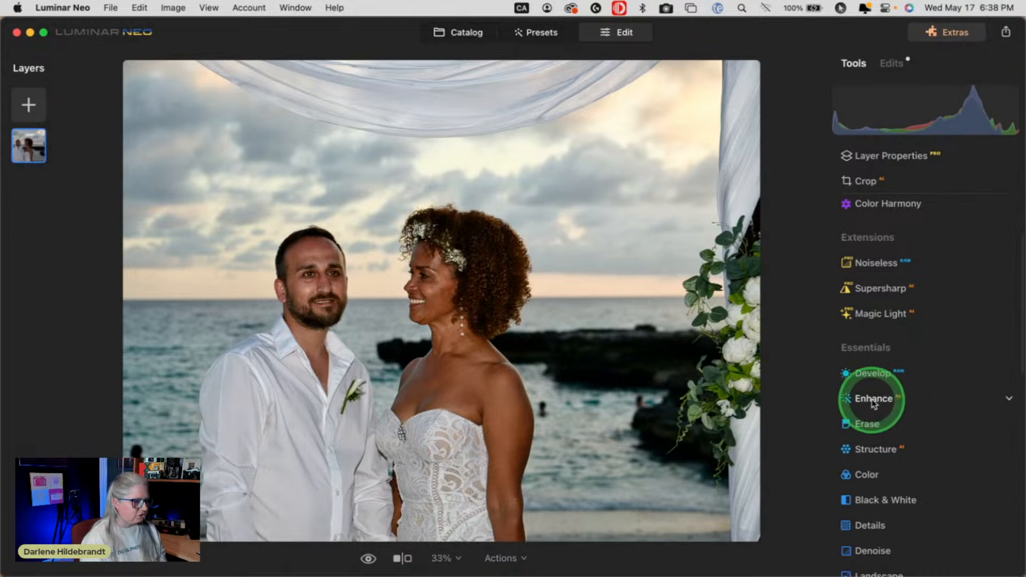
click(873, 401)
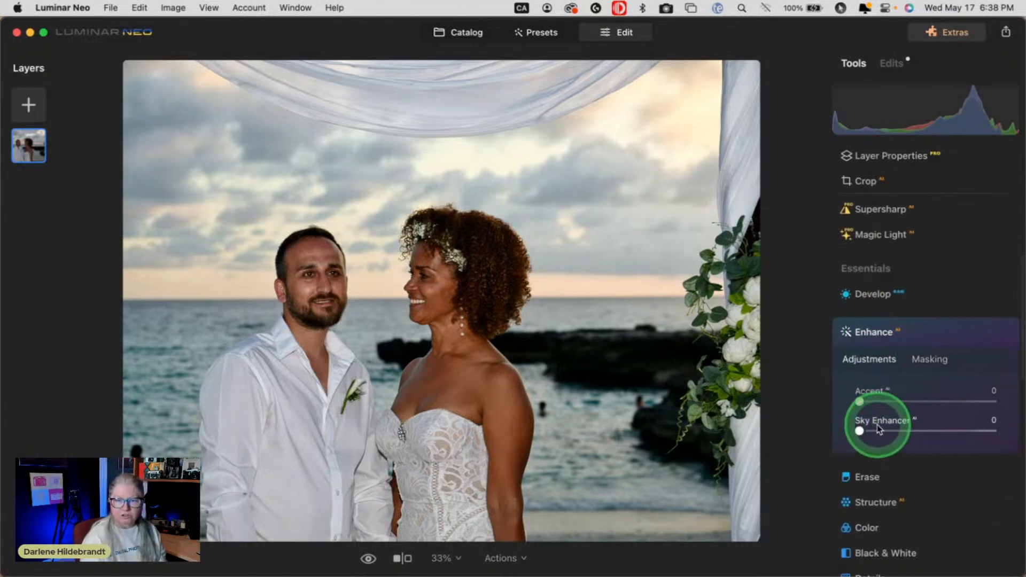
drag(861, 430, 970, 430)
mouse_move(859, 401)
mouse_down()
mouse_move(1015, 390)
mouse_move(840, 394)
mouse_up()
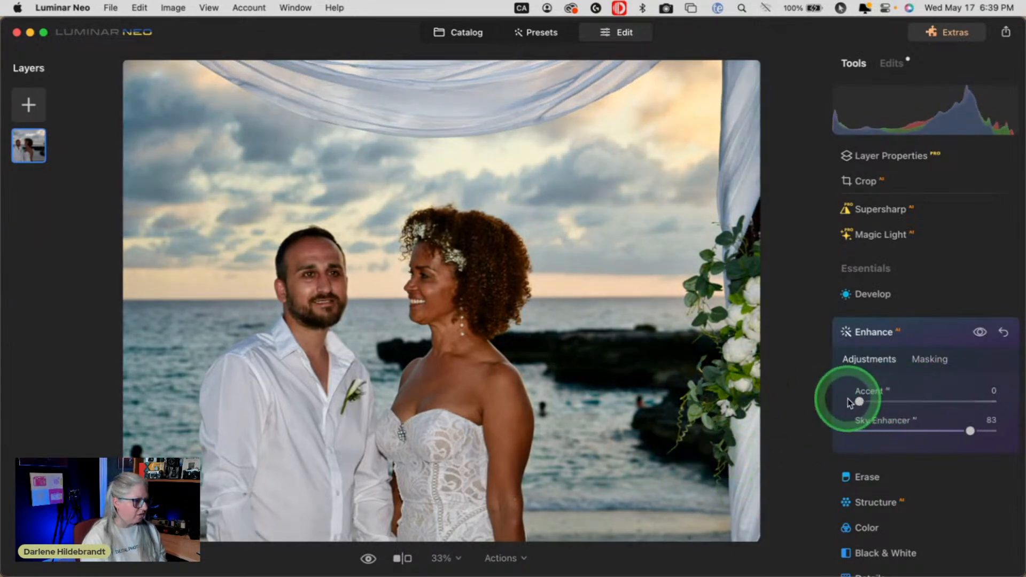
drag(858, 402, 907, 396)
mouse_move(970, 430)
mouse_down()
mouse_move(1000, 431)
mouse_move(923, 430)
mouse_move(968, 431)
mouse_up()
Compare the photo with and without the Enhance adjustments by switching the tool's effect off and on
click(982, 343)
click(982, 339)
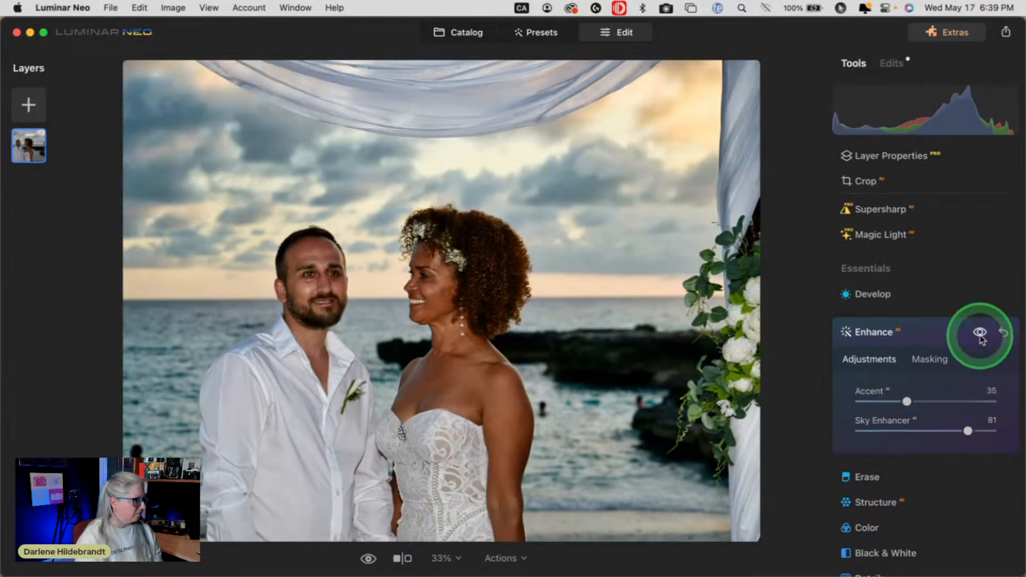
click(982, 340)
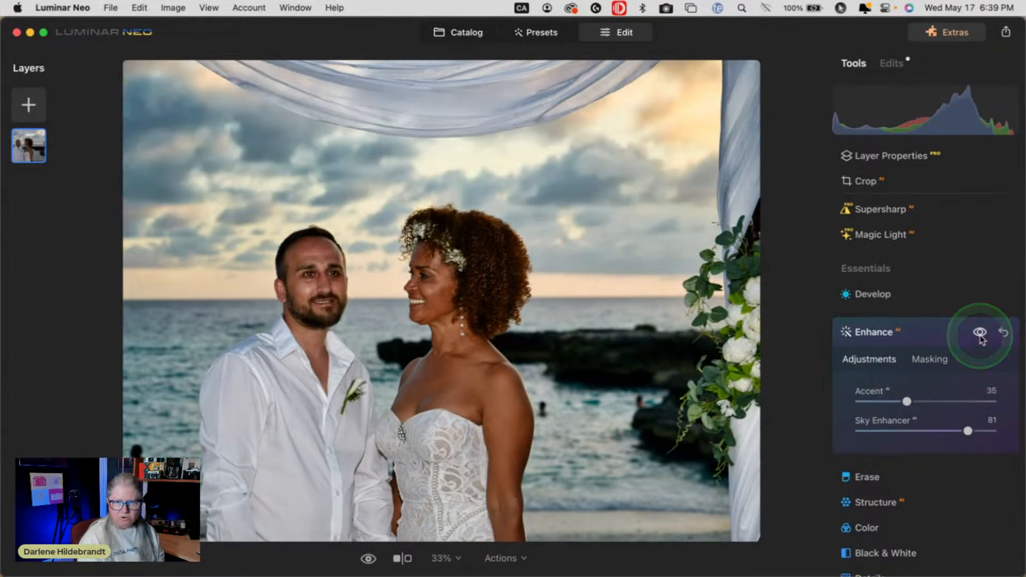
click(982, 340)
click(982, 340)
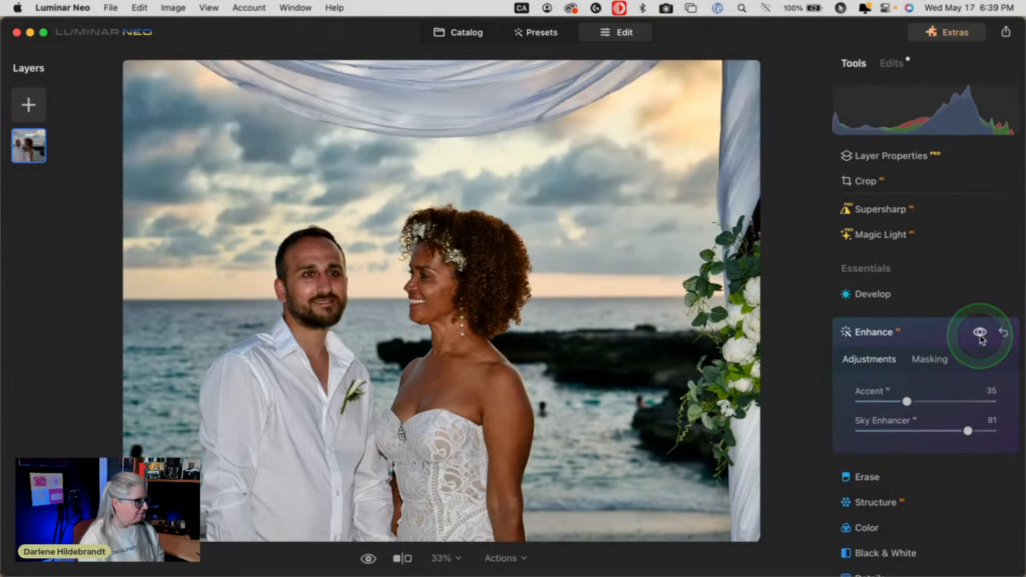
click(983, 340)
click(982, 340)
Set Enhance Accent to 20 and Sky Enhancer to 86, then collapse the Enhance tool
drag(907, 401, 886, 402)
mouse_move(967, 430)
mouse_down()
mouse_move(928, 427)
mouse_move(955, 429)
mouse_move(956, 448)
mouse_move(956, 430)
mouse_move(965, 433)
mouse_up()
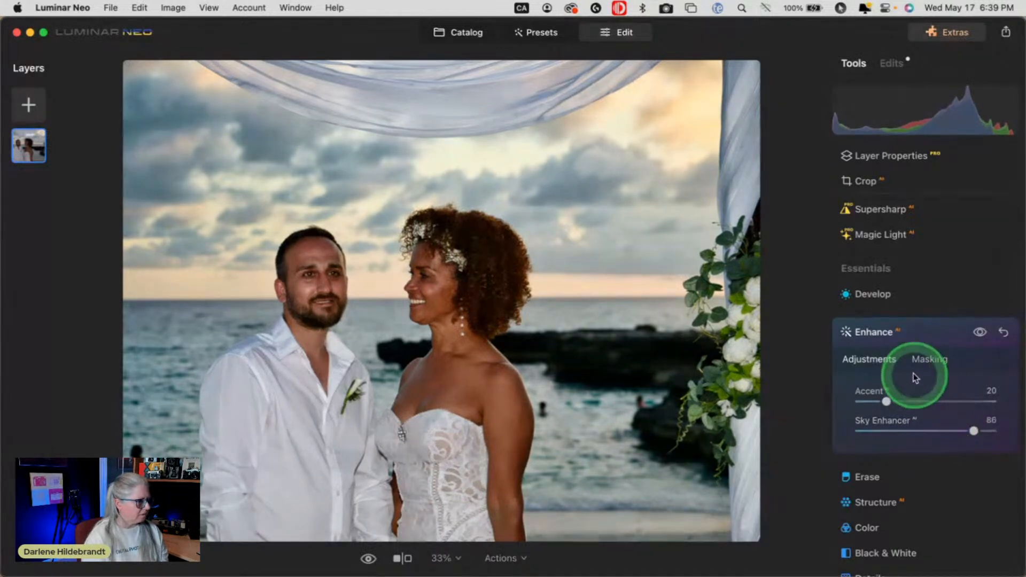
click(929, 333)
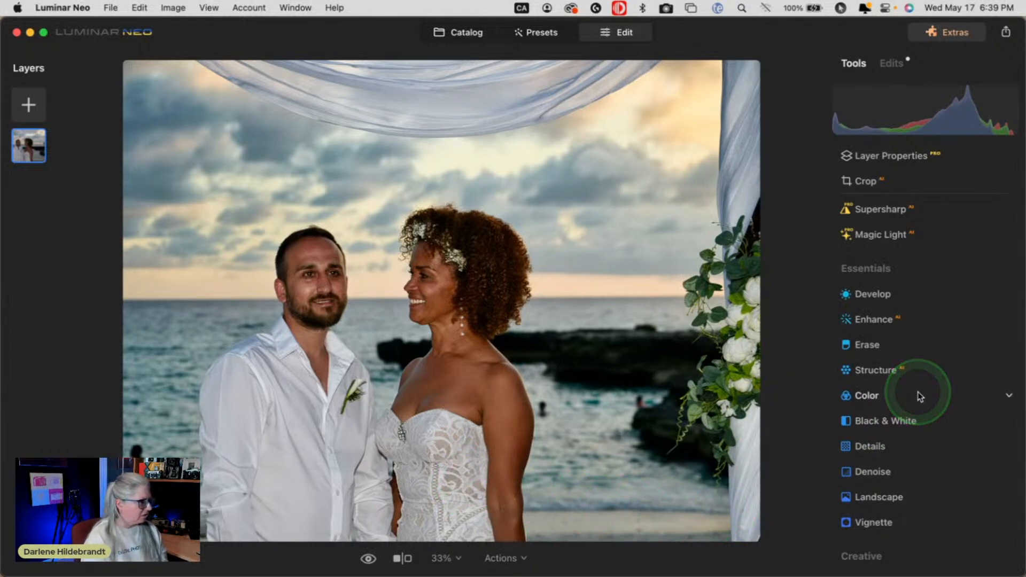
scroll(918, 393, down, 4)
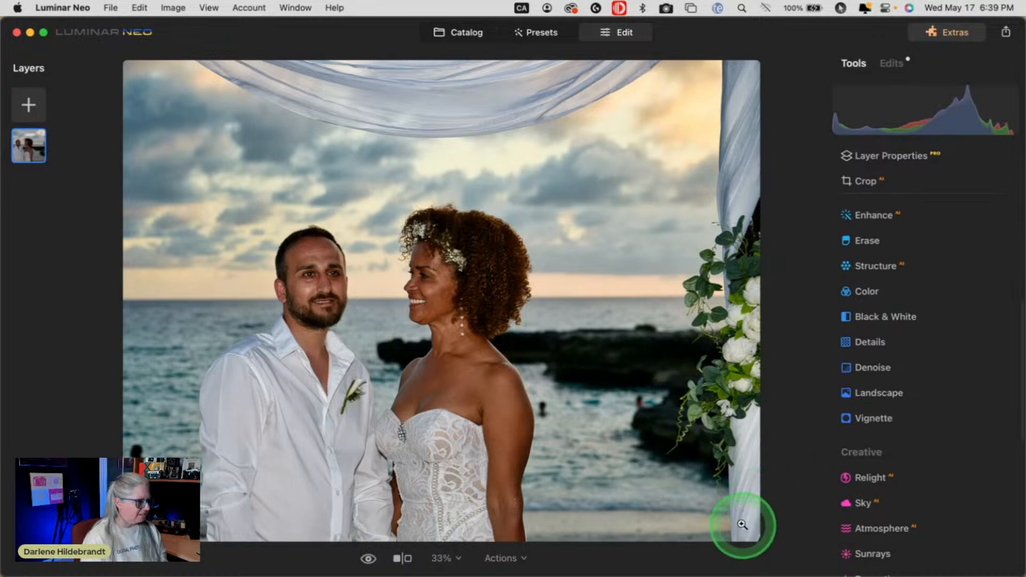
In the Vignette tool, set Amount to -71, Size to 19, Roundness to 39 and Feather to -100
click(876, 419)
click(871, 435)
click(924, 374)
drag(925, 374, 879, 373)
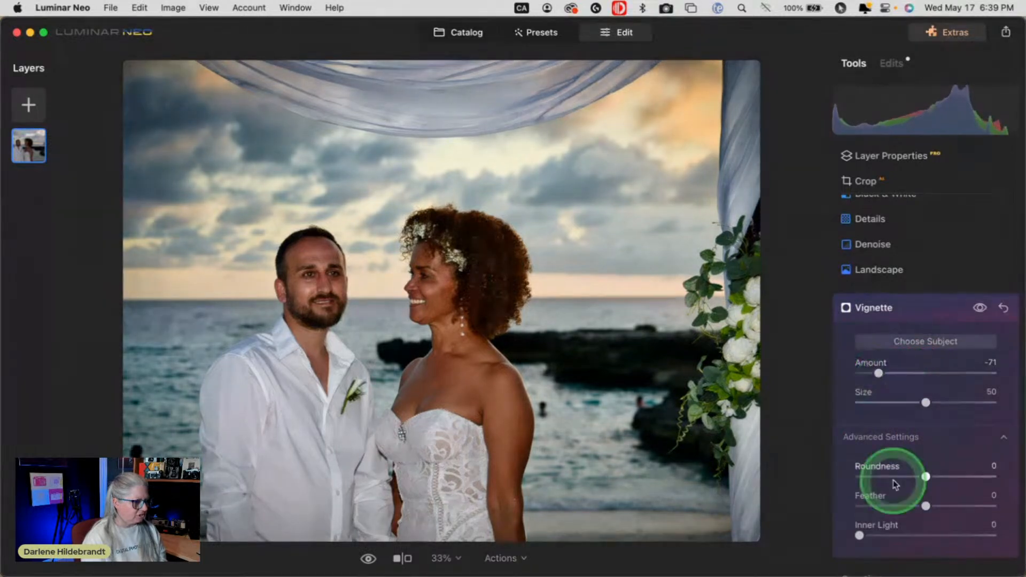
drag(923, 508, 838, 503)
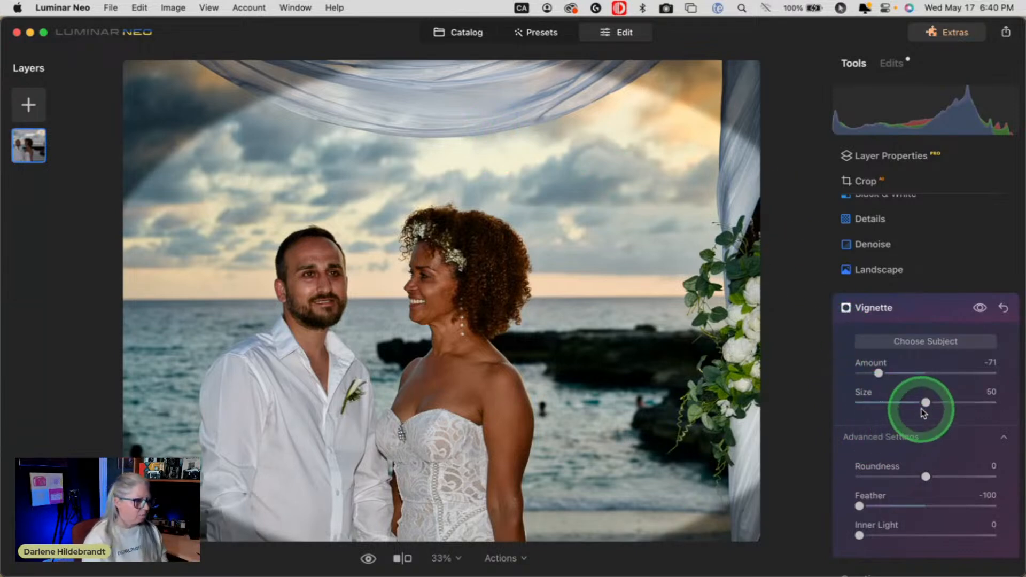
drag(925, 403, 906, 403)
drag(925, 476, 951, 476)
drag(907, 403, 884, 403)
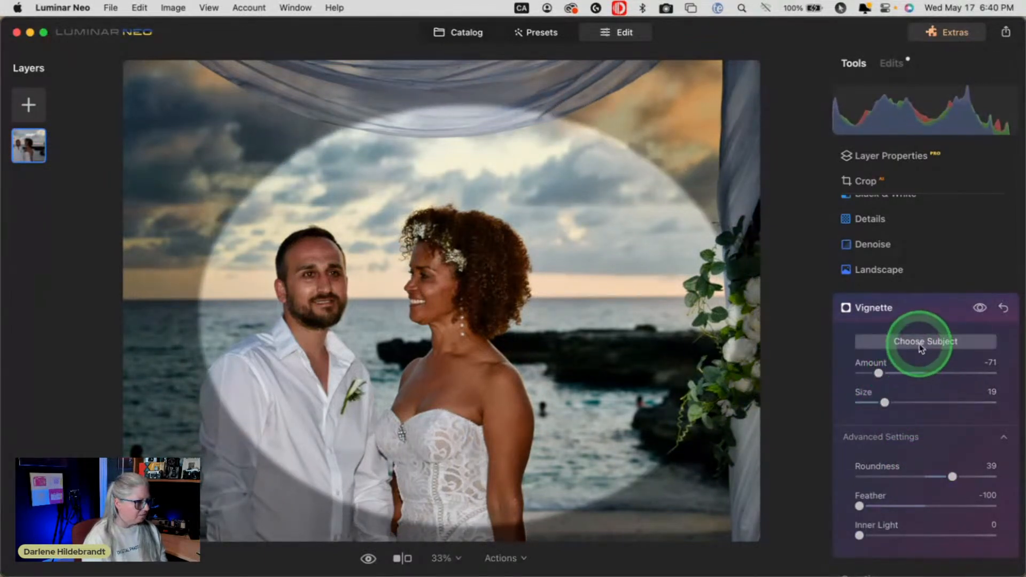
Centre the vignette between the couple and set its Roundness to 83, Feather to 66 and Amount to -51
click(375, 323)
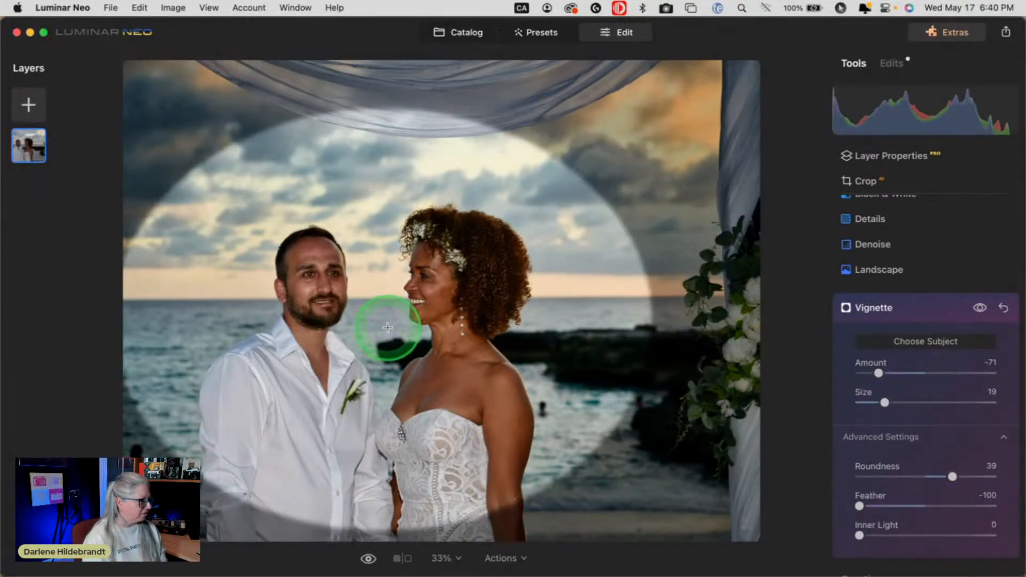
drag(394, 337, 383, 350)
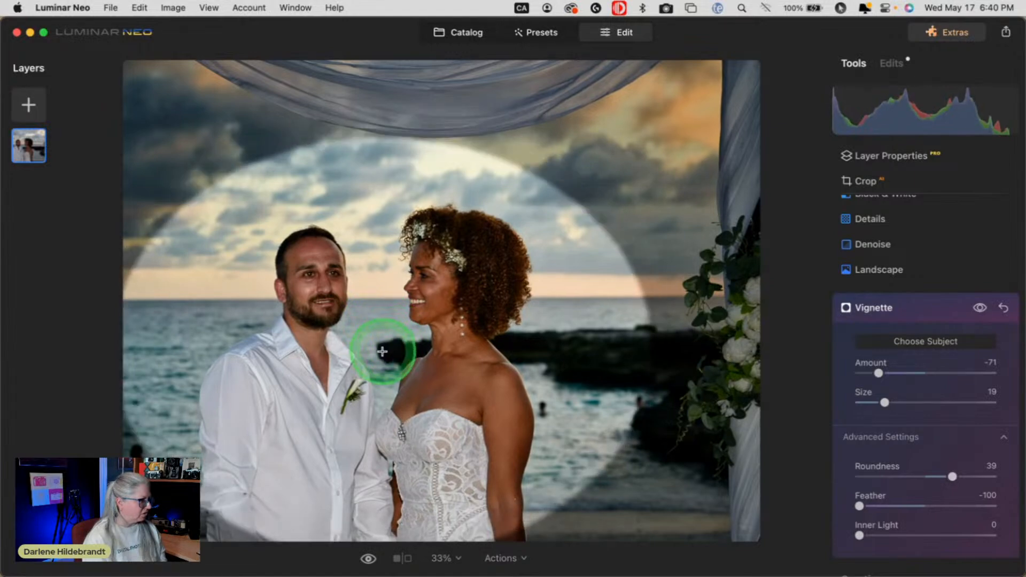
drag(952, 477, 980, 477)
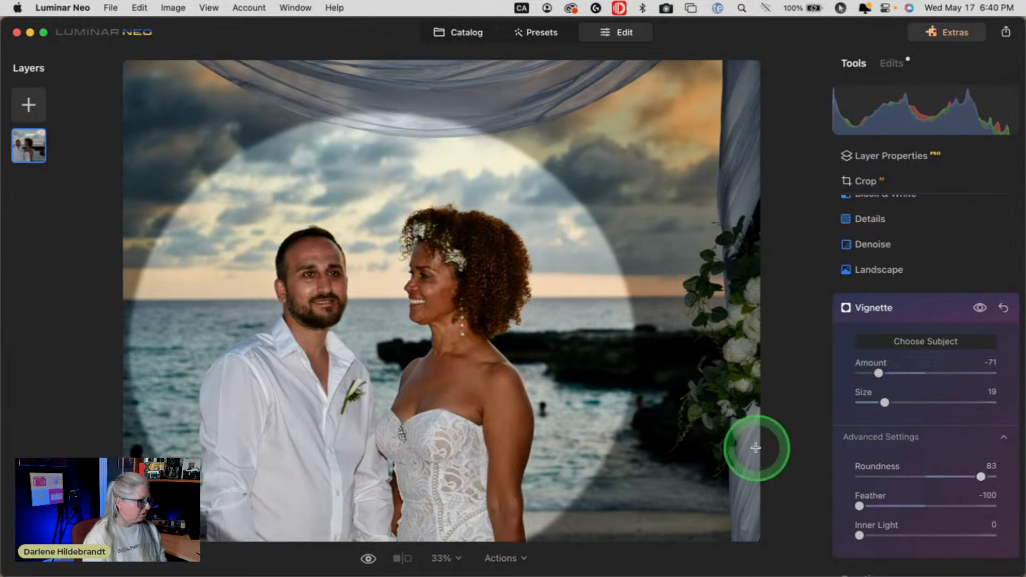
drag(858, 506, 969, 505)
mouse_move(878, 372)
mouse_down()
mouse_move(915, 364)
mouse_move(892, 369)
mouse_up()
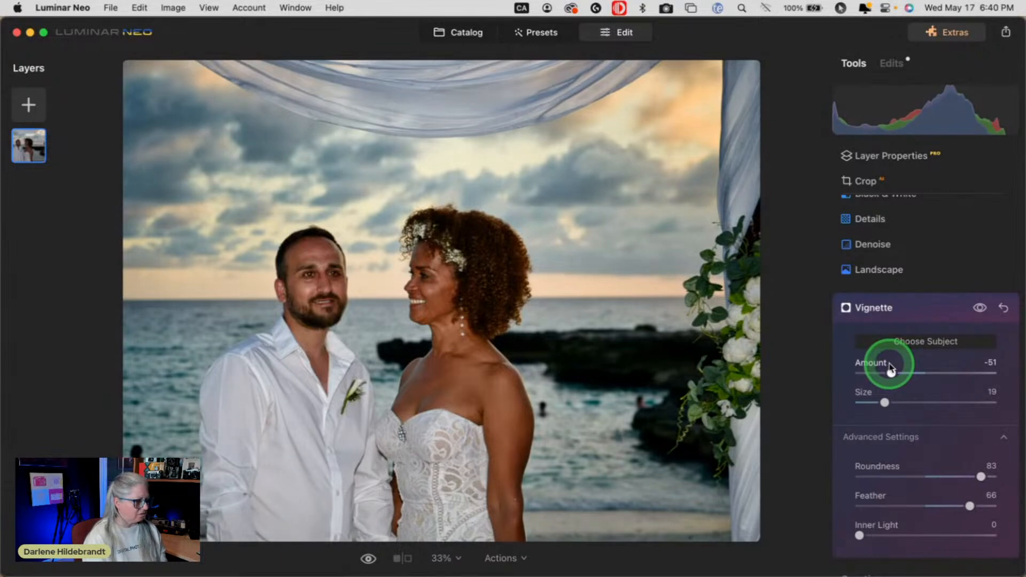
Set the vignette's Feather to -100, Size to 9 and Inner Light to 33
click(858, 536)
drag(860, 536, 816, 503)
drag(884, 403, 873, 404)
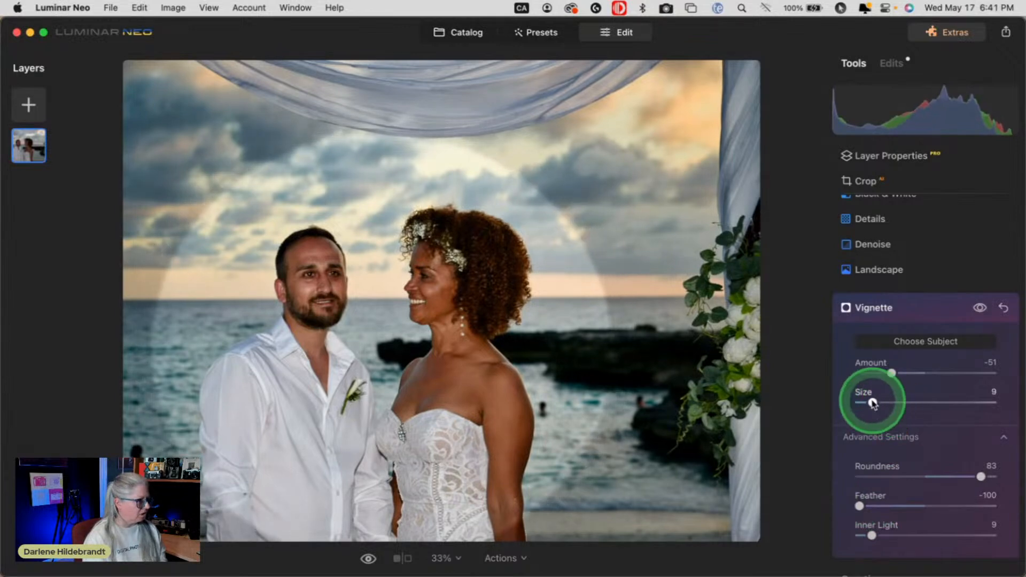
drag(874, 532, 904, 536)
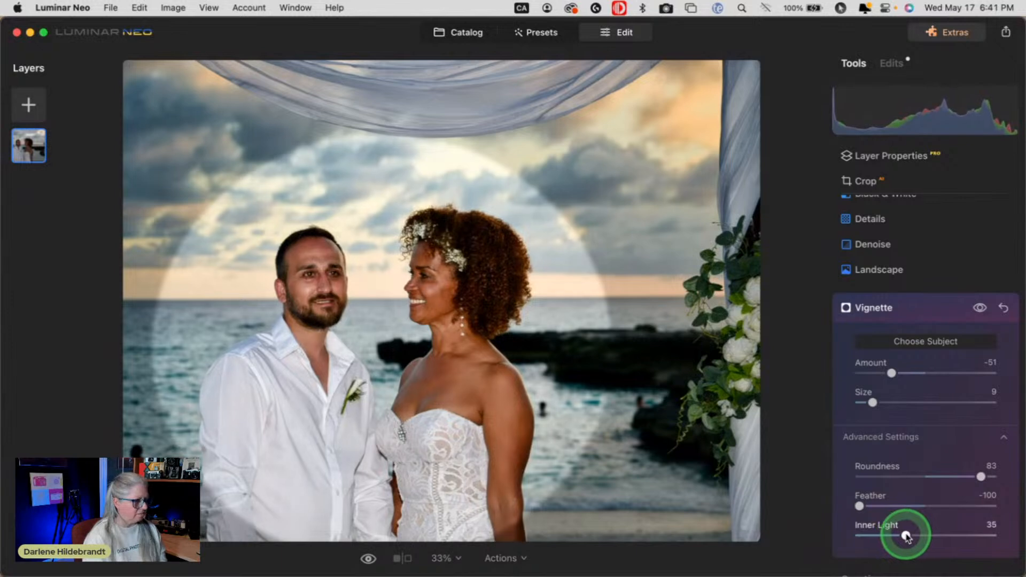
Soften the vignette edge with Feather at 77 and set its Amount to -55
drag(863, 508, 968, 505)
drag(891, 373, 888, 374)
mouse_move(966, 506)
mouse_down()
mouse_move(884, 505)
mouse_move(977, 503)
mouse_up()
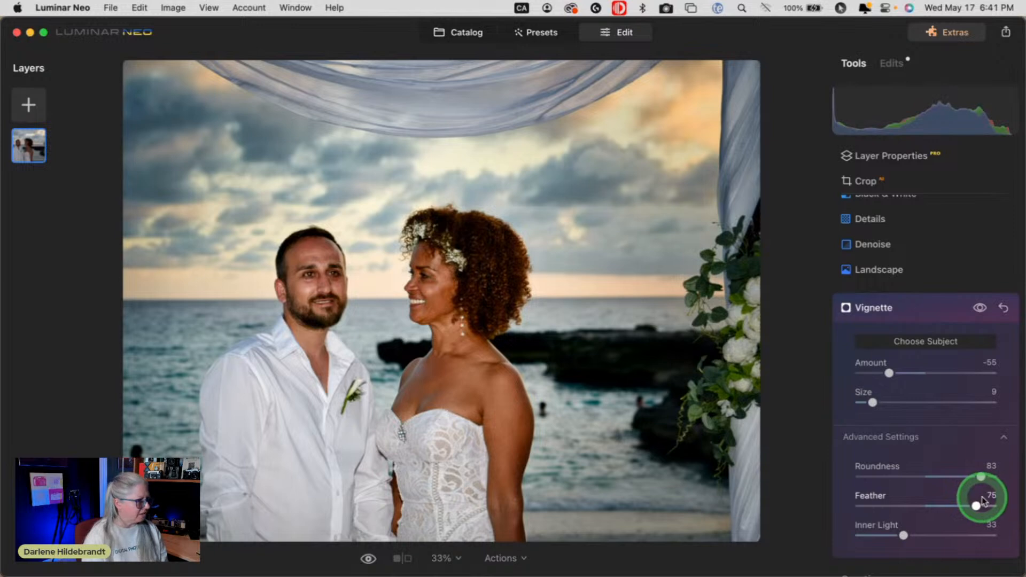
drag(984, 496, 983, 496)
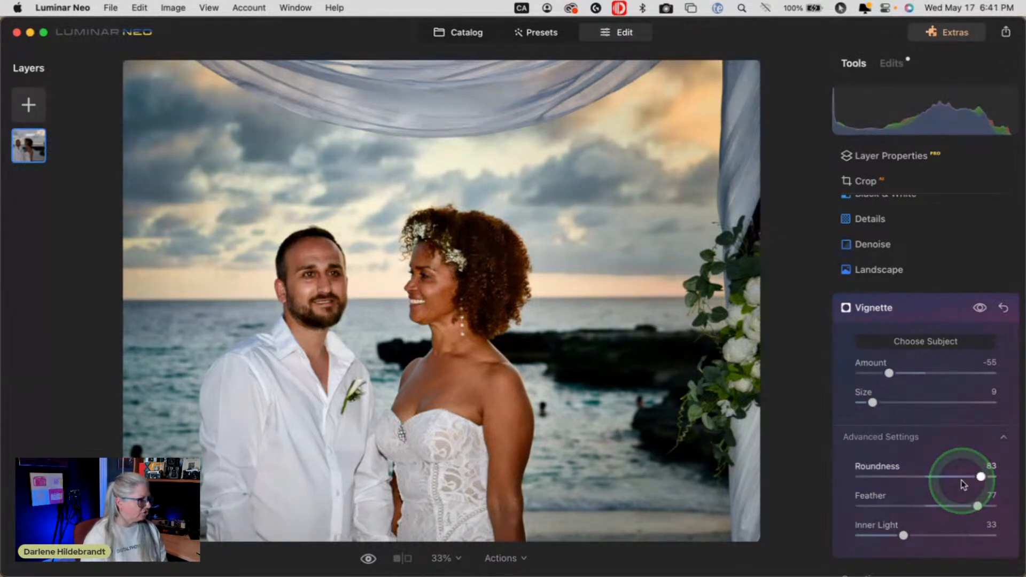
Compare the photo with and without the vignette by switching its effect off and on twice
click(980, 309)
click(979, 309)
click(979, 309)
click(979, 309)
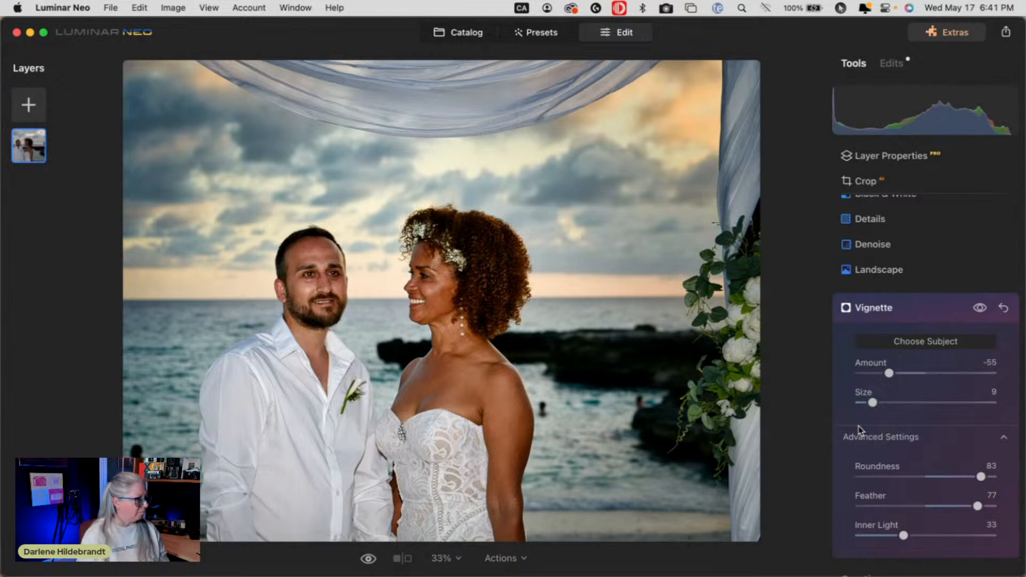
Set the vignette's Inner Light to 0 and collapse the Vignette tool
click(871, 408)
click(903, 536)
drag(903, 536, 794, 526)
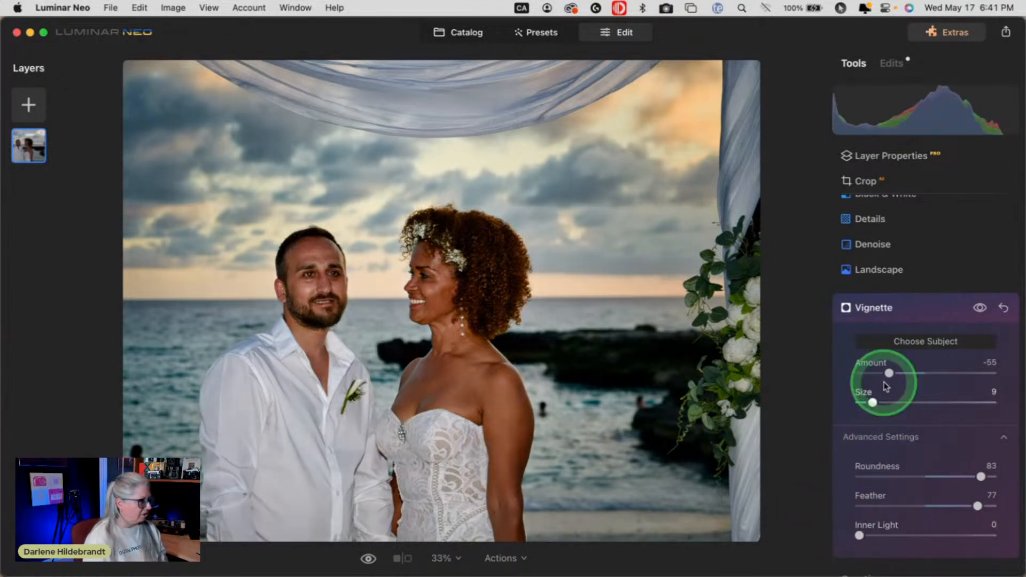
click(919, 315)
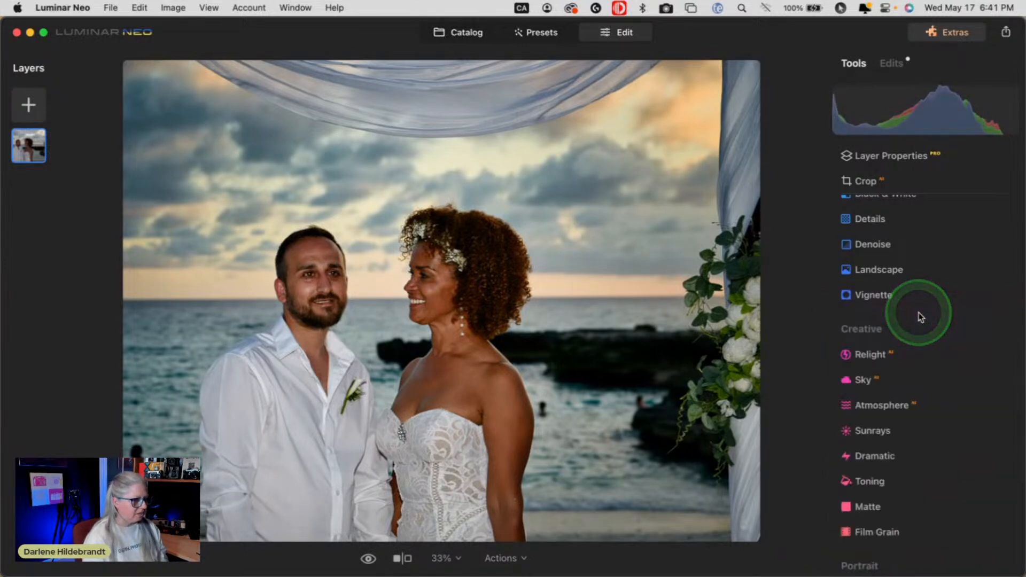
In the Relight tool, set Brightness Near to 51 and Brightness Far to -57, and expand the advanced settings
click(902, 357)
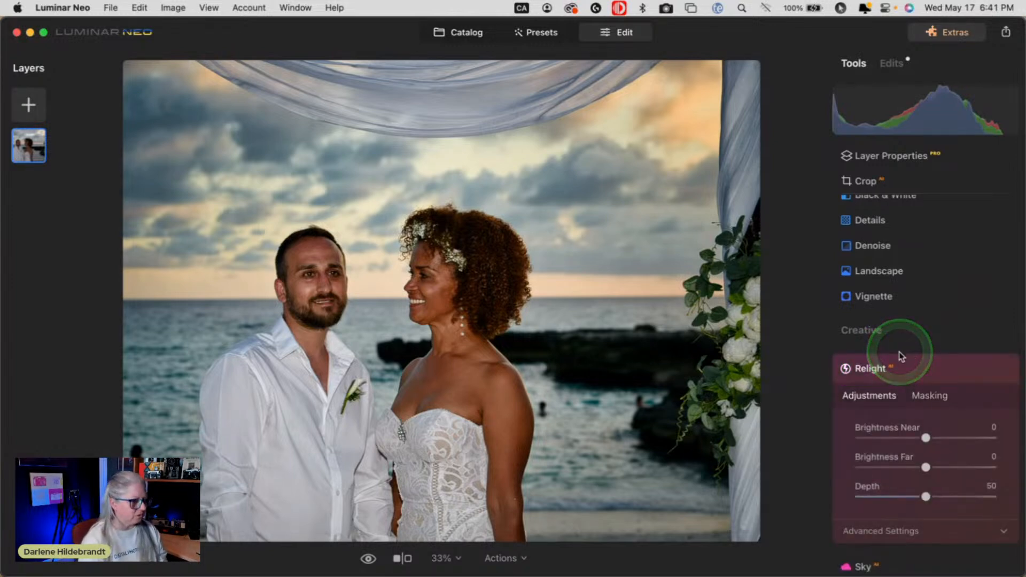
click(915, 305)
drag(925, 306, 955, 306)
click(898, 401)
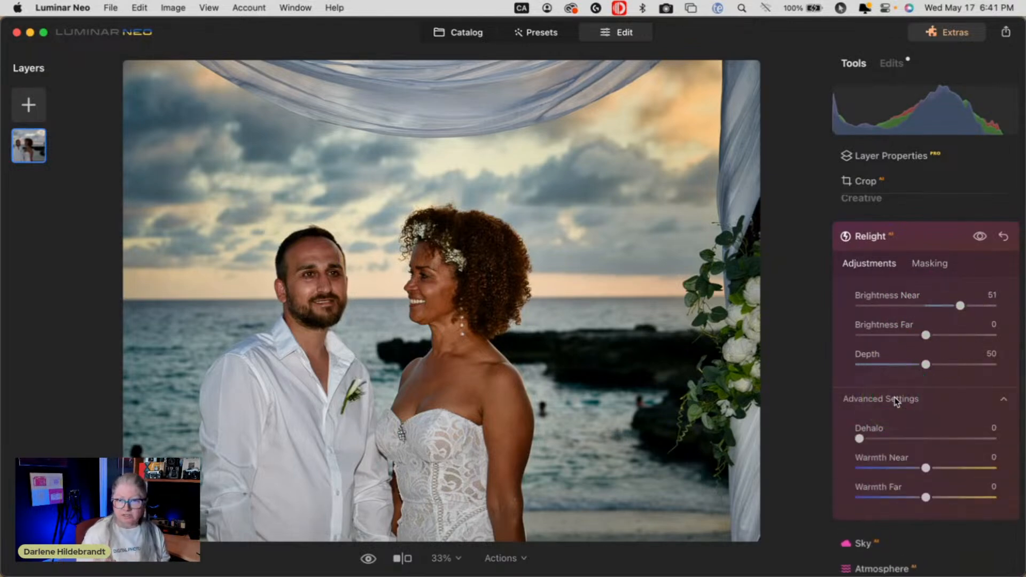
drag(925, 335, 887, 335)
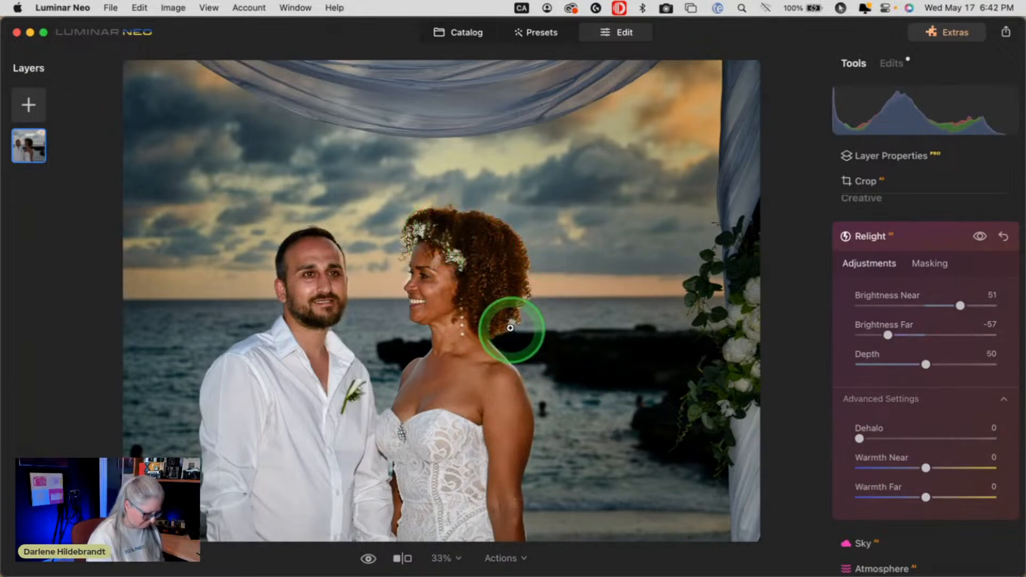
Examine the halo around the bride's hair at 100% and set Relight's Dehalo to 98
key(super+equal)
key(super+equal)
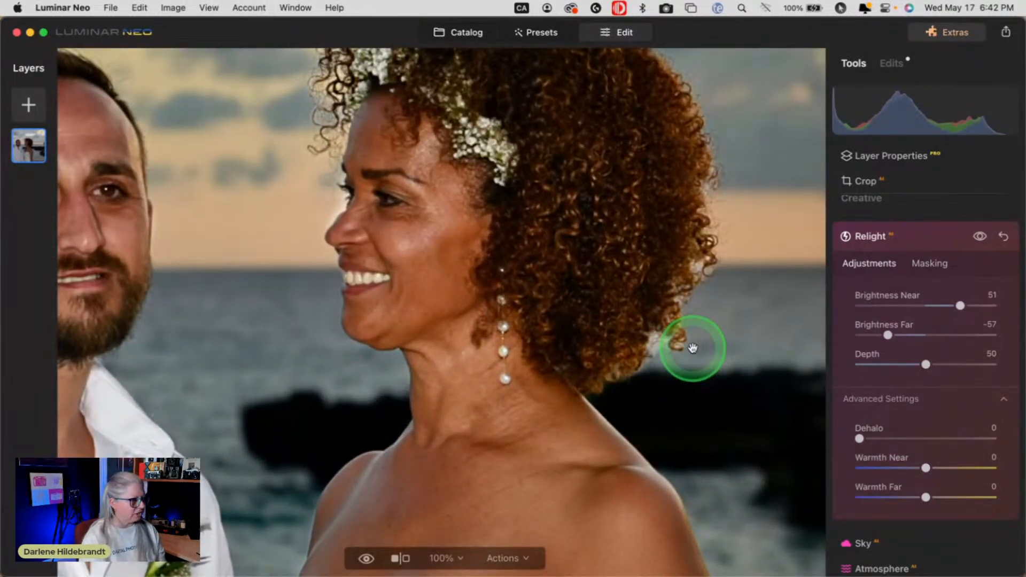
drag(858, 439, 920, 439)
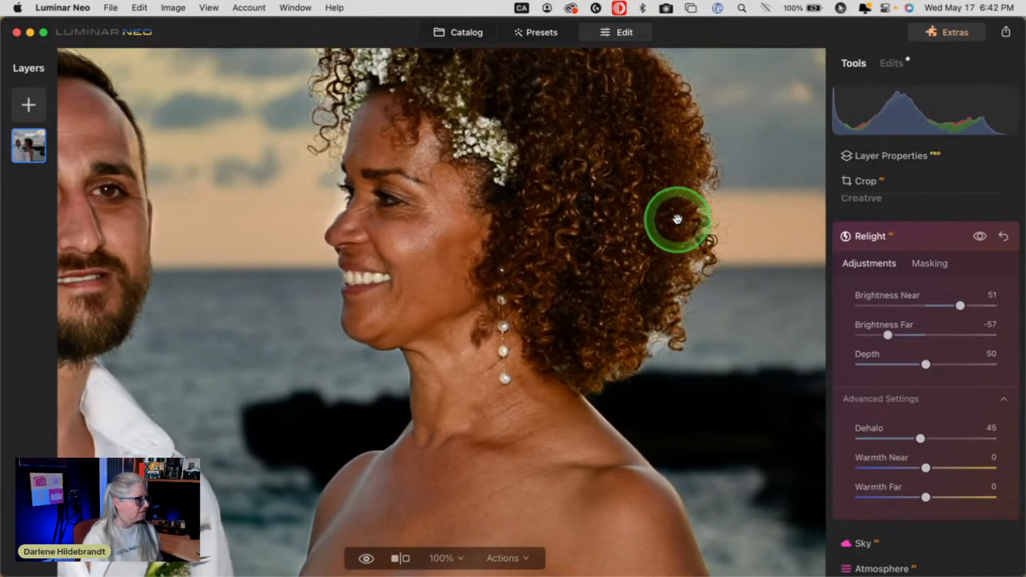
drag(662, 156, 609, 290)
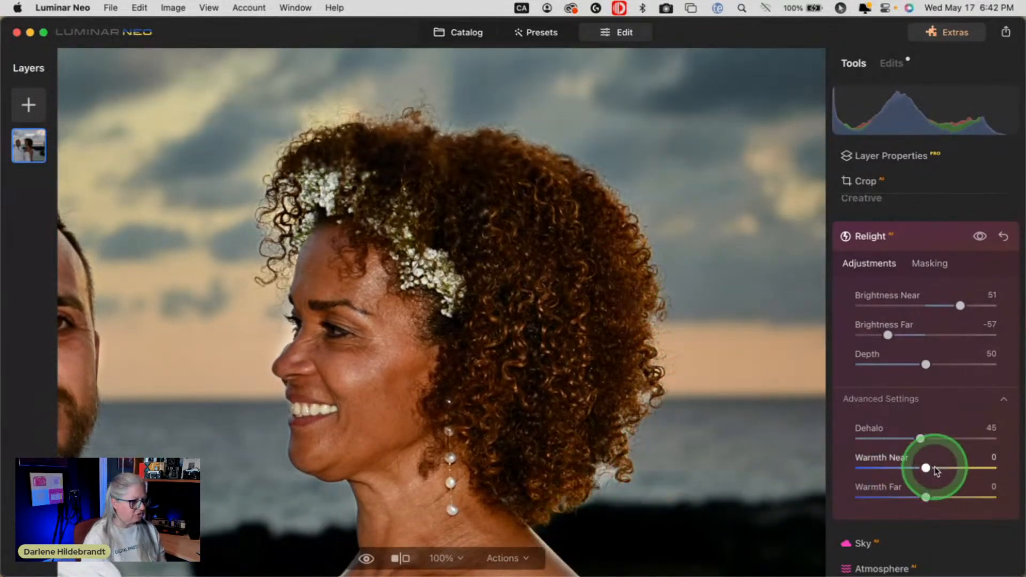
drag(920, 438, 968, 438)
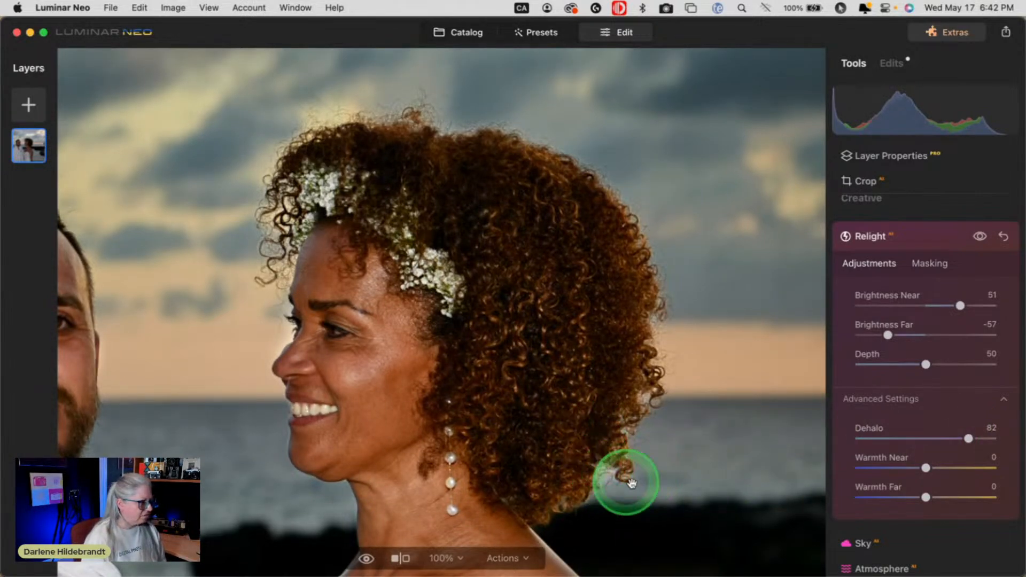
drag(969, 438, 989, 438)
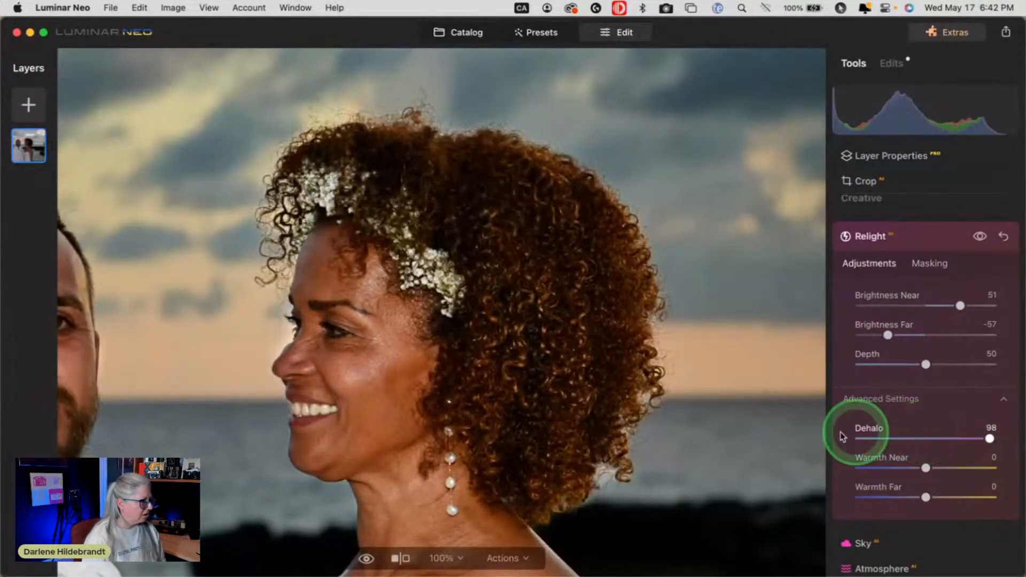
scroll(412, 256, down, 5)
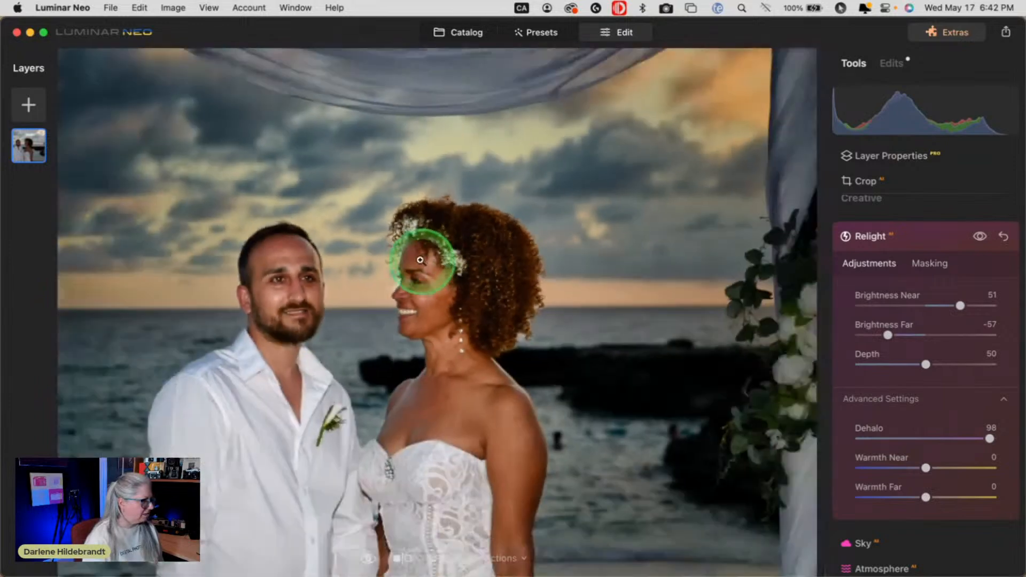
Set Relight's Brightness Far to -24, Brightness Near to 38 and Depth to 16, and compare the photo with the effect off and on
drag(889, 335, 910, 335)
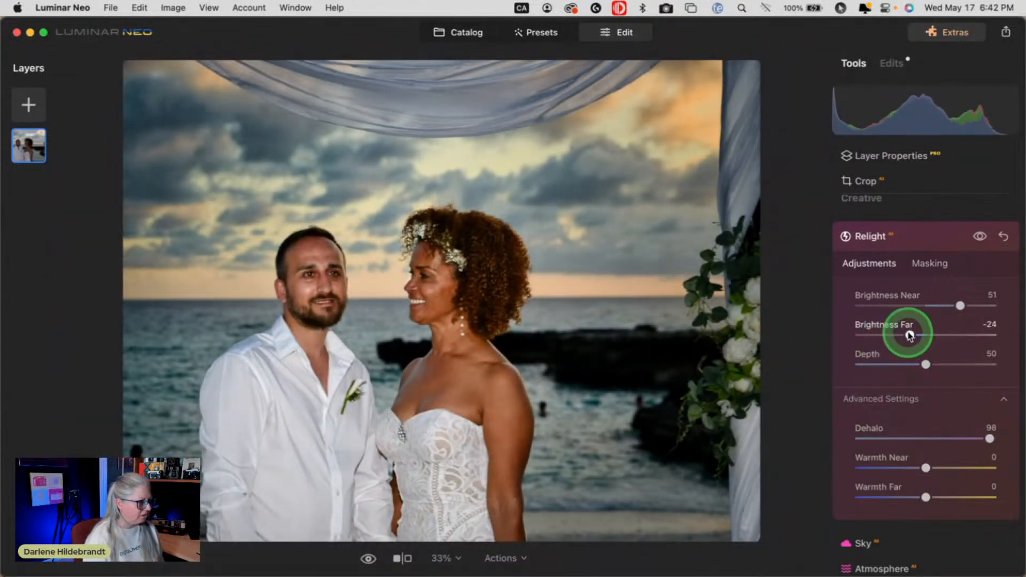
mouse_move(960, 305)
mouse_down()
mouse_move(935, 306)
mouse_move(953, 302)
mouse_up()
drag(925, 364, 1011, 363)
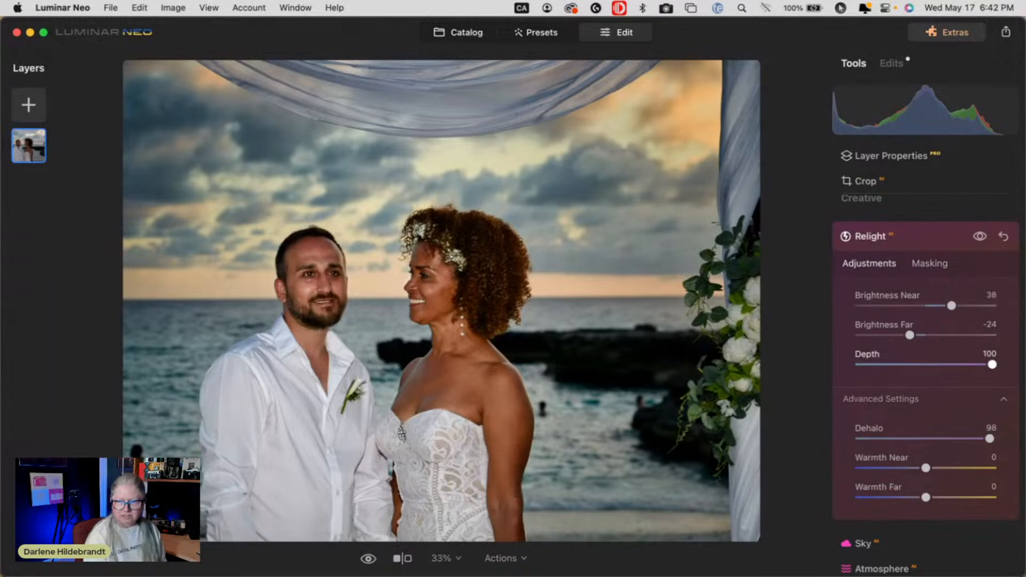
drag(992, 365, 895, 364)
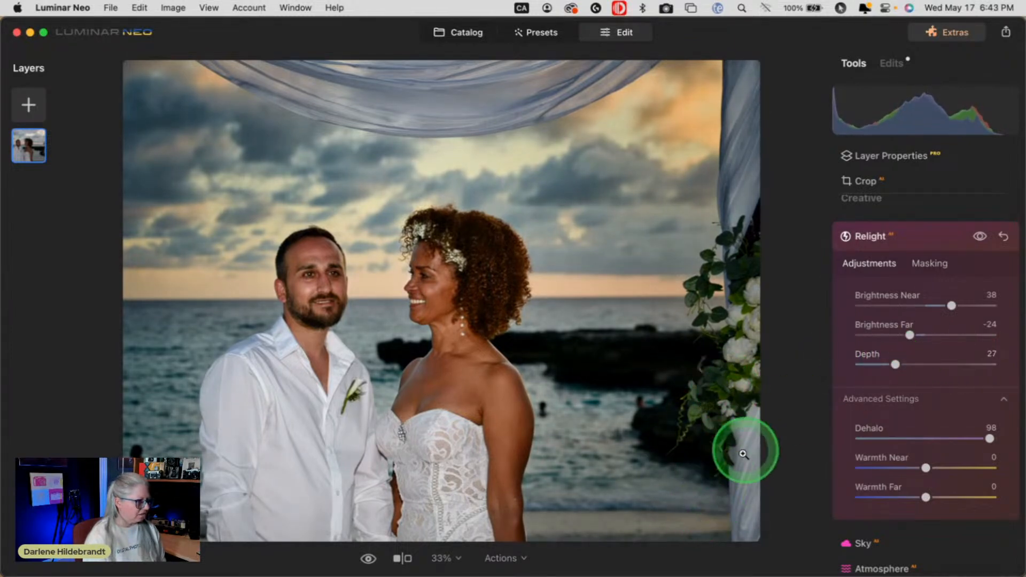
drag(895, 364, 881, 365)
click(980, 236)
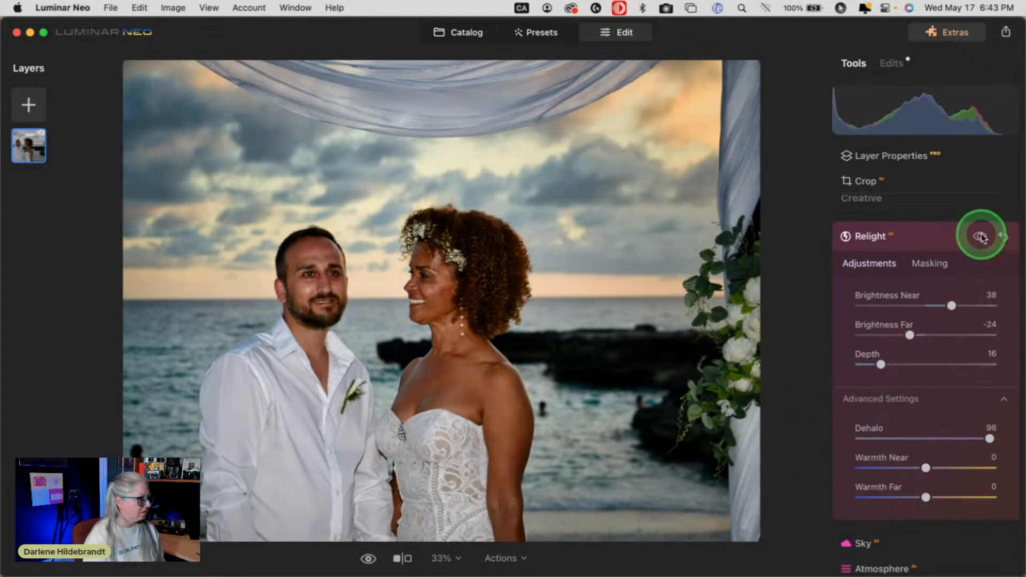
click(982, 238)
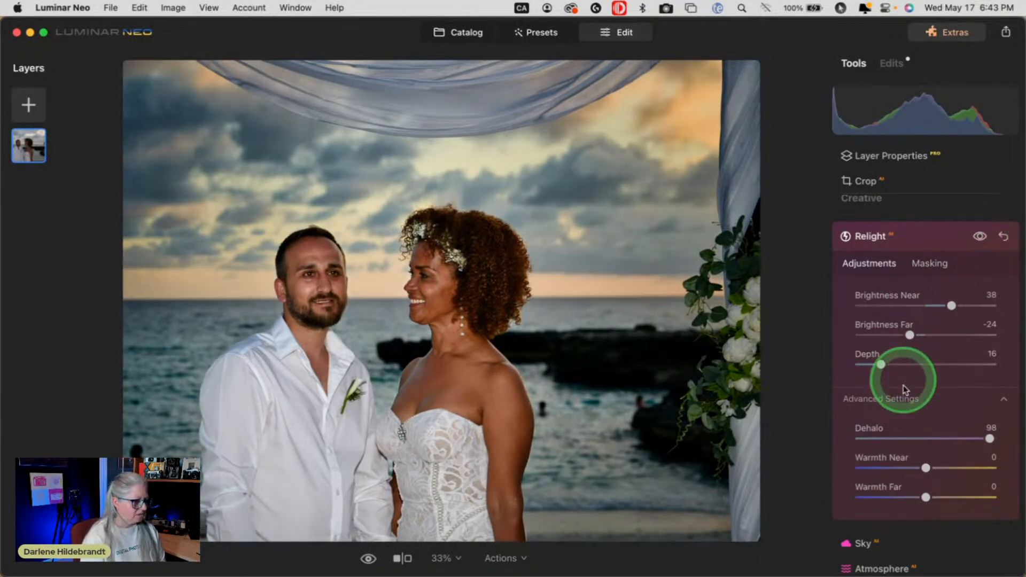
Set Relight's Warmth Near to 11 and Warmth Far to -12, and compare the photo with and without Relight
drag(926, 469, 901, 496)
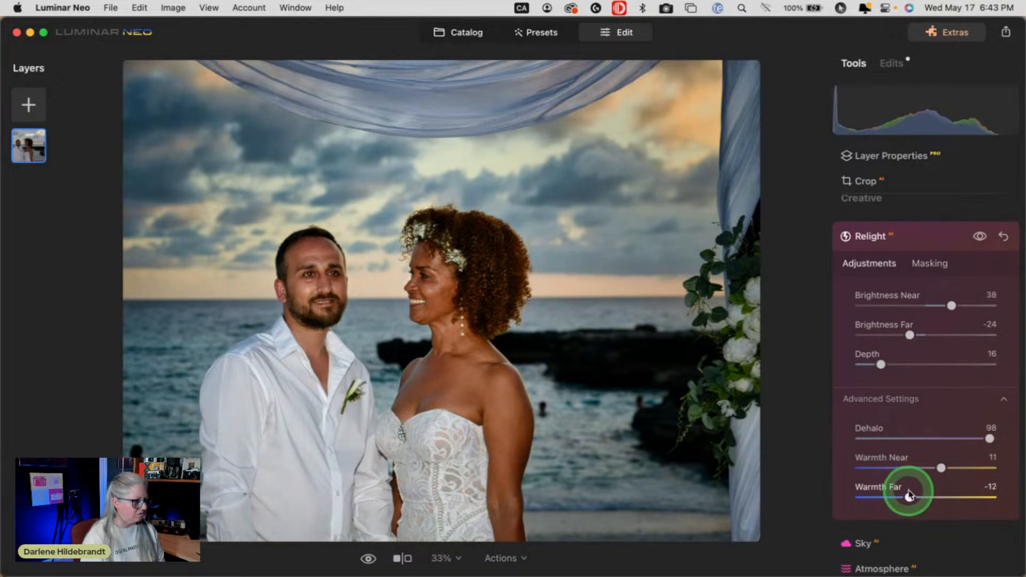
click(978, 238)
click(978, 239)
click(978, 238)
click(978, 238)
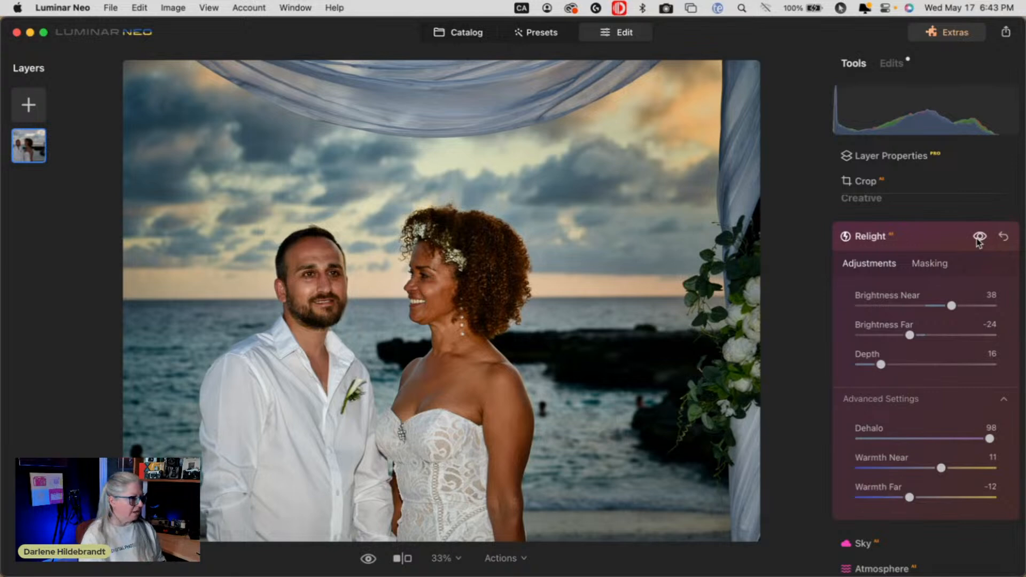
Slightly lower Relight's Brightness Near, slightly raise Brightness Far, and collapse the Relight tool
click(907, 242)
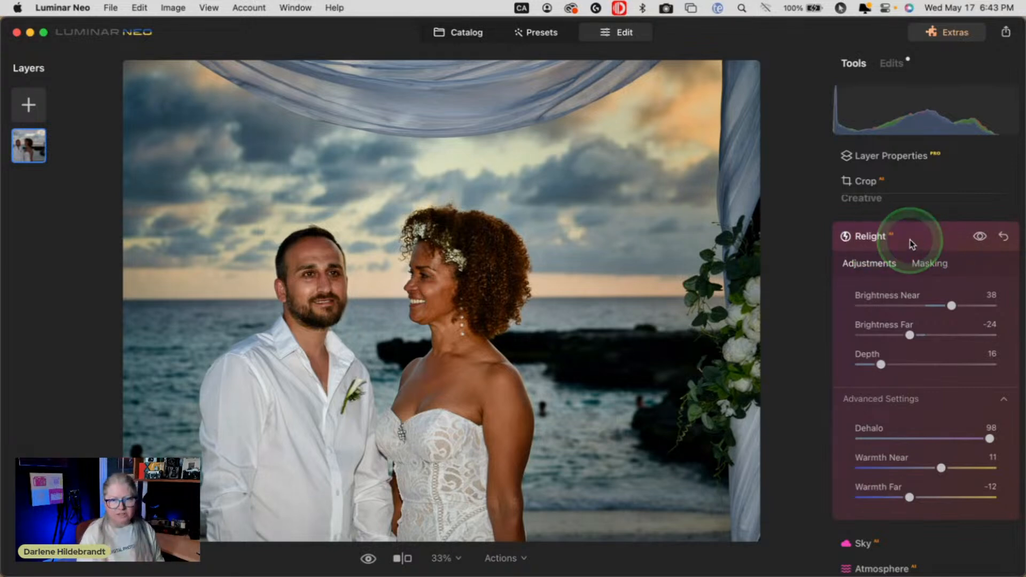
mouse_move(951, 305)
mouse_down()
mouse_move(935, 306)
mouse_move(946, 305)
mouse_up()
drag(909, 335, 912, 335)
drag(946, 306, 947, 306)
click(925, 238)
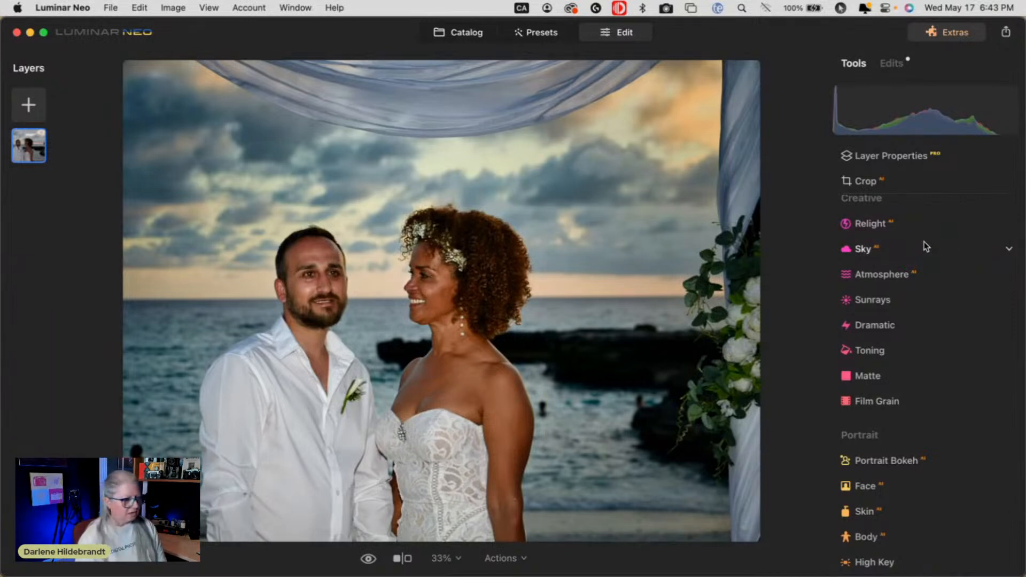
Set Color Harmony's Color Contrast Amount to 33, try Hue at 38 and 229, and settle the Hue at 34
scroll(903, 293, up, 10)
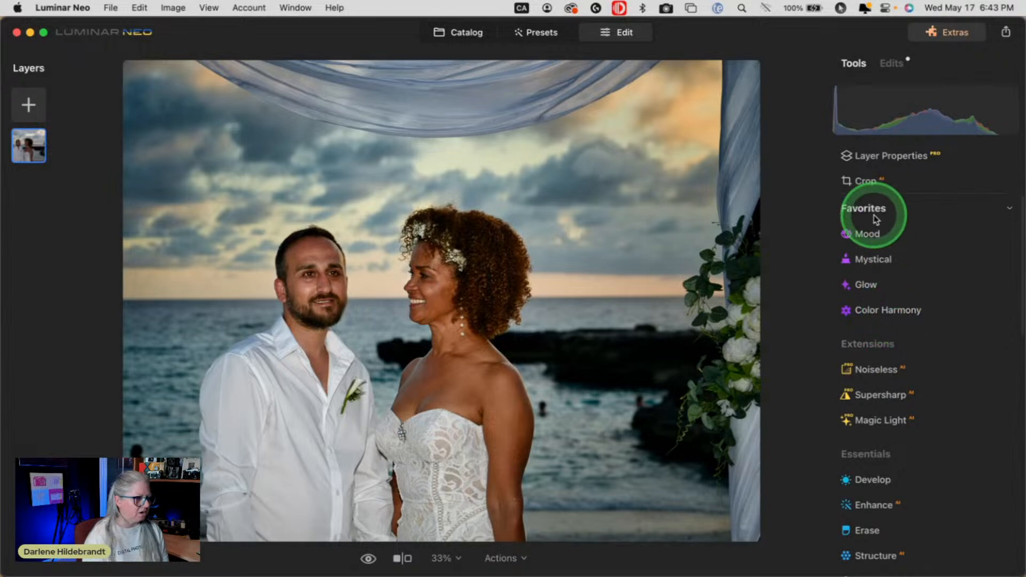
click(899, 312)
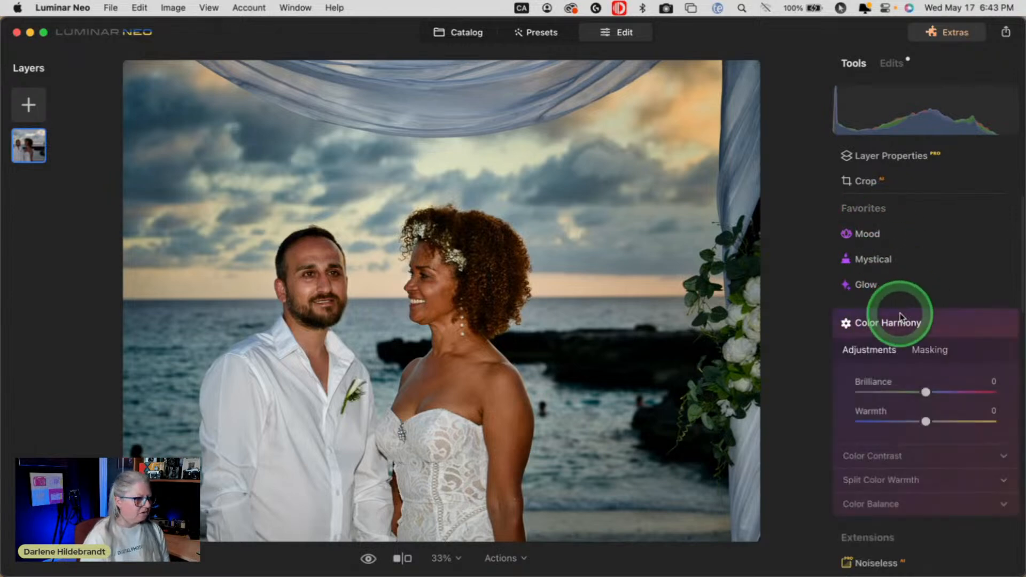
click(870, 455)
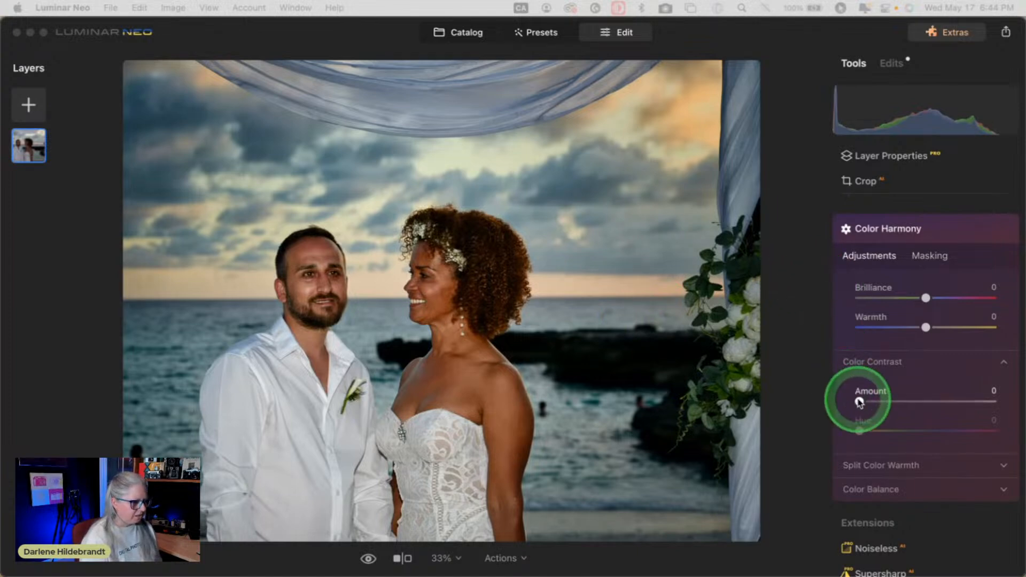
drag(858, 402, 903, 401)
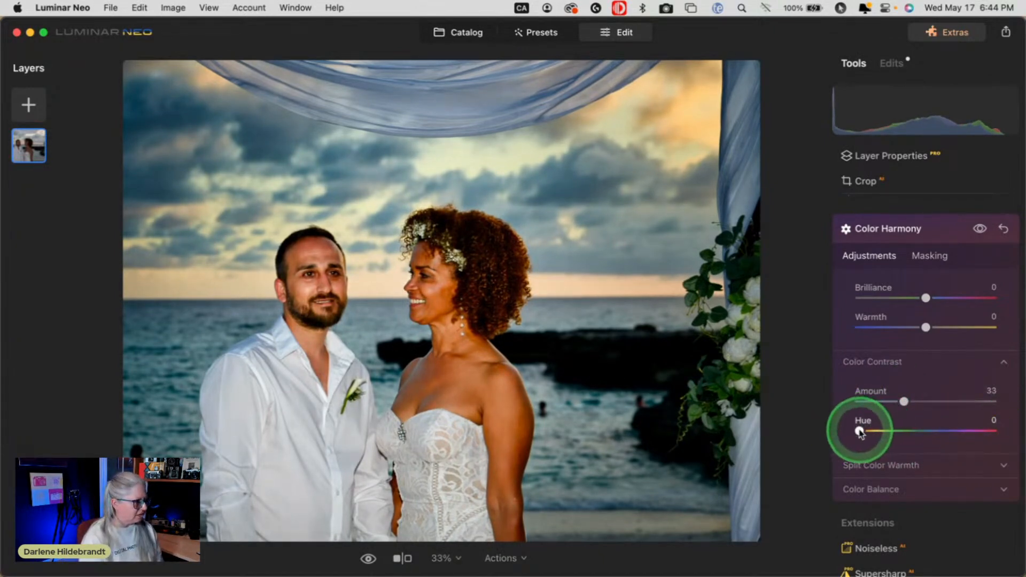
drag(859, 432, 874, 431)
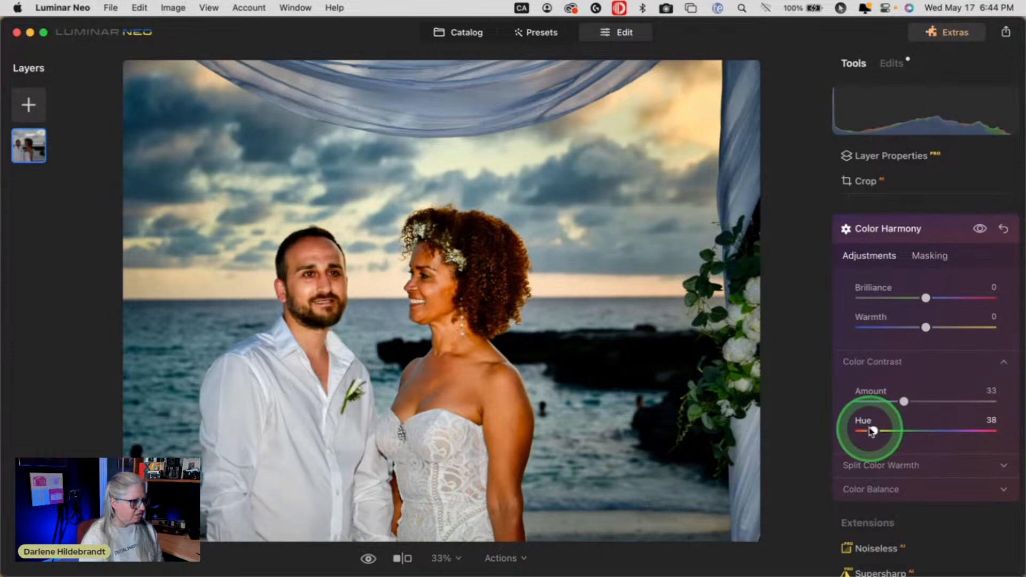
click(873, 431)
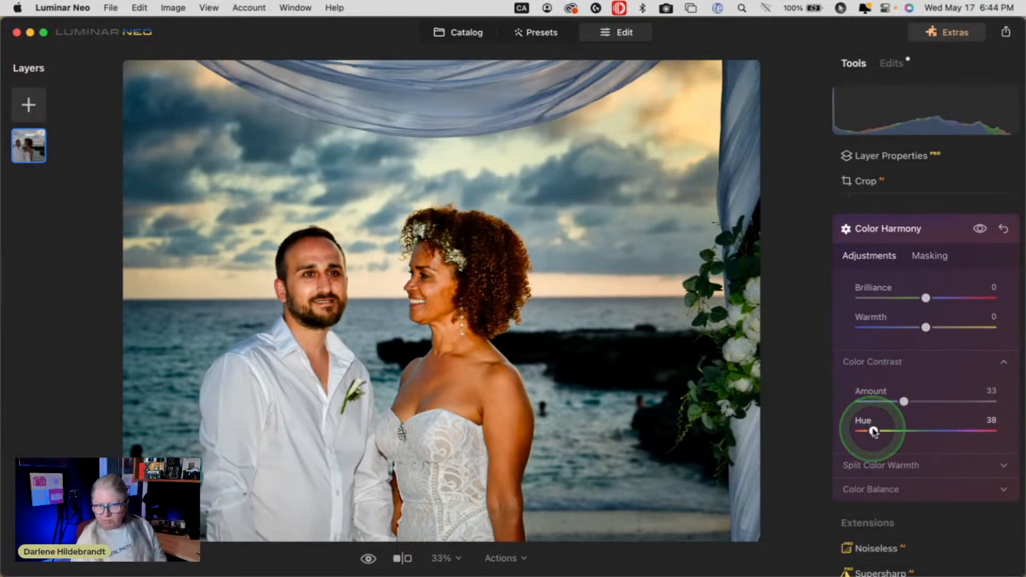
drag(873, 431, 943, 432)
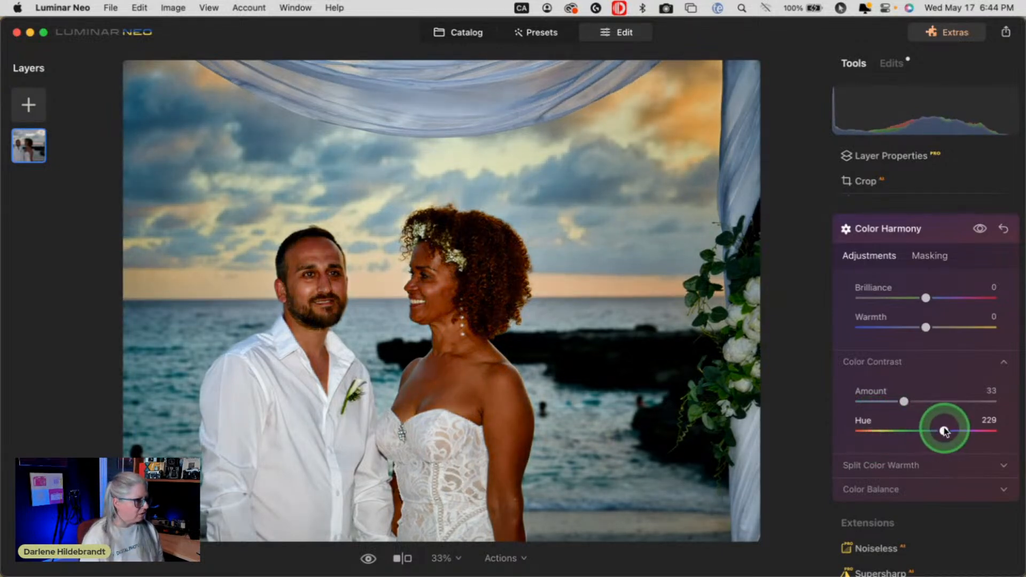
drag(943, 431, 872, 431)
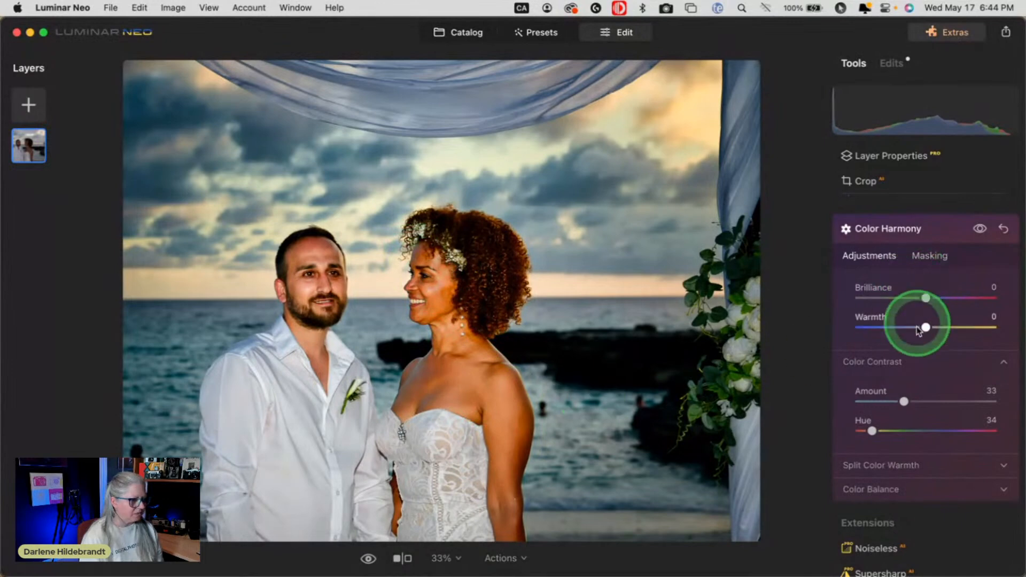
Reduce the Color Contrast Amount to 16, comparing the photo with Color Harmony off and on
mouse_move(903, 402)
mouse_down()
mouse_move(862, 402)
mouse_move(885, 400)
mouse_up()
click(980, 229)
click(980, 229)
click(980, 230)
click(979, 230)
click(896, 395)
drag(895, 394, 878, 395)
click(903, 426)
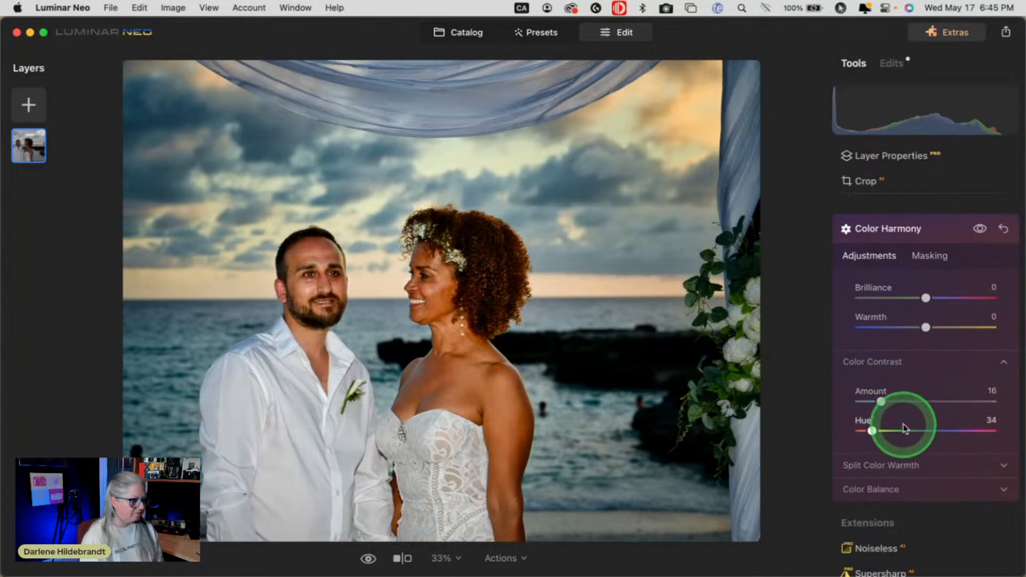
Set Split Color Warmth's Cool to -26, and try a strong positive Warm shift before resetting Warm to 0
click(899, 464)
scroll(903, 389, down, 3)
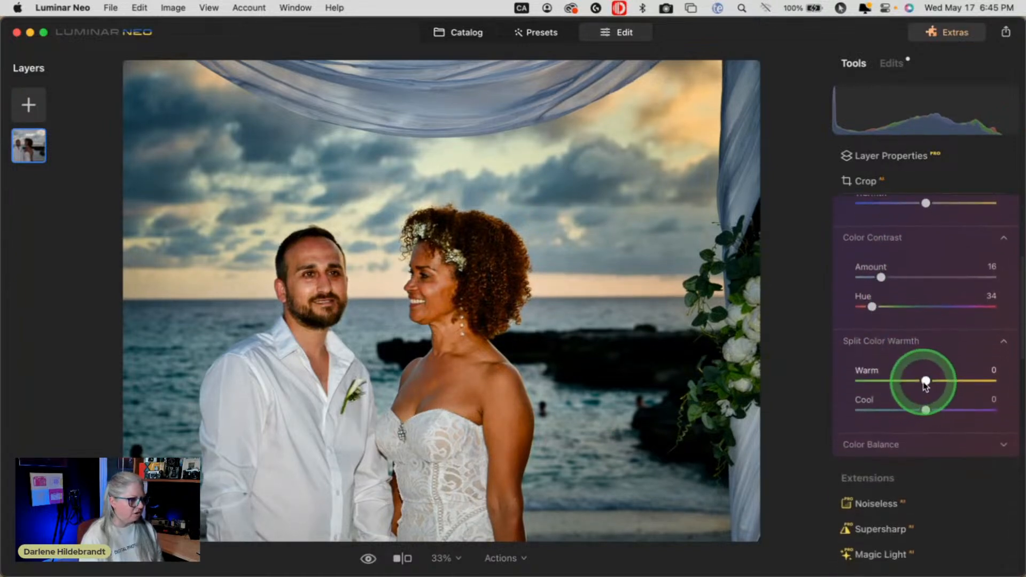
drag(925, 380, 933, 380)
drag(969, 379, 912, 410)
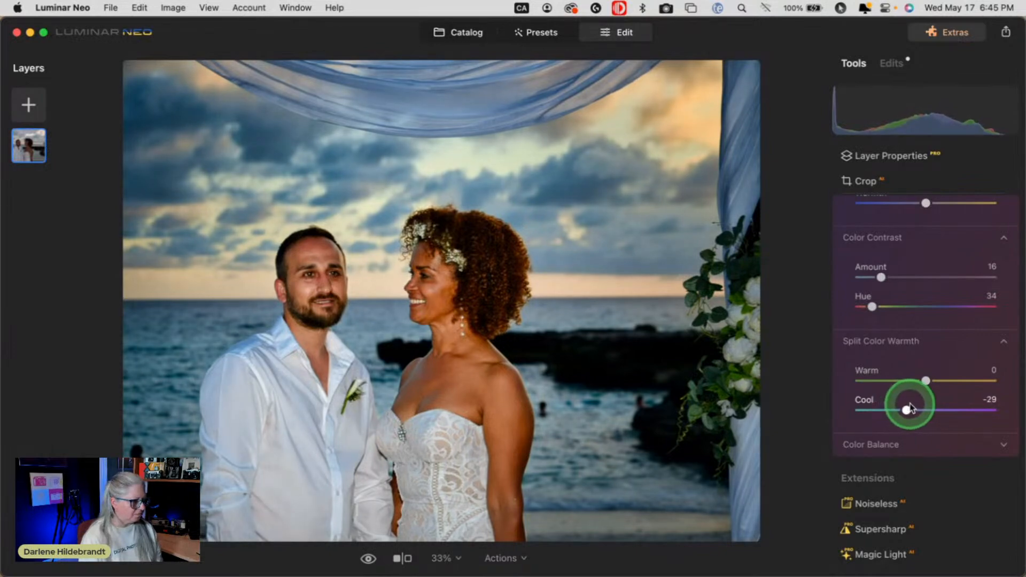
drag(914, 408, 908, 410)
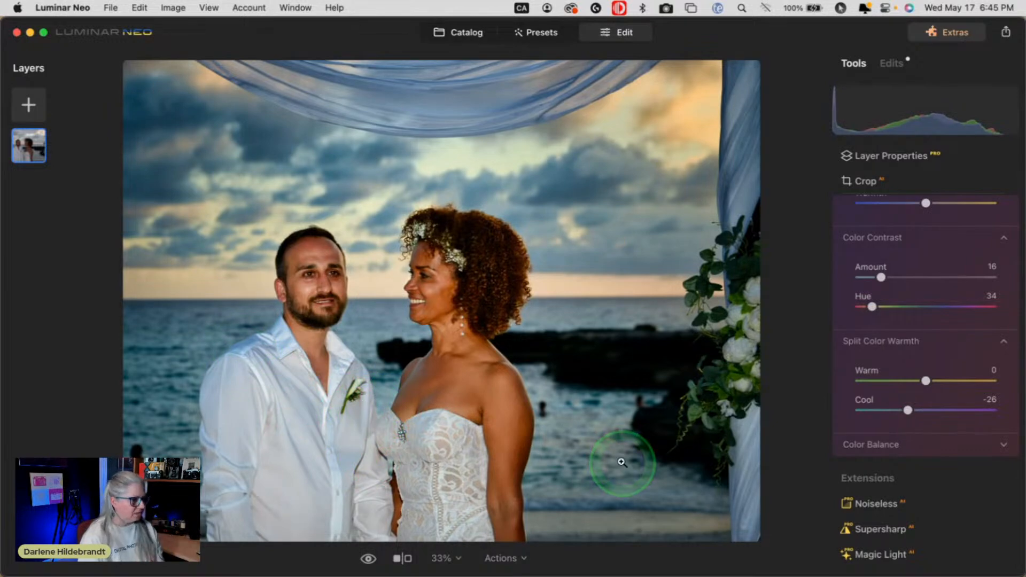
drag(925, 381, 965, 379)
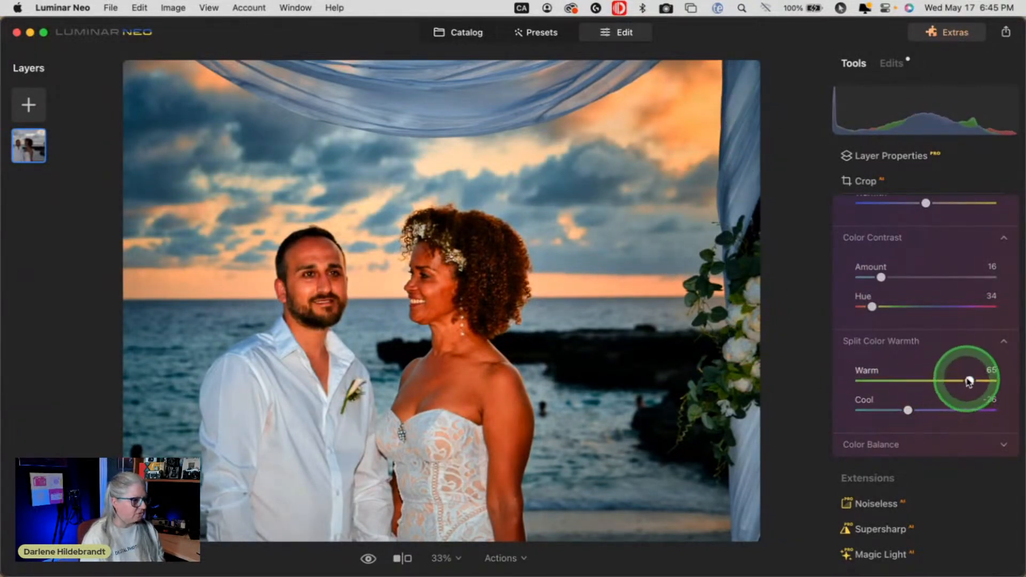
double_click(968, 380)
Erase the Color Harmony effect from the groom's white shirt with a mask brush at Strength 65
scroll(931, 404, up, 4)
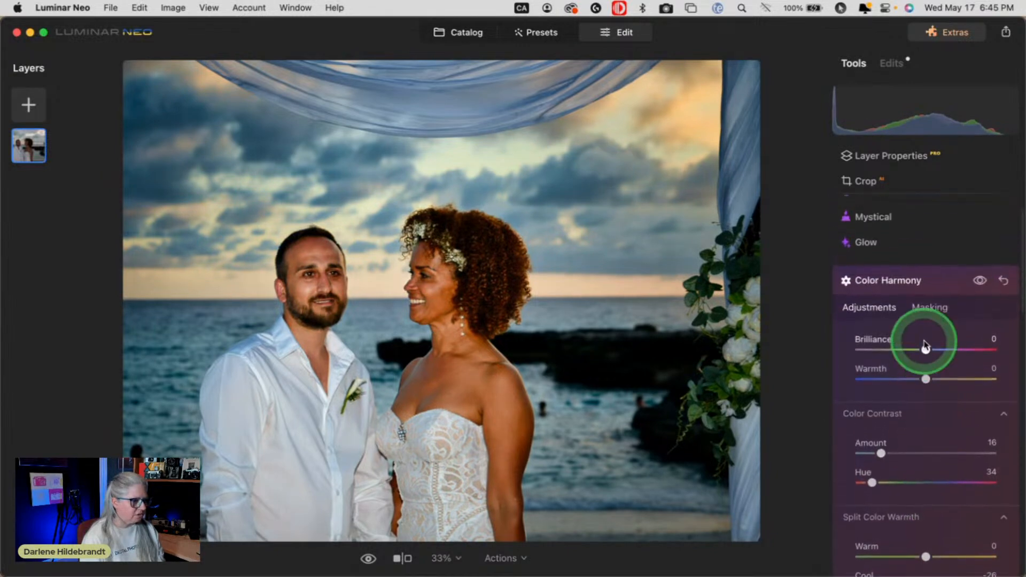
click(928, 306)
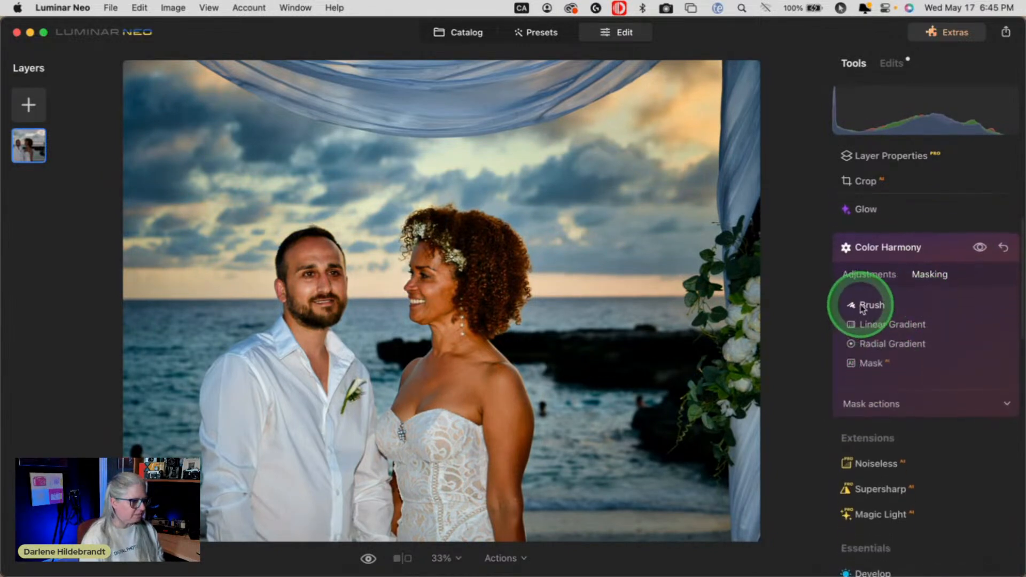
click(862, 307)
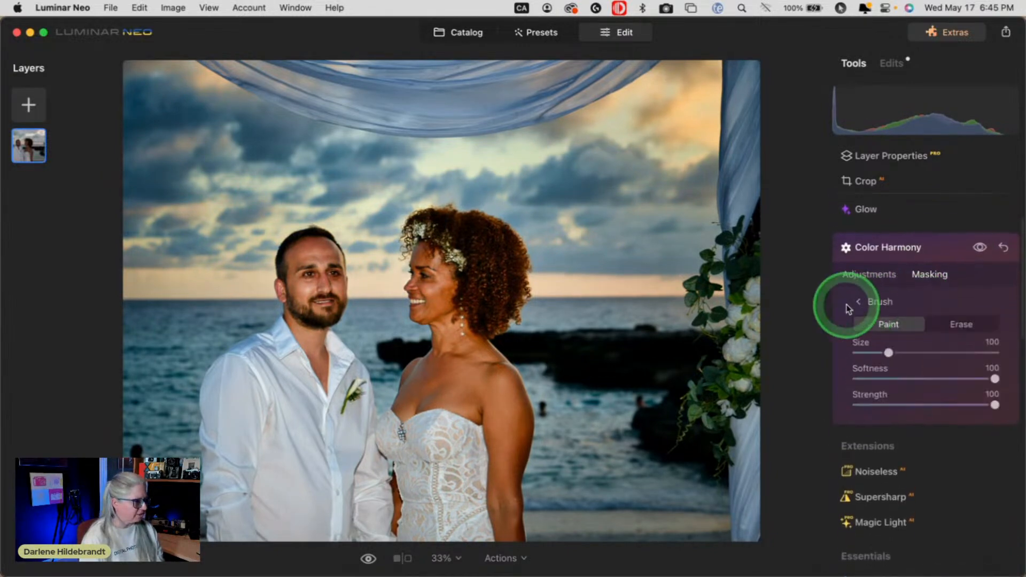
click(960, 325)
click(946, 405)
mouse_move(334, 441)
mouse_down()
mouse_move(279, 408)
mouse_move(334, 425)
mouse_move(341, 400)
mouse_move(257, 347)
mouse_move(232, 414)
mouse_move(229, 531)
mouse_move(228, 407)
mouse_move(279, 508)
mouse_move(332, 518)
mouse_move(342, 428)
mouse_move(326, 379)
mouse_move(342, 506)
mouse_move(383, 444)
mouse_move(460, 451)
mouse_move(457, 540)
mouse_move(428, 462)
mouse_move(404, 520)
mouse_move(358, 511)
mouse_move(335, 341)
mouse_move(339, 429)
mouse_move(276, 353)
mouse_move(249, 347)
mouse_move(217, 395)
mouse_move(229, 510)
mouse_up()
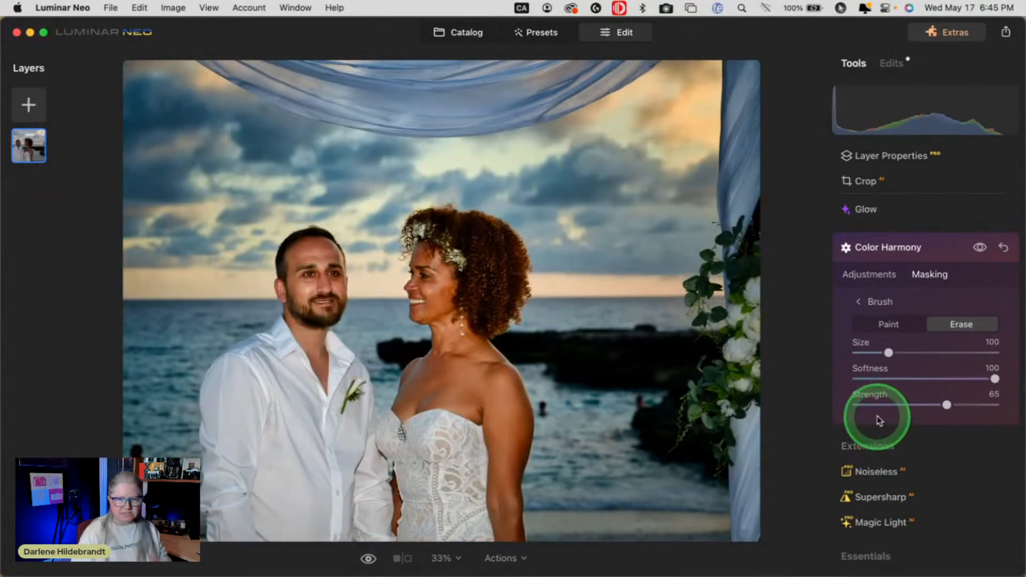
Return to the Color Harmony adjustments and compare the photo with the effect off and on
click(877, 299)
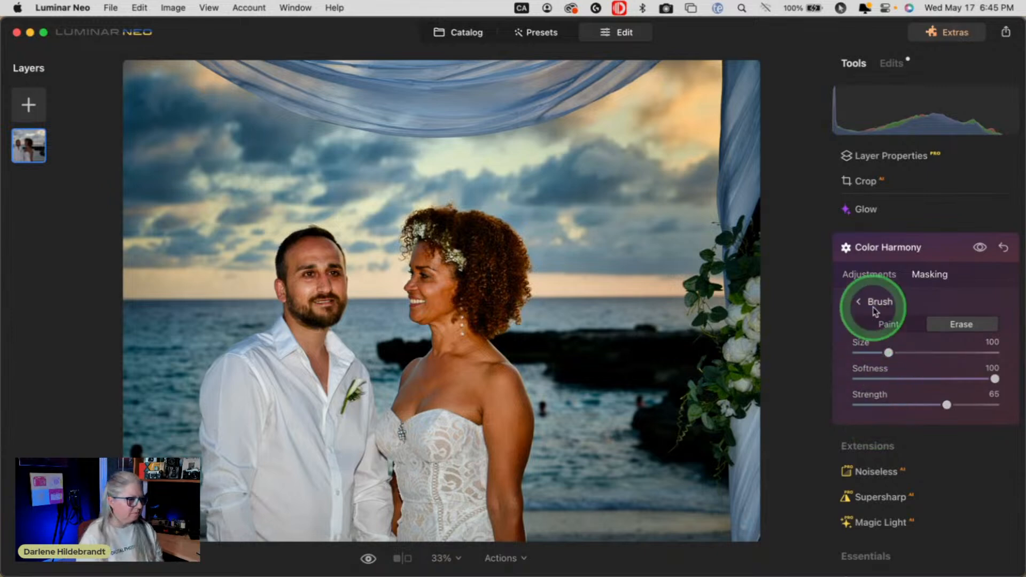
click(871, 273)
click(979, 224)
click(980, 224)
click(979, 224)
click(980, 225)
click(979, 224)
click(979, 224)
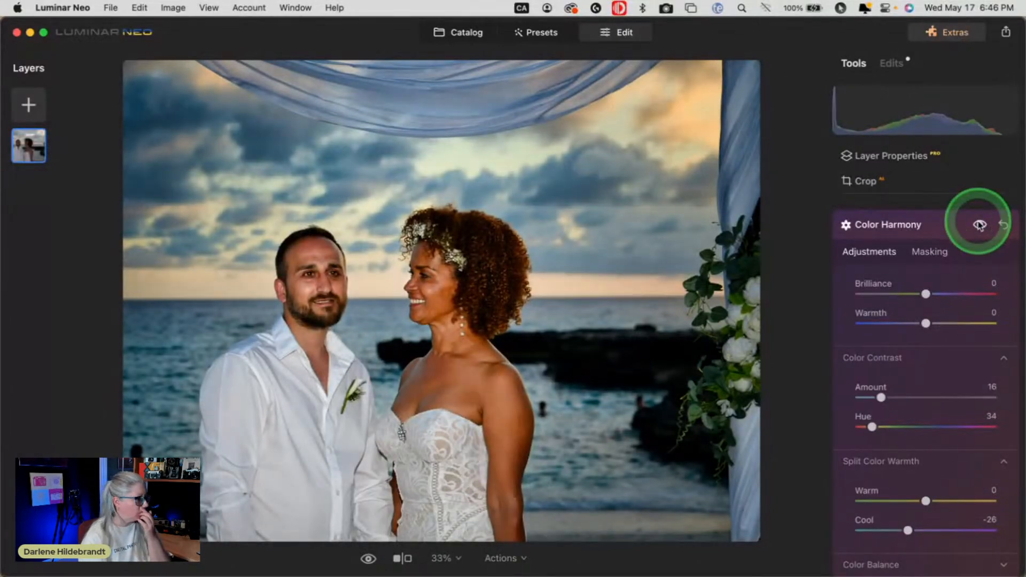
Partly erase the Color Harmony effect from the groom's face with a mask brush at Strength 34
click(928, 256)
click(854, 281)
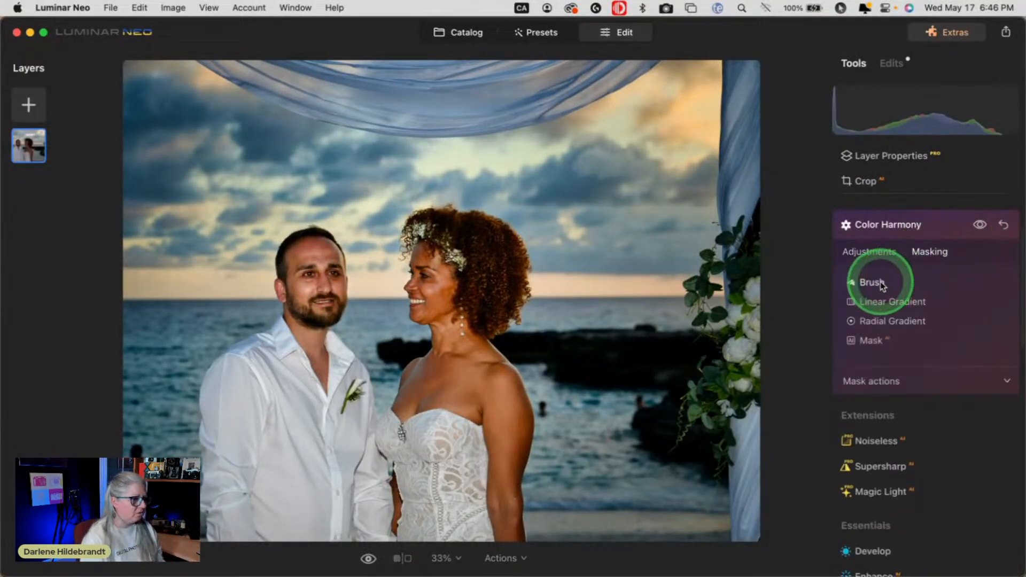
click(900, 298)
click(951, 305)
click(893, 381)
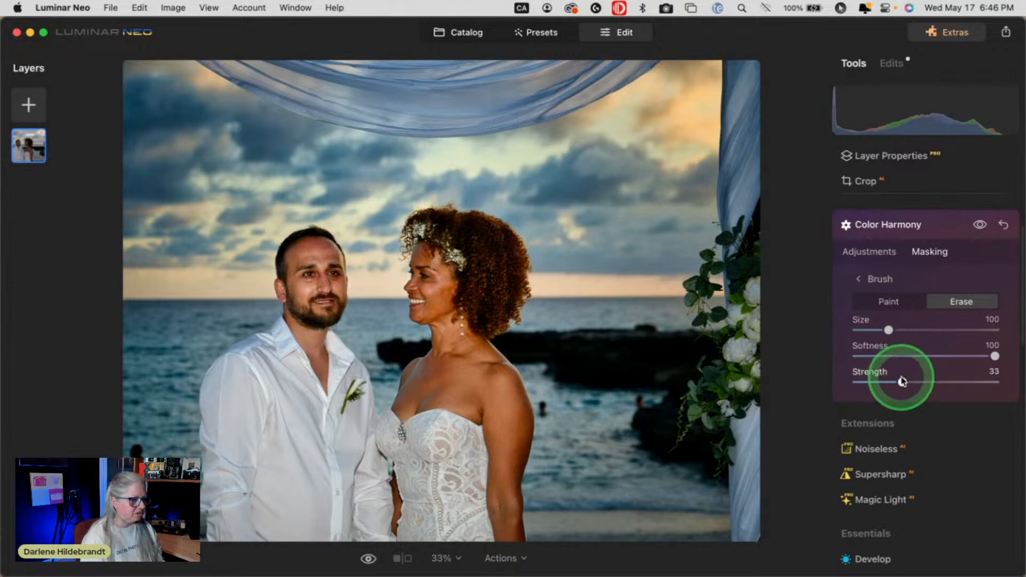
drag(900, 379, 902, 380)
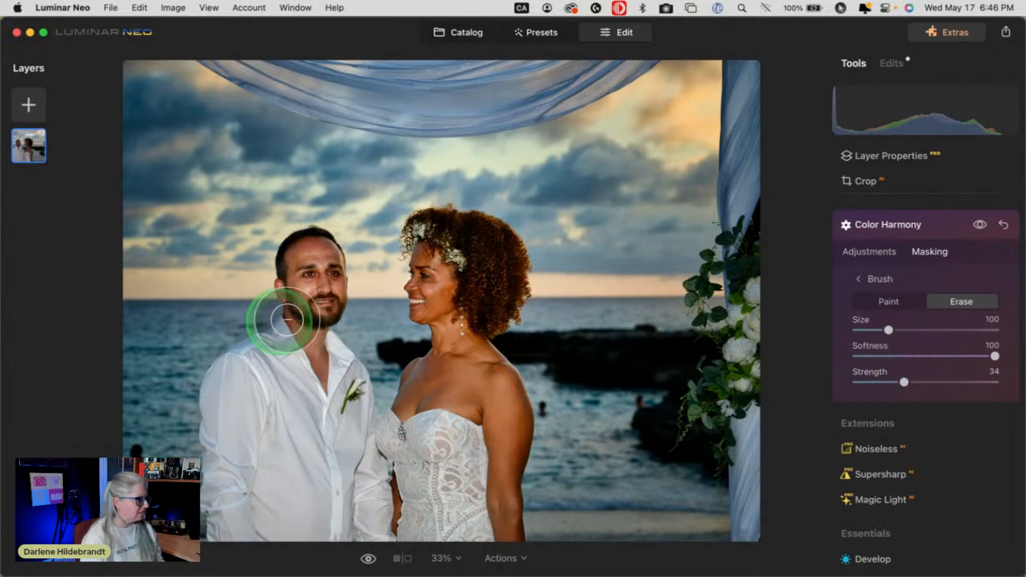
mouse_move(294, 273)
mouse_down()
mouse_move(304, 255)
mouse_move(331, 294)
mouse_move(325, 341)
mouse_move(320, 241)
mouse_move(298, 321)
mouse_move(313, 342)
mouse_up()
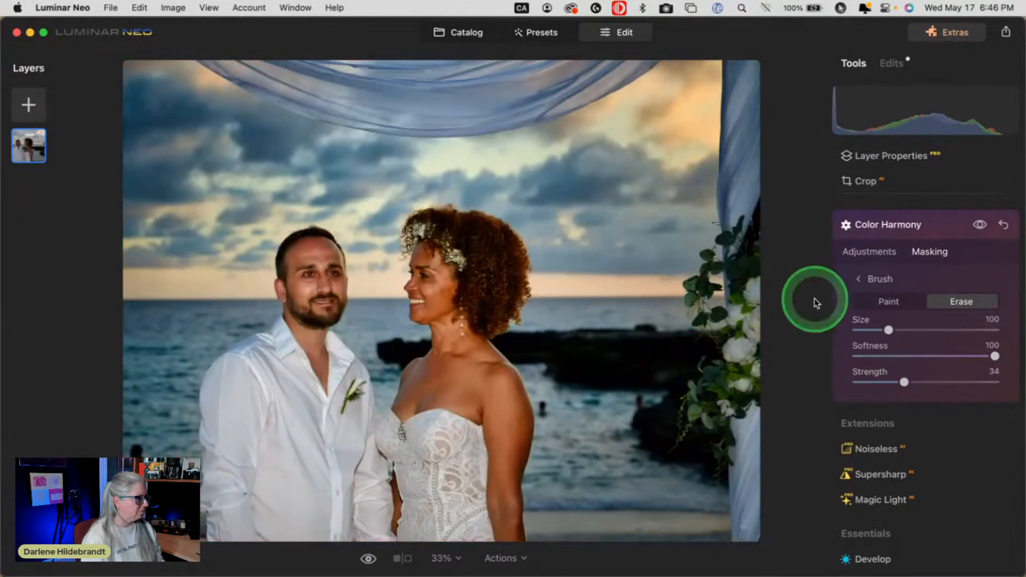
Compare the masked Color Harmony effect off and on, and collapse the tool
click(979, 225)
click(980, 226)
click(979, 226)
click(979, 227)
click(871, 278)
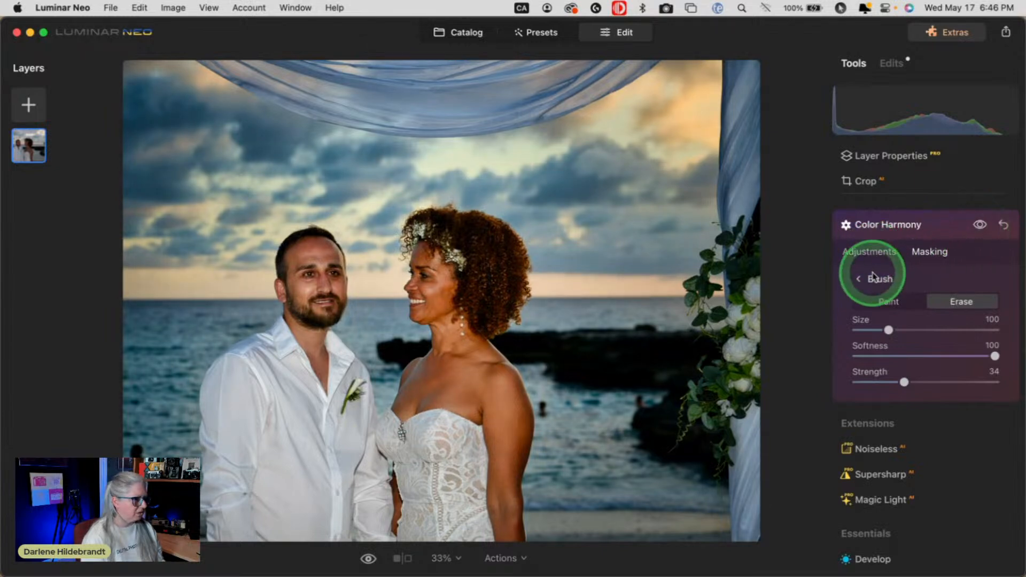
click(882, 255)
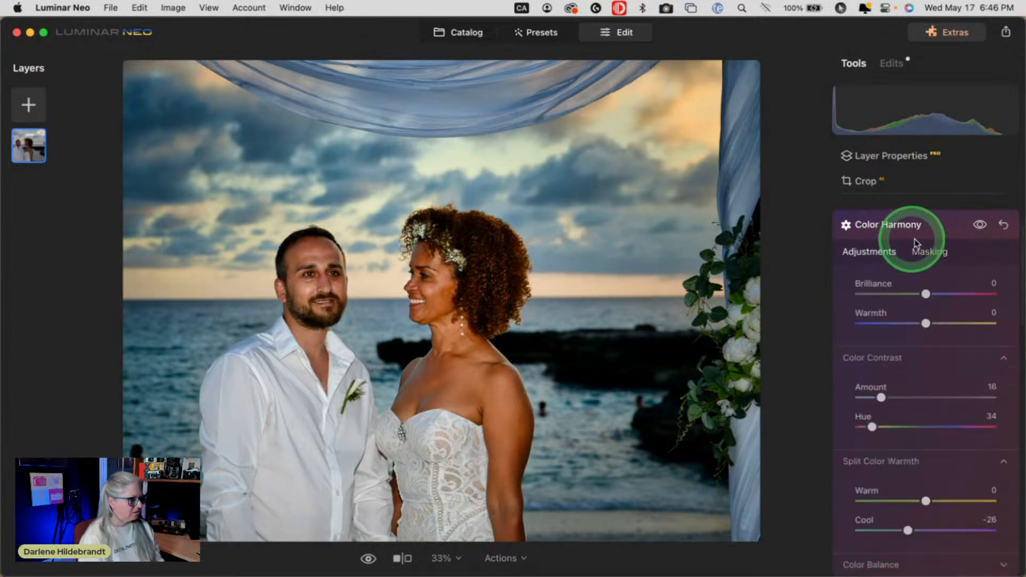
click(940, 233)
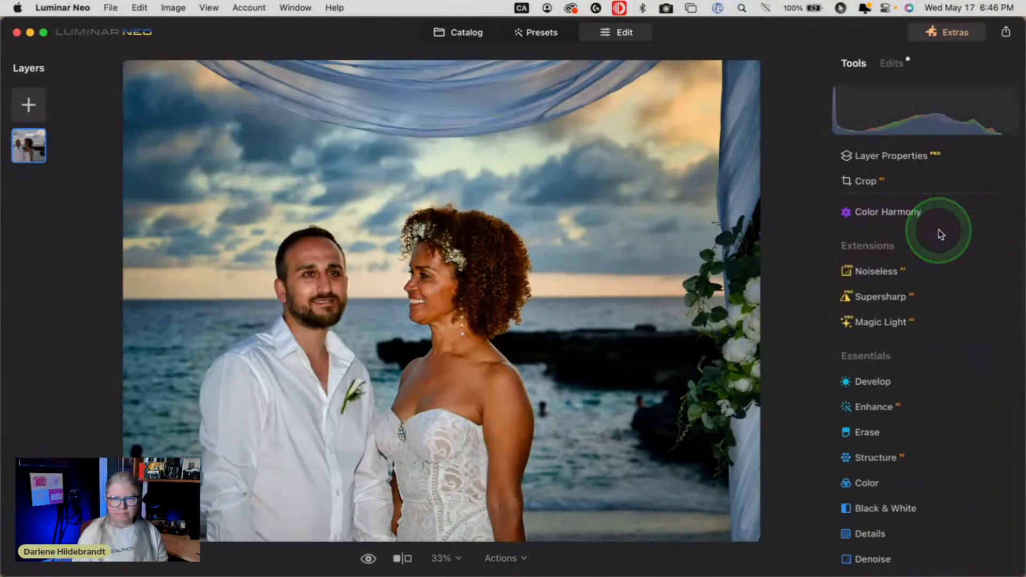
Add a second Color Harmony edit with Split Color Warmth at Warm 22 and Cool 14, and compare it off and on
click(881, 269)
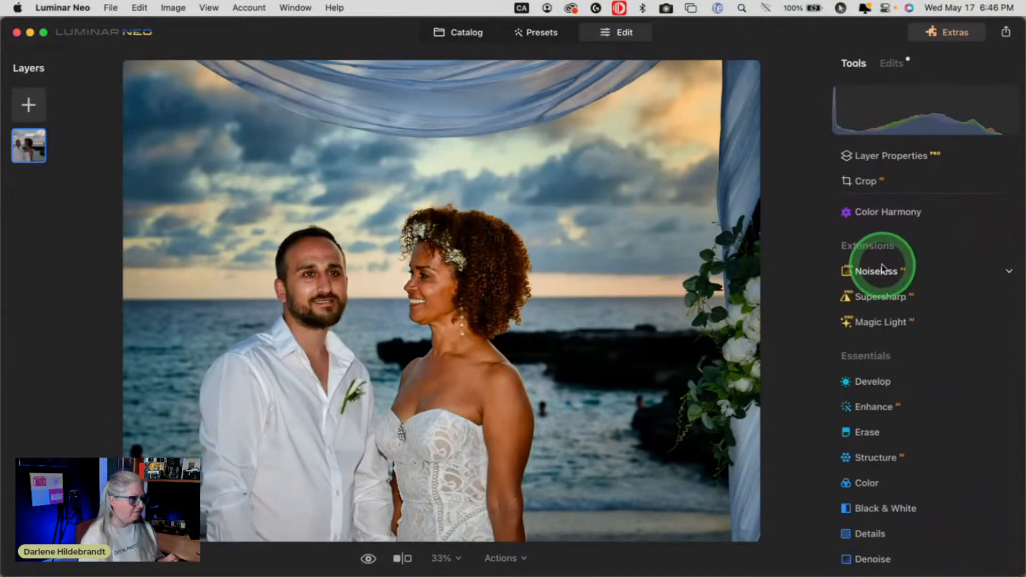
click(879, 214)
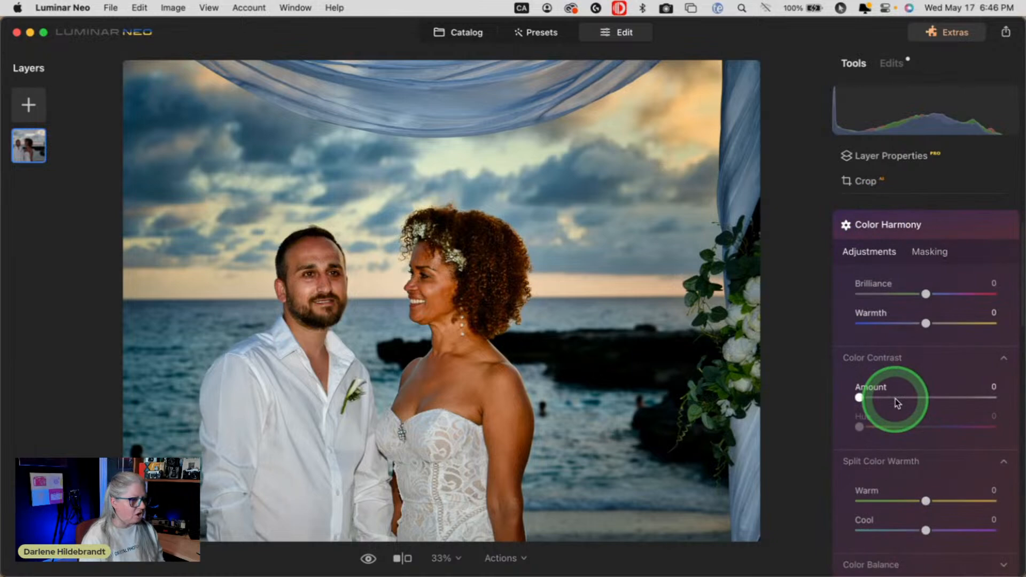
drag(859, 364, 909, 368)
mouse_move(859, 412)
mouse_down()
mouse_move(918, 412)
mouse_move(866, 406)
mouse_up()
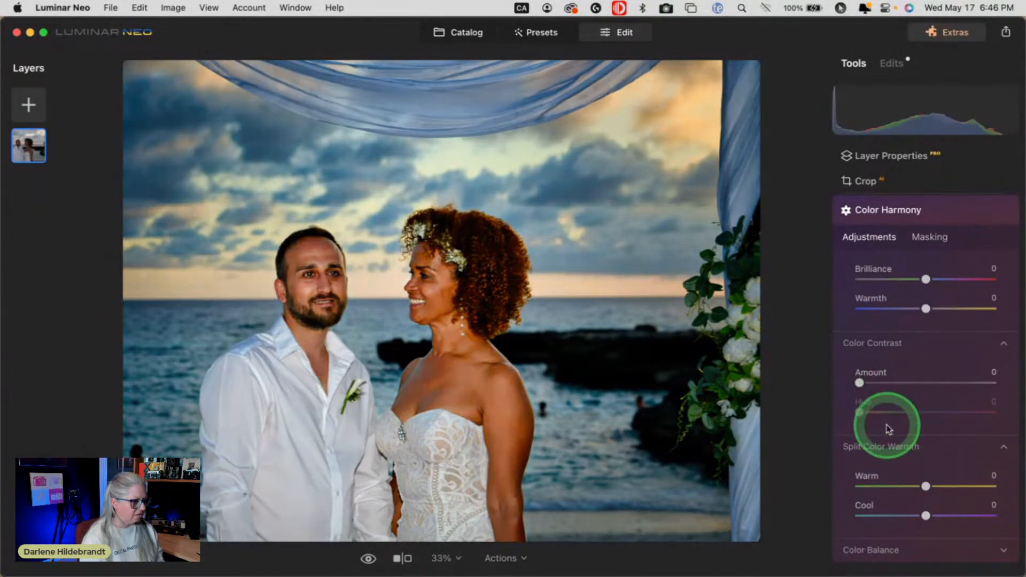
drag(934, 481, 943, 489)
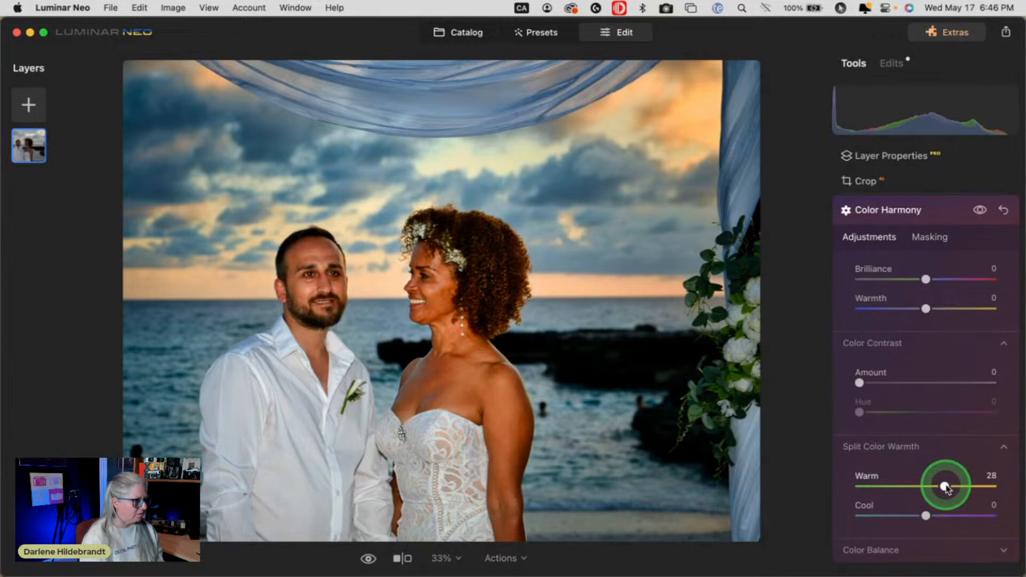
mouse_move(925, 516)
mouse_down()
mouse_move(903, 516)
mouse_move(944, 516)
mouse_move(930, 516)
mouse_up()
click(979, 210)
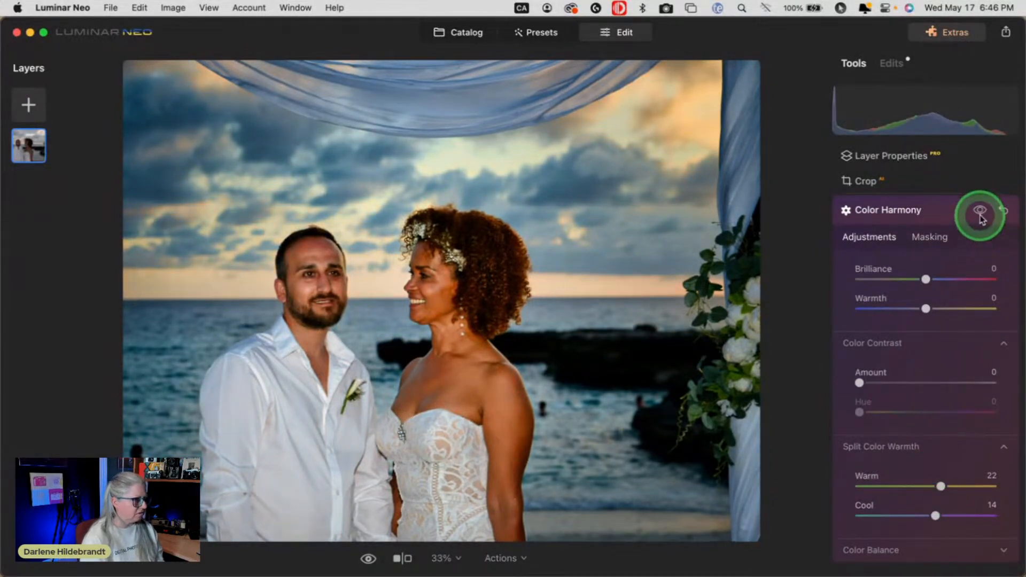
click(980, 215)
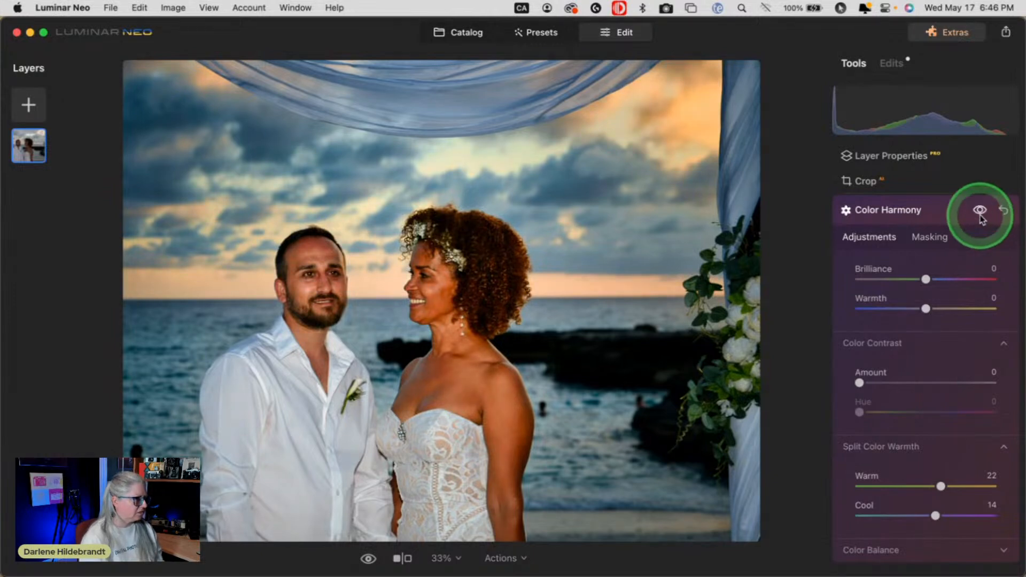
Limit the second Color Harmony edit to the sky with the AI mask
click(930, 236)
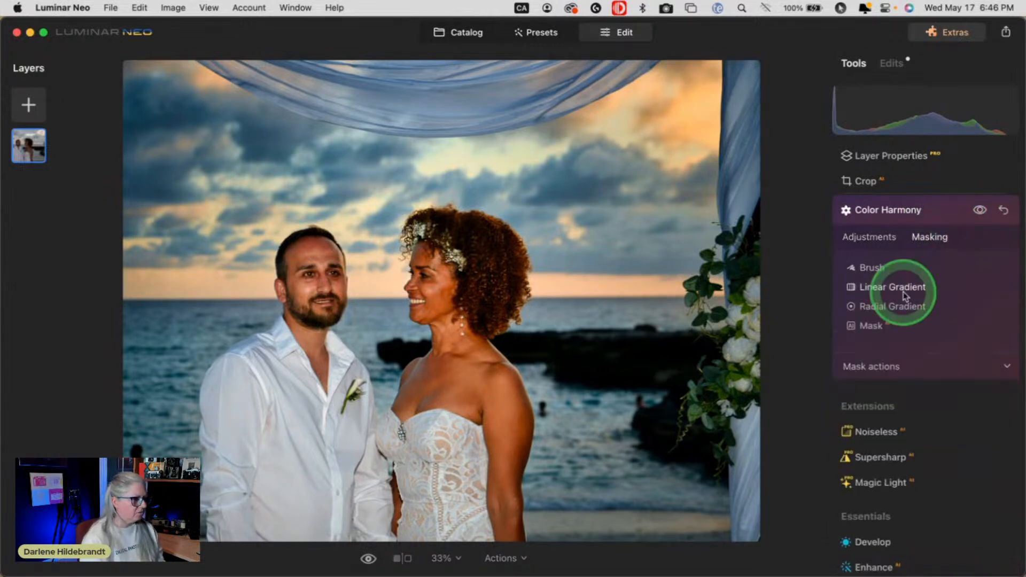
click(869, 325)
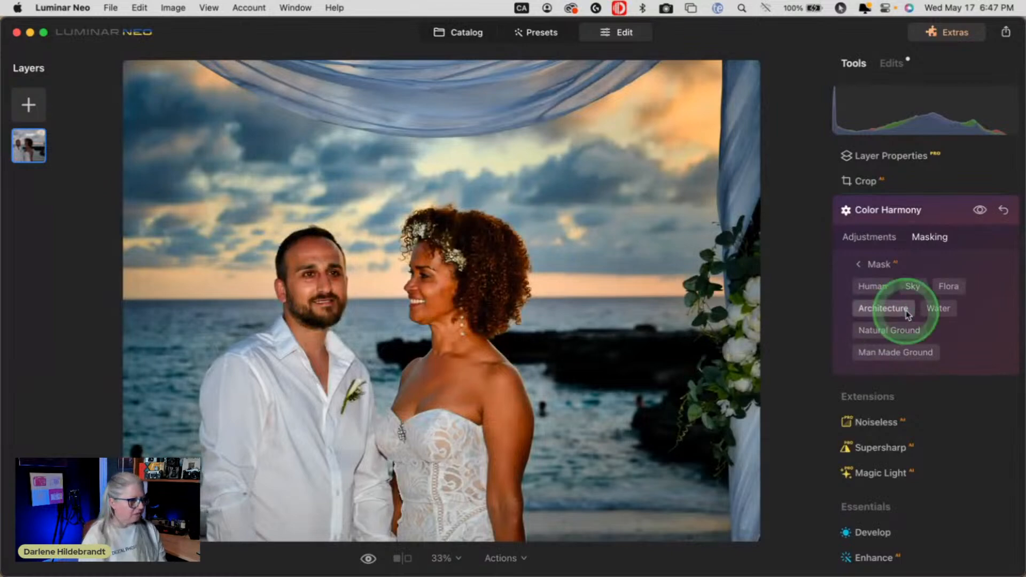
click(914, 290)
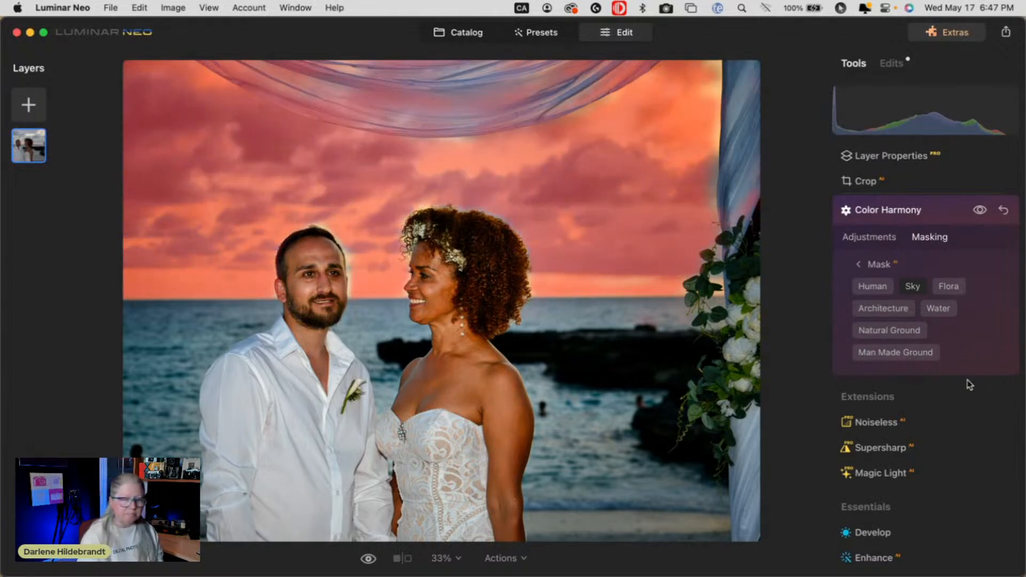
Compare the sky-masked Color Harmony edit off and on, and collapse the tool
click(877, 264)
click(978, 212)
click(978, 211)
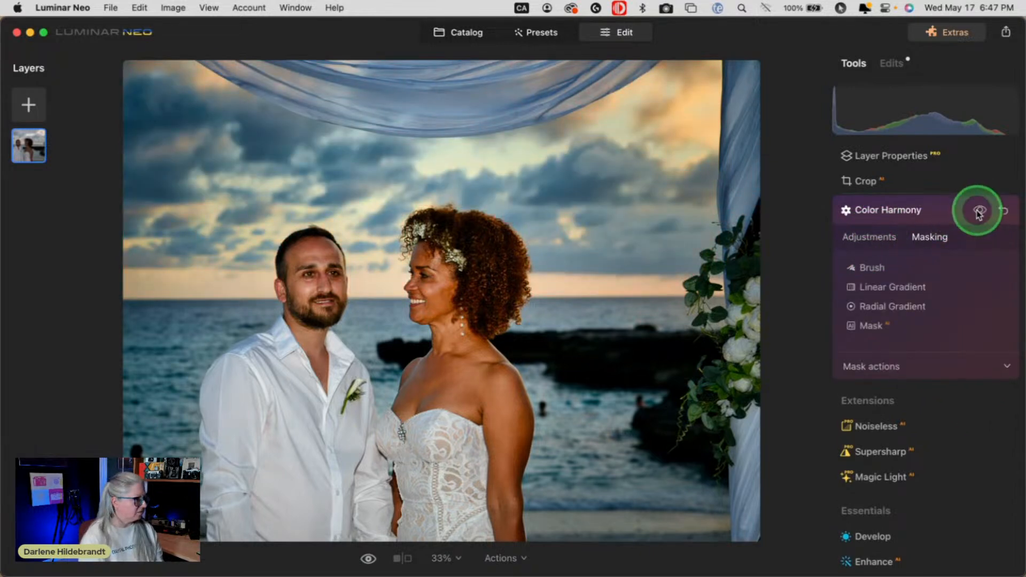
click(939, 216)
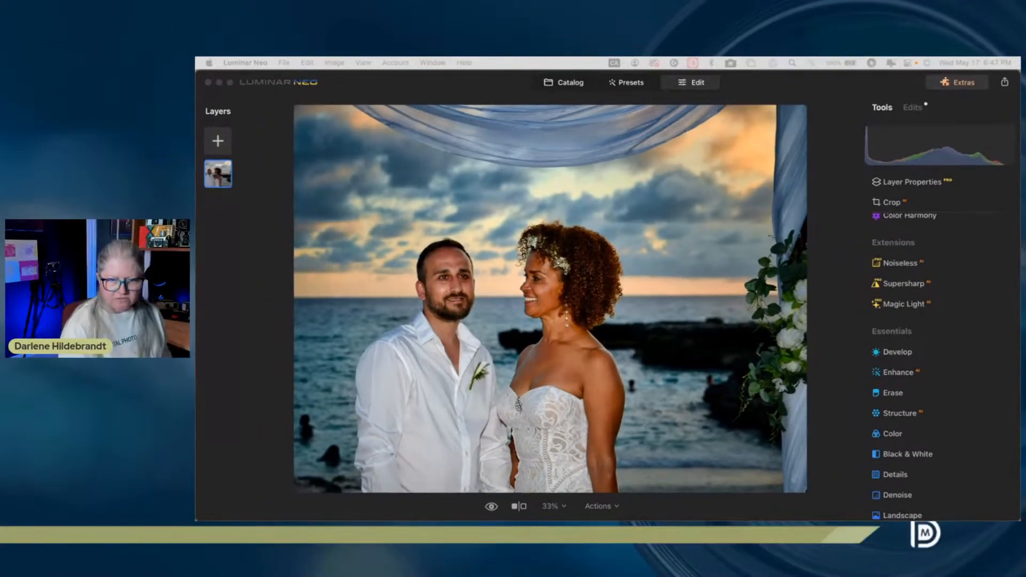
click(835, 225)
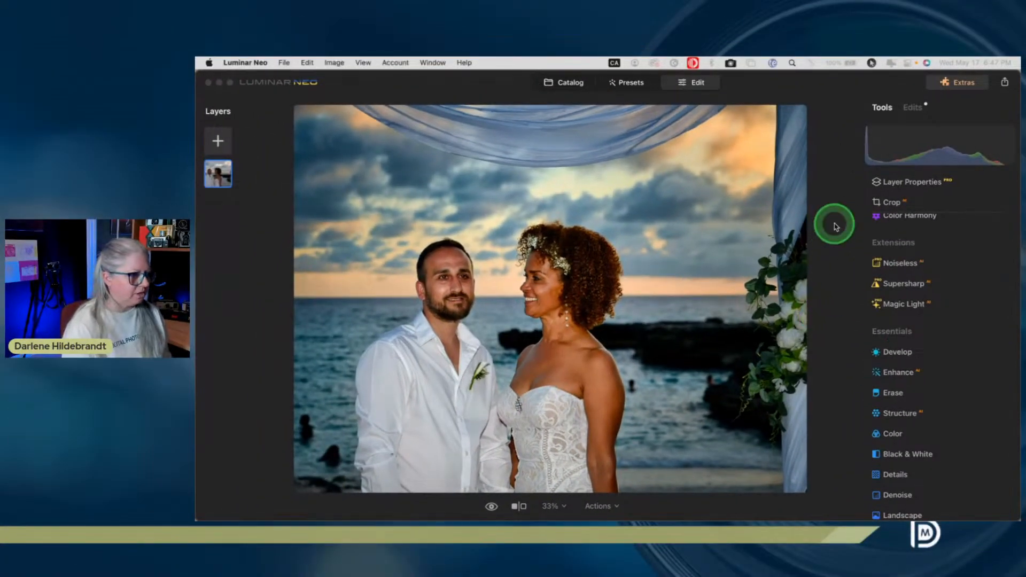
Erase the swimmer in the water beside the bride's arm using the Erase tool at brush size 14
scroll(920, 323, down, 1)
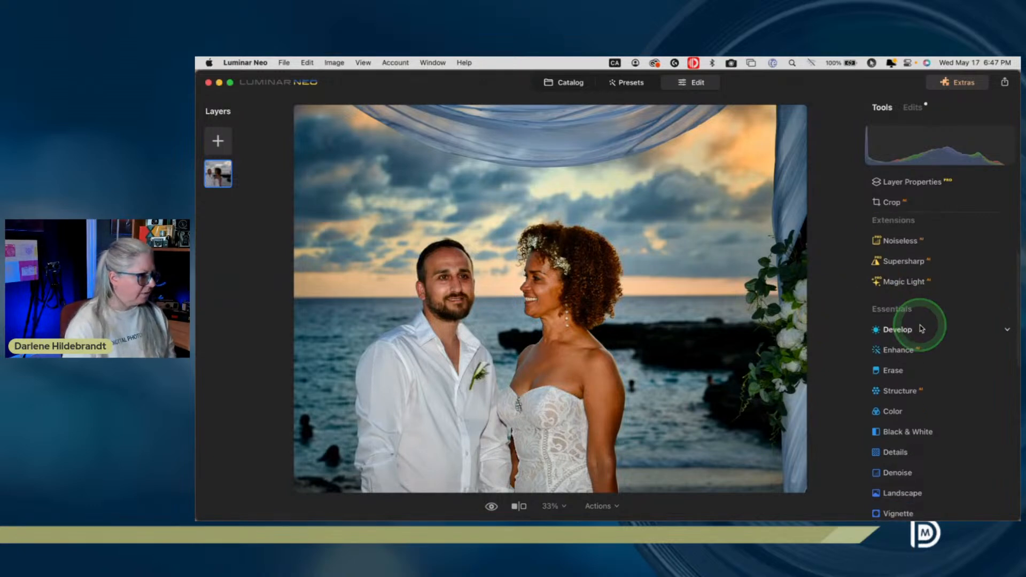
click(901, 371)
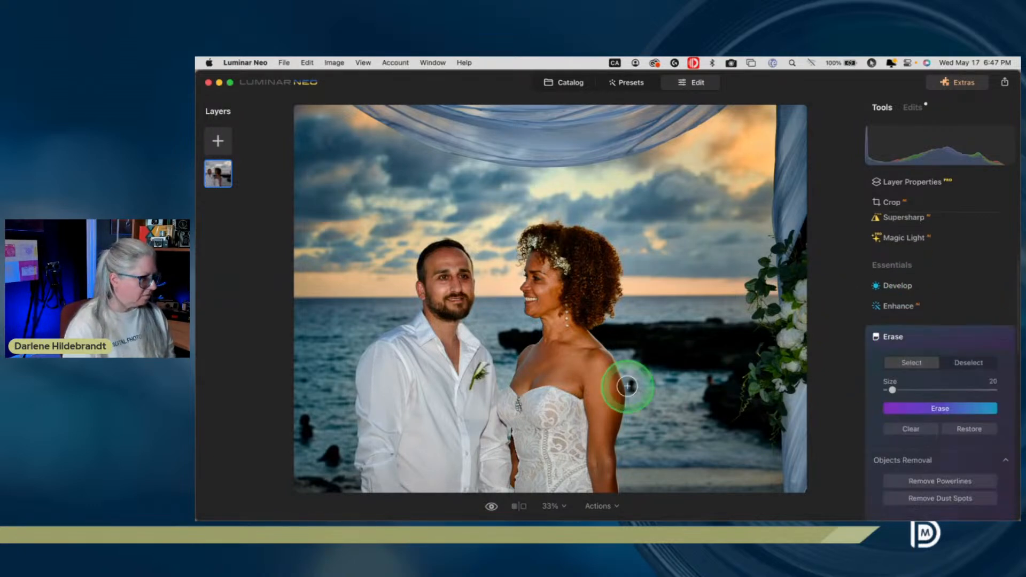
scroll(632, 386, up, 2)
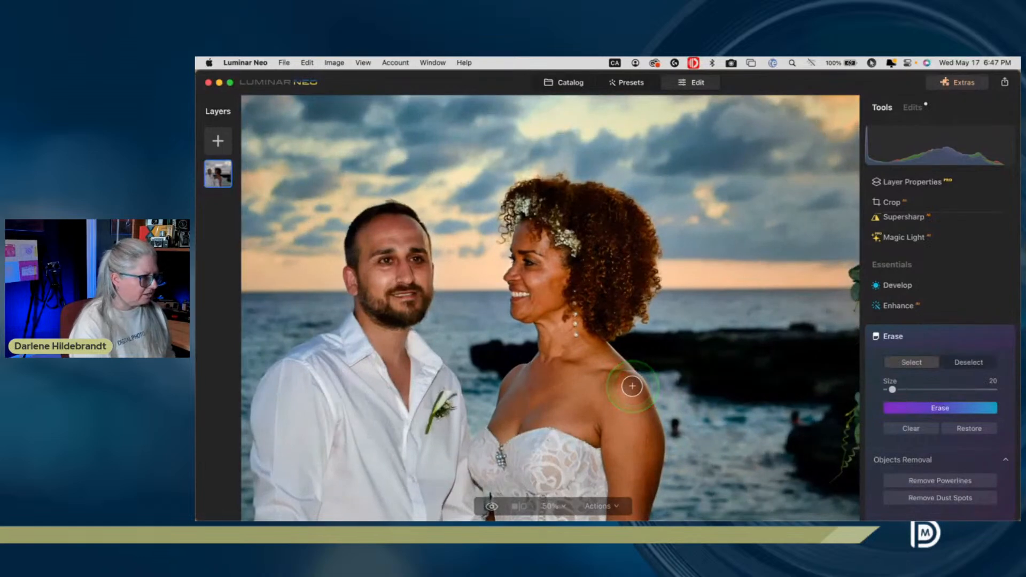
scroll(609, 424, down, 5)
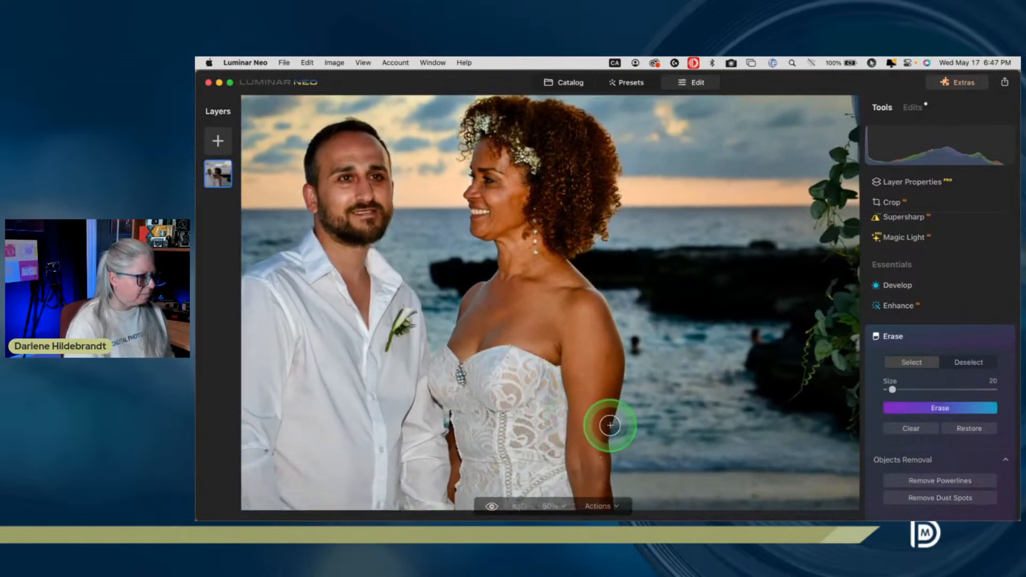
key(super+equal)
key(super+equal)
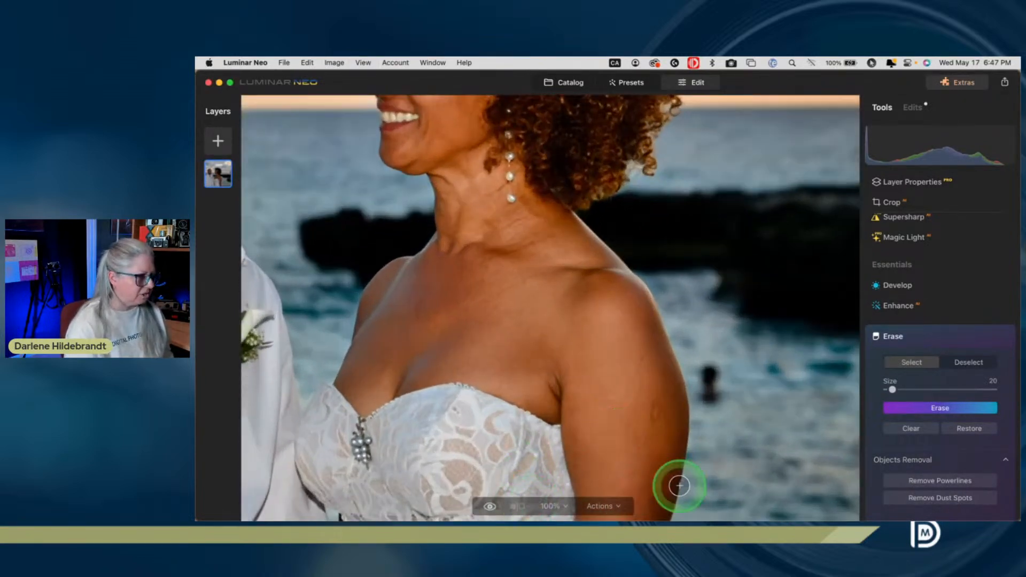
scroll(724, 435, right, 5)
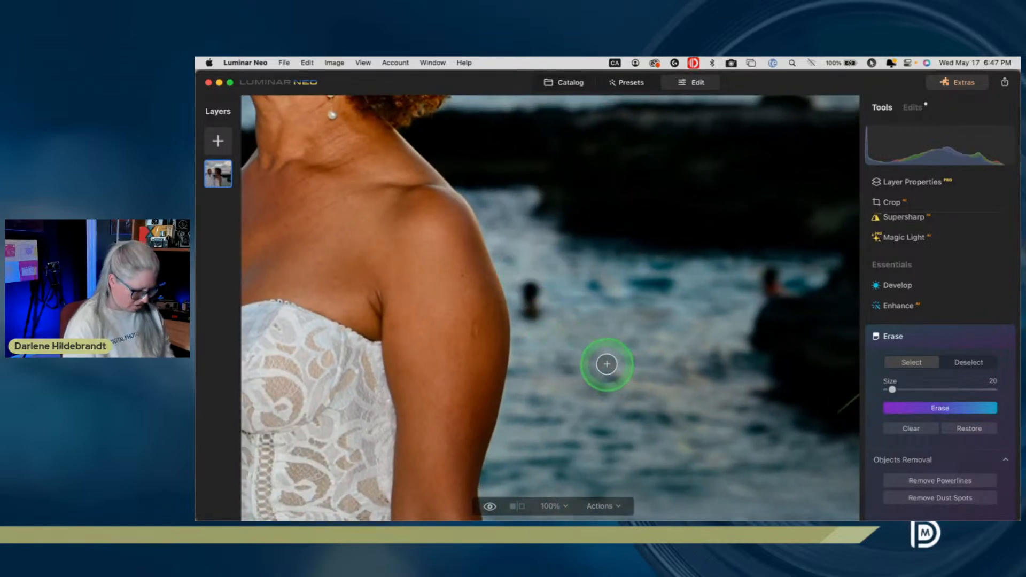
key(bracketleft)
key(bracketleft)
key(bracketleft)
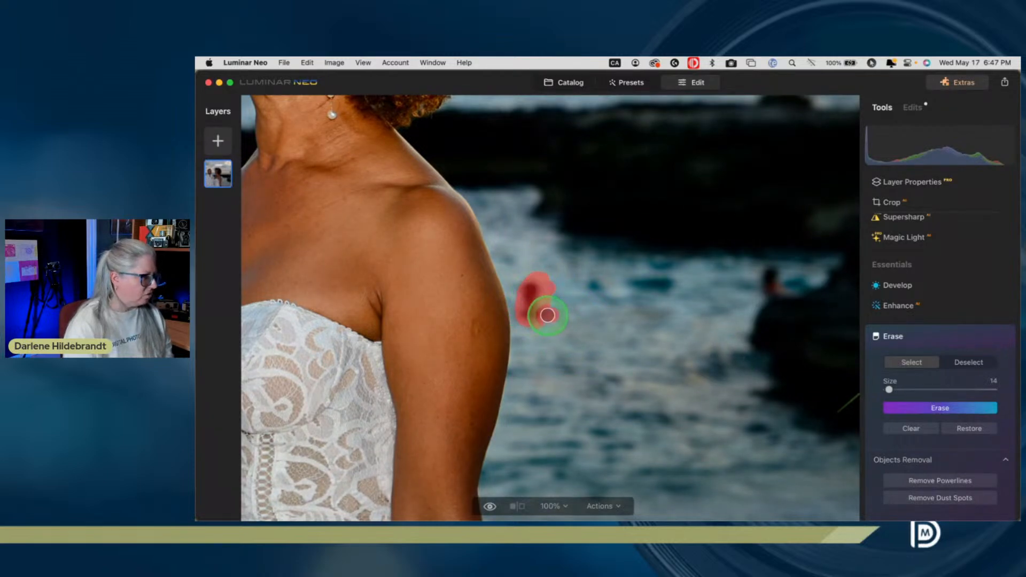
click(928, 409)
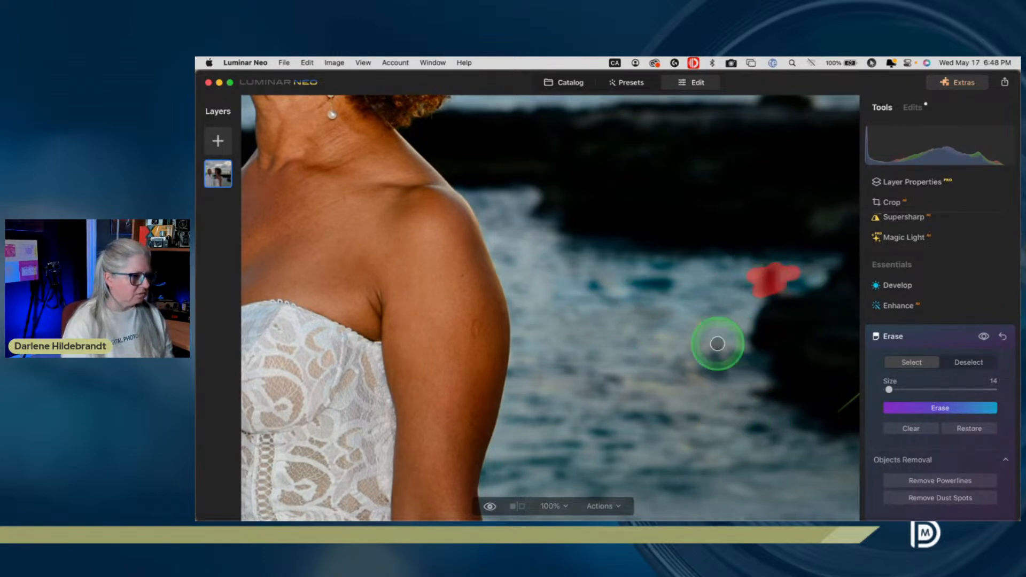
Try to erase the figure at the edge of the dark rocks at brush size 14, and restore the area
click(924, 409)
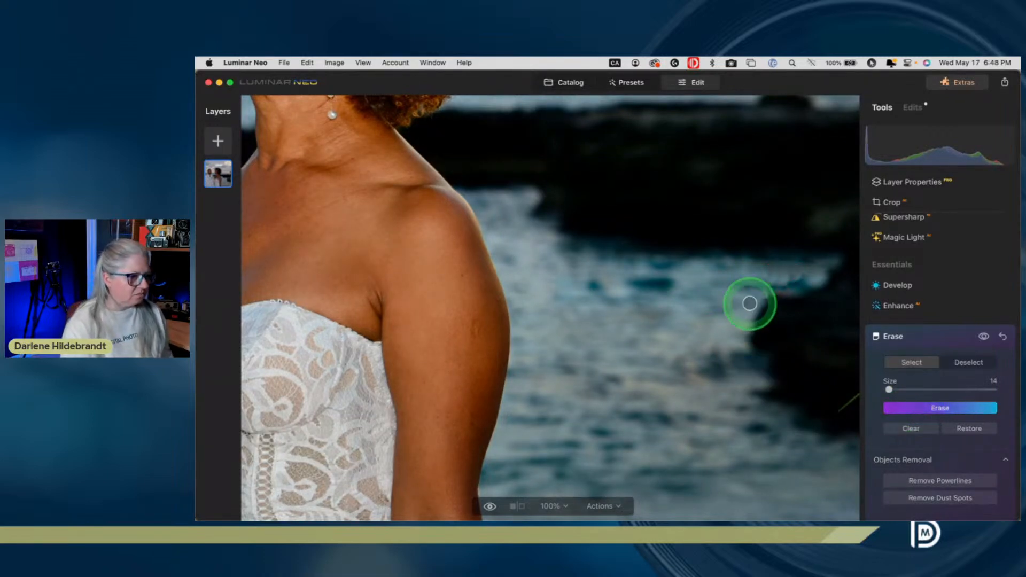
drag(755, 270, 793, 269)
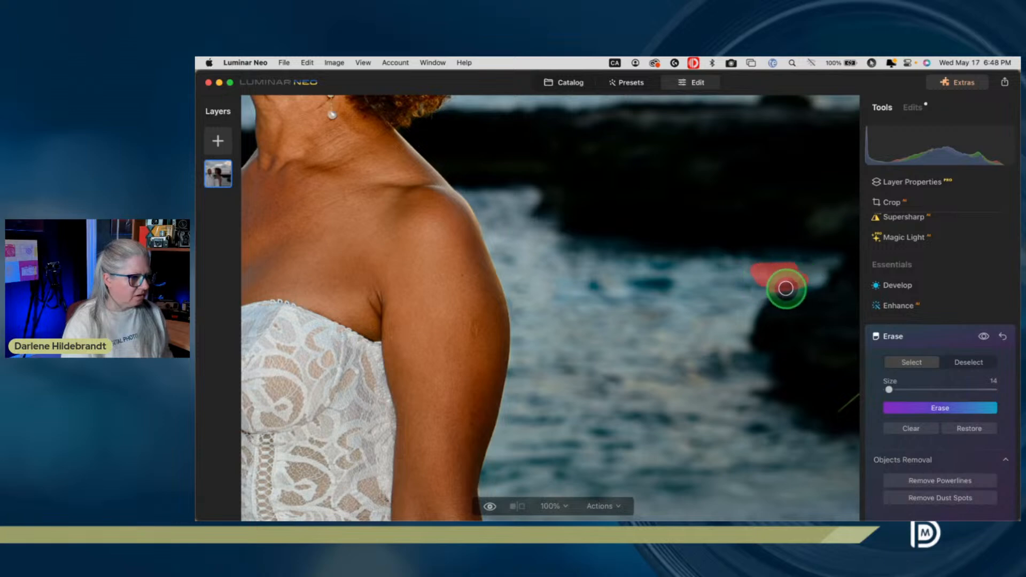
click(969, 428)
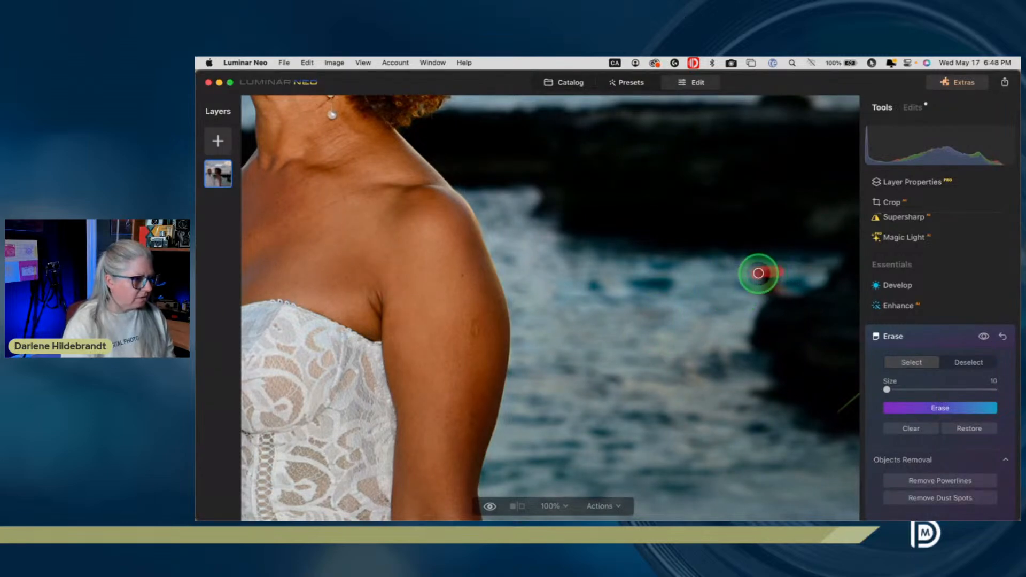
Erase the figure at the edge of the dark rocks in small portions with brush size 10
click(919, 408)
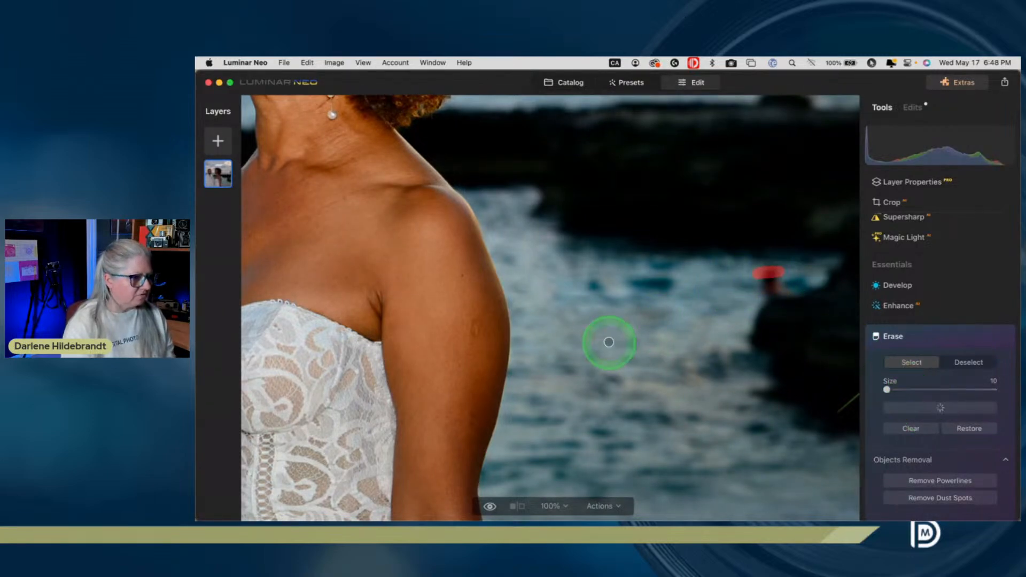
drag(778, 282, 755, 280)
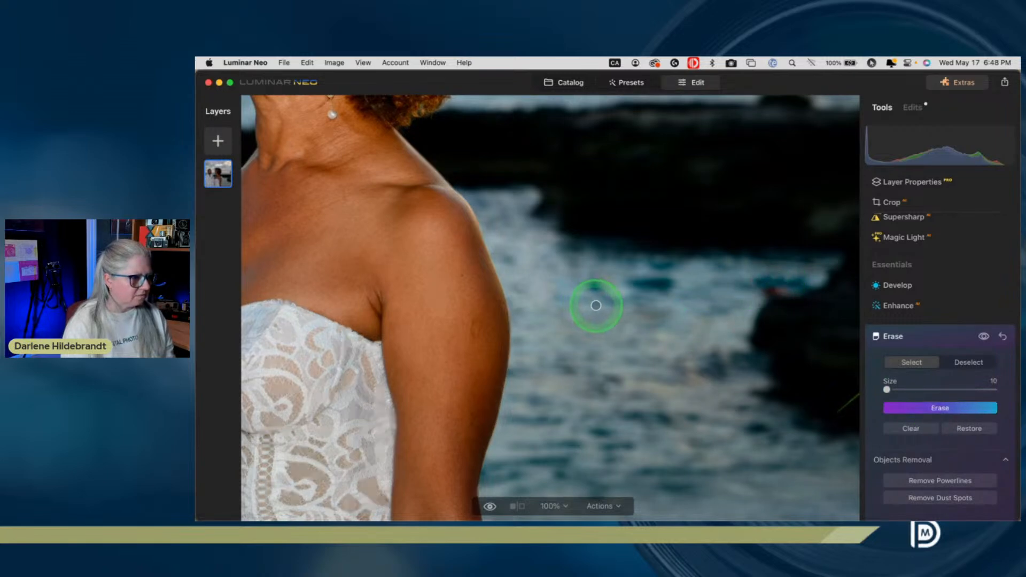
drag(777, 288, 765, 292)
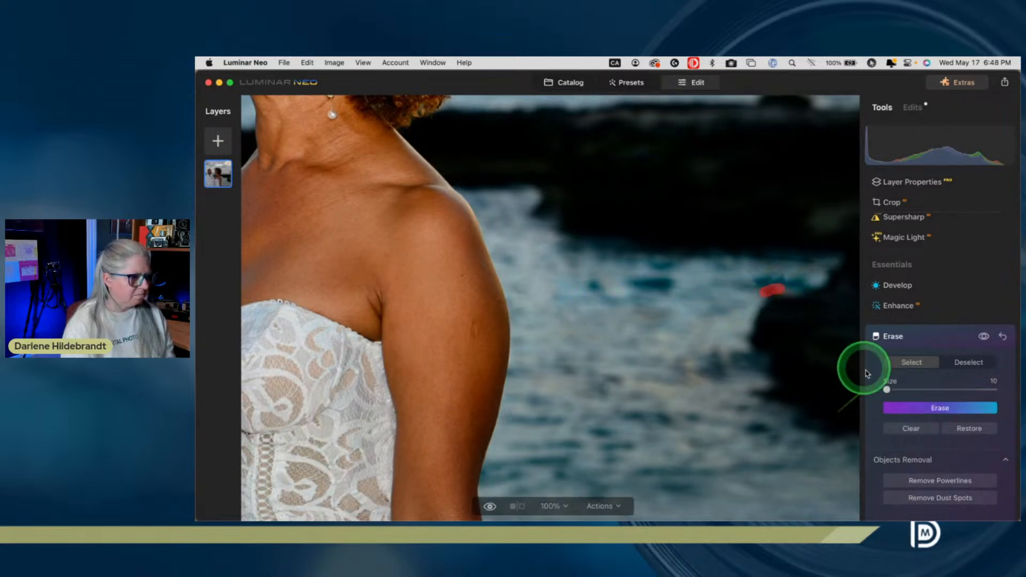
click(903, 408)
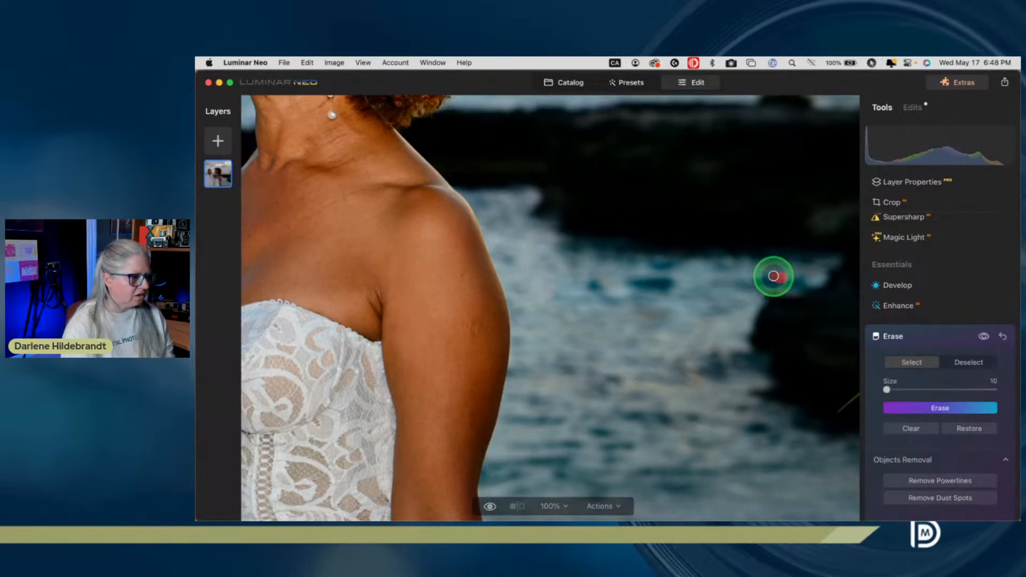
click(921, 407)
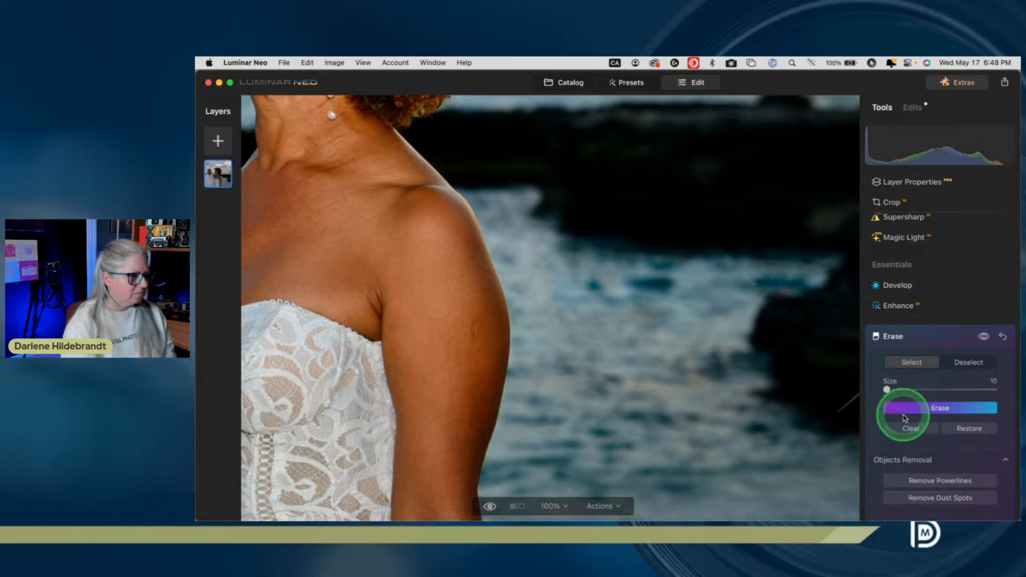
click(940, 410)
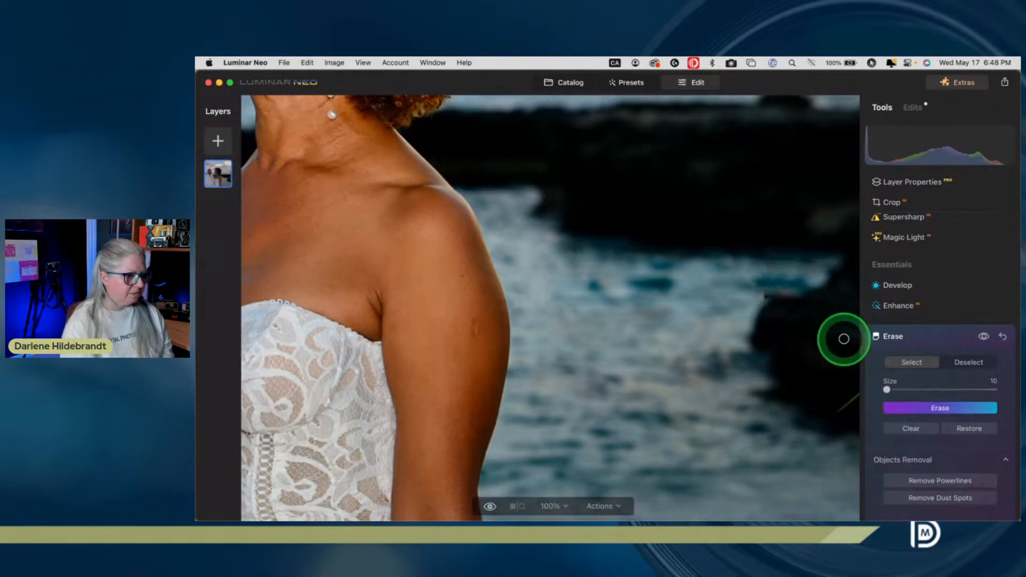
Erase the leftover spots along the water's edge at the tip of the dark rocks
click(780, 290)
click(942, 412)
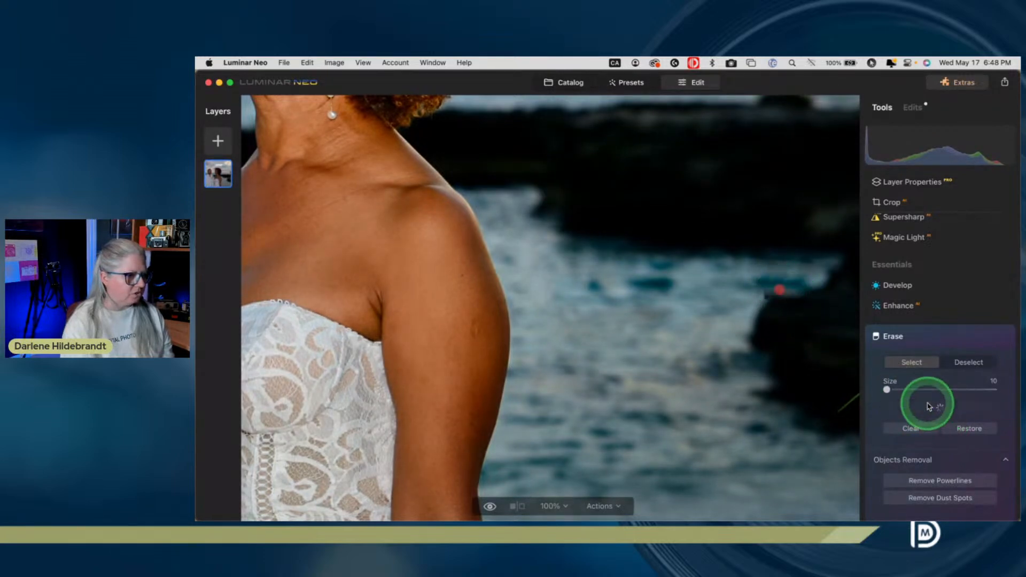
mouse_move(768, 303)
mouse_down()
mouse_move(779, 292)
mouse_move(804, 295)
mouse_up()
click(935, 409)
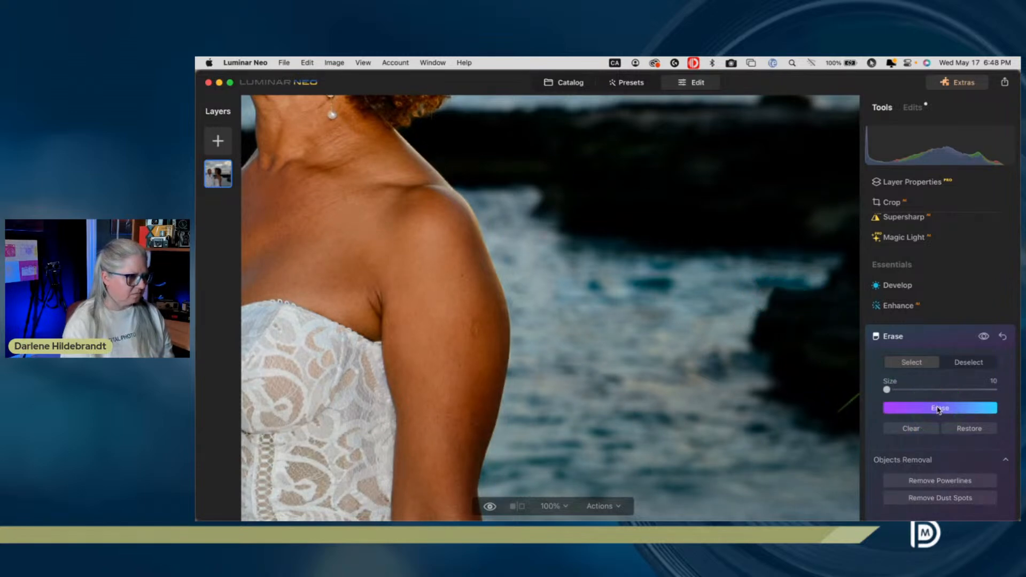
click(761, 309)
click(899, 407)
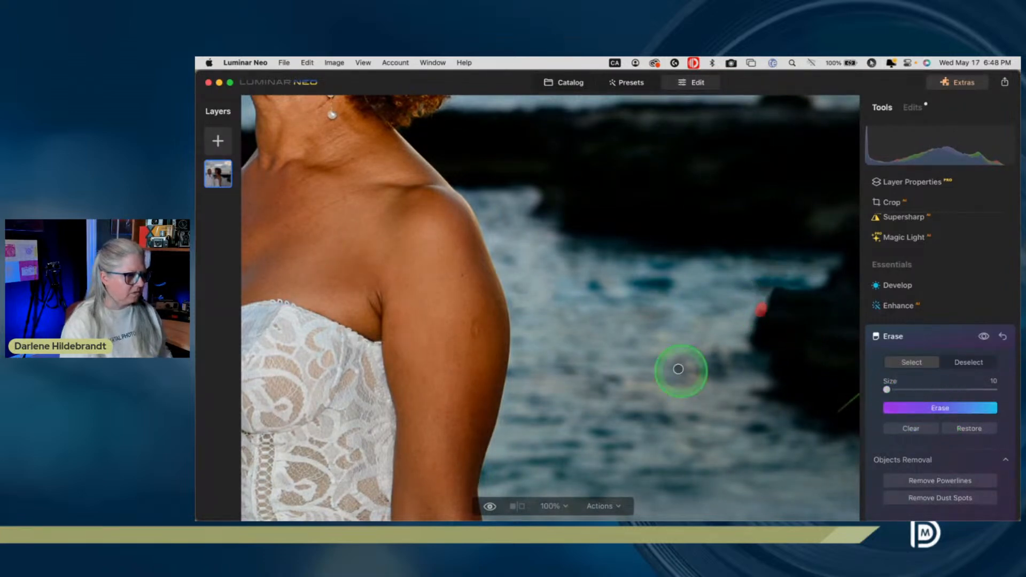
Erase the swimmer nearest the groom's sleeve with the Erase brush enlarged to size 28
scroll(670, 333, left, 10)
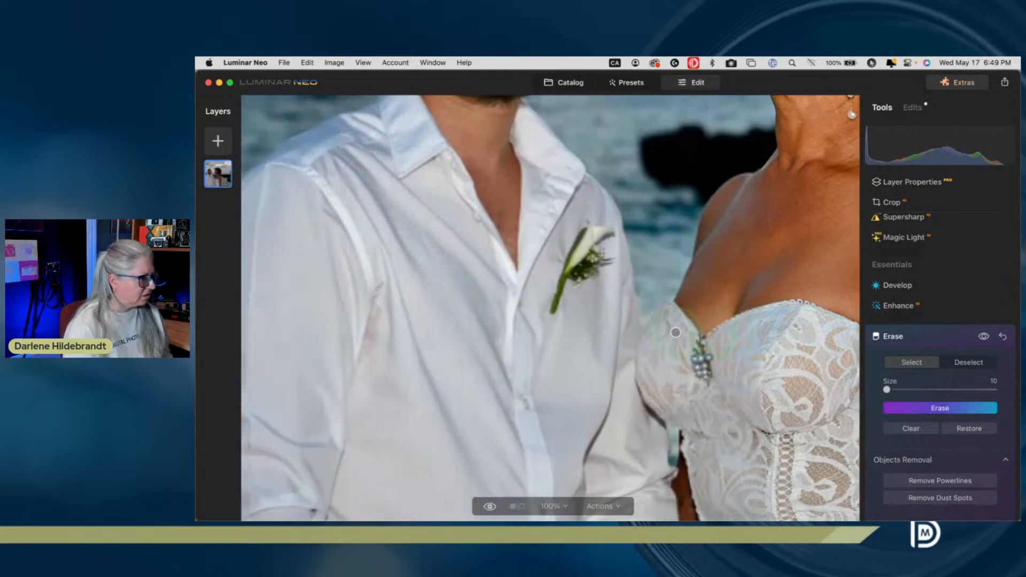
scroll(676, 332, down, 5)
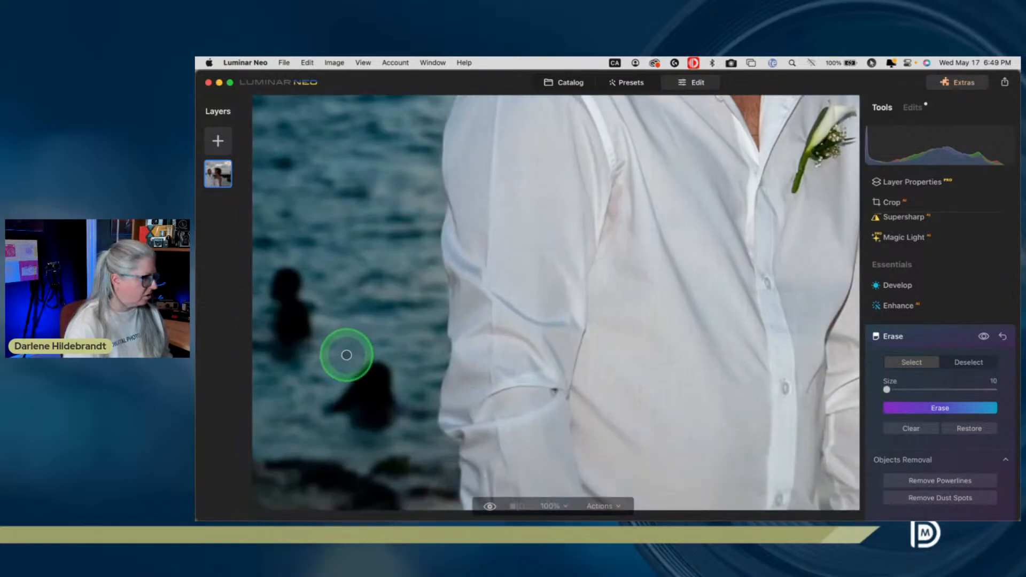
key(bracketright)
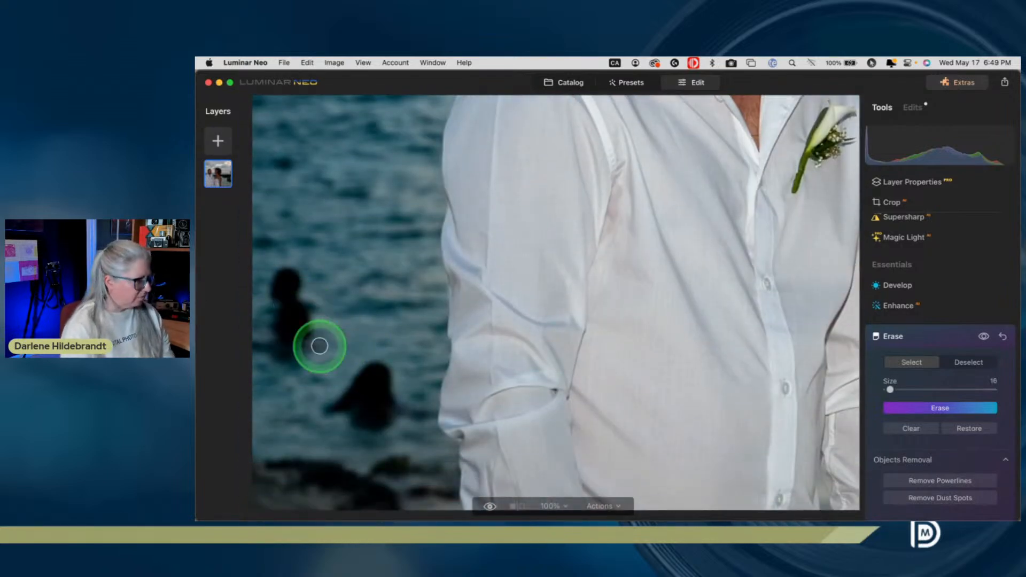
key(bracketright)
key(bracketright)
mouse_move(322, 412)
mouse_down()
mouse_move(382, 364)
mouse_move(393, 405)
mouse_move(413, 412)
mouse_move(361, 420)
mouse_move(369, 388)
mouse_move(366, 411)
mouse_move(332, 412)
mouse_up()
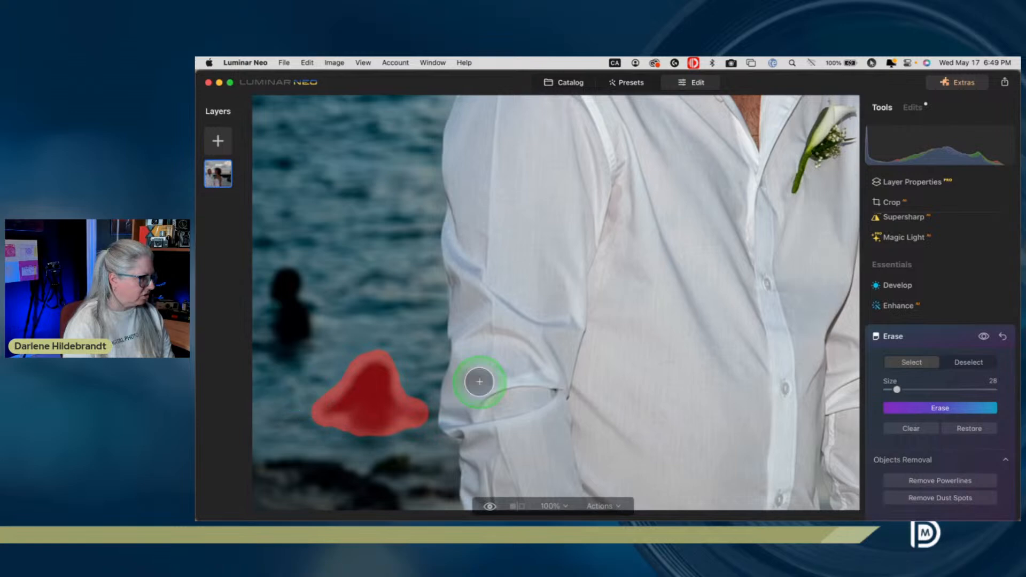
click(916, 409)
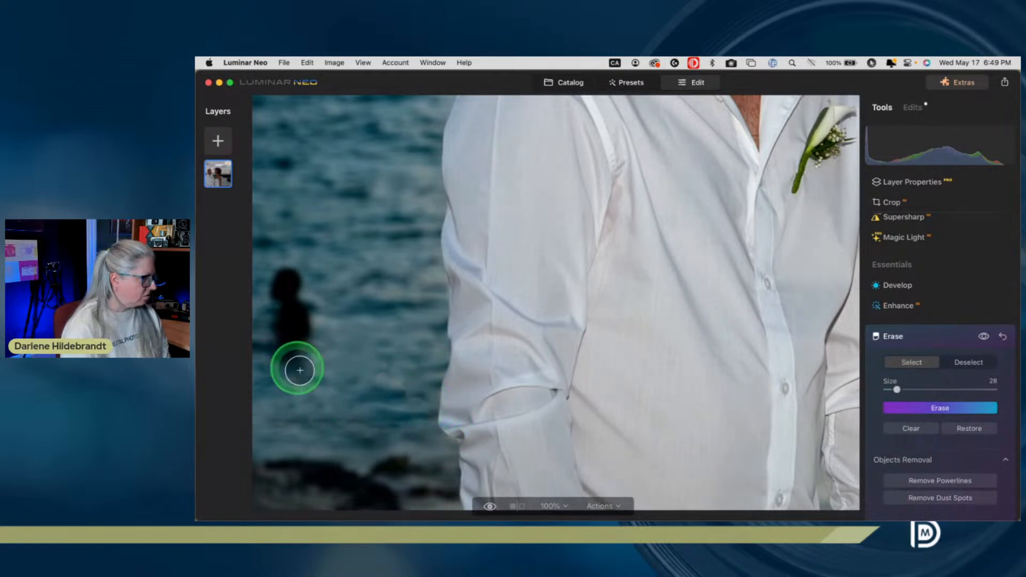
Erase the remaining swimmer near the photo's outer edge beside the groom, and collapse the Erase tool
mouse_move(288, 364)
mouse_down()
mouse_move(315, 301)
mouse_move(293, 274)
mouse_move(288, 294)
mouse_move(274, 296)
mouse_move(297, 307)
mouse_move(284, 365)
mouse_move(275, 312)
mouse_move(258, 325)
mouse_up()
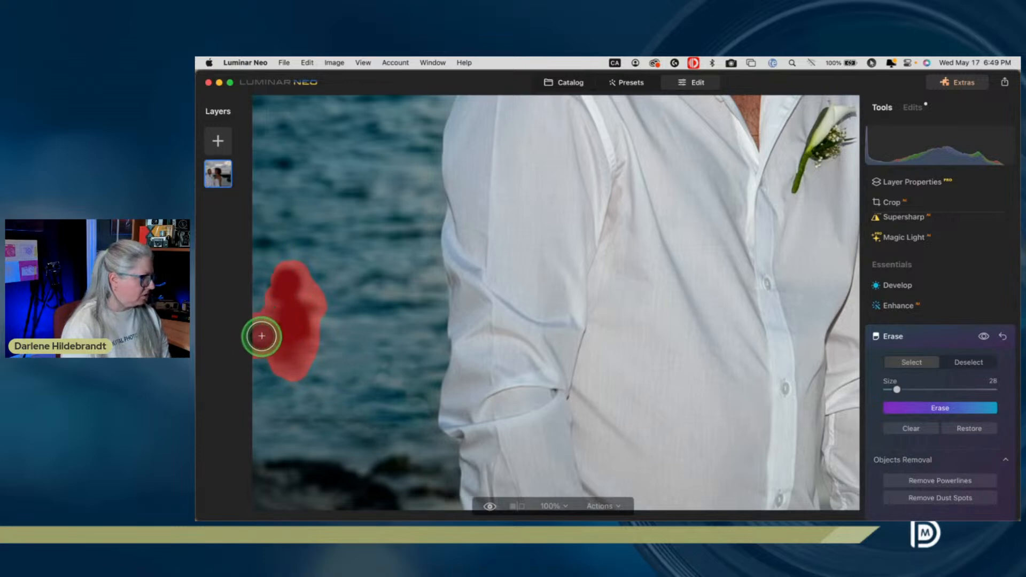
click(911, 408)
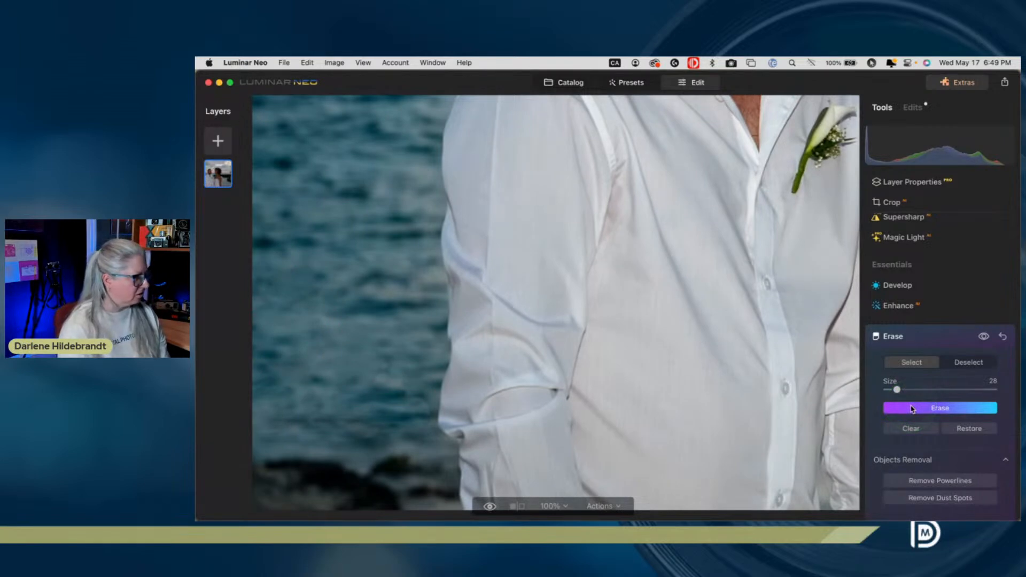
click(920, 338)
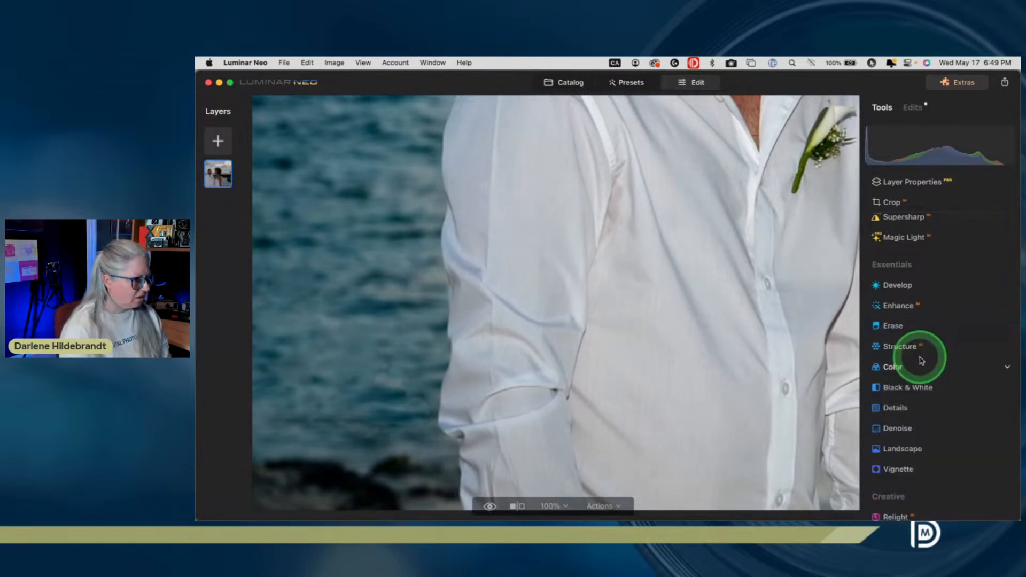
Open the Clone tool, sample the water beside the groom, and set the brush size to 44 and strength to 43
scroll(921, 361, down, 5)
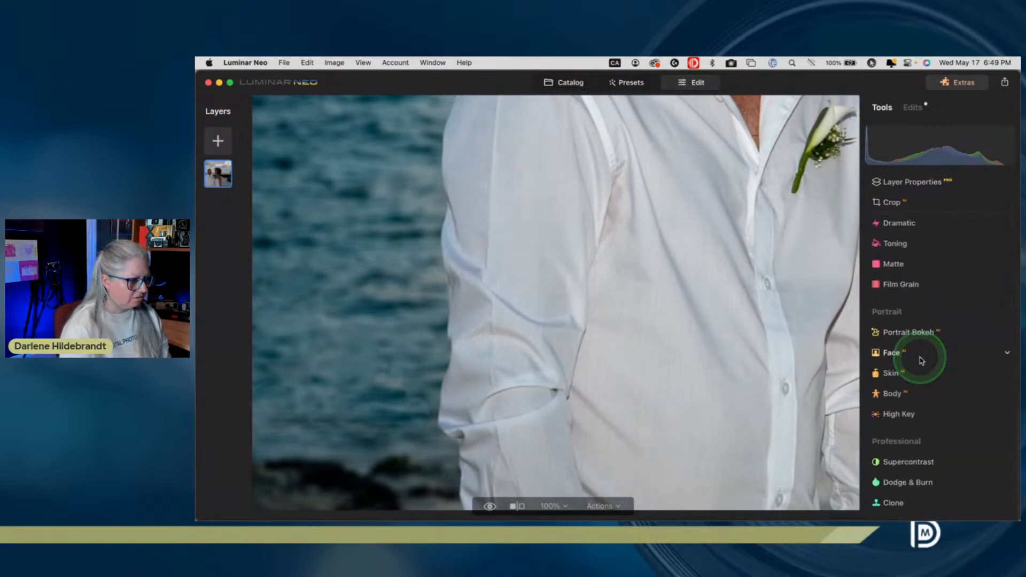
click(895, 502)
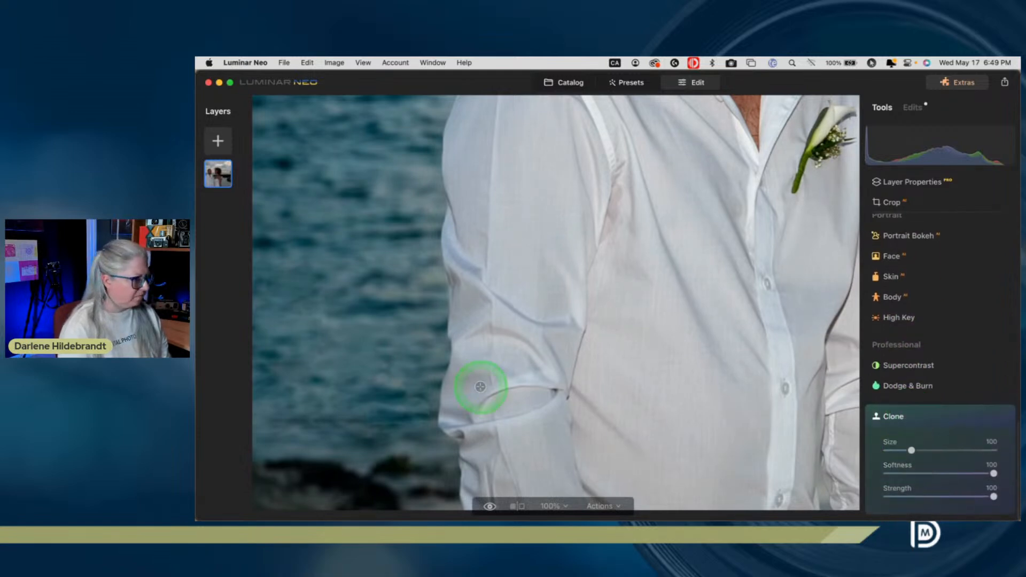
click(348, 322)
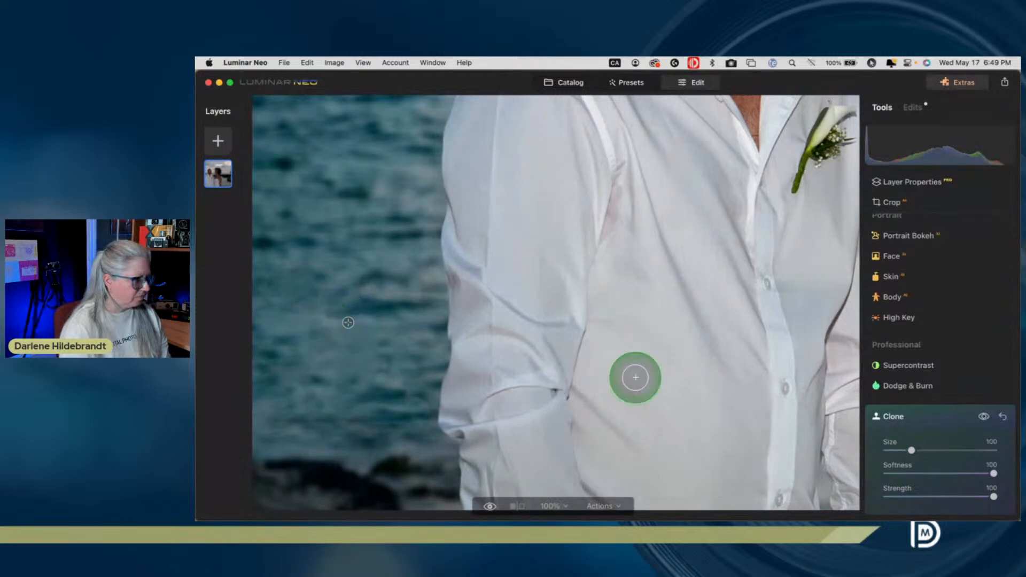
drag(911, 451, 896, 450)
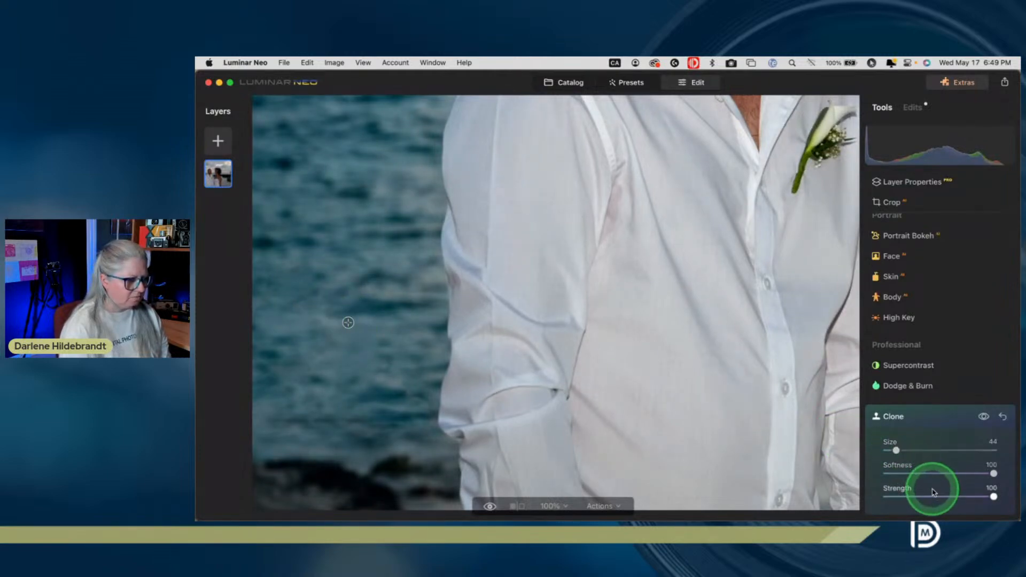
click(933, 496)
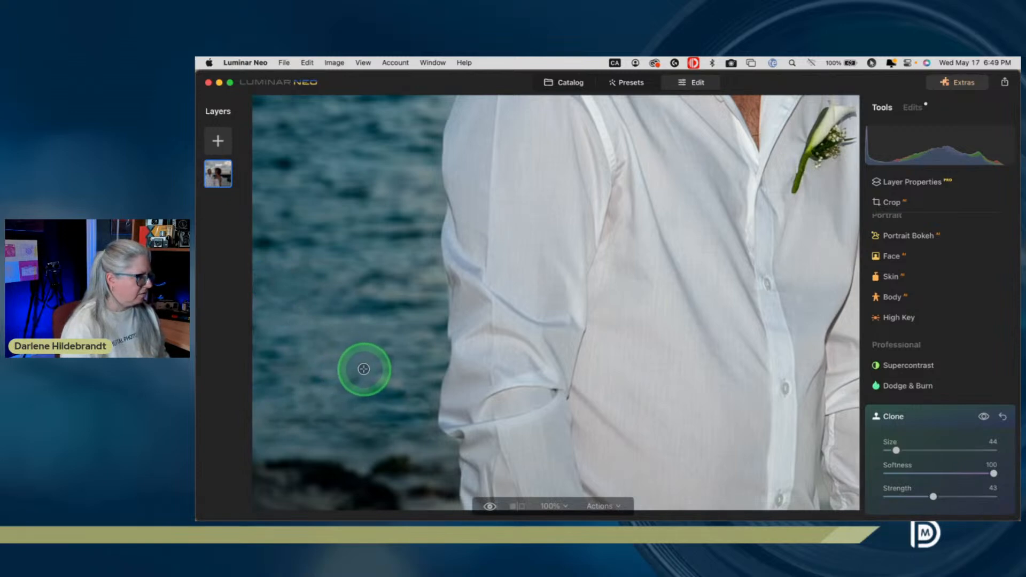
Clone clean water over the leftover erase marks in the sea beside the groom's sleeve, resampling the source between strokes
click(365, 369)
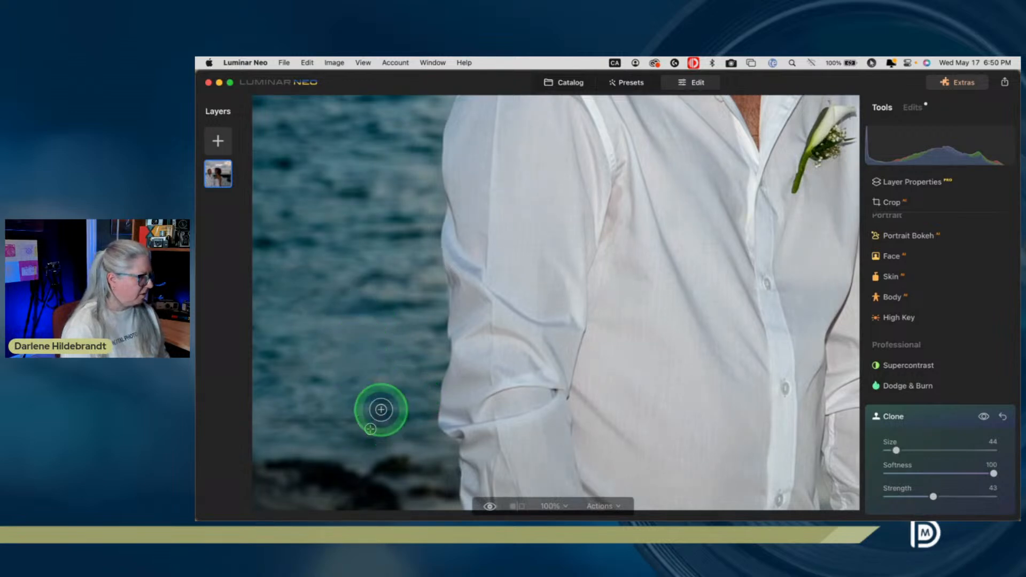
alt+click(351, 425)
mouse_move(363, 426)
mouse_down()
mouse_move(397, 425)
mouse_move(343, 426)
mouse_move(396, 433)
mouse_move(382, 434)
mouse_move(410, 423)
mouse_up()
alt+click(344, 426)
alt+click(408, 420)
alt+click(292, 283)
drag(270, 285, 269, 288)
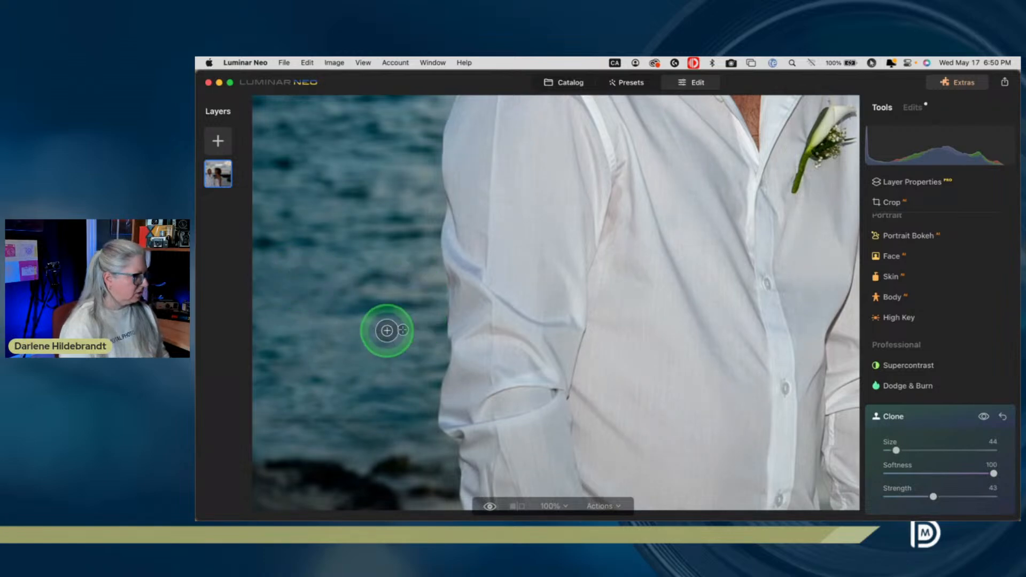
Clone clean water over the marks between the bride's arm and the dark rocks, and close Clone to show the whole photo
scroll(409, 338, right, 15)
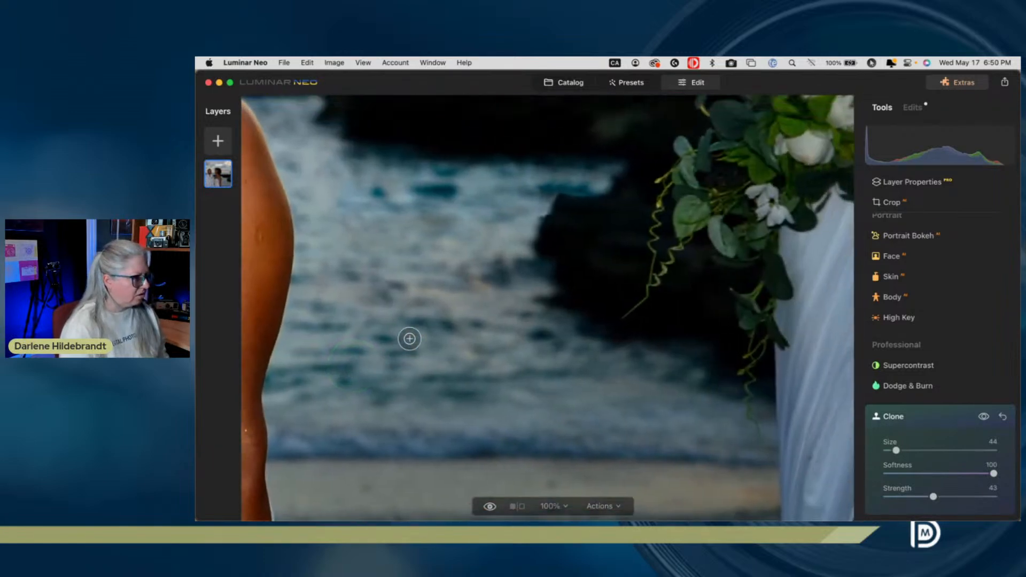
scroll(409, 338, up, 5)
mouse_move(410, 336)
mouse_down()
mouse_move(456, 316)
mouse_move(438, 298)
mouse_move(386, 274)
mouse_move(343, 280)
mouse_move(346, 264)
mouse_move(333, 257)
mouse_move(371, 281)
mouse_move(355, 293)
mouse_move(320, 289)
mouse_up()
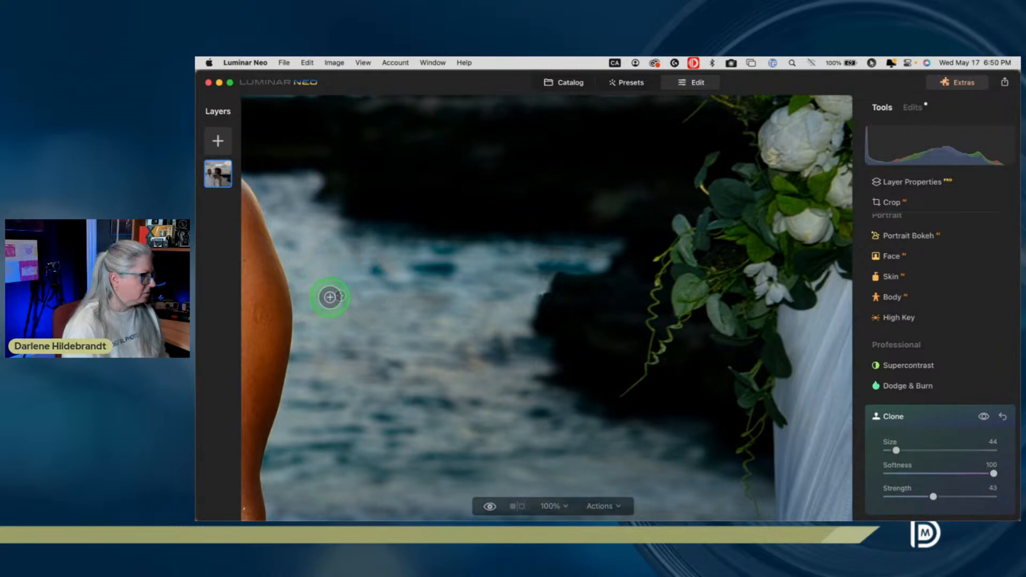
alt+click(417, 364)
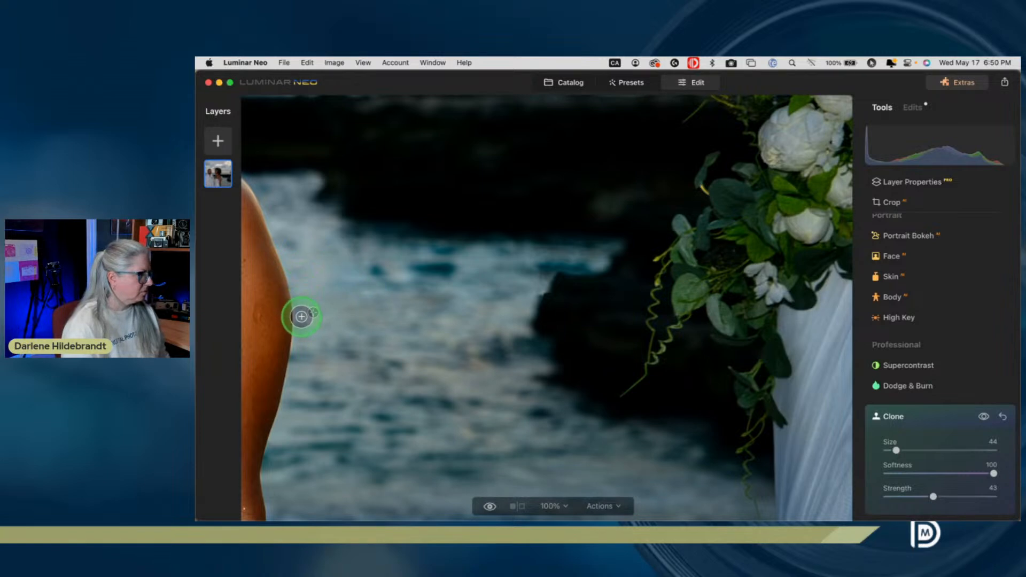
alt+click(525, 269)
mouse_move(543, 265)
mouse_down()
mouse_move(559, 262)
mouse_move(480, 277)
mouse_move(531, 255)
mouse_up()
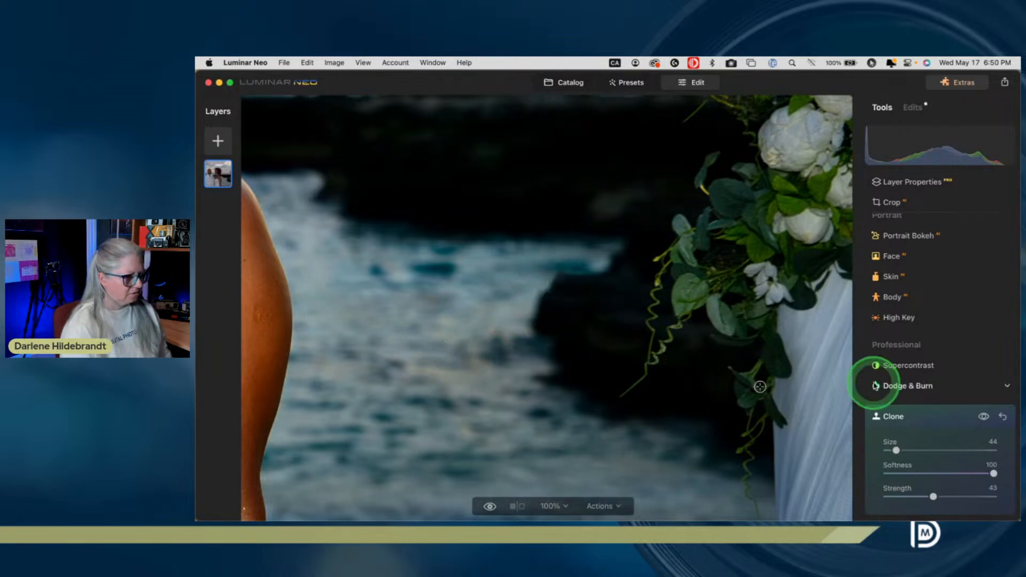
click(919, 417)
click(592, 312)
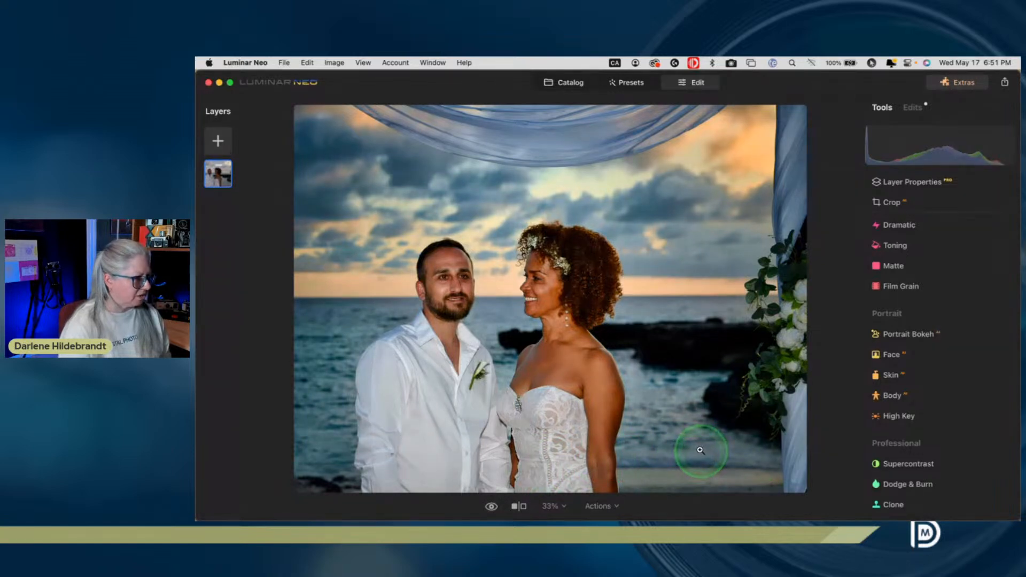
Crop the photo tighter below the couple and extend the crop outward on the groom's side
click(924, 203)
drag(630, 481, 629, 435)
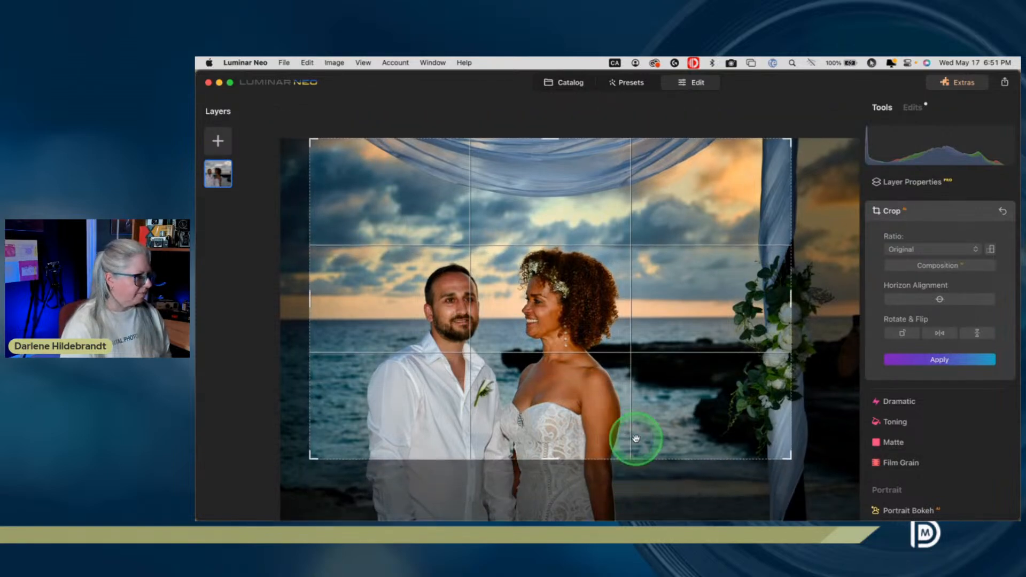
key(Return)
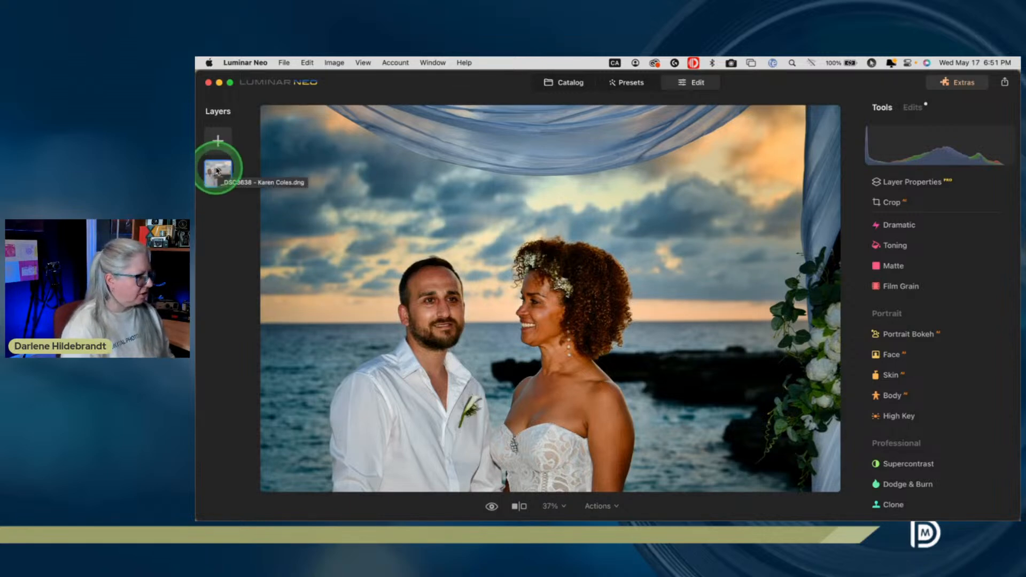
click(948, 206)
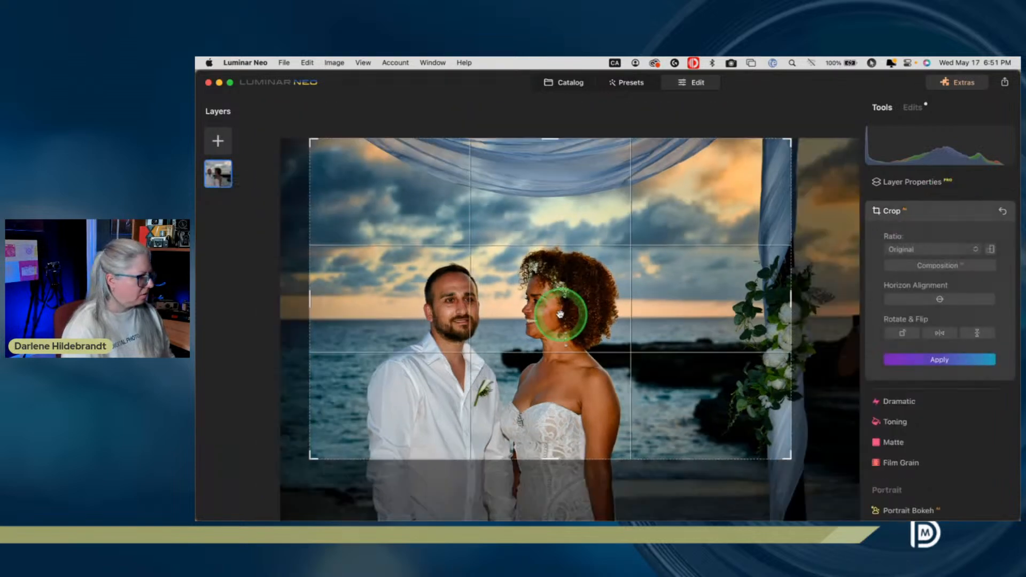
drag(310, 297, 278, 301)
key(Return)
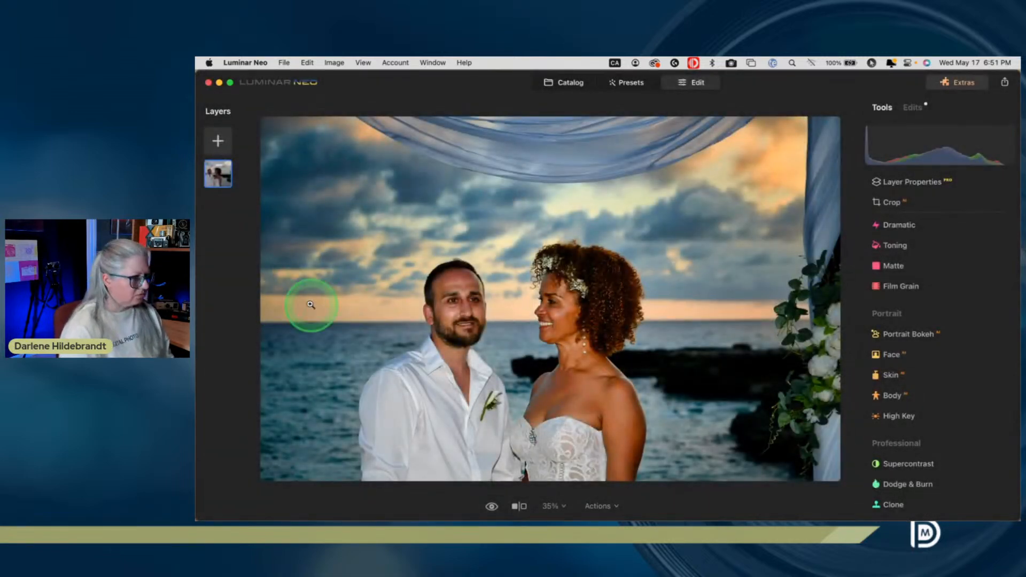
Extend the crop outward past the flower-covered post, lower its bottom edge to include some beach, and apply it
click(916, 207)
drag(810, 267, 833, 292)
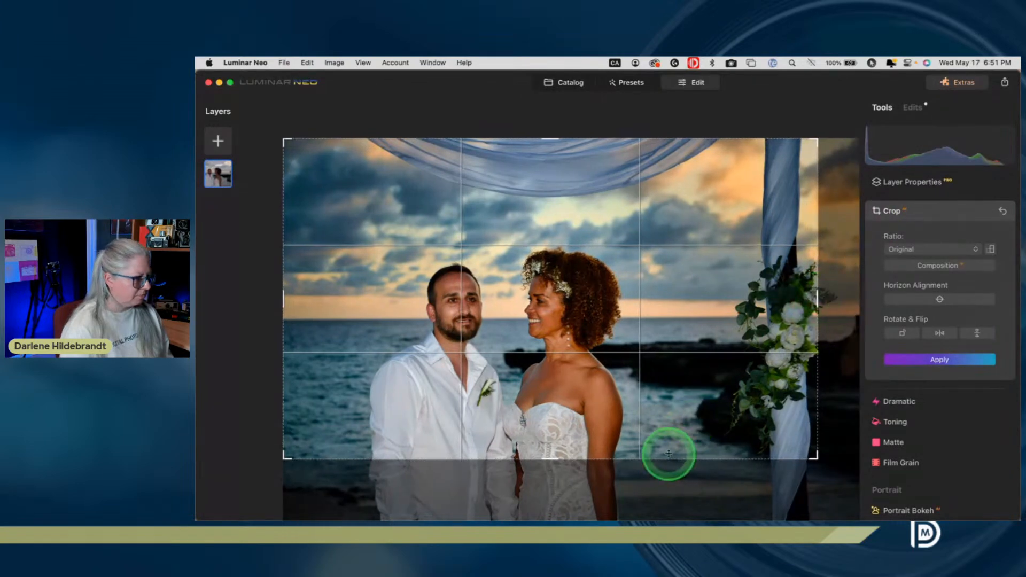
drag(666, 457, 663, 489)
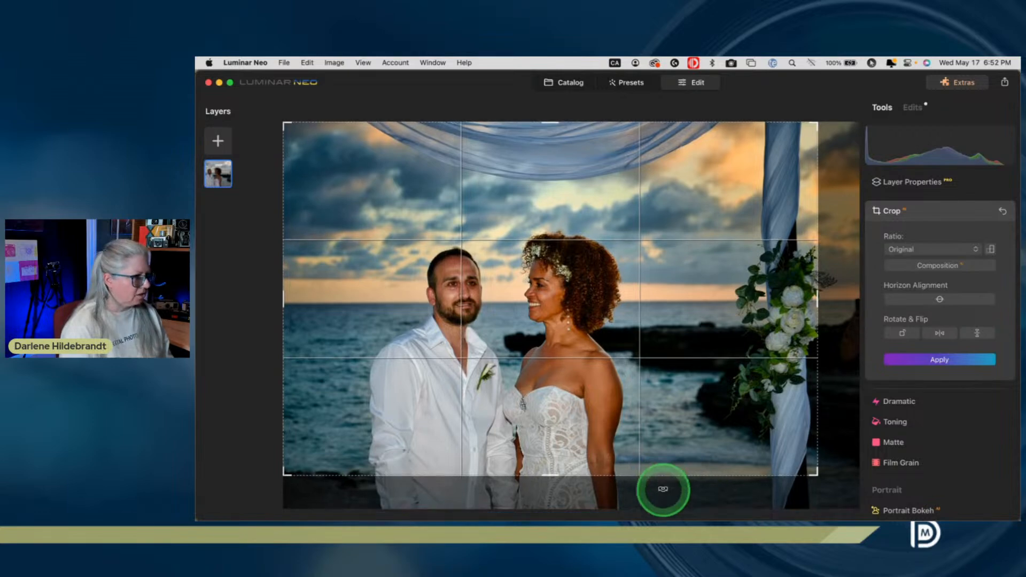
click(934, 223)
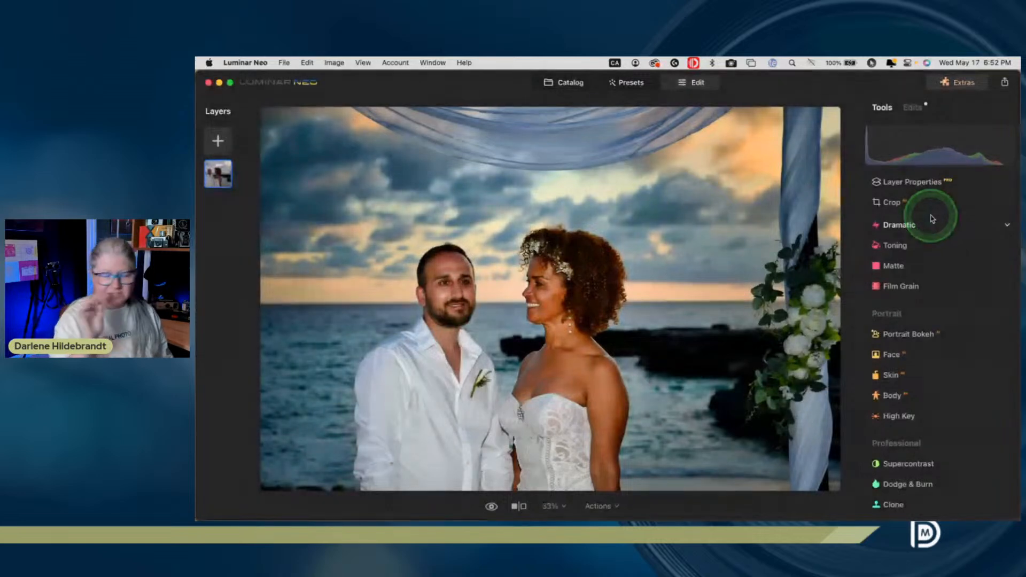
Duplicate the photo layer and flip the copy horizontally
right_click(214, 175)
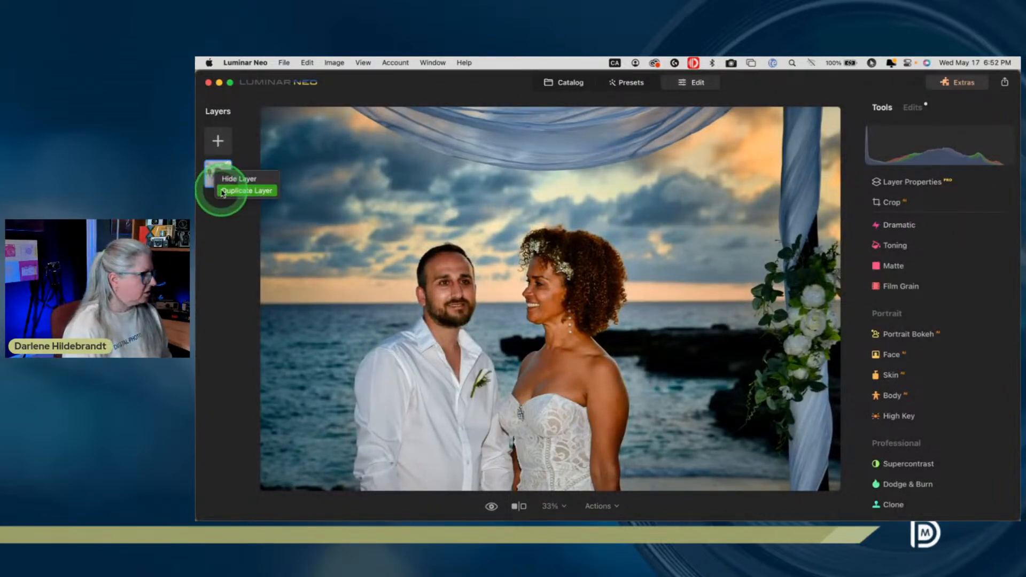
click(222, 189)
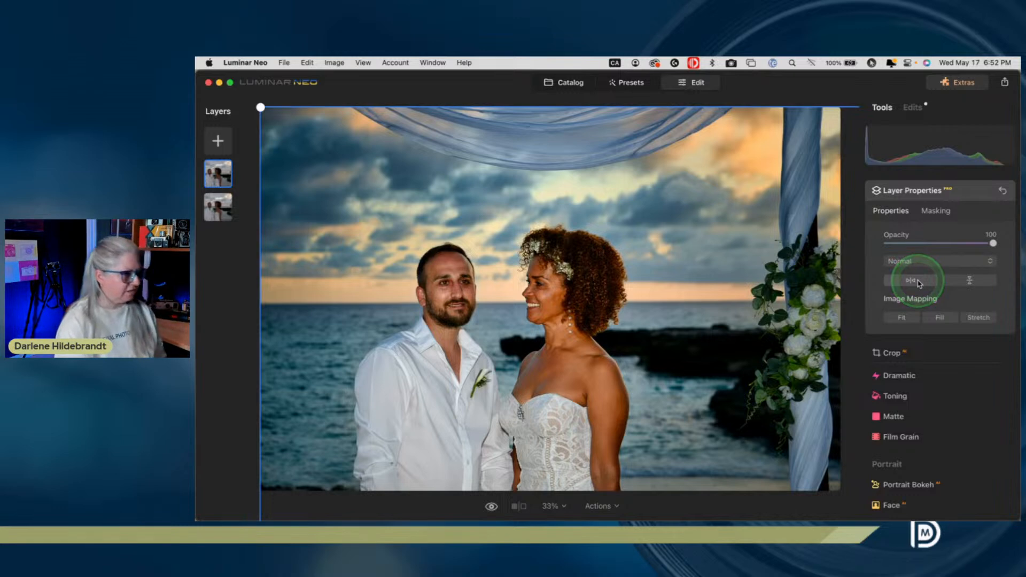
click(972, 198)
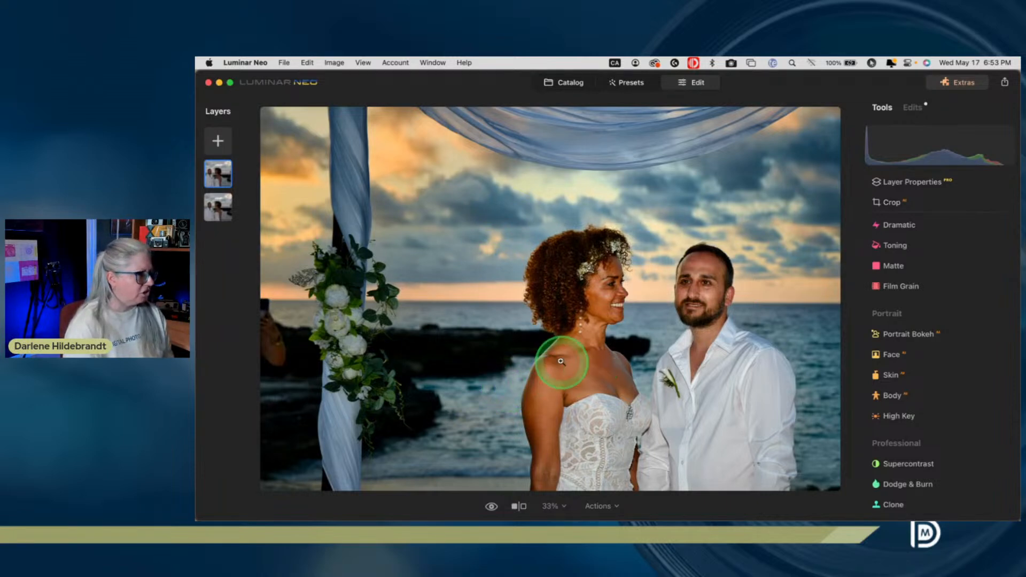
Open the masking options for the flipped layer and fill its mask
click(938, 183)
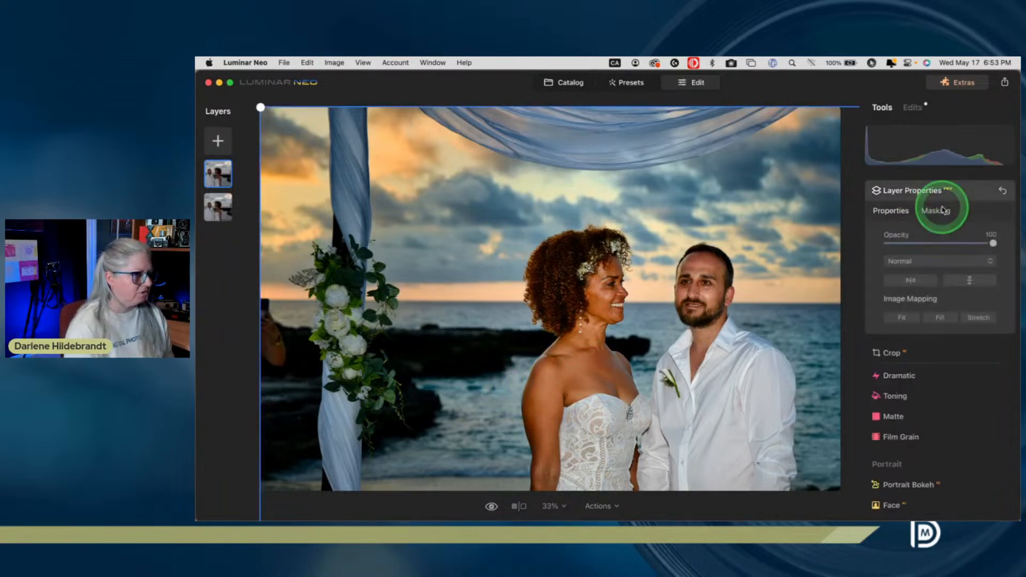
click(935, 213)
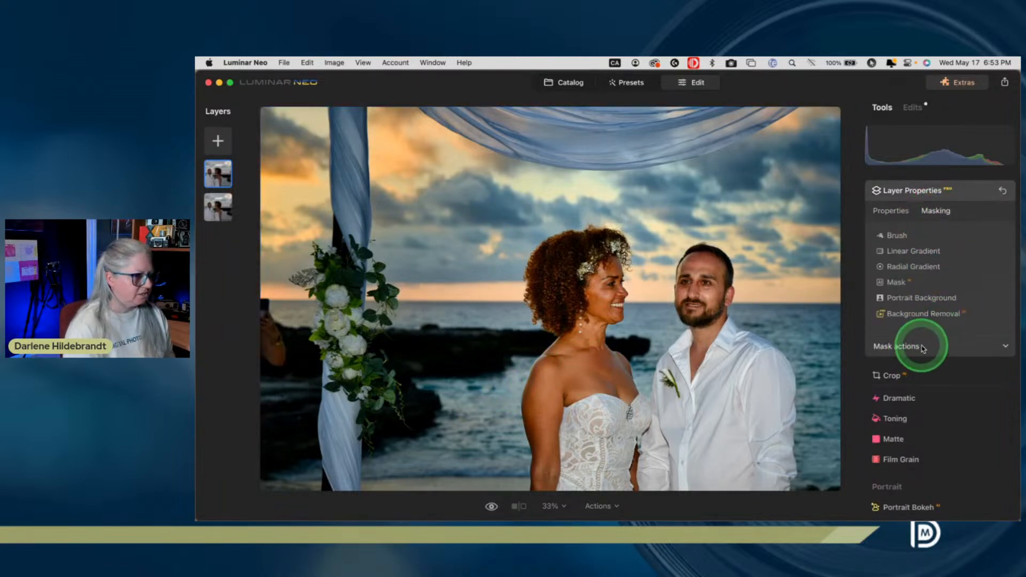
click(922, 346)
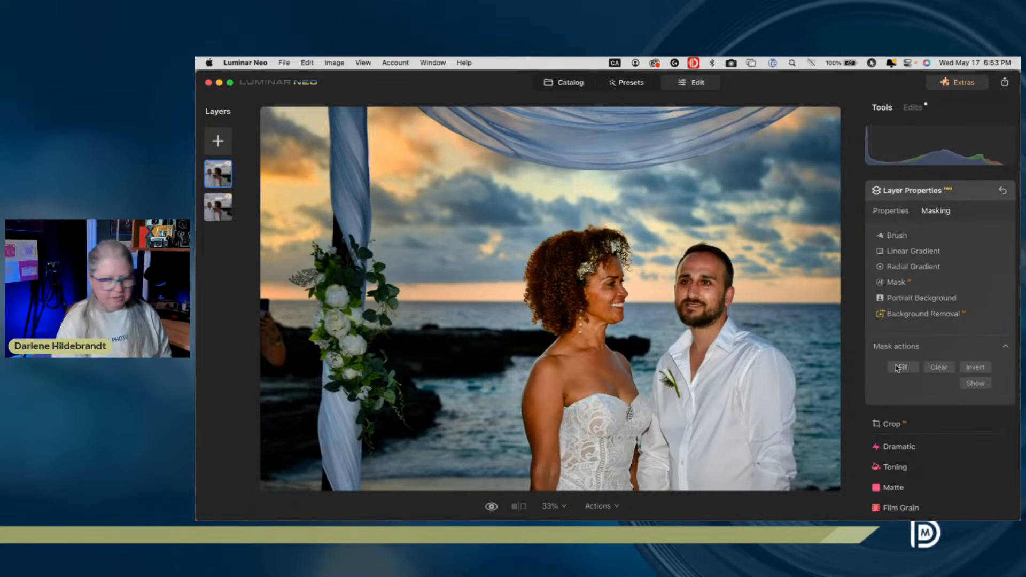
click(900, 368)
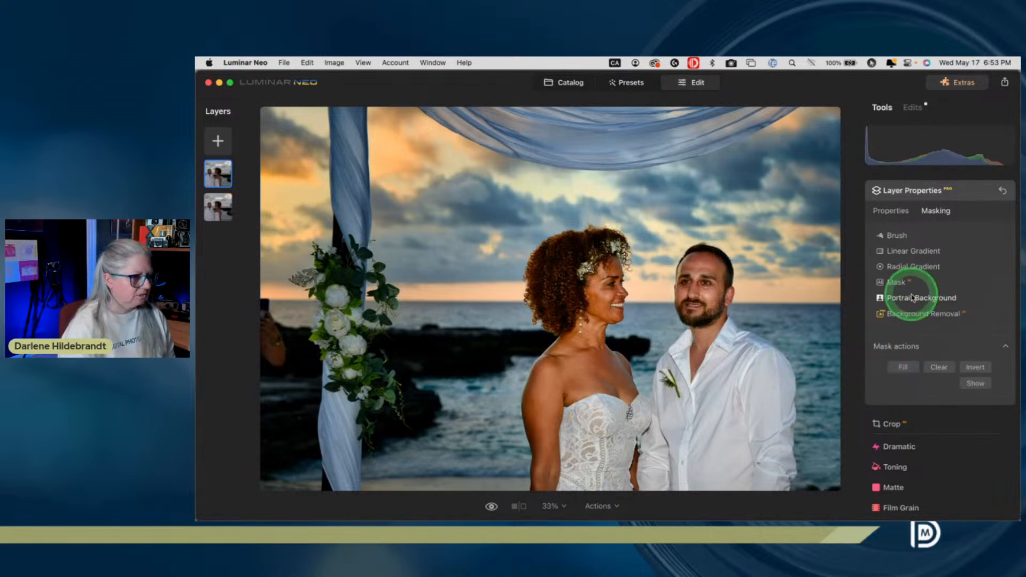
Try to draw a linear gradient mask on the flipped layer between the flower post and the bride
click(903, 251)
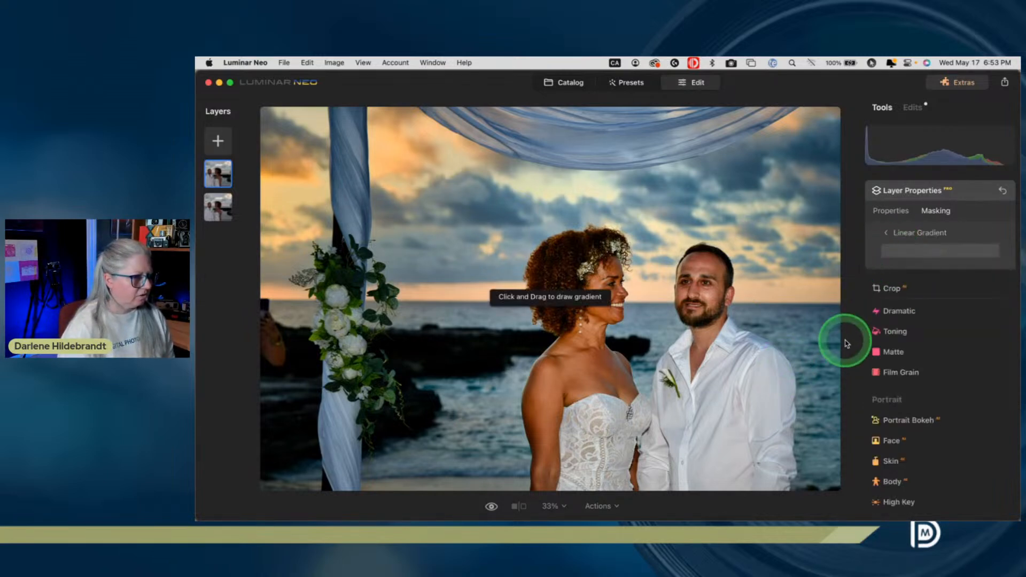
drag(492, 251, 375, 246)
click(947, 258)
click(886, 232)
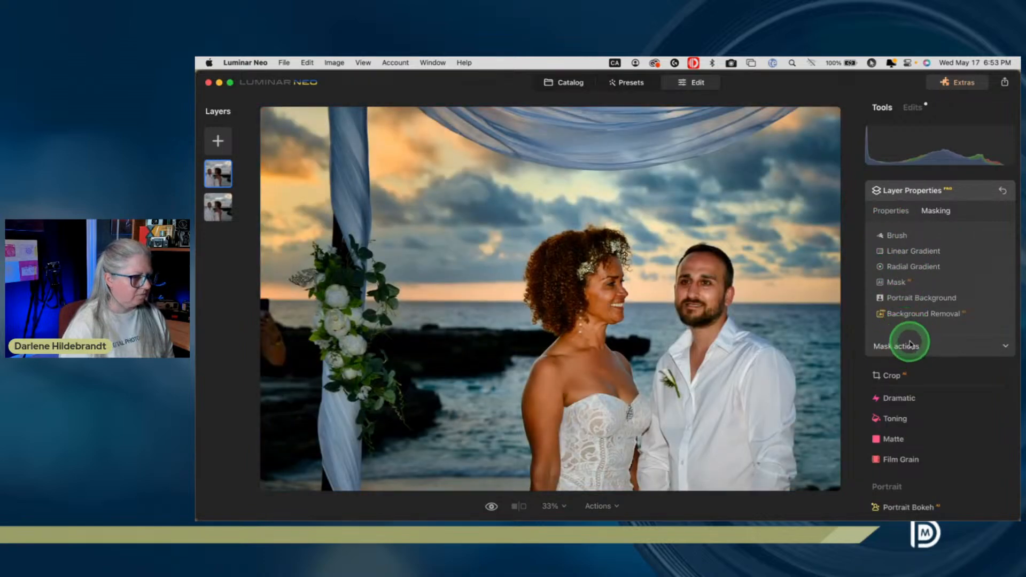
Clear the flipped layer's mask to hide it completely, and collapse Layer Properties
click(900, 345)
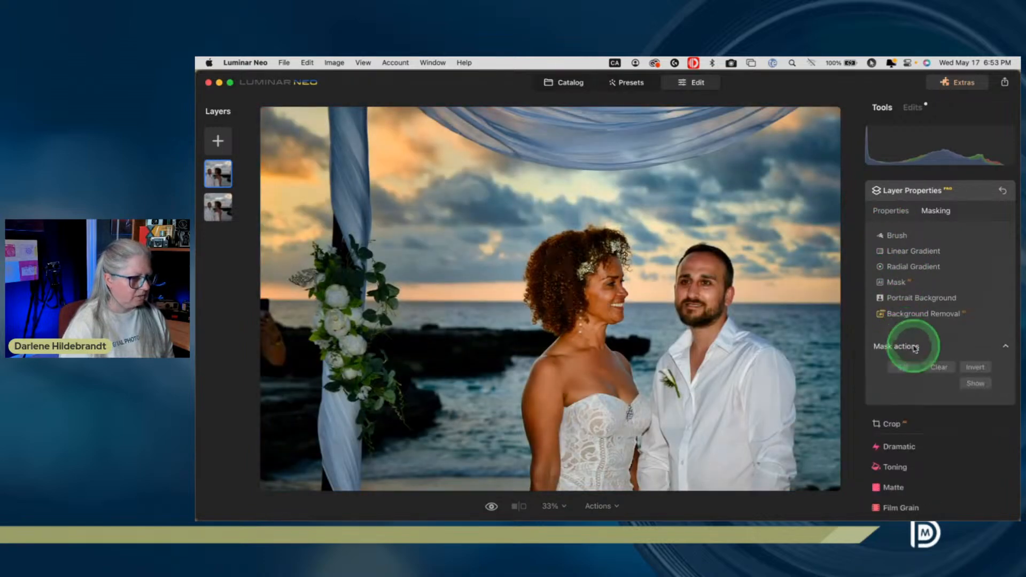
click(937, 368)
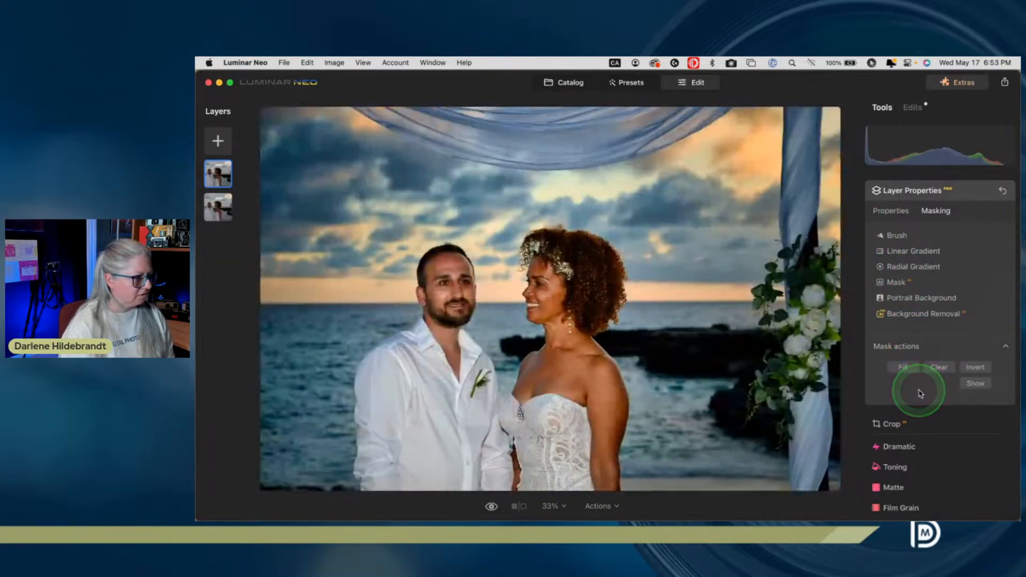
click(962, 192)
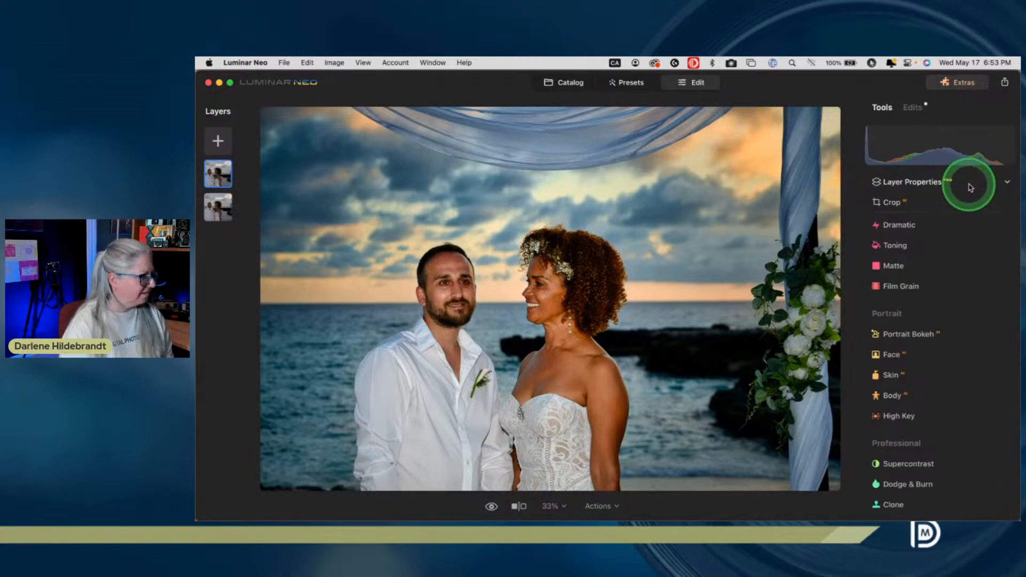
click(965, 186)
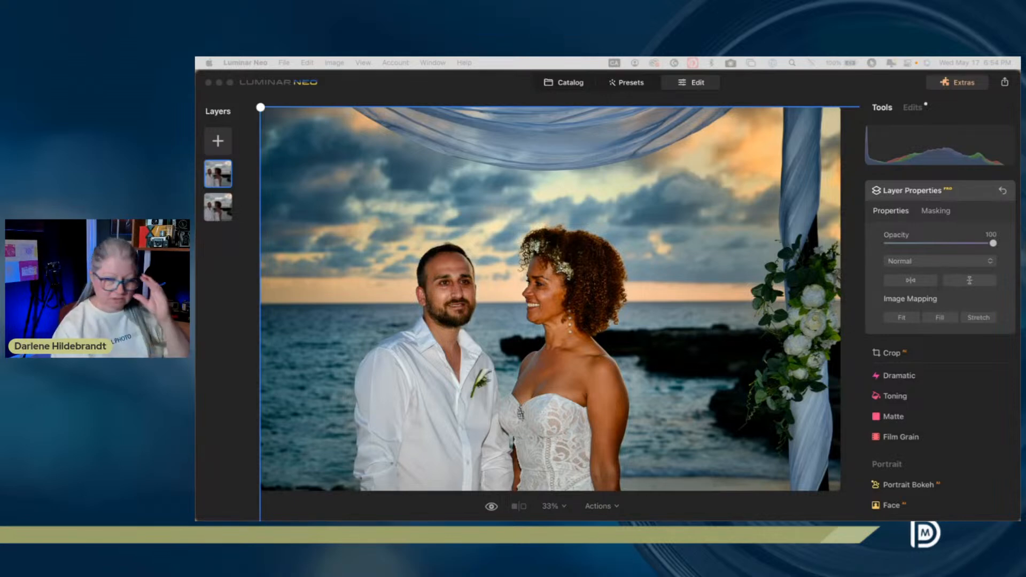
click(970, 194)
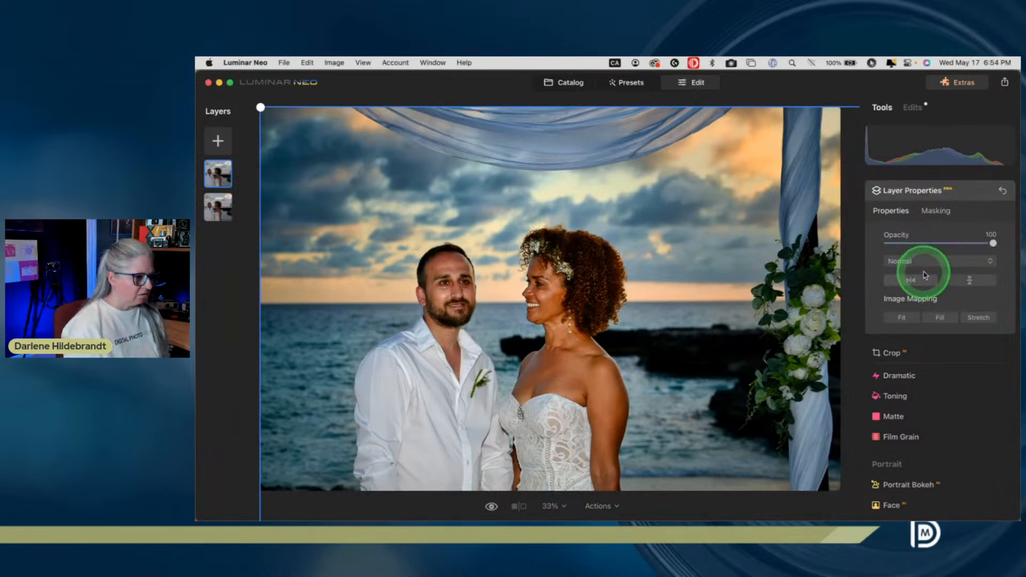
click(962, 192)
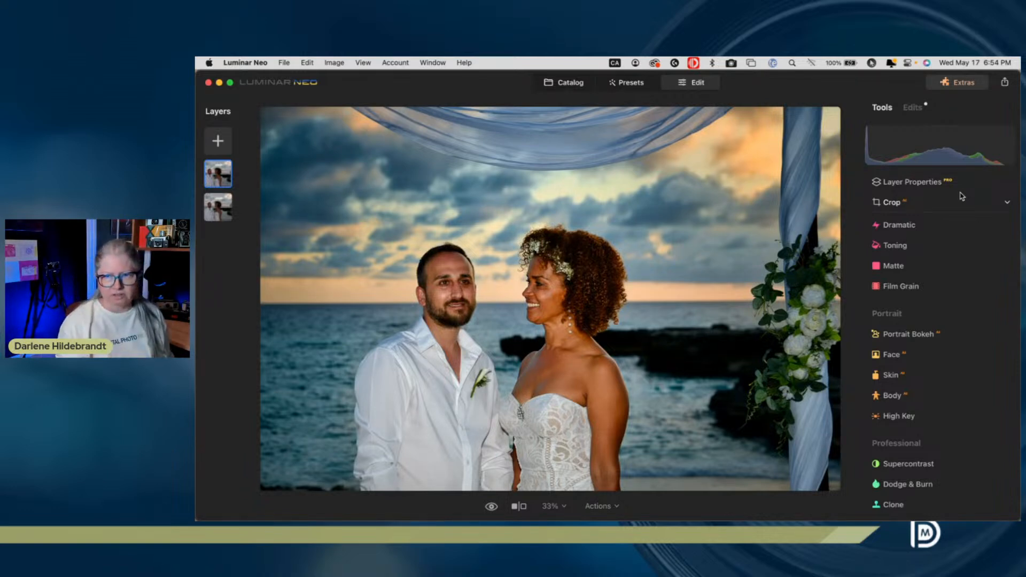
key(super+Tab)
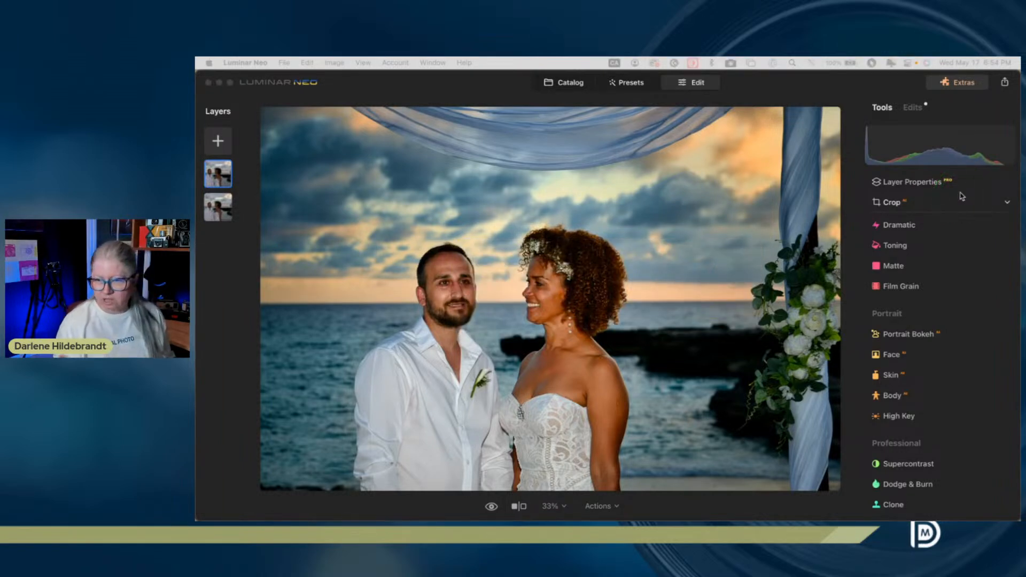
Switch to Lightroom Classic and open the baseball team photo COBRAS-8909 from the People folder at full view
key(super+Tab)
key(super+Tab)
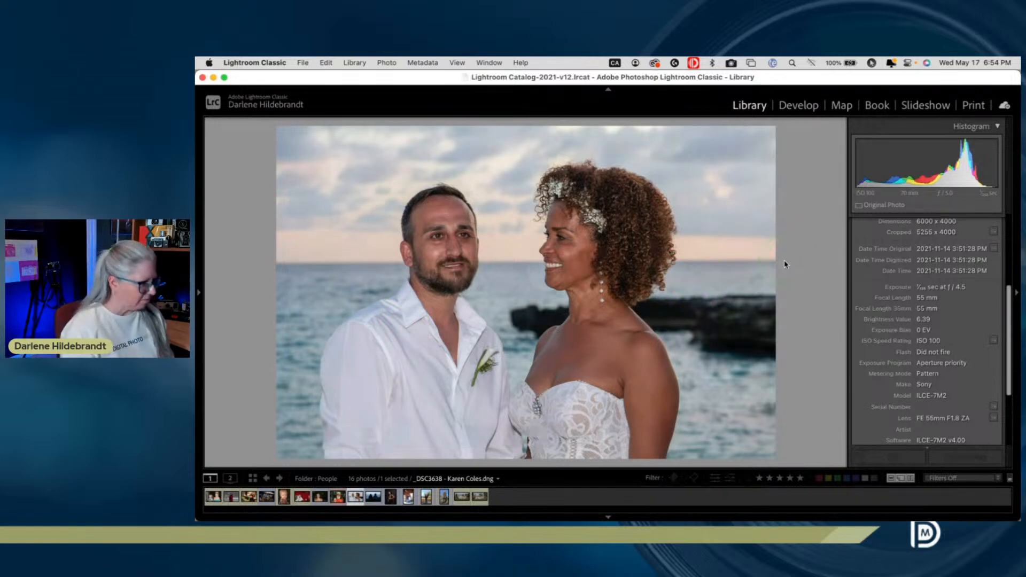
key(g)
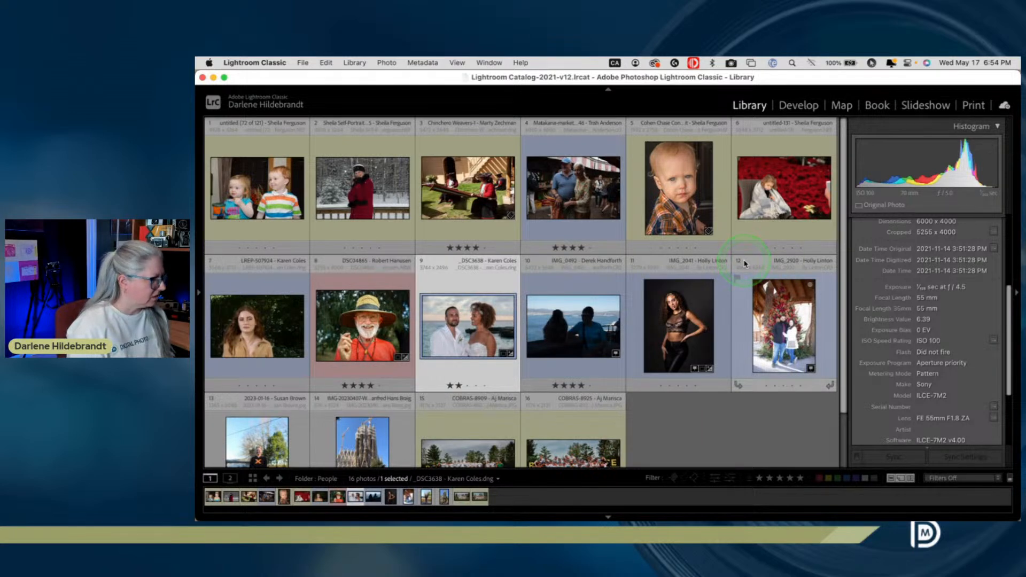
scroll(744, 263, down, 3)
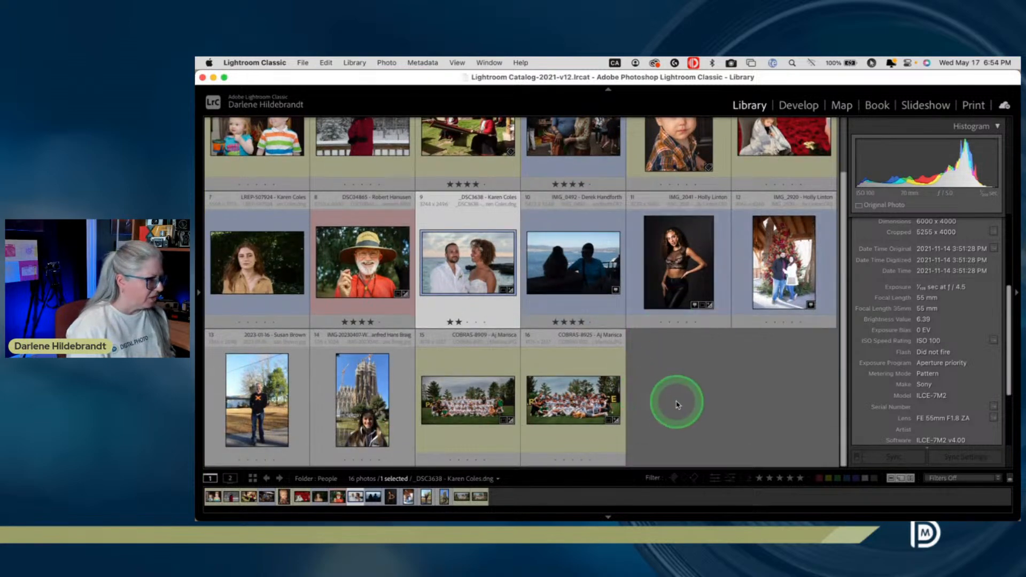
double_click(465, 402)
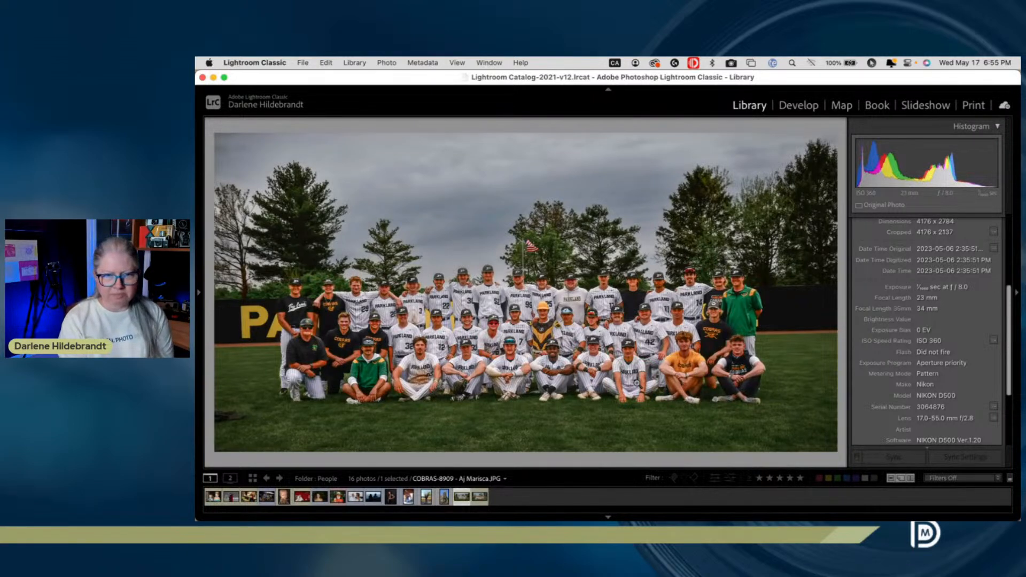
Show the team photo in Develop without the presets panel and compare it with its unedited version
key(d)
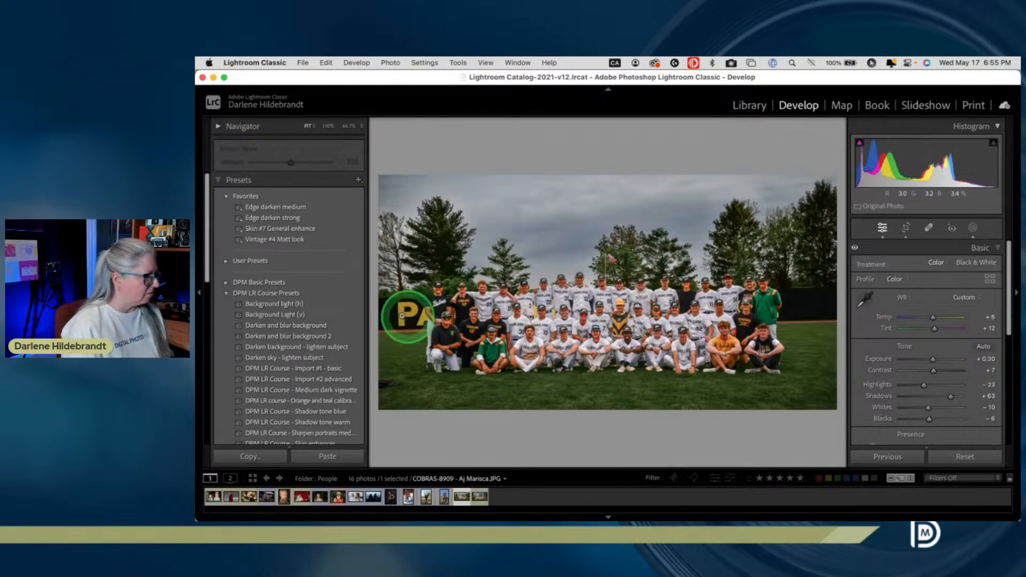
click(199, 293)
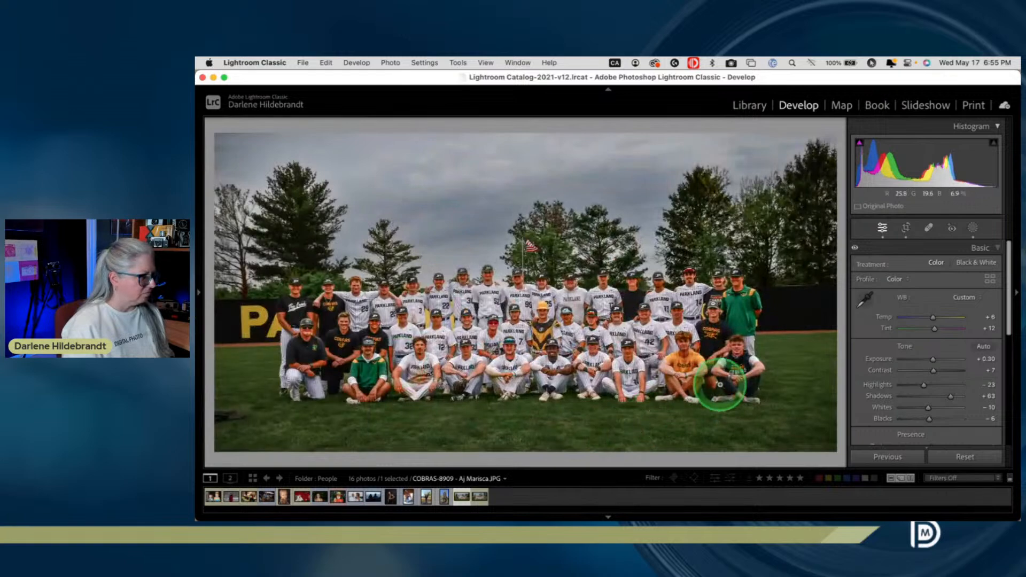
key(backslash)
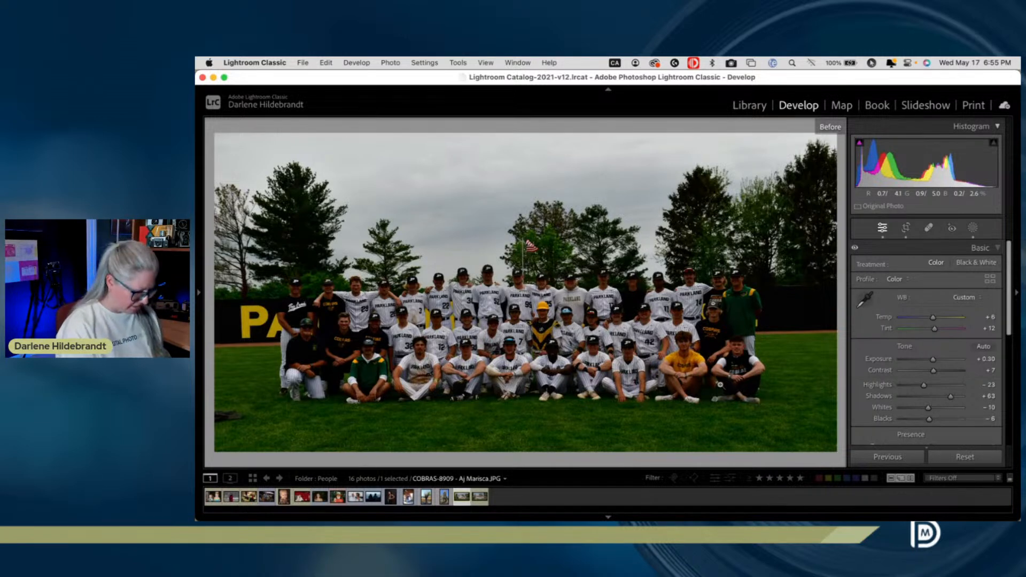
key(backslash)
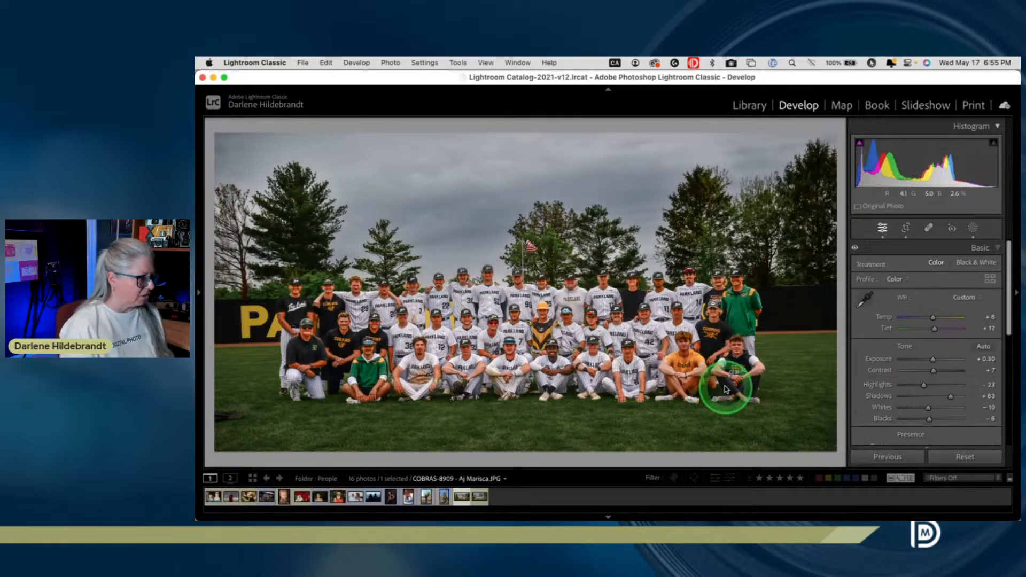
Create a virtual copy of the team photo and reset all of the copy's develop settings
key(super+apostrophe)
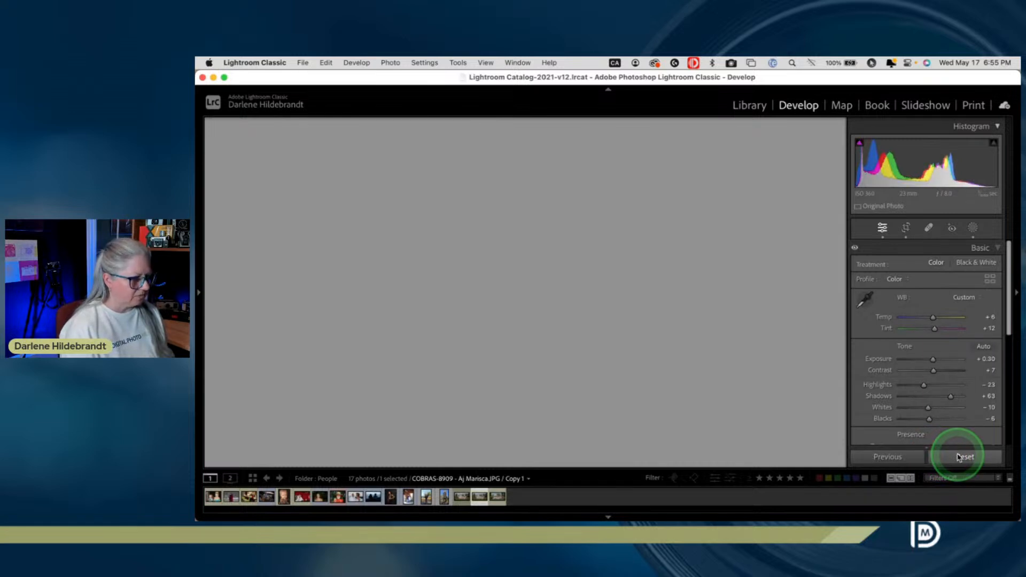
click(959, 457)
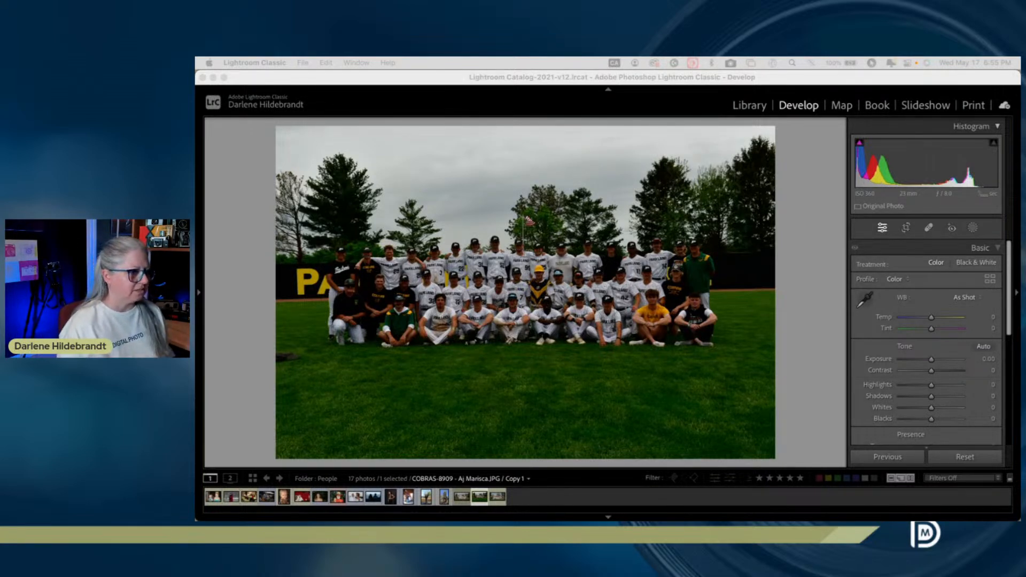
click(827, 246)
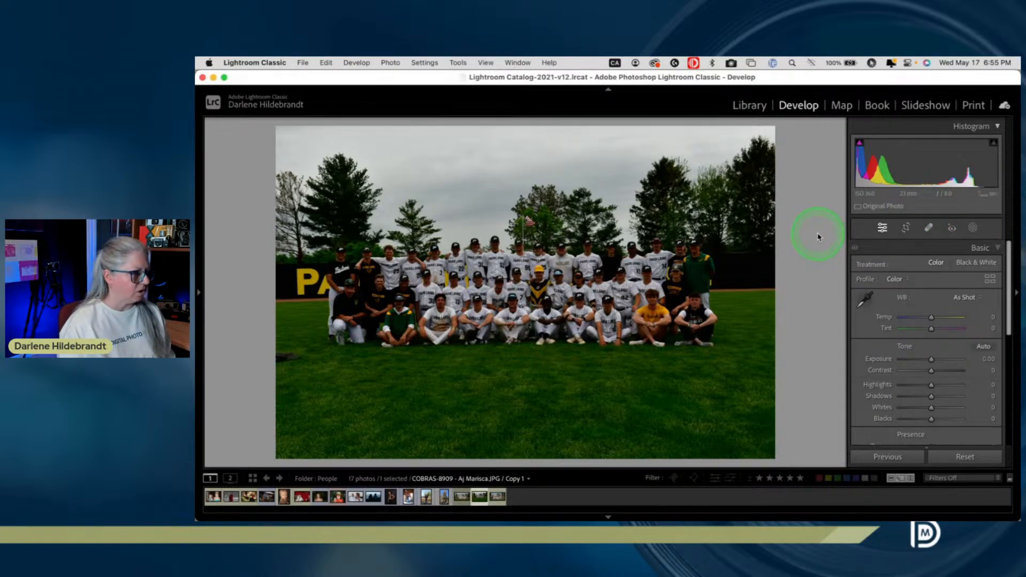
View the reset copy in the Library with the info overlay and examine its camera and exposure metadata
key(e)
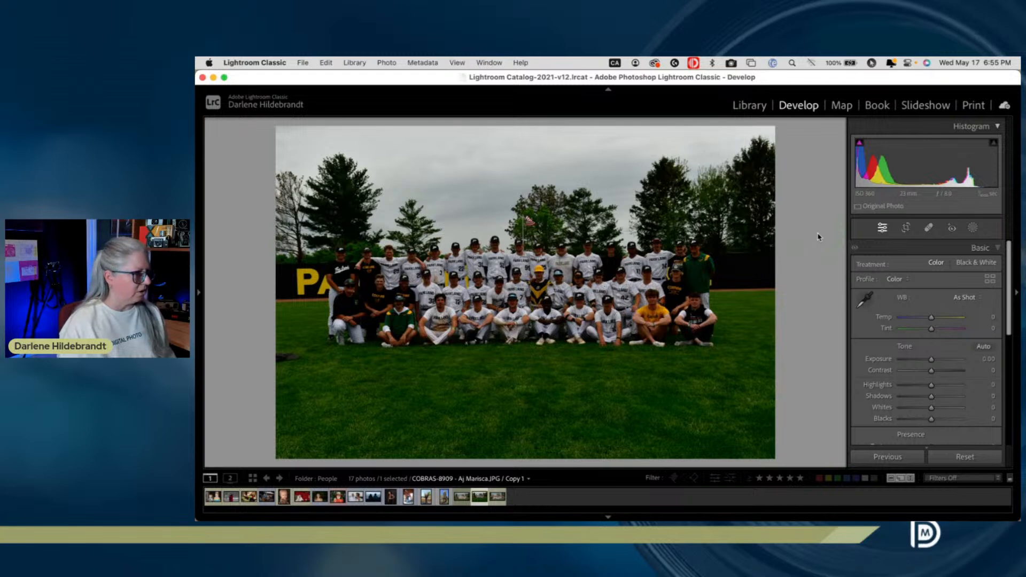
key(i)
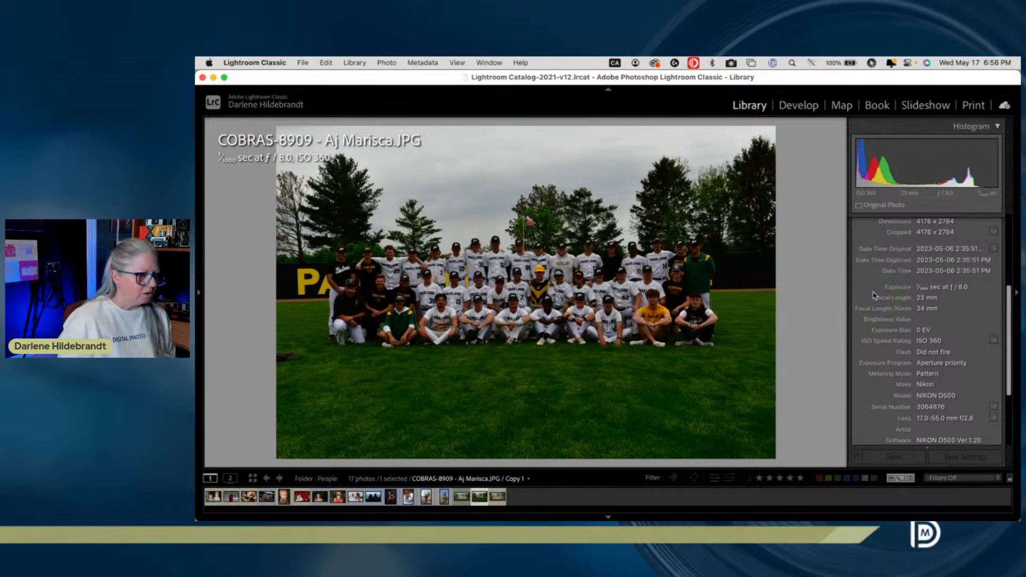
scroll(873, 296, down, 5)
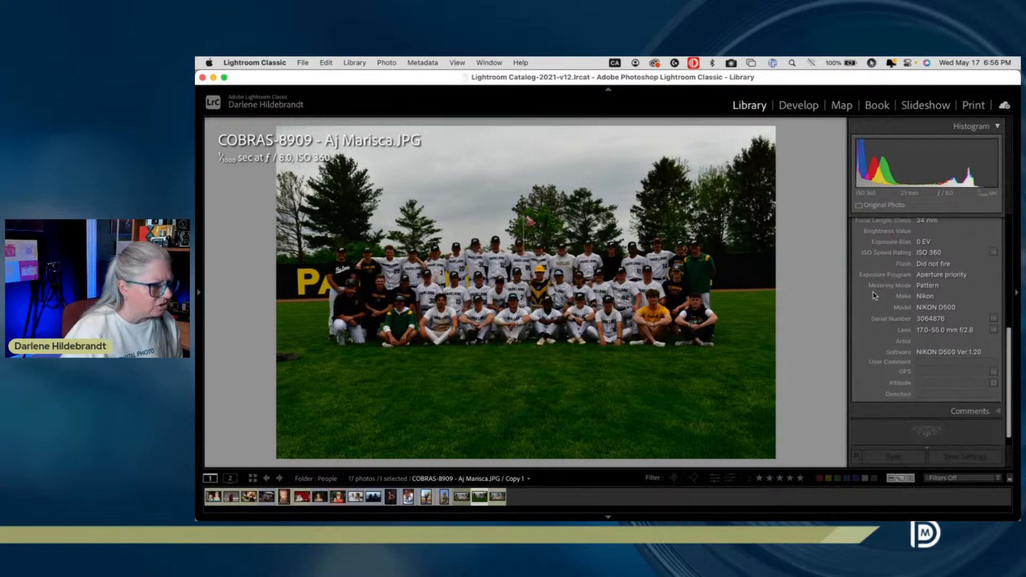
scroll(874, 296, up, 7)
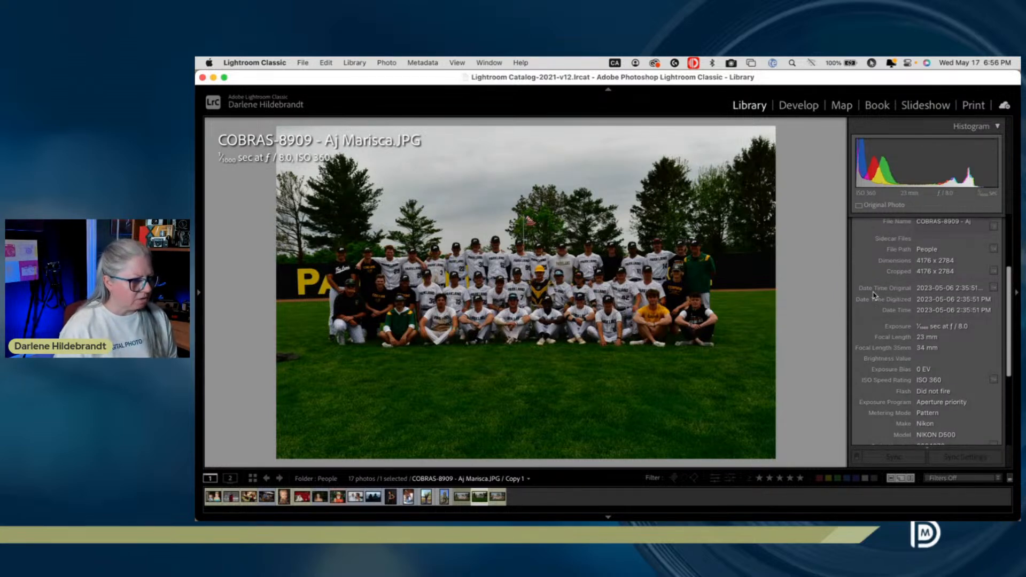
scroll(874, 293, down, 2)
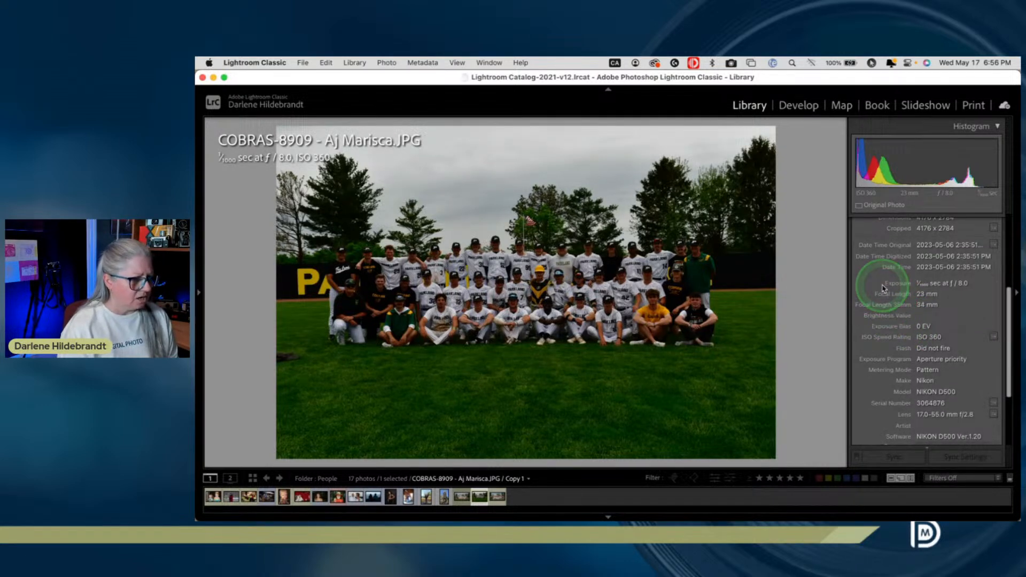
scroll(882, 289, down, 2)
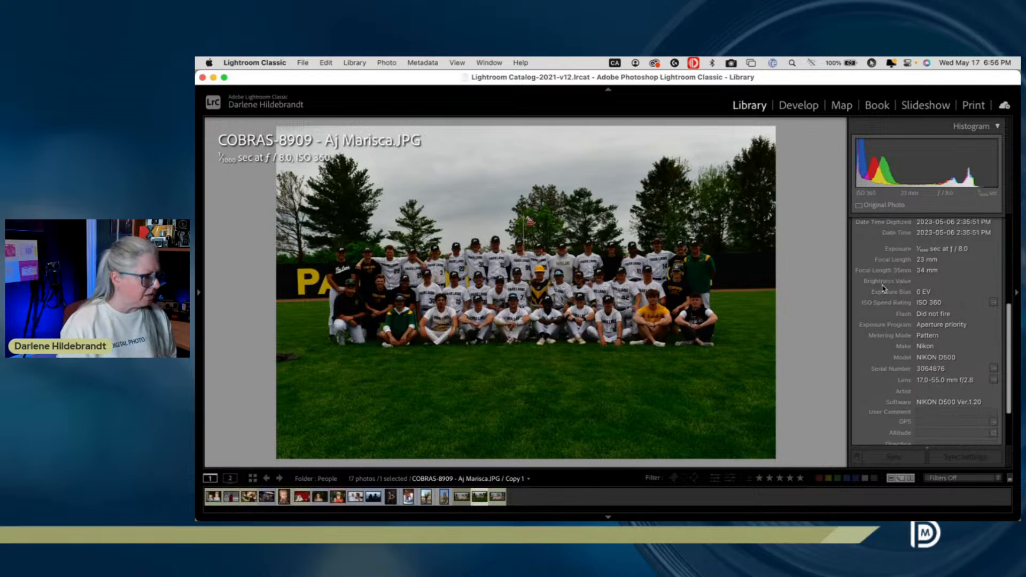
scroll(882, 289, up, 4)
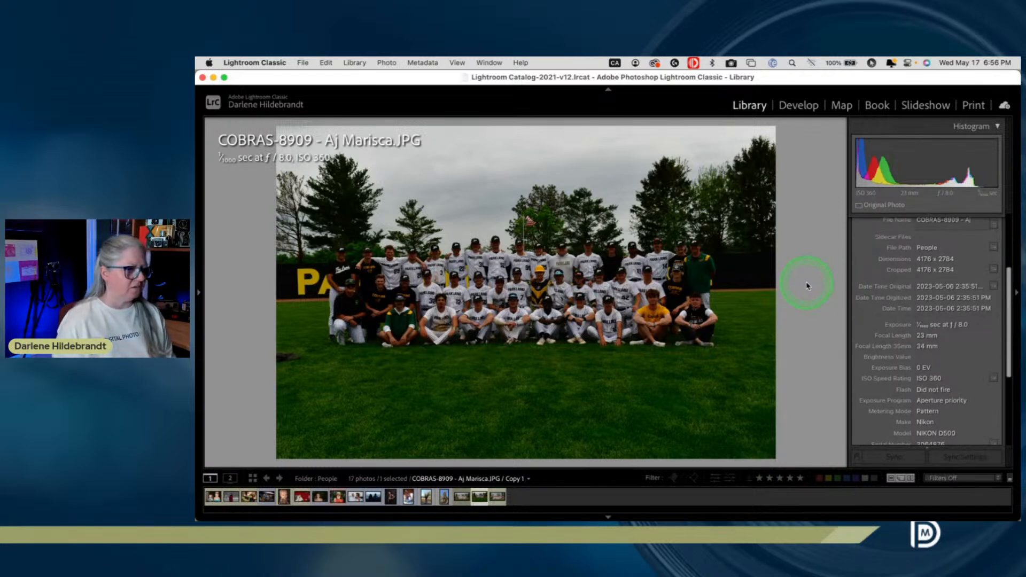
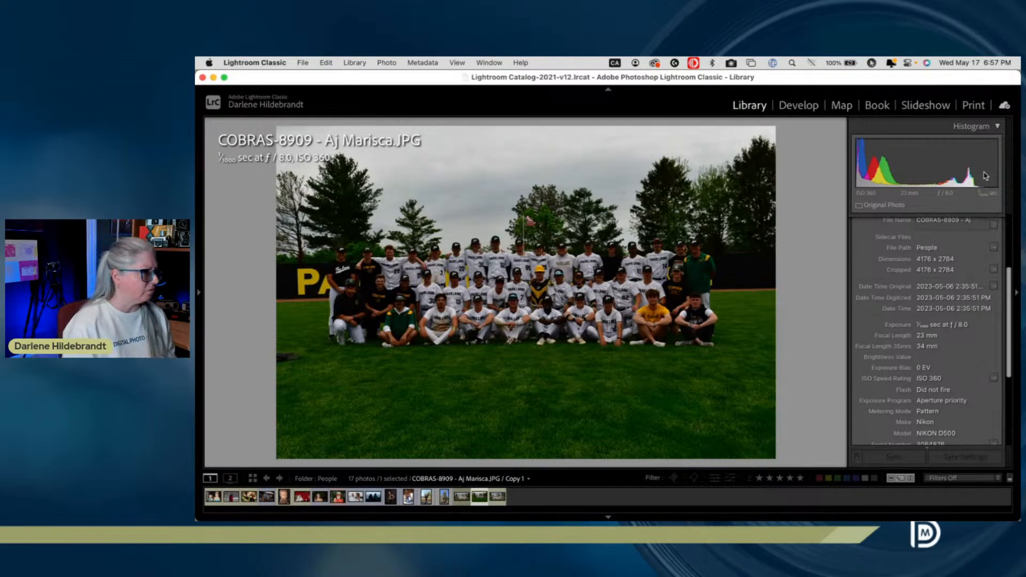
Go back to the edited team photo in Develop and compare it with the Sky and Subject masks each off and on
key(Left)
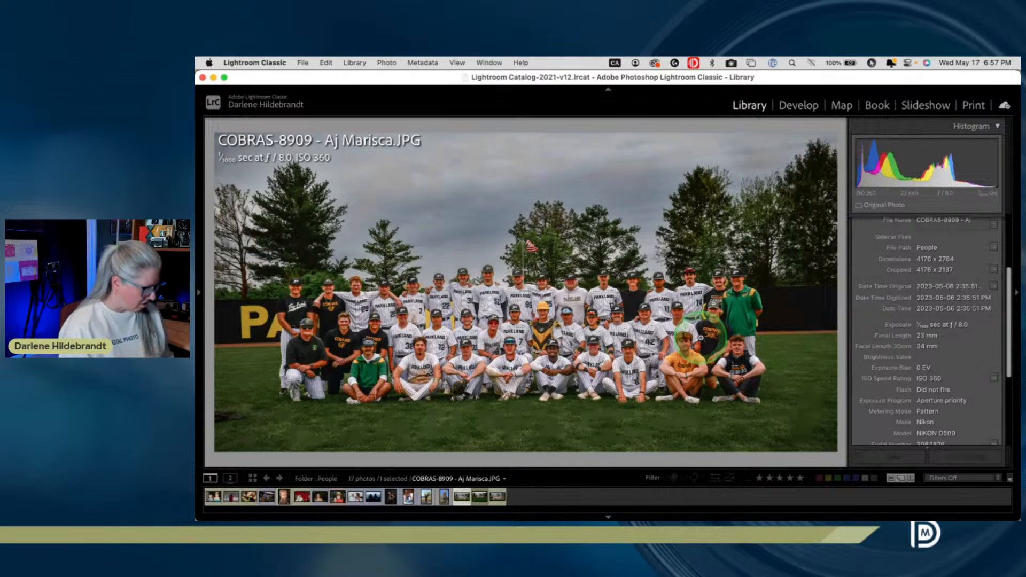
key(d)
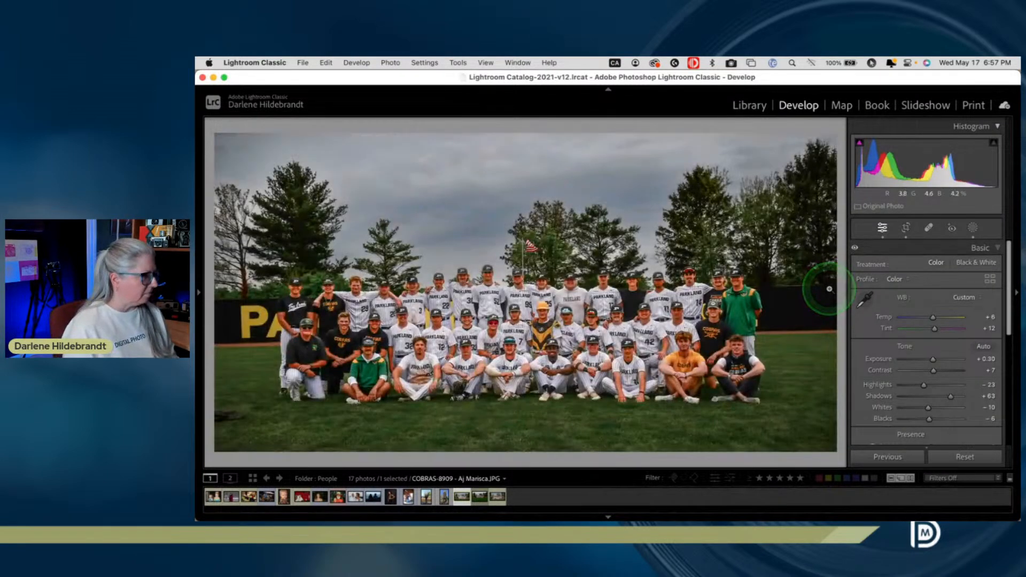
click(972, 227)
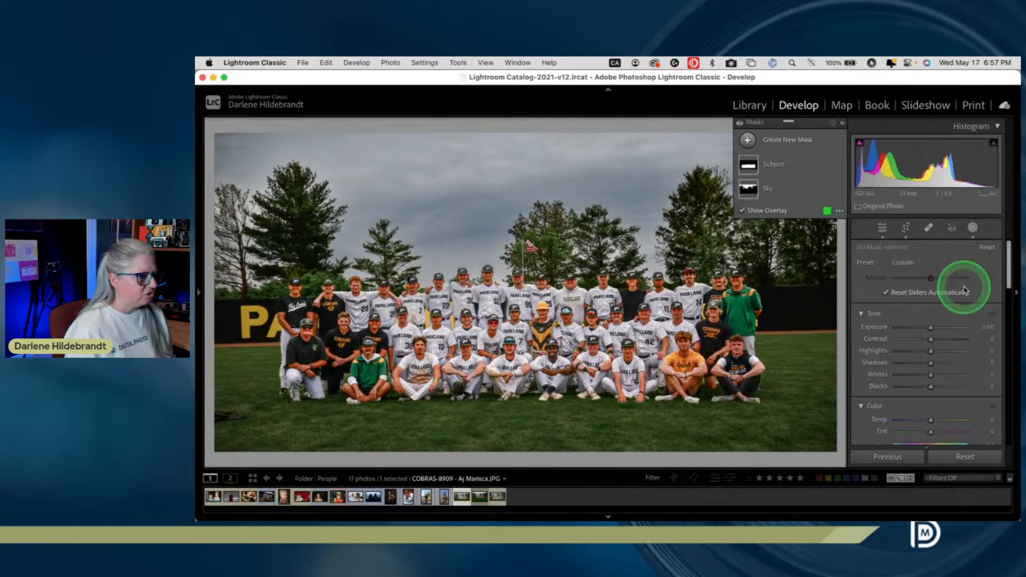
click(839, 190)
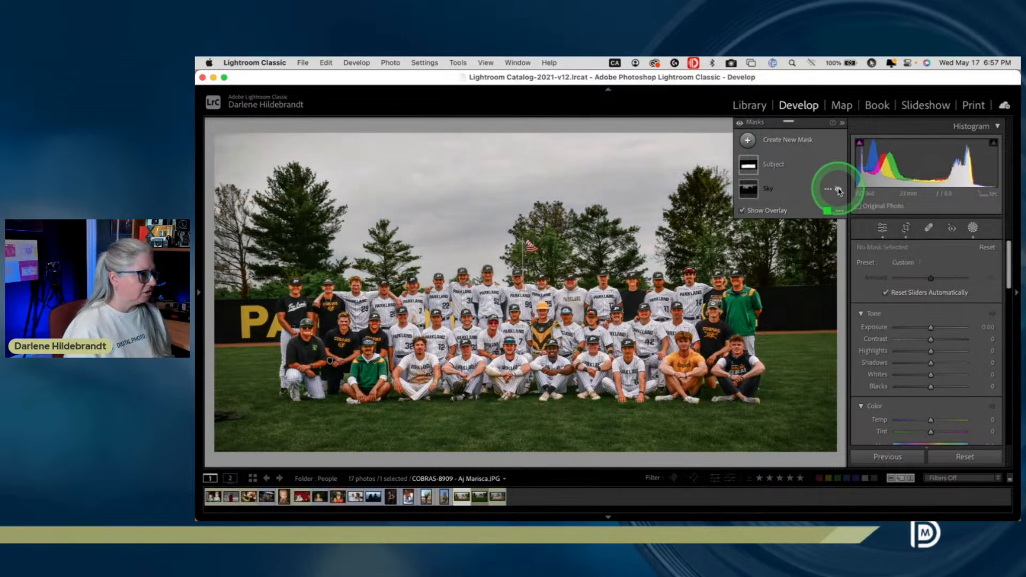
click(838, 190)
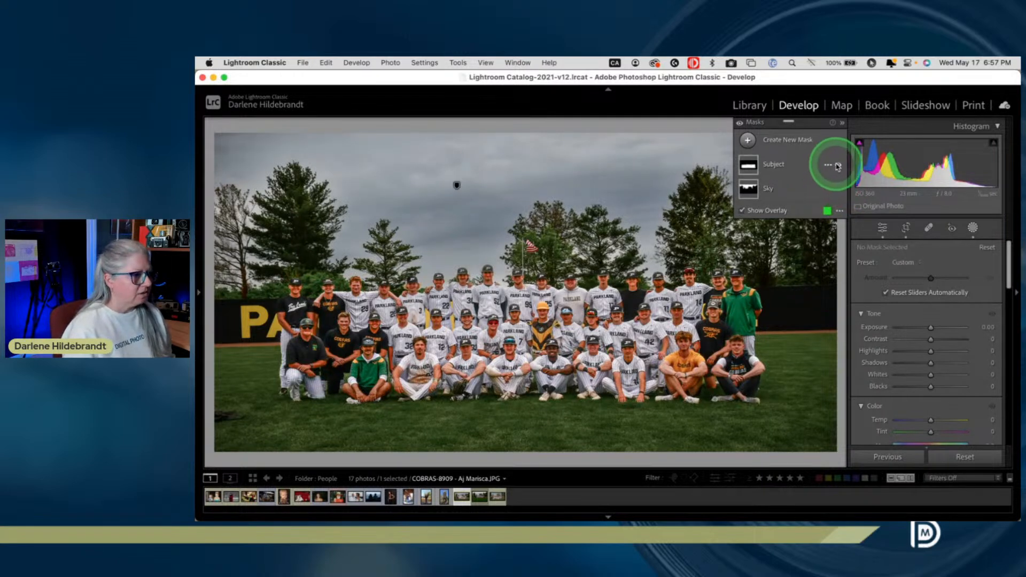
click(837, 166)
click(838, 166)
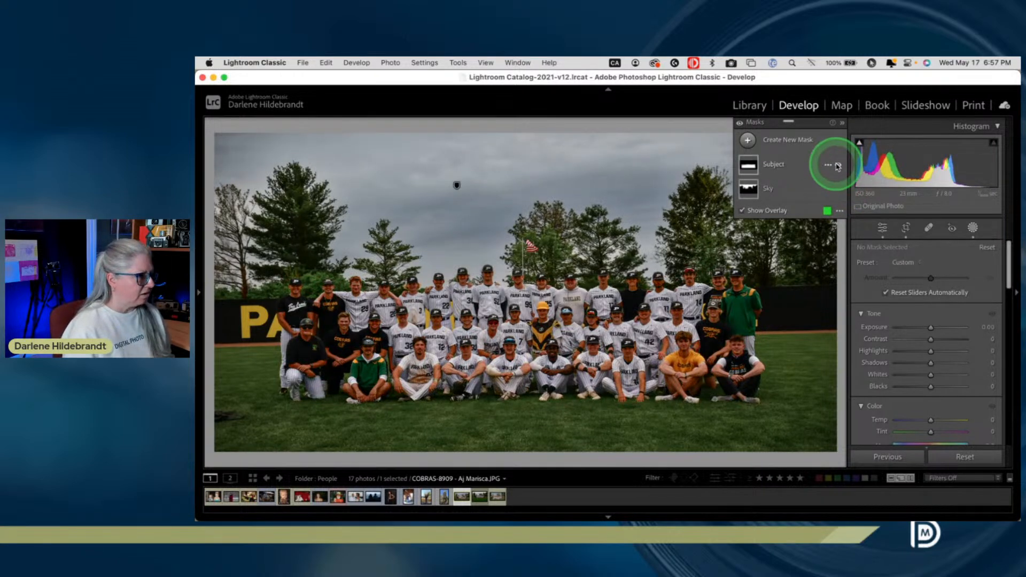
Lower the Subject mask's saturation to −22
scroll(906, 299, down, 3)
click(796, 164)
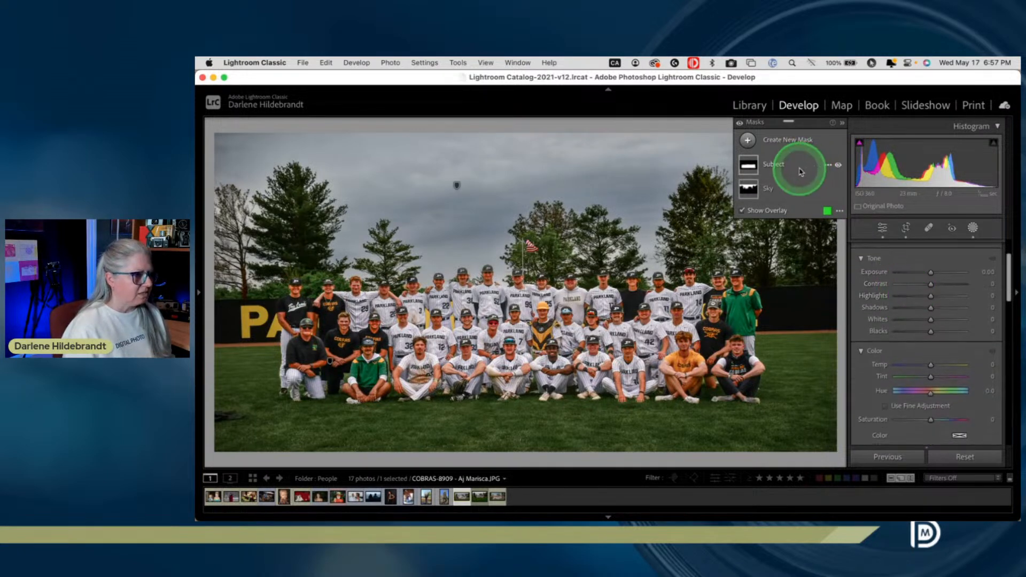
scroll(893, 275, down, 1)
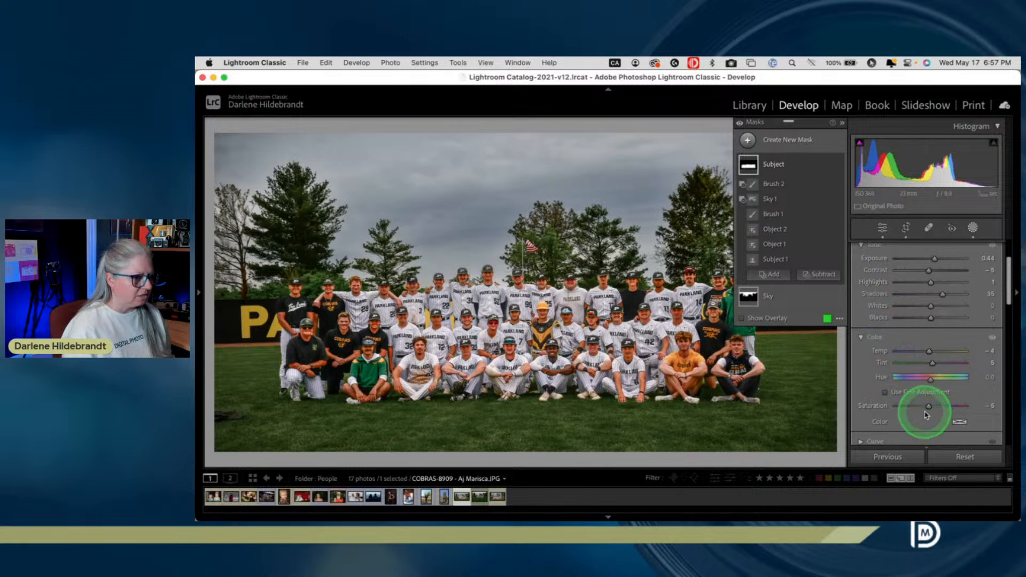
drag(929, 406, 924, 407)
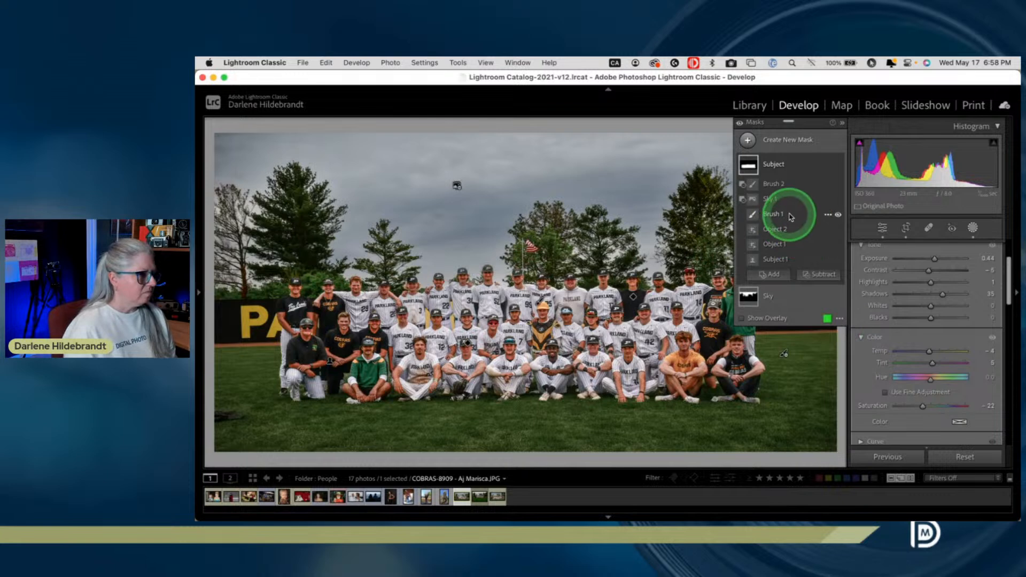
Compare the photo with the Subject mask off and on twice, and close the masking tools
click(838, 165)
click(838, 165)
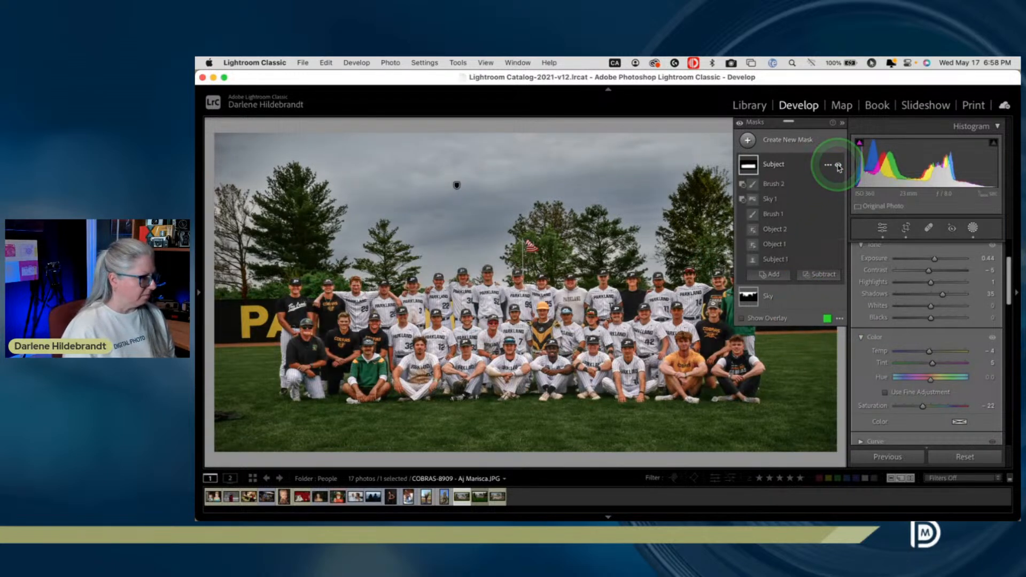
click(838, 165)
click(838, 165)
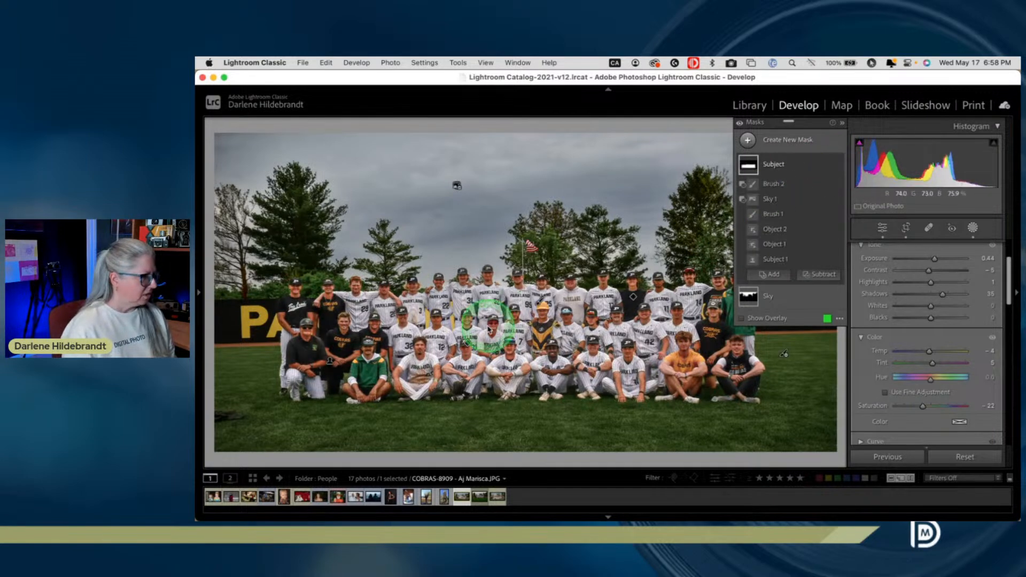
click(972, 228)
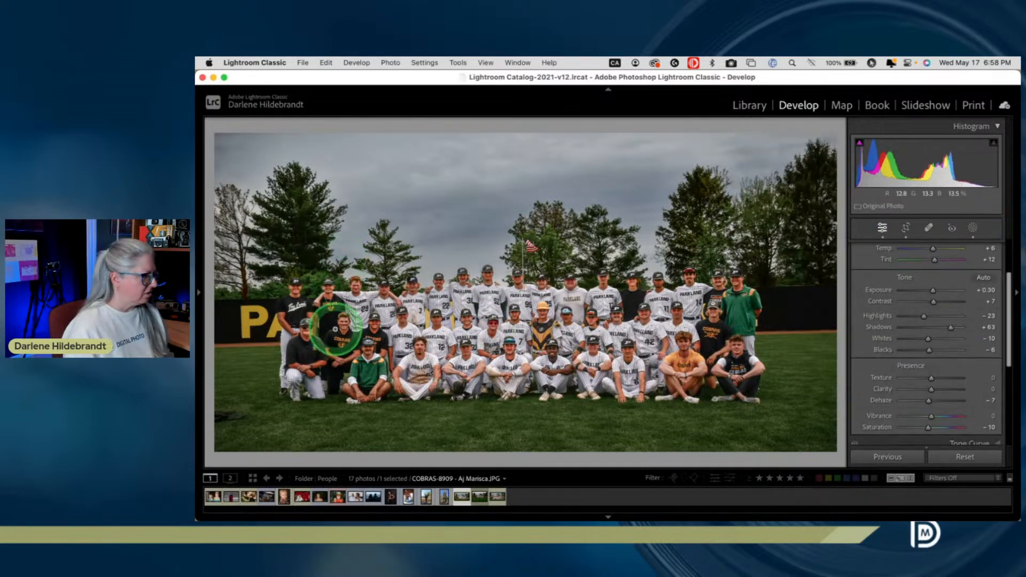
Zoom in on the team and examine the players in the back rows and the seated front row up close
key(super+equal)
key(super+equal)
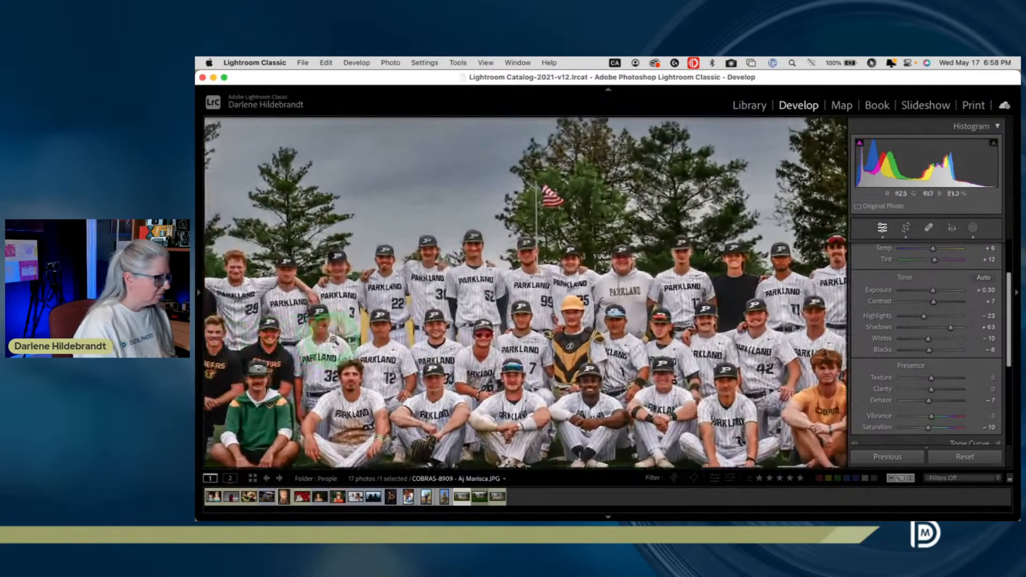
key(super+equal)
key(super+equal)
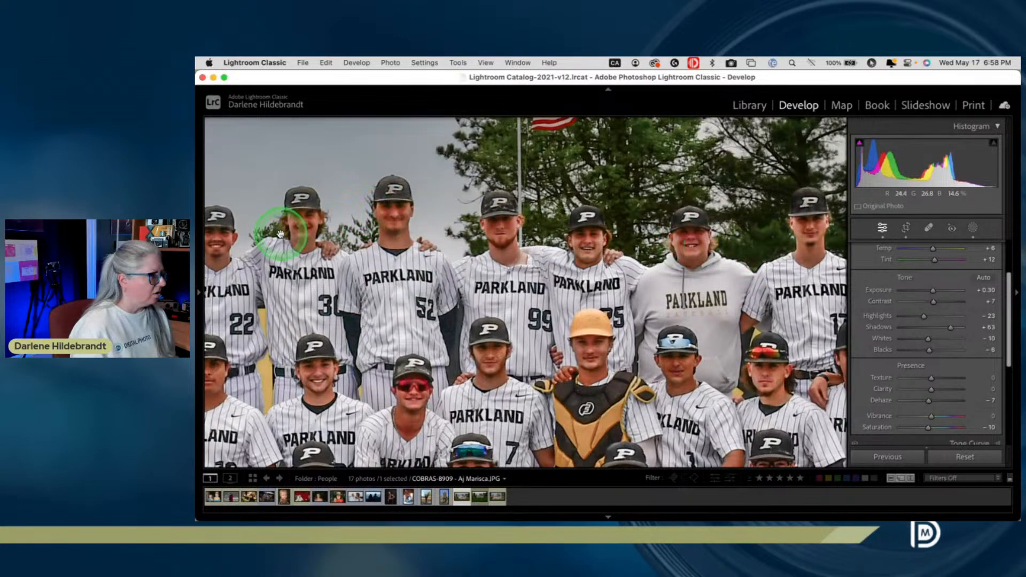
scroll(280, 234, left, 5)
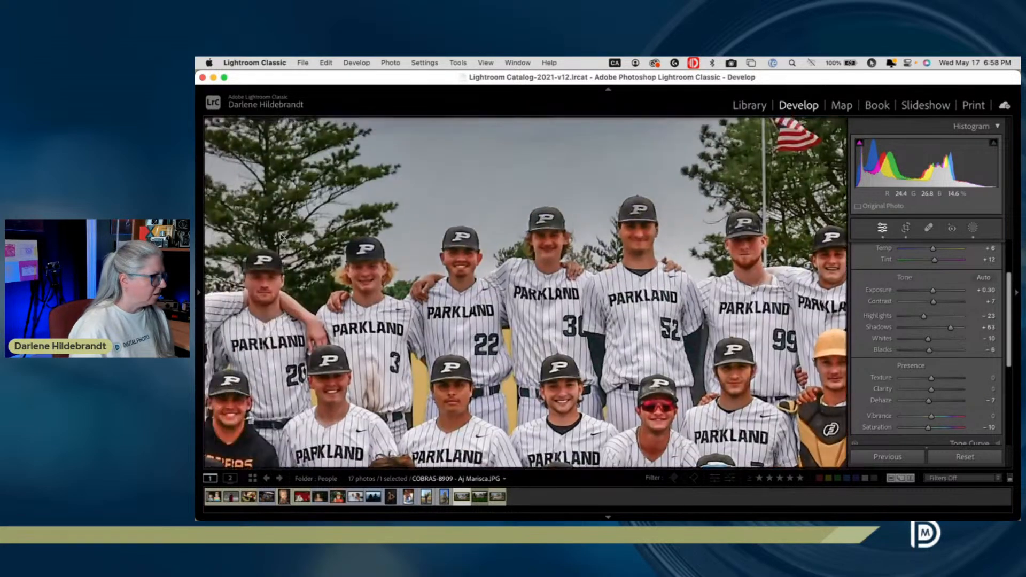
scroll(280, 233, down, 5)
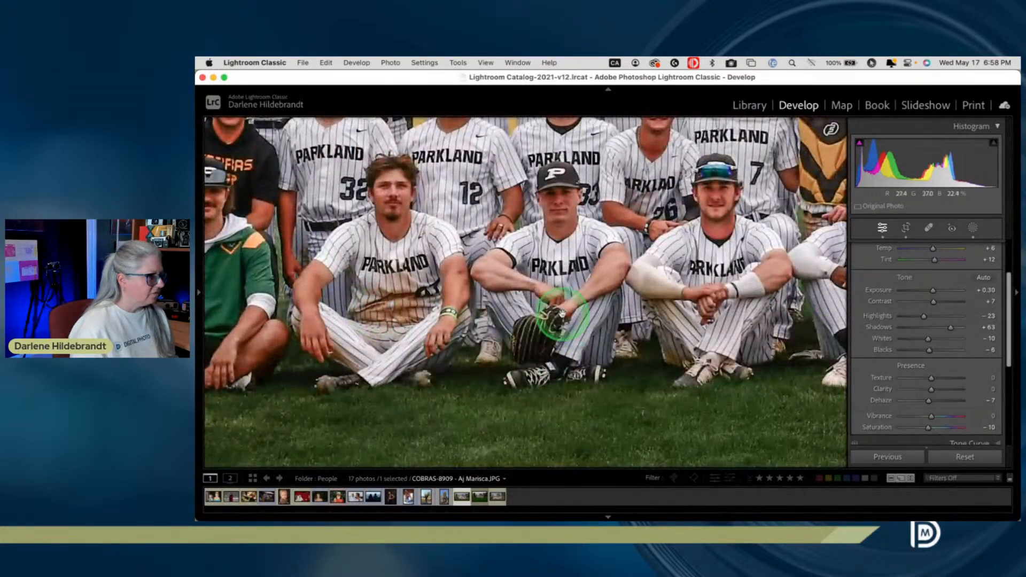
Examine the grass below the seated front row, and check the team photo's camera and exposure metadata in Library
scroll(556, 283, down, 2)
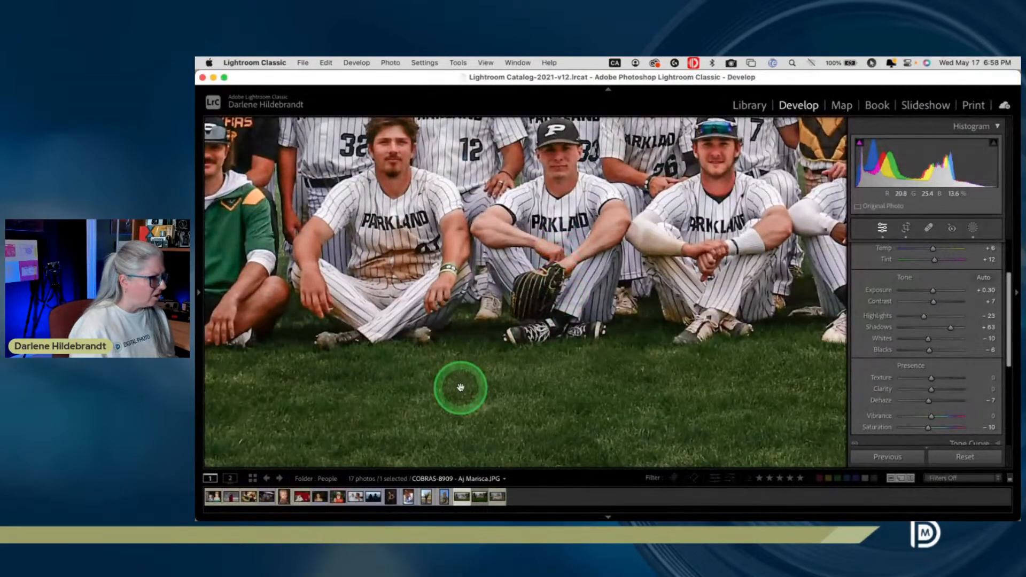
scroll(461, 389, down, 4)
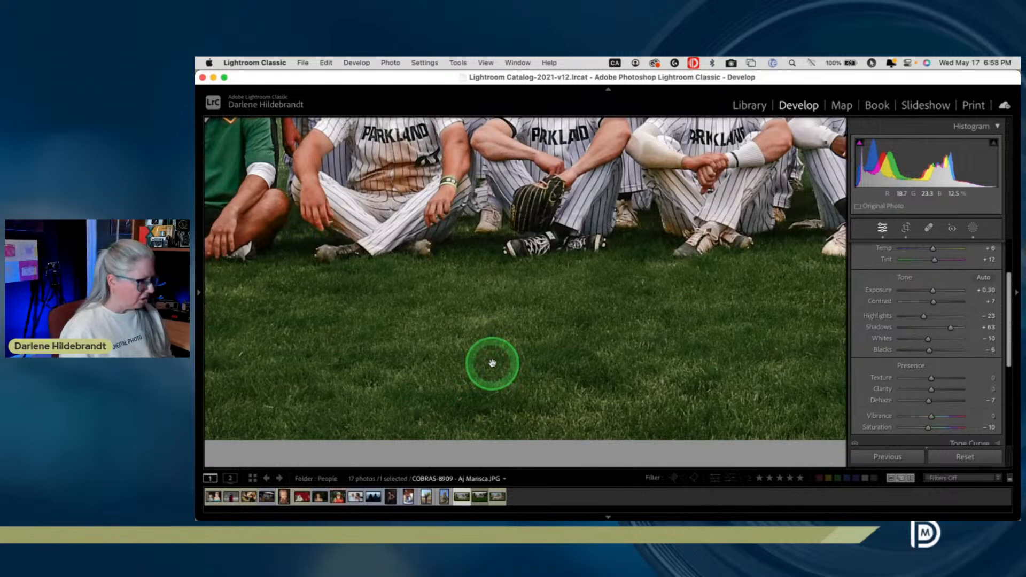
key(e)
scroll(912, 328, down, 3)
scroll(915, 330, down, 1)
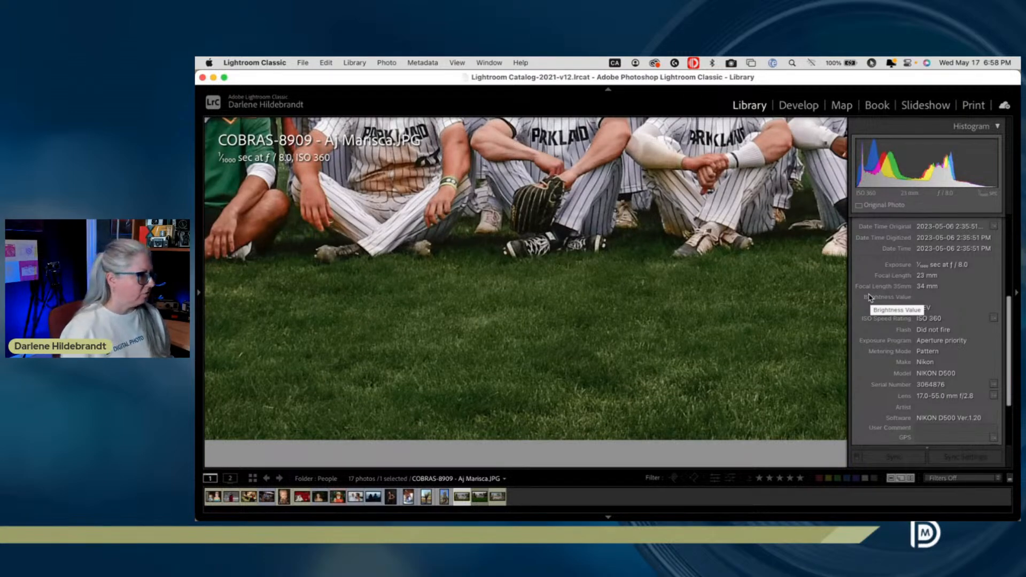
Zoom in on the middle of the team in Library and examine the standing, kneeling and seated rows up close
click(660, 289)
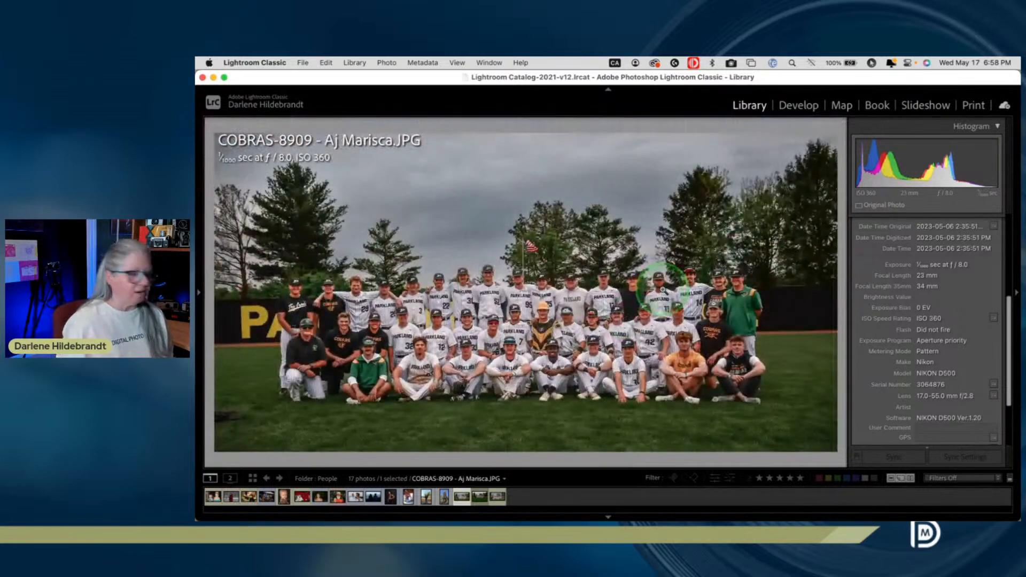
click(531, 334)
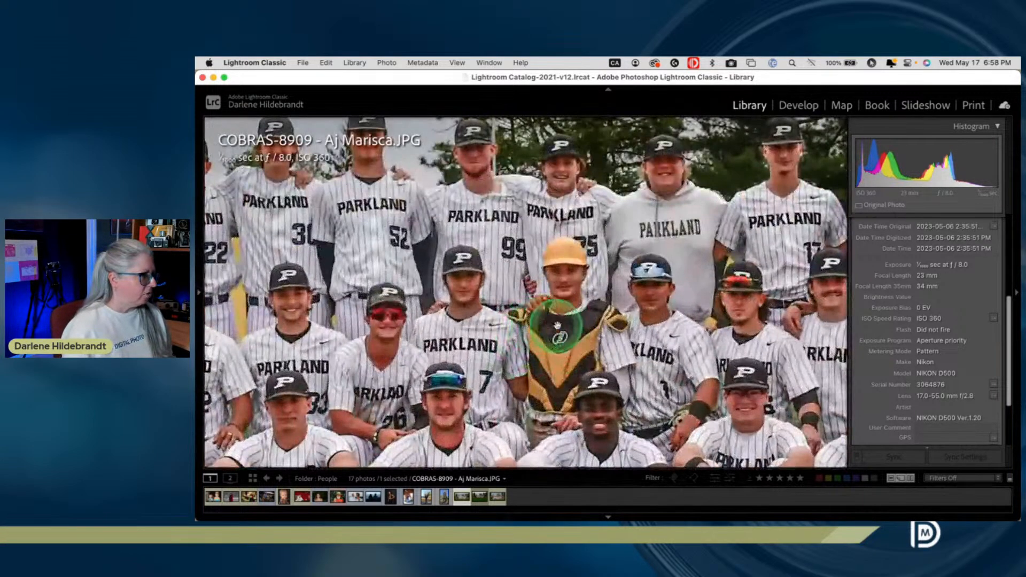
click(476, 311)
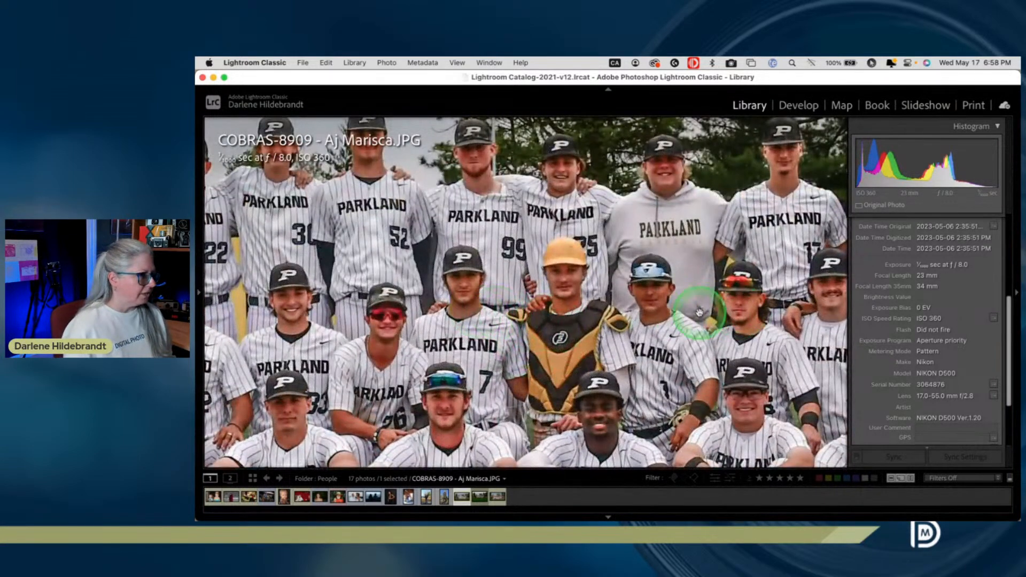
click(567, 314)
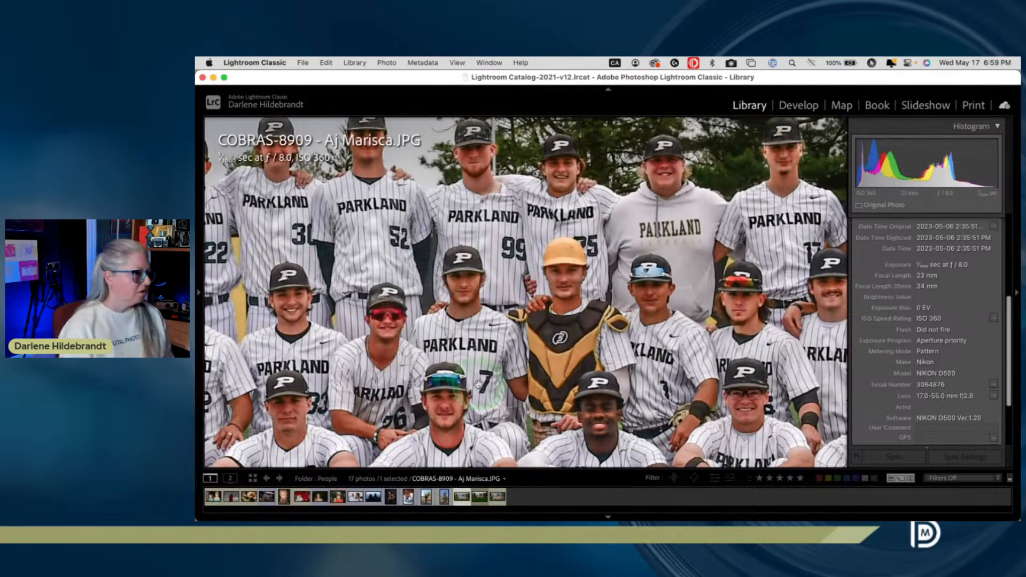
drag(470, 385, 506, 273)
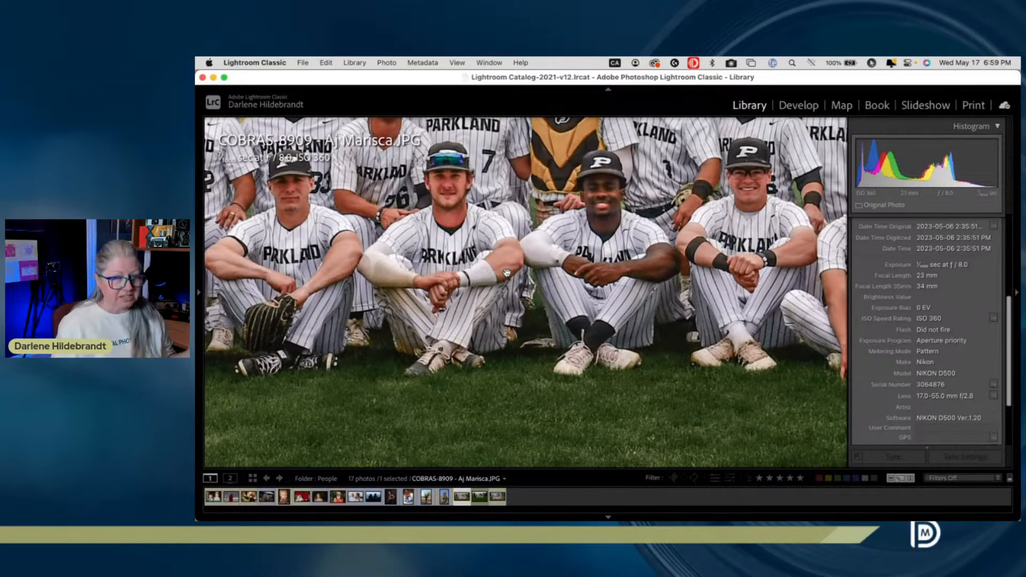
click(483, 338)
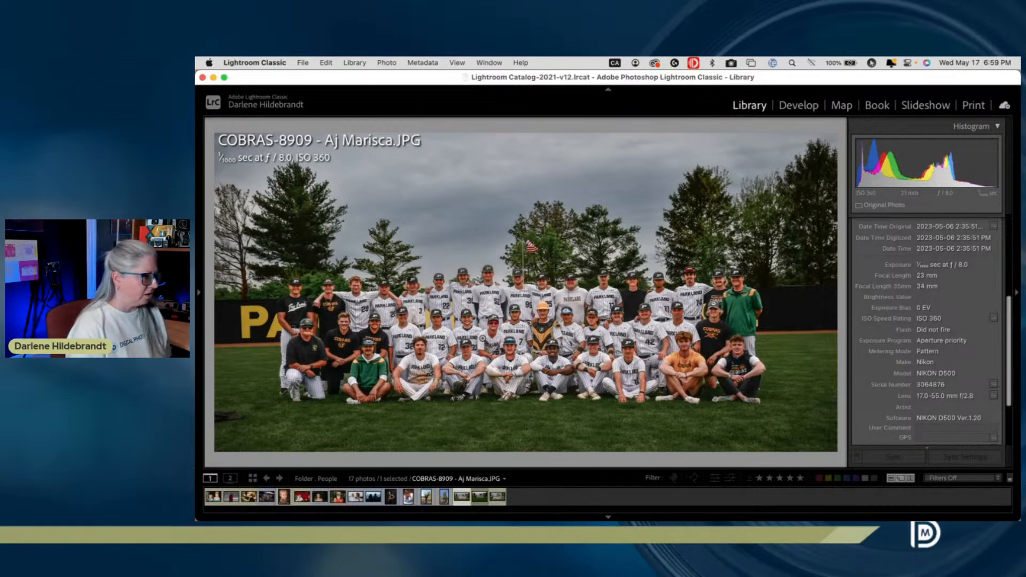
Open the informal team photo with the player lying on the grass in Develop and compare it with its unedited version
key(Right)
key(Right)
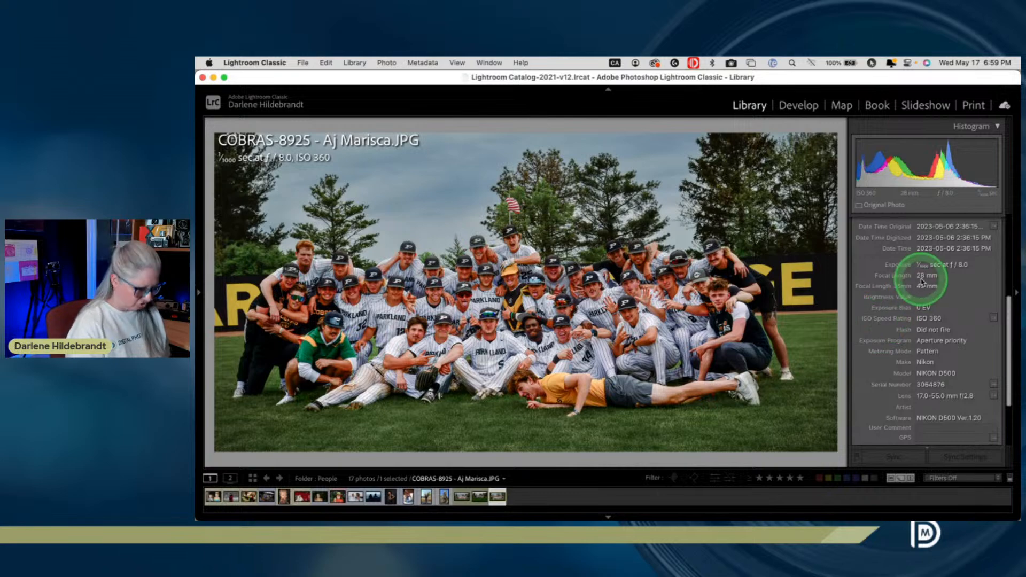
key(g)
key(d)
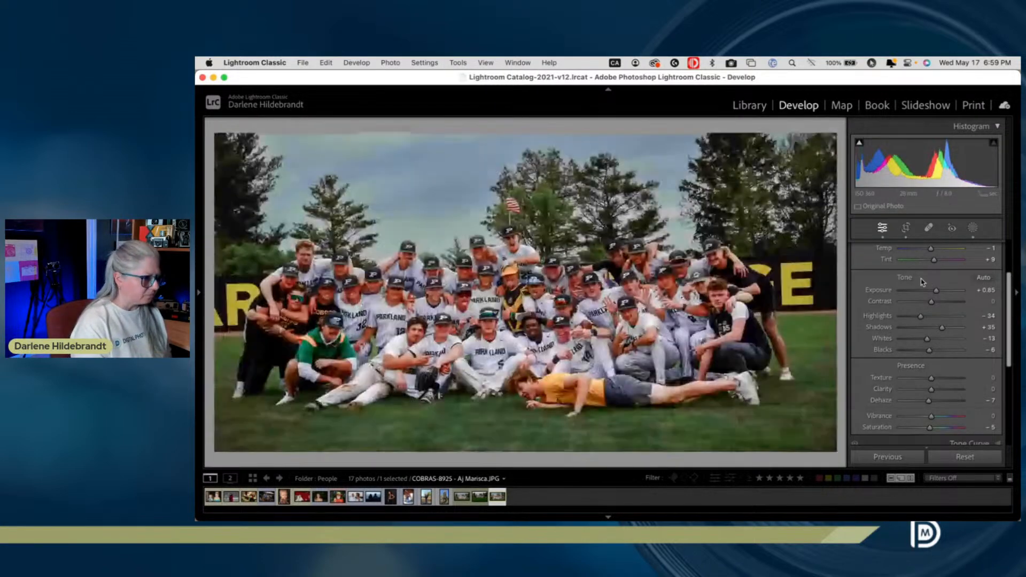
key(backslash)
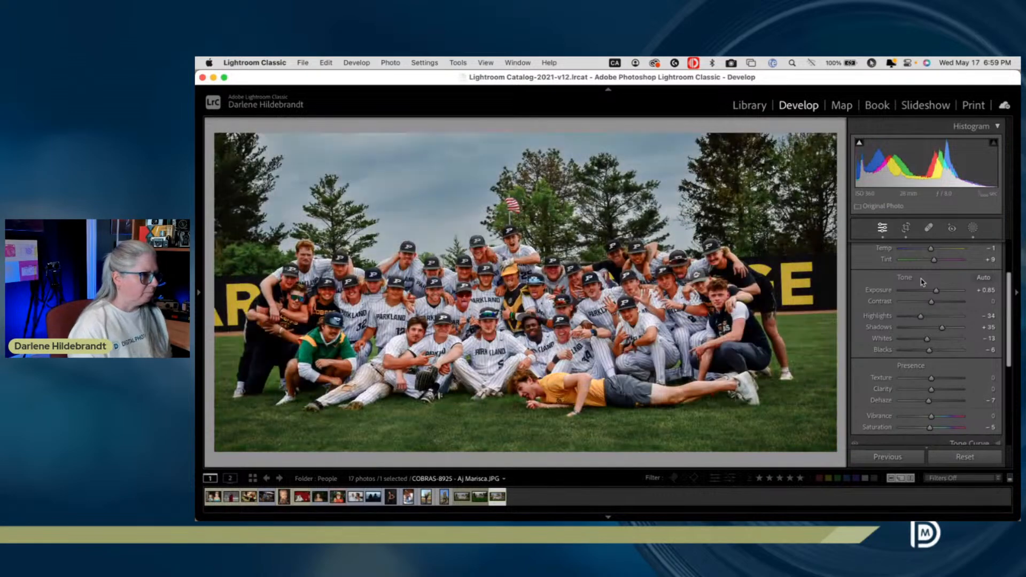
Set the Subject mask's temperature to −17 and its saturation to −8, and close the masking tools
click(972, 228)
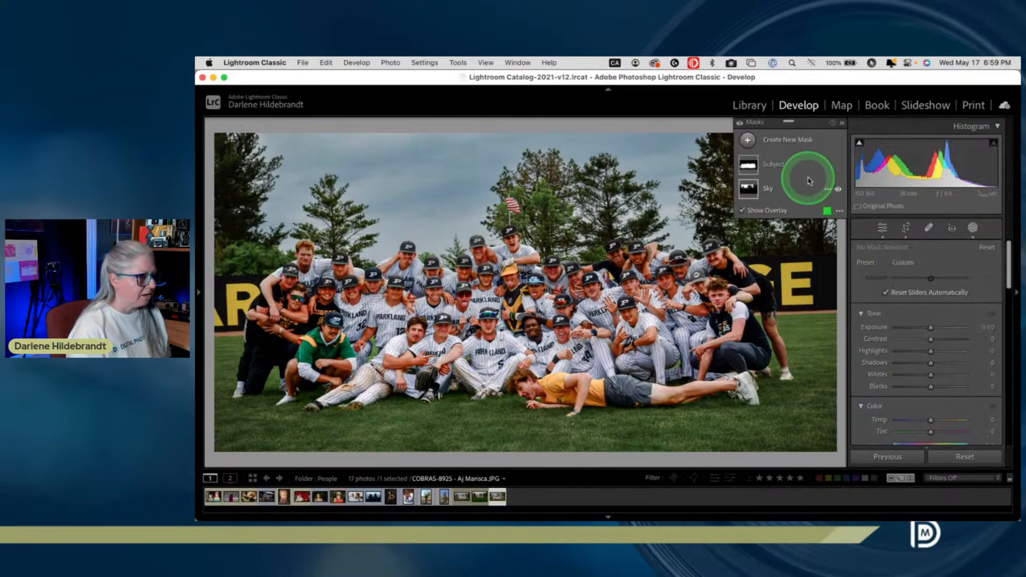
click(796, 169)
scroll(931, 368, down, 1)
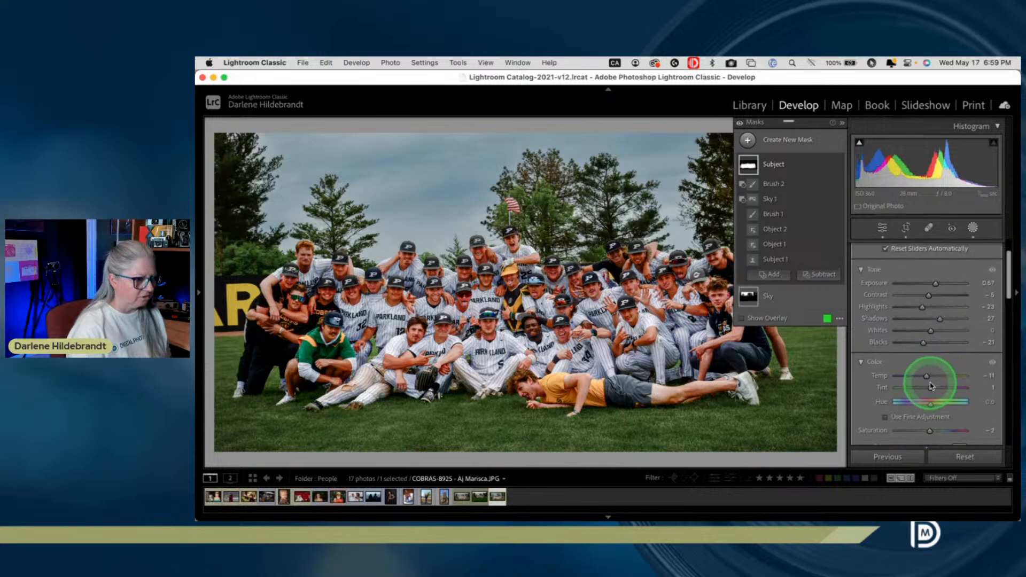
drag(927, 376, 928, 431)
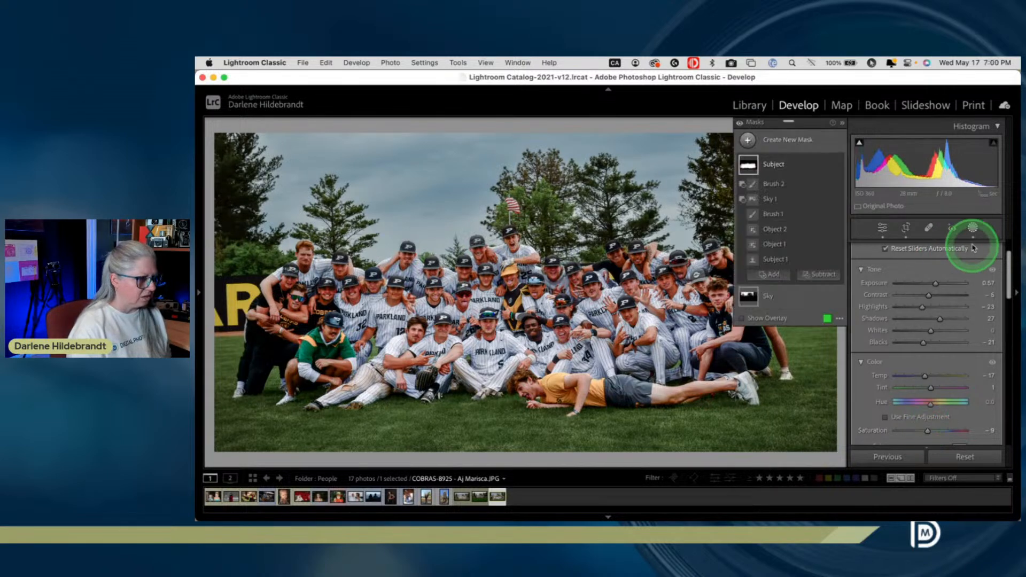
click(971, 229)
Set the HSL saturation of red to −13 and orange to −17, and compare the photo with the HSL adjustments off and on
scroll(957, 286, down, 2)
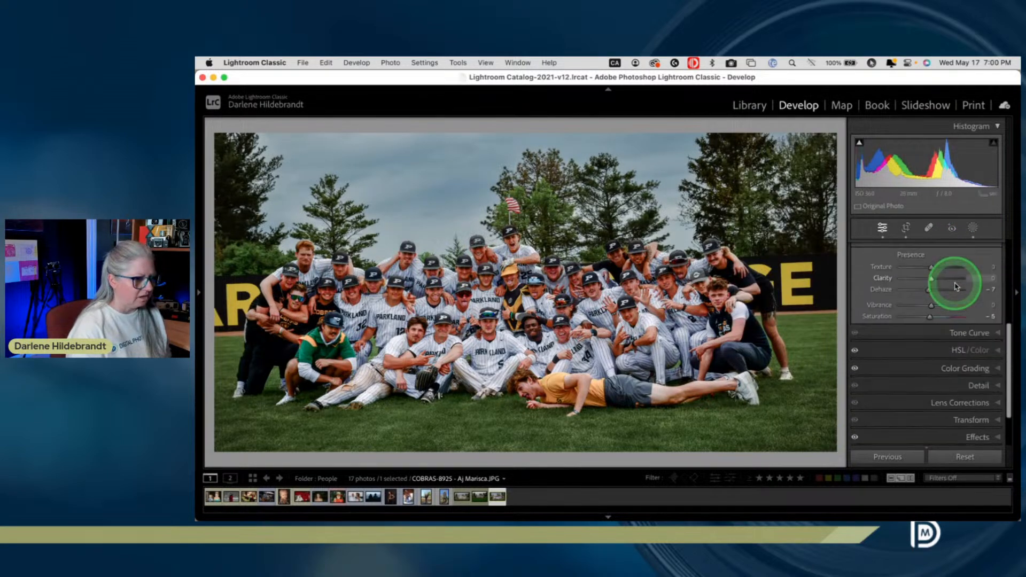
click(940, 347)
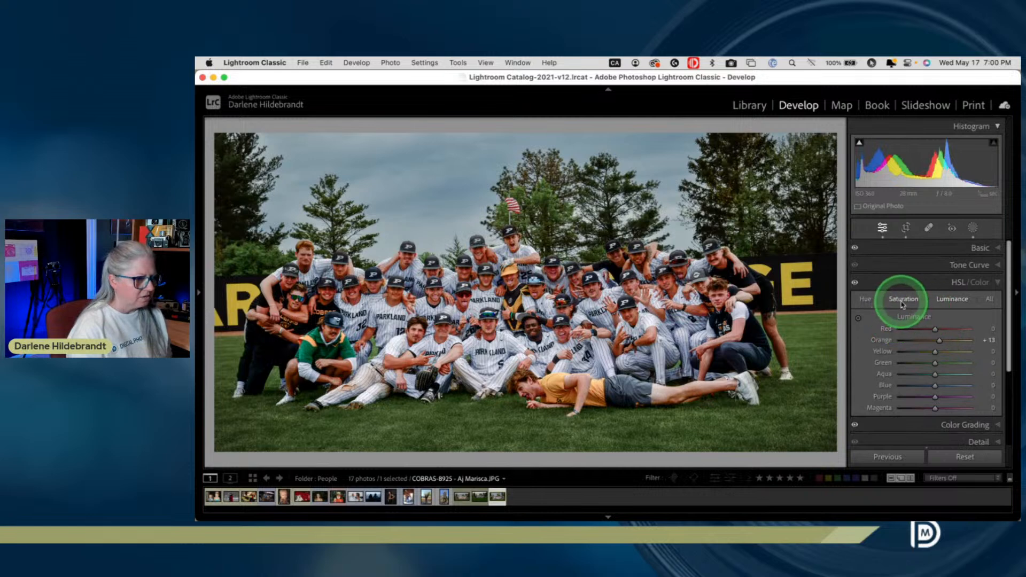
click(866, 300)
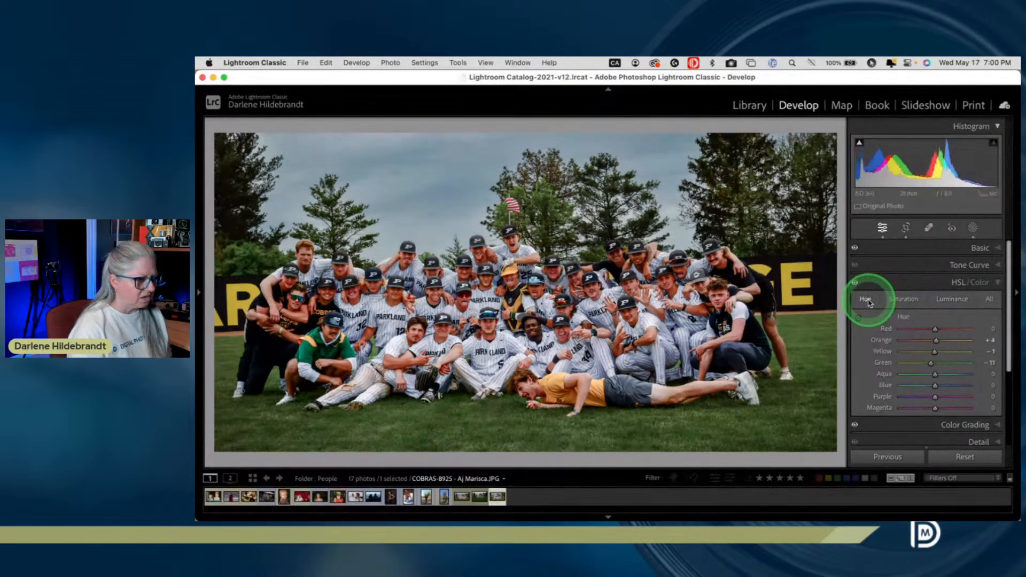
drag(935, 330, 930, 342)
click(950, 300)
click(904, 299)
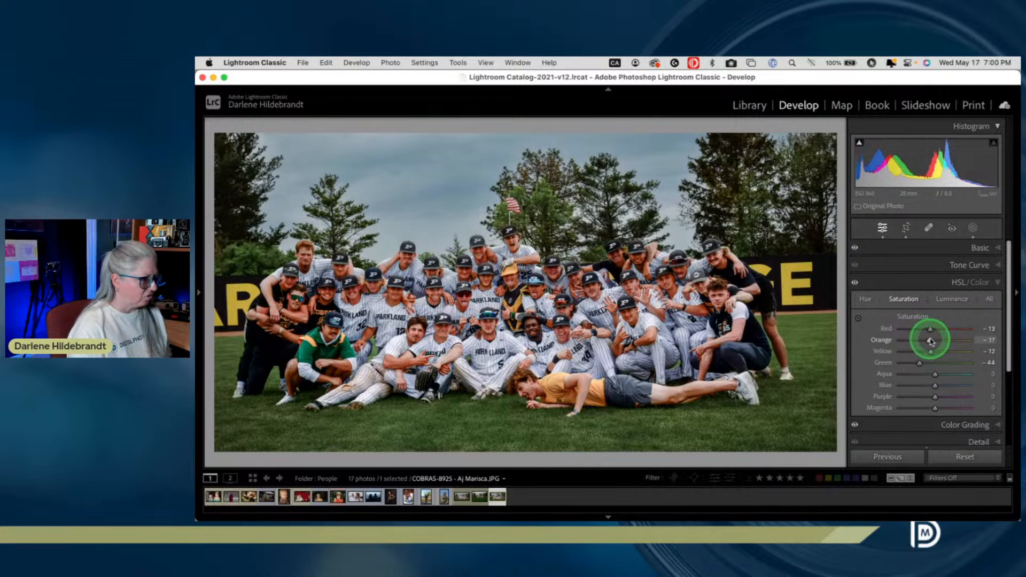
click(855, 284)
click(855, 284)
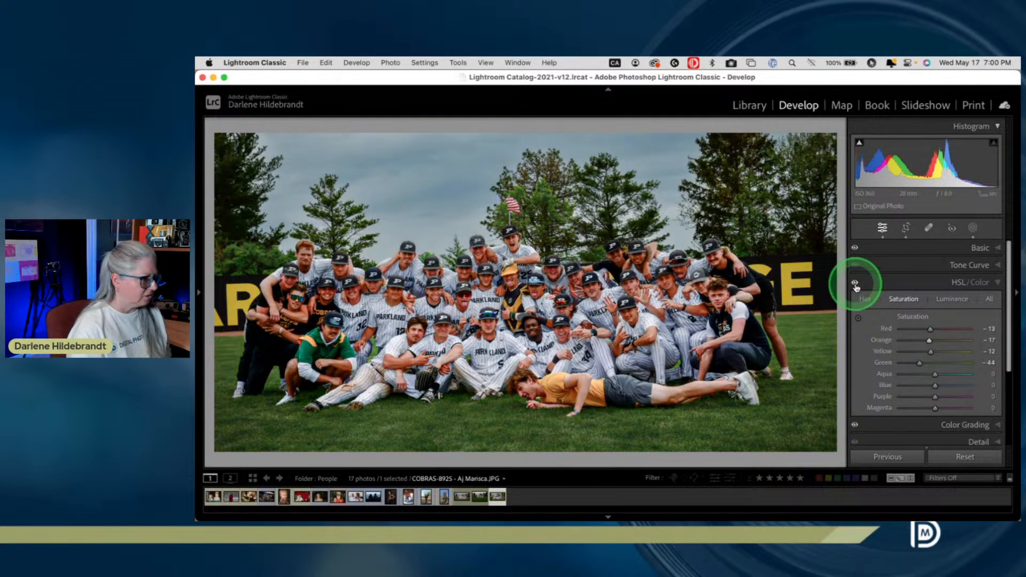
click(855, 284)
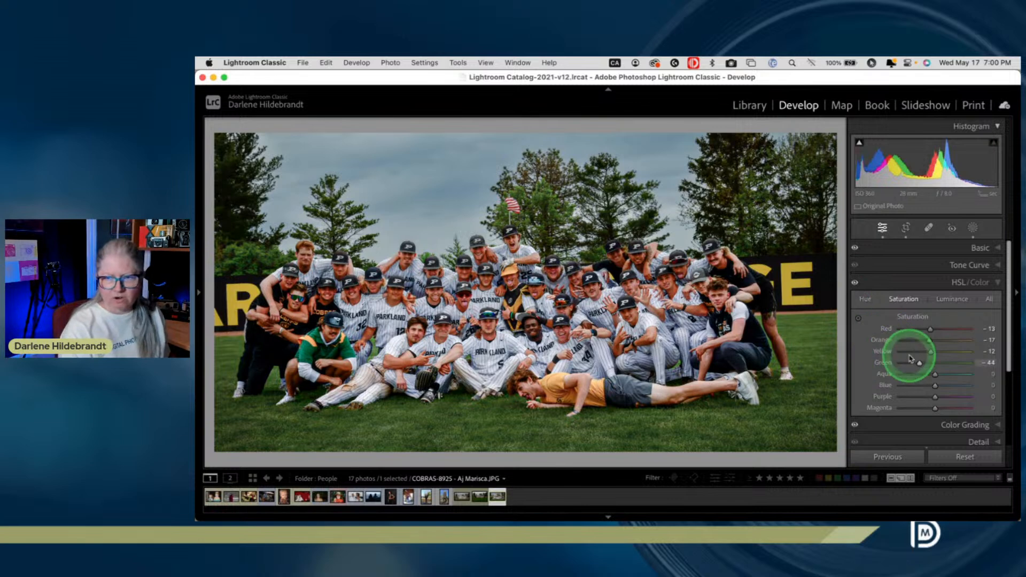
Set the HSL green saturation to −25, compare the photo with the HSL adjustments off and on, and collapse the HSL settings
mouse_move(919, 365)
mouse_down()
mouse_move(906, 363)
mouse_move(938, 363)
mouse_move(923, 361)
mouse_up()
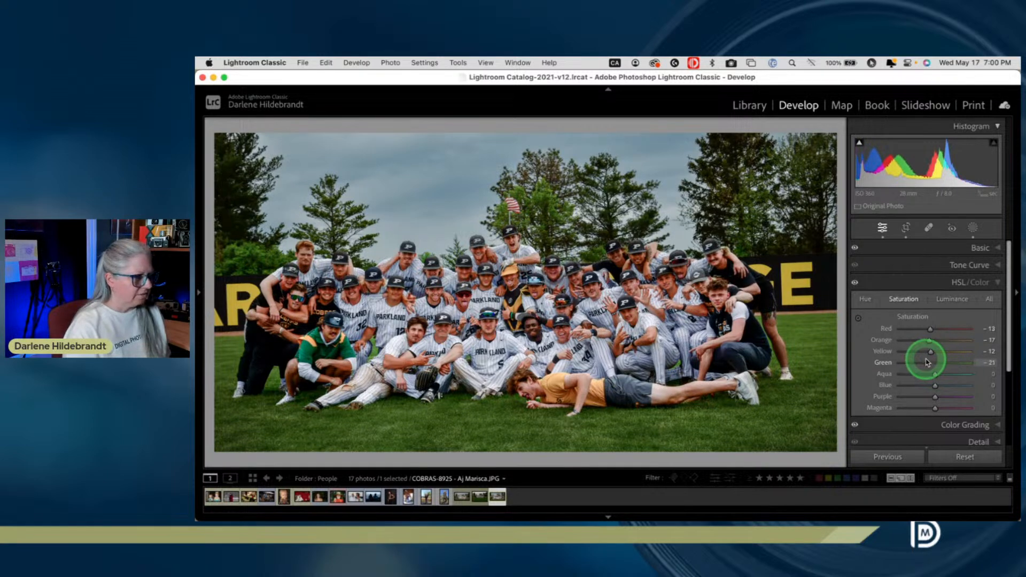
click(855, 283)
click(855, 283)
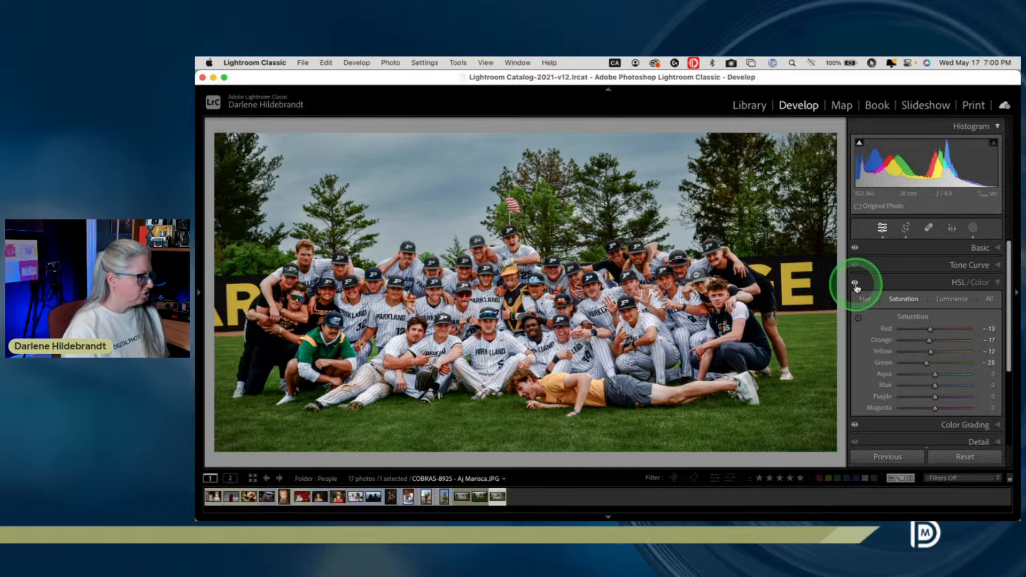
click(910, 284)
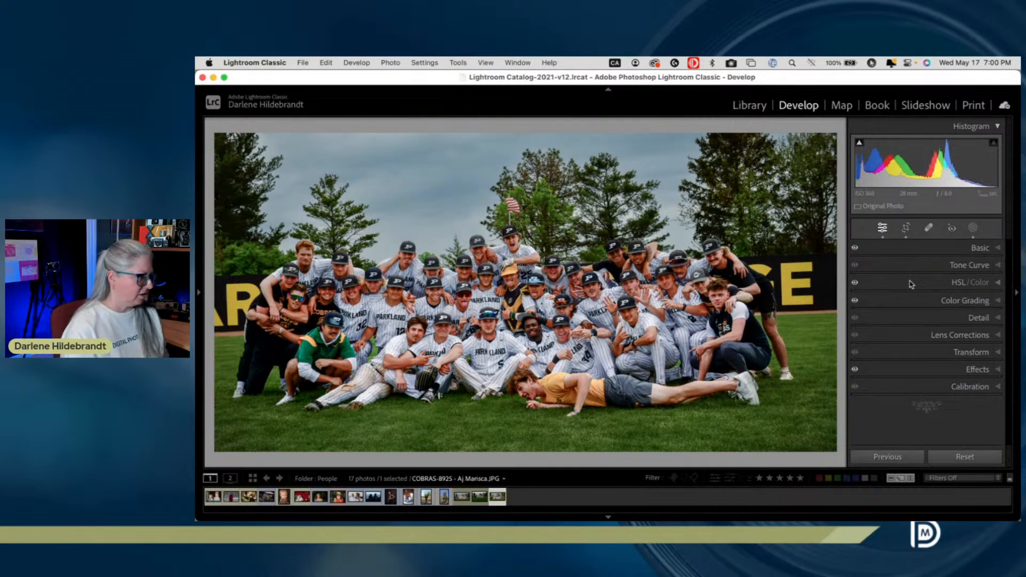
Zoom in on the informal team photo and examine the players' faces, the player lying in front, the grass and the back rows
click(520, 320)
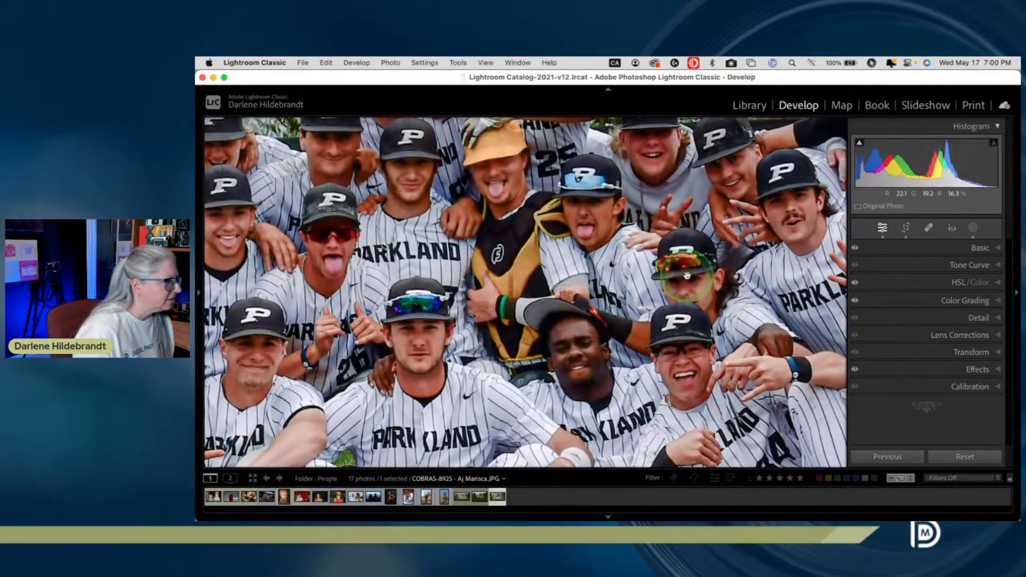
mouse_move(201, 293)
click(366, 142)
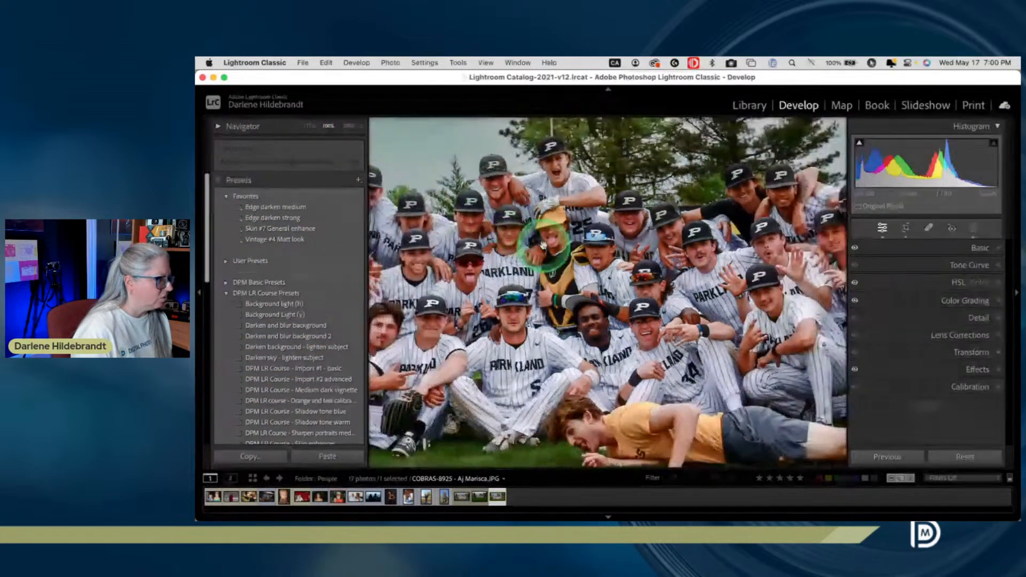
click(661, 322)
scroll(630, 363, down, 5)
click(612, 374)
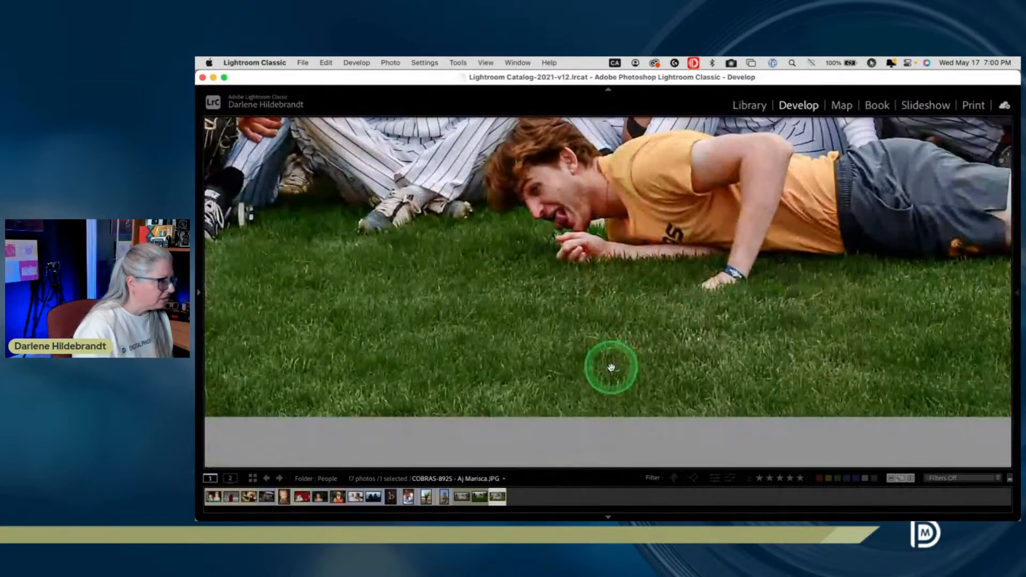
click(474, 378)
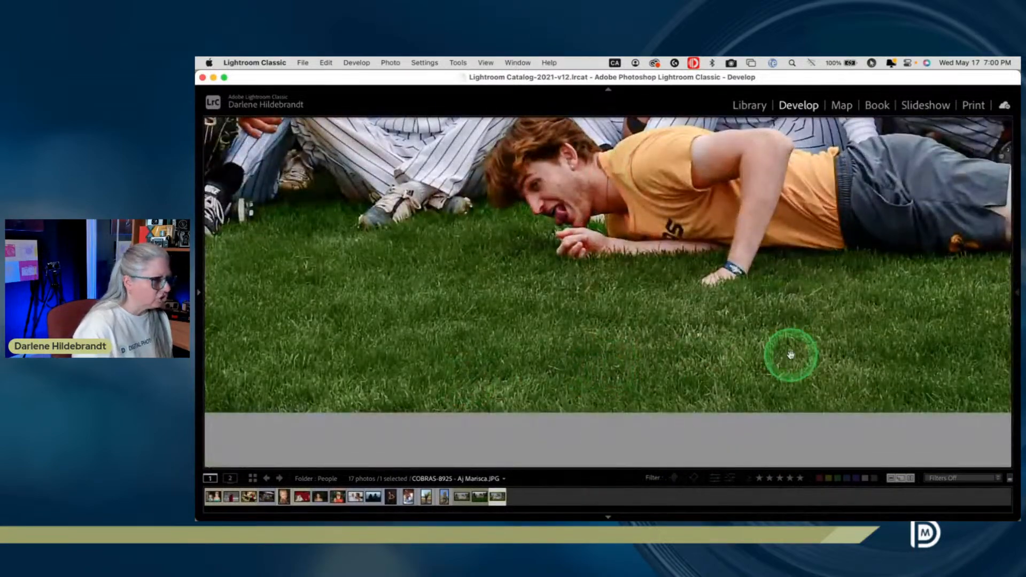
scroll(463, 311, up, 12)
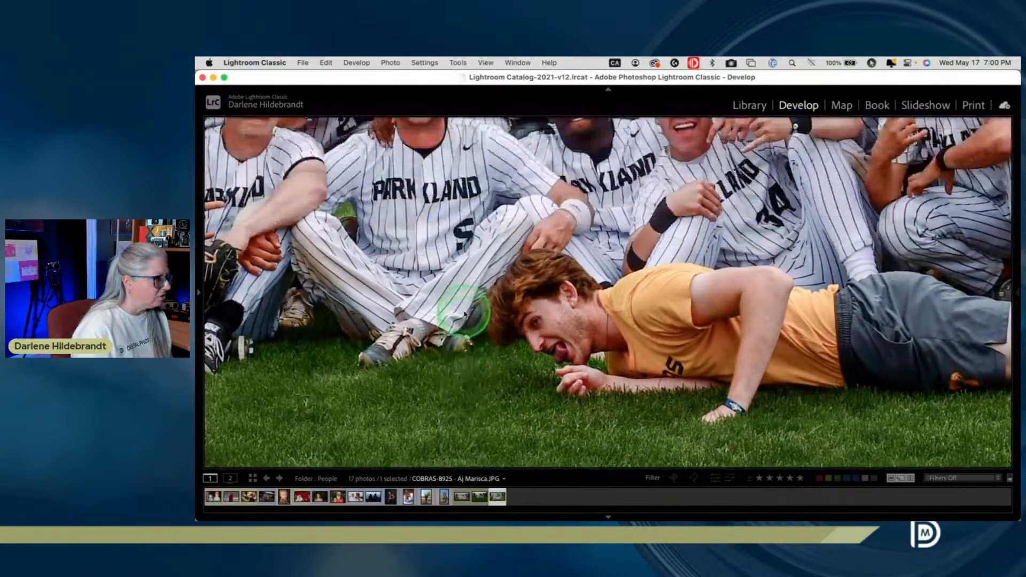
scroll(464, 313, up, 10)
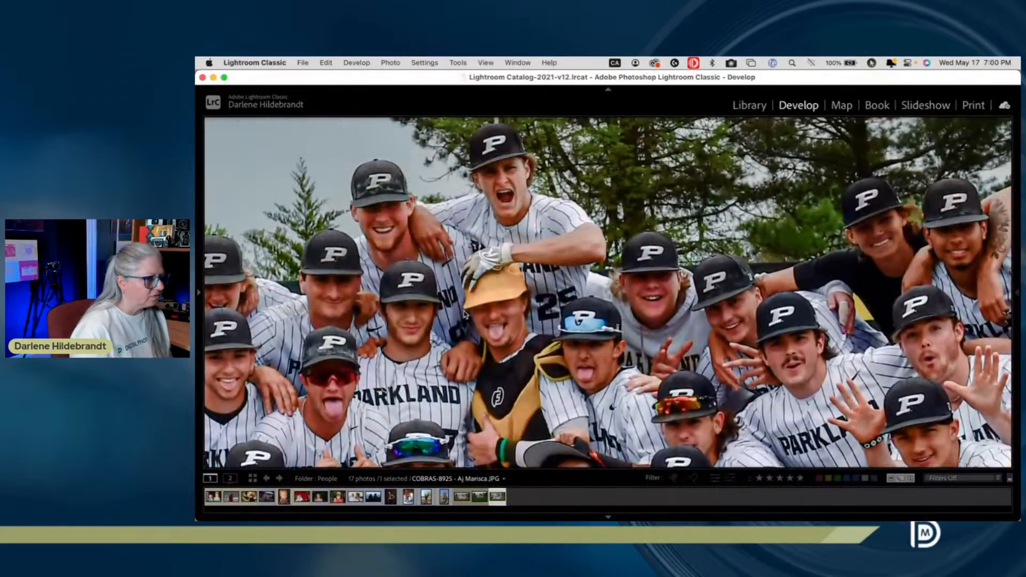
scroll(464, 314, down, 20)
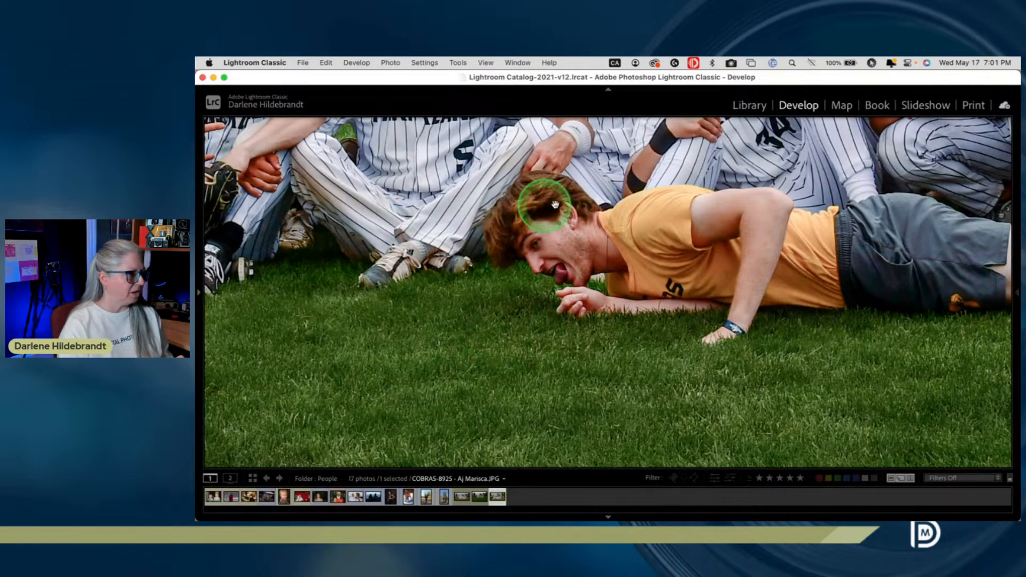
click(328, 265)
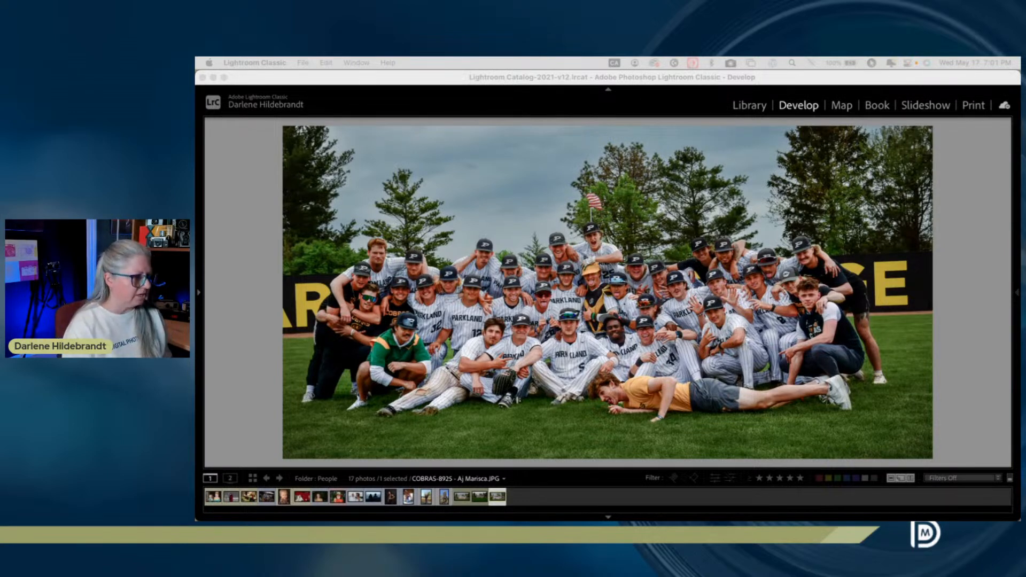
Return to the Library grid showing all the photos in the People folder
click(964, 388)
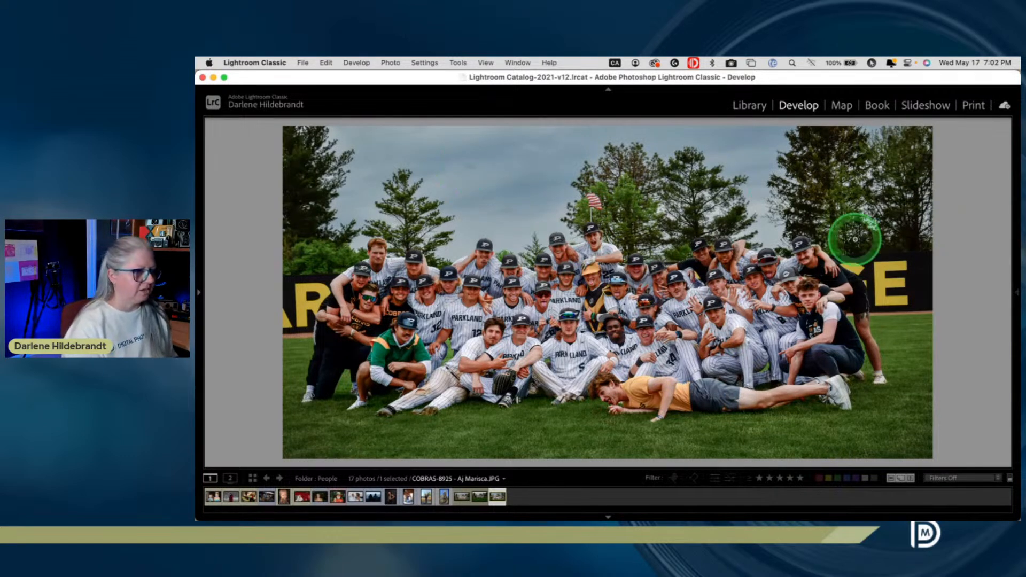
key(g)
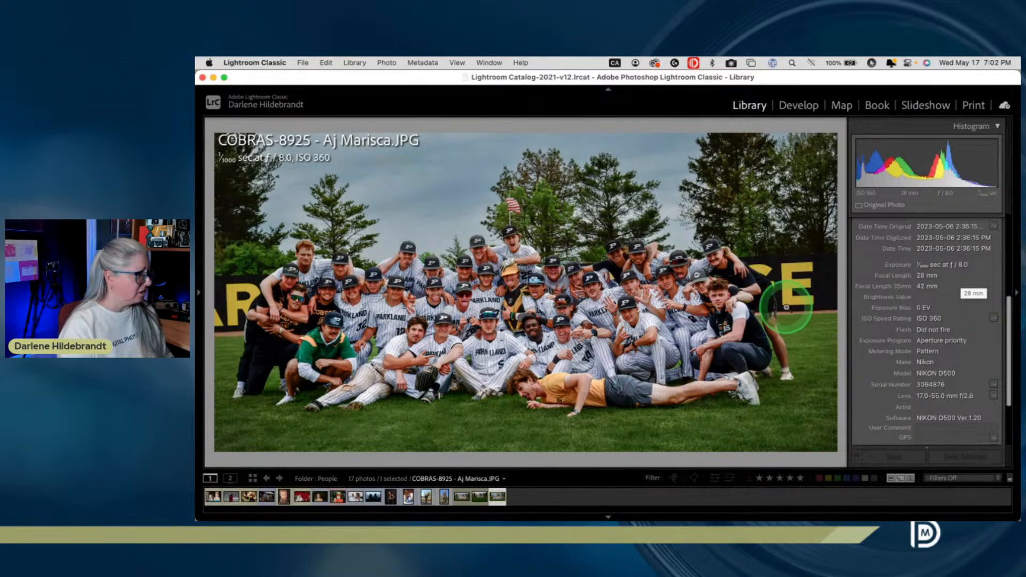
key(g)
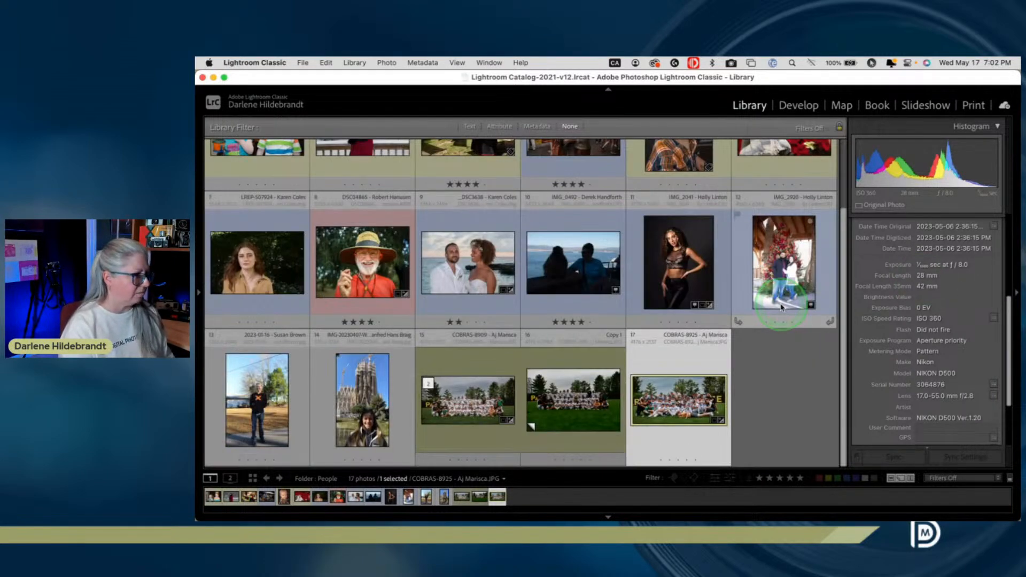
Switch to Luminar Neo to look at the flip options in the wedding photo's layer properties, and return to Lightroom Classic
key(super+Tab)
key(super+Tab)
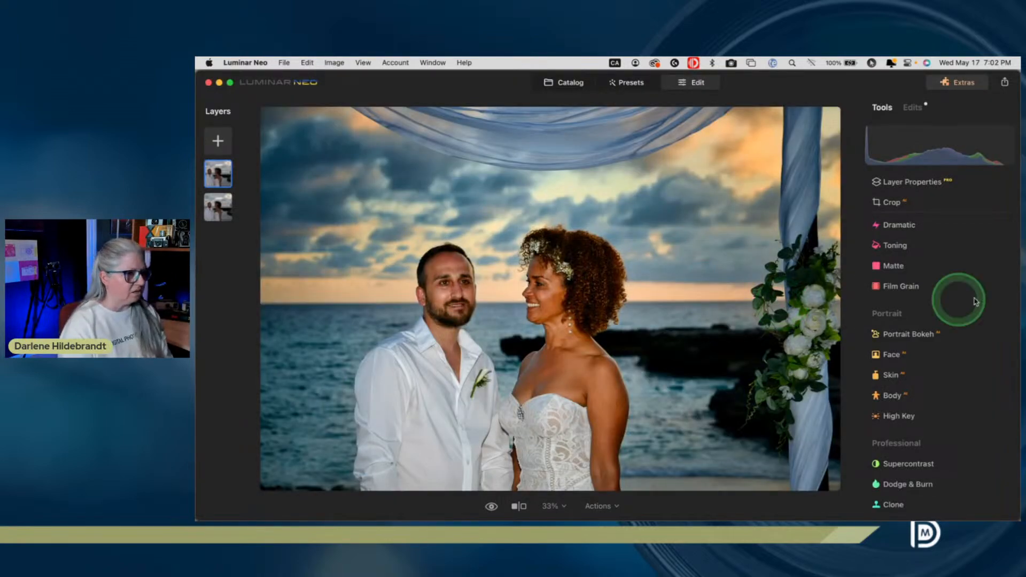
click(945, 181)
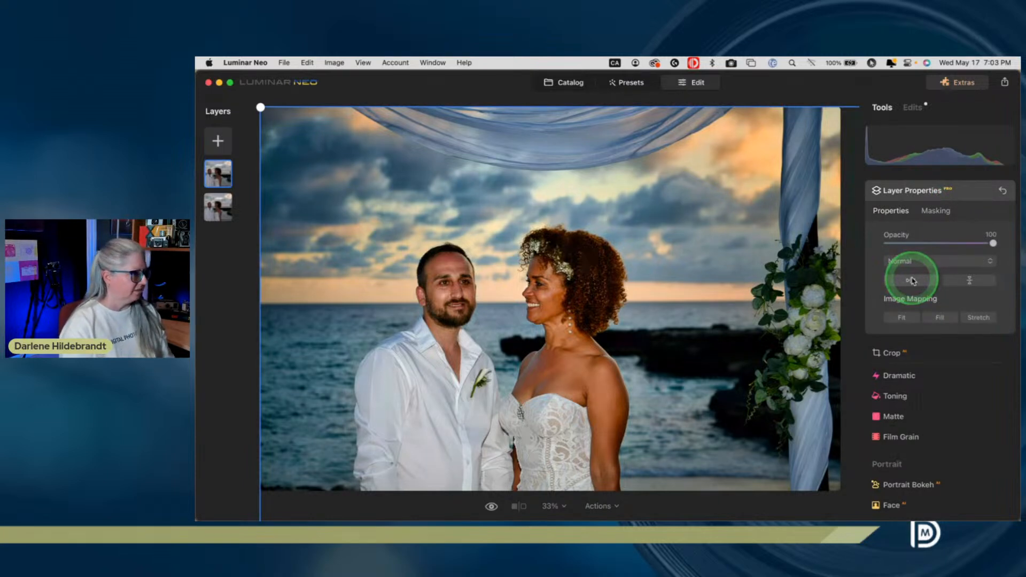
click(962, 192)
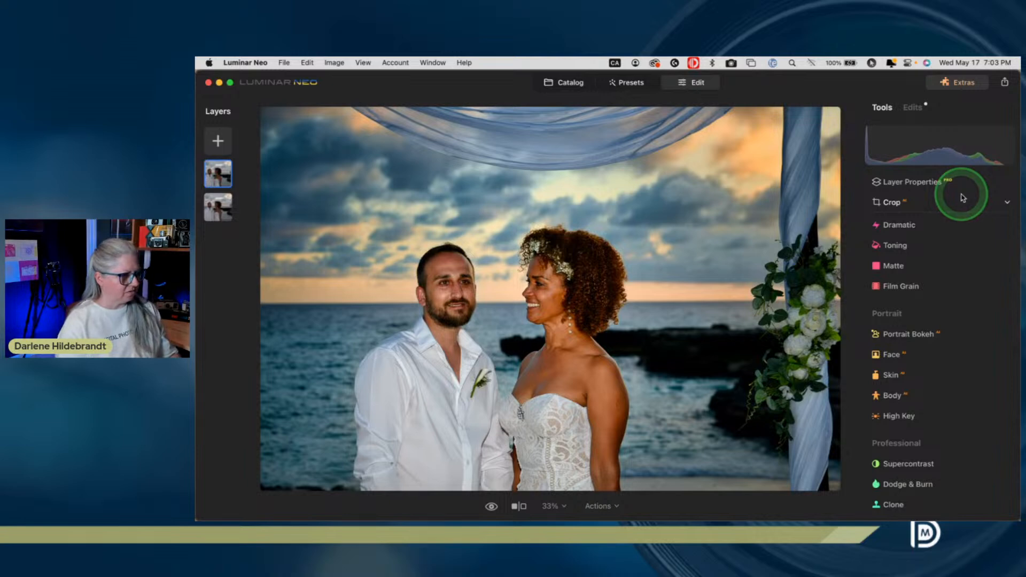
key(super+Tab)
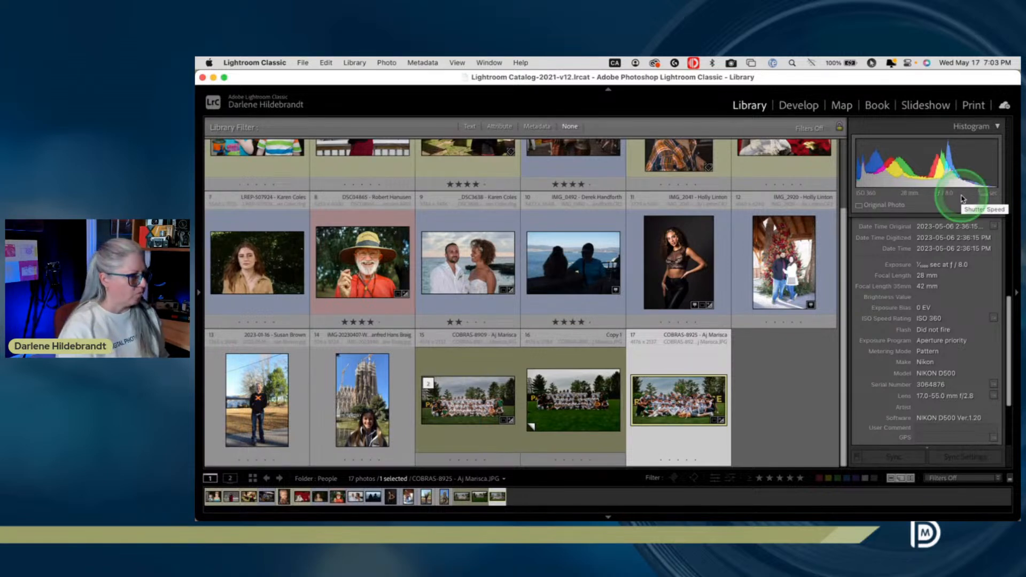
Deselect all photos in the Library grid of the People folder
click(775, 397)
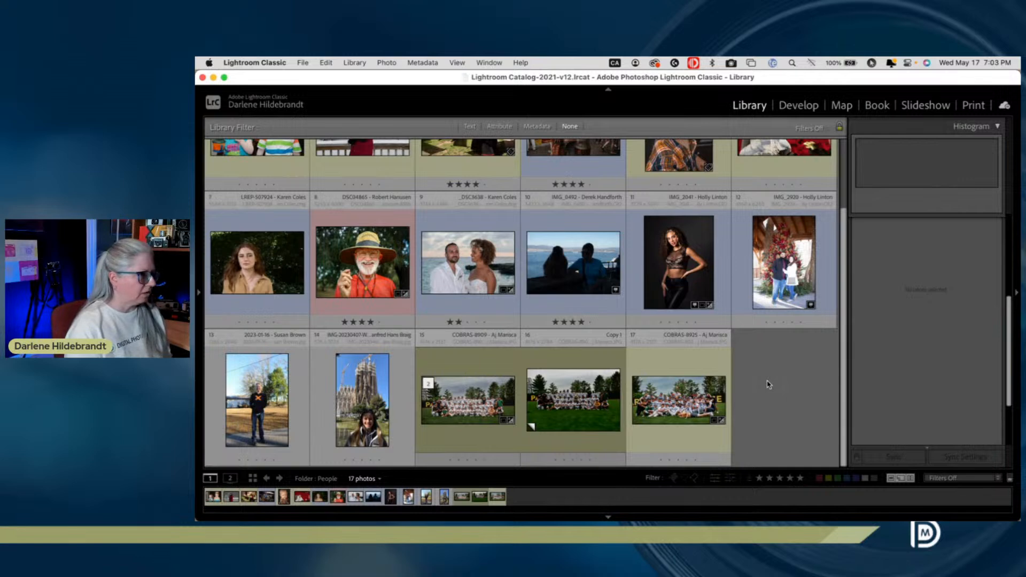
scroll(768, 385, up, 2)
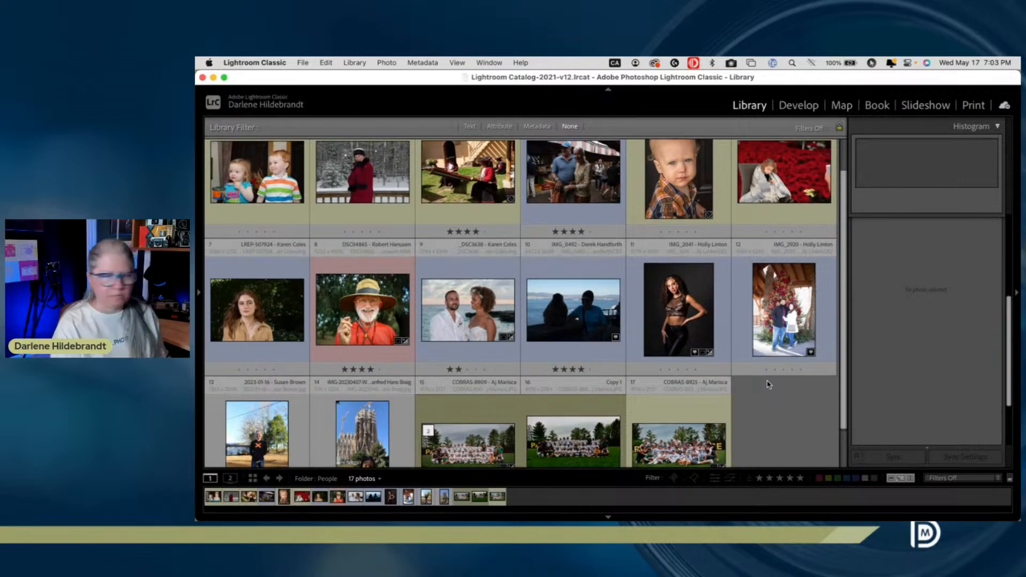
click(768, 384)
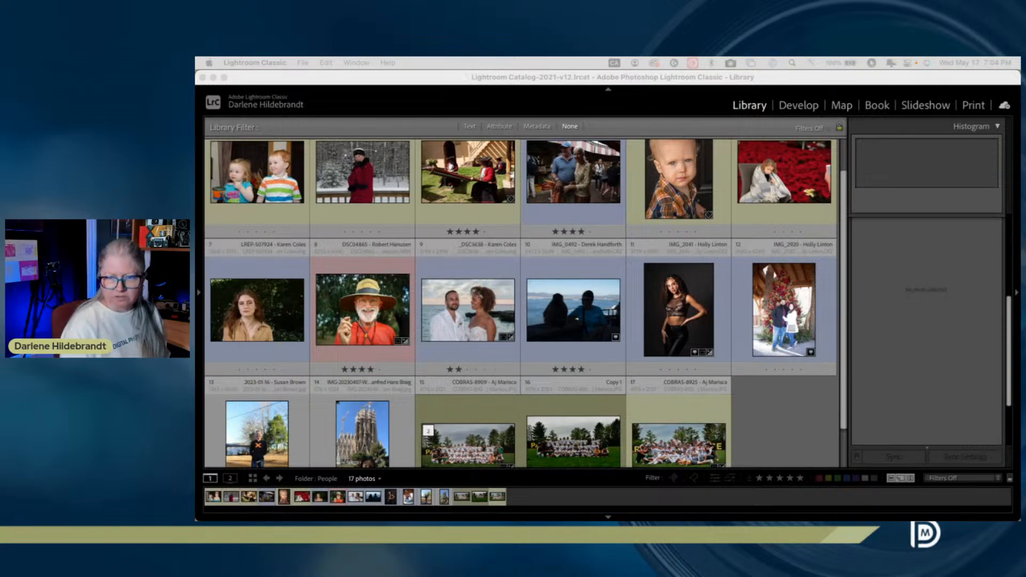
Switch to Luminar Neo and flip the wedding couple photo horizontally with the Crop tool
click(791, 413)
key(super+Tab)
key(super+Tab)
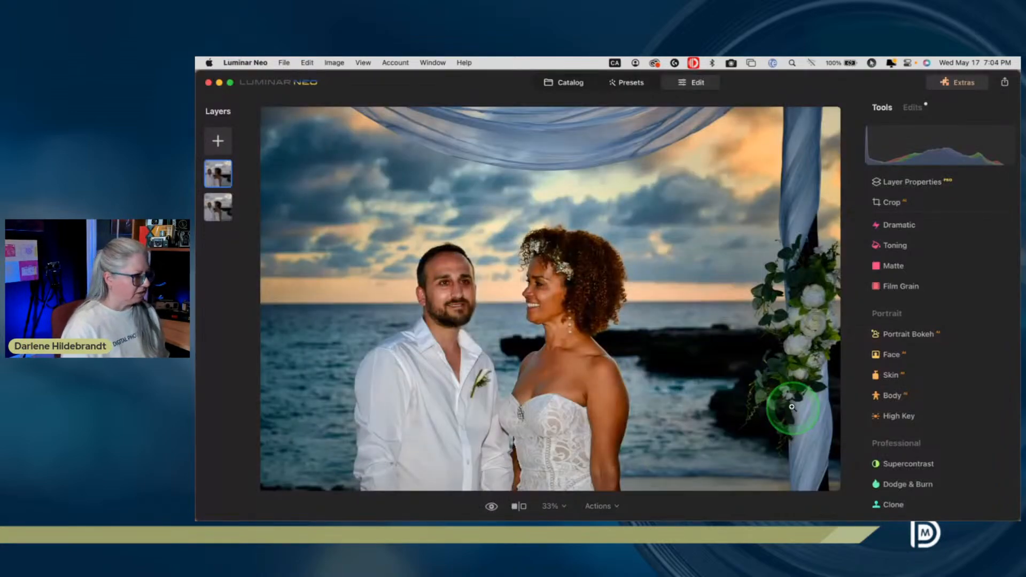
click(928, 205)
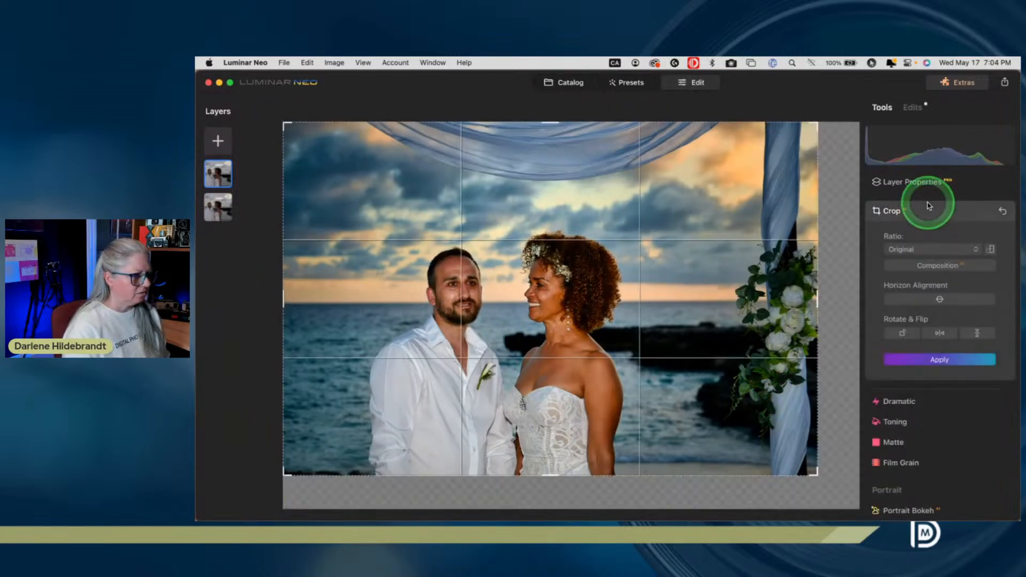
click(940, 333)
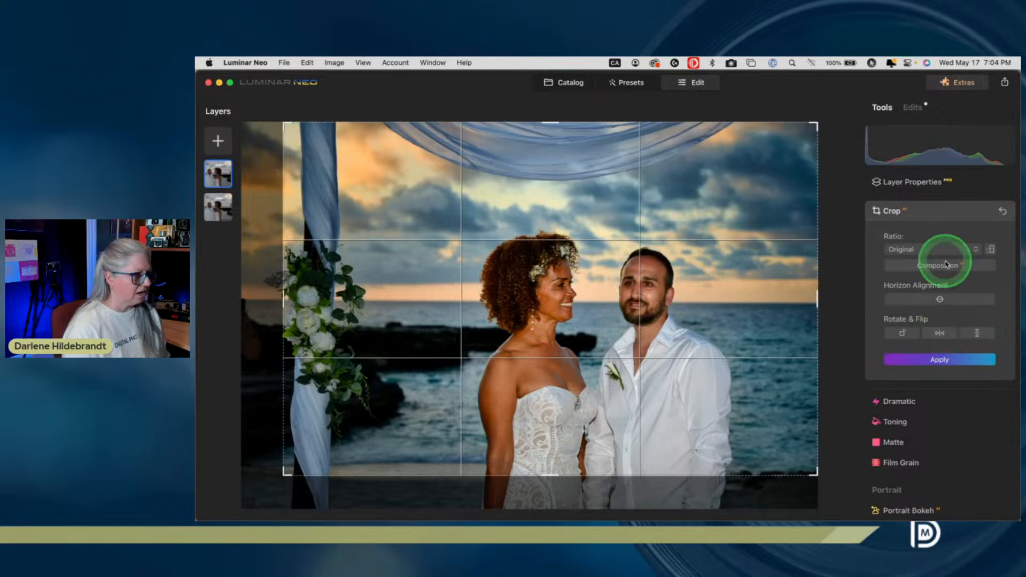
click(943, 212)
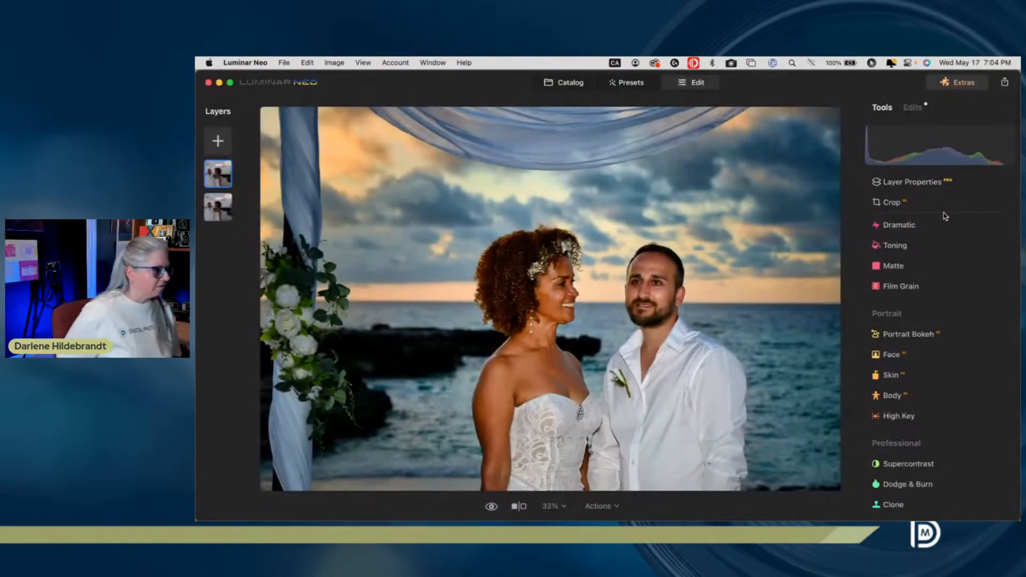
Mask the upper layer with a vertical-edged linear gradient covering the draped floral post on the left of the photo
click(951, 182)
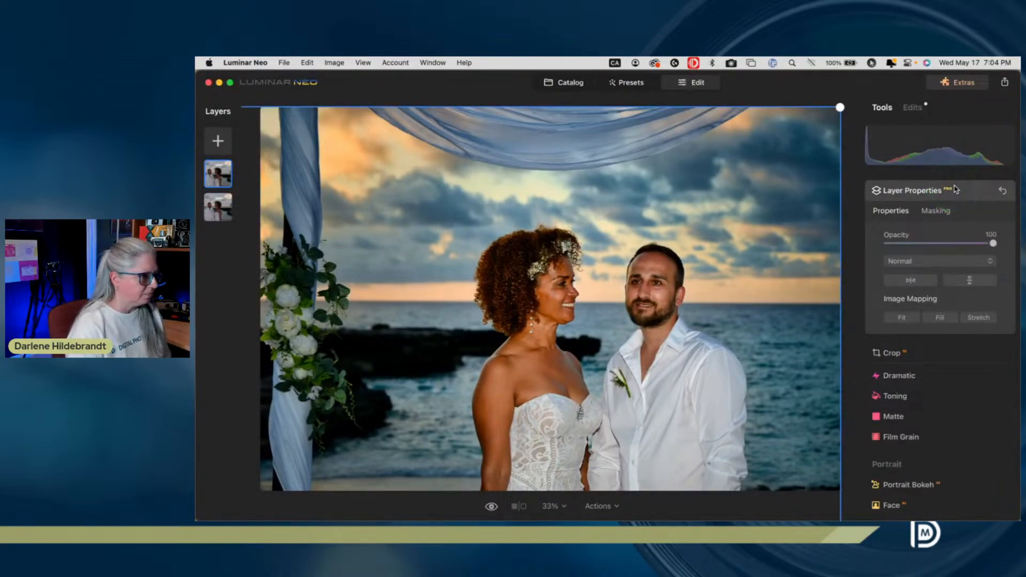
click(936, 211)
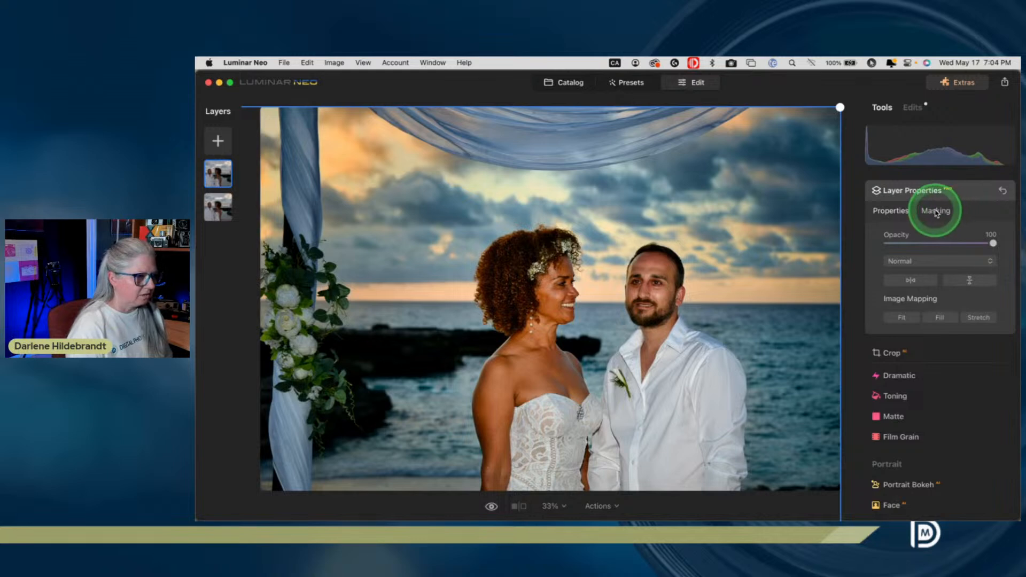
click(913, 250)
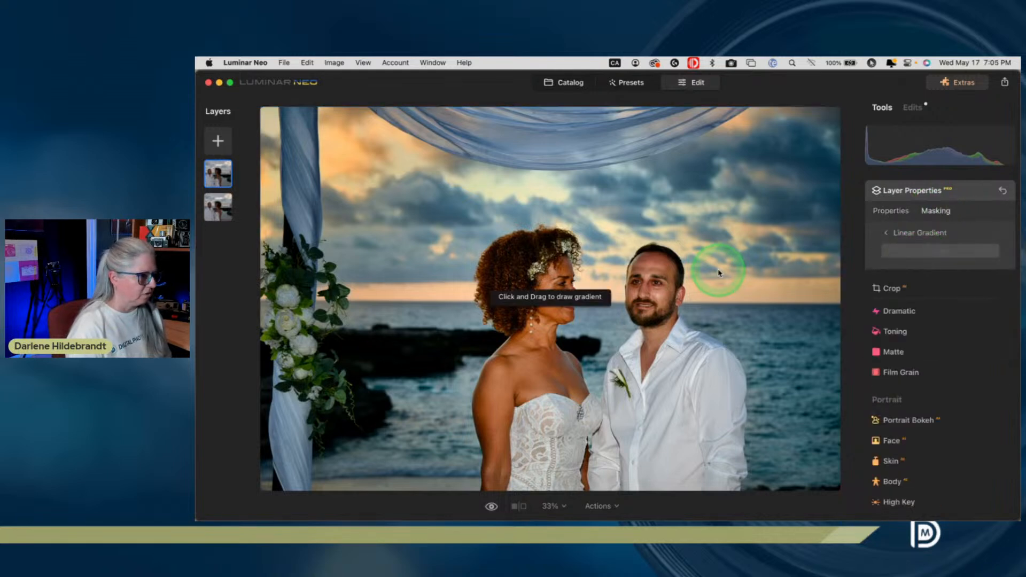
drag(650, 276, 504, 280)
drag(552, 156, 585, 308)
drag(582, 276, 357, 266)
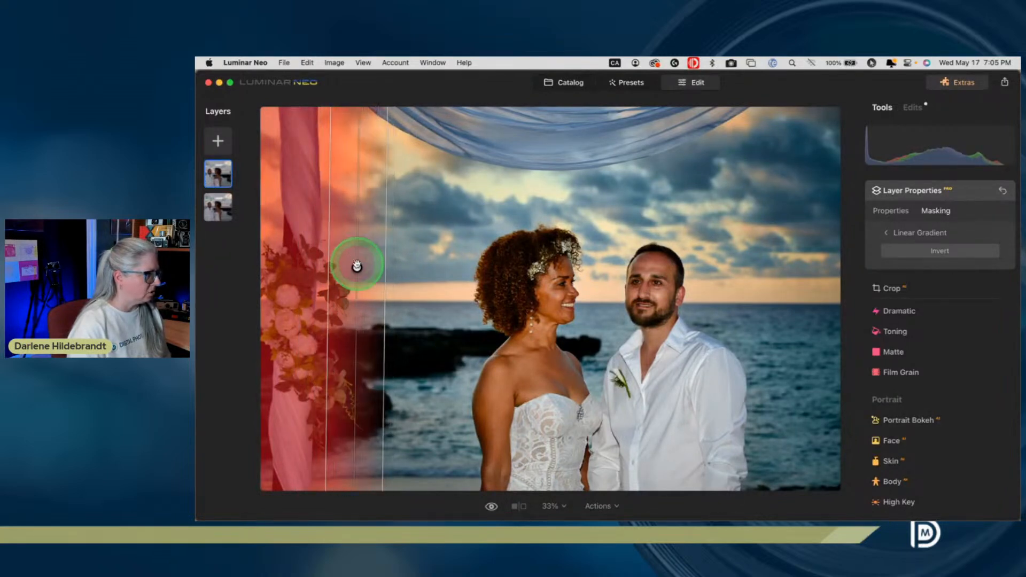
click(891, 212)
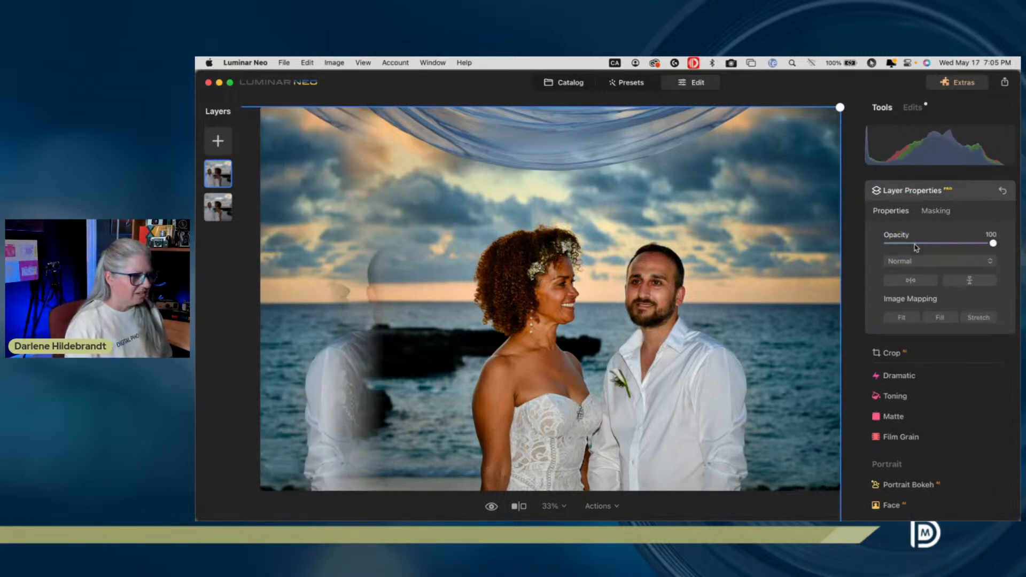
Flip the masked wedding photo horizontally again to restore its original orientation
click(927, 353)
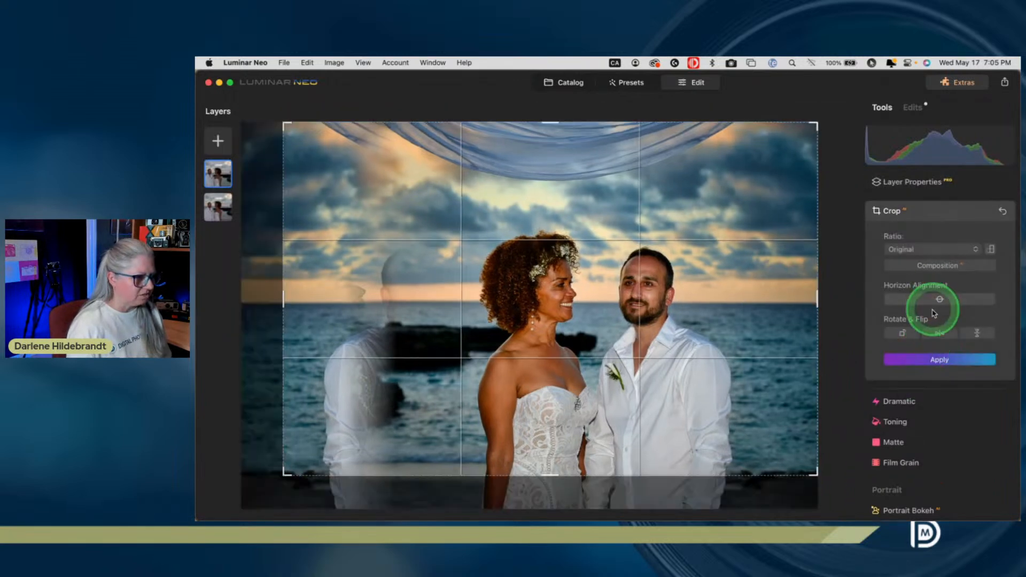
click(939, 332)
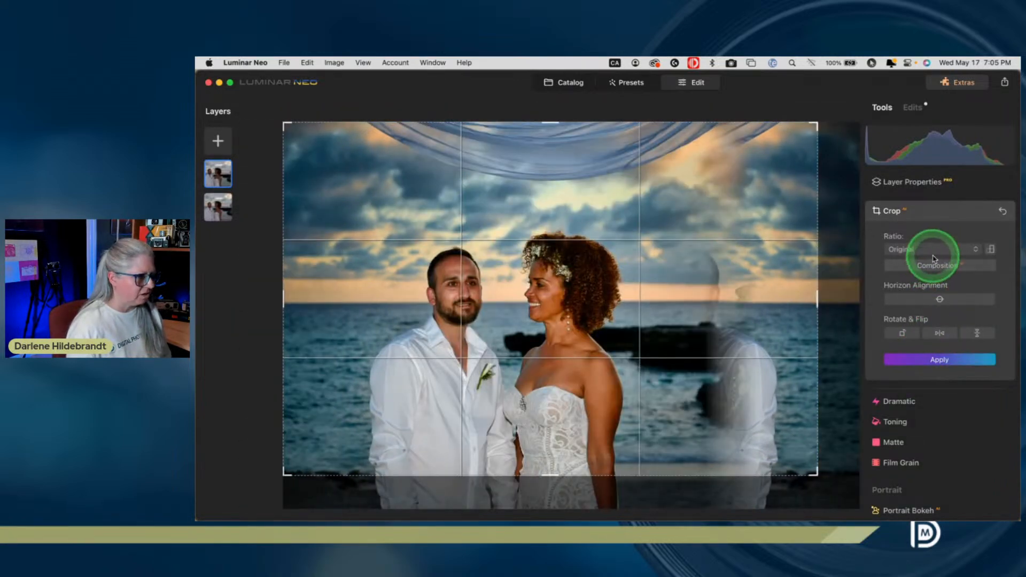
click(925, 213)
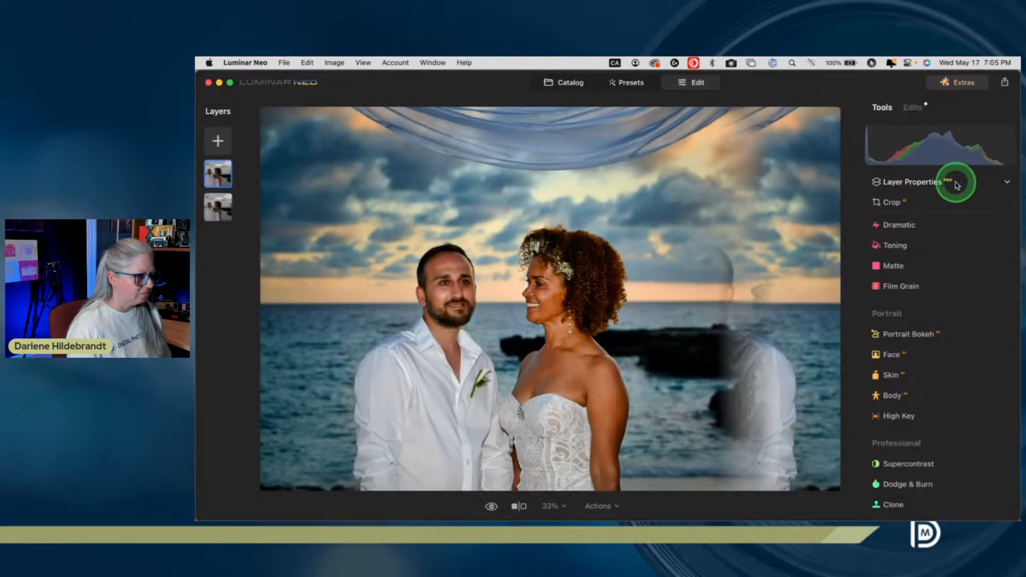
Fill the layer's mask to remove the gradient effect, and revisit the layer's flip options before closing Layer Properties
click(951, 182)
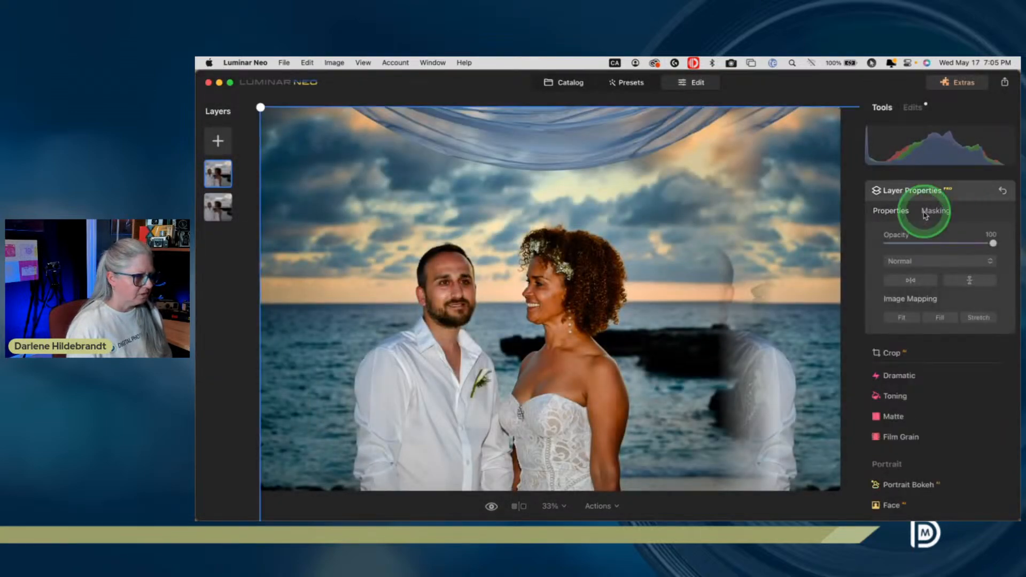
click(926, 212)
click(918, 346)
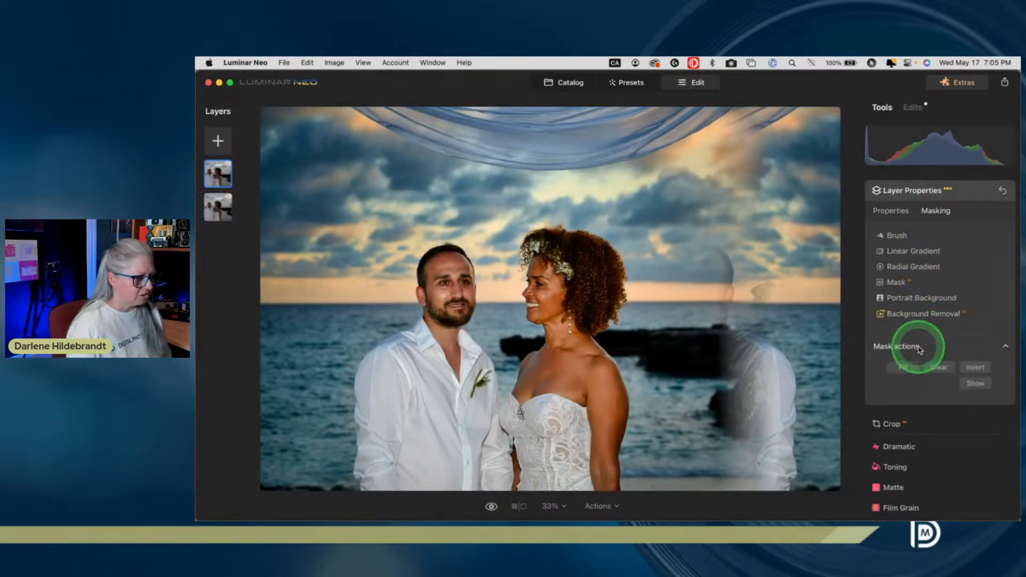
click(904, 367)
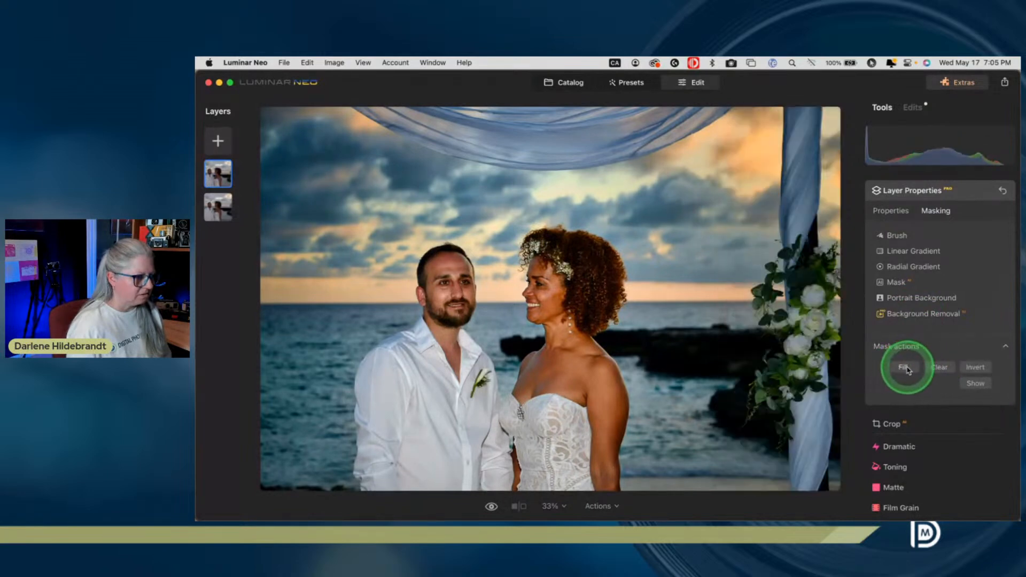
click(903, 215)
click(910, 281)
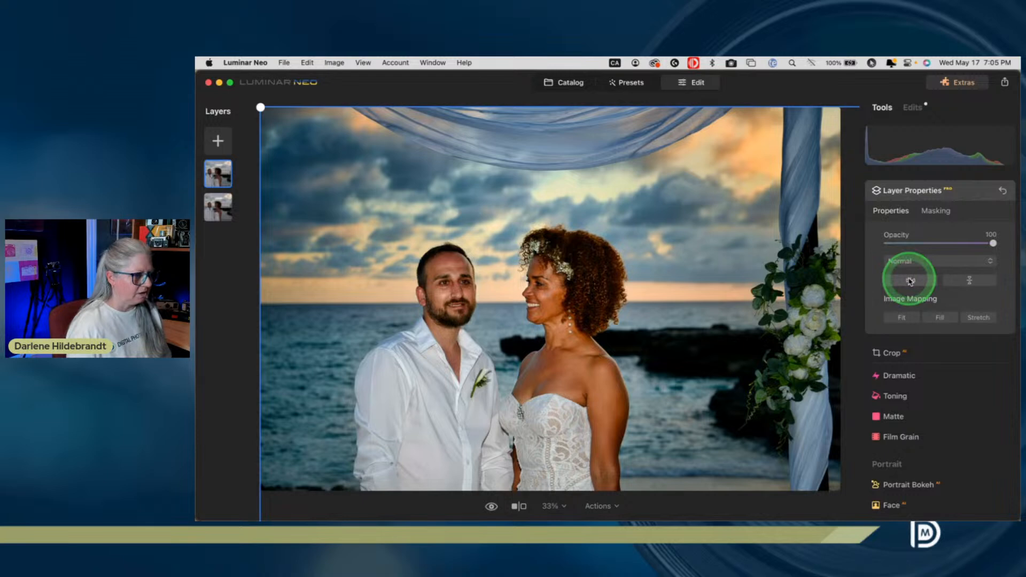
click(962, 194)
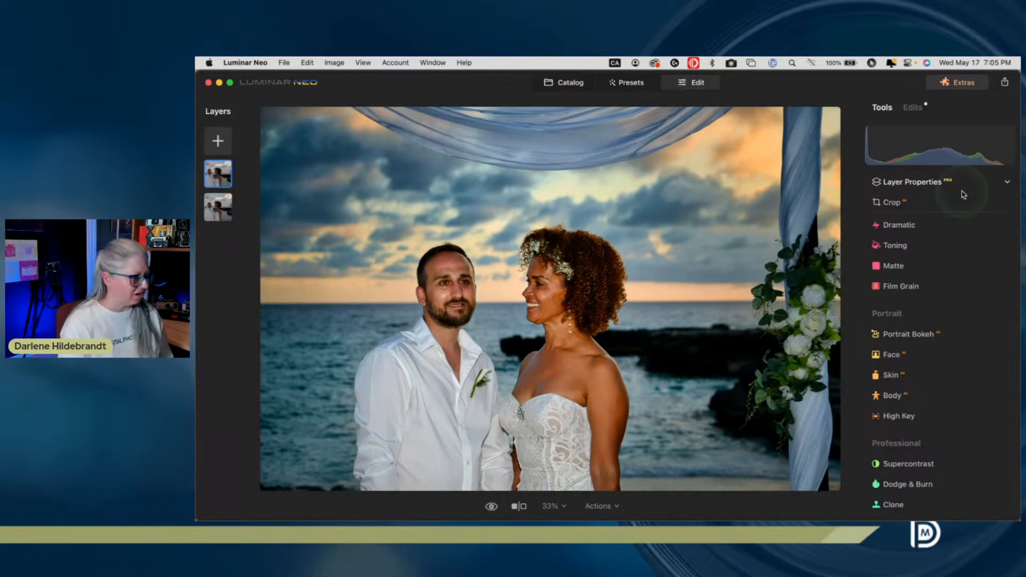
Return to Lightroom Classic and rearrange the Library to show the folder list, with the filter bar and metadata hidden
key(super+Tab)
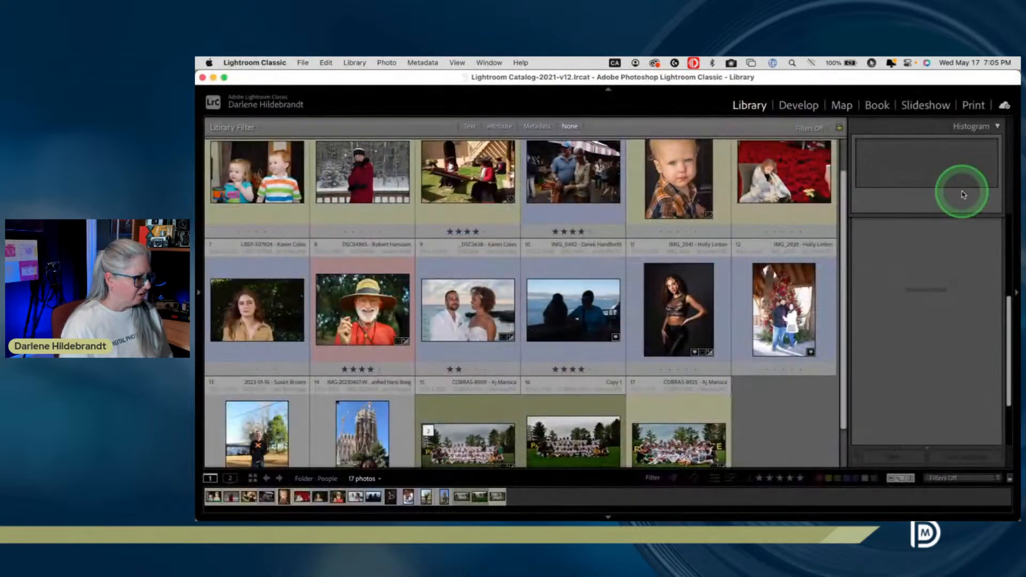
click(762, 399)
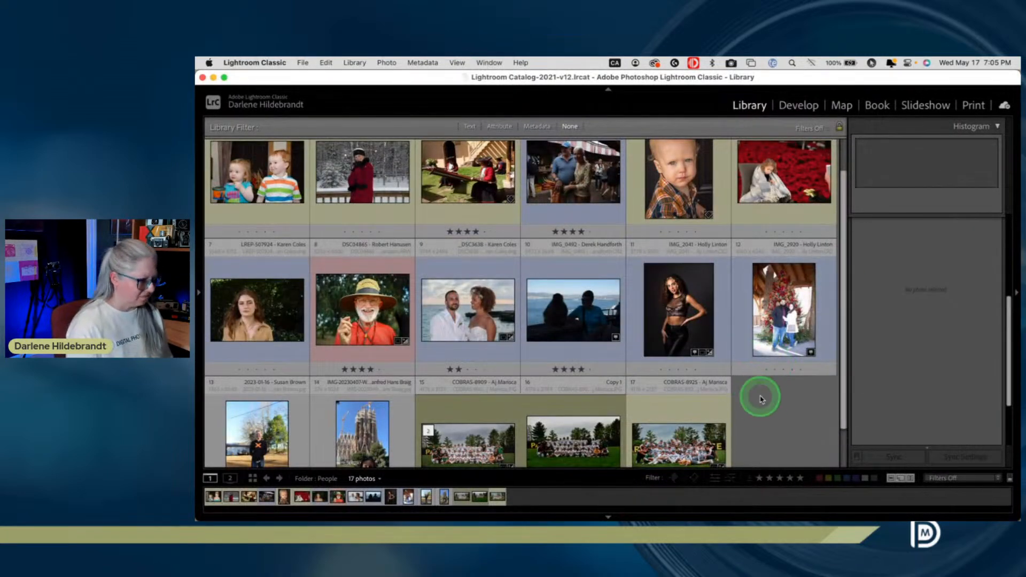
key(backslash)
key(F7)
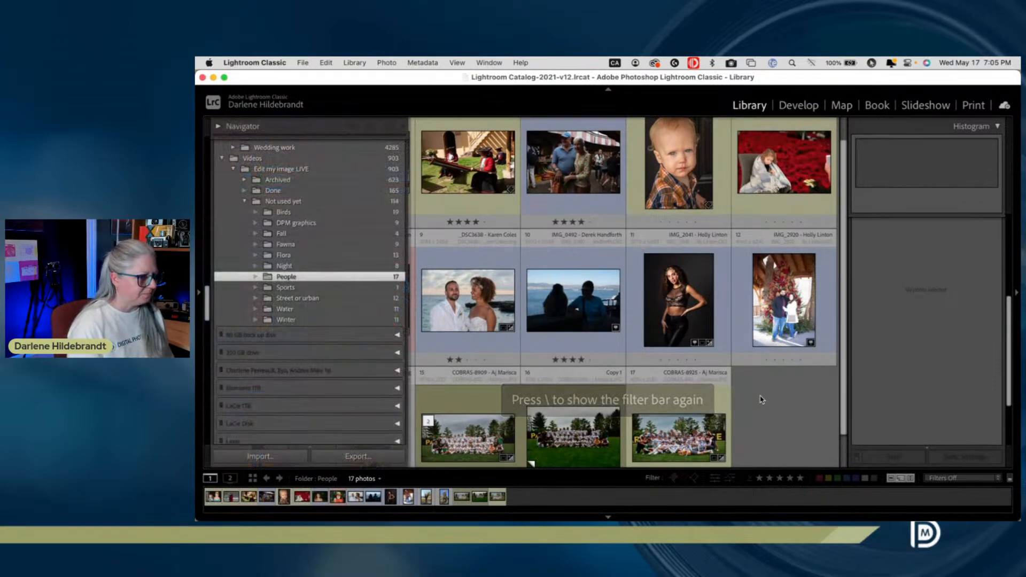
click(782, 398)
click(1014, 293)
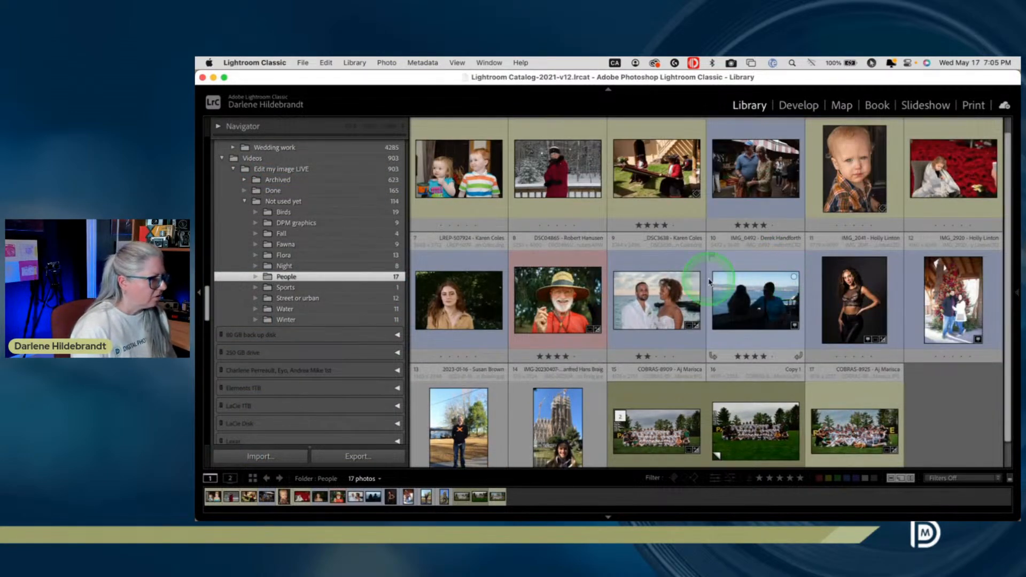
Open the portrait of the red-haired woman in the Develop module with the presets and editing controls shown
click(470, 309)
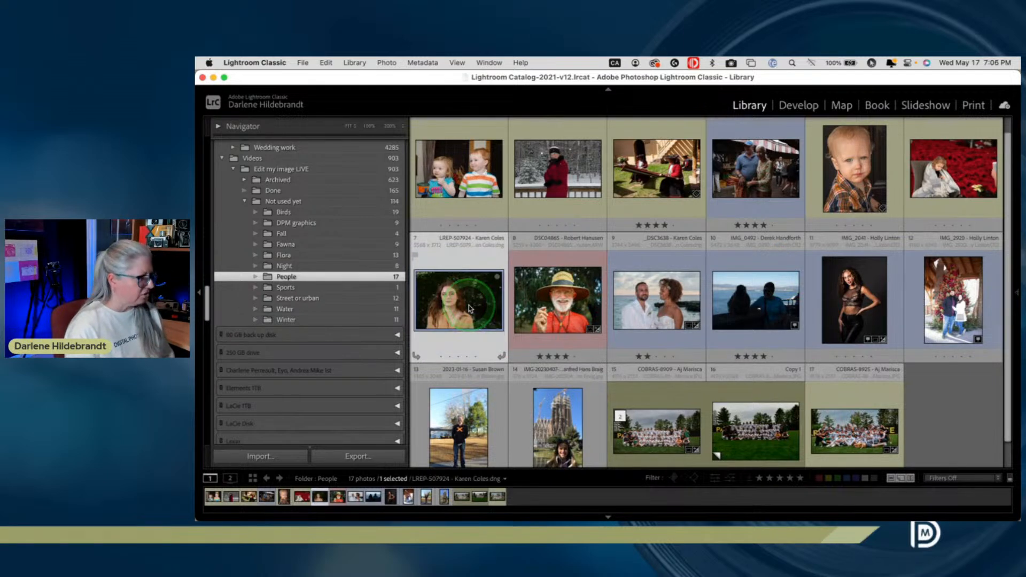
key(d)
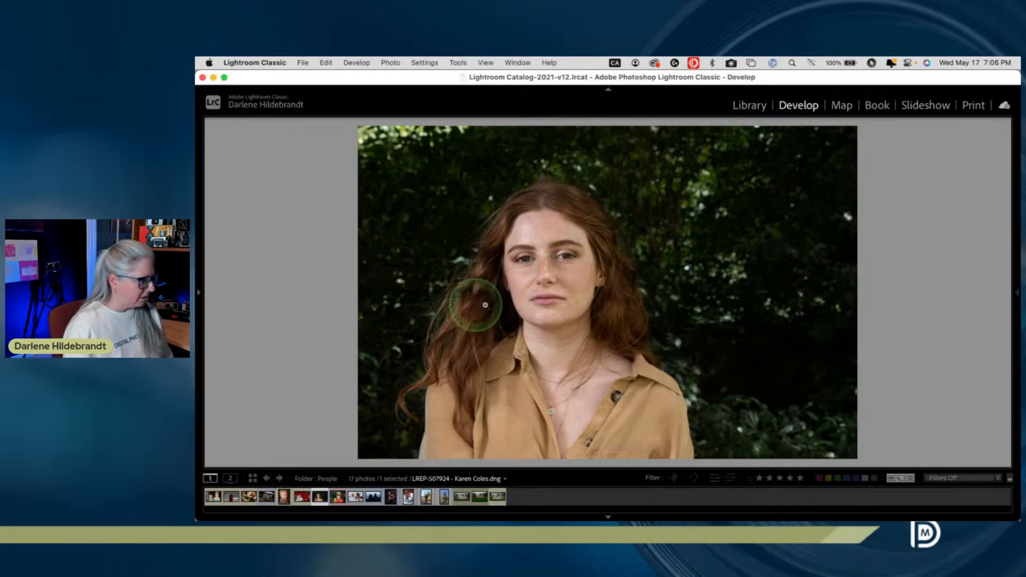
click(738, 277)
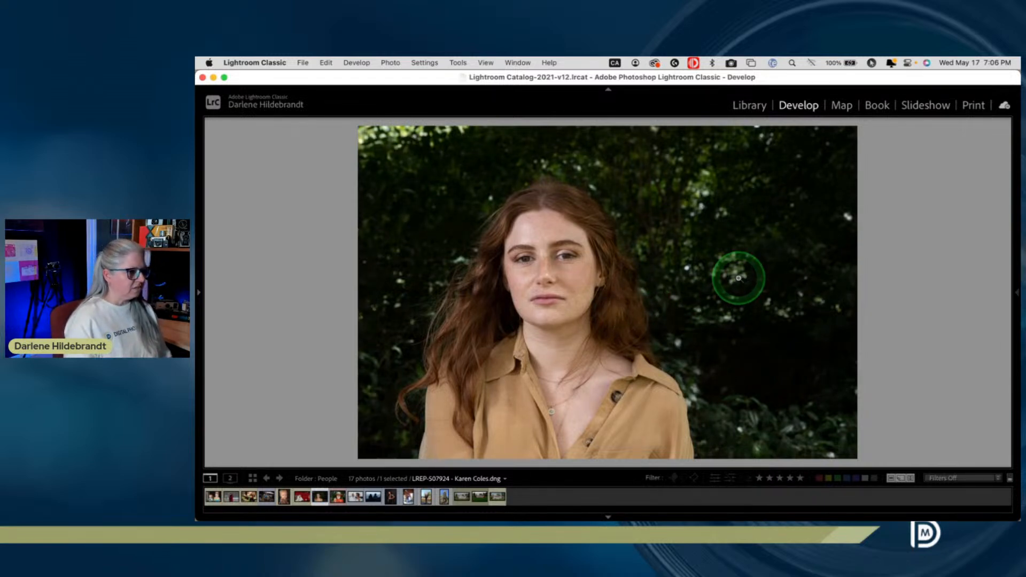
key(Tab)
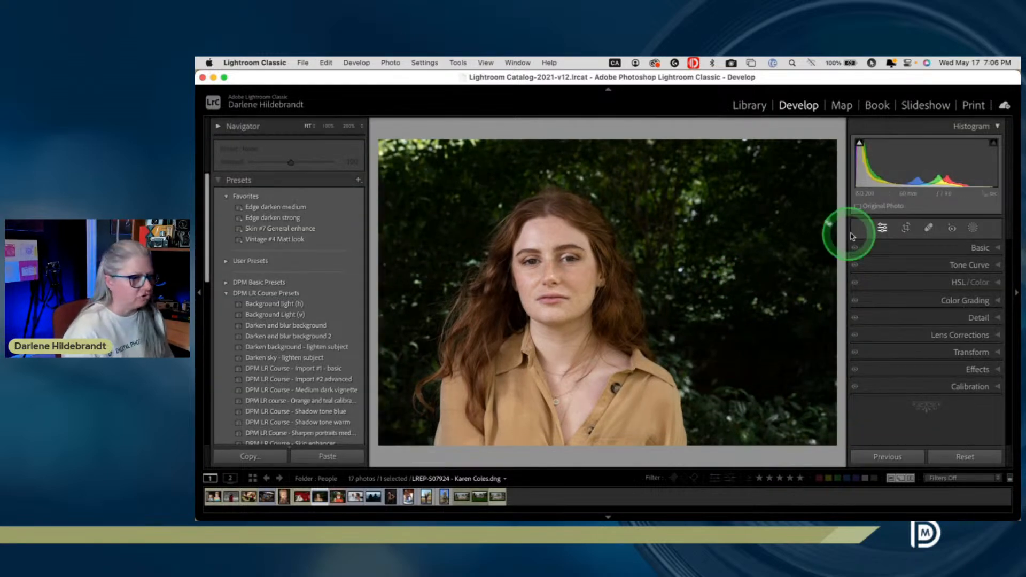
Show the basic adjustments, hide the presets, and apply the Camera Portrait profile to the portrait
click(981, 248)
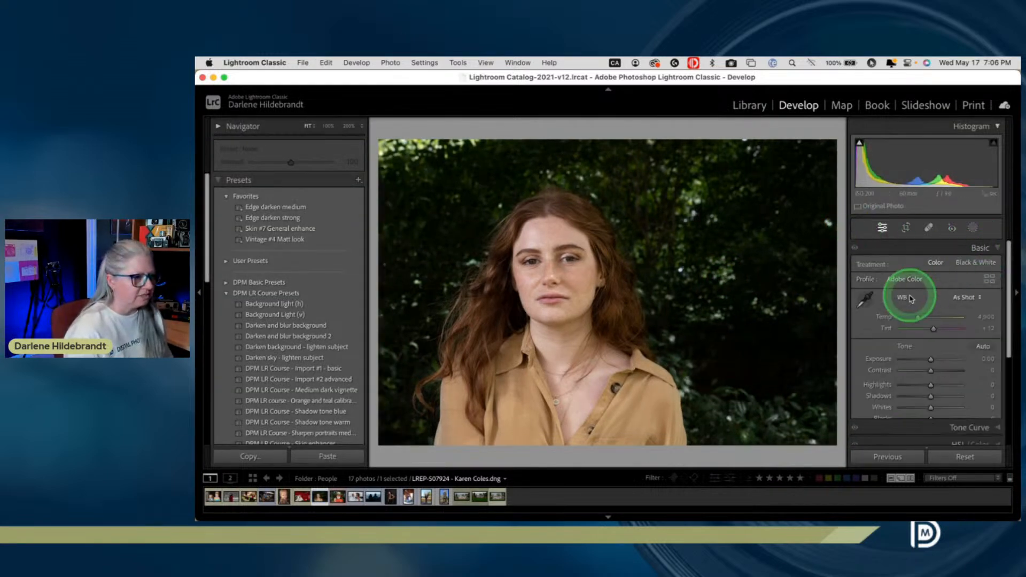
click(199, 292)
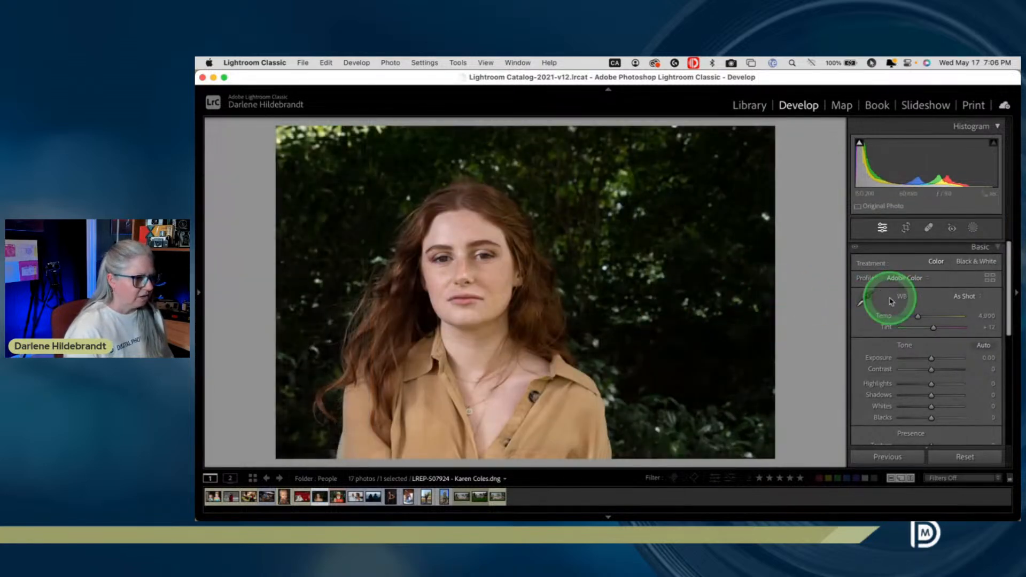
click(990, 278)
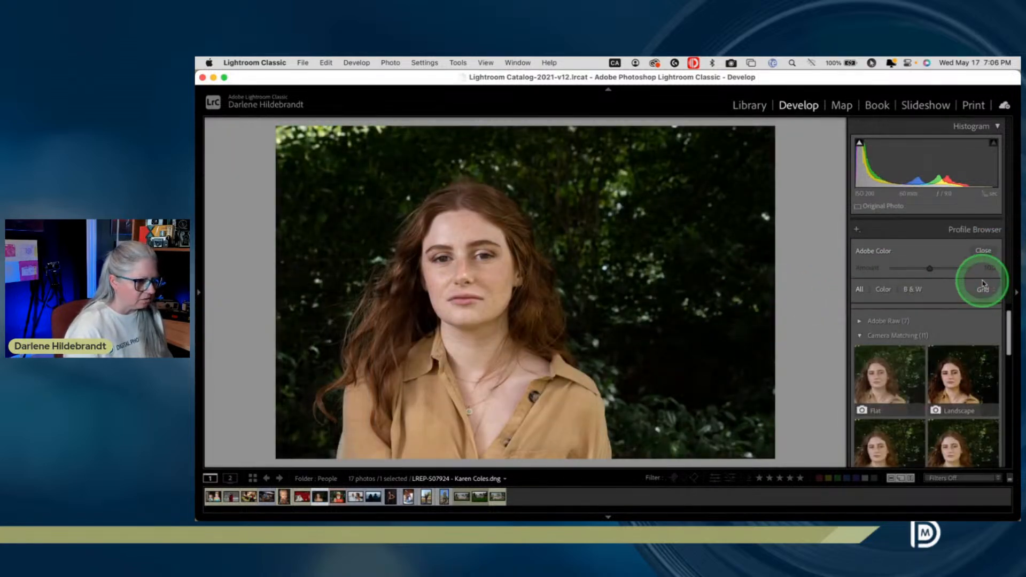
scroll(958, 368, down, 2)
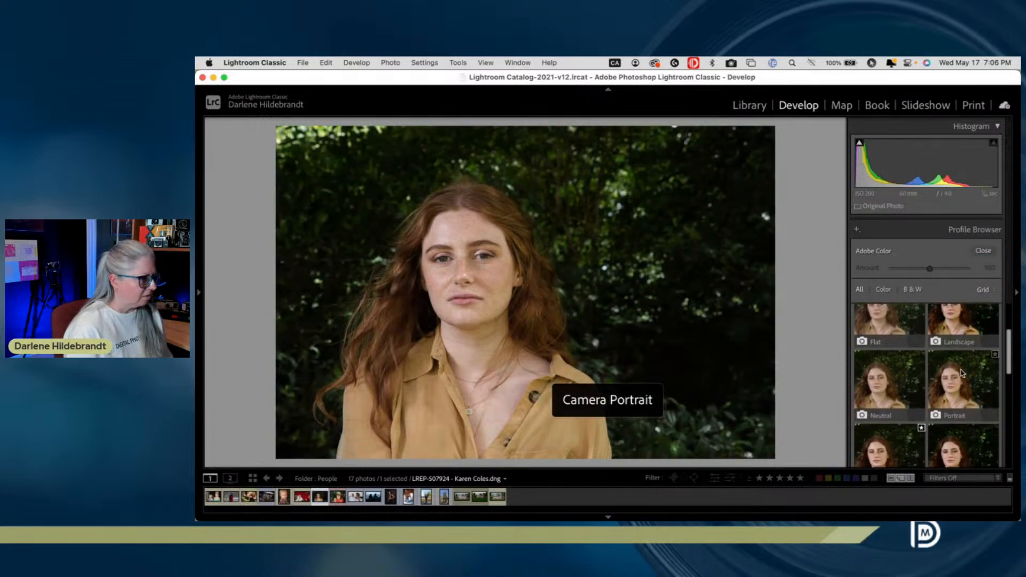
scroll(906, 374, down, 1)
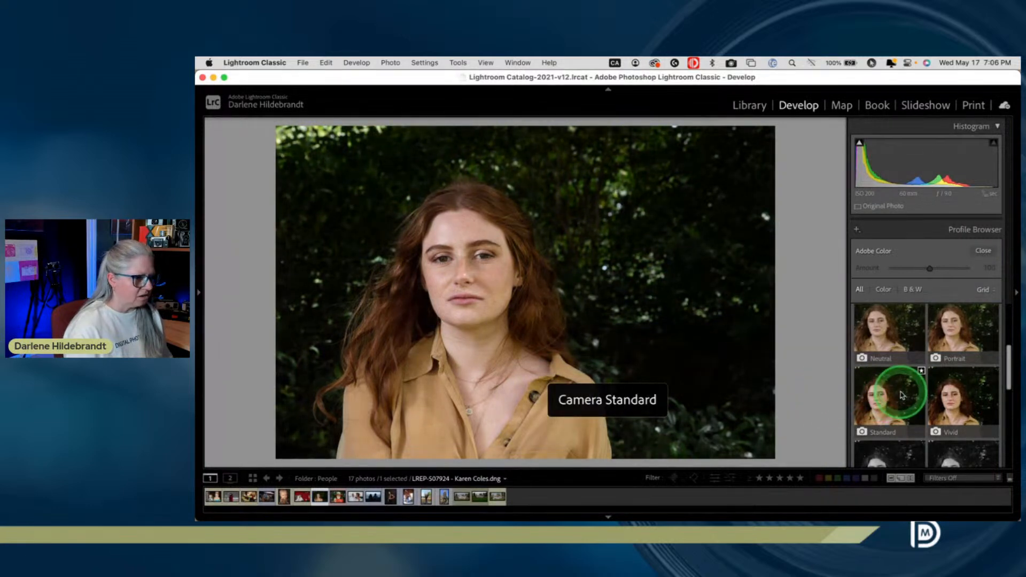
click(948, 341)
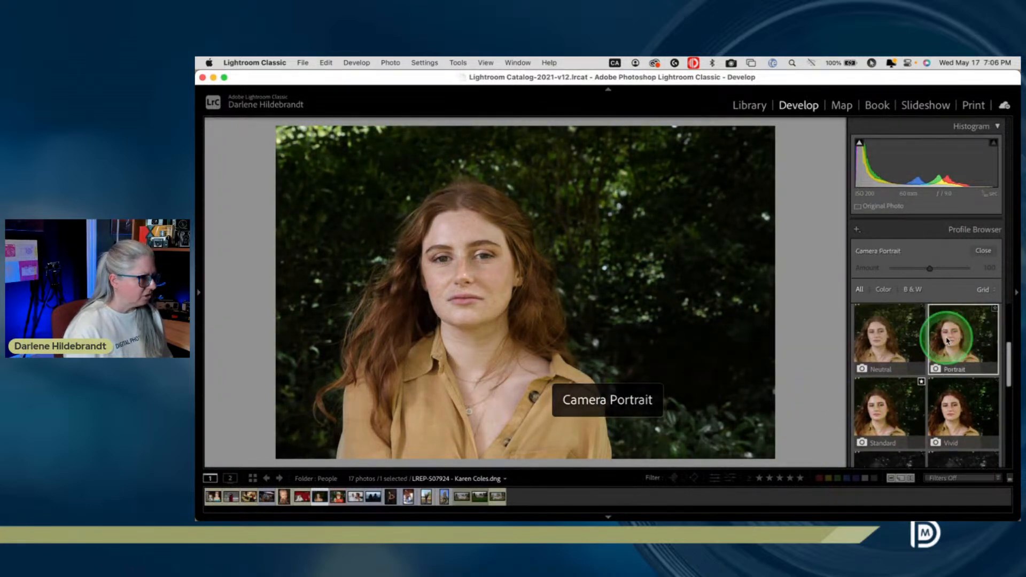
click(982, 251)
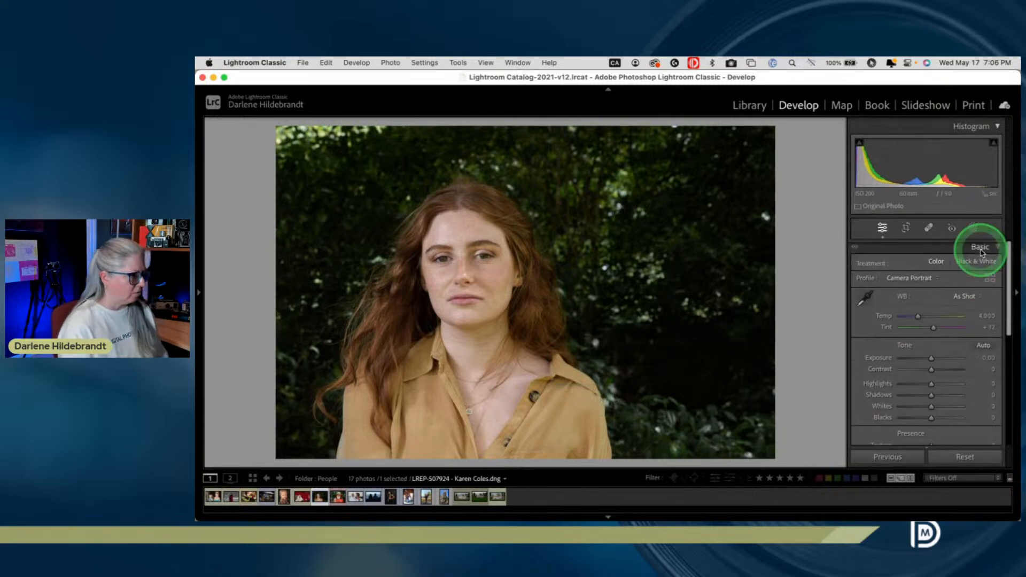
Set the portrait's whites to +37, blacks automatically to -10 and exposure to +0.65, checking the whites for clipping
shift+double_click(881, 407)
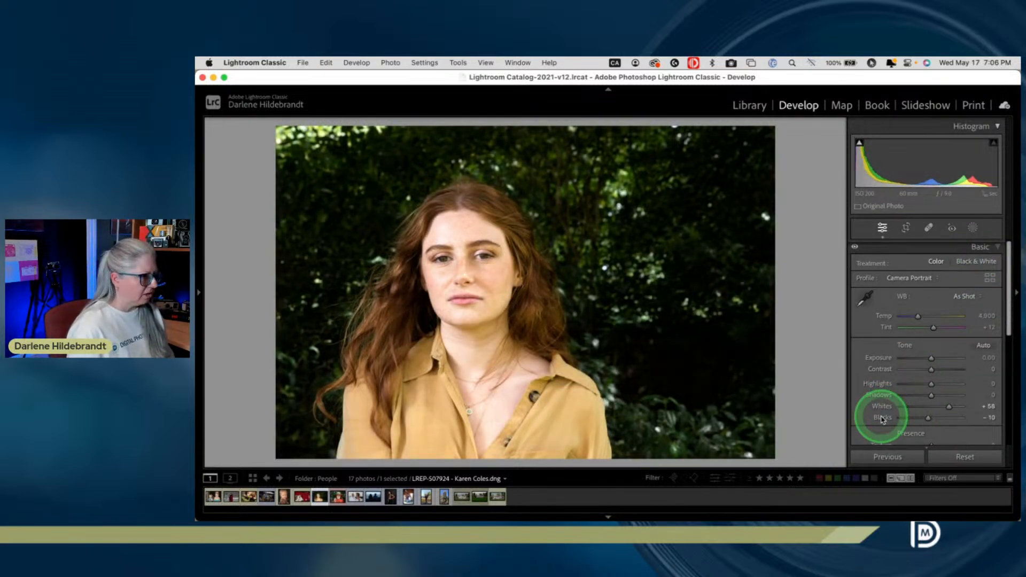
alt+click(949, 408)
drag(949, 407, 944, 409)
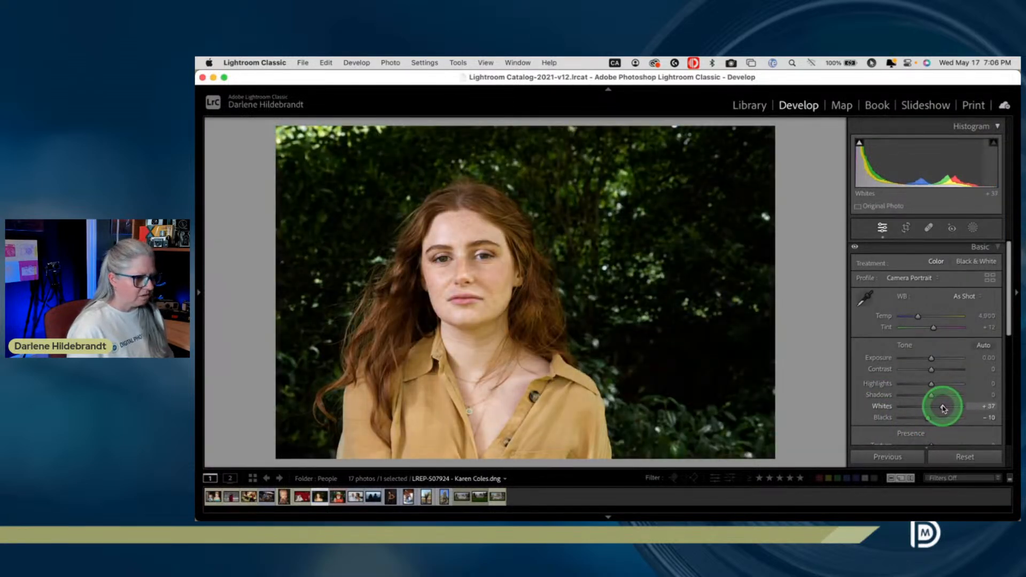
drag(931, 358, 936, 358)
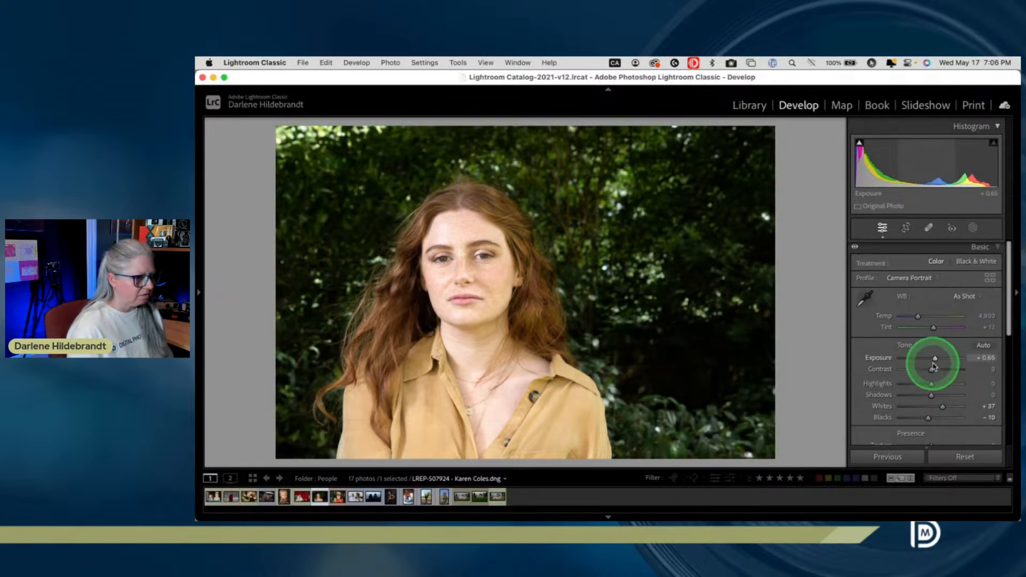
alt+click(941, 409)
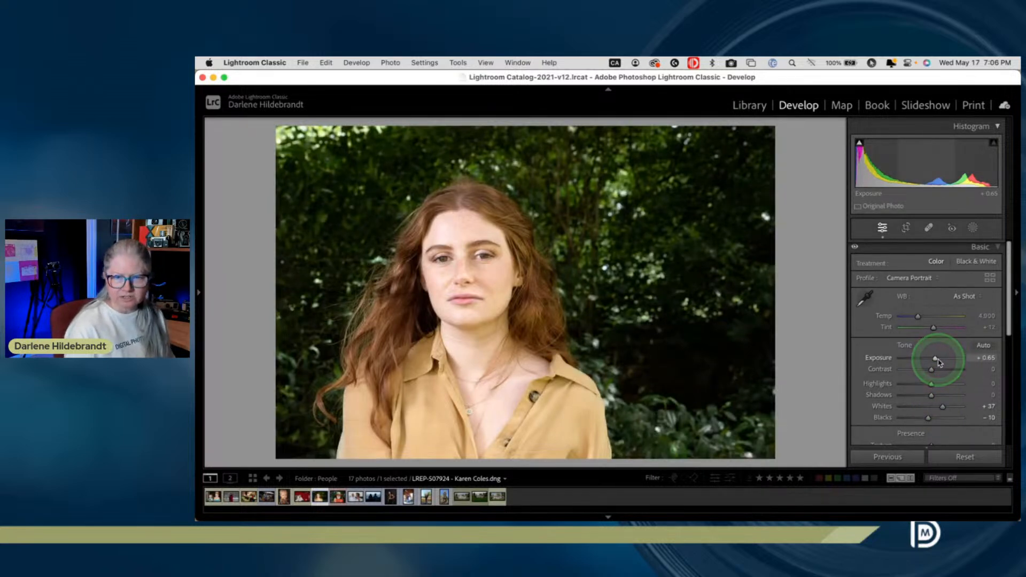
Refine the portrait's tone with shadows +40, exposure +0.50 and blacks -23, and set clarity to +10
drag(930, 394, 938, 395)
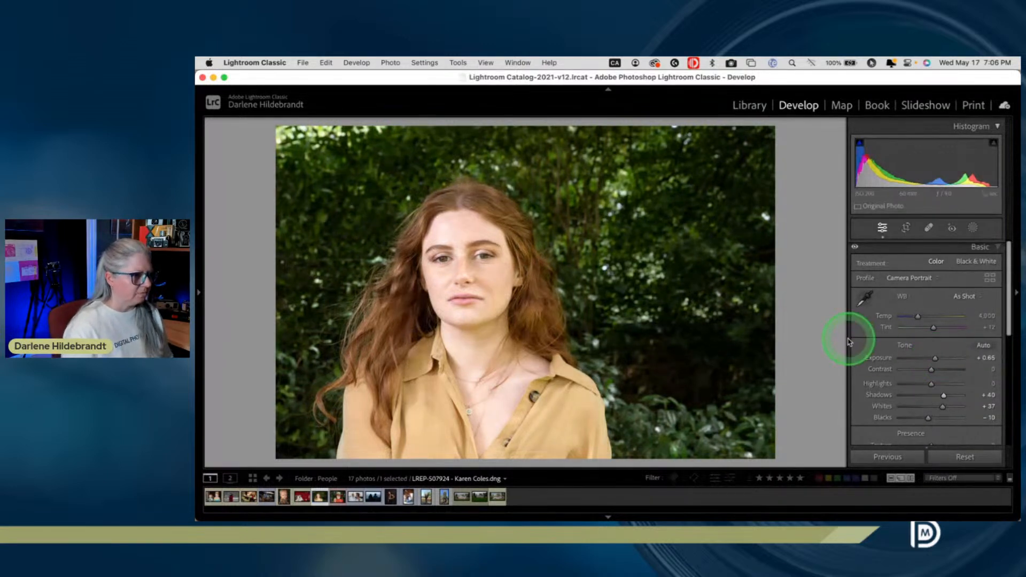
drag(935, 360, 932, 356)
drag(928, 418, 924, 419)
scroll(924, 367, down, 5)
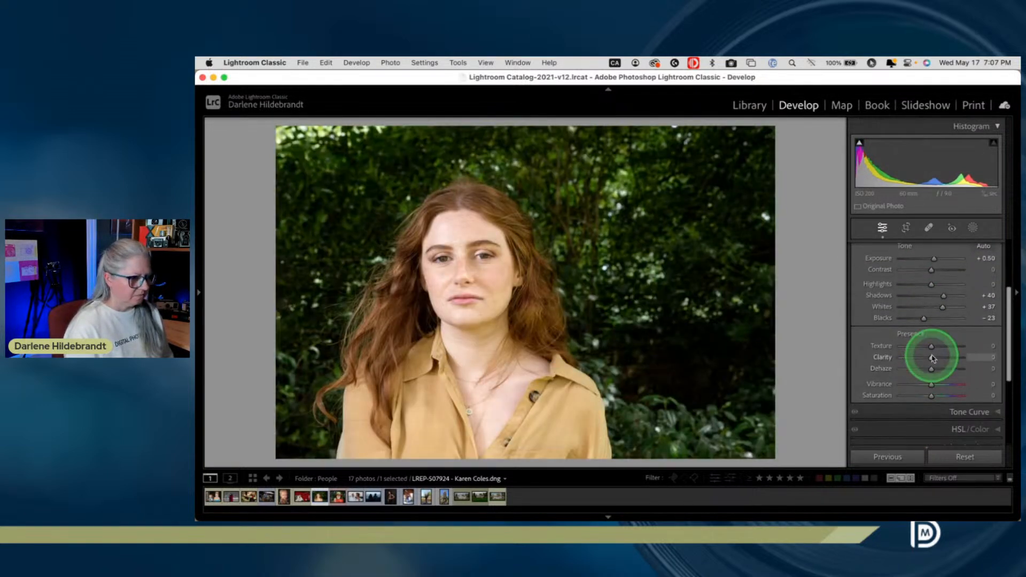
drag(932, 359, 935, 358)
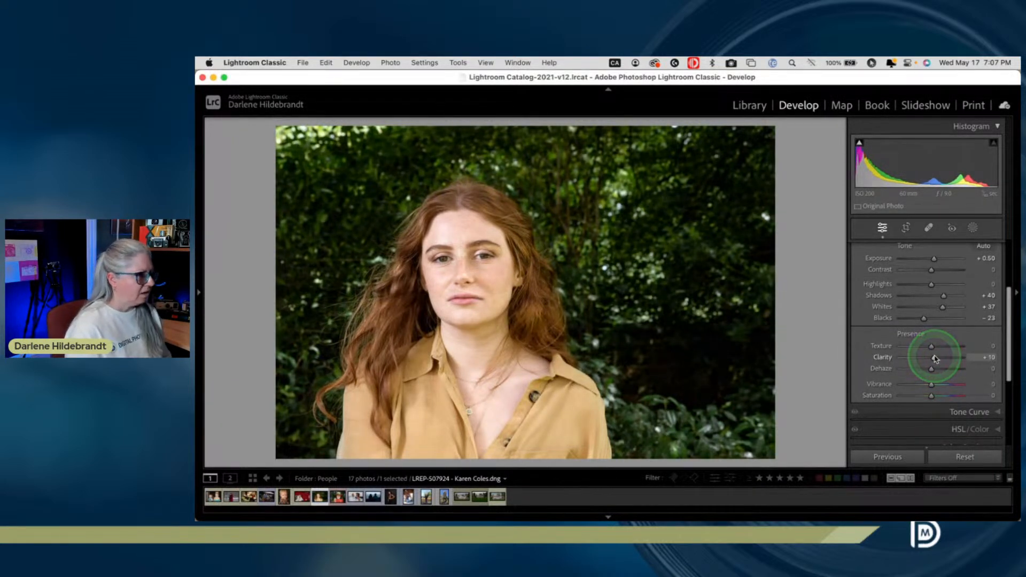
Show the presets again and apply Edge darken strong followed by DPM Portrait Retouch to the portrait
scroll(935, 358, down, 5)
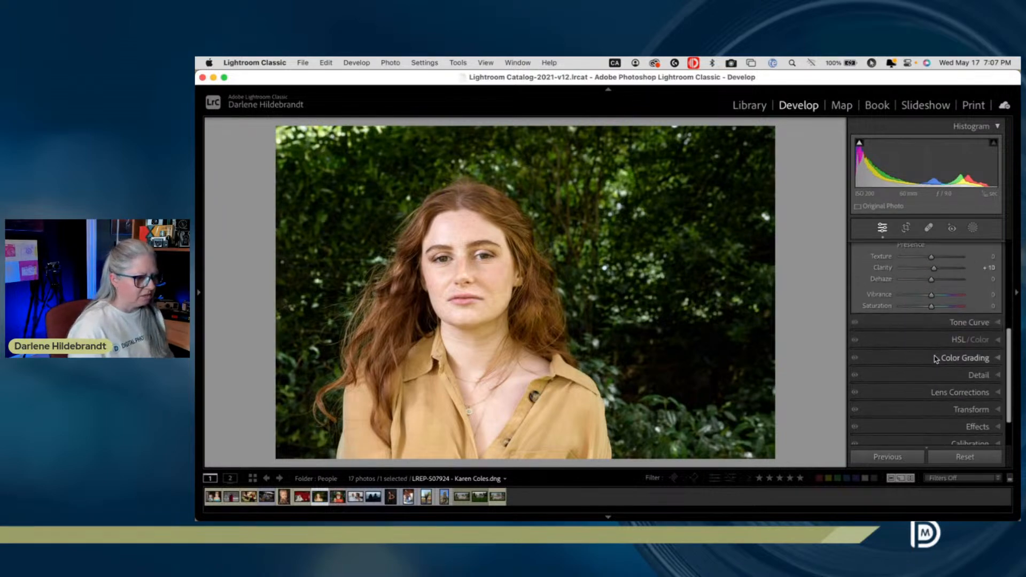
click(197, 293)
click(272, 208)
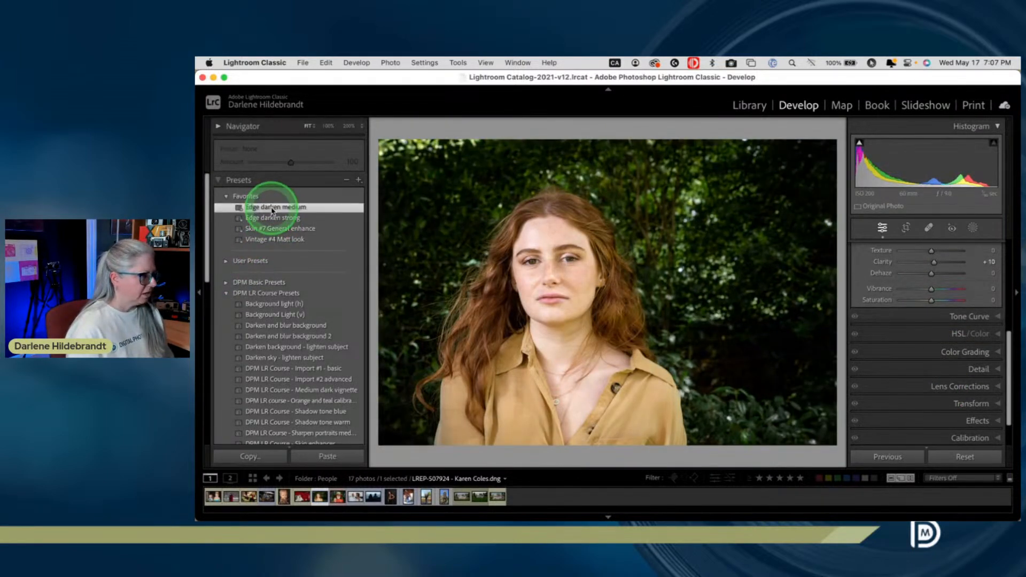
click(273, 219)
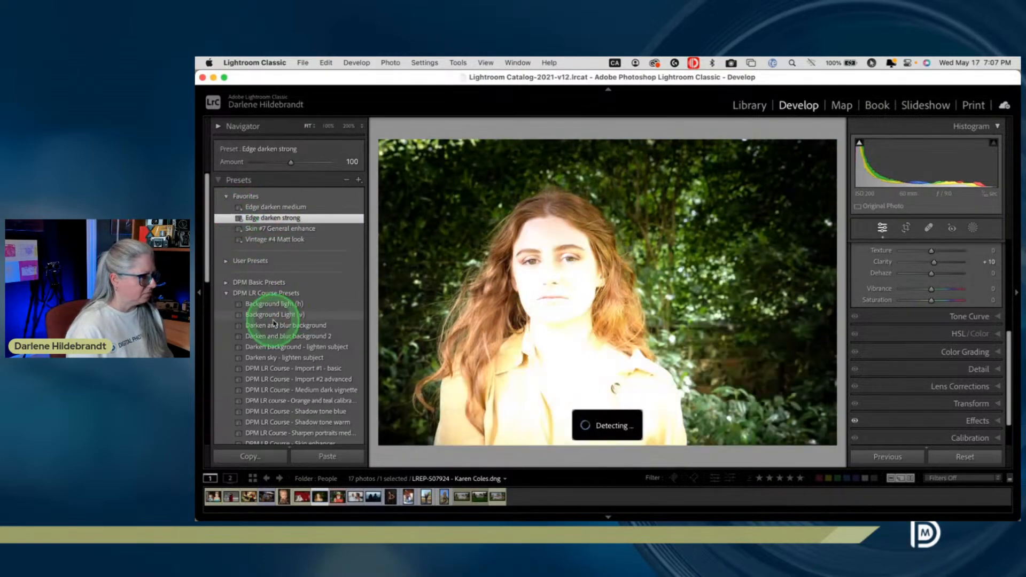
scroll(270, 236, down, 5)
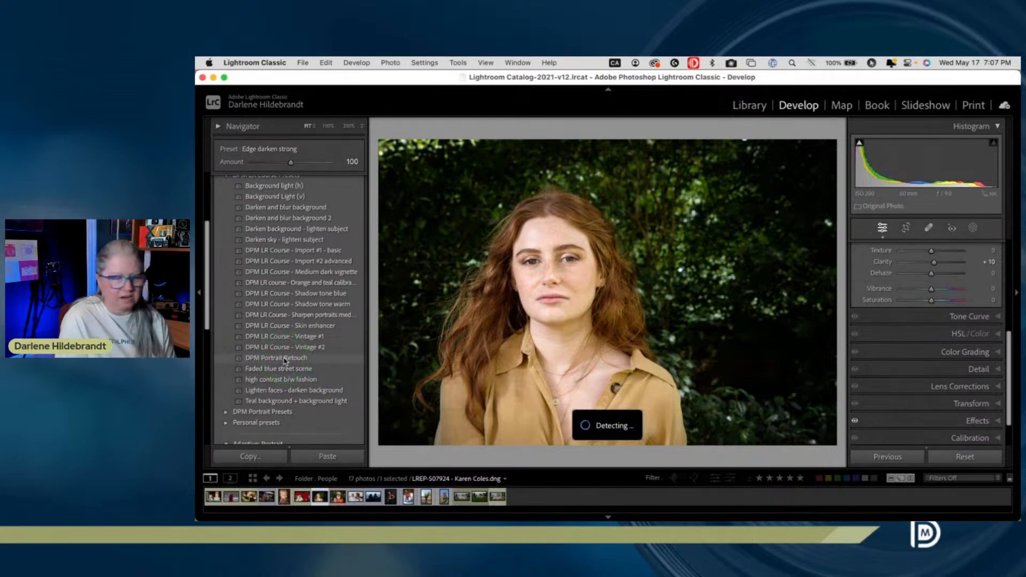
click(285, 361)
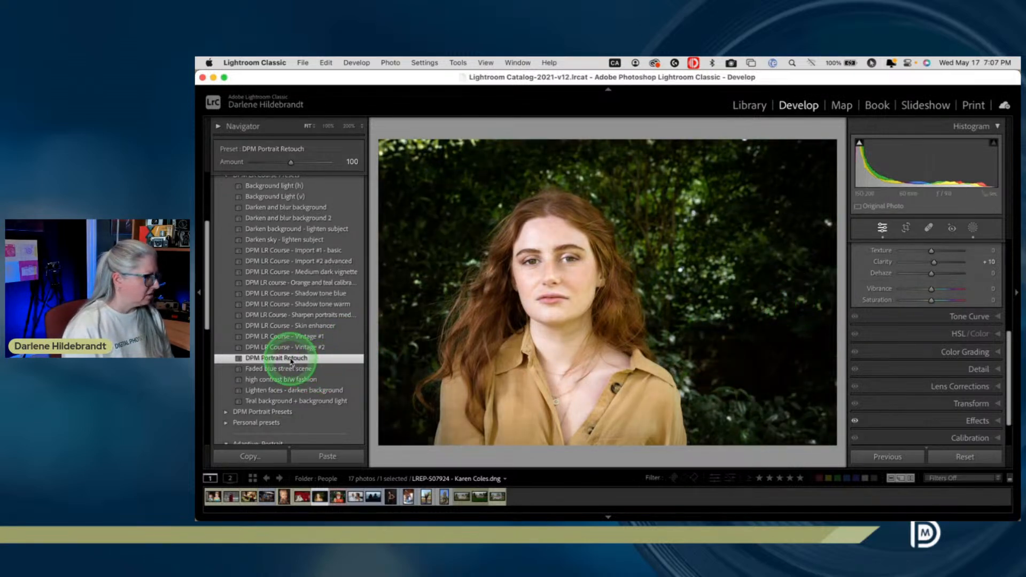
Show the masks created by the retouch preset and select the Face and body Skin mask with its adjustments
click(973, 229)
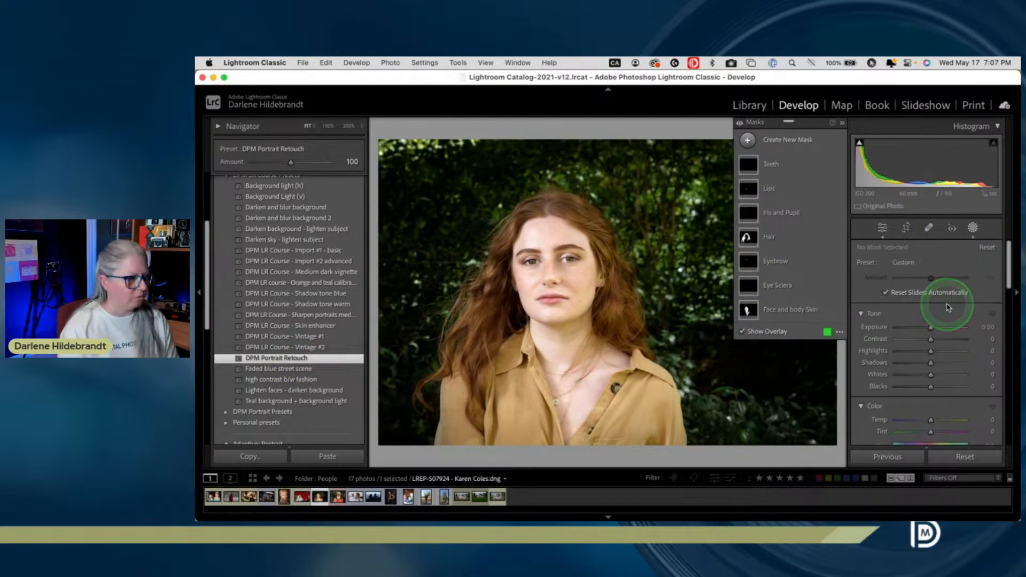
click(795, 305)
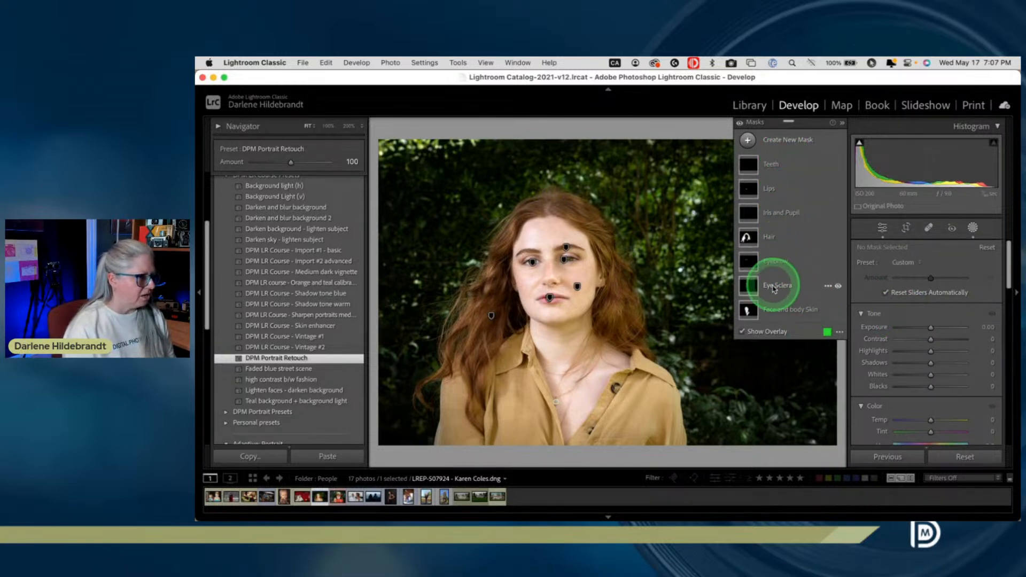
click(802, 315)
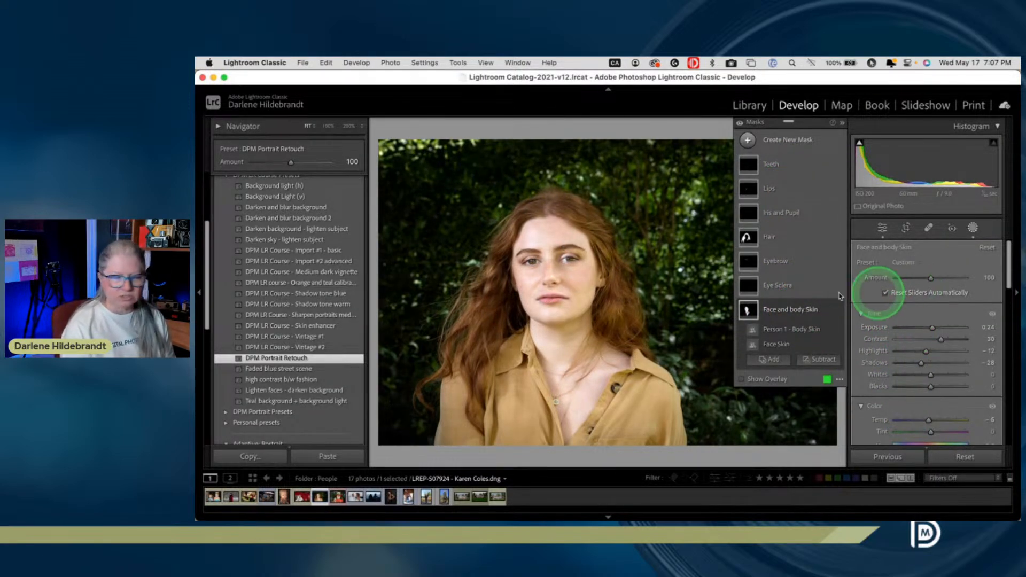
Enlarge the viewing area and compare the face up close with all retouching masks switched off and on
click(201, 293)
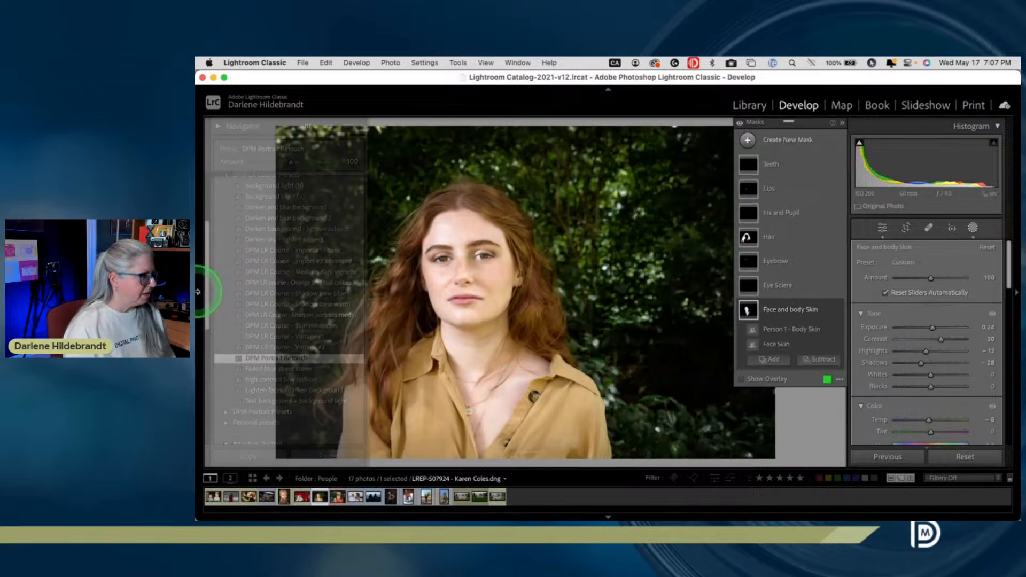
click(740, 123)
key(z)
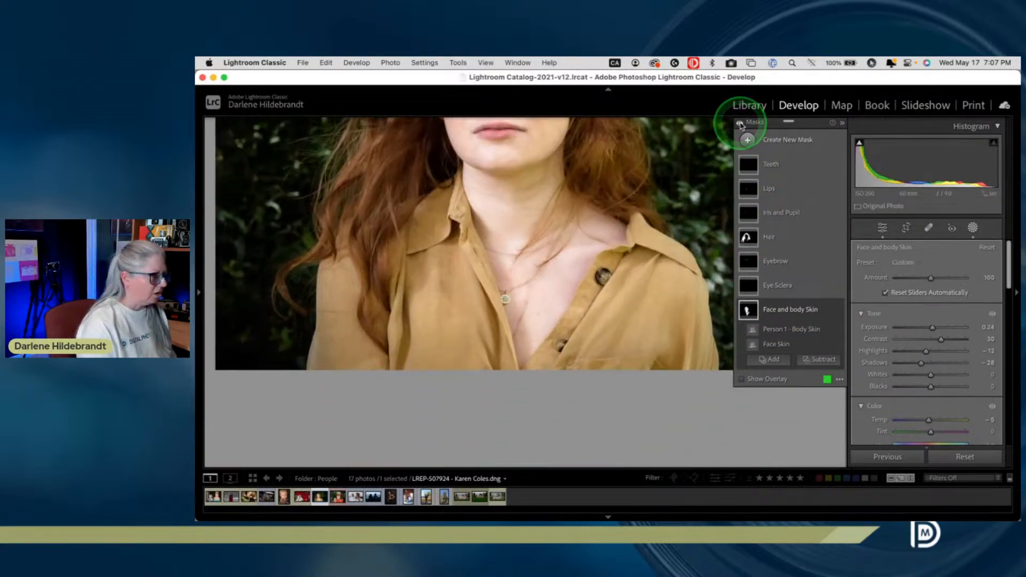
scroll(601, 257, up, 10)
scroll(603, 261, up, 3)
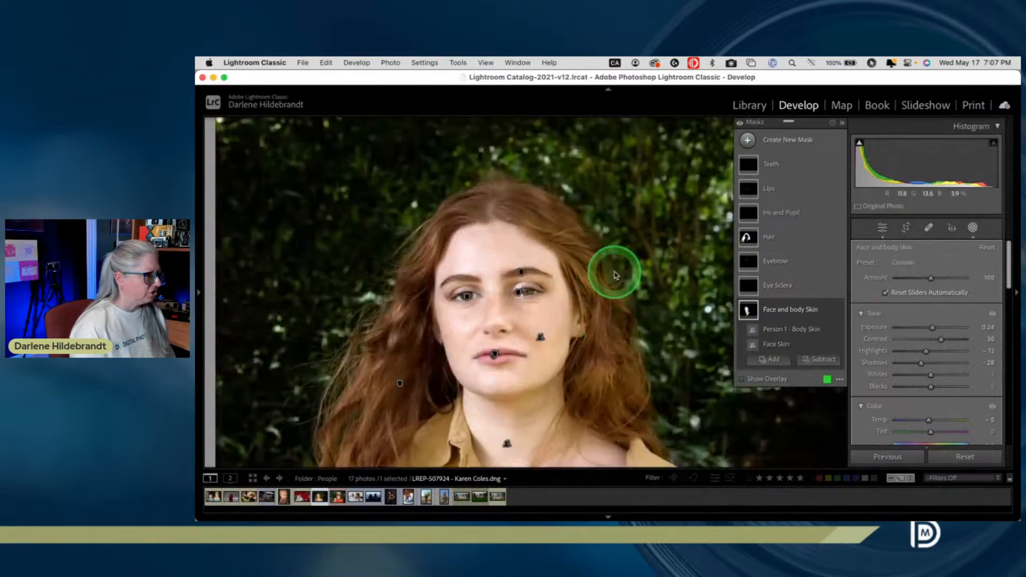
key(z)
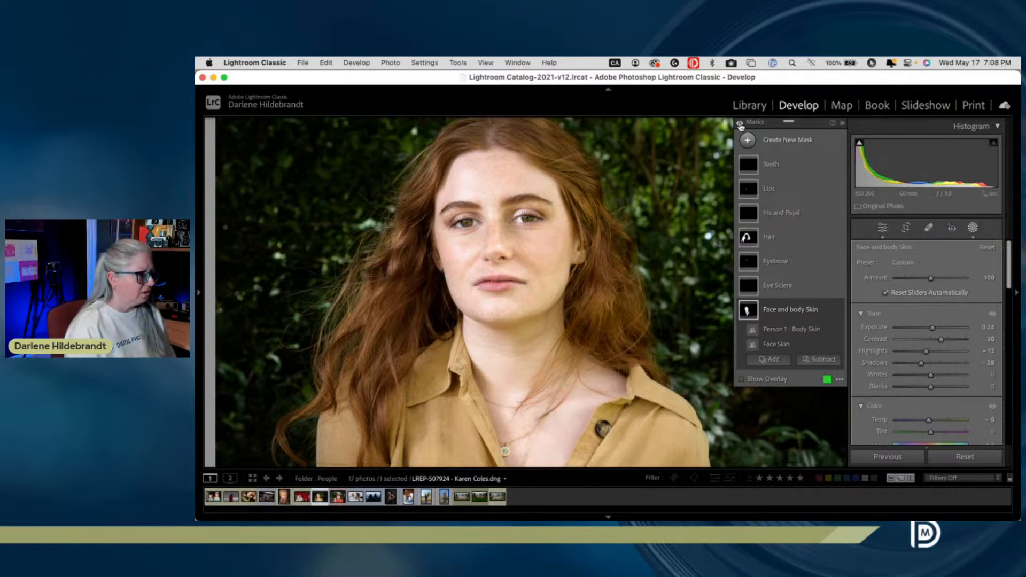
Add a new mask that automatically selects the background behind the woman and view the whole photo
click(747, 140)
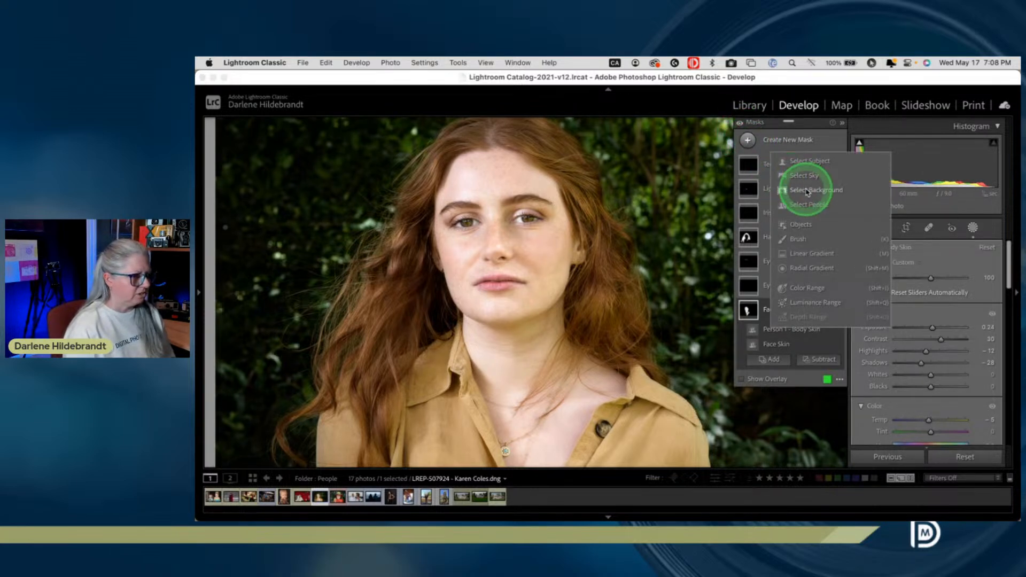
click(807, 190)
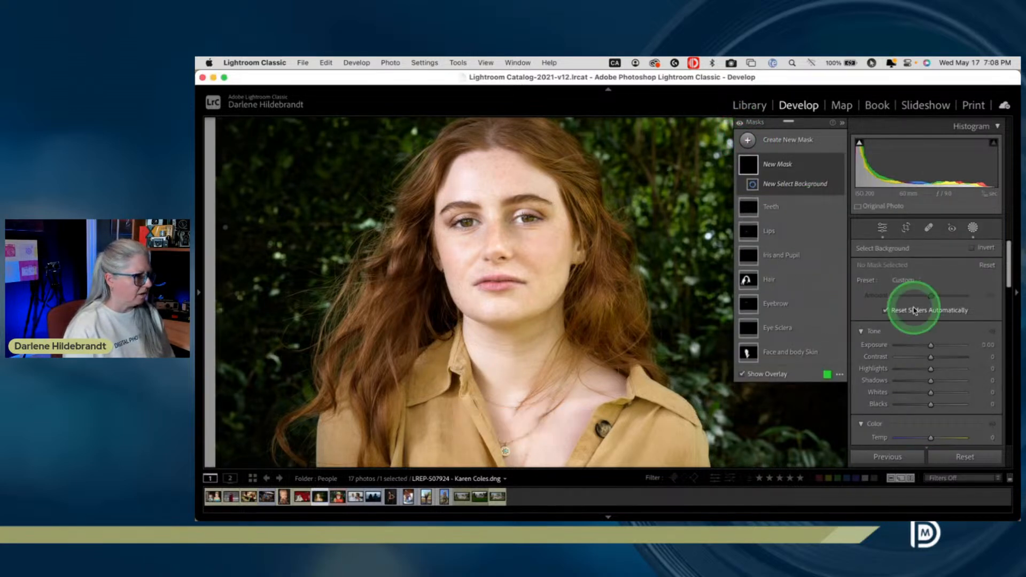
click(532, 290)
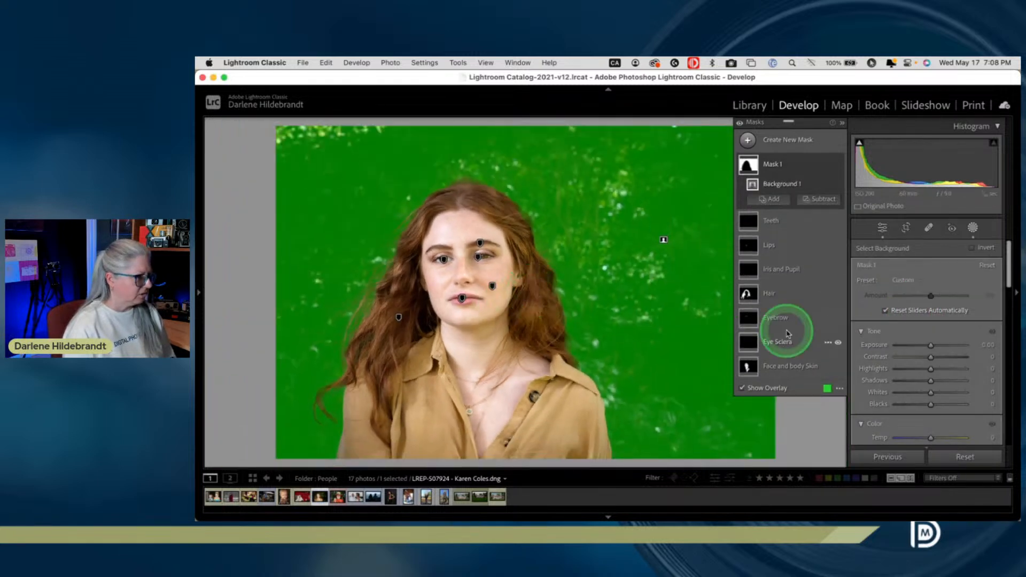
Set the background mask's exposure to -0.08, shadows to 61 and whites to 33
drag(930, 346, 928, 346)
drag(930, 380, 943, 381)
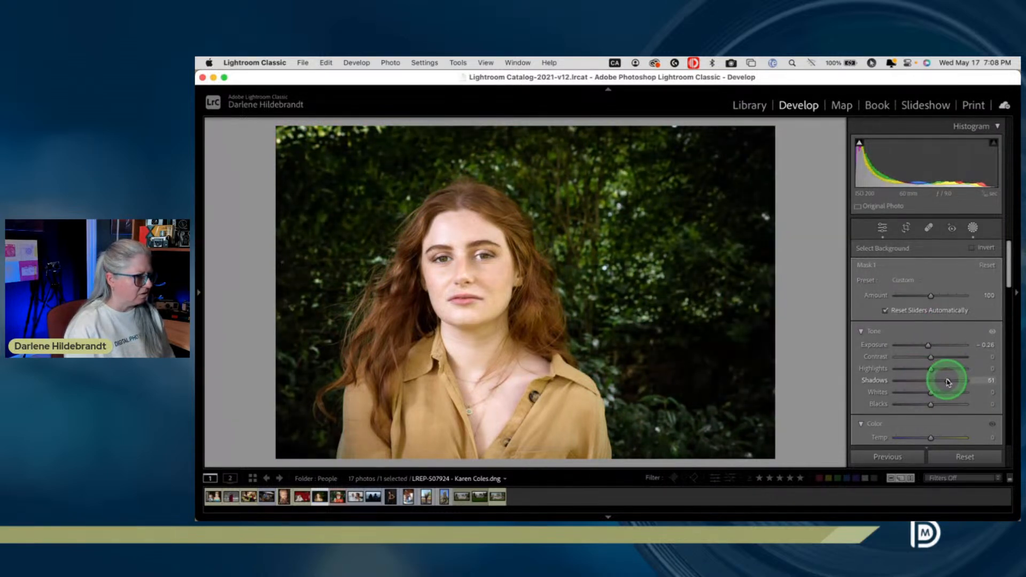
click(928, 346)
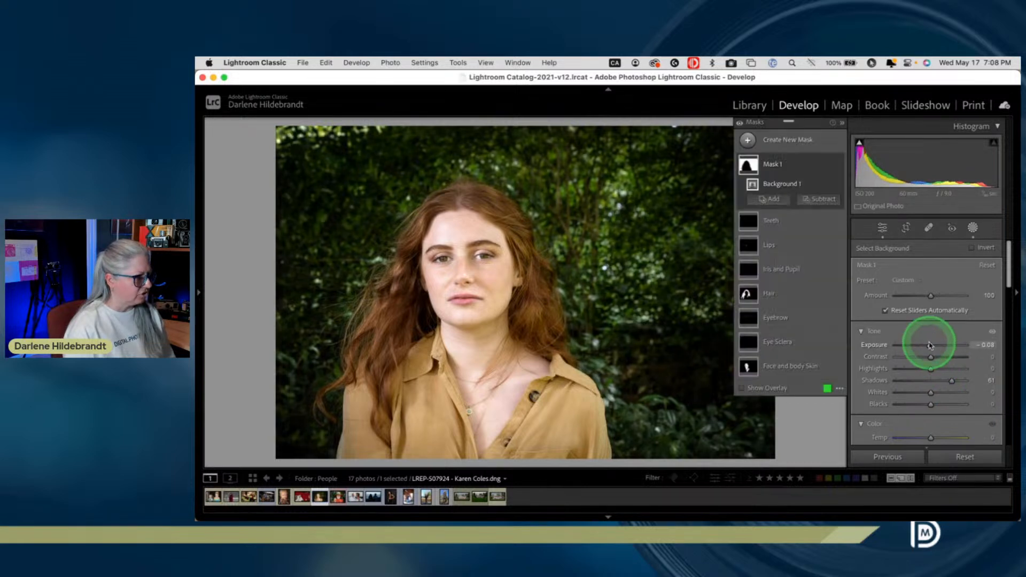
drag(931, 392, 943, 392)
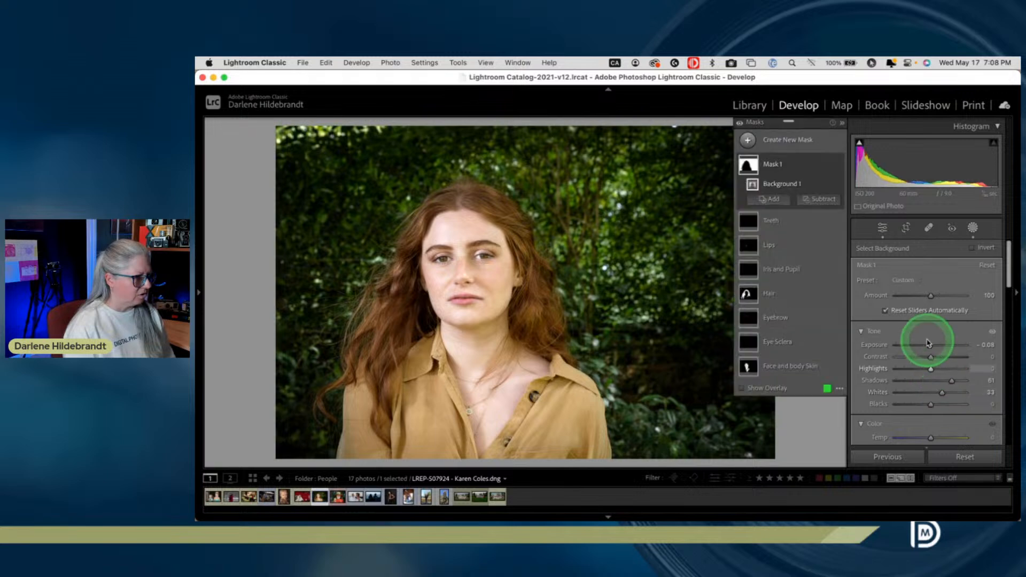
Soften the masked background with Texture -82, Sharpness -87 and Dehaze -35
scroll(932, 348, down, 5)
scroll(909, 364, down, 2)
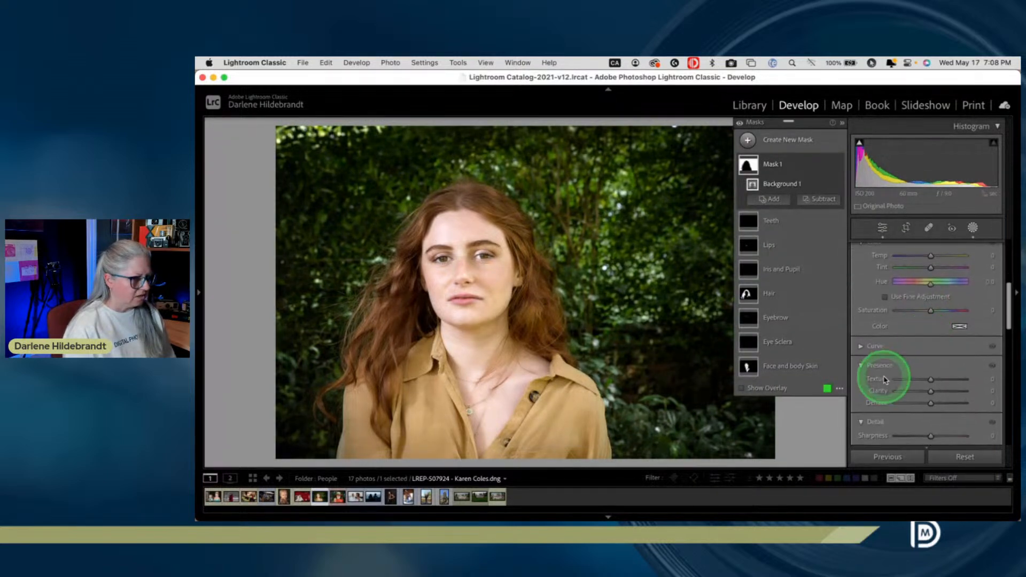
drag(930, 380, 919, 380)
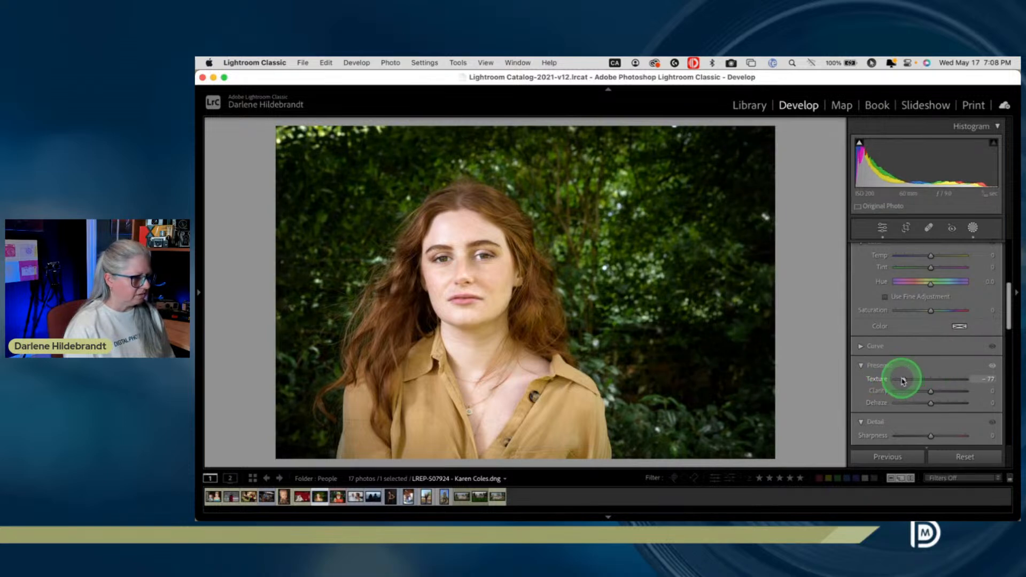
drag(930, 436, 907, 435)
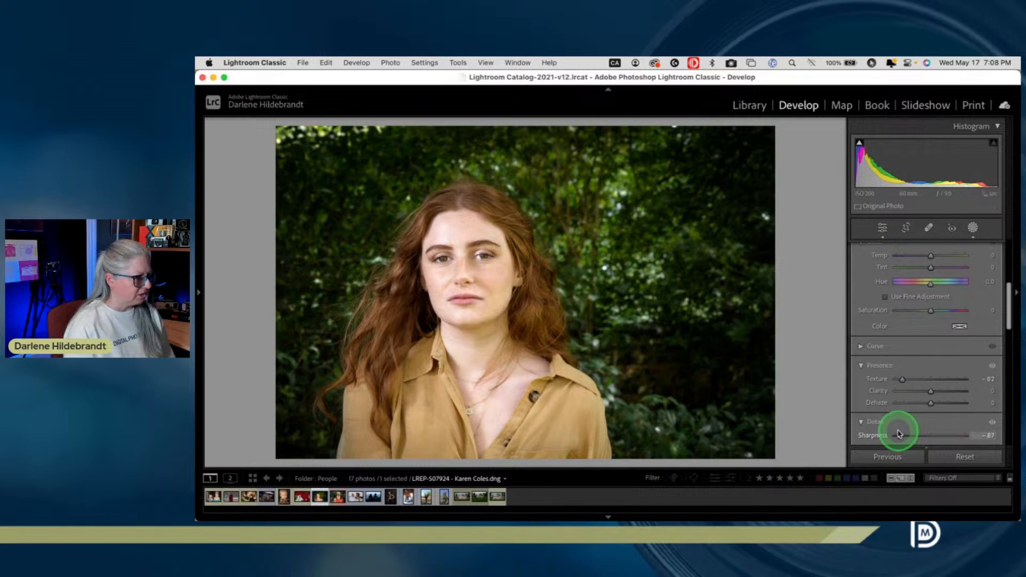
scroll(906, 406, down, 2)
mouse_move(903, 410)
mouse_down()
mouse_move(880, 401)
mouse_move(930, 399)
mouse_move(919, 409)
mouse_up()
Rebalance the background mask's tones to exposure -0.24, shadows 19, whites 37 and blacks -8
scroll(903, 410, up, 3)
scroll(916, 357, up, 5)
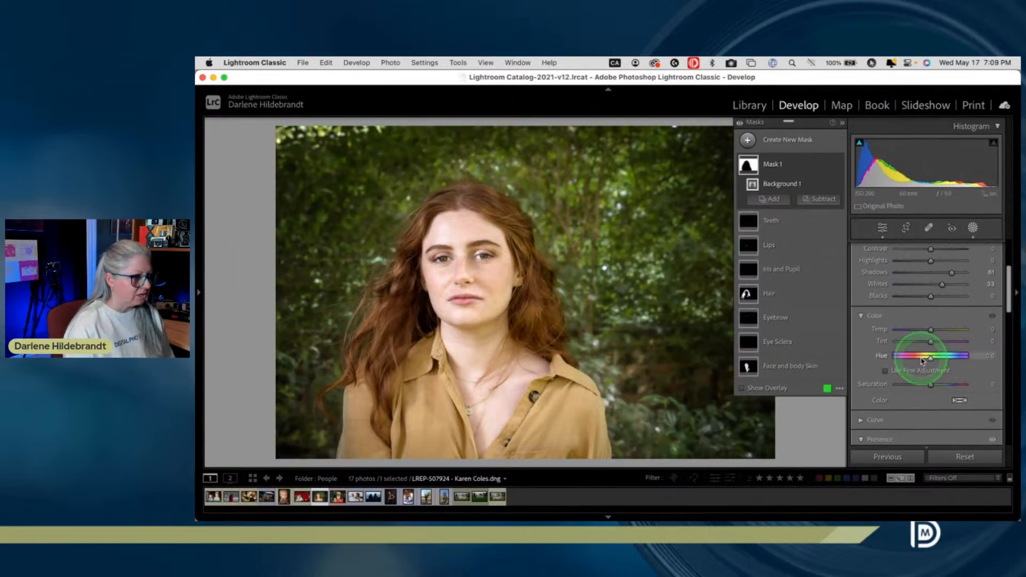
double_click(951, 346)
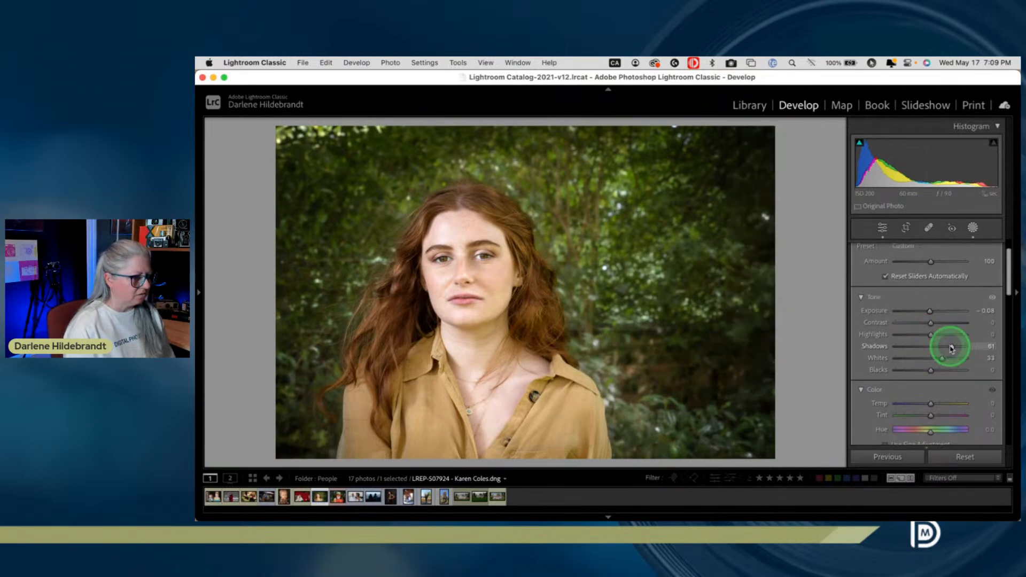
drag(922, 348, 923, 370)
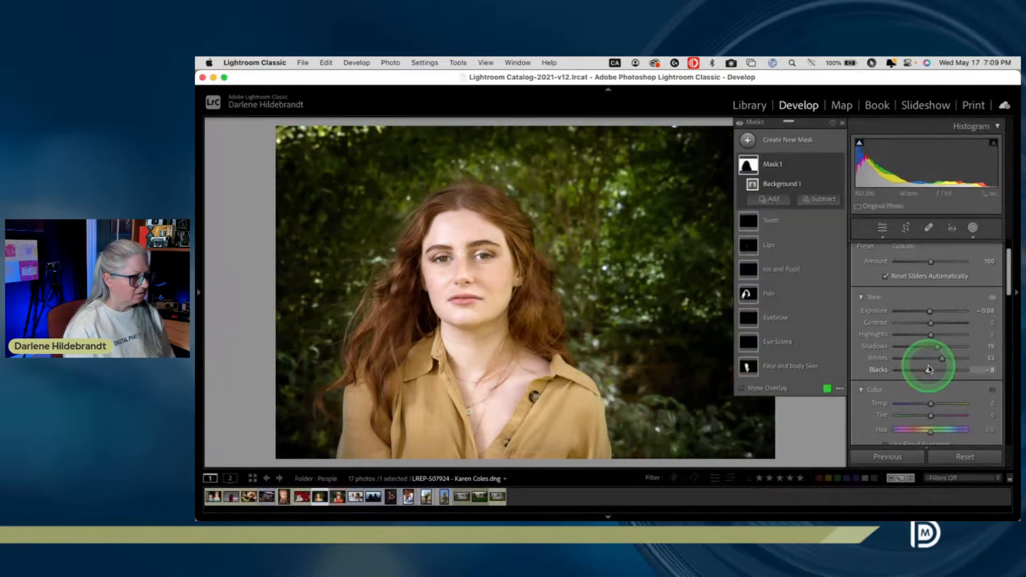
drag(938, 358, 942, 358)
click(930, 312)
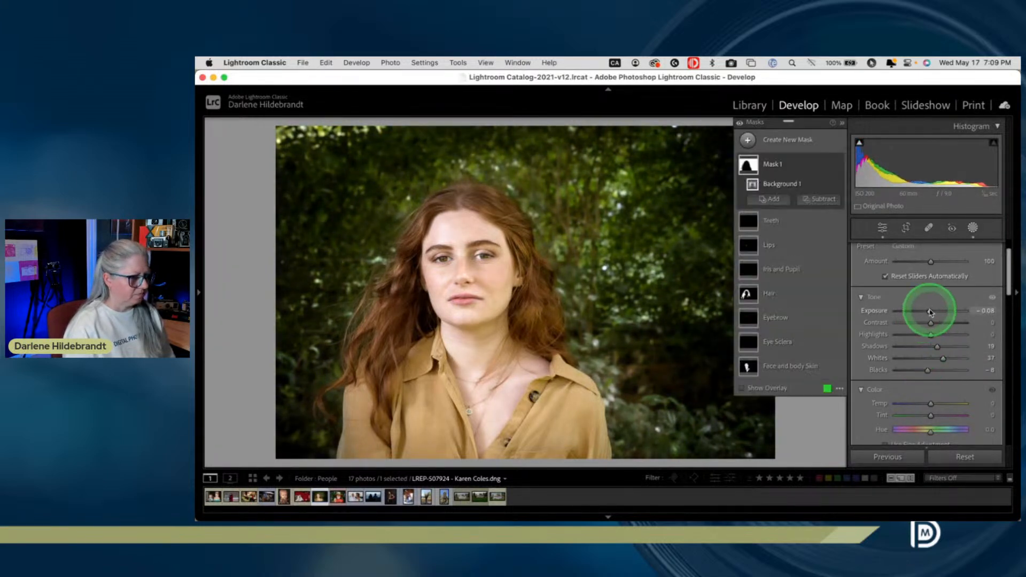
drag(931, 312, 930, 311)
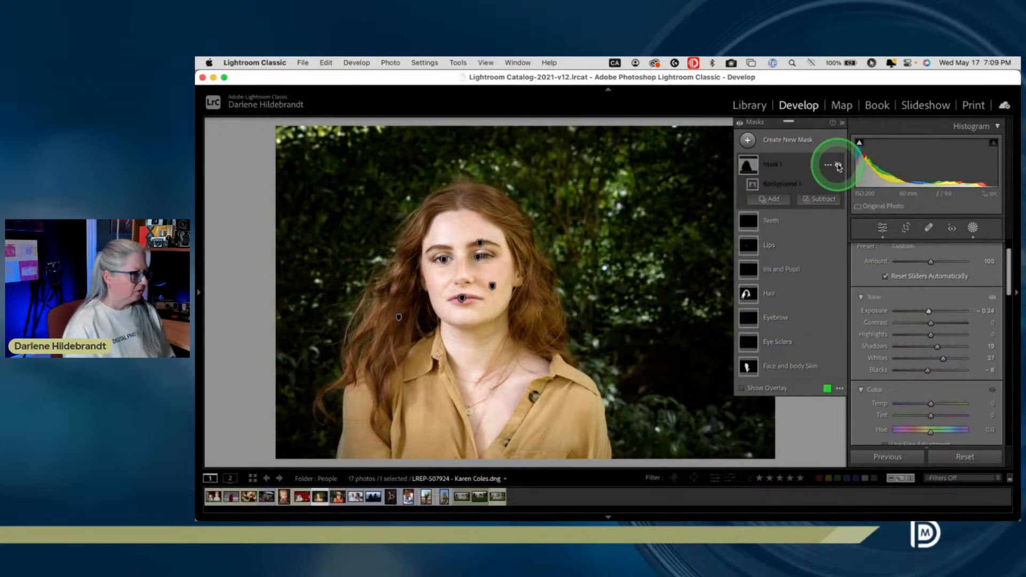
Compare the photo with the background mask hidden and shown
click(838, 165)
click(838, 166)
click(838, 165)
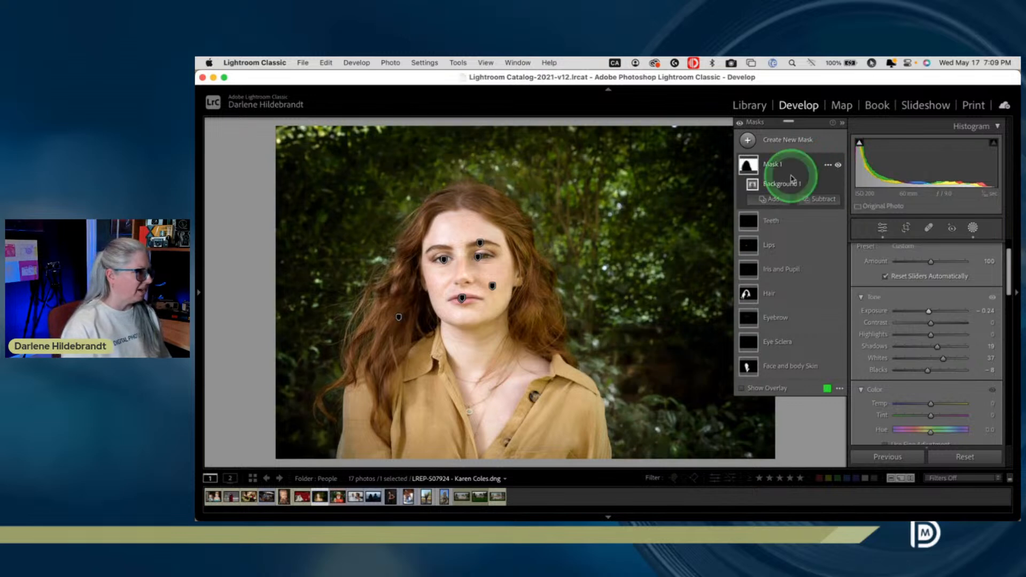
Weaken the background mask's negative Dehaze and set its exposure to -0.40, shadows to 53 and blacks to 0
scroll(898, 305, down, 5)
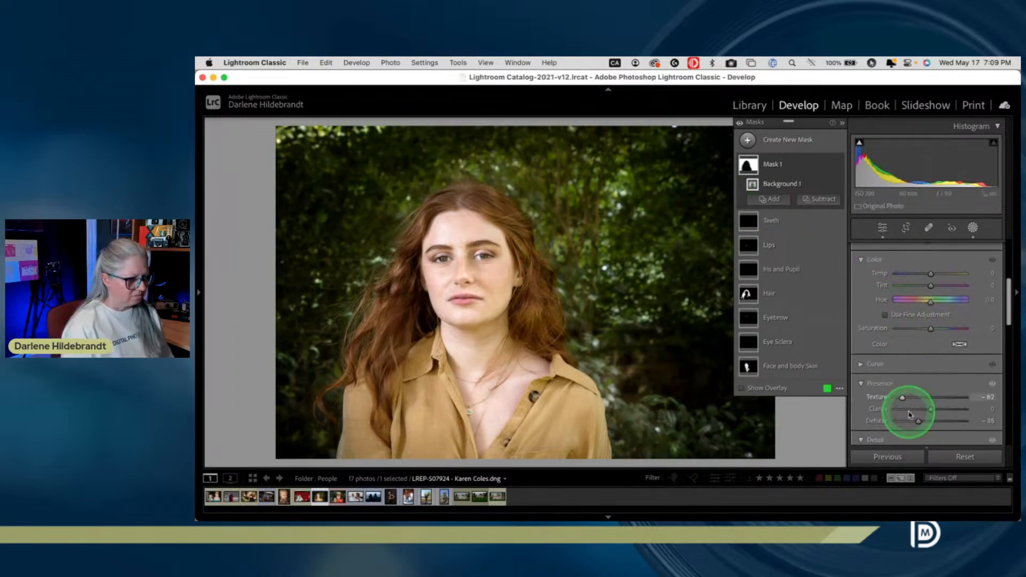
drag(917, 423, 925, 421)
scroll(919, 369, up, 4)
drag(931, 328, 944, 329)
drag(923, 293, 929, 294)
drag(944, 329, 943, 341)
double_click(927, 353)
drag(933, 294, 931, 294)
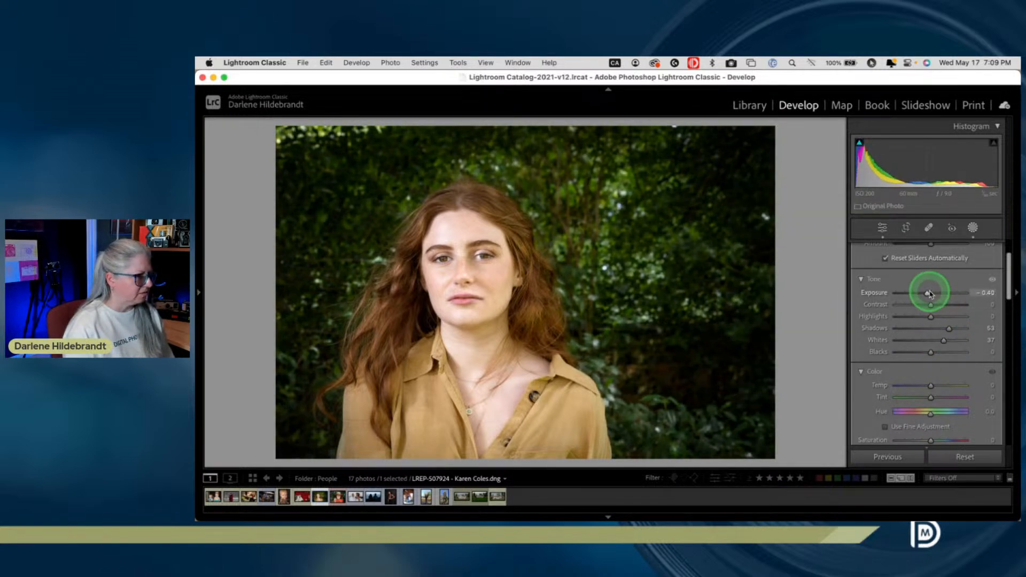
drag(929, 293, 927, 293)
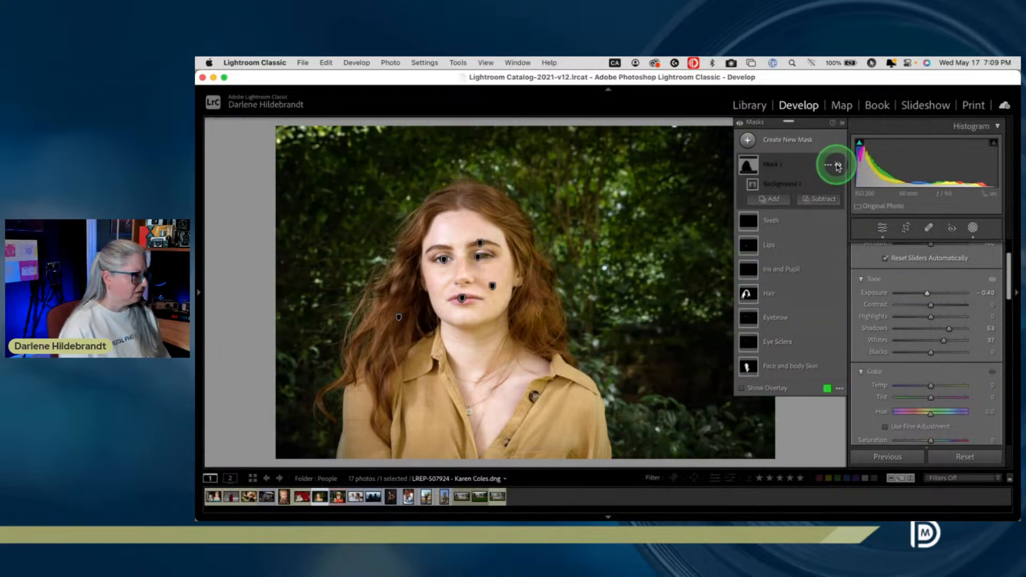
Check the background mask's effect, then set its exposure to -0.60, highlights to 43, shadows to 61 and blacks to -1
click(837, 166)
drag(928, 294, 931, 352)
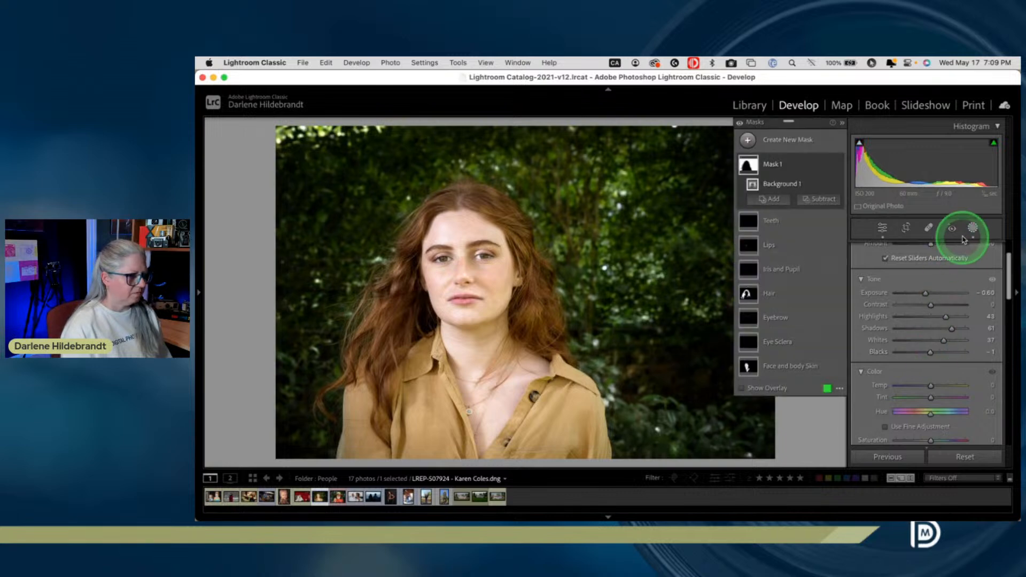
Leave masking and compare the edited portrait with its Before version
click(973, 228)
key(backslash)
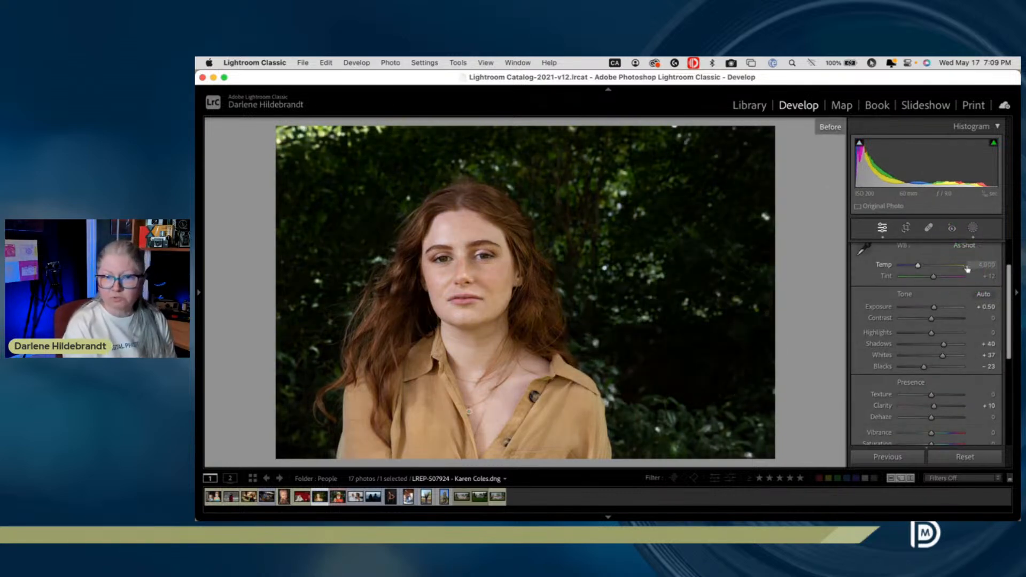
key(backslash)
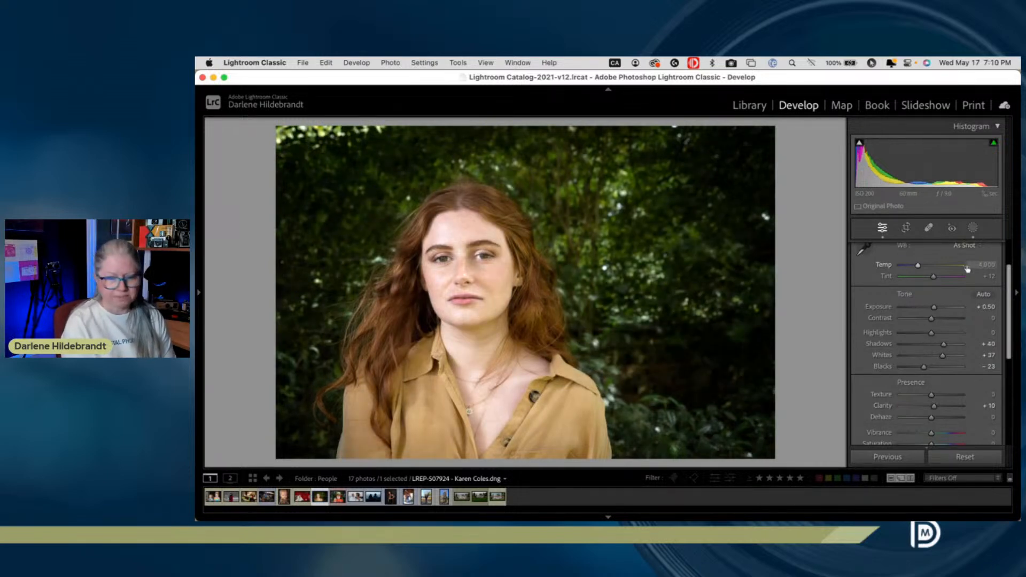
key(r)
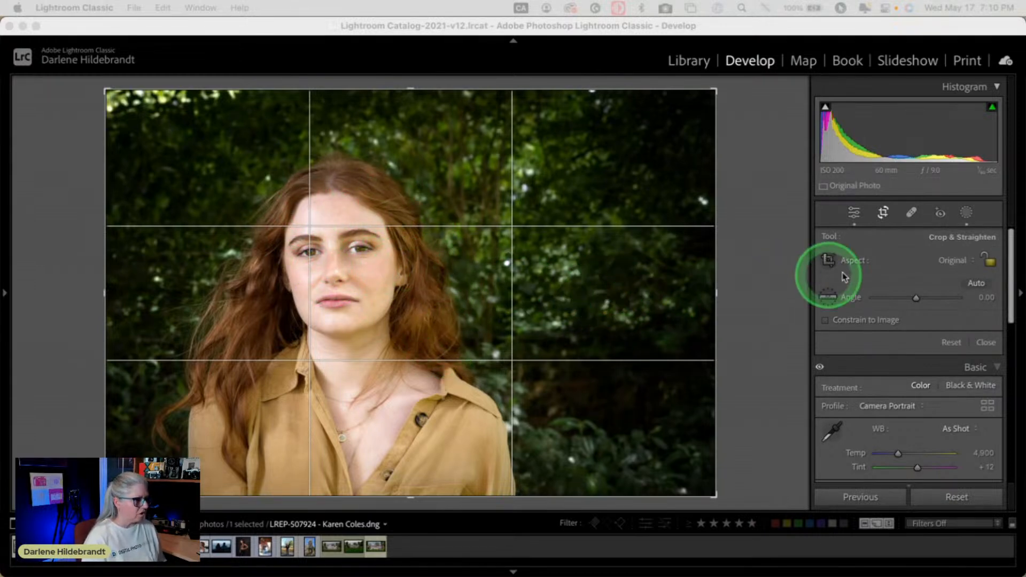
click(754, 255)
key(Return)
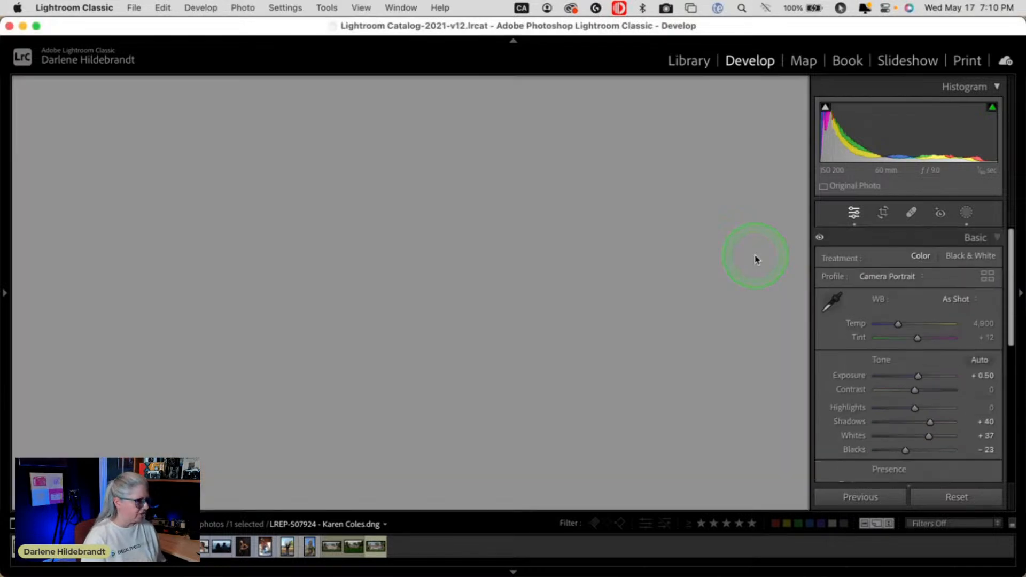
Paint out the bright leaves in the photo's upper-left corner with Content-Aware Remove at brush size 79
click(907, 219)
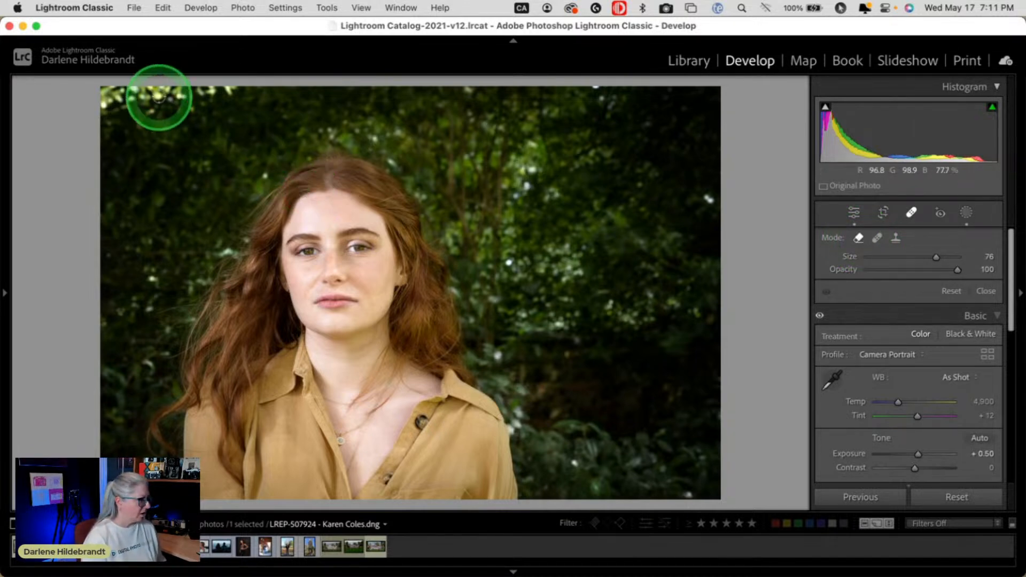
scroll(202, 96, up, 3)
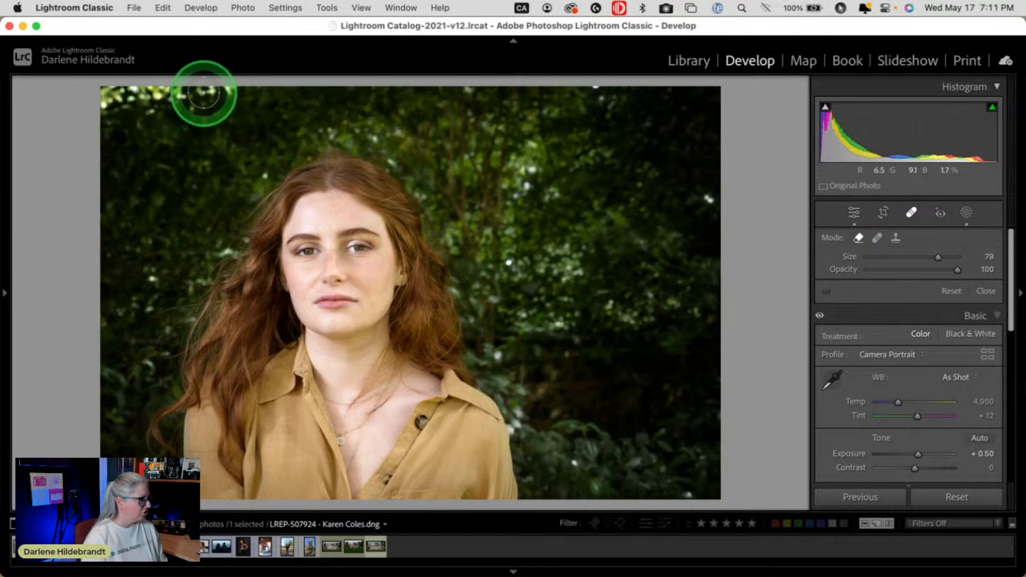
drag(227, 90, 106, 105)
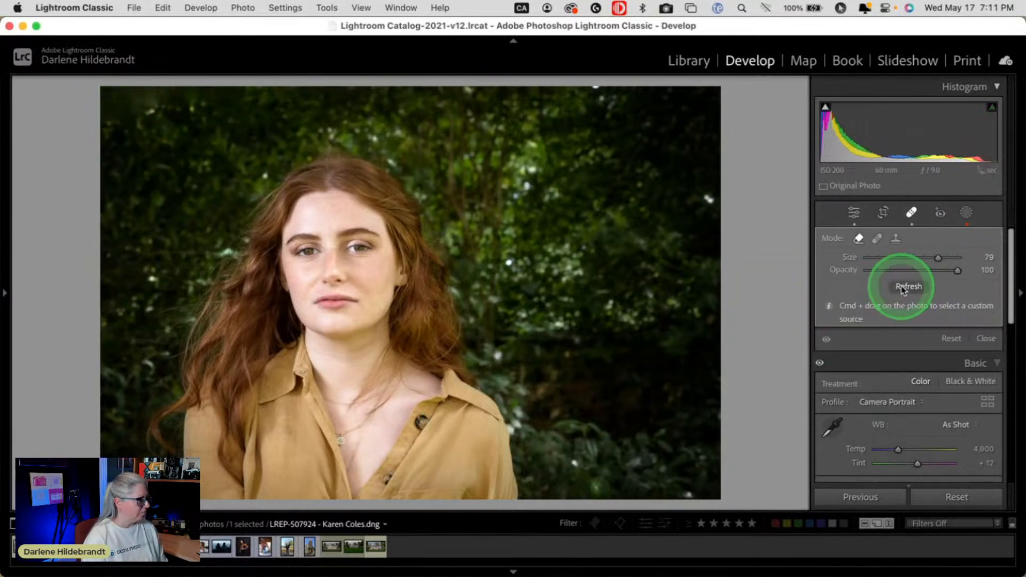
Regenerate the fill for the removed leaves several times and examine the repaired upper-left background up close
click(908, 287)
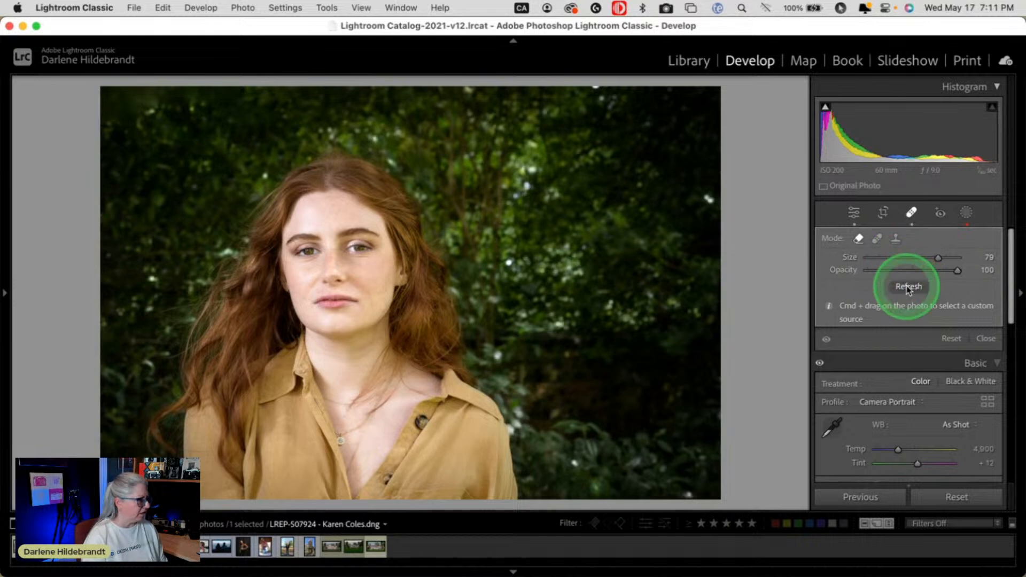
click(907, 289)
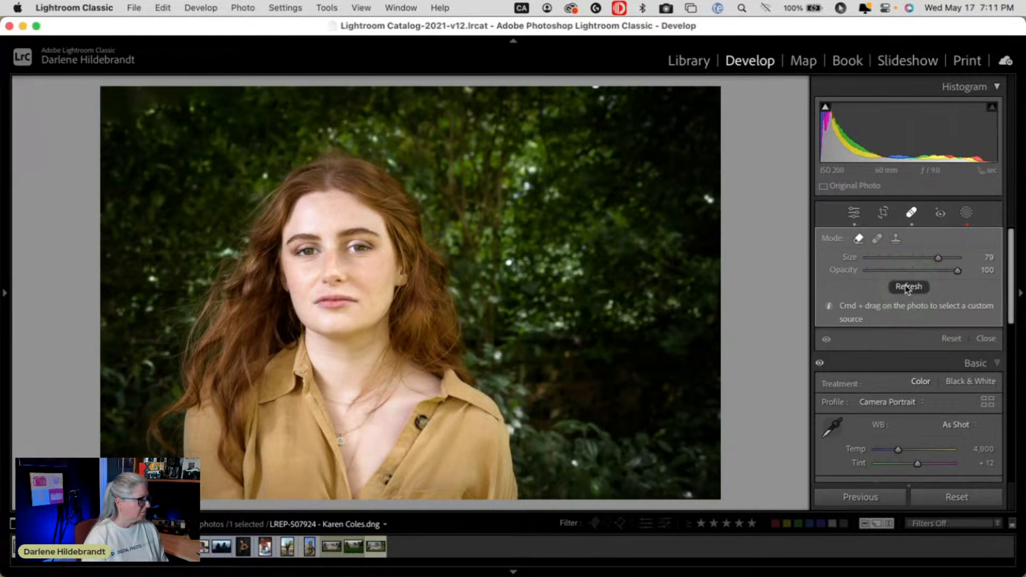
click(907, 289)
key(super+equal)
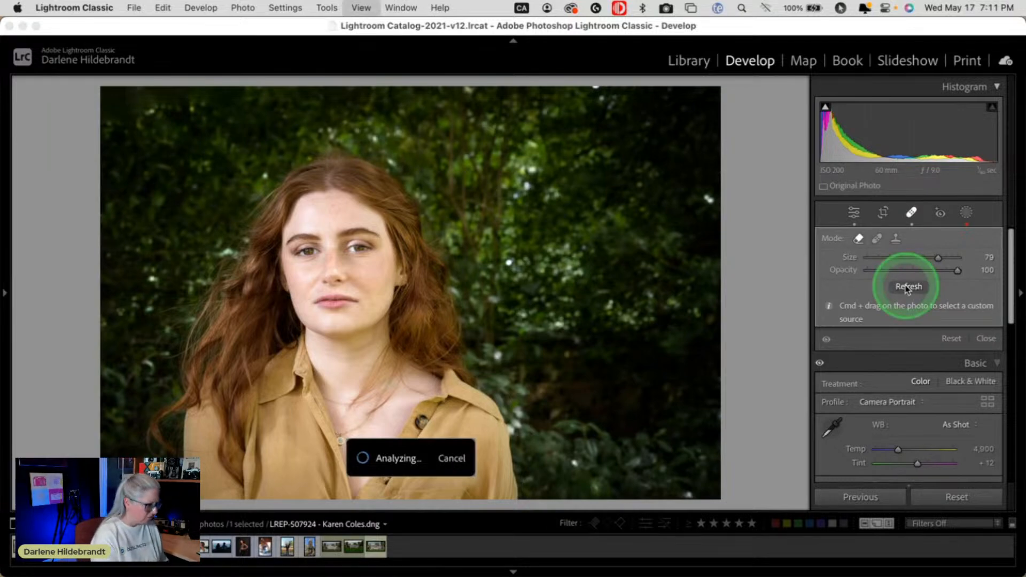
scroll(470, 203, up, 2)
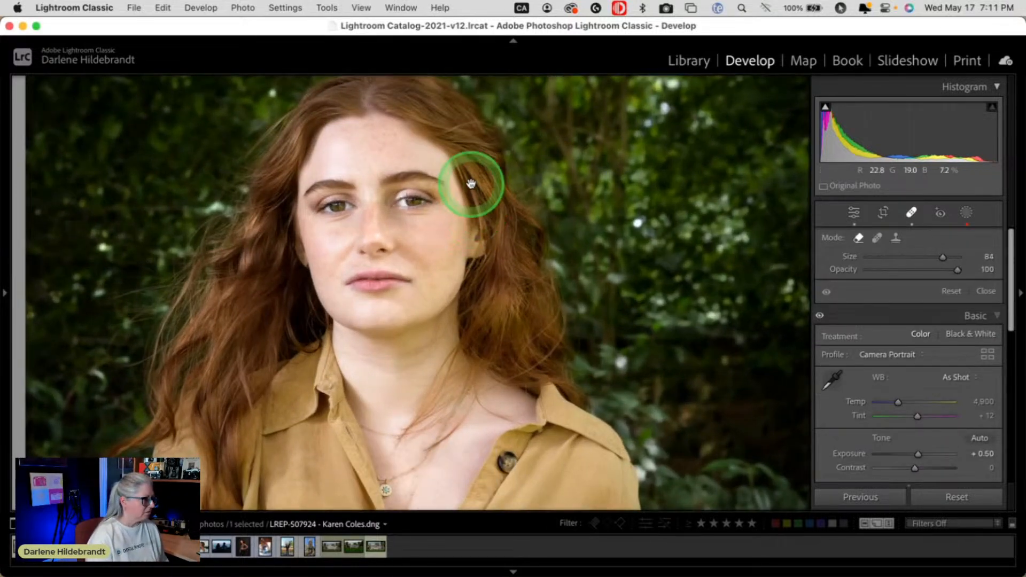
drag(469, 183, 504, 355)
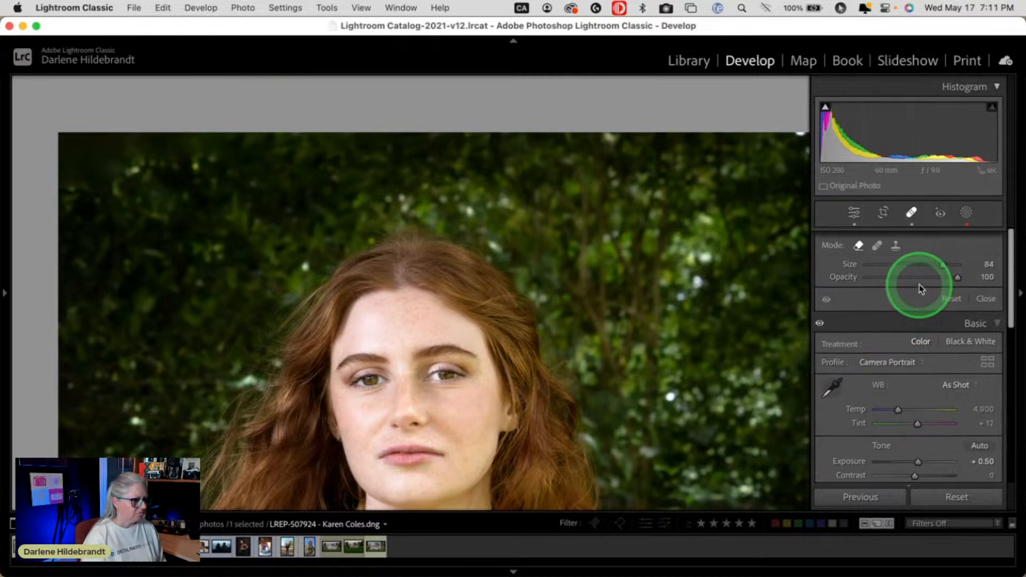
Refresh the fill in the photo's upper-left corner, change it to Heal at opacity 100, and reposition its source area
click(144, 147)
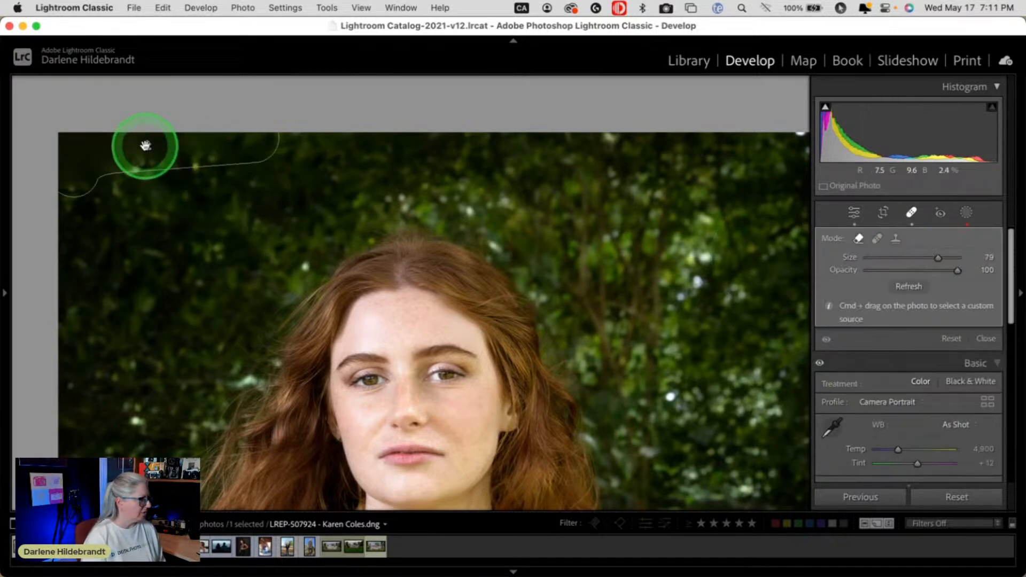
click(908, 287)
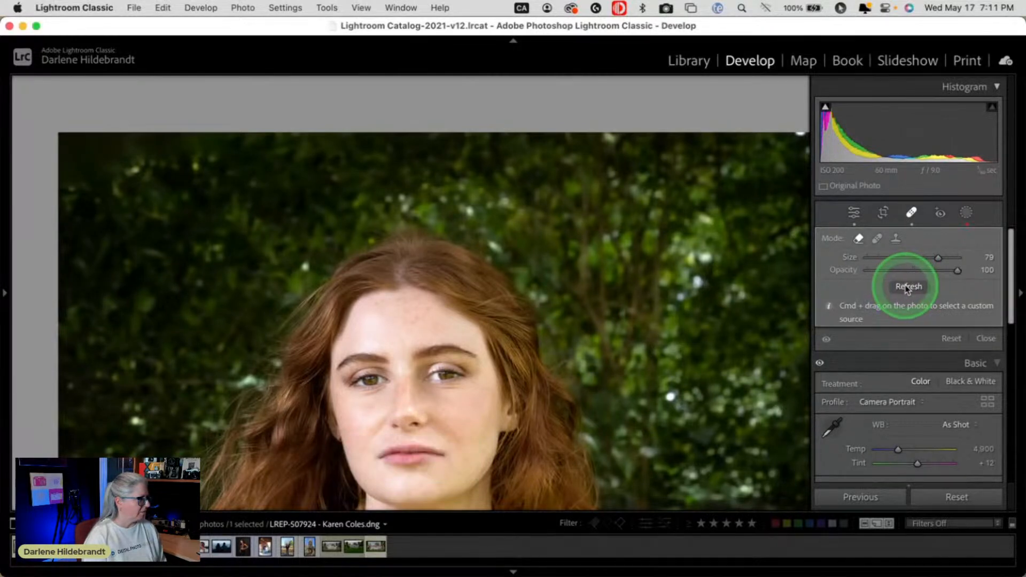
click(877, 239)
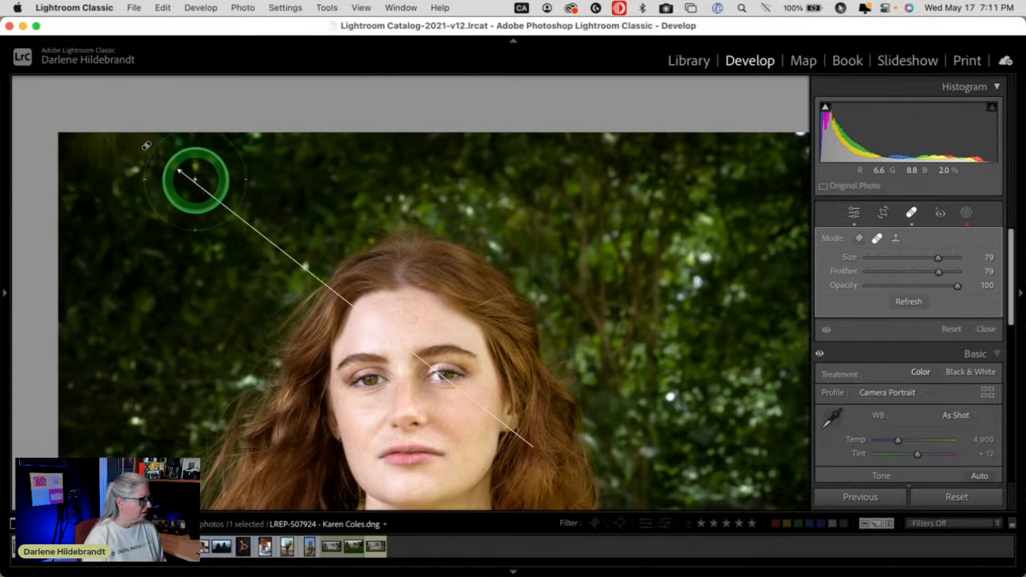
mouse_move(527, 425)
mouse_down()
mouse_move(531, 442)
mouse_move(199, 265)
mouse_move(165, 231)
mouse_move(196, 226)
mouse_up()
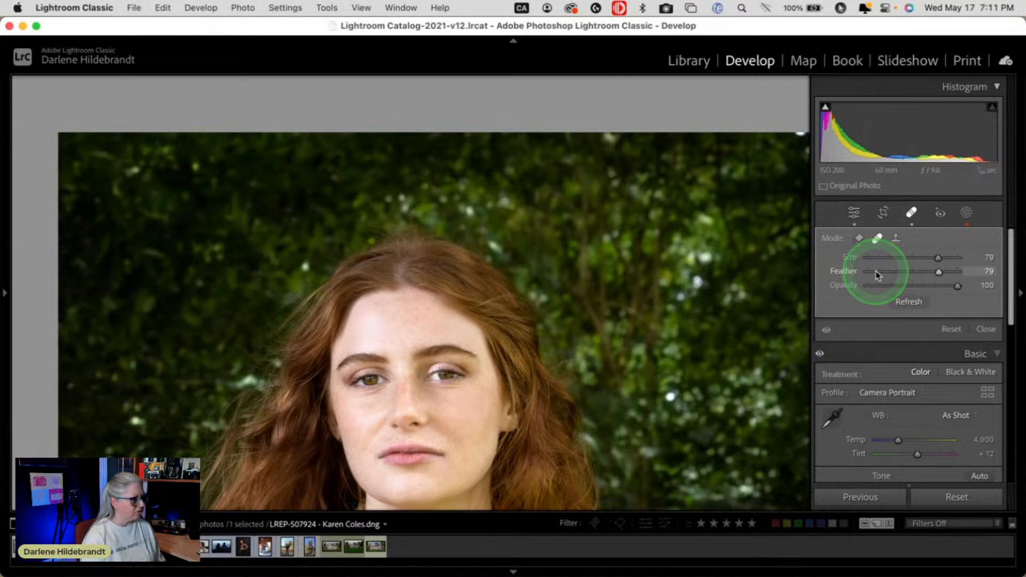
mouse_move(957, 285)
mouse_down()
mouse_move(941, 287)
mouse_move(976, 284)
mouse_up()
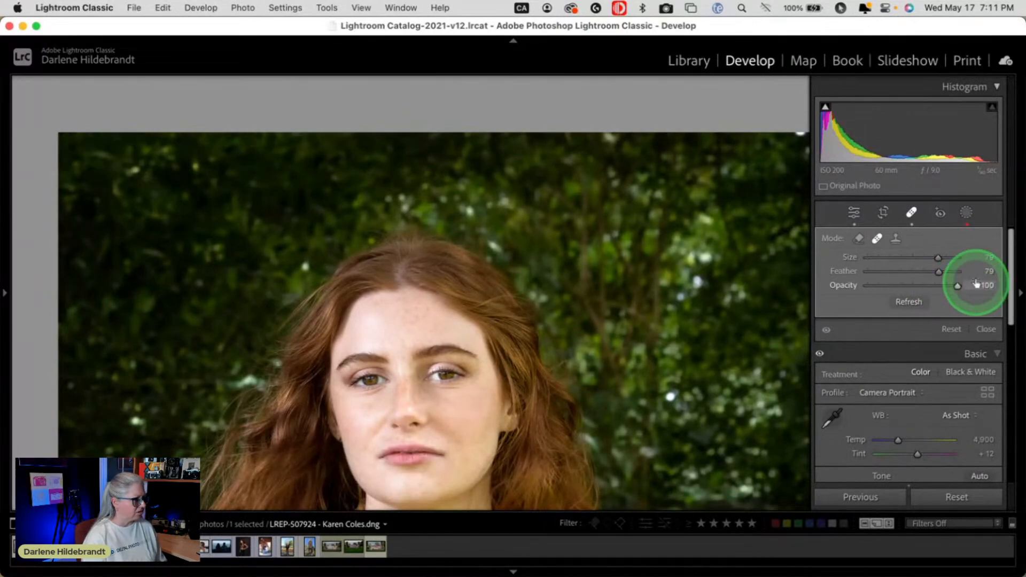
key(q)
click(619, 290)
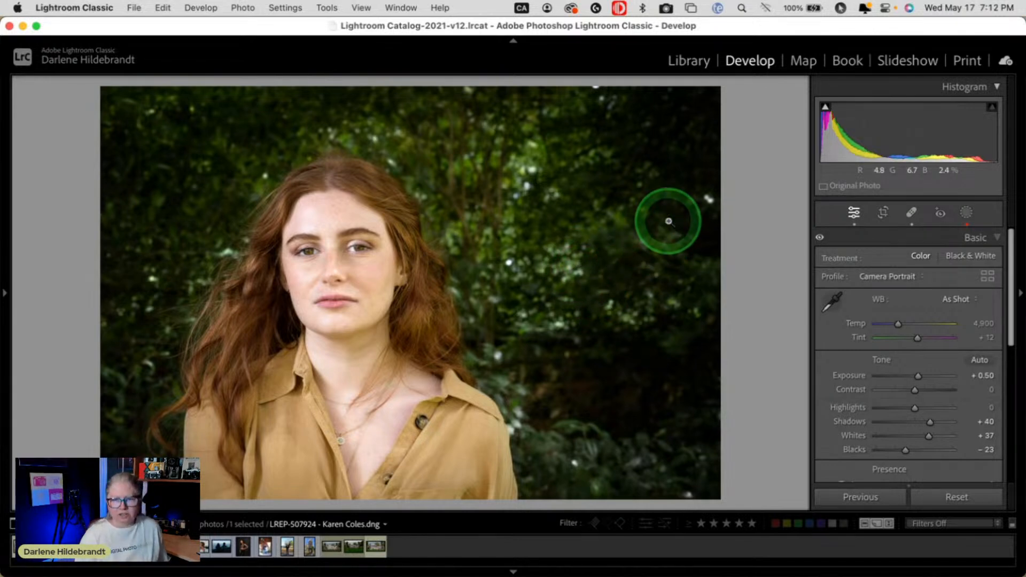
Remove bright spots at the background's right and upper edges, beside the hair and in the lower foliage with Content-Aware Remove at size 77
key(q)
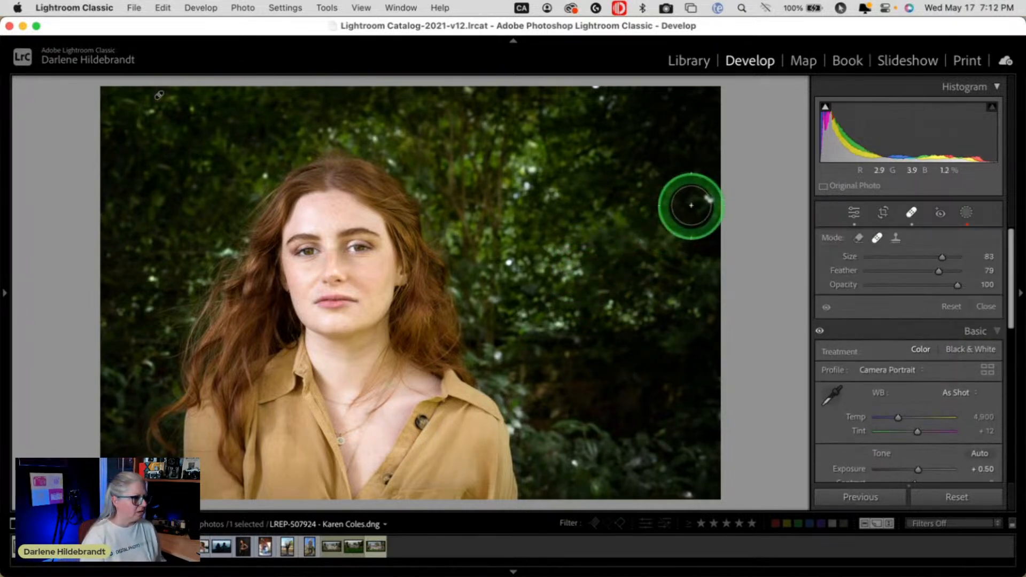
click(858, 238)
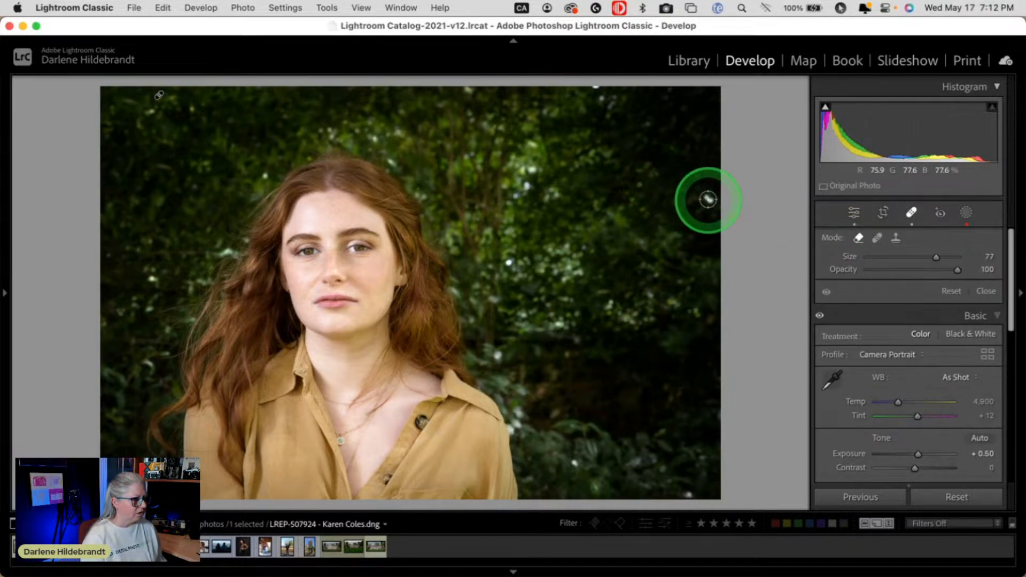
click(511, 218)
click(582, 94)
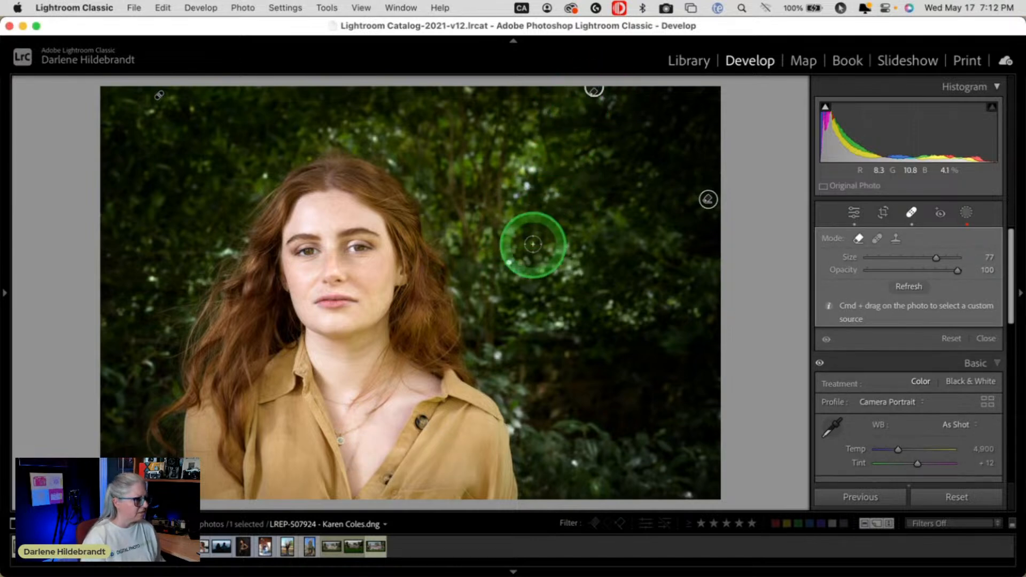
click(524, 195)
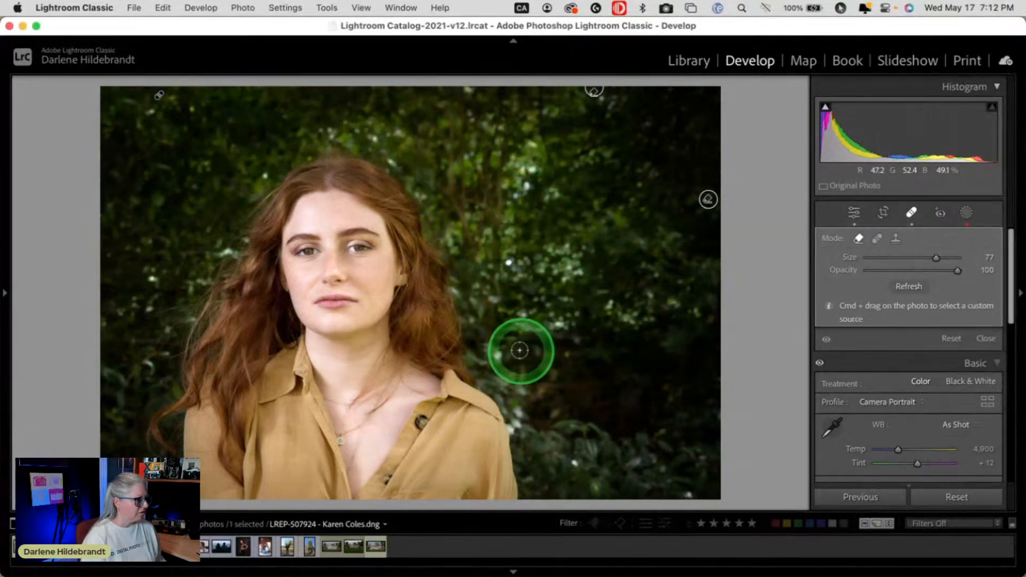
click(496, 353)
click(688, 491)
click(573, 462)
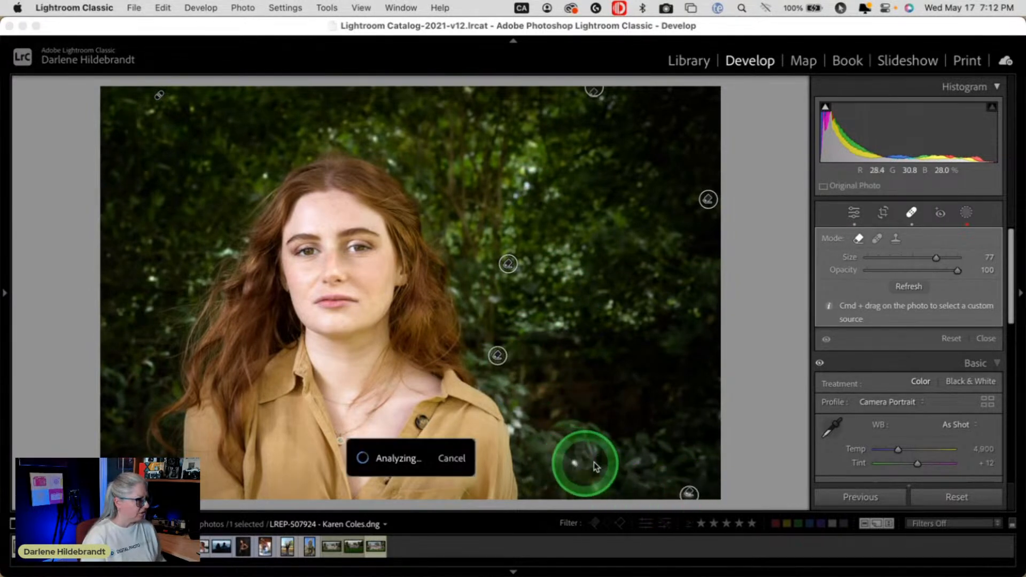
click(152, 278)
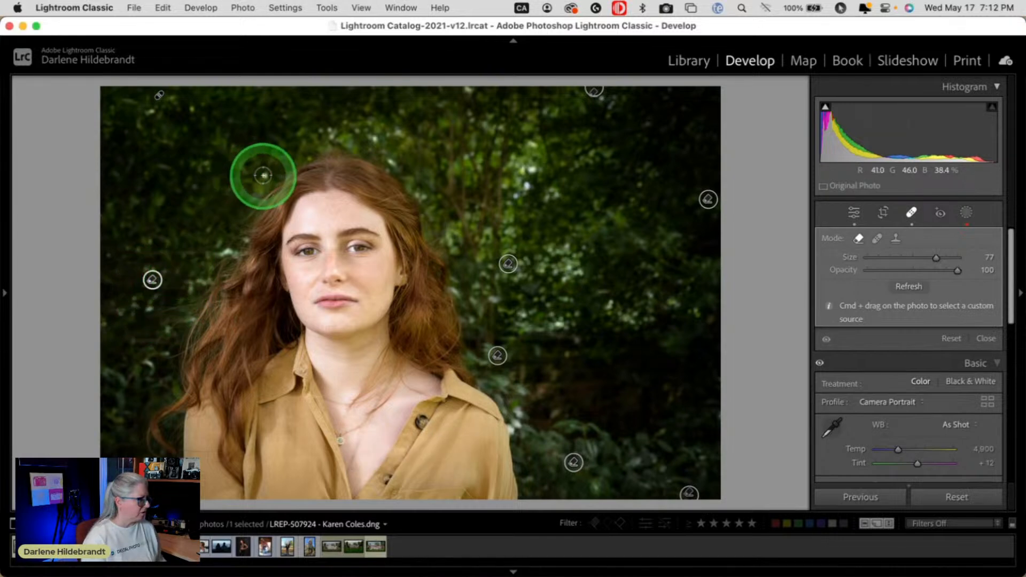
click(266, 175)
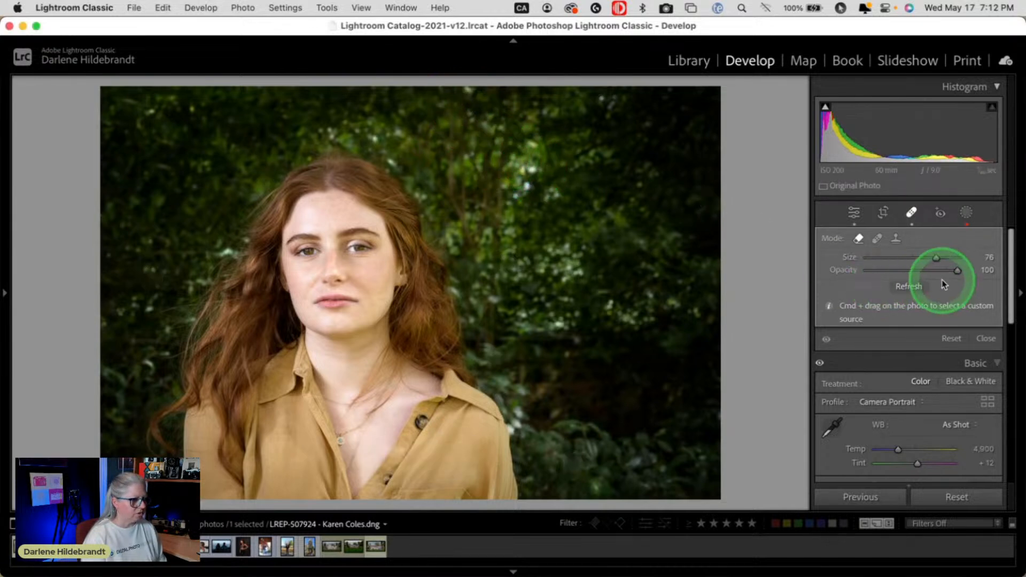
Set the Remove opacity to 85 and clear more bright spots above the head, by the shoulder and in the surrounding foliage at size 76
click(943, 270)
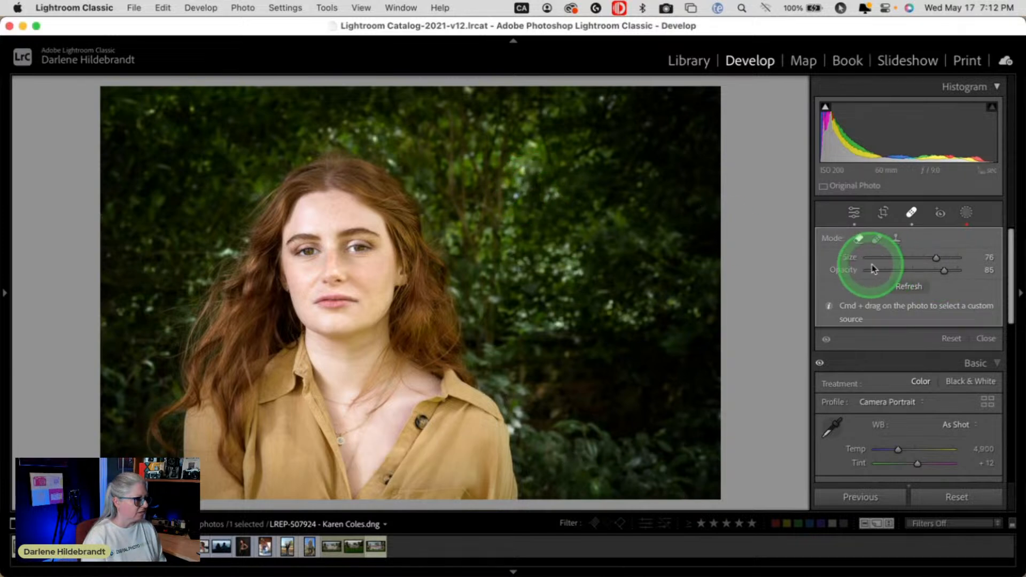
click(374, 139)
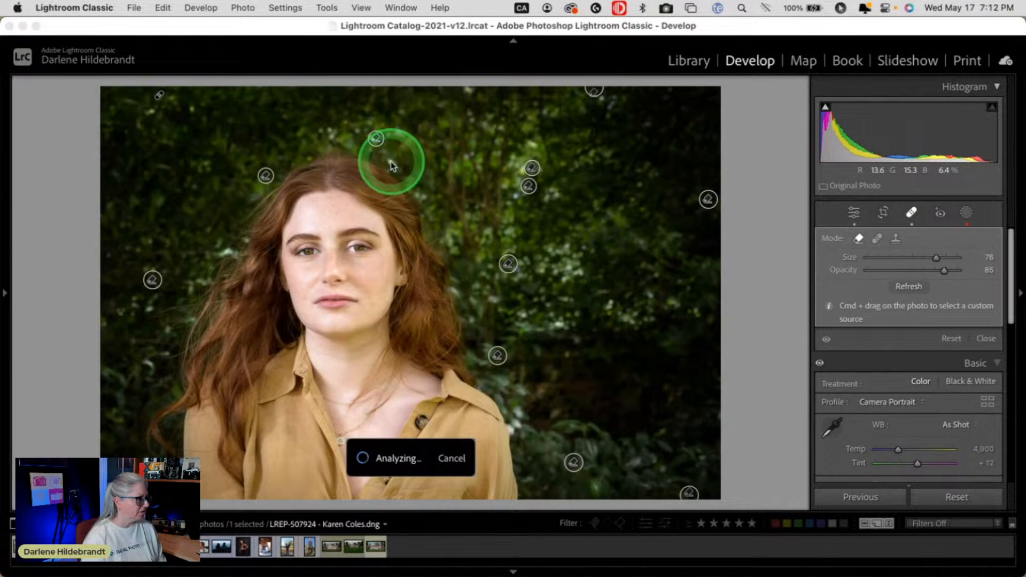
click(391, 162)
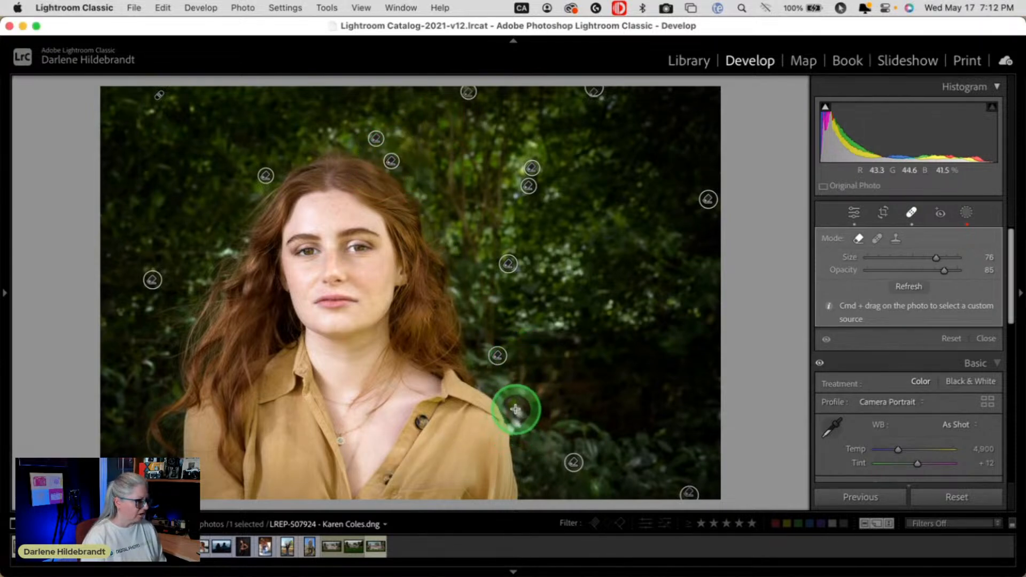
click(515, 409)
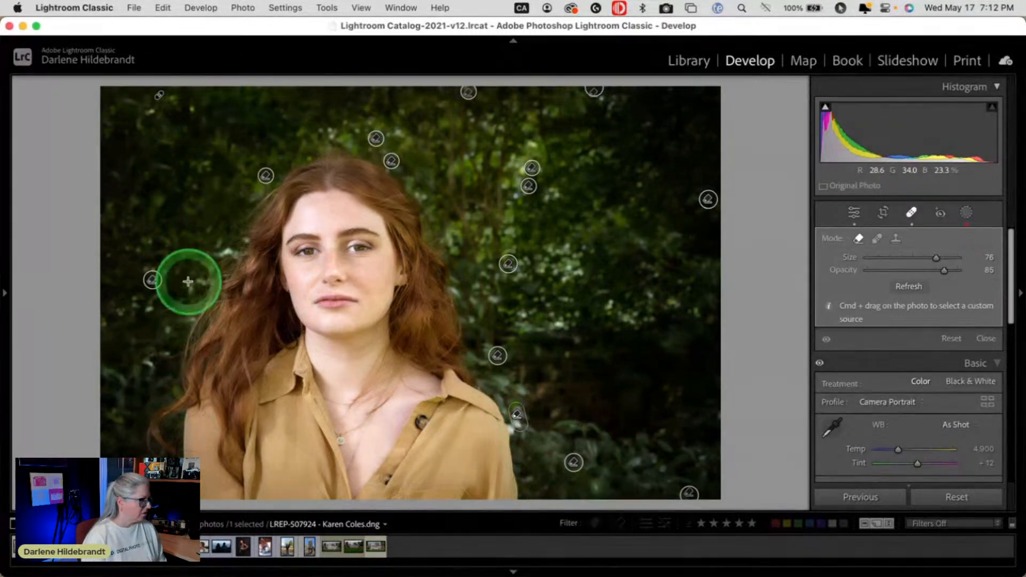
click(224, 251)
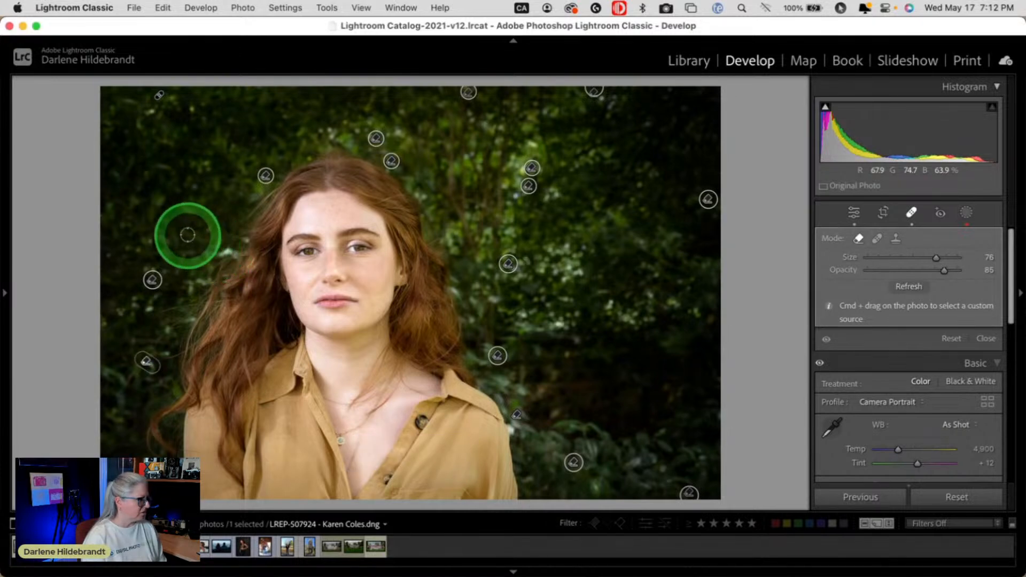
click(151, 114)
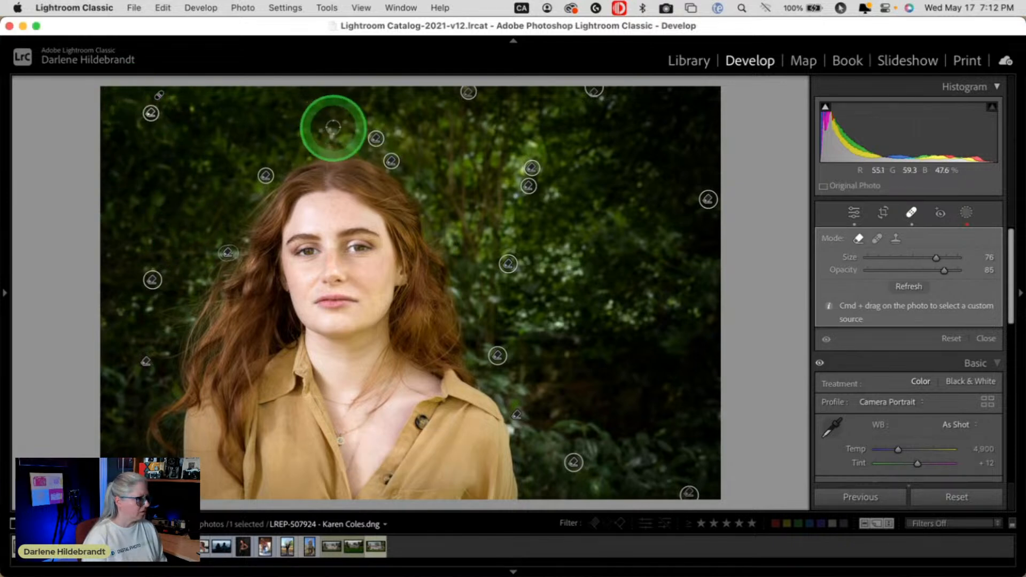
click(534, 145)
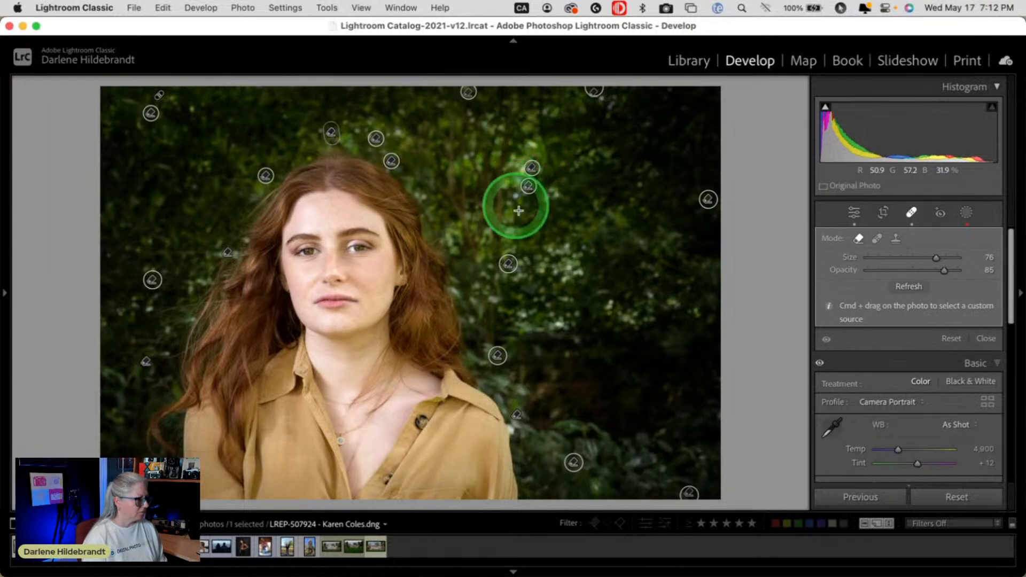
click(552, 322)
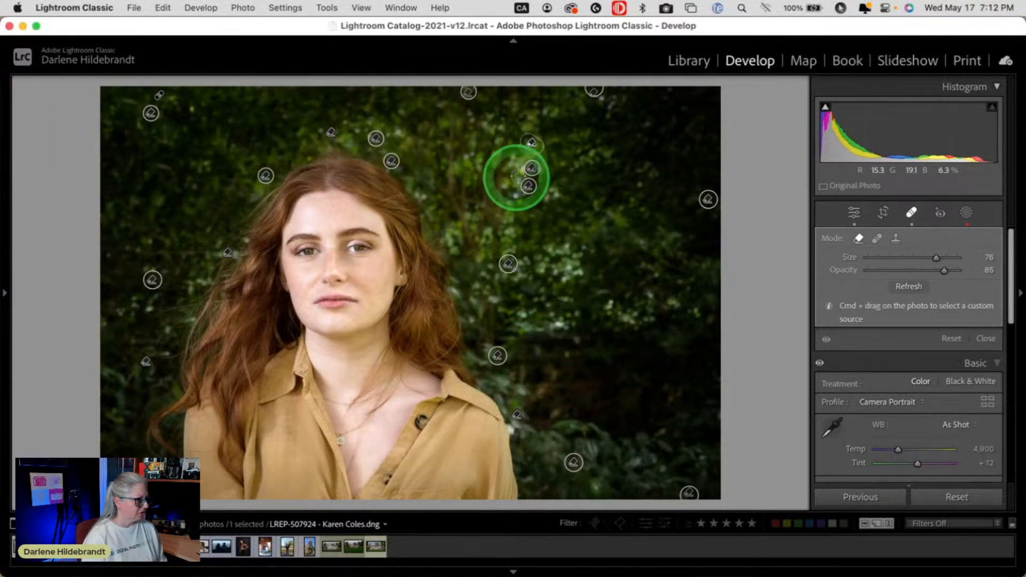
click(522, 211)
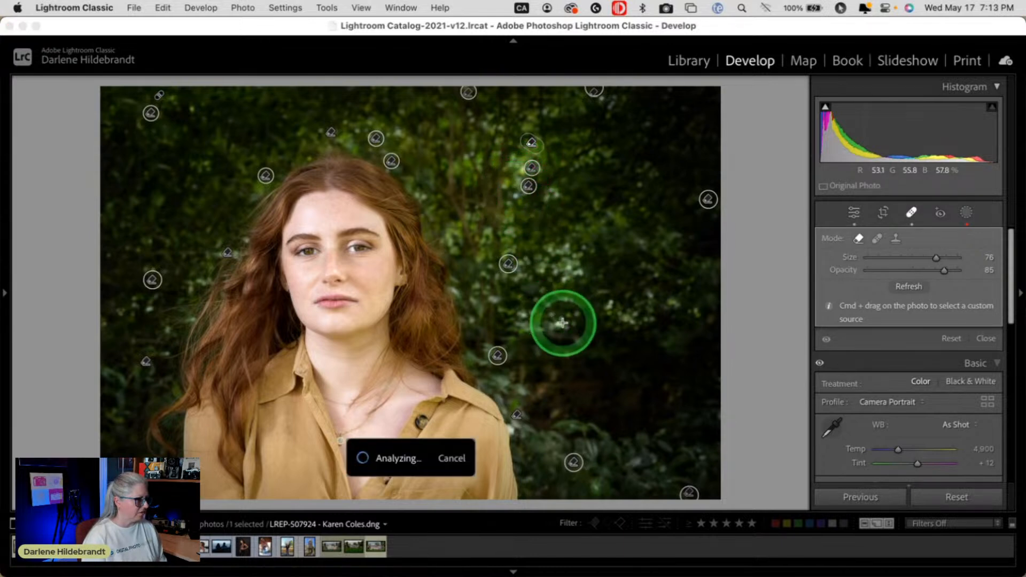
click(561, 325)
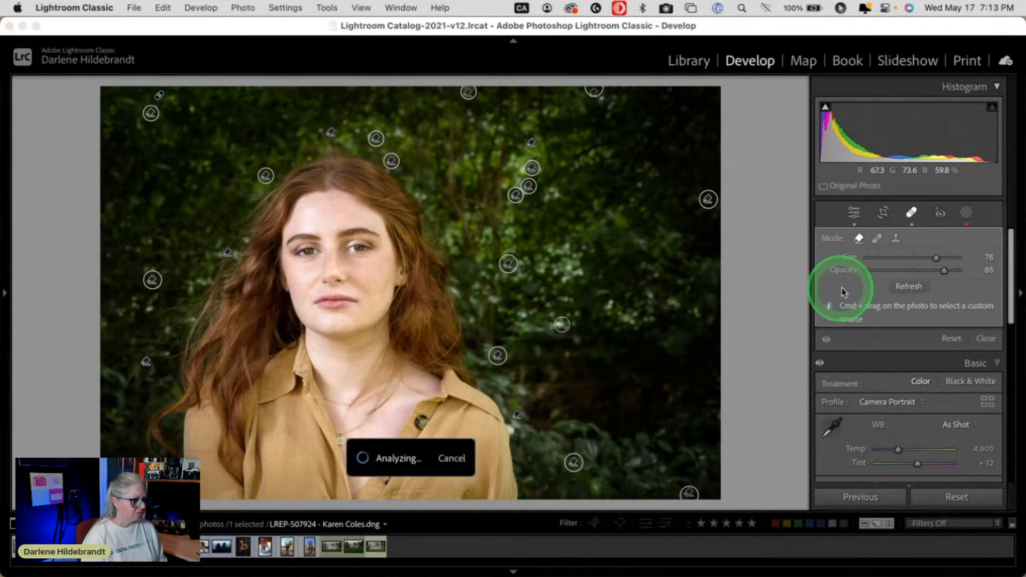
Compare the portrait with and without the spot removals, and leave the removal tool
click(827, 340)
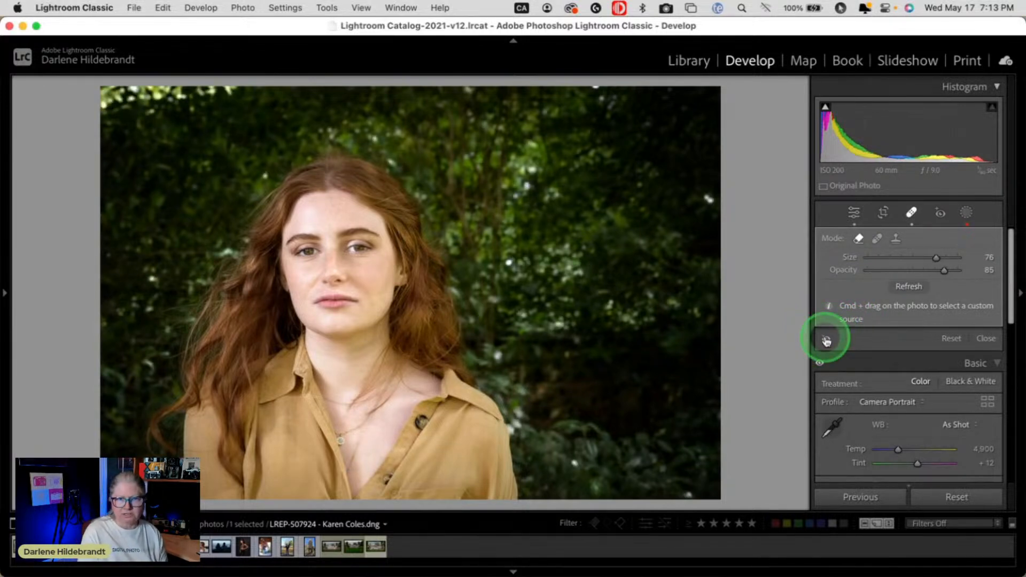
click(826, 340)
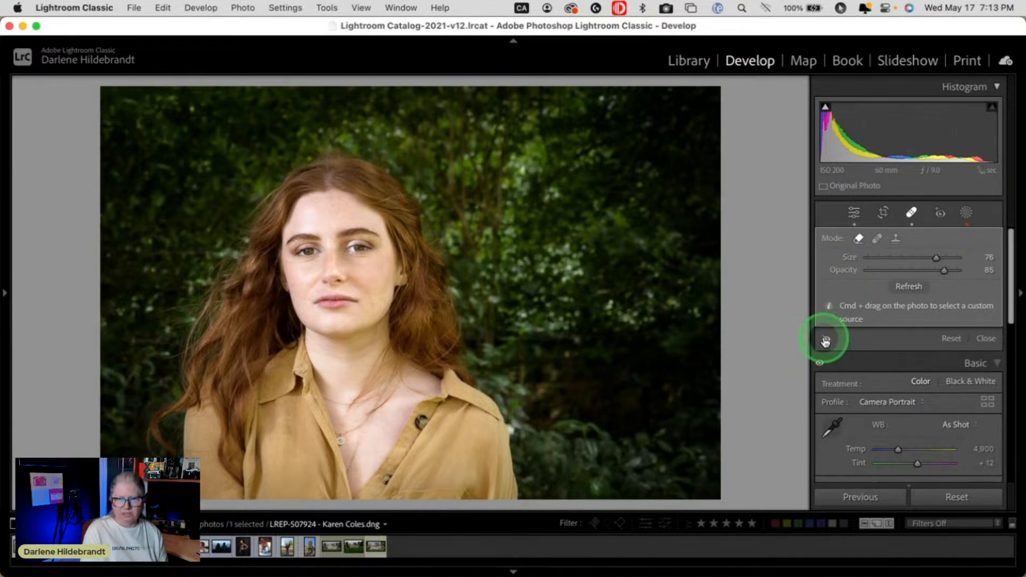
click(825, 341)
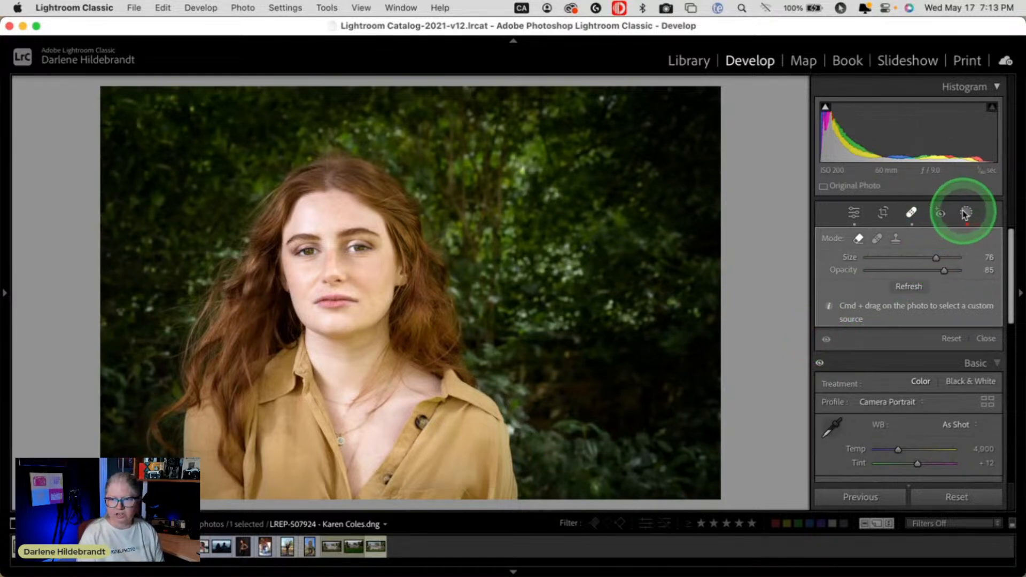
click(911, 212)
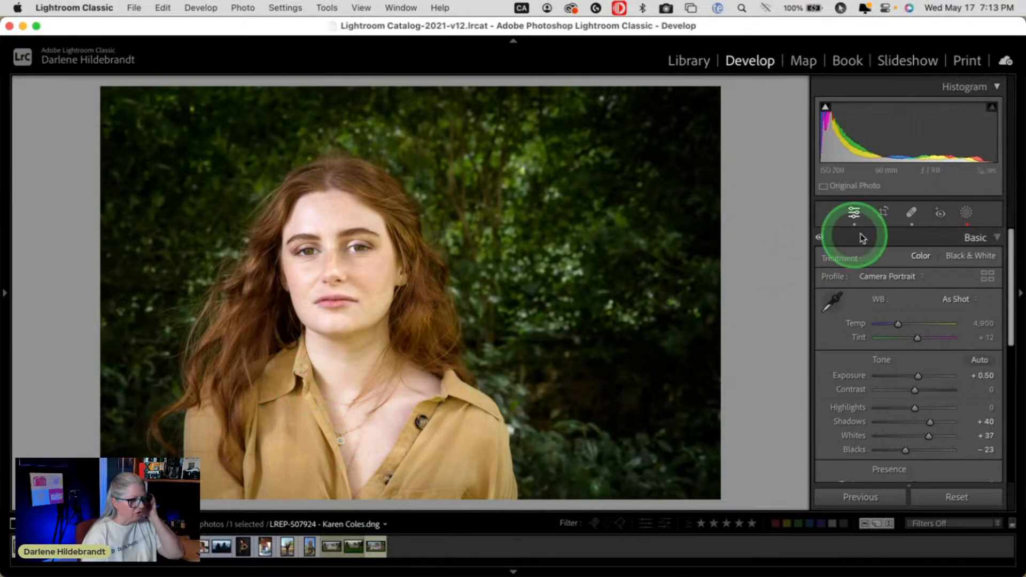
Add a slightly tilted linear gradient mask rising from the photo's lower edge to the neck, and set its exposure to -1.05
click(966, 213)
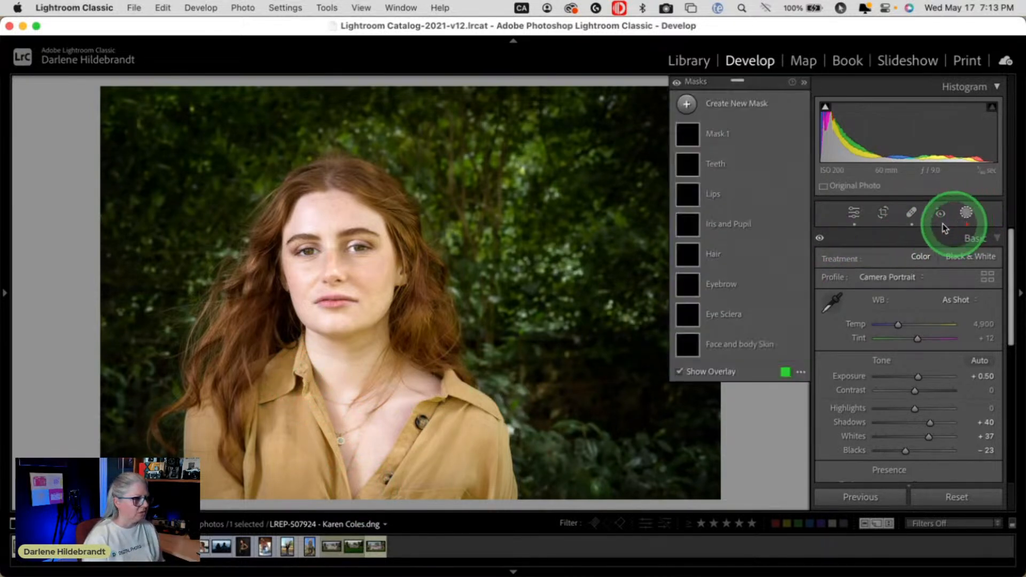
click(689, 104)
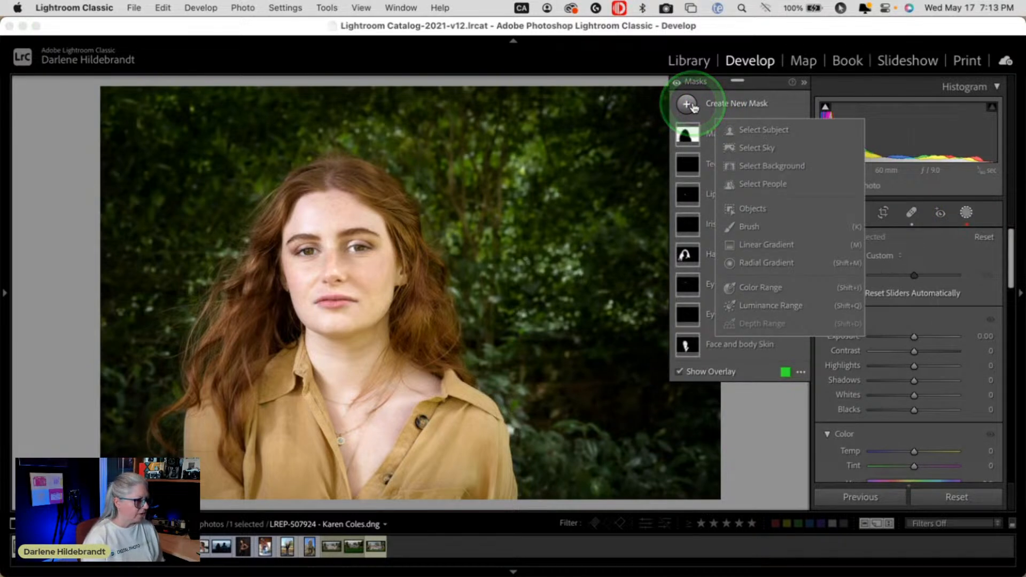
click(767, 245)
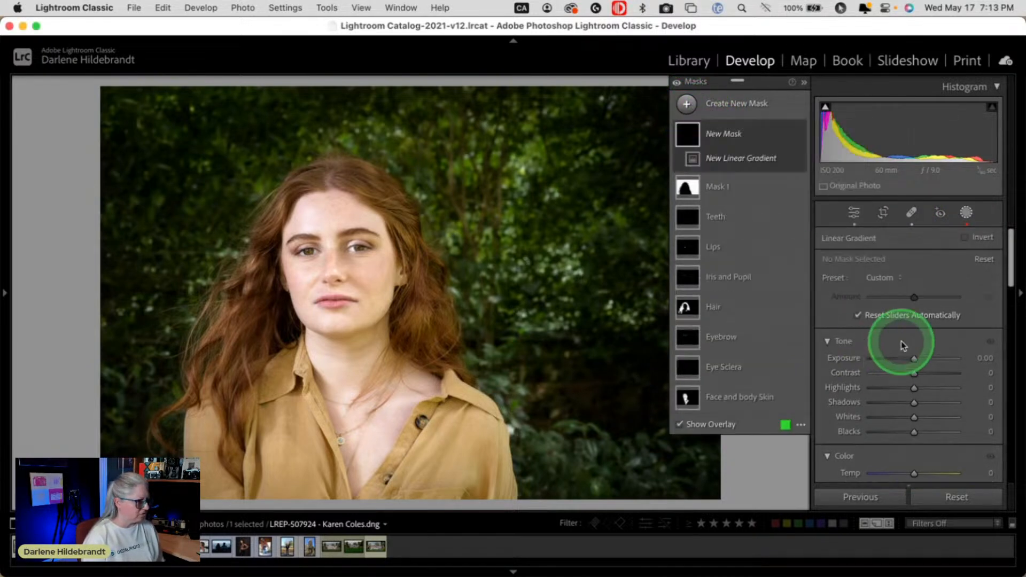
drag(367, 477, 687, 389)
drag(914, 358, 911, 362)
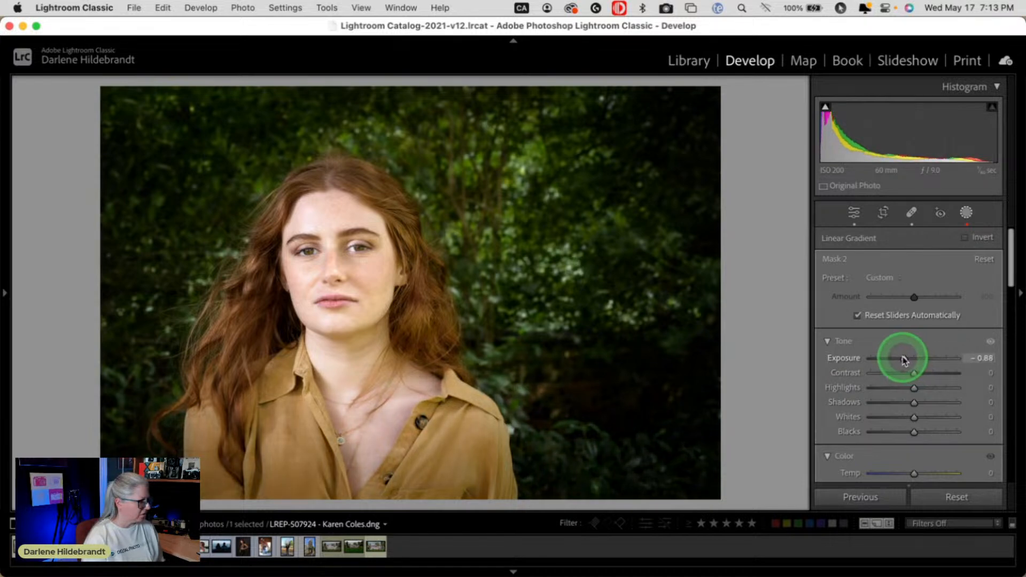
drag(902, 361, 900, 360)
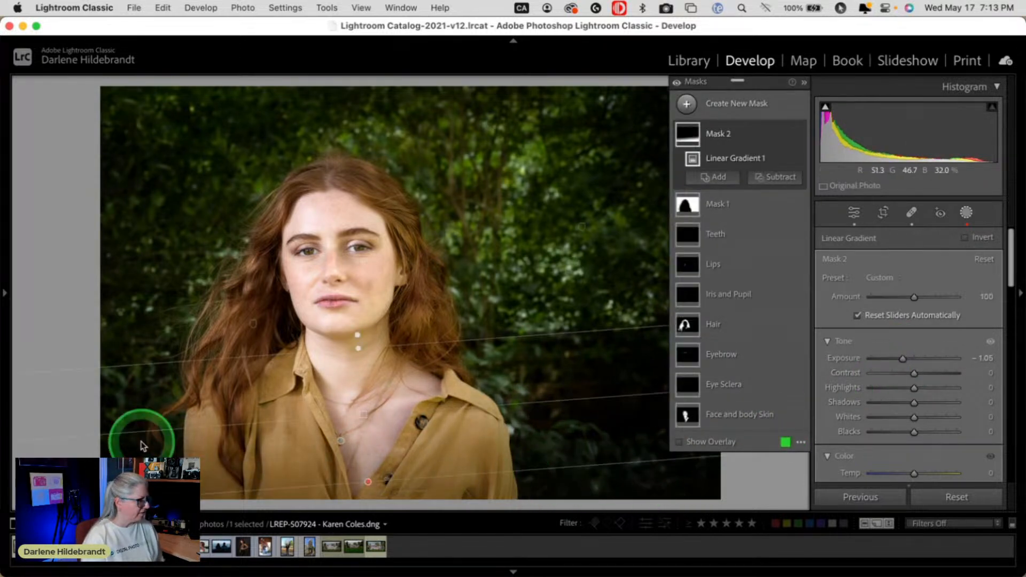
Subtract the background from the linear gradient mask, and hide the mask to check its darkening effect on the subject
click(779, 182)
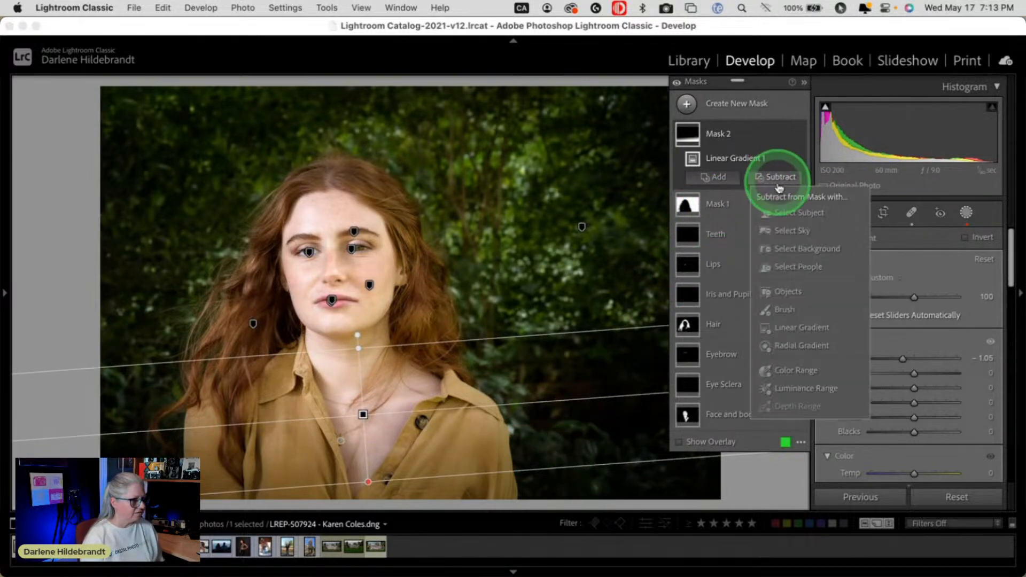
click(781, 248)
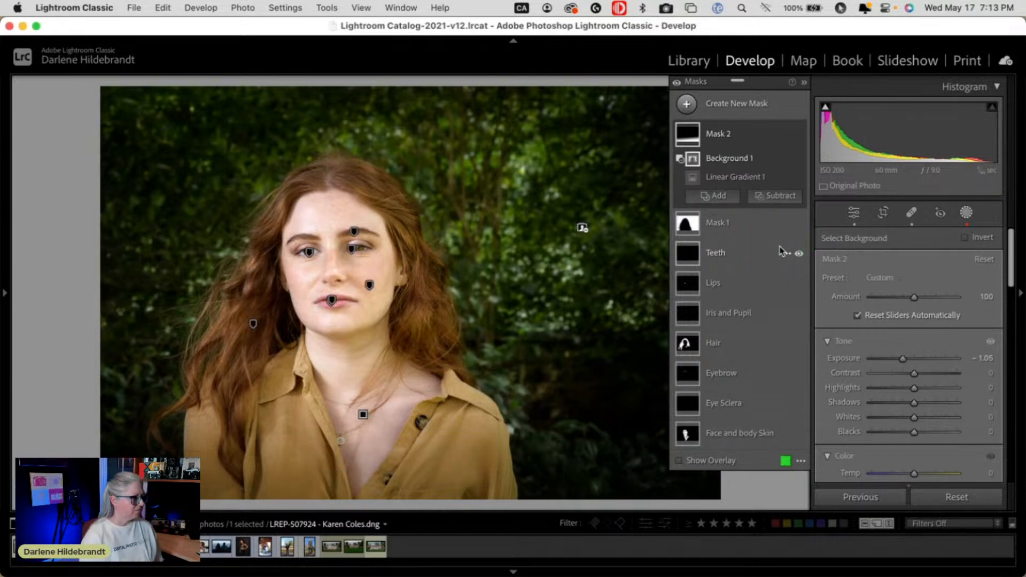
click(797, 135)
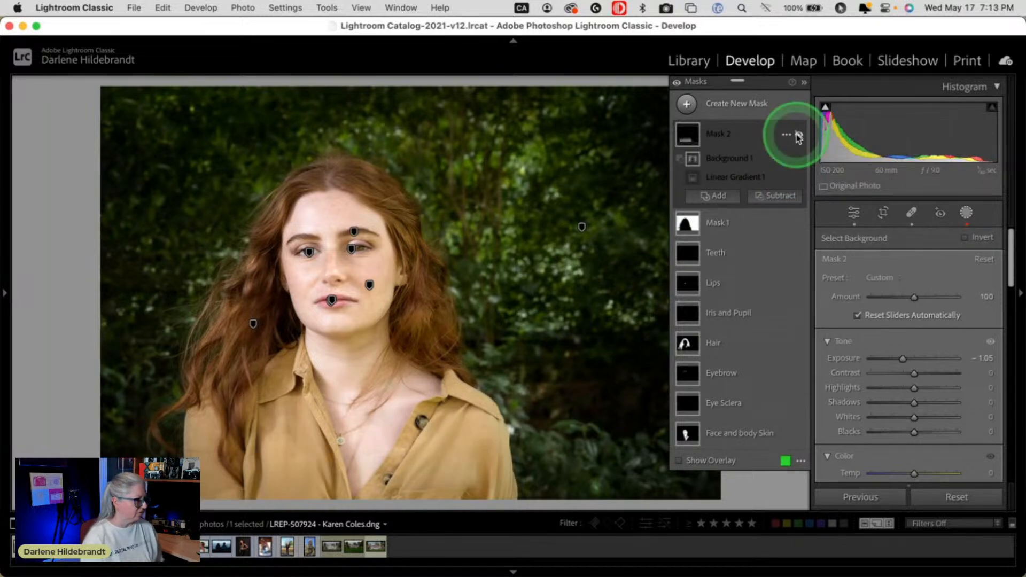
Compare the portrait with and without the lower-body gradient mask, and leave the masking tool
click(798, 135)
click(797, 136)
click(798, 135)
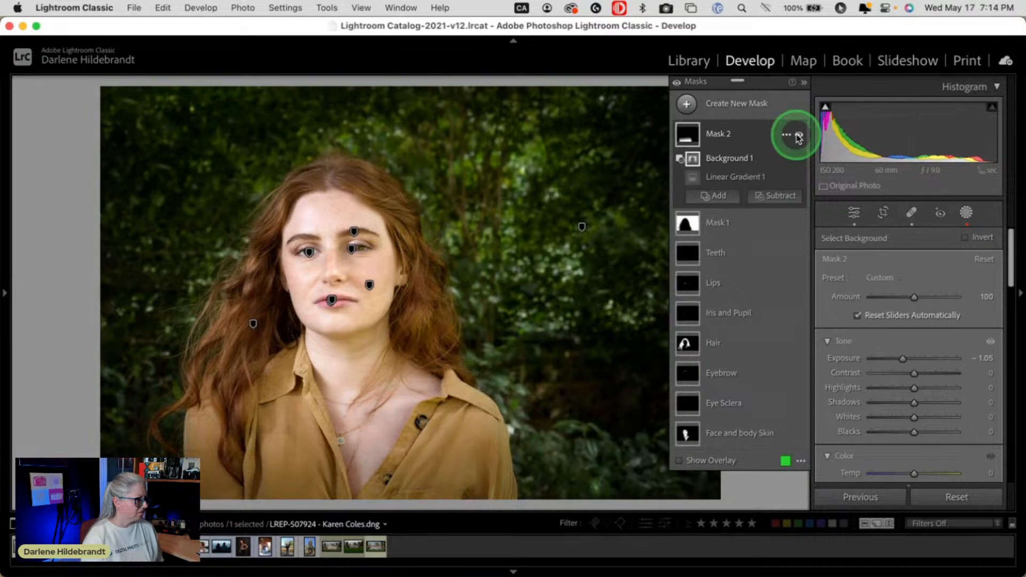
click(799, 136)
click(797, 138)
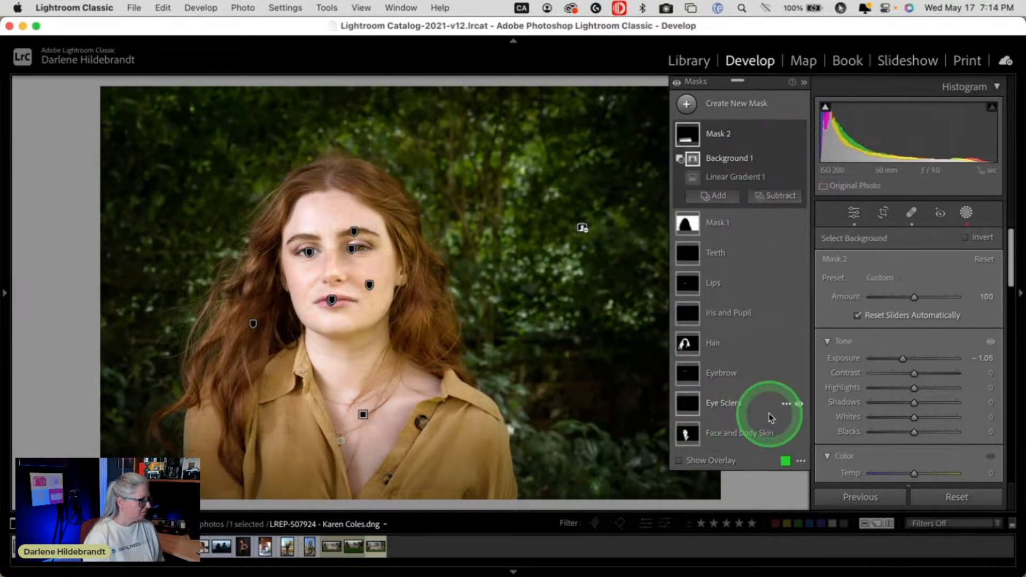
click(965, 214)
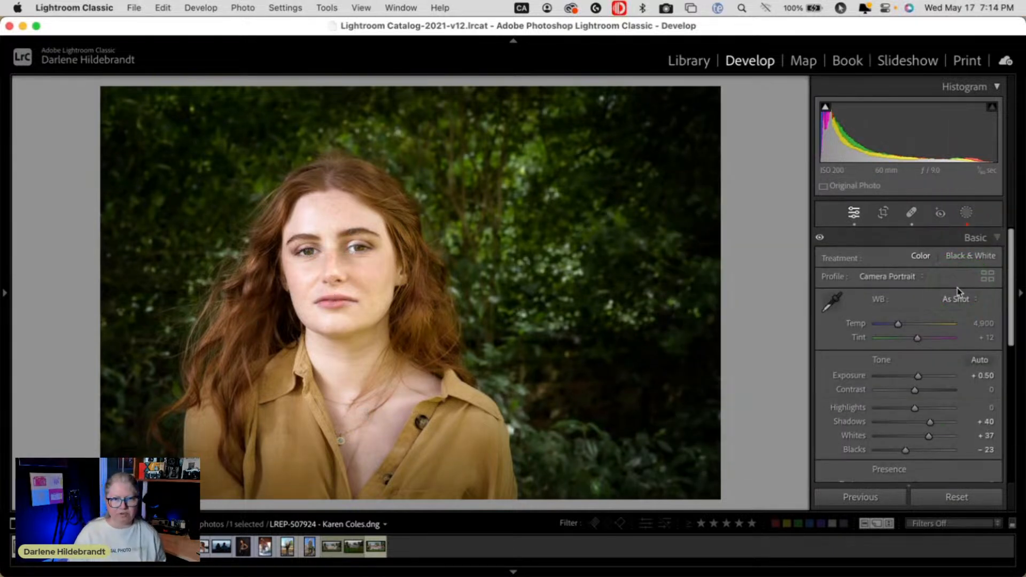
Compare the edited portrait with its unedited version, and examine the retouched face up close
key(backslash)
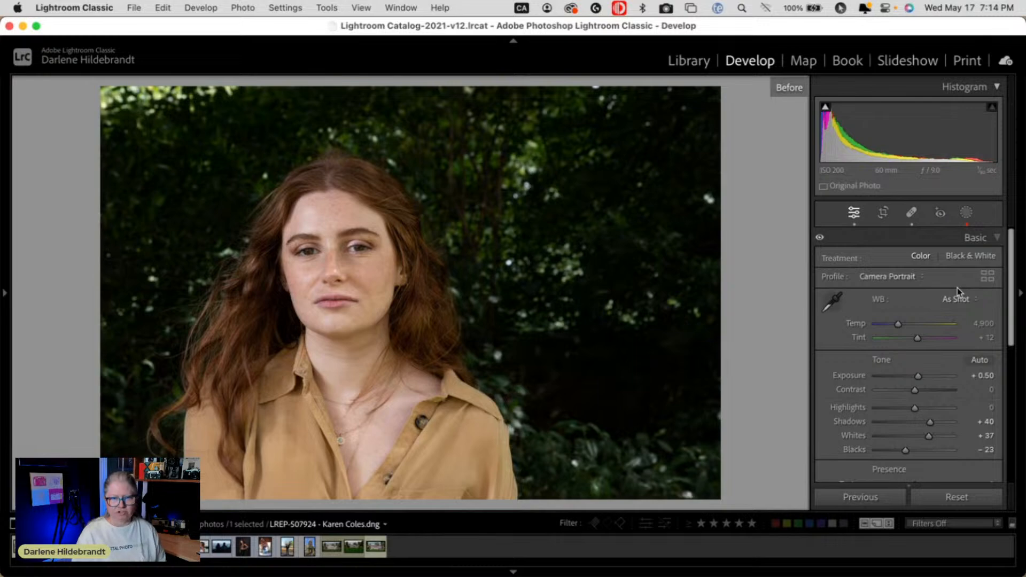
key(backslash)
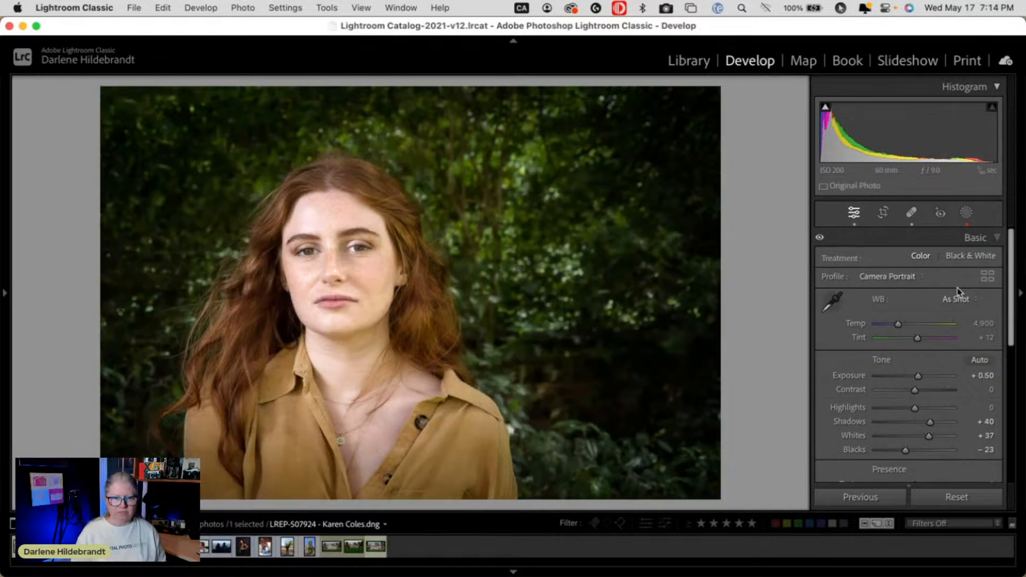
key(backslash)
key(backslash)
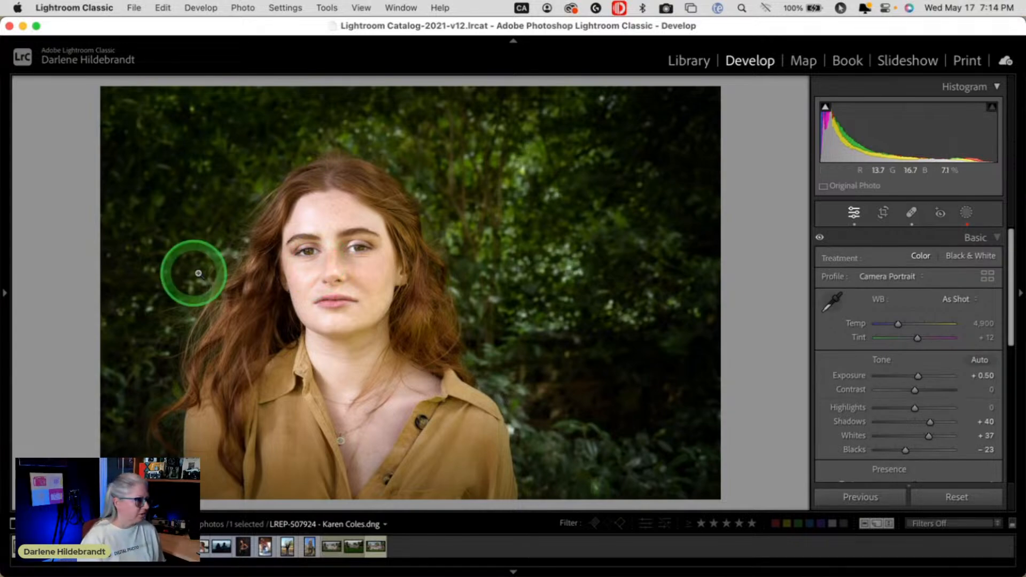
click(359, 242)
drag(343, 339, 487, 361)
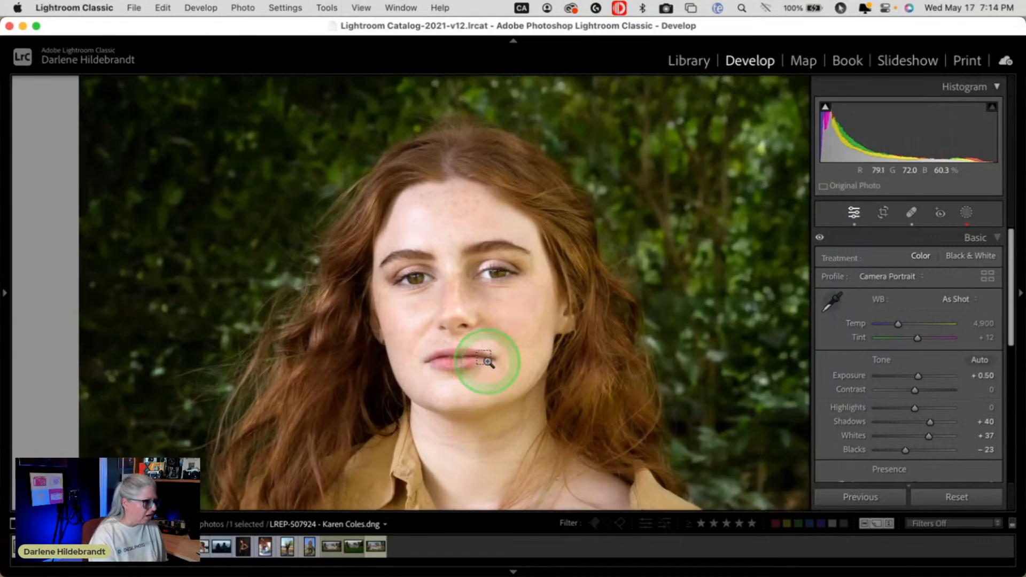
click(485, 357)
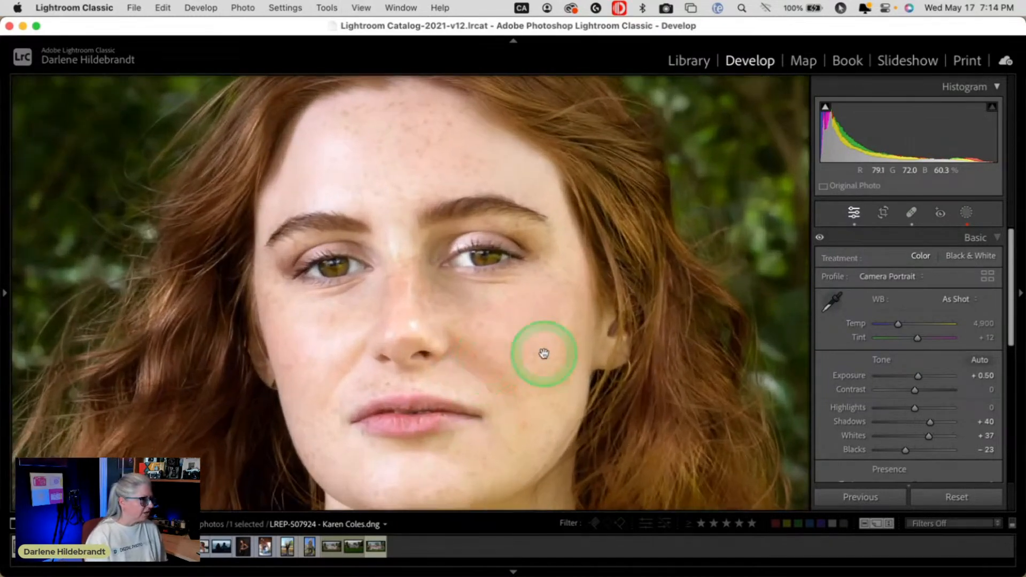
drag(636, 381, 647, 327)
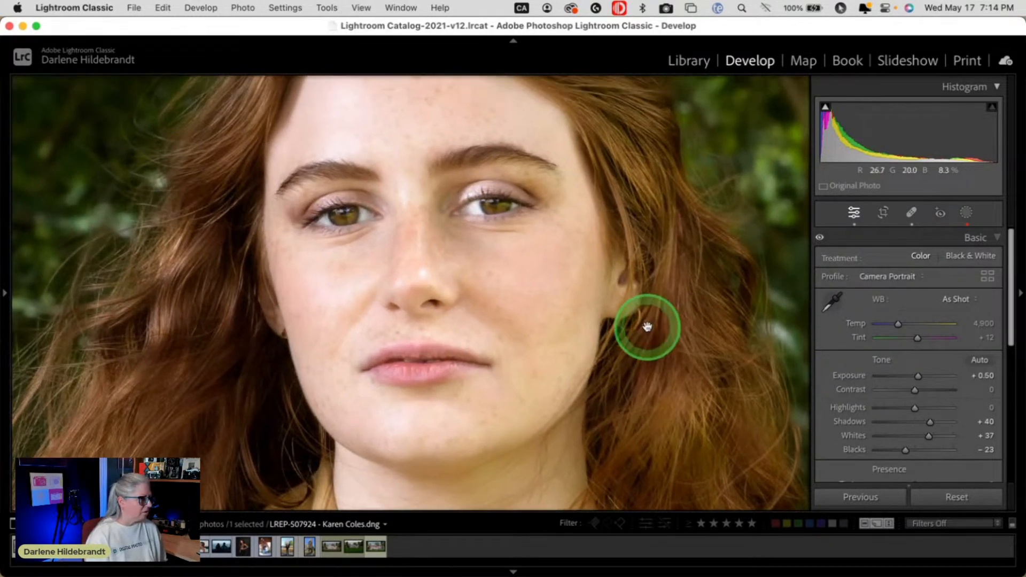
Switch to Luminar Neo, leave the open wedding photo for the catalog, and return to Lightroom Classic
key(super+Tab)
key(super+Tab)
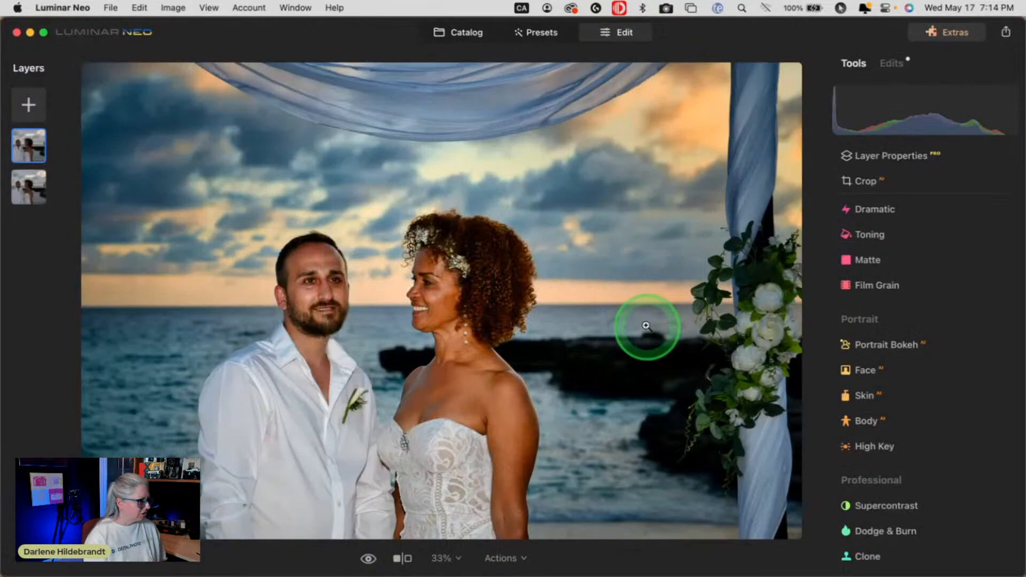
click(460, 32)
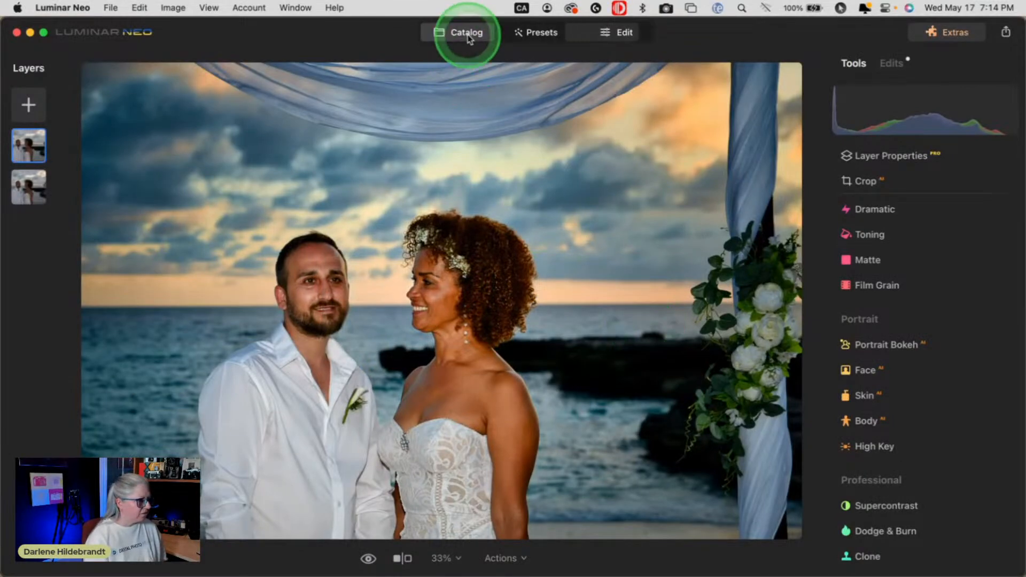
key(super+Tab)
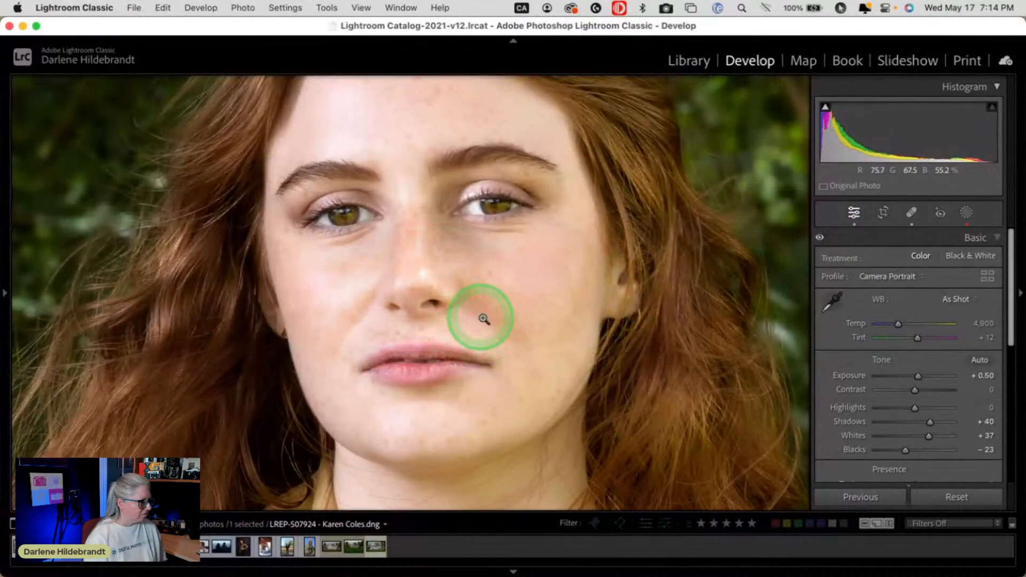
Send a copy of the portrait with Lightroom adjustments to Luminar Neo as a JPEG in the sRGB color space
click(484, 319)
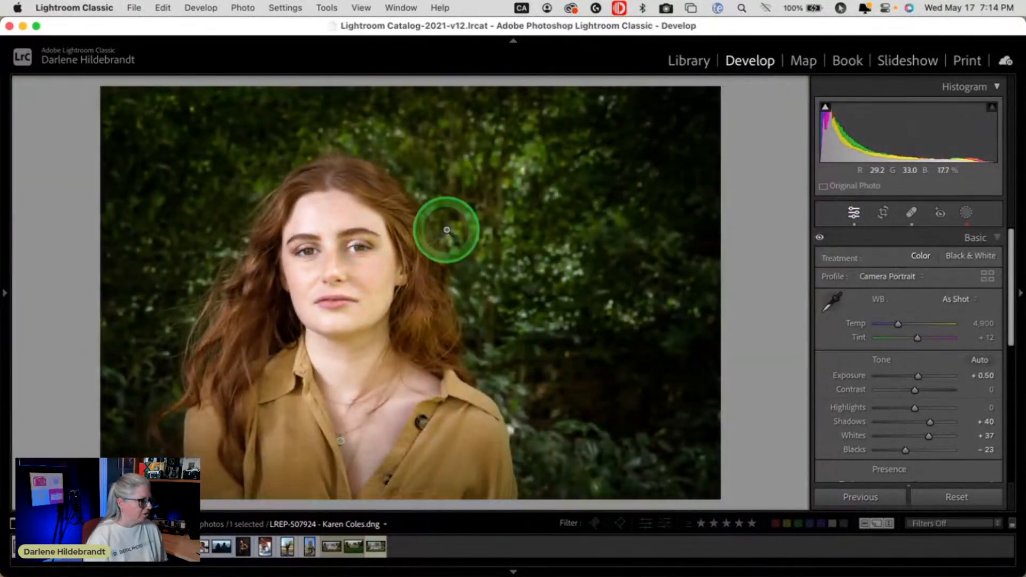
right_click(449, 234)
mouse_move(458, 264)
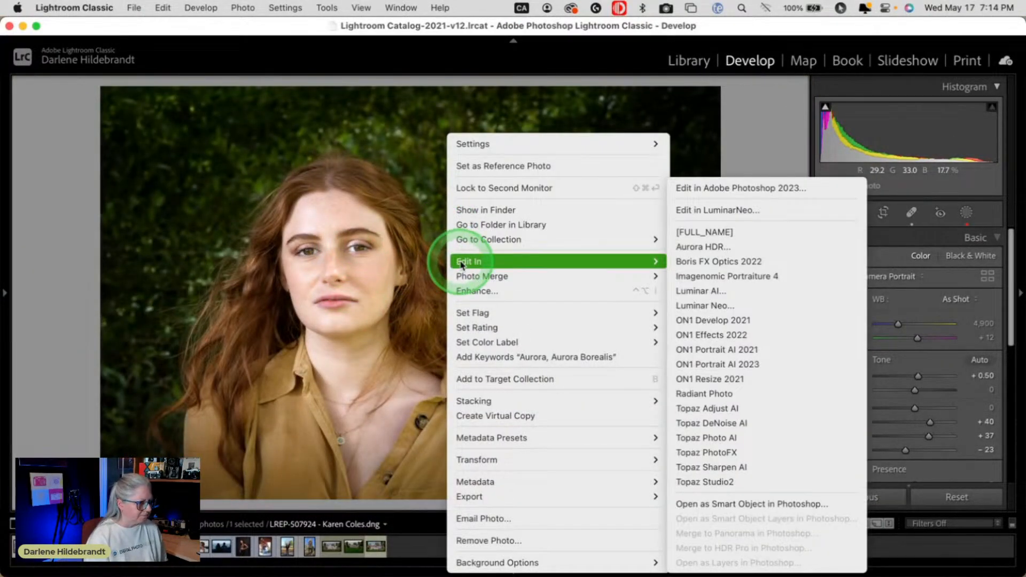
click(705, 306)
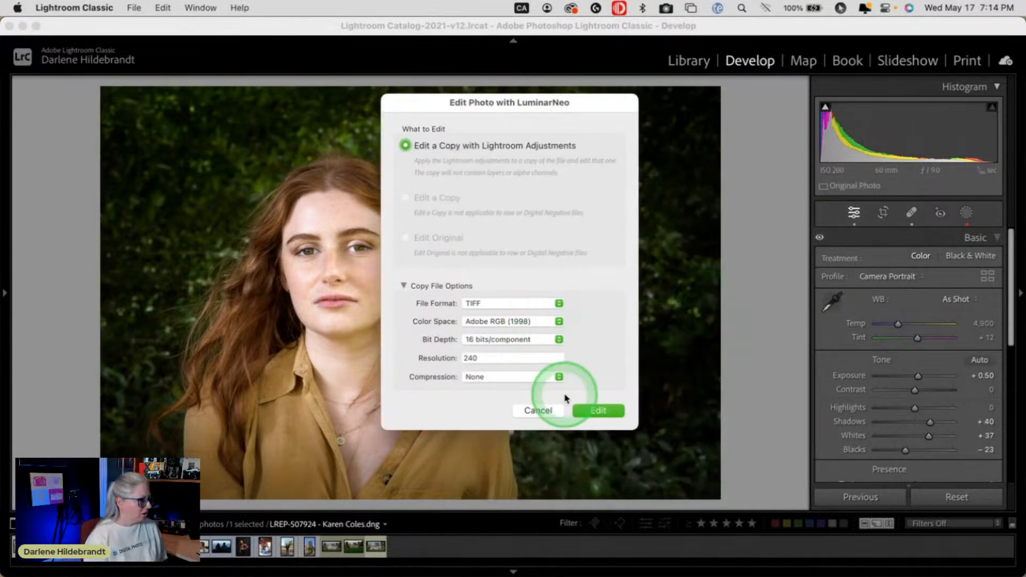
click(475, 306)
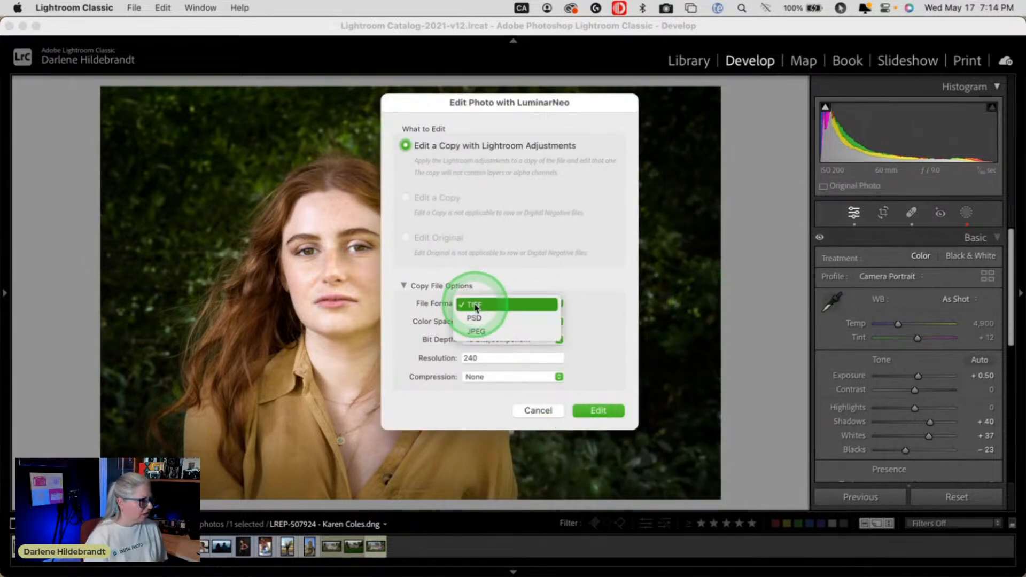
click(476, 328)
click(505, 321)
click(484, 350)
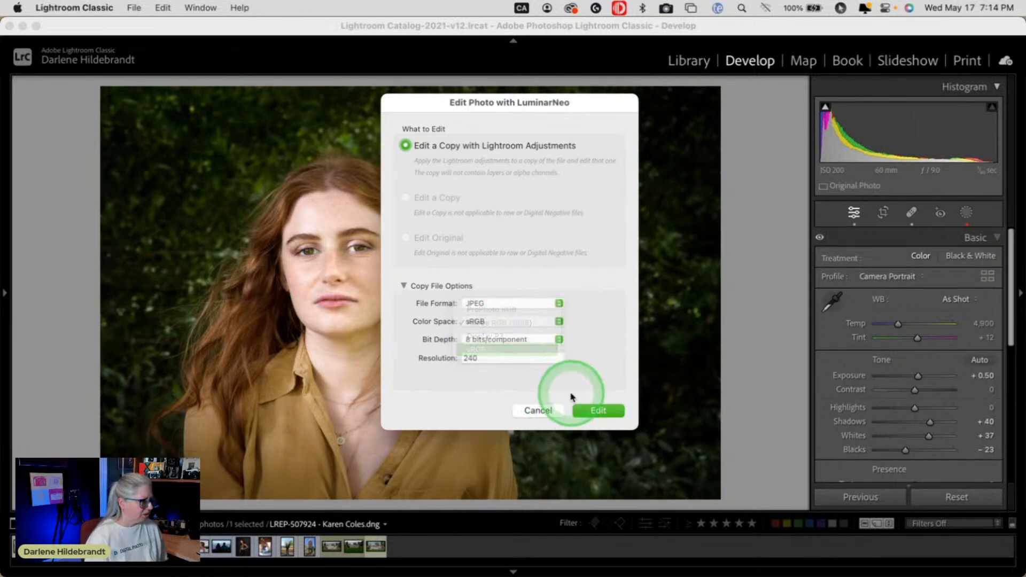
click(593, 411)
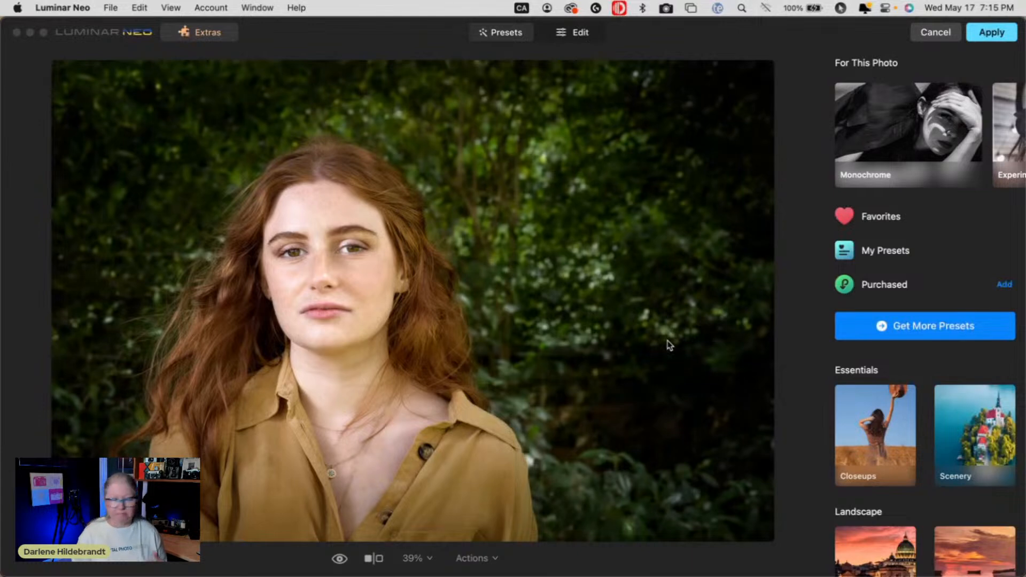
Switch from the presets to the editing tools in Luminar Neo and view the face at 100%
click(559, 43)
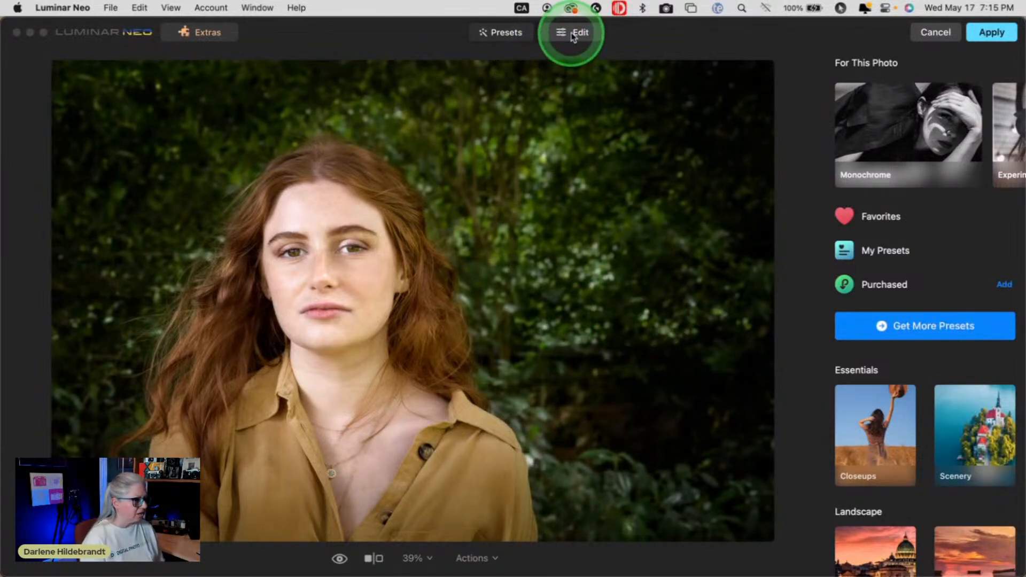
click(572, 34)
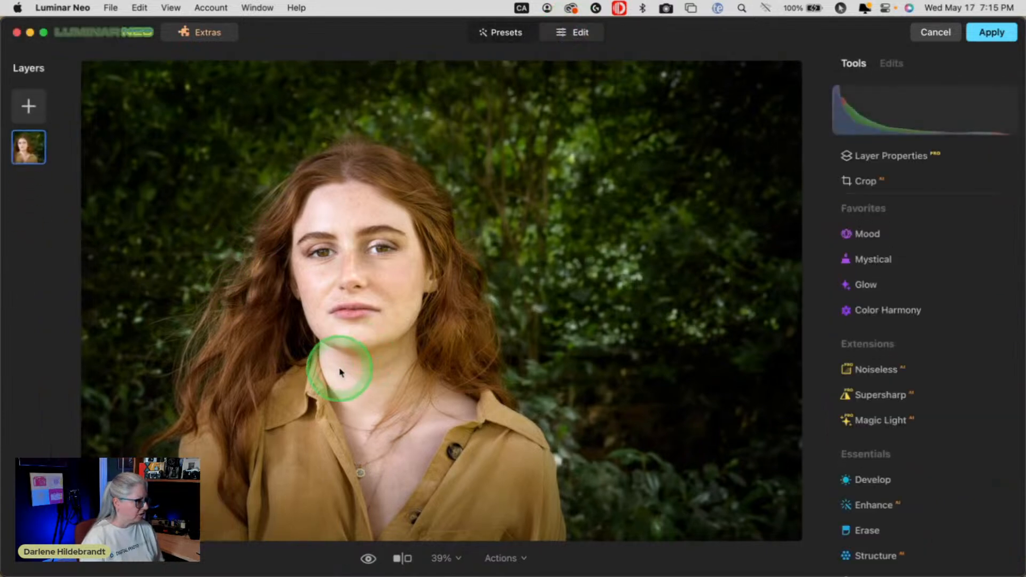
scroll(860, 358, down, 15)
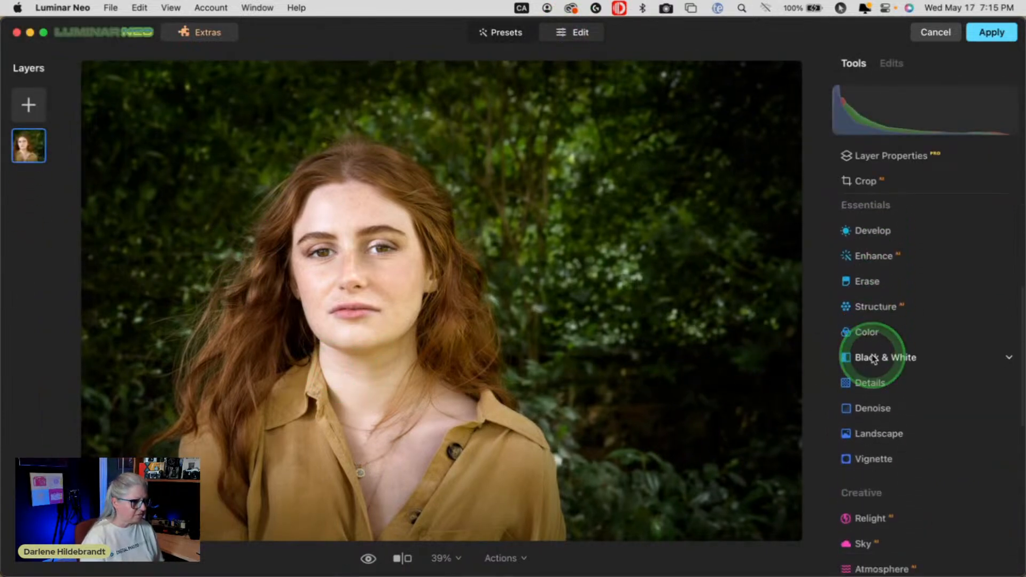
key(super+equal)
key(super+equal)
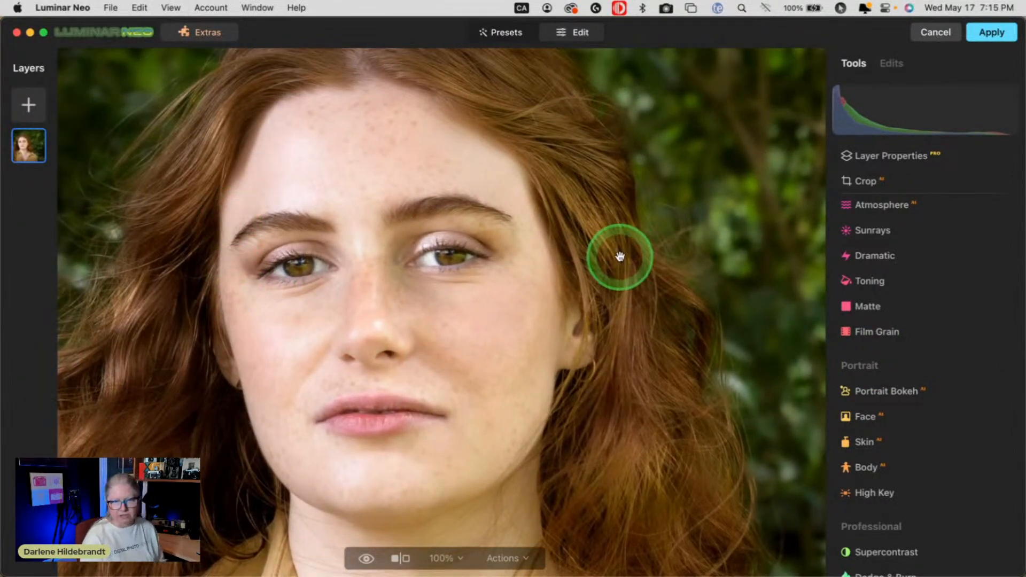
Set Enlarge Eyes to 74 in the eye adjustments of the Face tool
scroll(956, 376, down, 2)
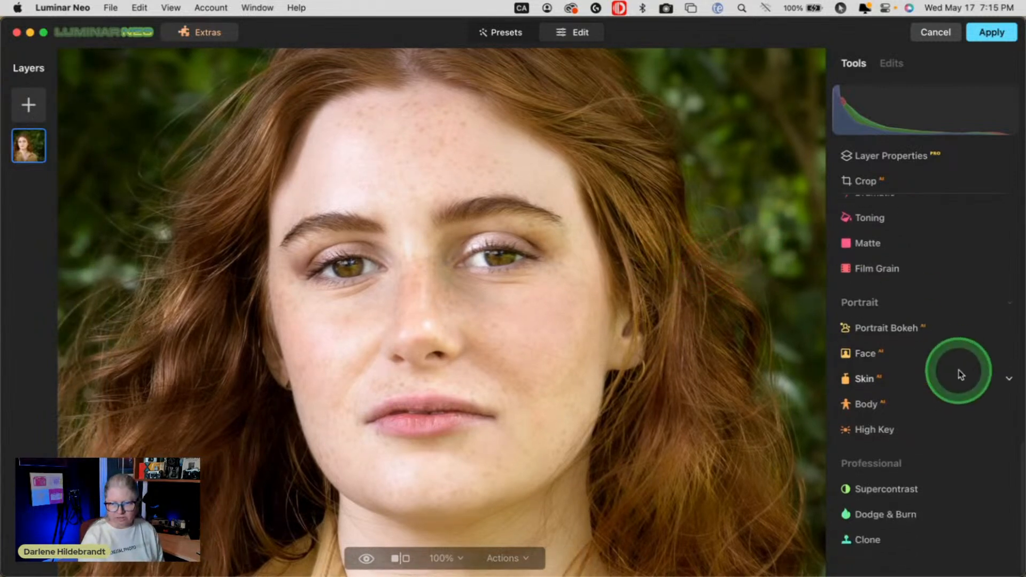
scroll(960, 374, up, 1)
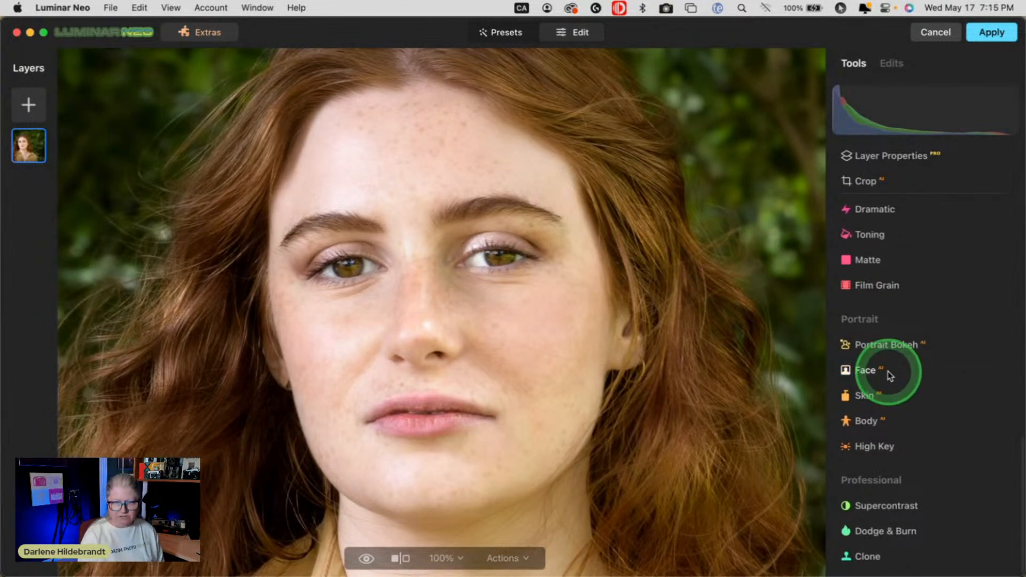
click(889, 375)
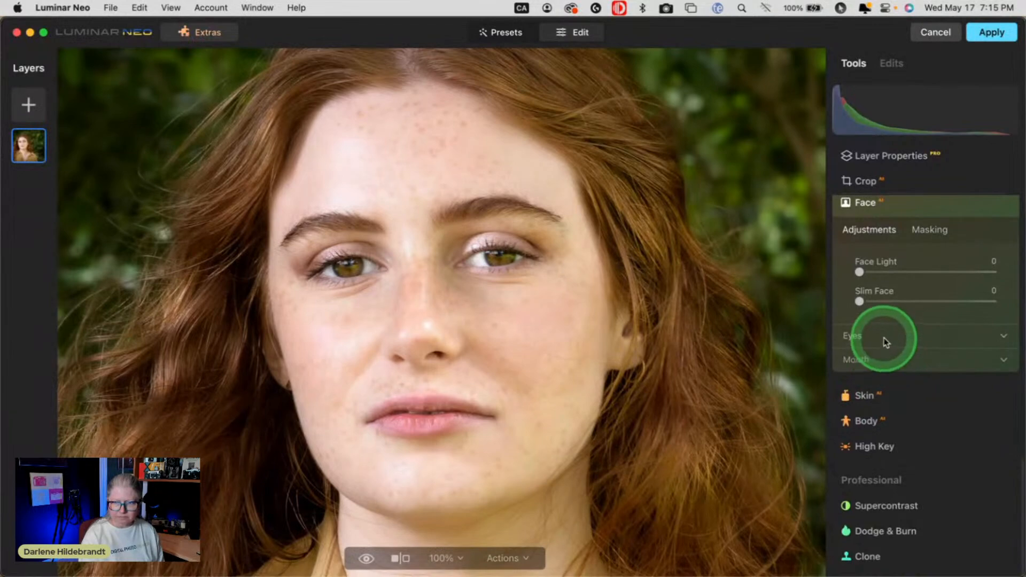
click(884, 338)
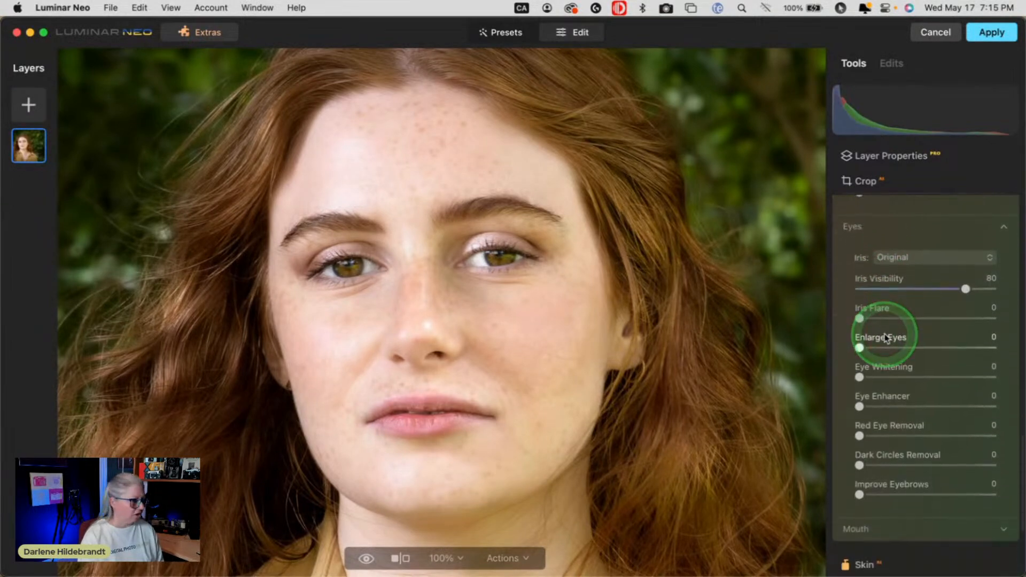
drag(859, 348, 959, 367)
click(926, 315)
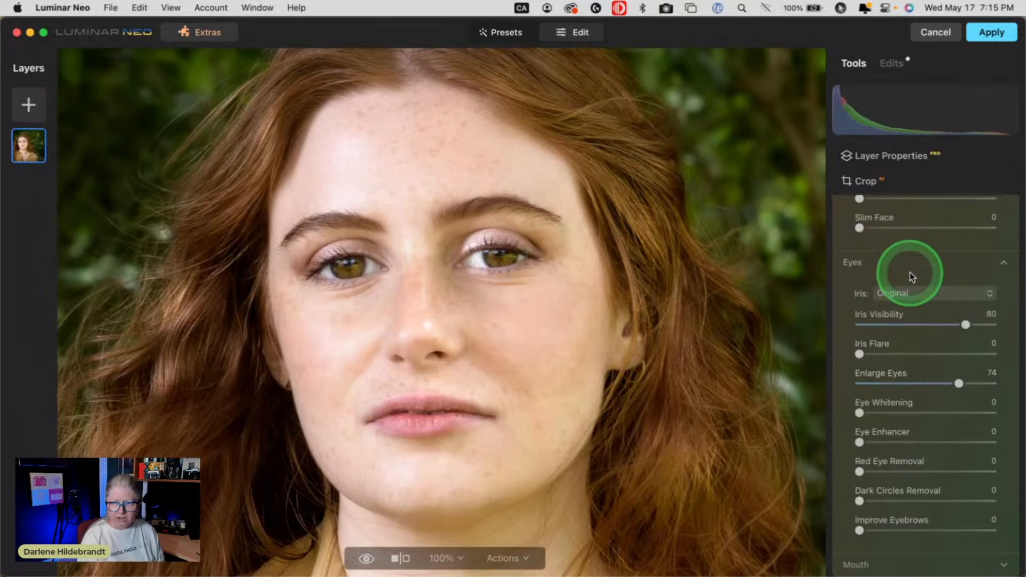
Paint a brush mask over the eye on the shaded side of the face to limit the Face adjustment, and return to its adjustments
scroll(910, 271, up, 3)
click(928, 238)
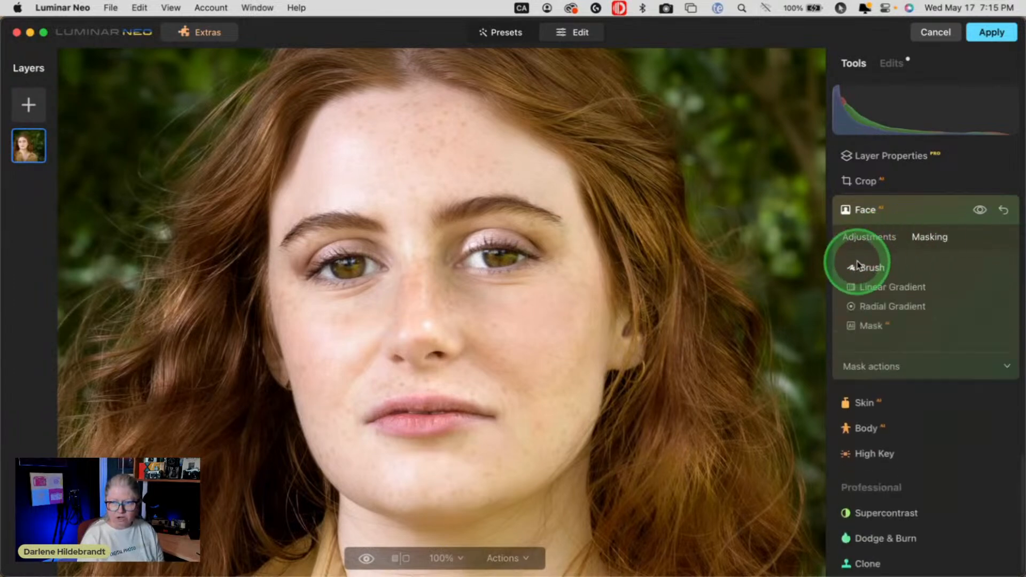
click(861, 265)
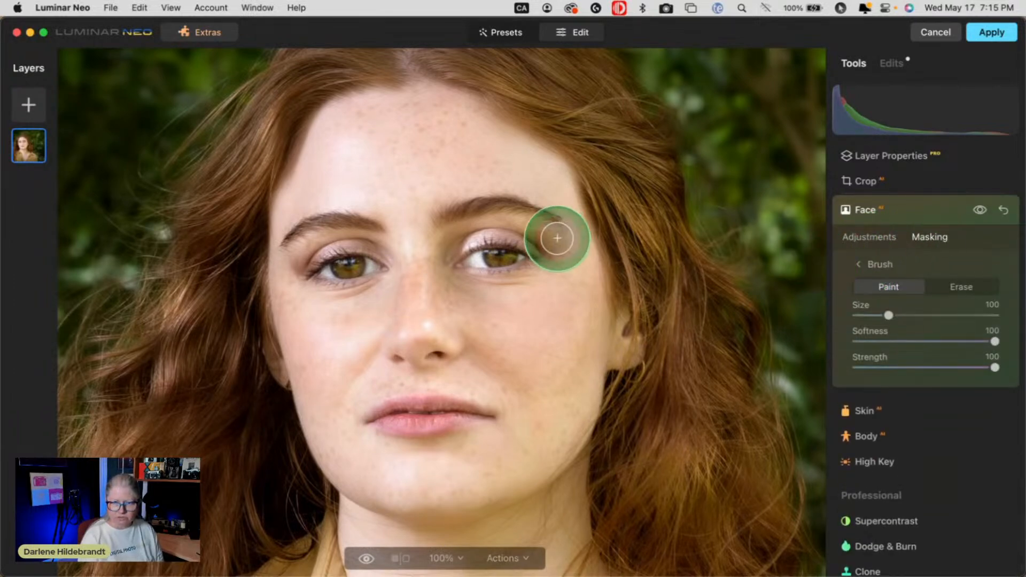
mouse_move(475, 255)
mouse_down()
mouse_move(549, 257)
mouse_move(547, 272)
mouse_move(495, 278)
mouse_move(464, 262)
mouse_move(478, 242)
mouse_move(512, 238)
mouse_move(543, 253)
mouse_move(536, 241)
mouse_move(477, 231)
mouse_move(448, 256)
mouse_move(491, 281)
mouse_move(536, 277)
mouse_up()
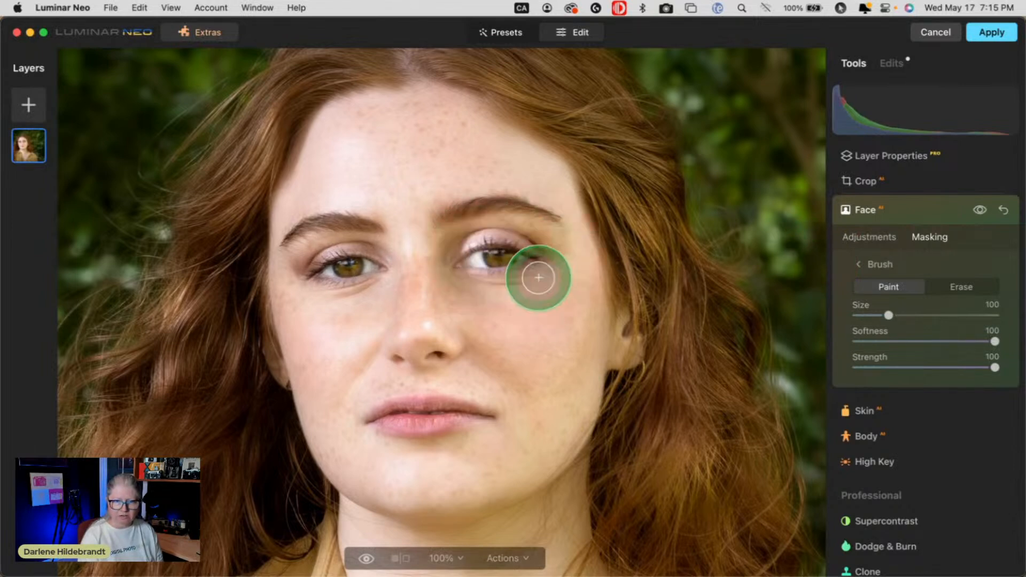
click(869, 237)
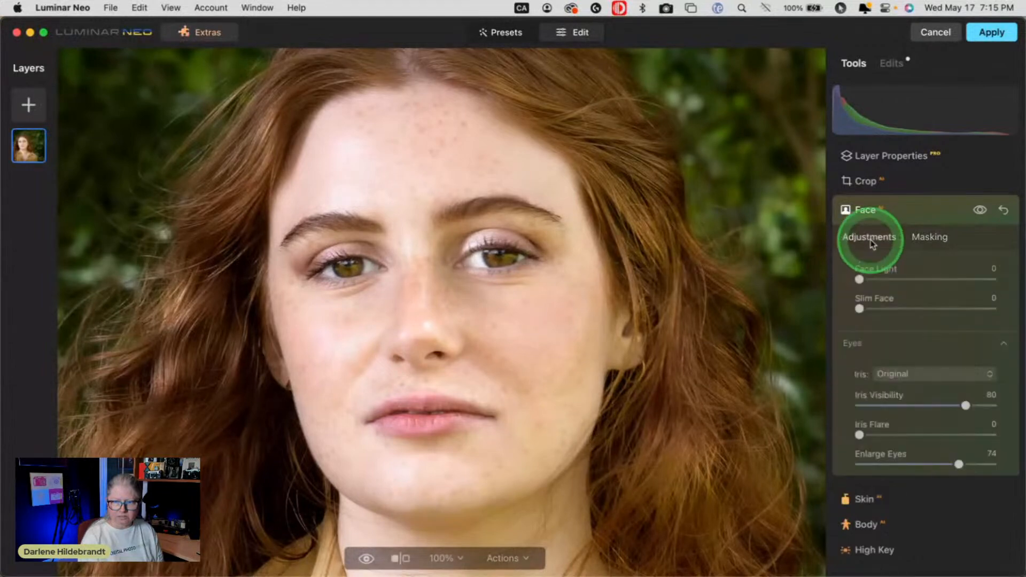
Compare the face with and without the eye enlargement, and set Enlarge Eyes to 56
click(978, 214)
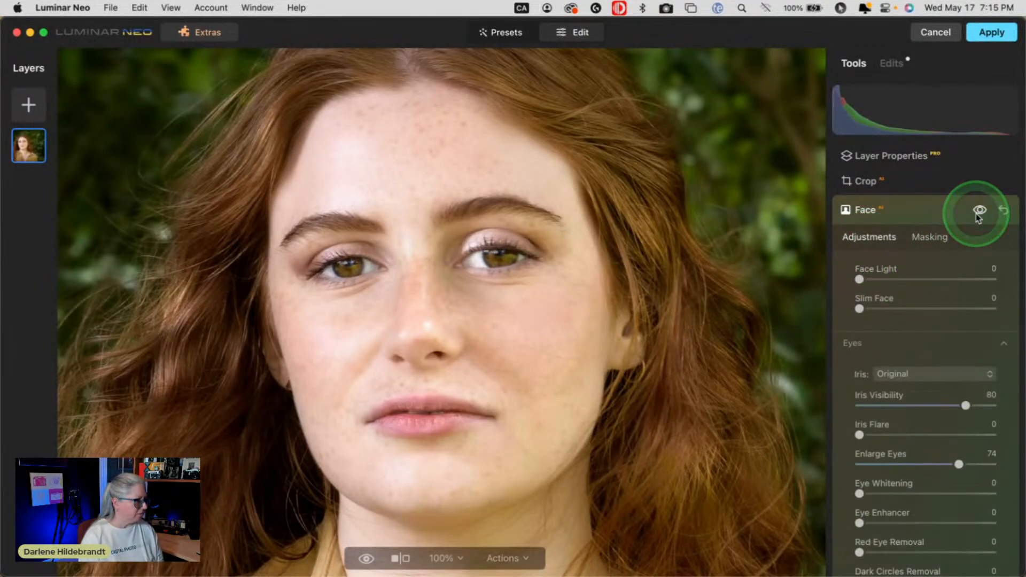
click(920, 376)
click(979, 212)
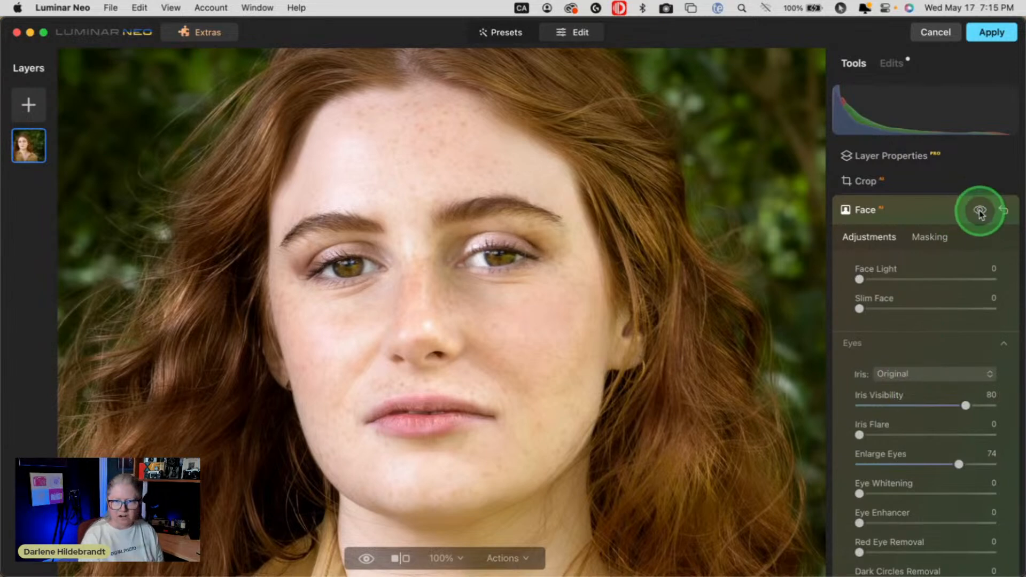
click(979, 212)
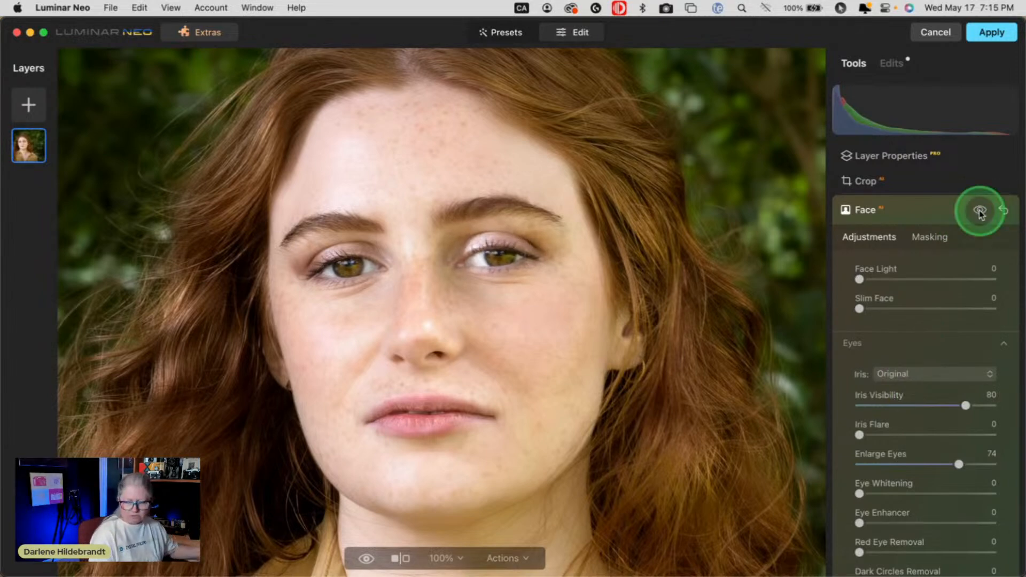
drag(958, 464, 944, 465)
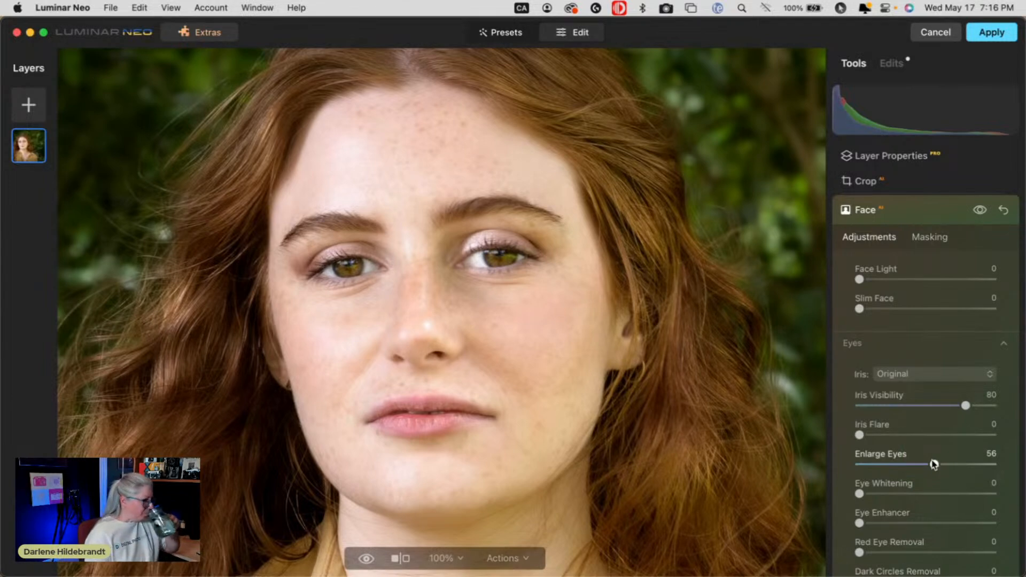
Compare the portrait with and without the masked eye enlargement of the Face tool
scroll(933, 464, down, 1)
scroll(931, 462, up, 1)
scroll(963, 241, up, 2)
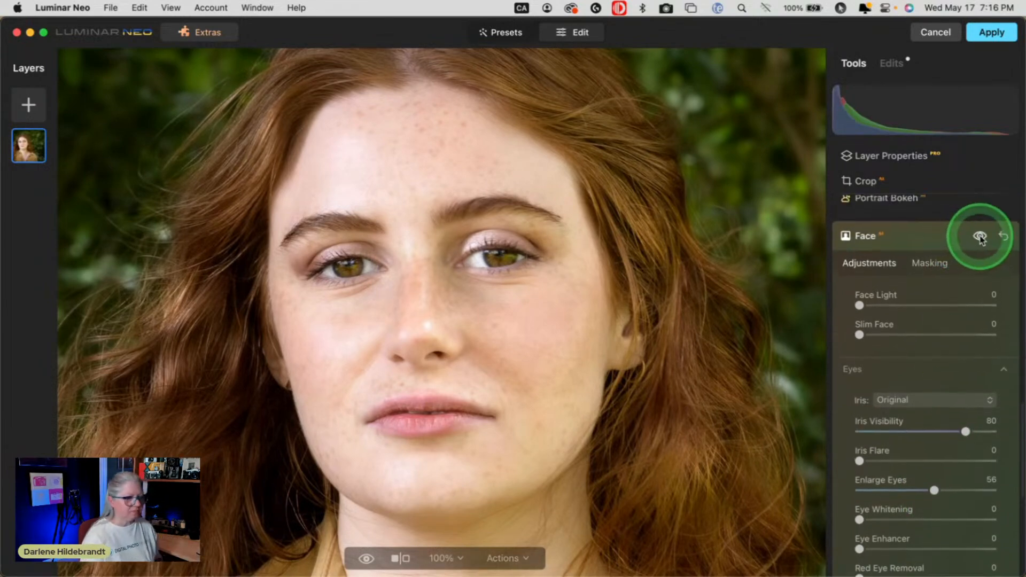
click(981, 238)
click(981, 238)
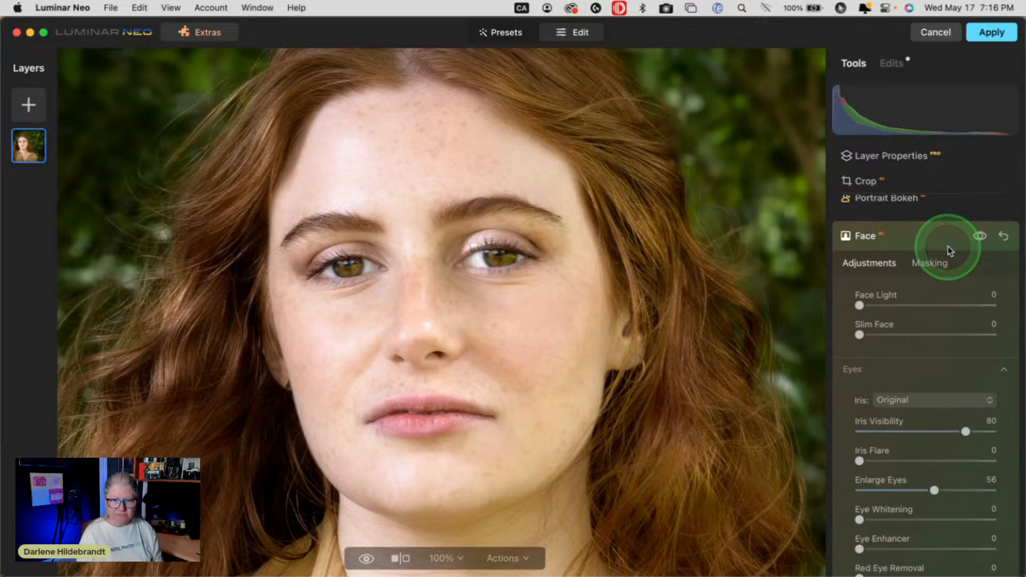
Close the masked Face adjustment, start a fresh one from the Portrait tools, and set Slim Face to 7
click(904, 240)
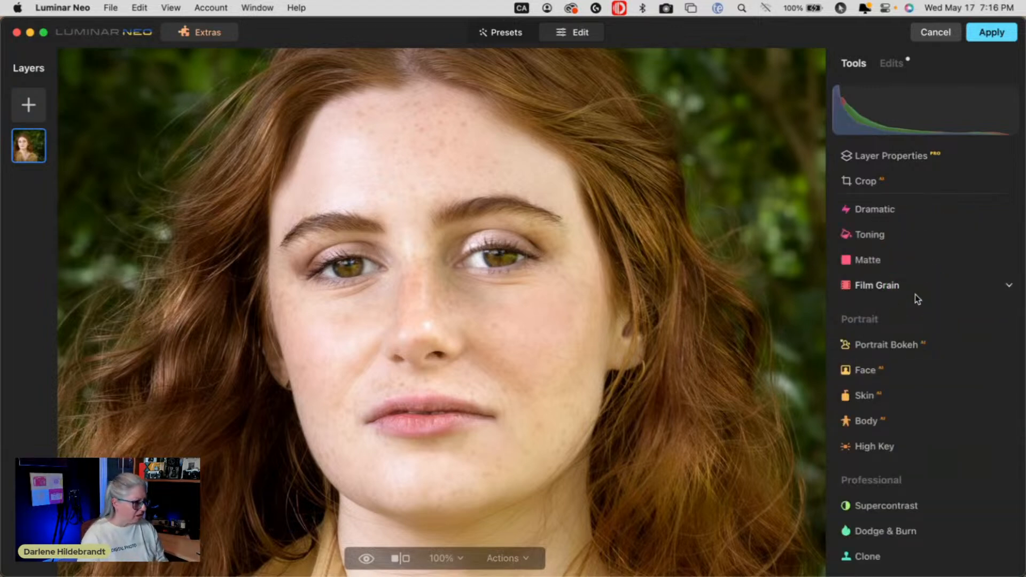
click(882, 370)
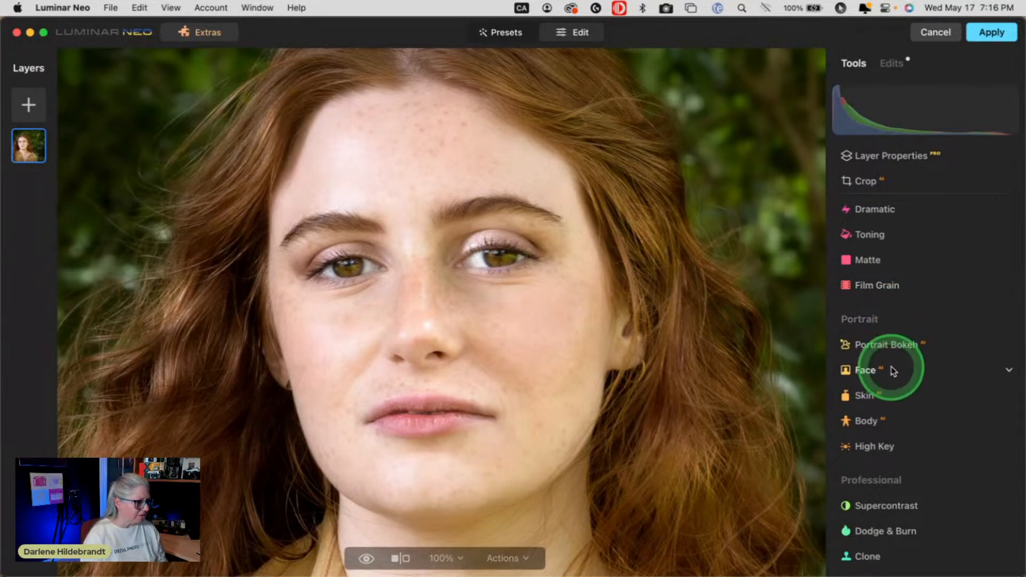
scroll(891, 368, up, 1)
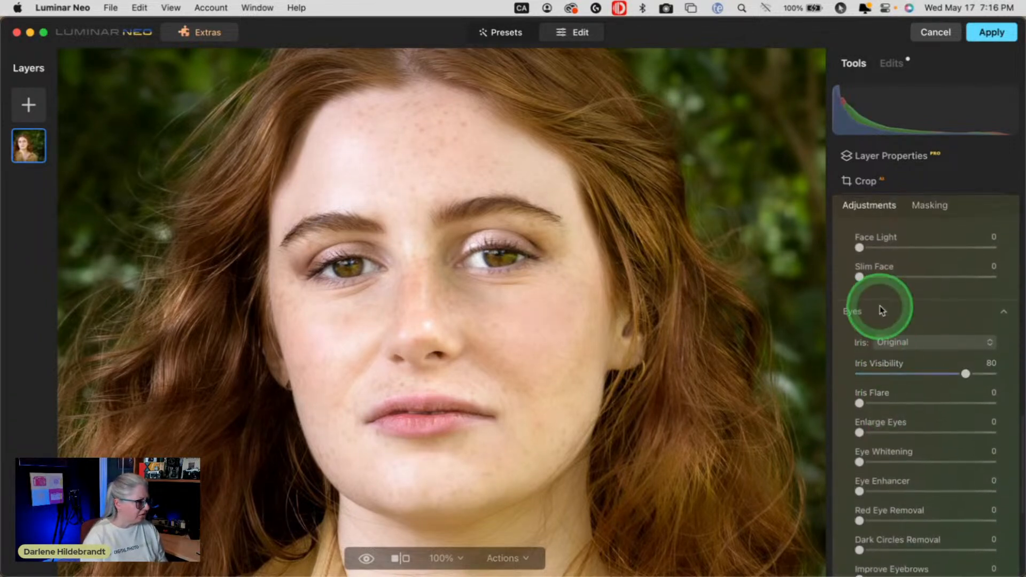
drag(859, 277, 868, 278)
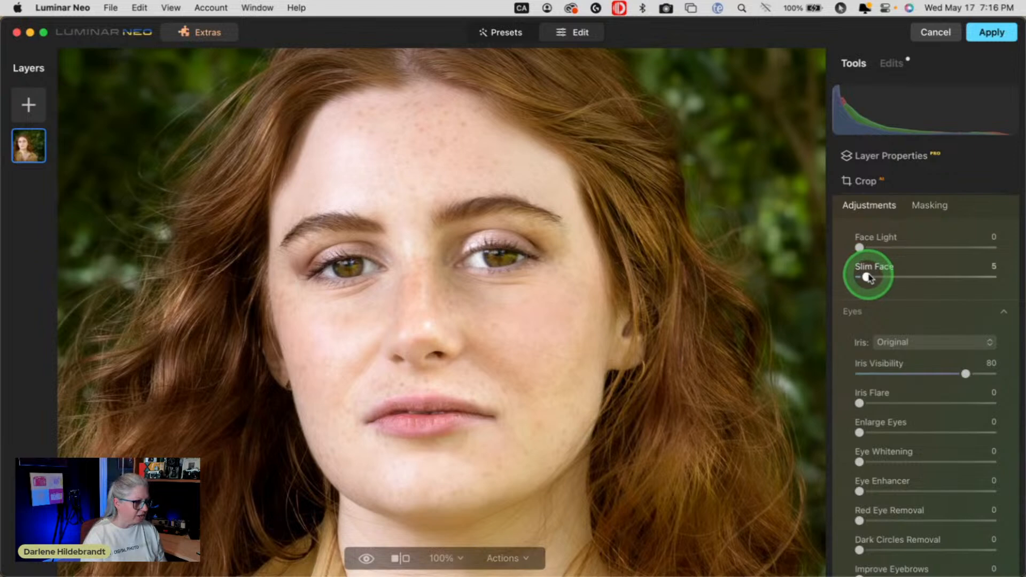
Set Iris Visibility to 35, Eye Enhancer to 36, Iris Flare to 19 and Improve Eyebrows to 14
click(951, 491)
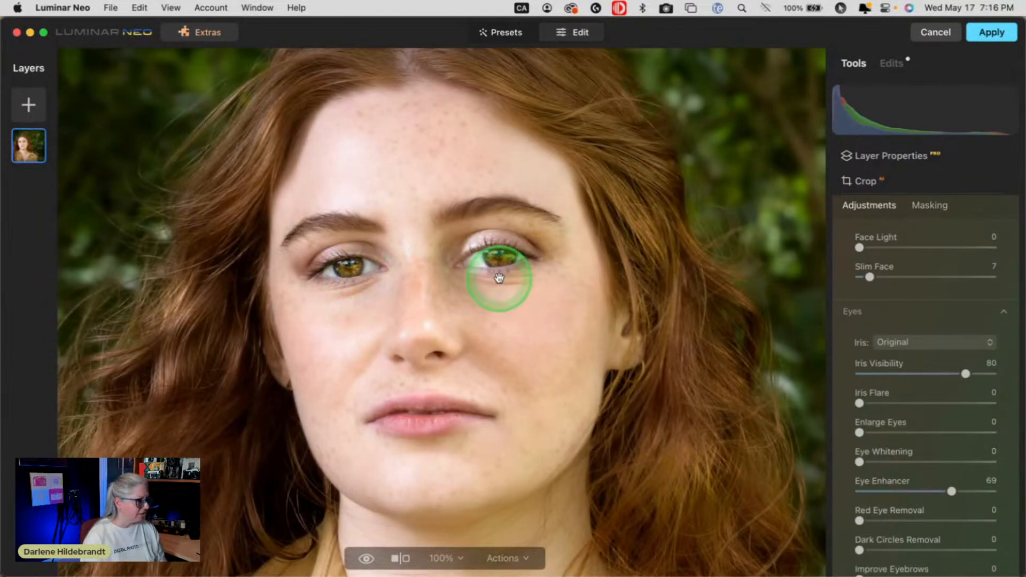
click(905, 374)
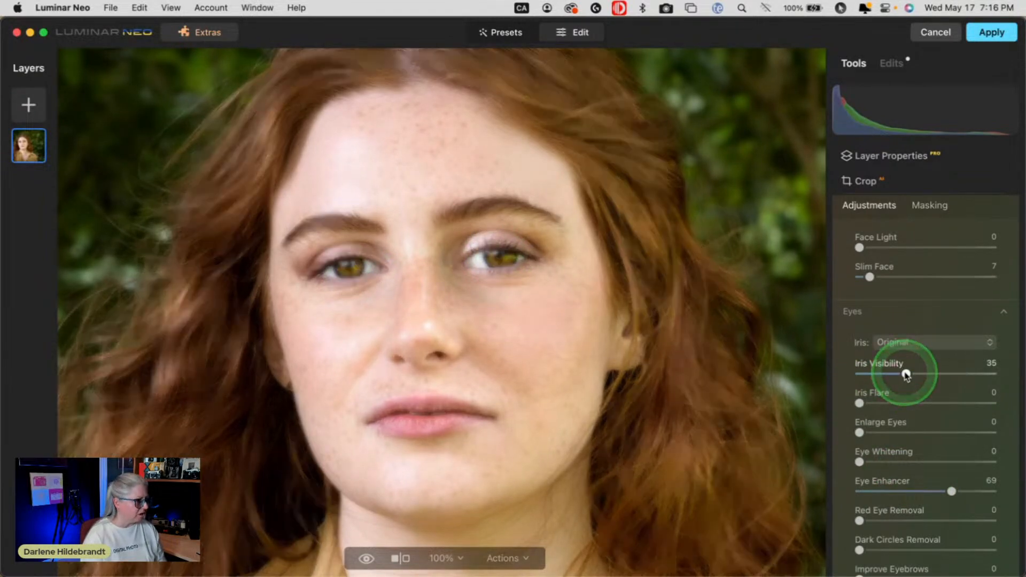
drag(951, 490, 908, 491)
click(871, 408)
mouse_move(873, 410)
mouse_down()
mouse_move(884, 401)
mouse_move(880, 410)
mouse_up()
scroll(880, 410, down, 3)
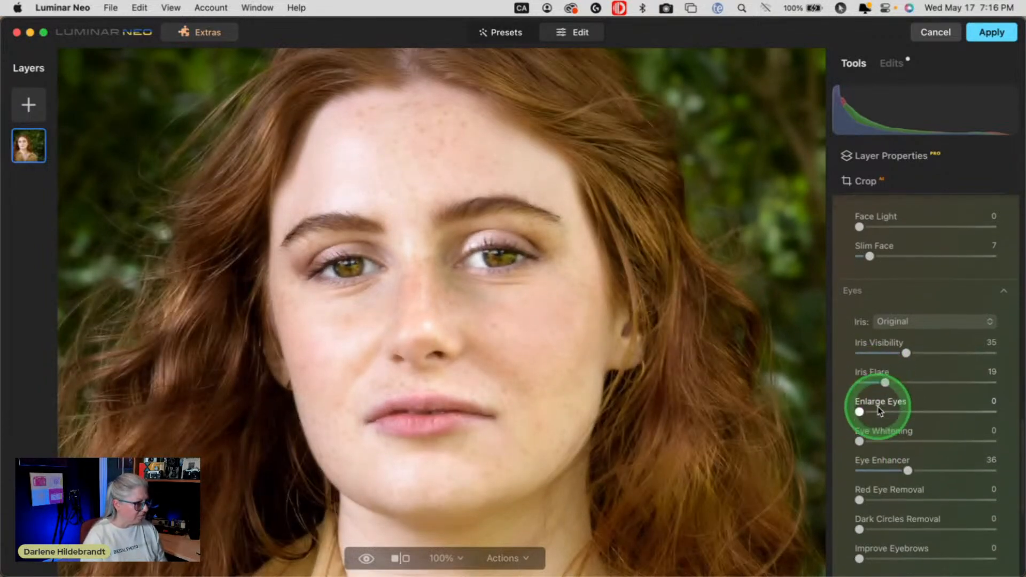
mouse_move(860, 511)
mouse_down()
mouse_move(888, 512)
mouse_move(867, 513)
mouse_move(879, 511)
mouse_up()
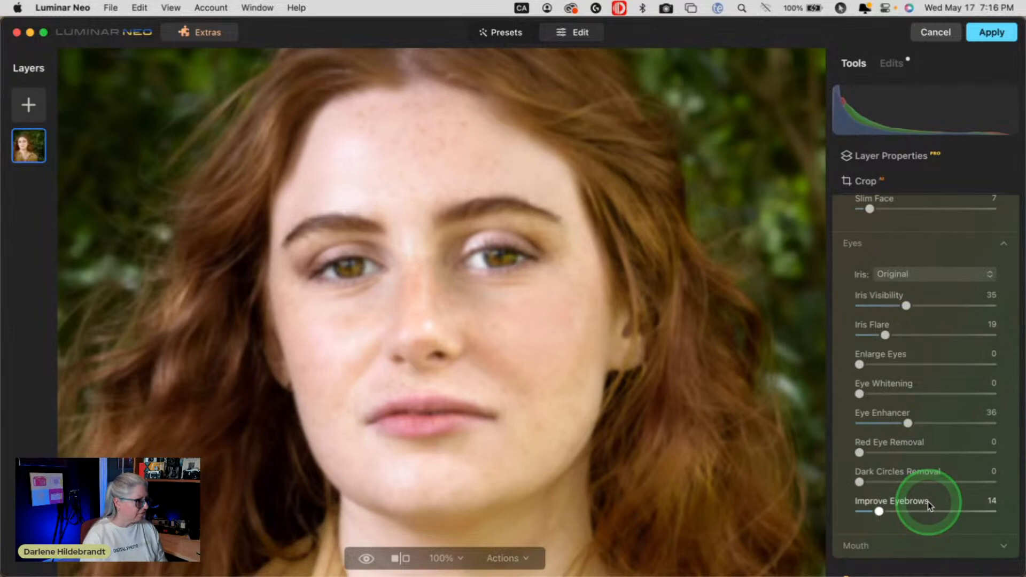
Try Red Eye Removal at 63 on the eyes, and return it to 0
click(945, 453)
drag(947, 456, 945, 454)
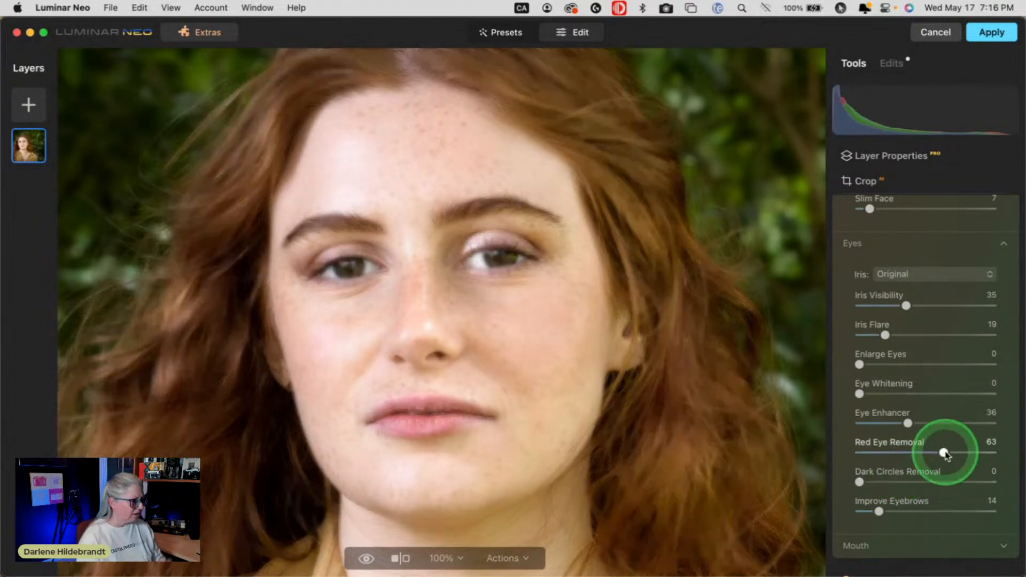
click(945, 454)
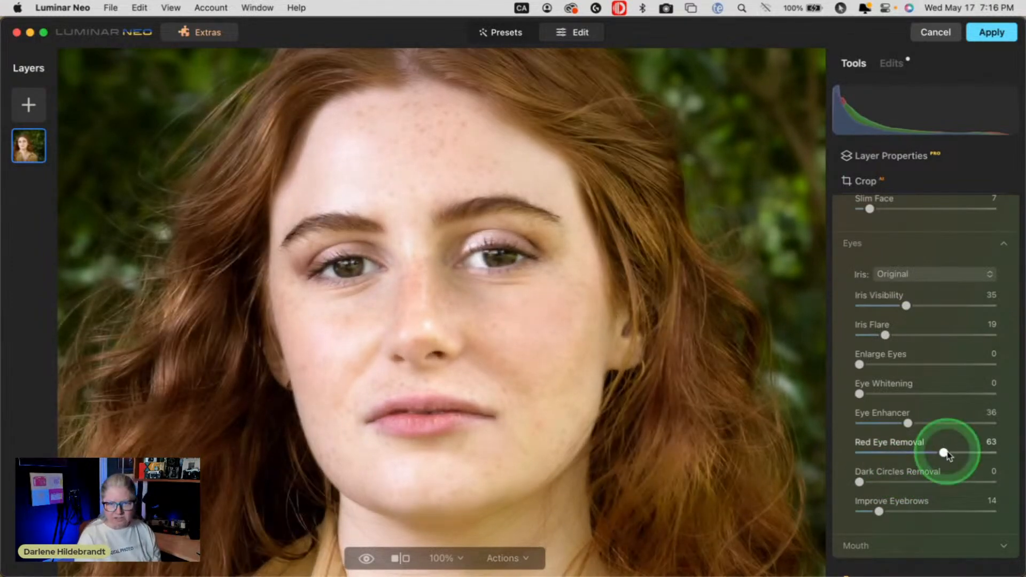
drag(945, 454, 880, 451)
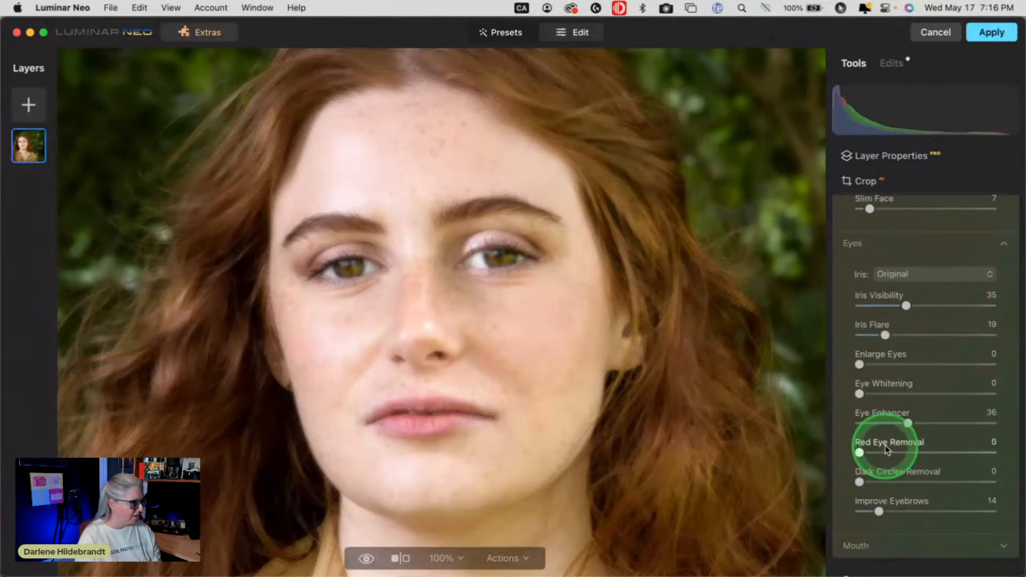
Change the iris colour to Honey and set Iris Visibility to 24
drag(906, 305, 882, 305)
click(907, 338)
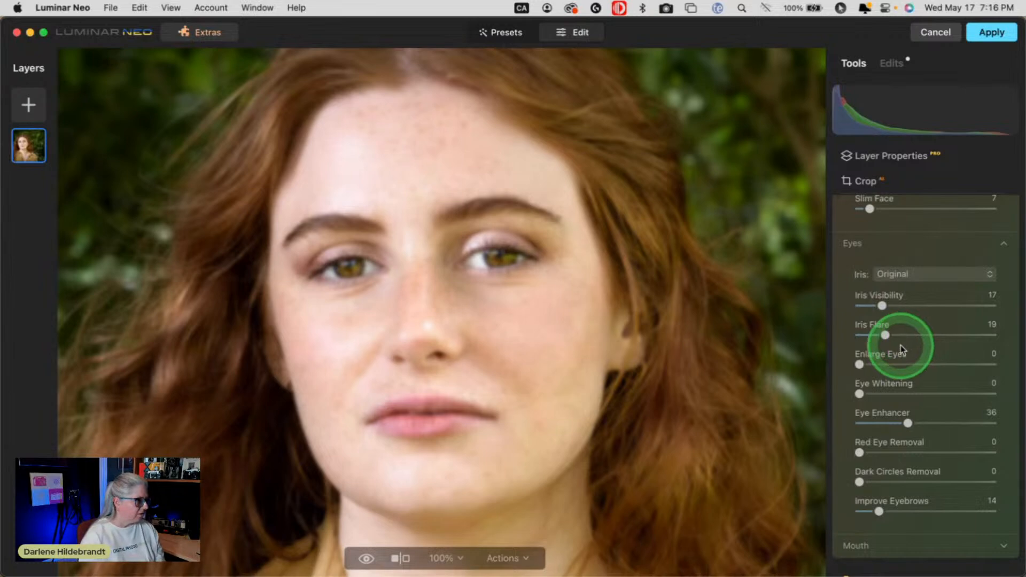
click(914, 276)
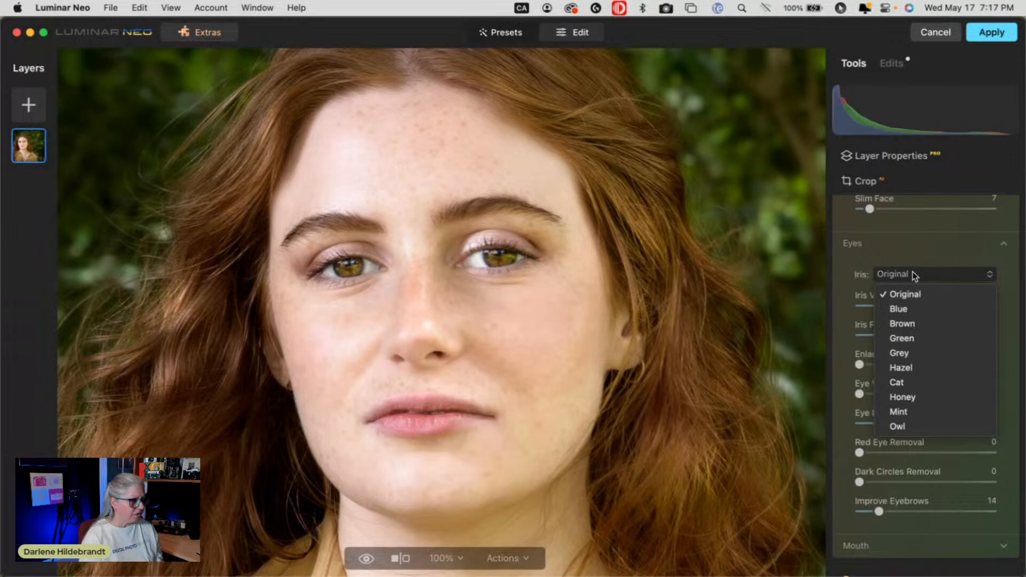
click(908, 396)
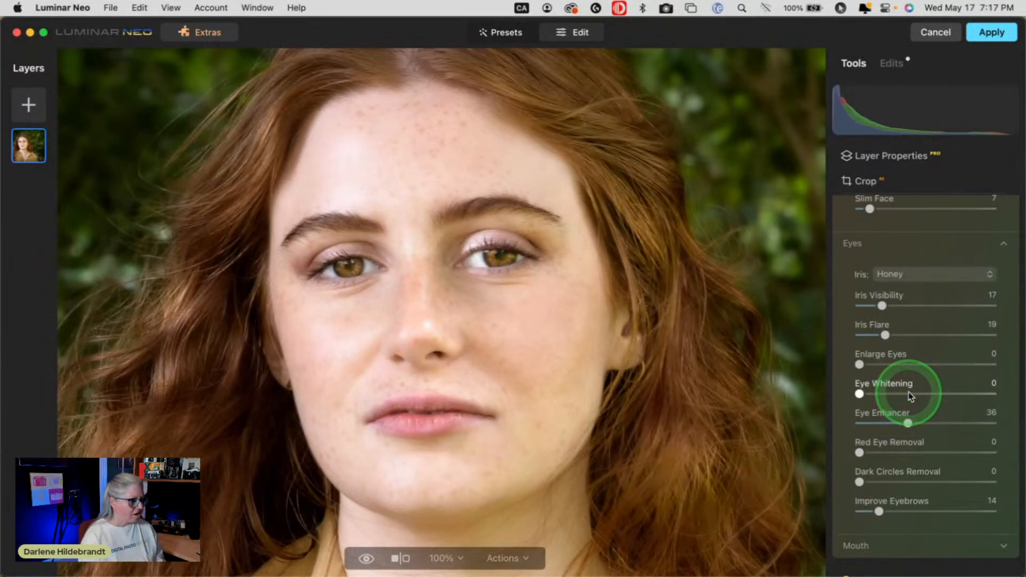
mouse_move(881, 306)
mouse_down()
mouse_move(917, 305)
mouse_move(898, 306)
mouse_up()
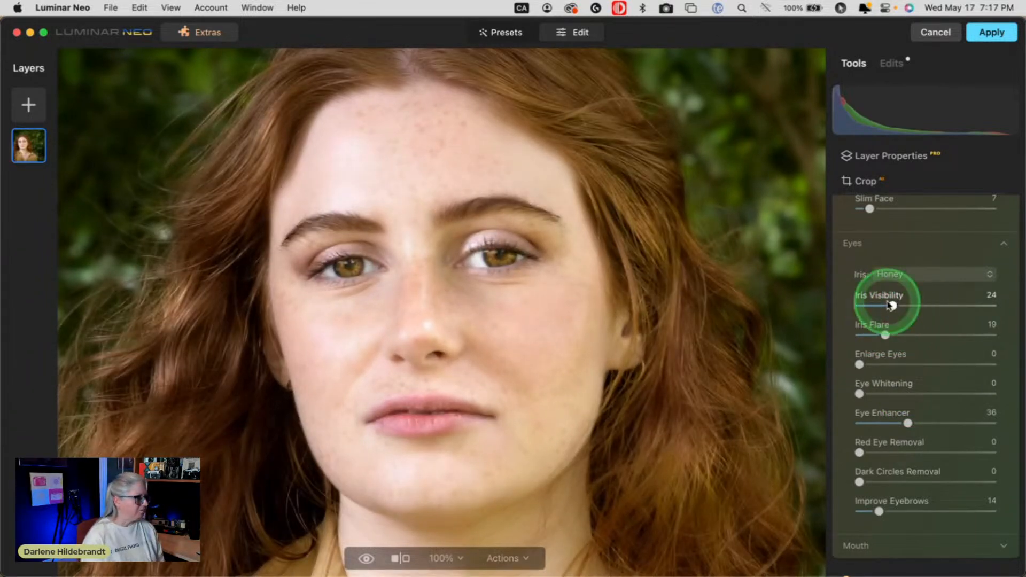
Compare the portrait repeatedly with and without the new Face adjustments
scroll(931, 275, up, 3)
scroll(931, 275, up, 2)
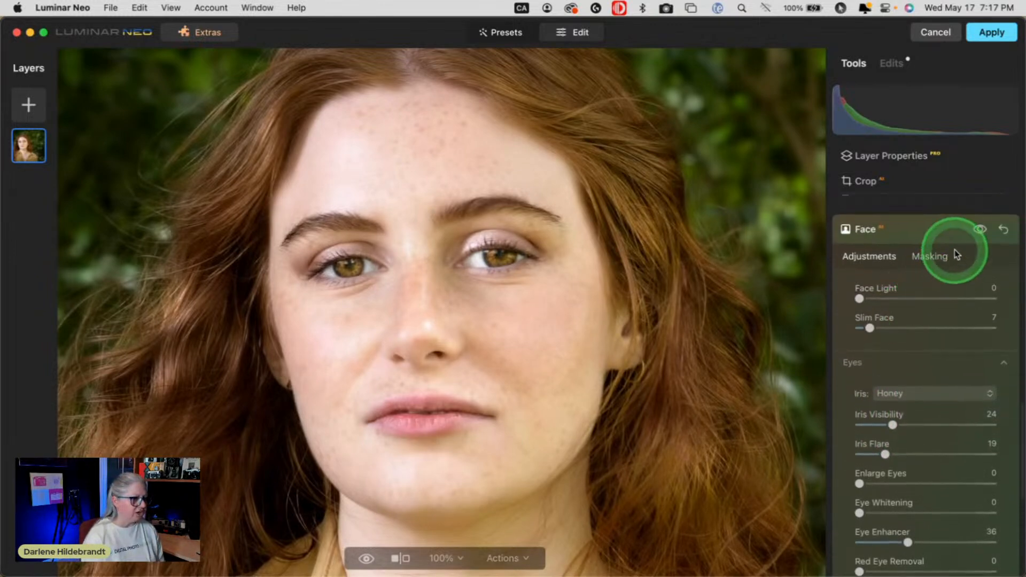
click(978, 231)
click(978, 232)
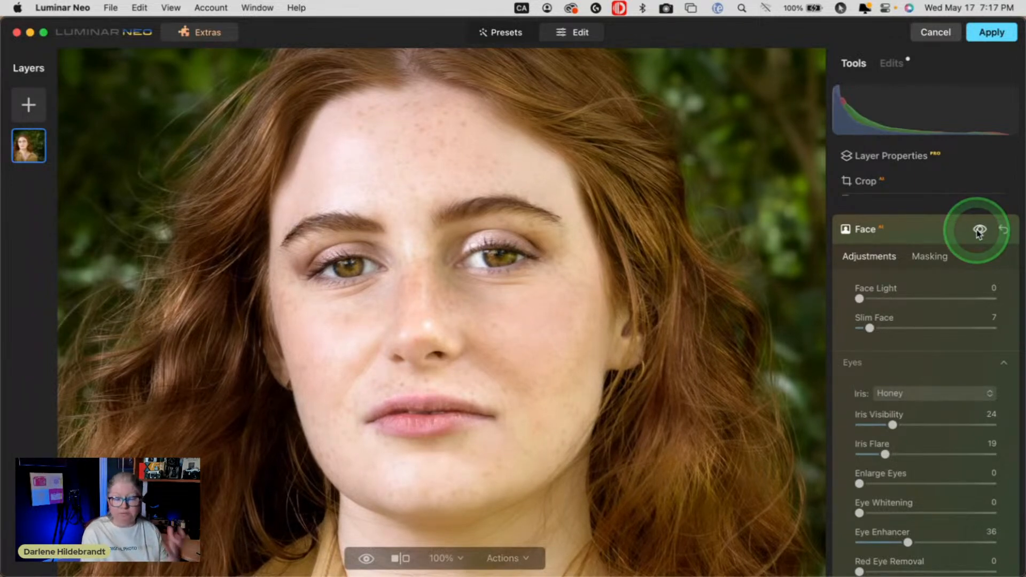
click(978, 232)
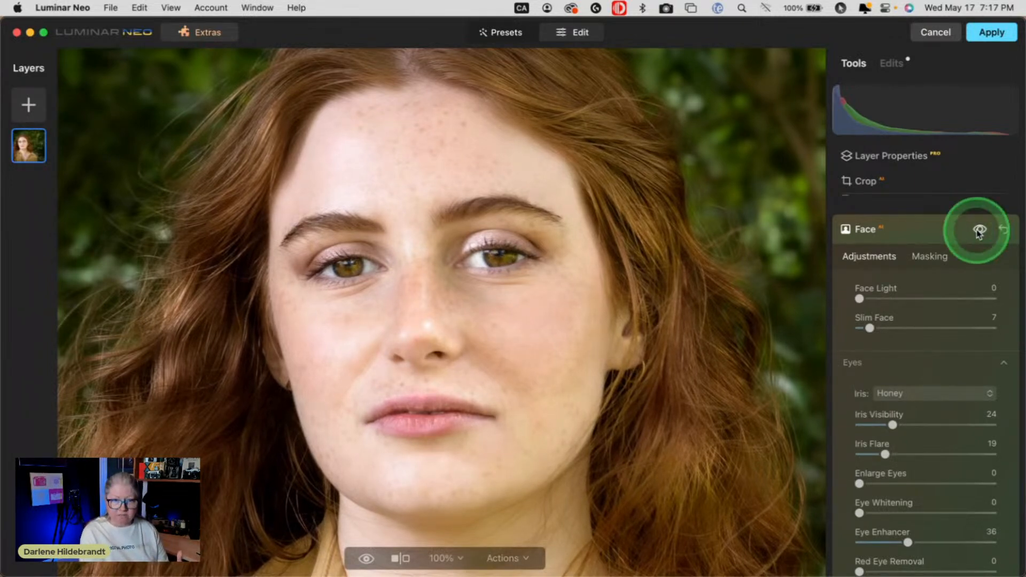
click(979, 232)
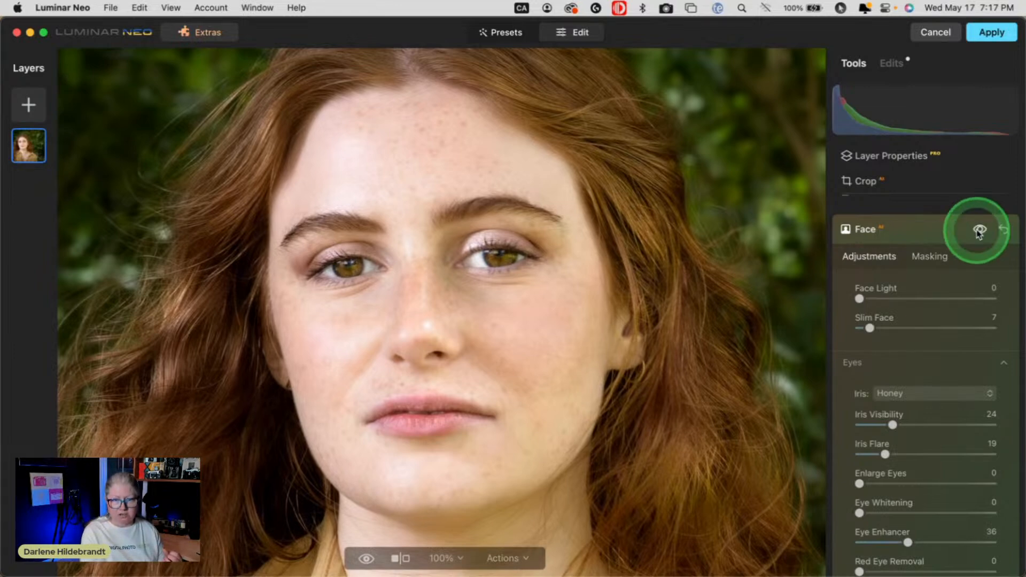
click(979, 232)
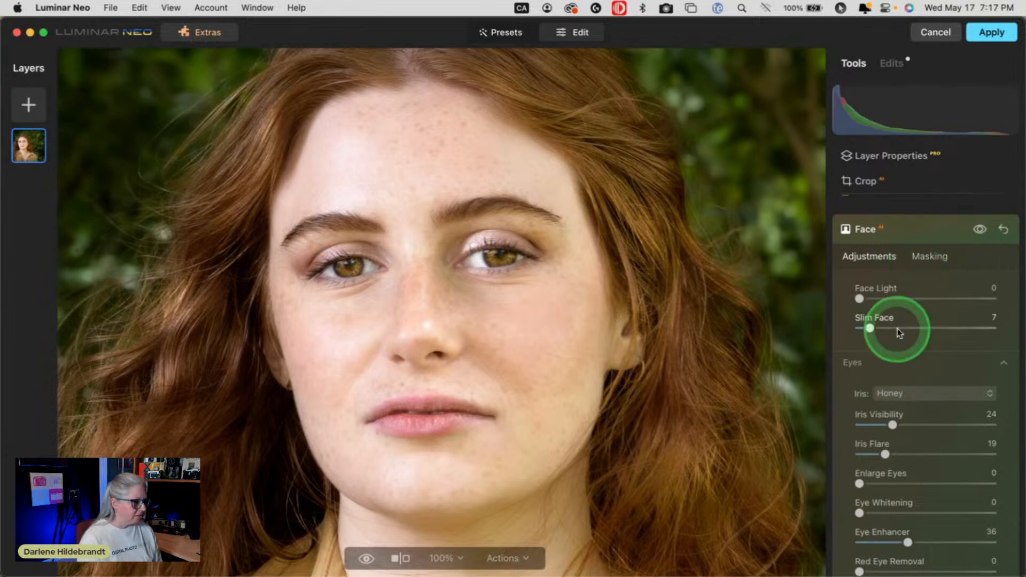
Try the Hazel and Brown iris colours, and compare the brown eyes with the unadjusted face
click(908, 393)
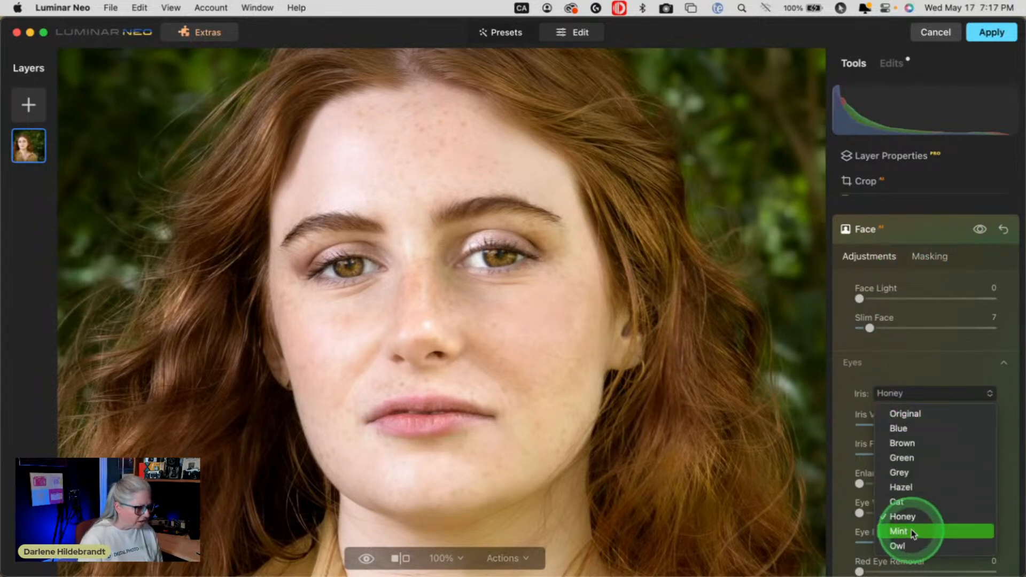
click(906, 488)
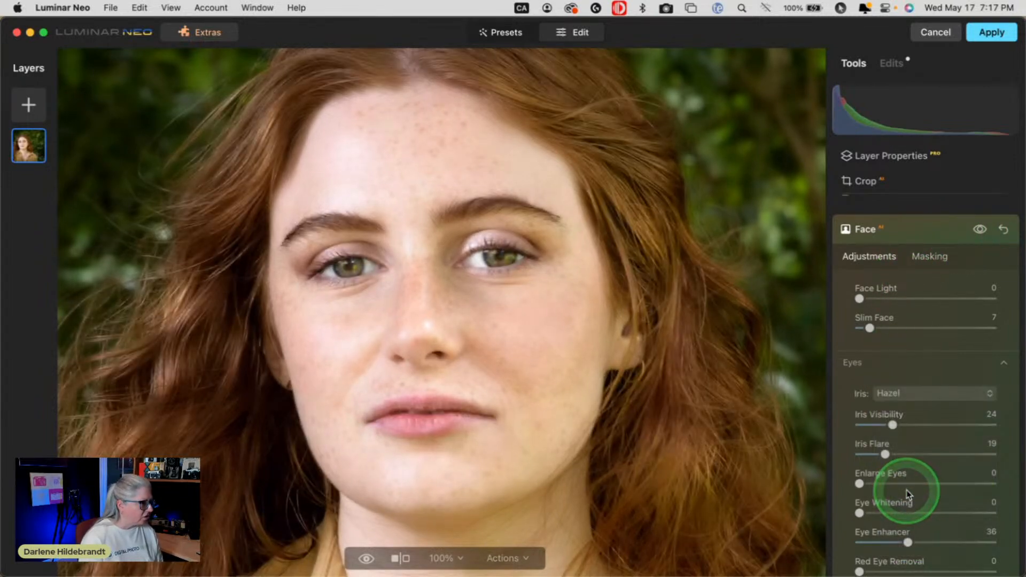
click(913, 389)
click(908, 443)
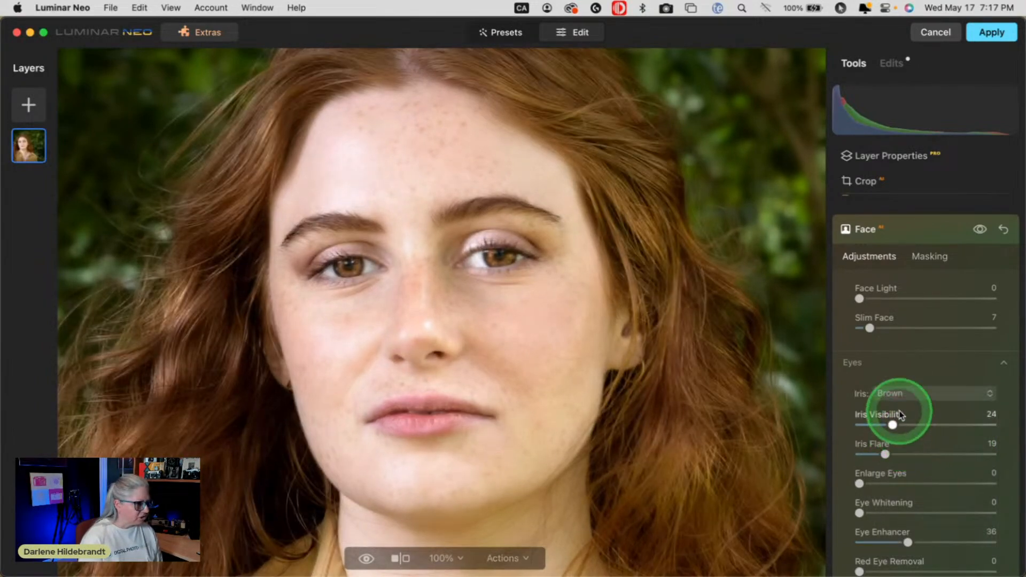
click(980, 229)
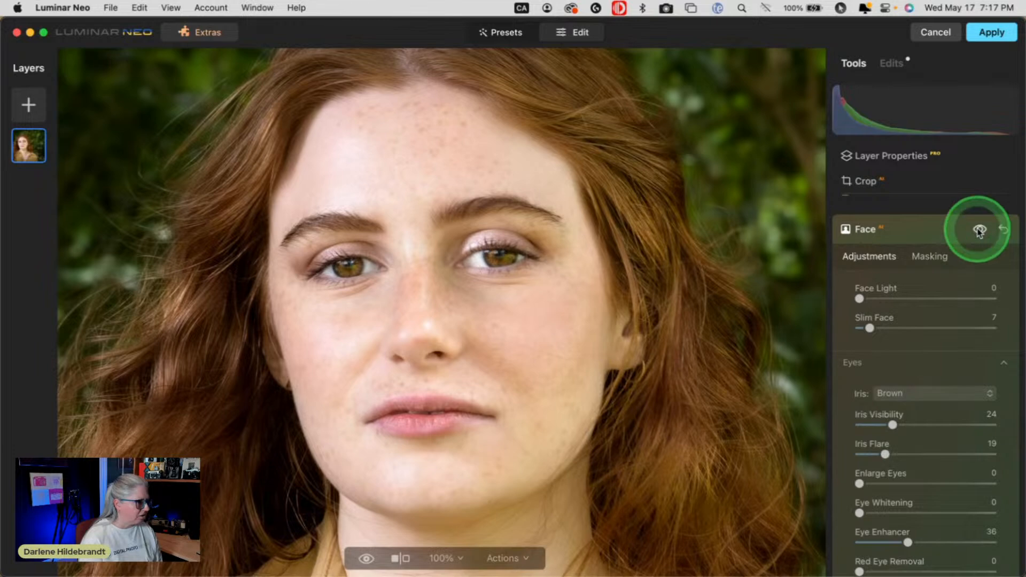
Try the Grey, Mint and Blue iris colours on the eyes
click(915, 393)
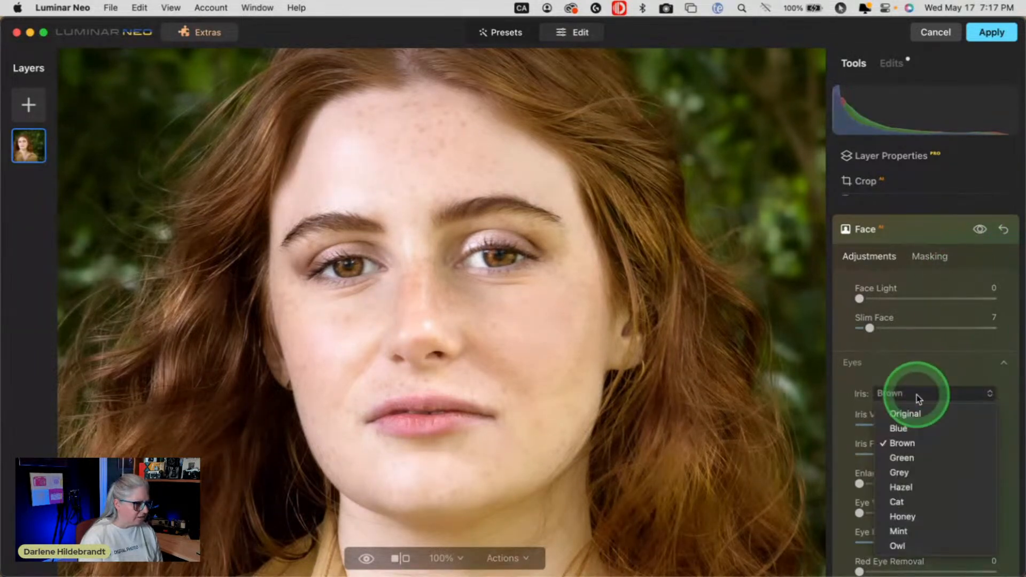
click(900, 473)
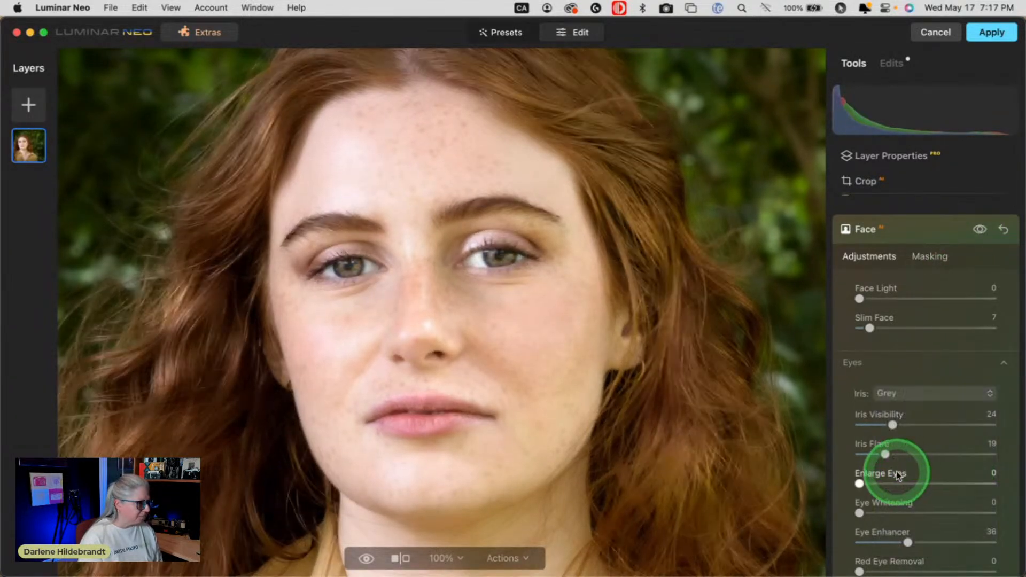
click(898, 394)
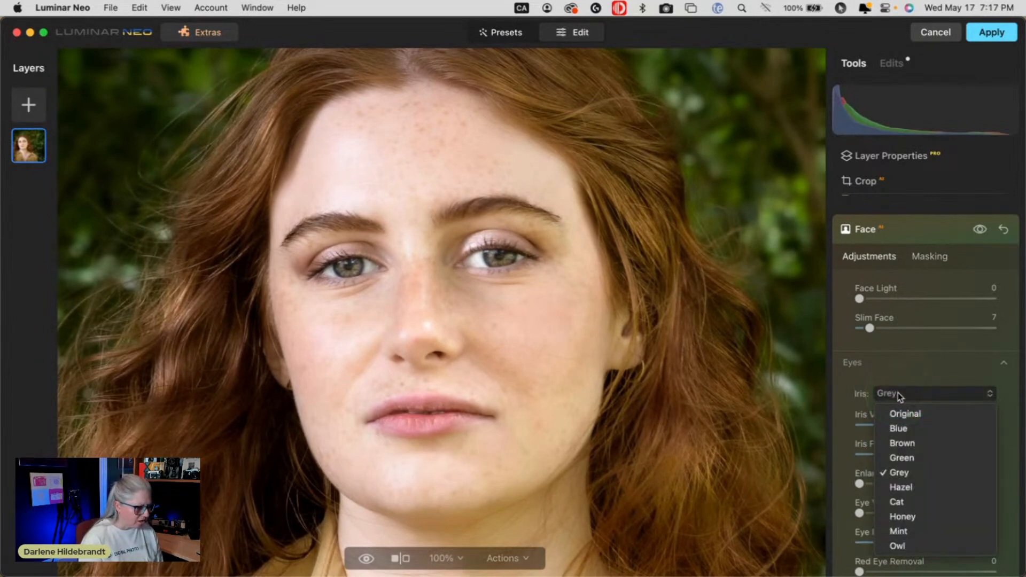
click(900, 531)
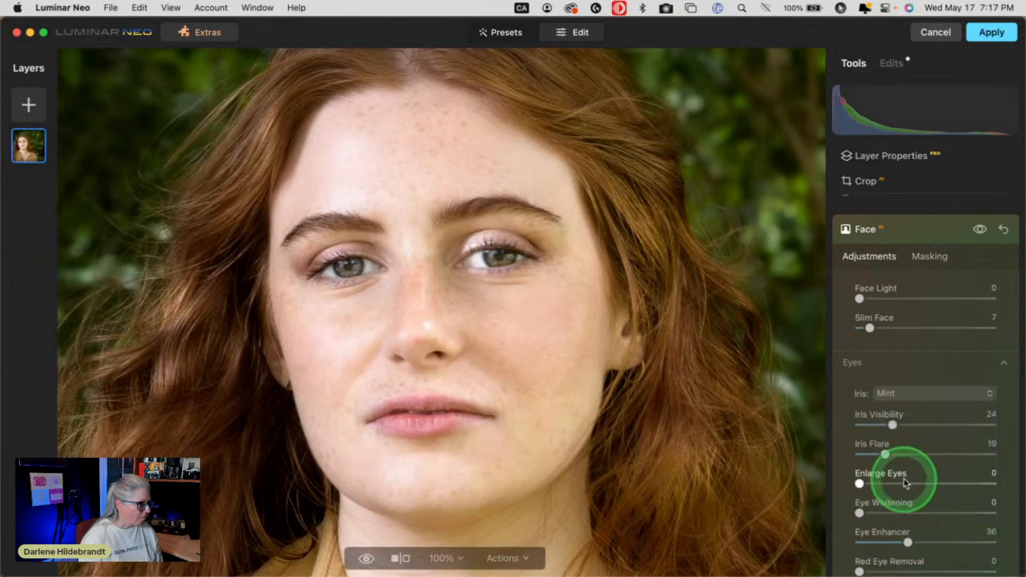
click(903, 396)
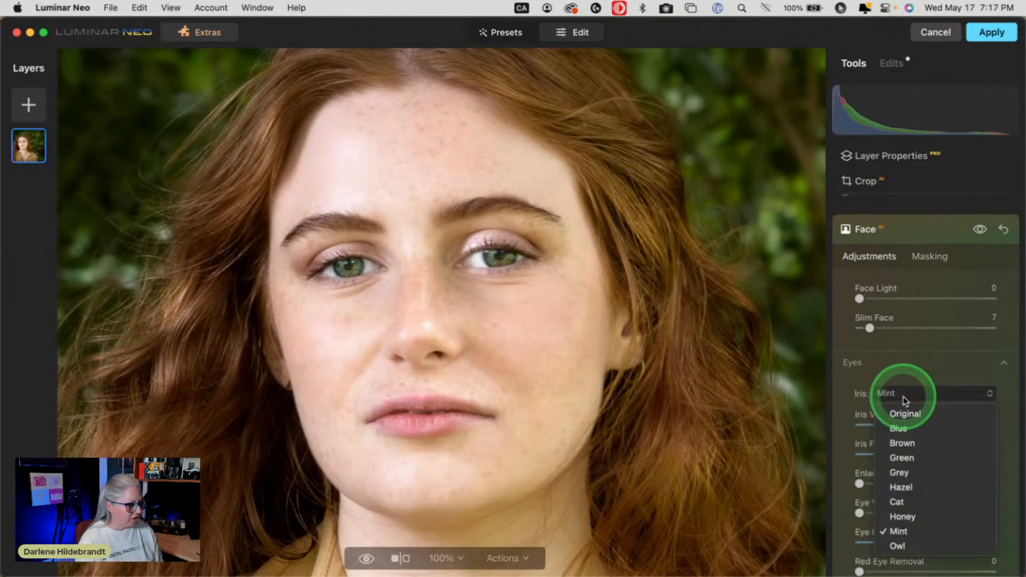
click(900, 430)
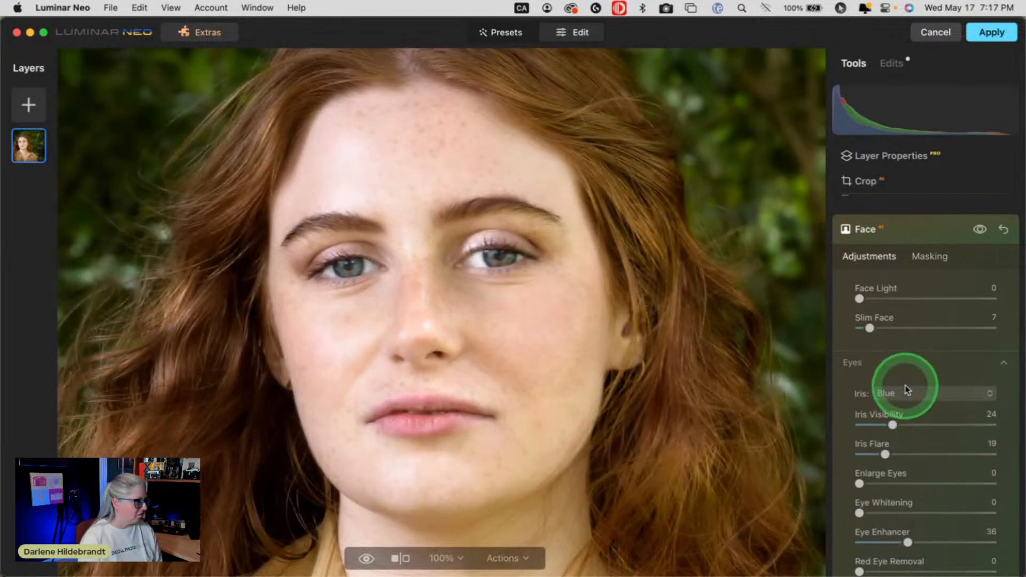
Try the Cat iris option, and return the iris colour to Honey
click(906, 391)
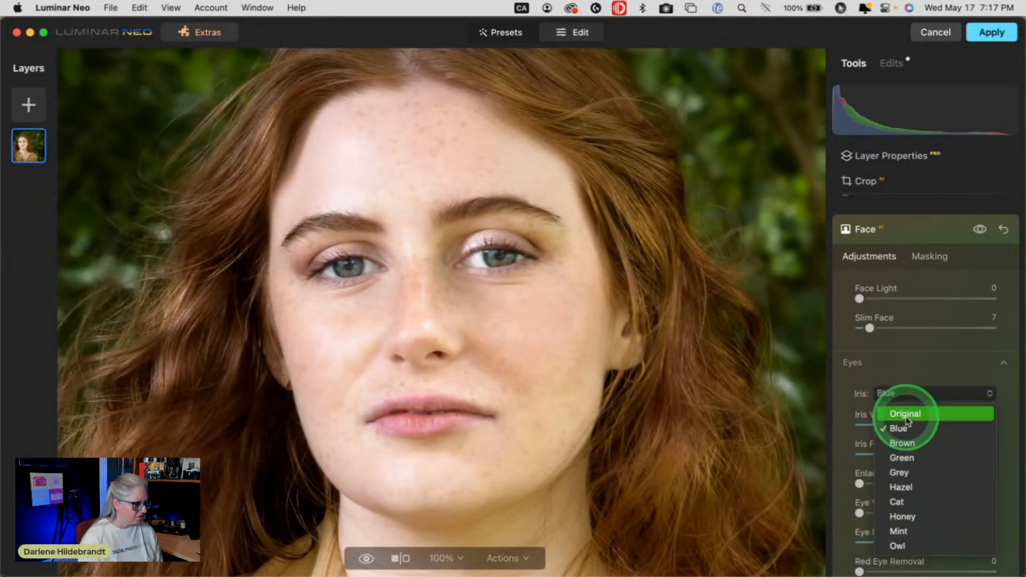
click(900, 502)
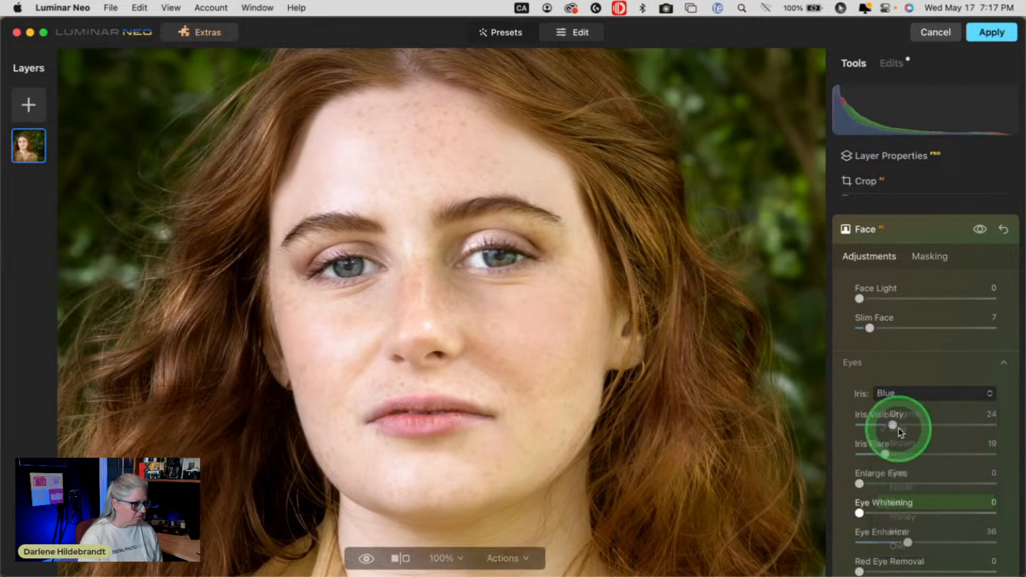
click(912, 392)
click(903, 516)
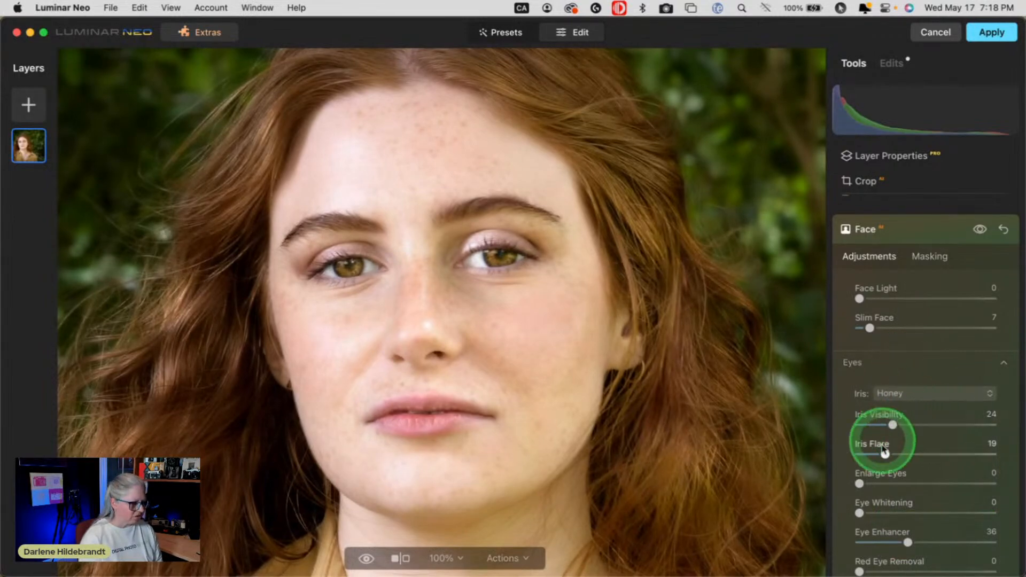
Reduce the Face tool's Eye Enhancer to 26 and Iris Visibility to 13, and close the tool
drag(907, 541, 895, 541)
click(892, 424)
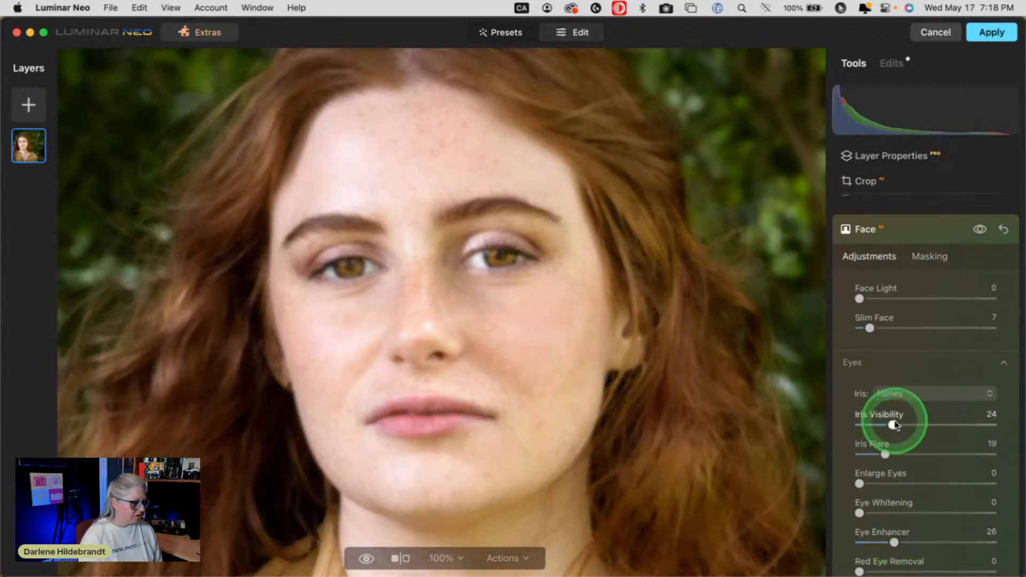
mouse_move(890, 425)
mouse_down()
mouse_move(865, 424)
mouse_move(882, 426)
mouse_up()
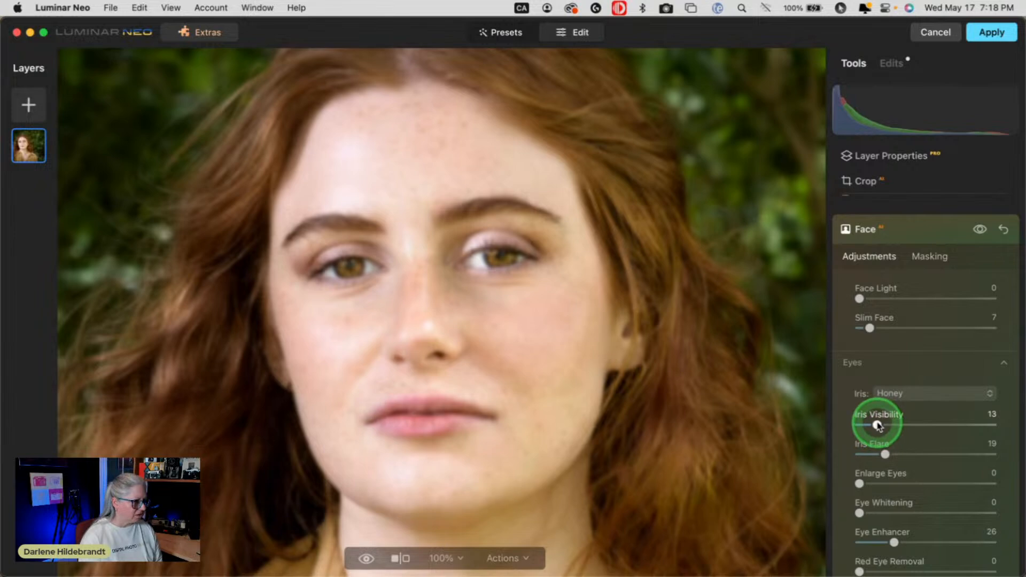
click(928, 312)
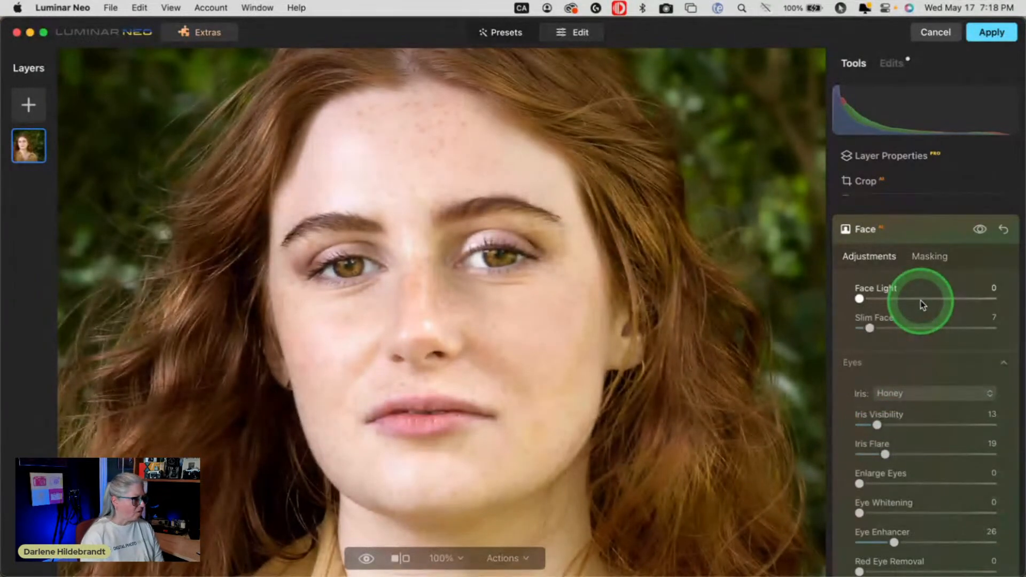
click(915, 229)
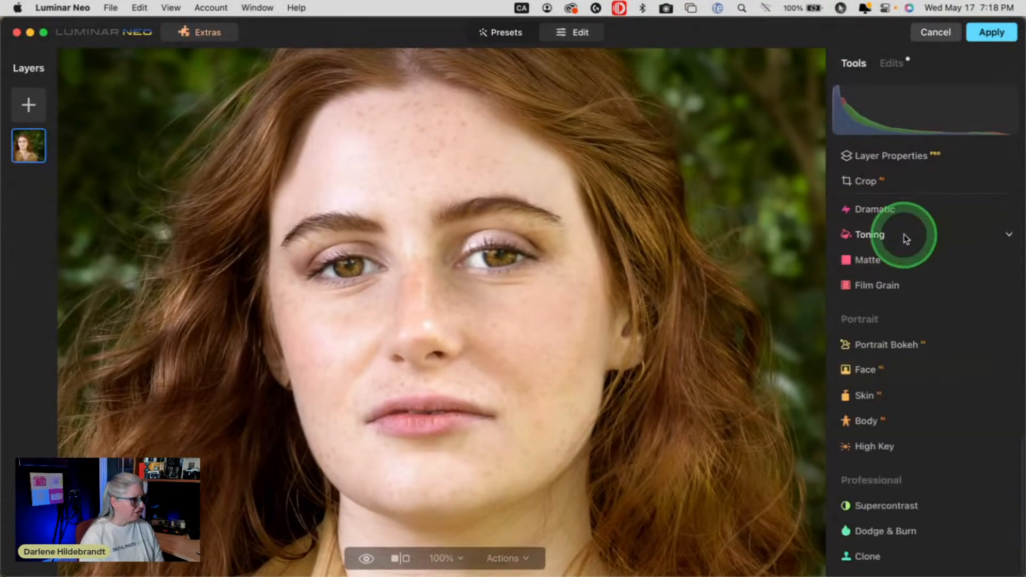
click(760, 281)
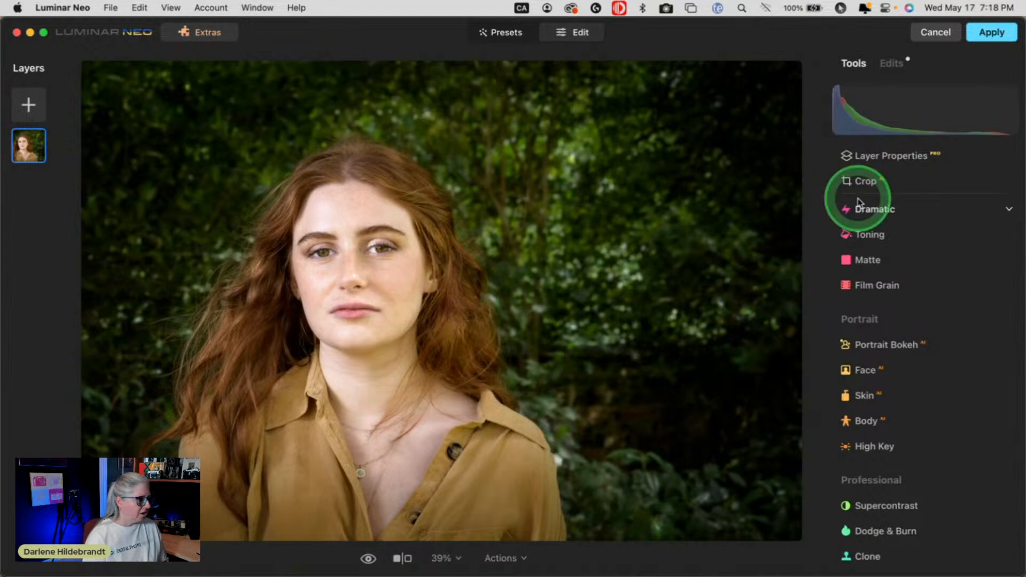
Reopen the Face edit that has Slim Face 7, expand its eye and mouth settings, and view the face at 100%
click(896, 64)
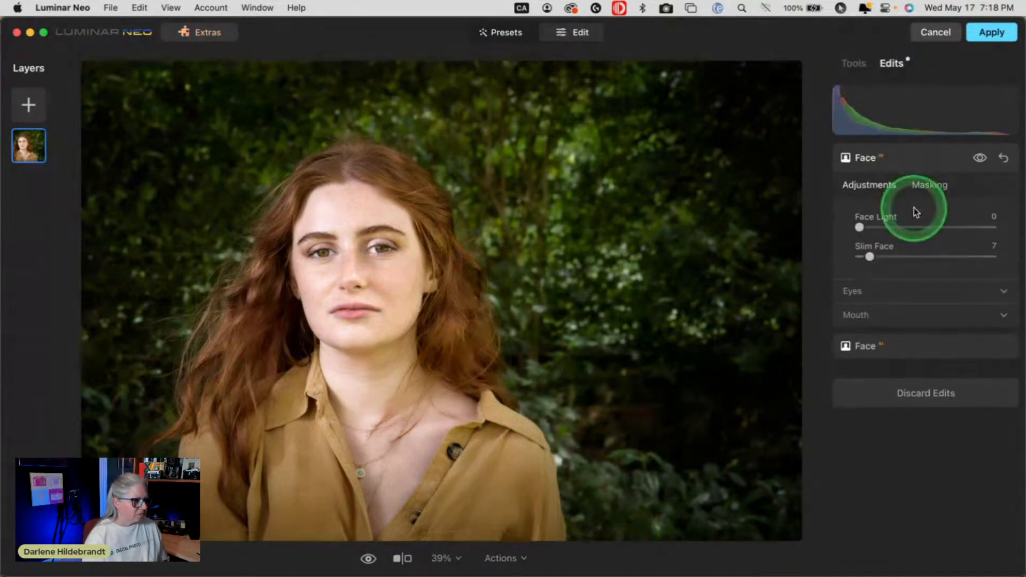
click(912, 297)
scroll(912, 296, down, 5)
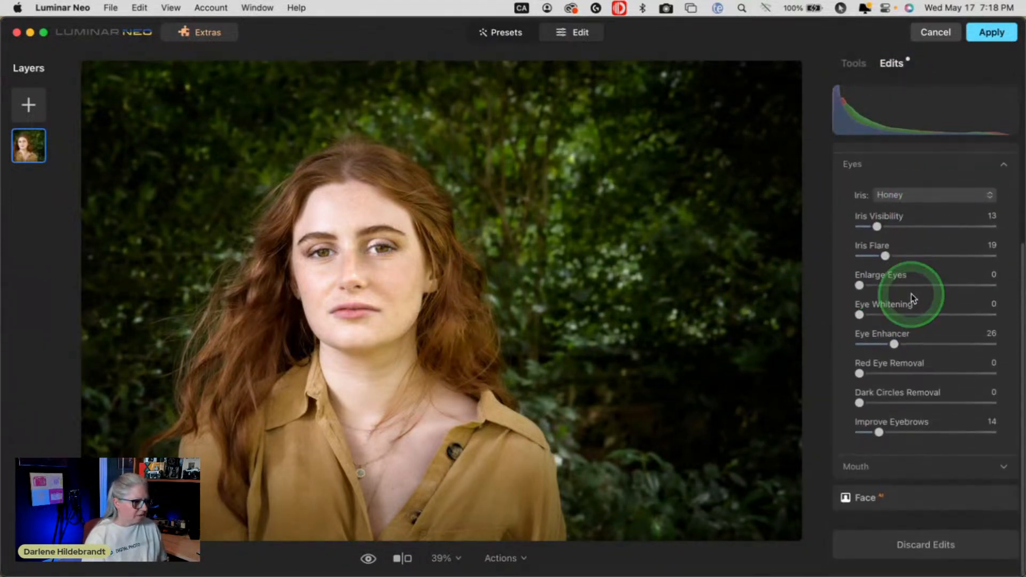
click(896, 472)
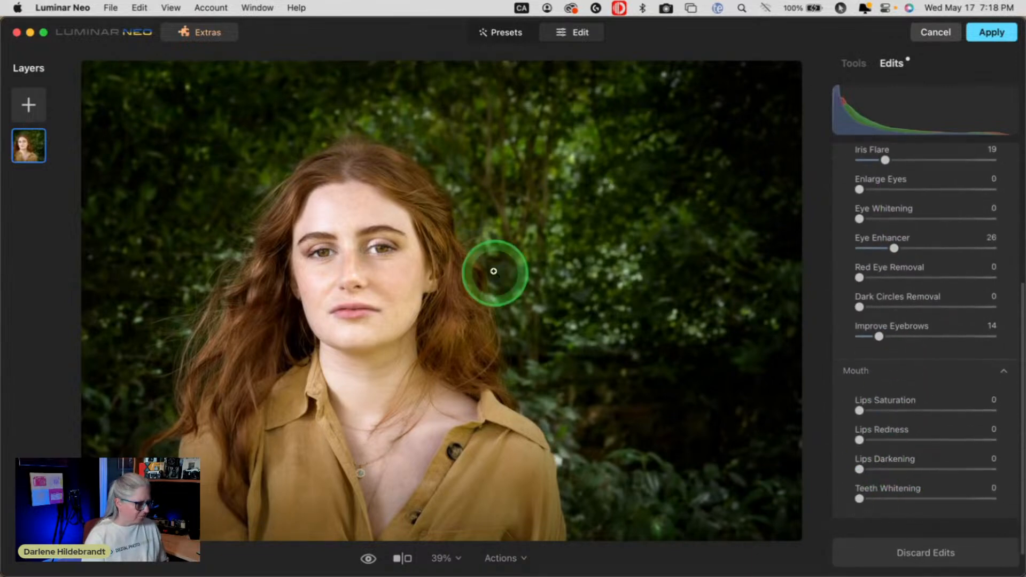
key(super+1)
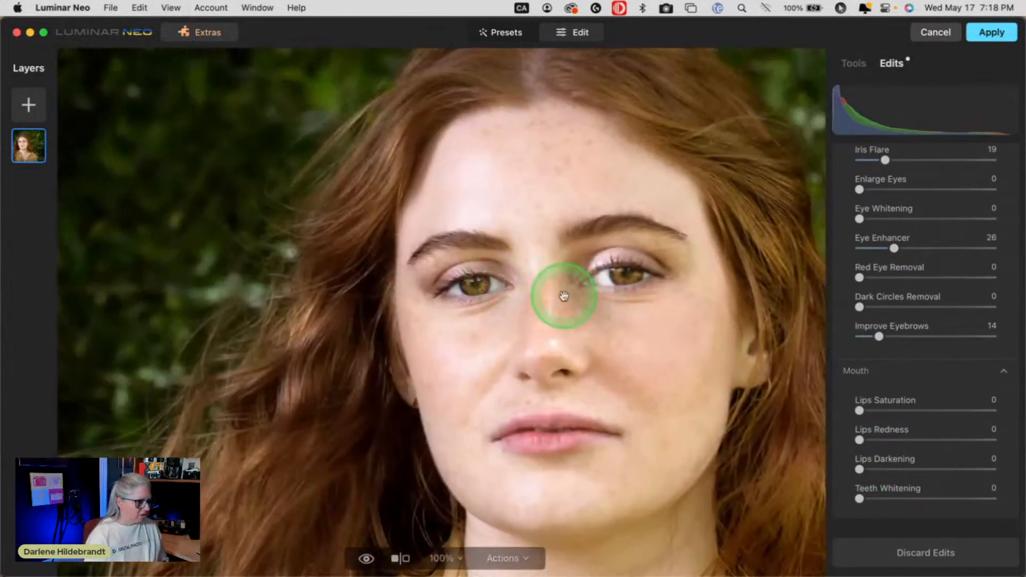
Try a strong lip effect with Lips Saturation 68, Lips Redness 74 and Lips Darkening 75
drag(885, 470, 933, 470)
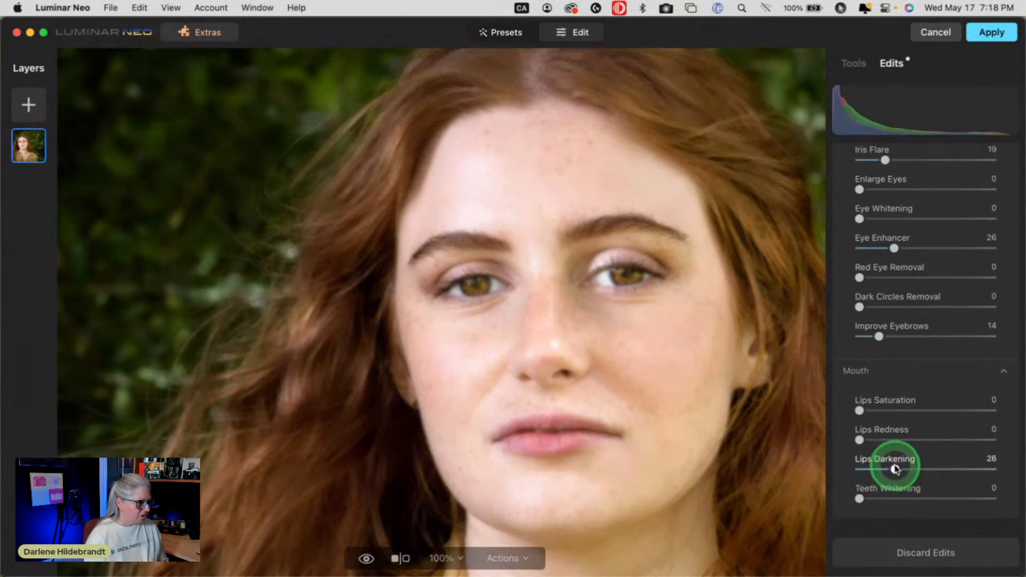
drag(859, 439, 950, 410)
click(959, 440)
click(960, 469)
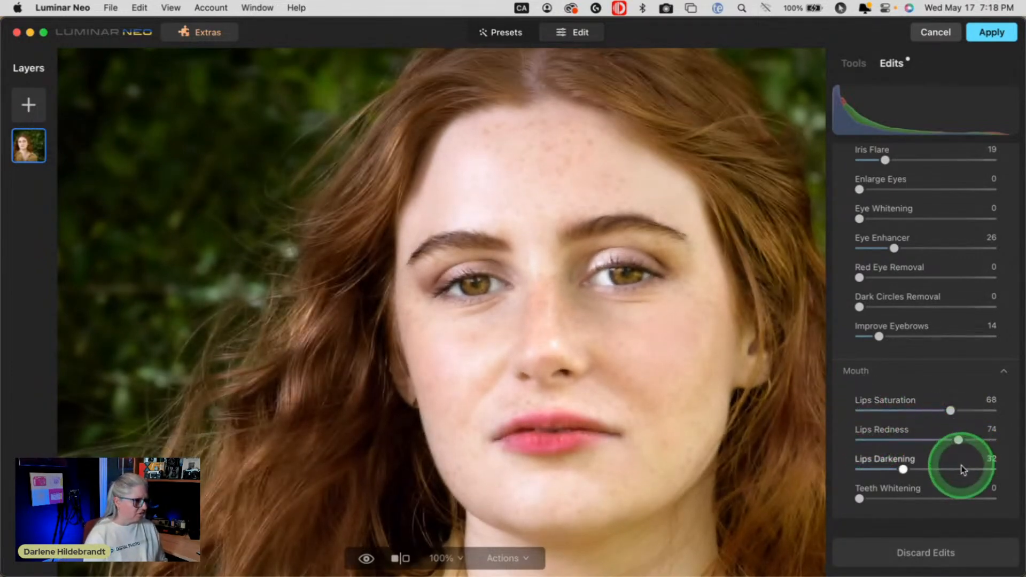
Tone the lips down to Lips Redness 11, Lips Saturation 7 and Lips Darkening 53, and check the whole portrait
click(873, 441)
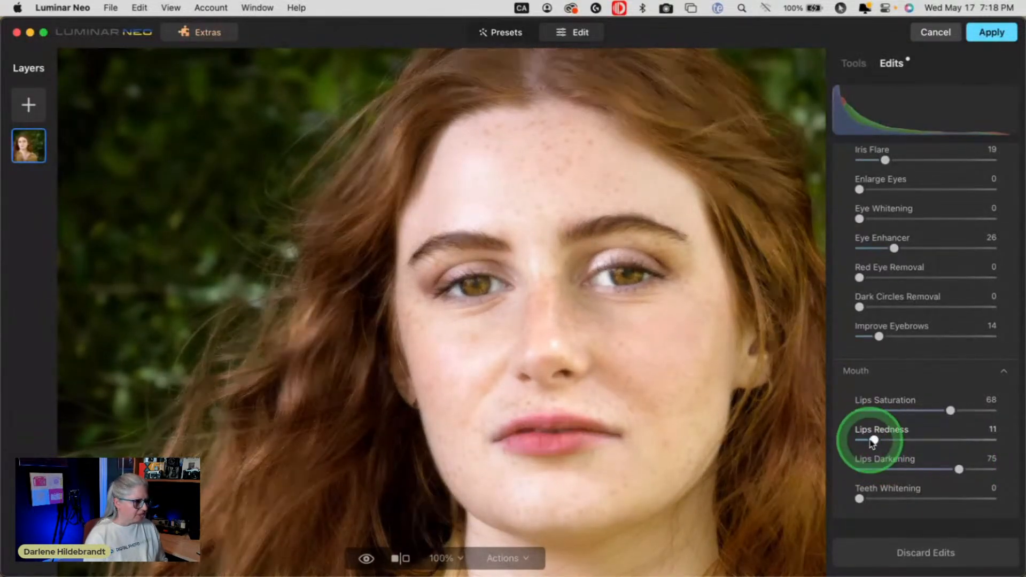
click(873, 411)
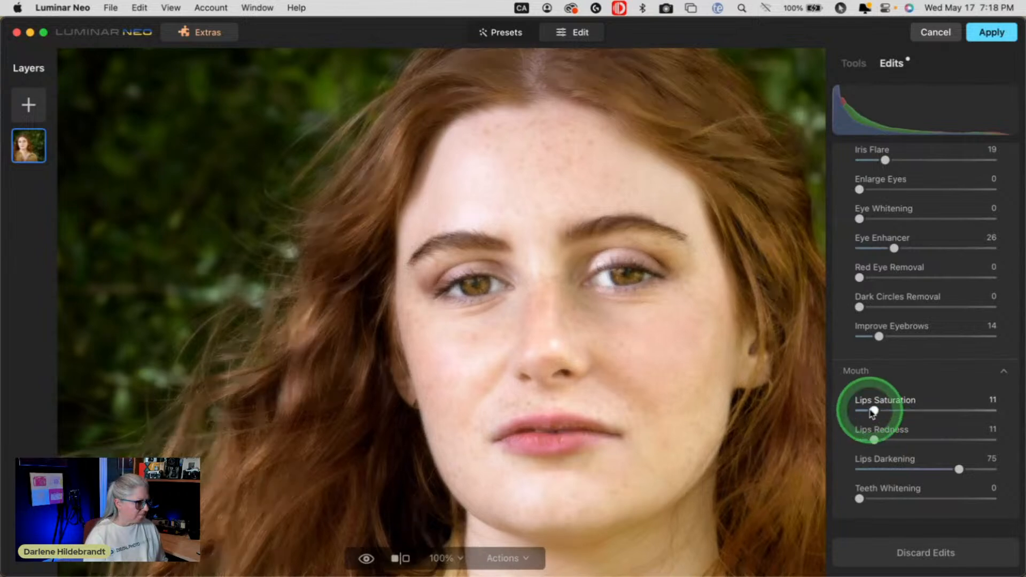
drag(873, 410, 868, 410)
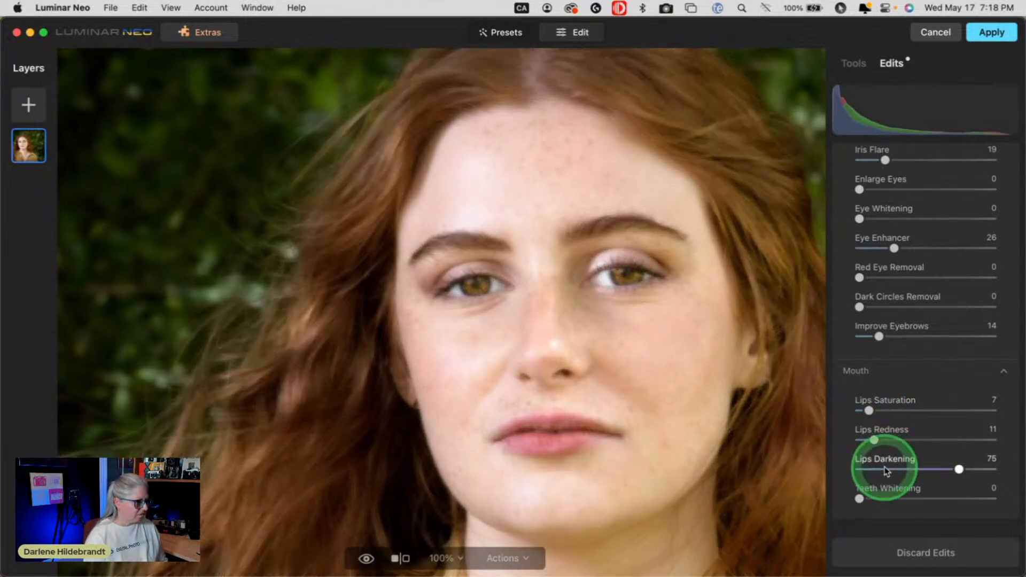
drag(958, 469, 931, 469)
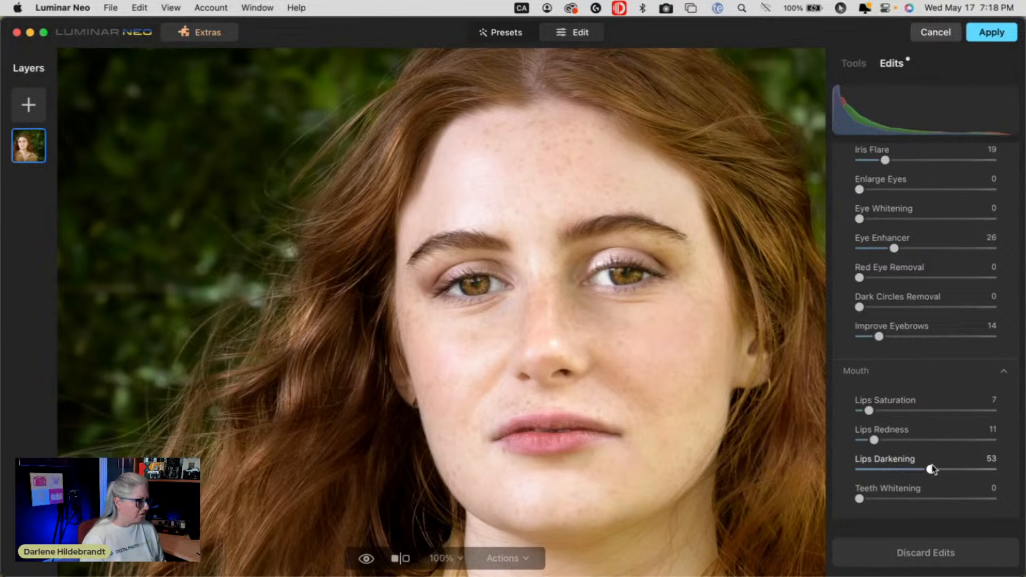
double_click(637, 335)
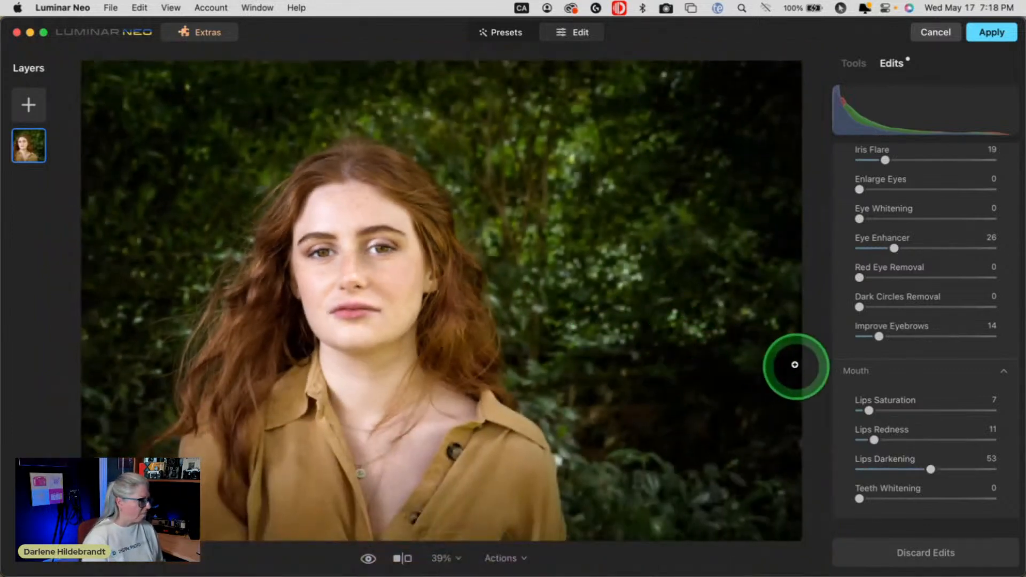
click(850, 370)
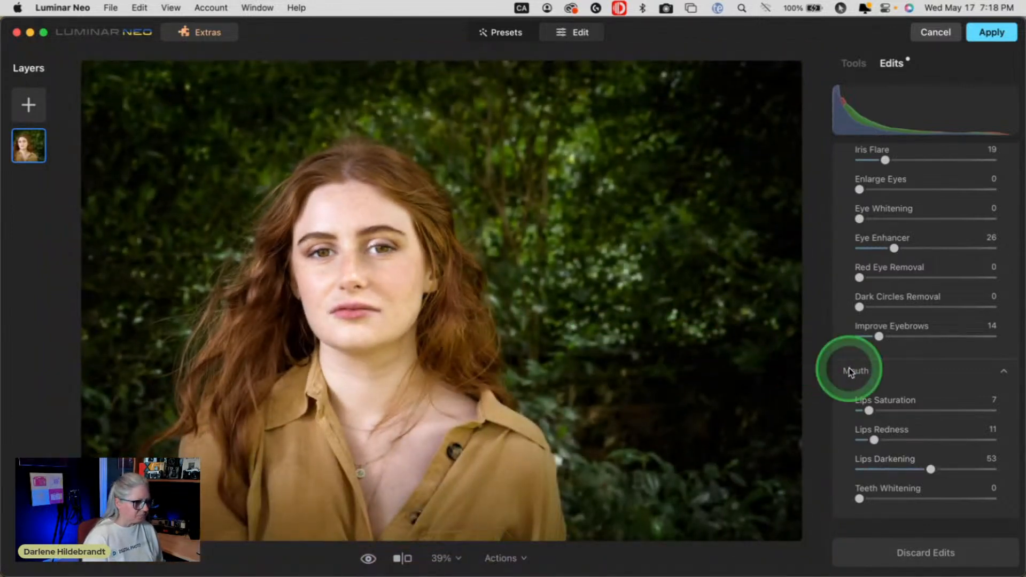
Blur the background with Portrait Bokeh at Amount 50 and Depth Correction -55
click(854, 64)
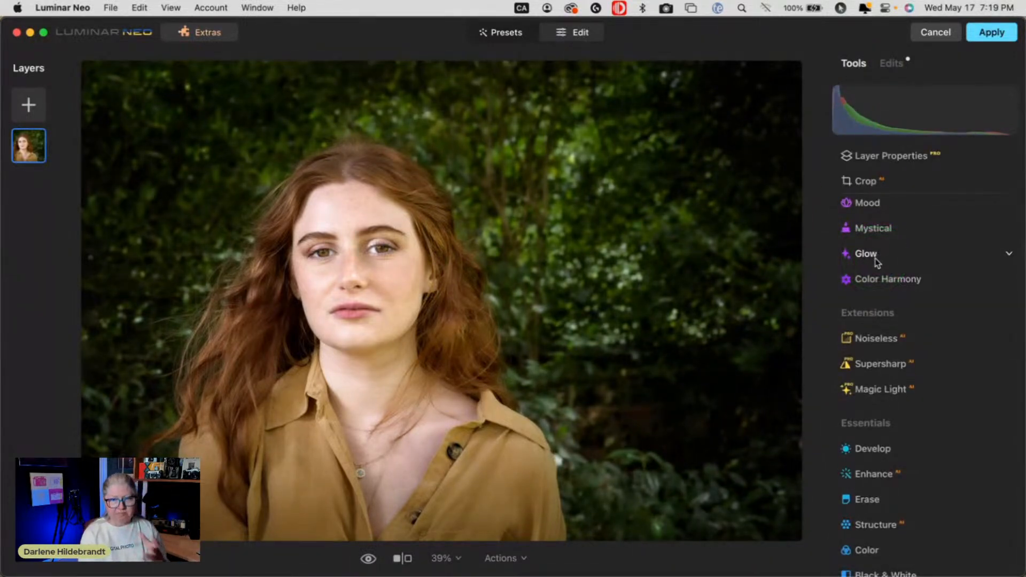
scroll(876, 262, down, 15)
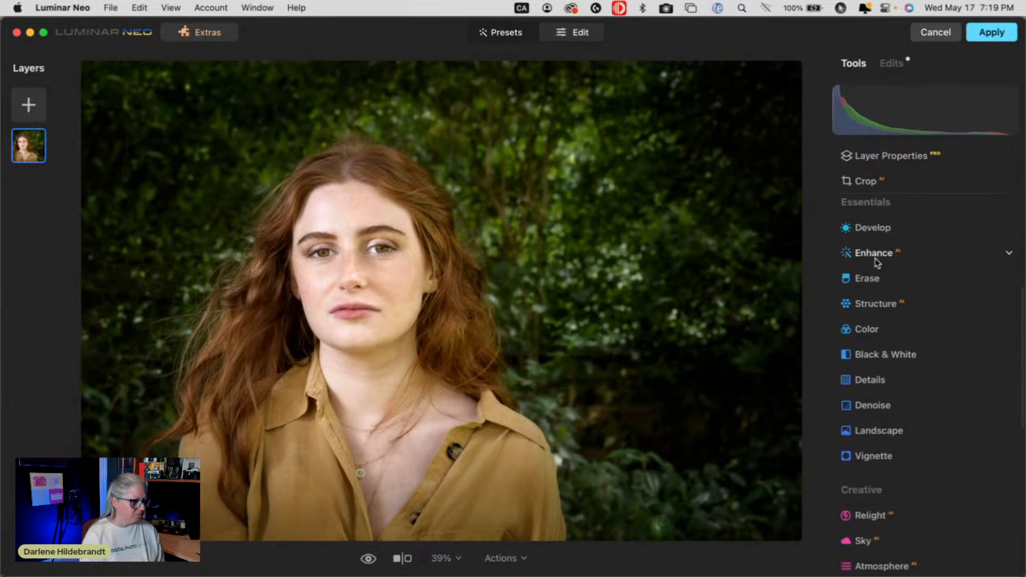
scroll(877, 262, down, 9)
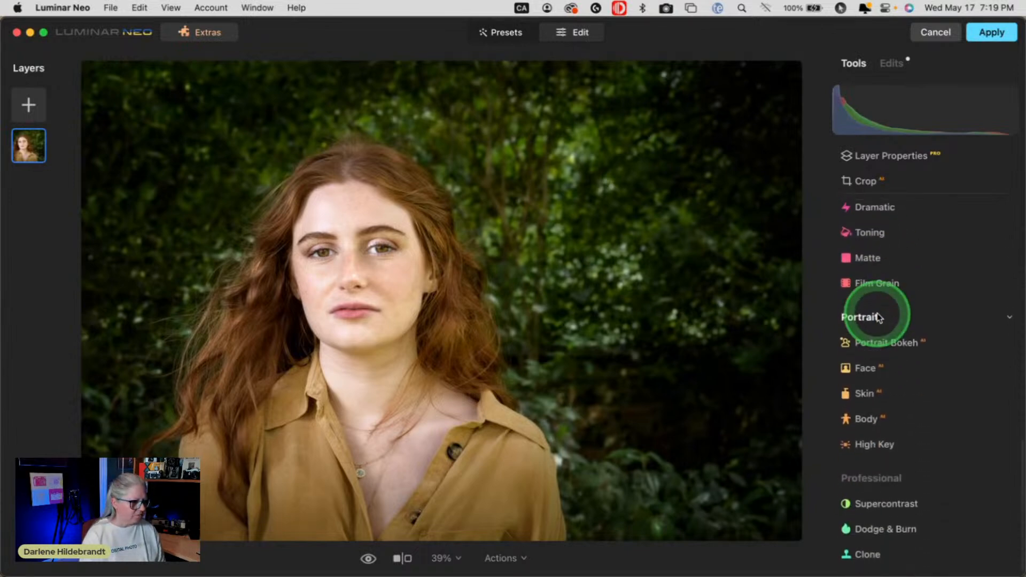
click(893, 347)
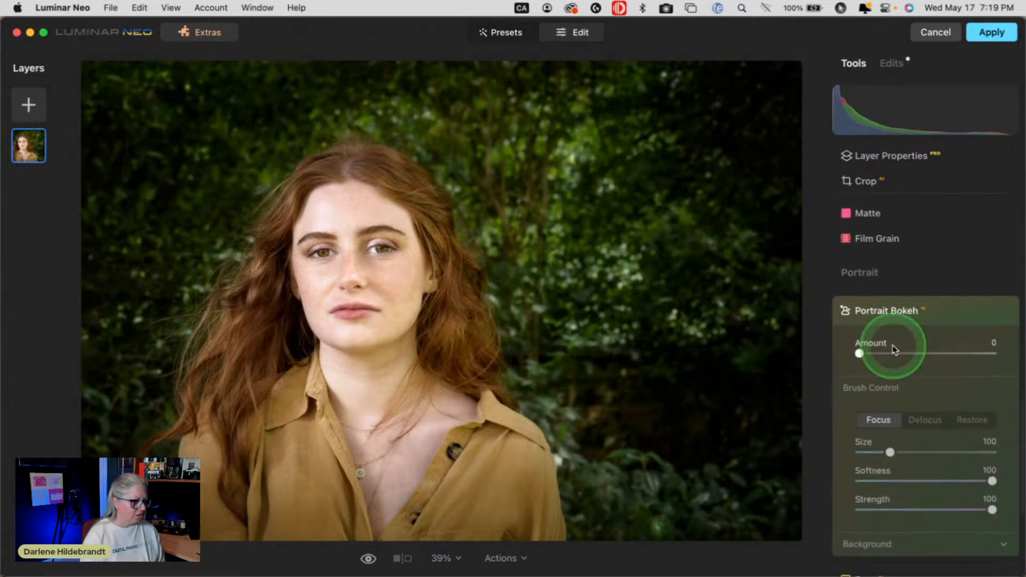
click(927, 318)
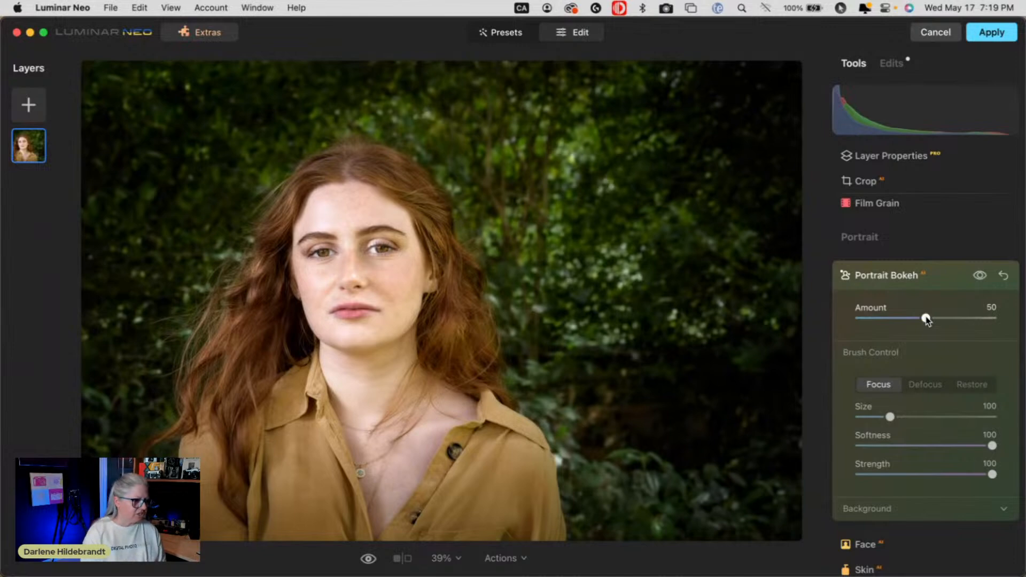
click(923, 516)
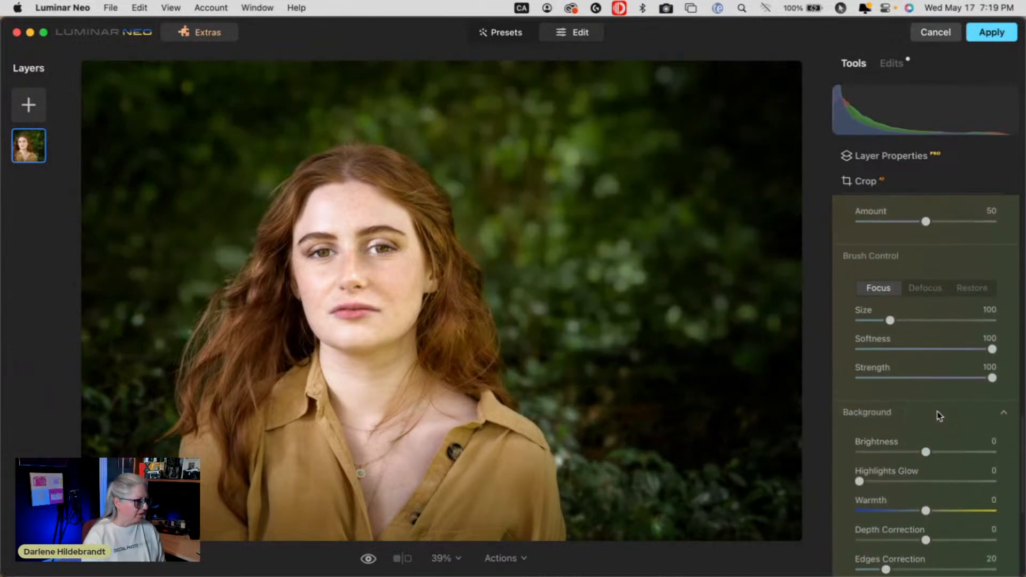
drag(926, 540, 888, 540)
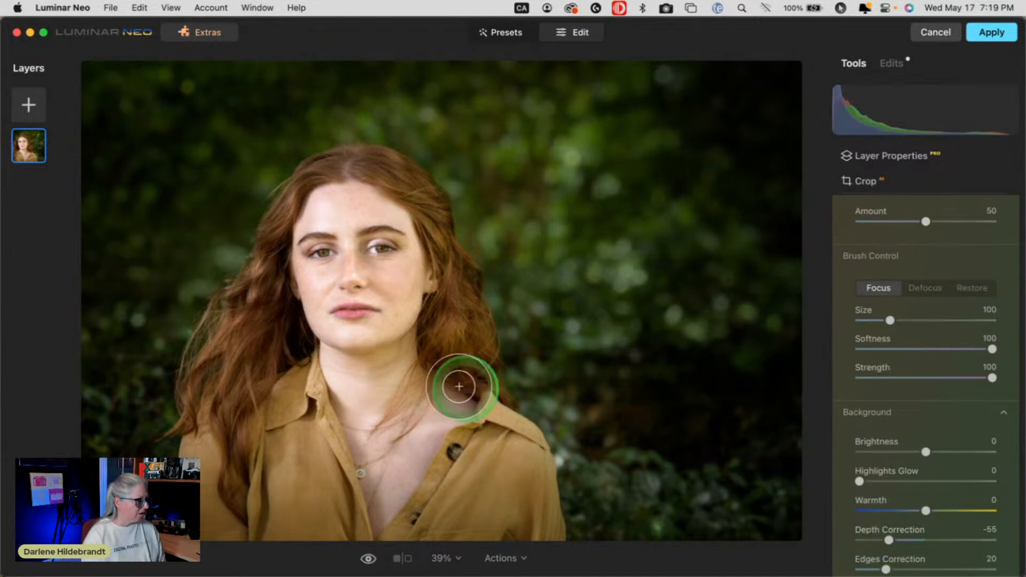
Dab the Focus brush on the subject's neck, and set the brush Strength to 45
click(400, 362)
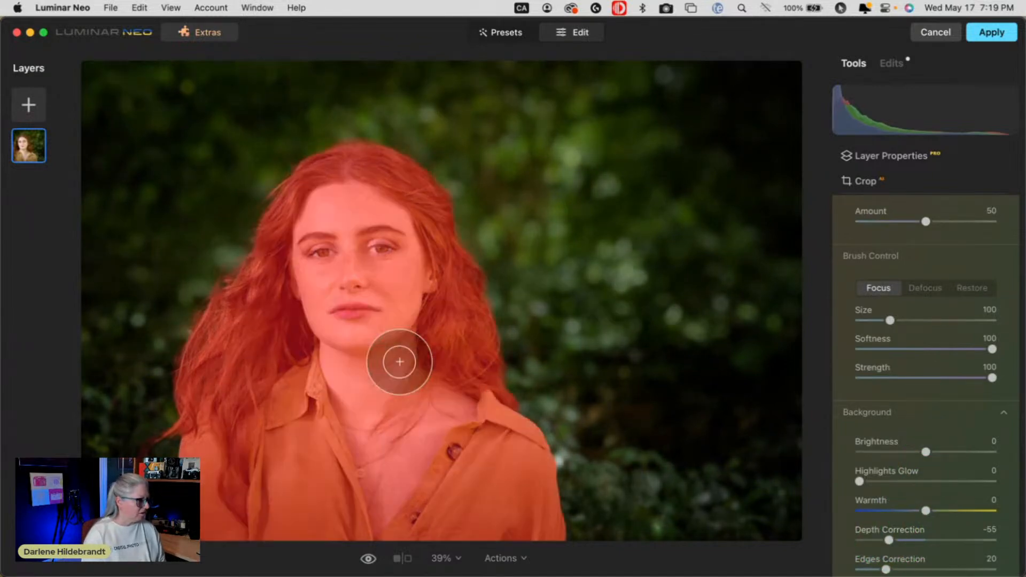
click(919, 378)
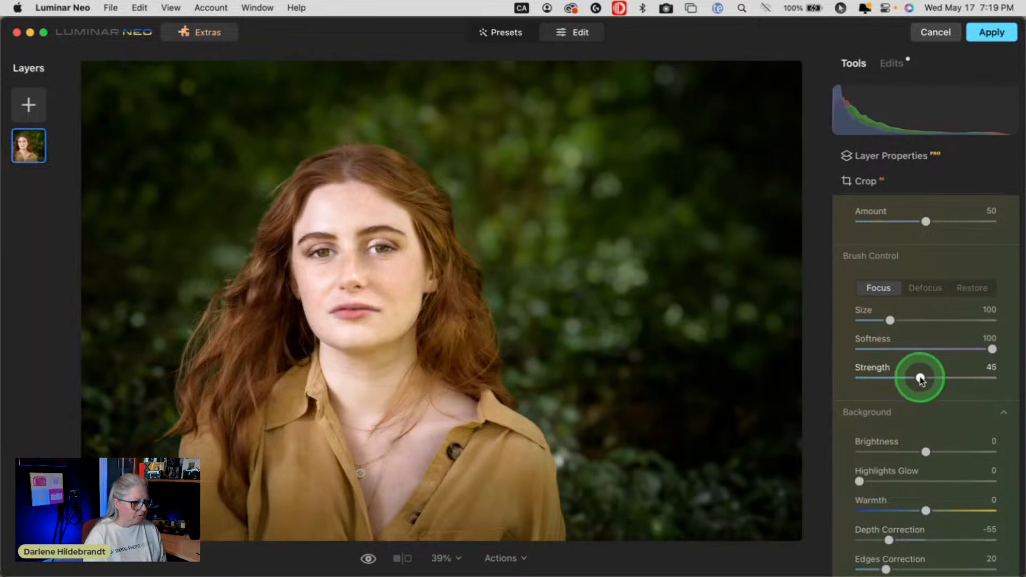
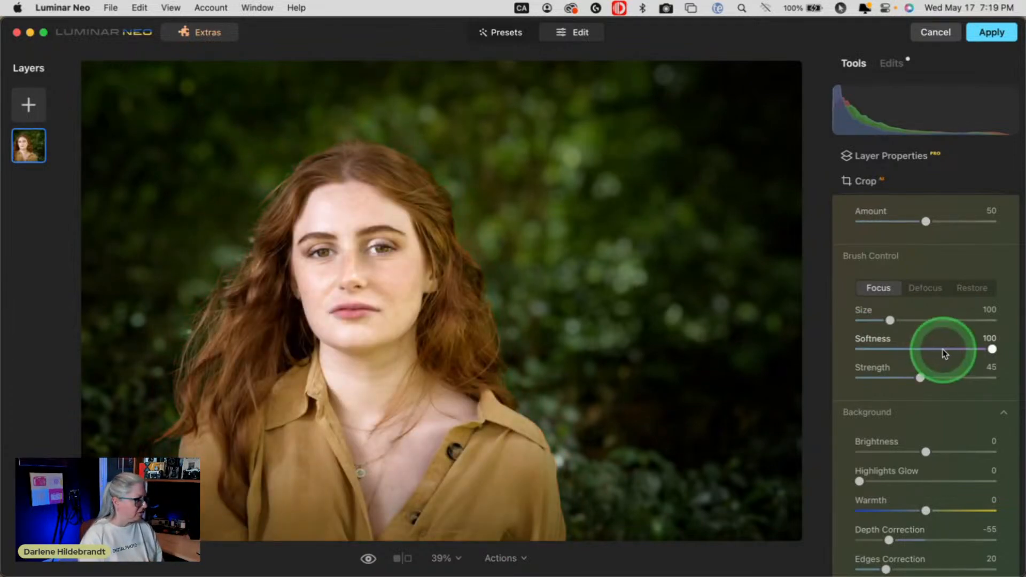
Set the Portrait Bokeh Depth Correction to -27, Amount to 94 and Highlights Glow to 50
drag(889, 540, 904, 541)
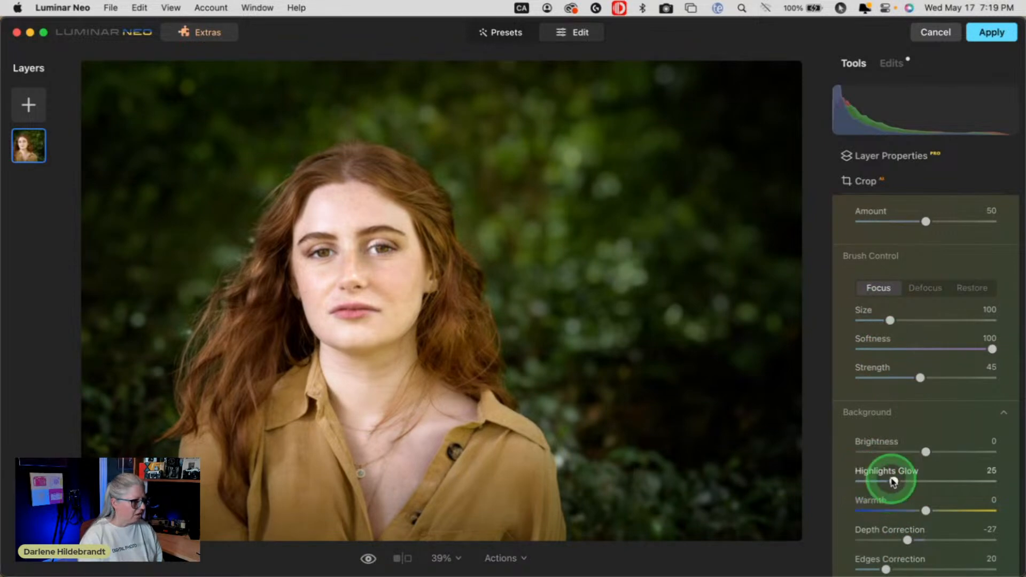
drag(889, 481, 893, 481)
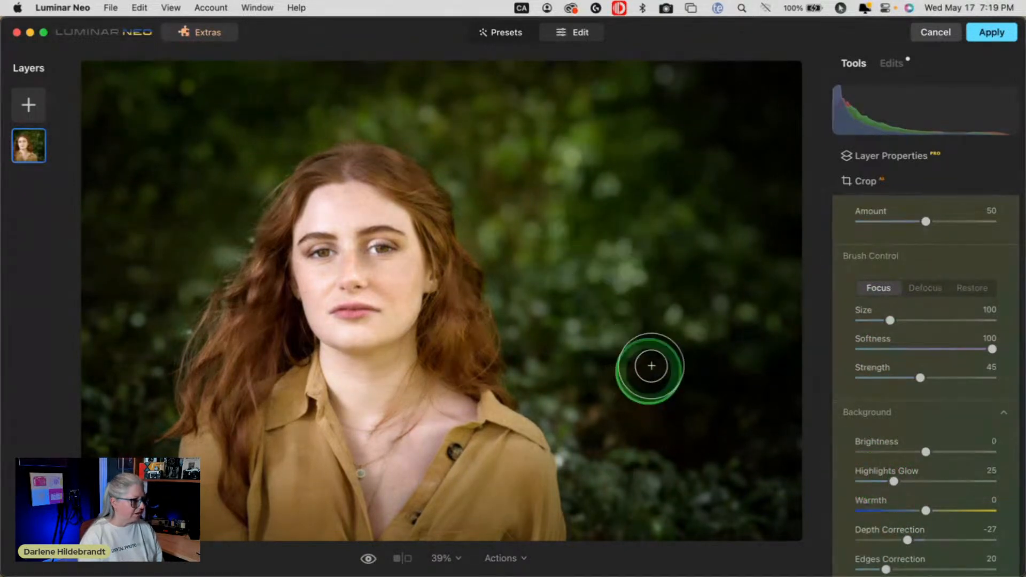
click(983, 221)
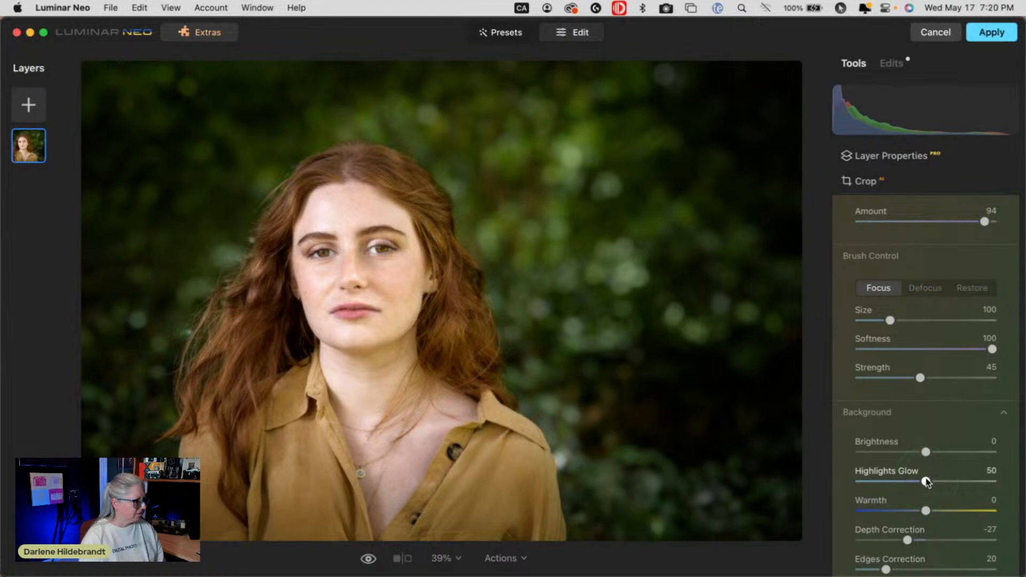
Set the Portrait Bokeh background Warmth to 35 and Edges Correction to 20, checking the blur around the subject
scroll(928, 476, down, 2)
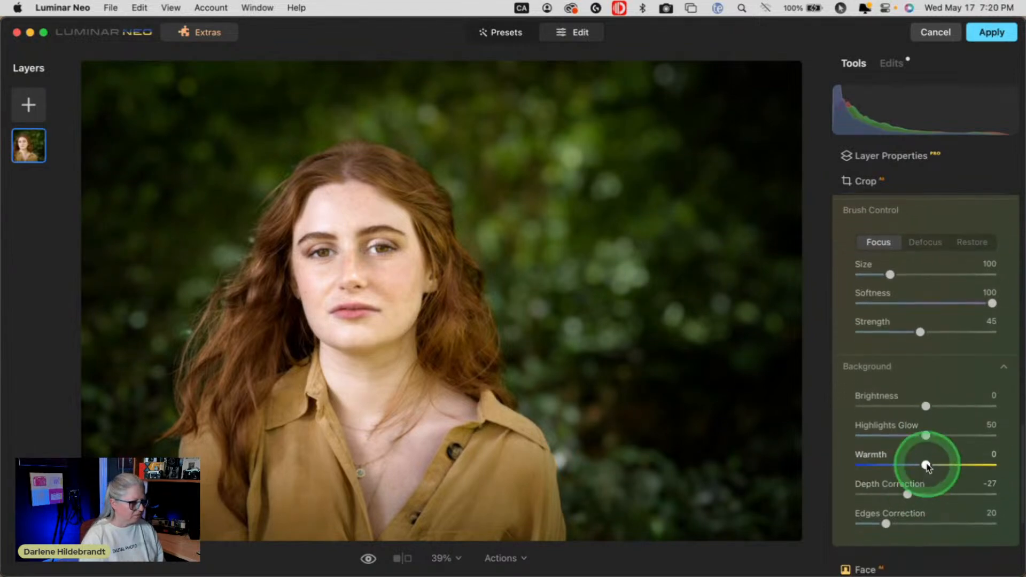
drag(926, 465, 950, 464)
click(887, 523)
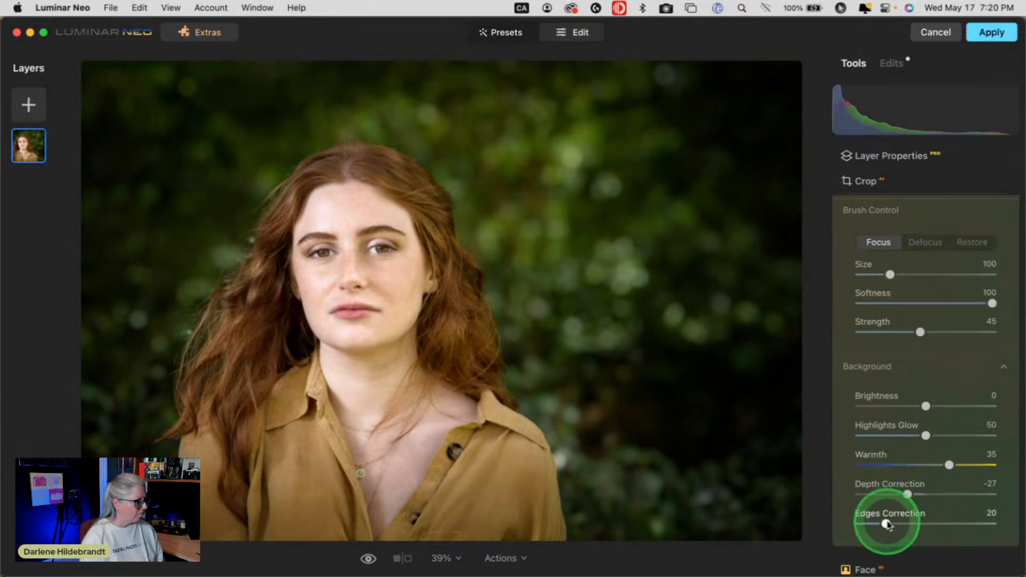
mouse_move(887, 525)
mouse_down()
mouse_move(947, 521)
mouse_move(879, 526)
mouse_up()
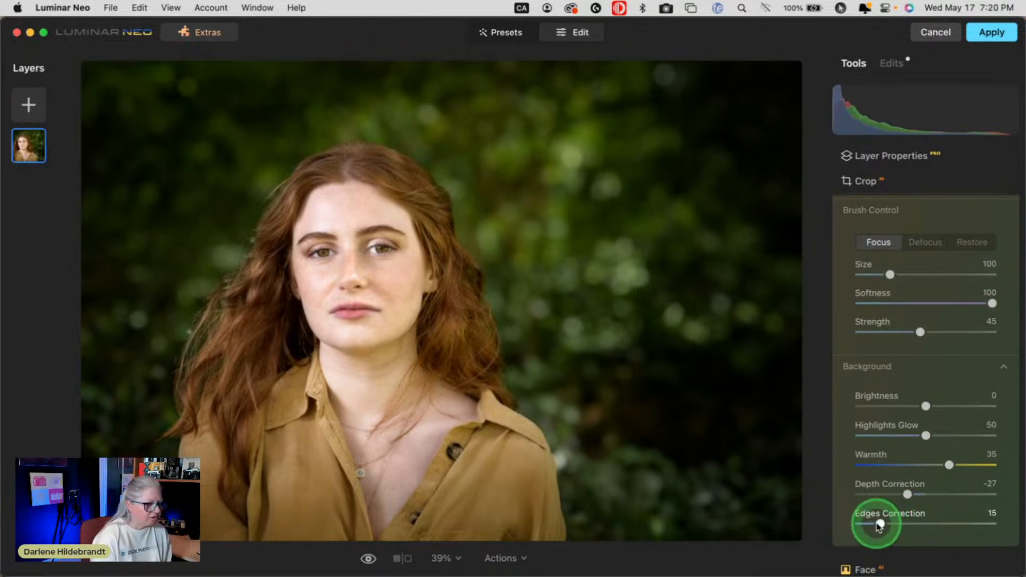
scroll(905, 450, up, 3)
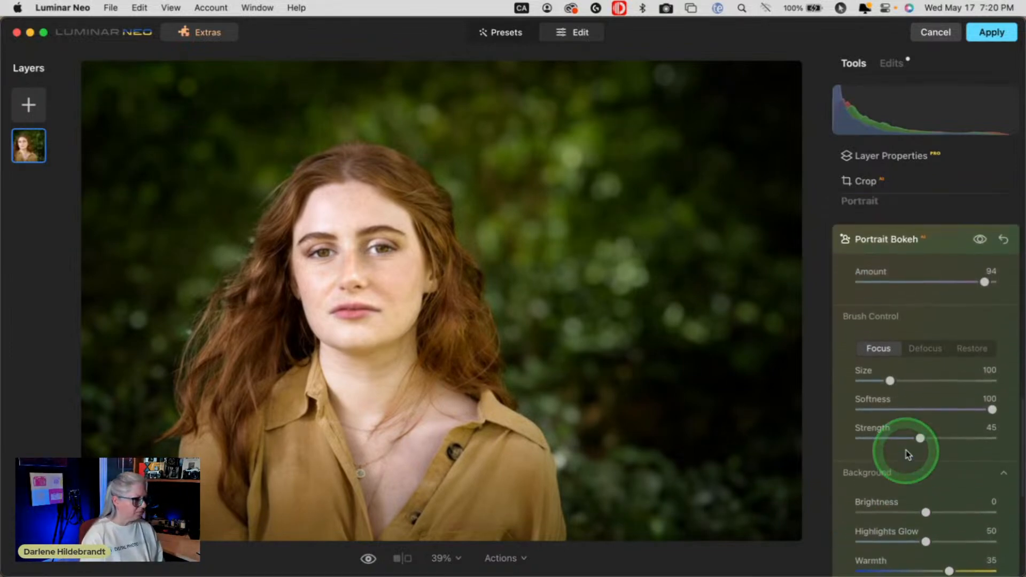
scroll(906, 450, down, 4)
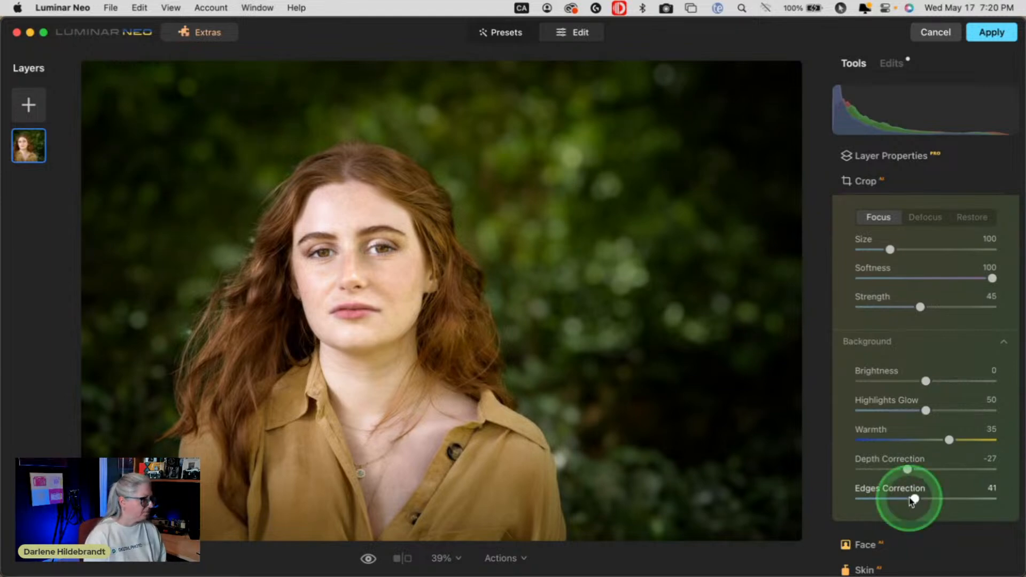
drag(914, 499, 890, 498)
scroll(890, 497, up, 5)
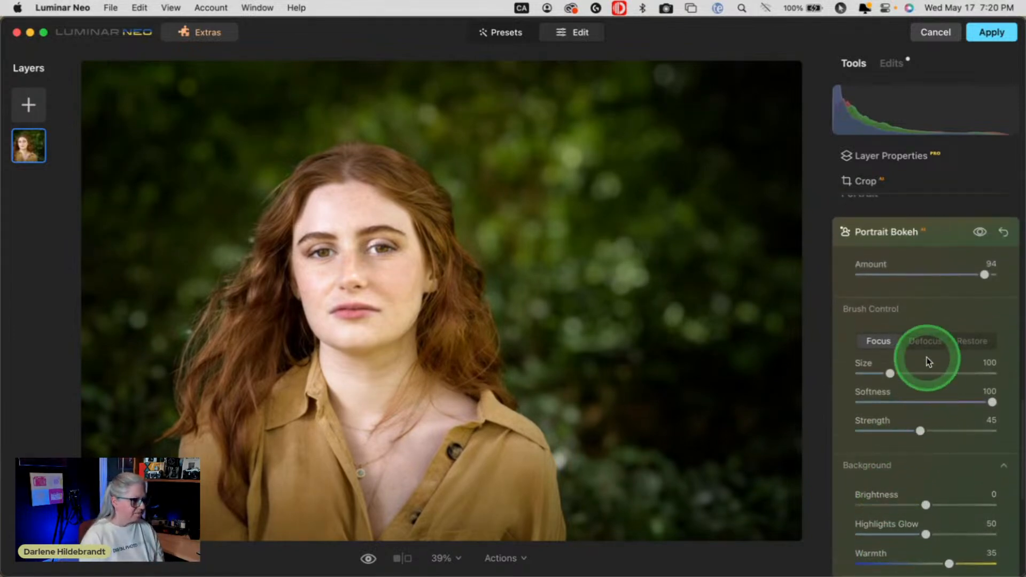
click(981, 235)
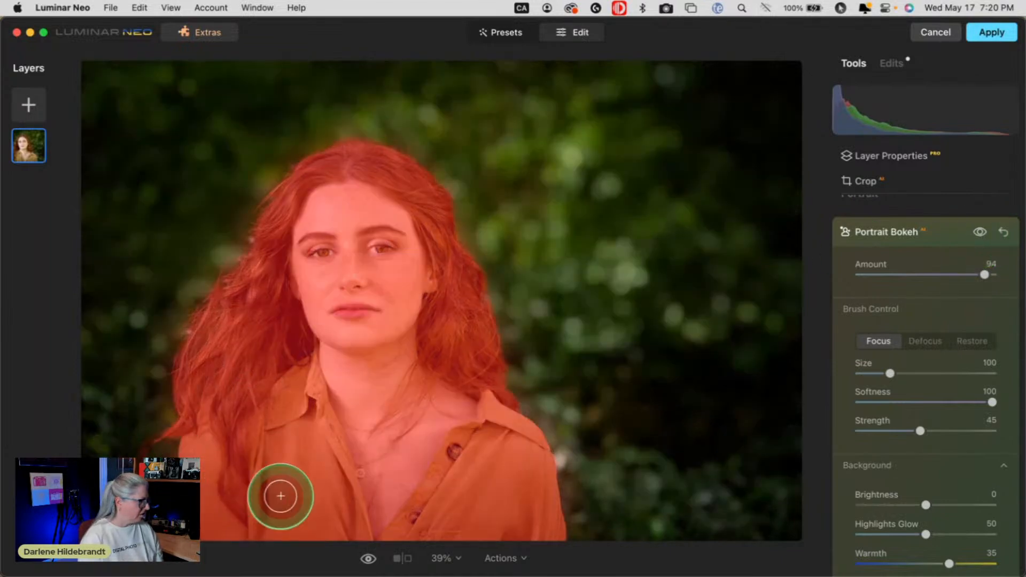
Brush Defocus at Strength 77 over the bokeh mask's outer edge beside the hair and shoulder on the photo's left
click(924, 342)
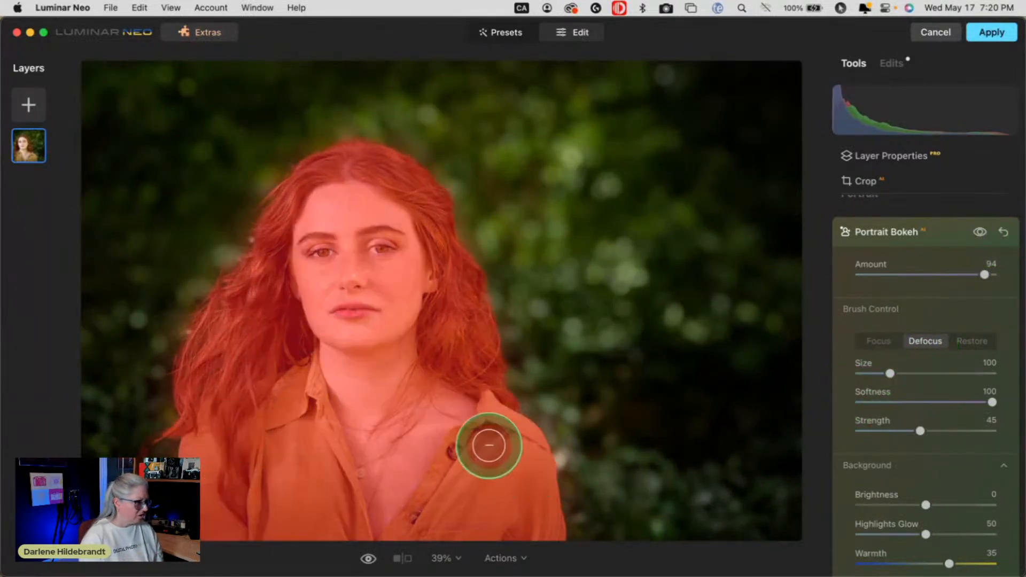
drag(945, 431, 961, 431)
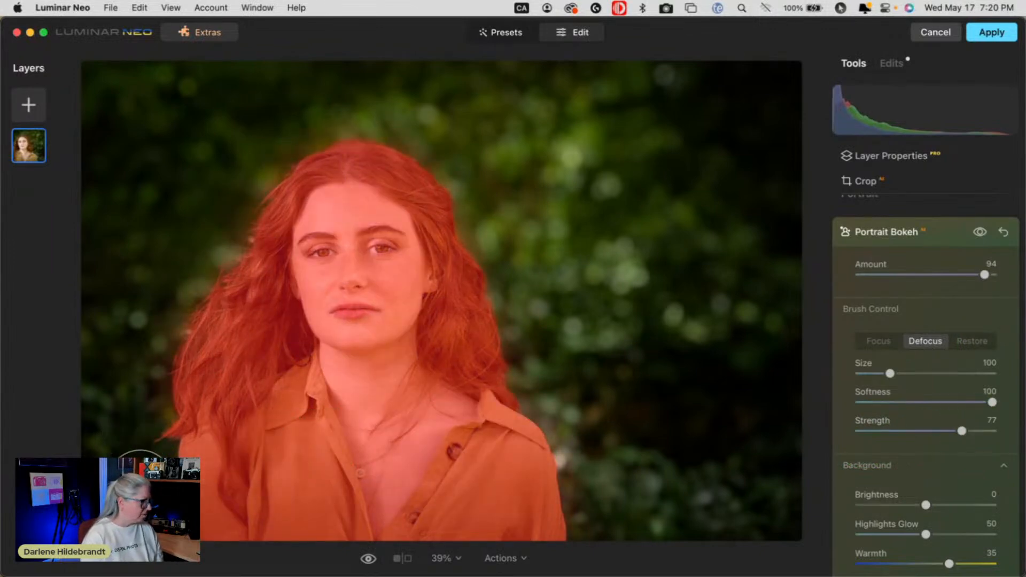
click(882, 342)
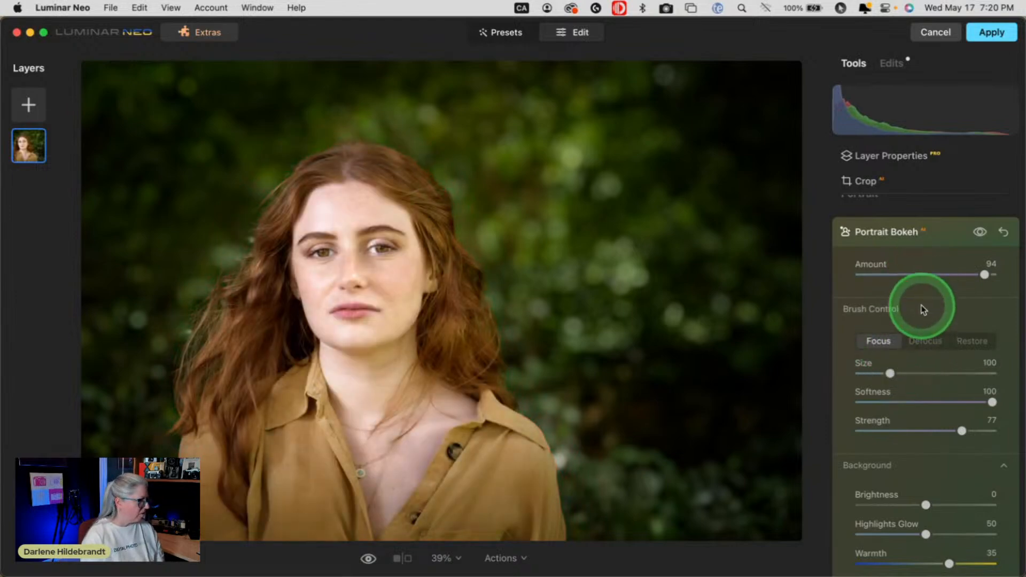
Reduce the Defocus brush Size to 28 for the mask edge beside the shoulder, and switch back to the Focus brush
click(937, 342)
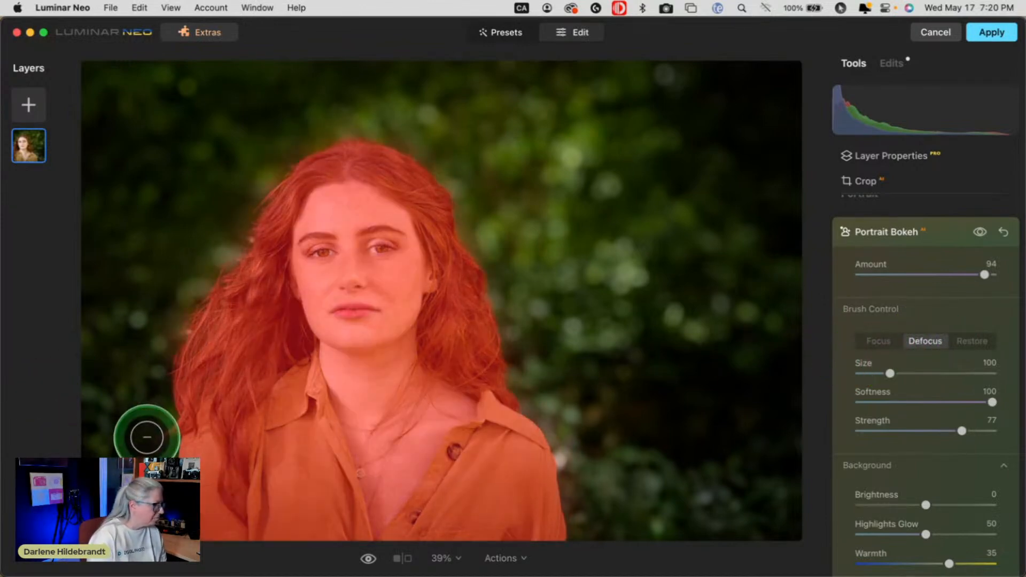
key(bracketleft)
key(bracketleft)
key(bracketleft)
key(bracketleft)
key(bracketleft)
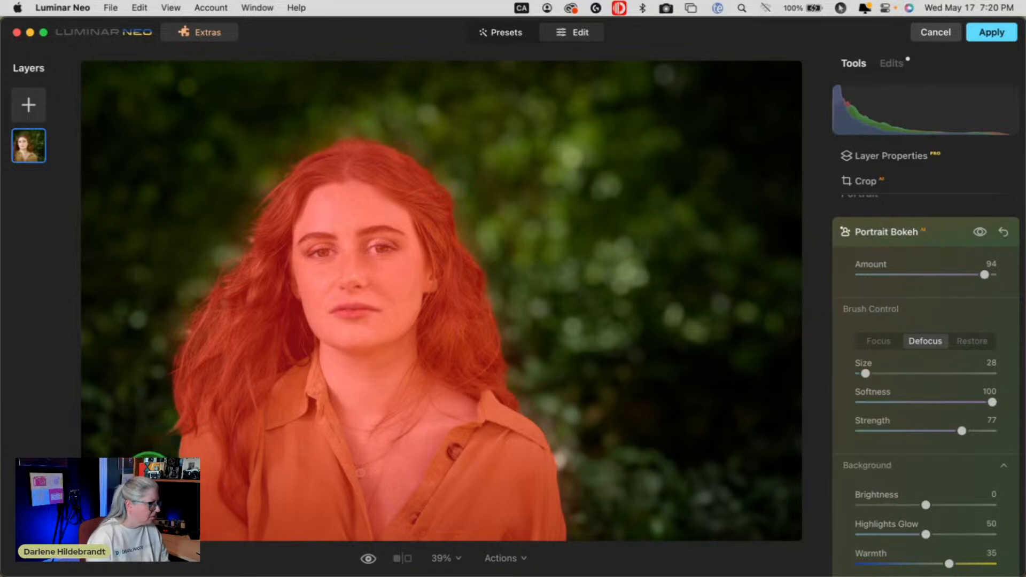
click(876, 342)
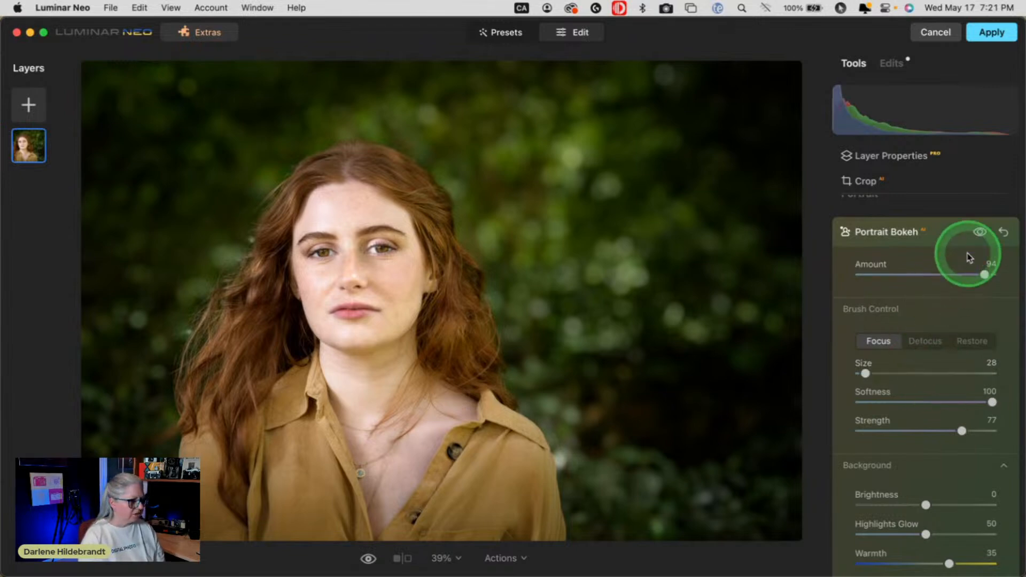
Compare the portrait with and without Portrait Bokeh, and set the bokeh Amount to 64
click(980, 234)
click(979, 233)
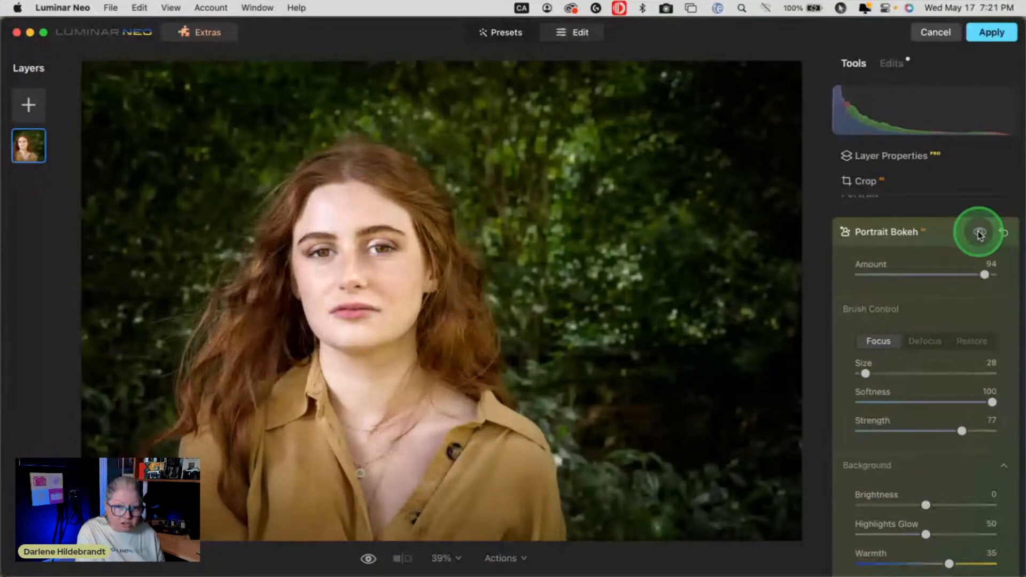
click(979, 234)
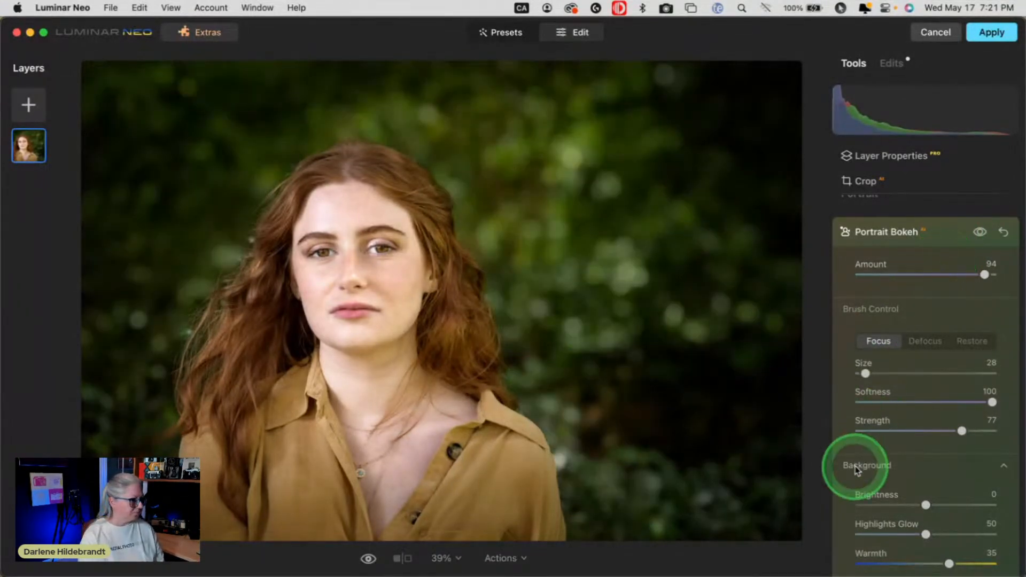
scroll(879, 492, down, 2)
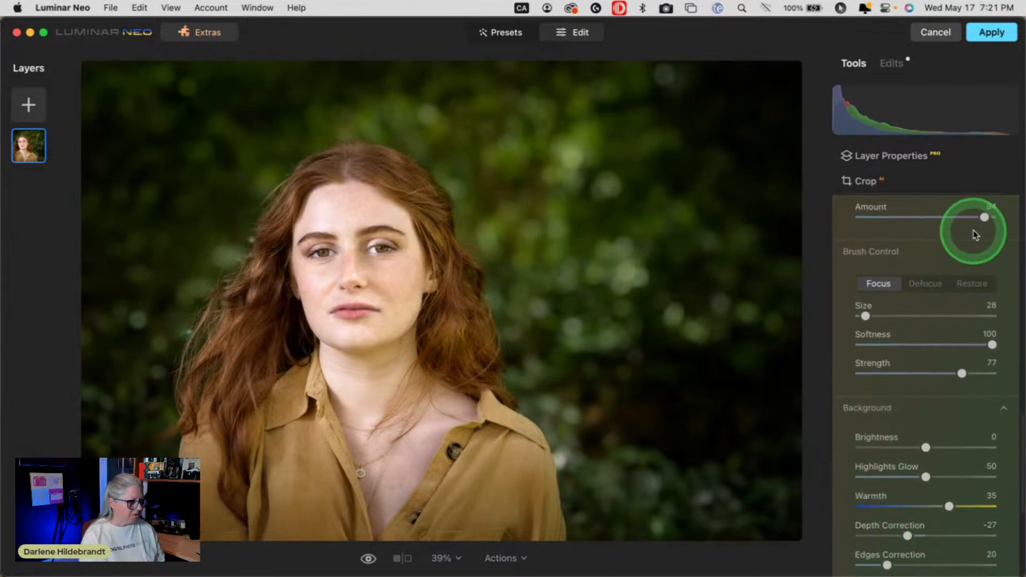
drag(984, 218, 944, 217)
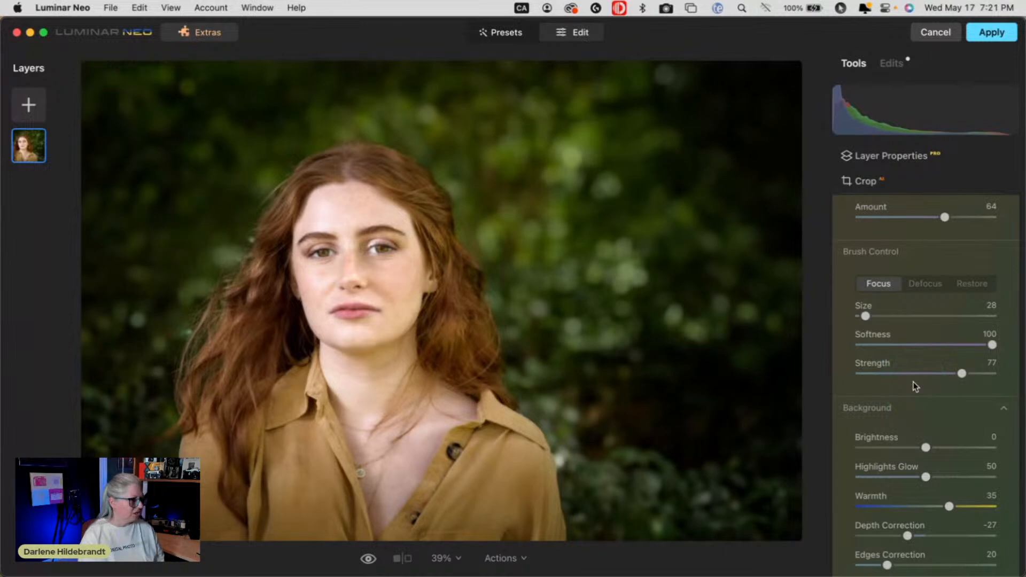
scroll(916, 386, down, 1)
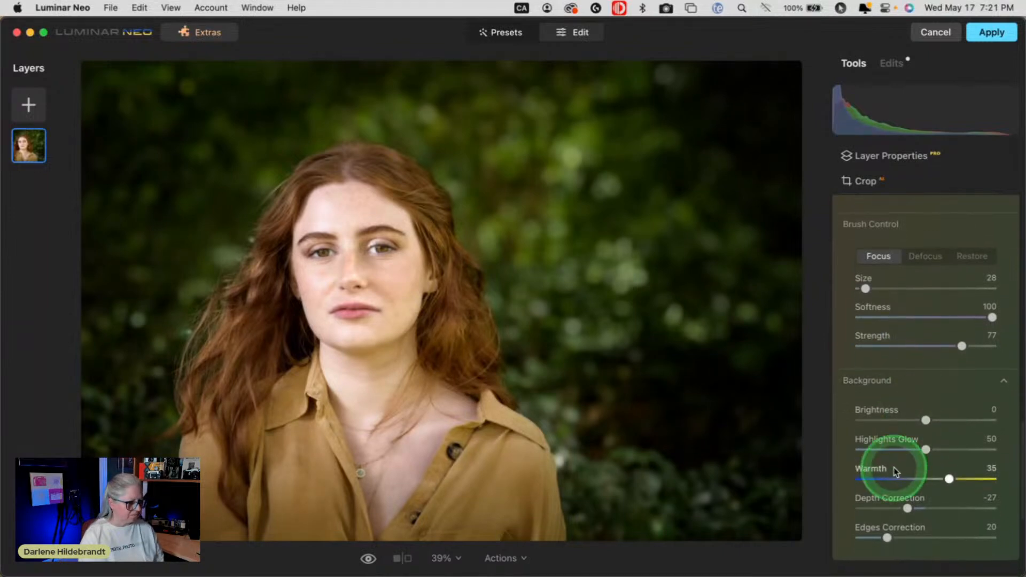
click(908, 509)
drag(909, 508, 923, 419)
scroll(923, 420, up, 5)
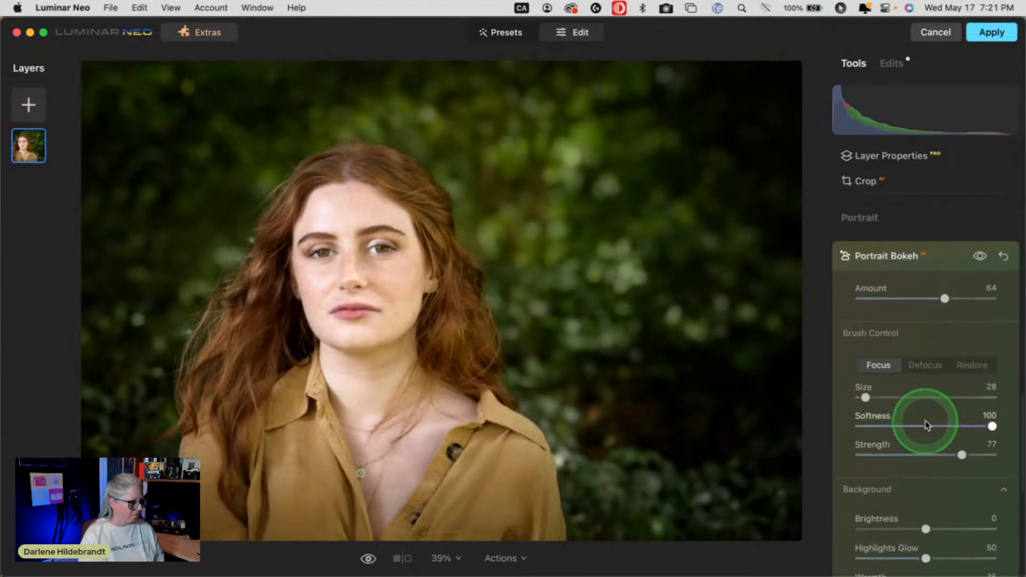
click(925, 421)
click(943, 351)
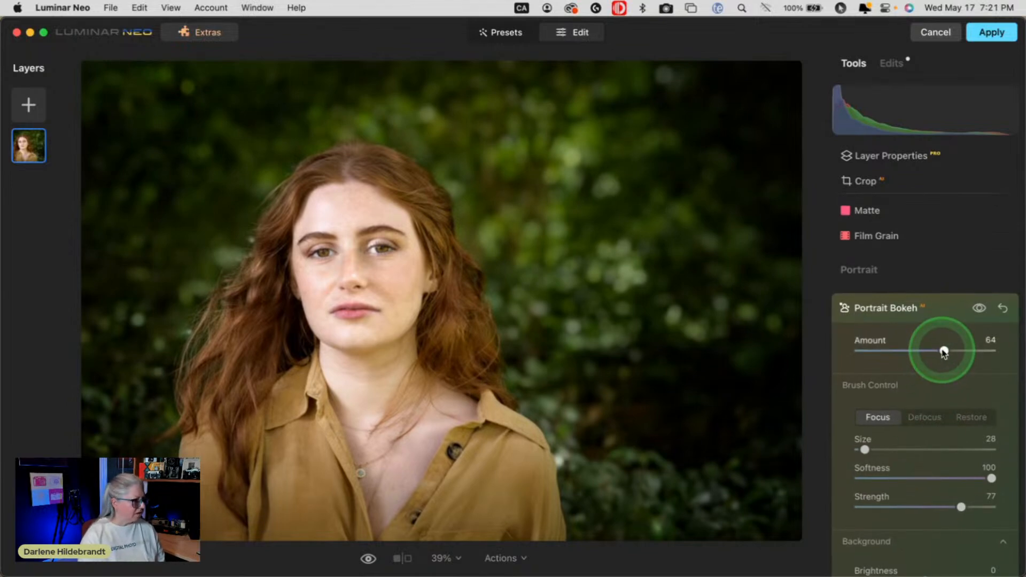
click(941, 329)
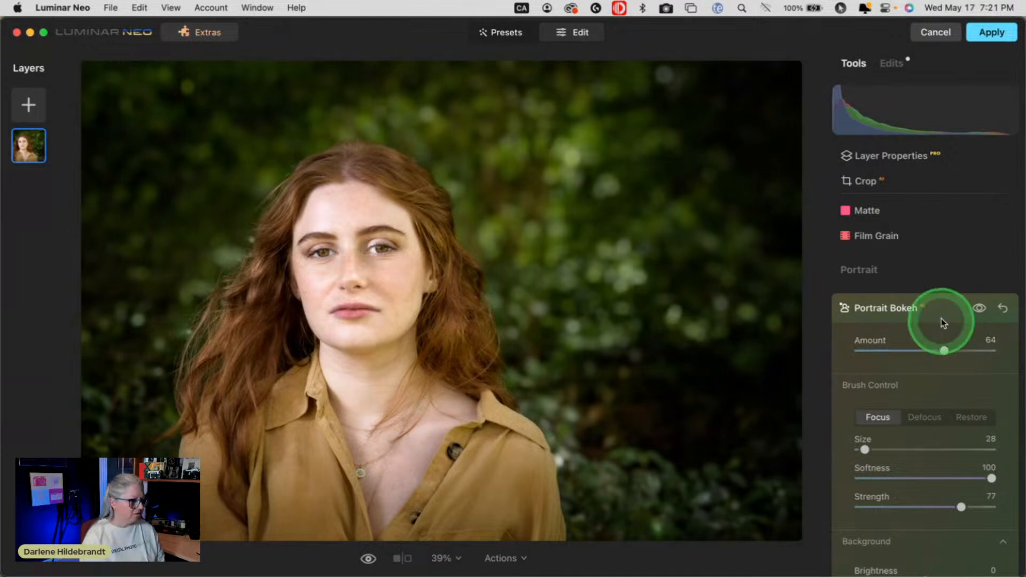
click(939, 312)
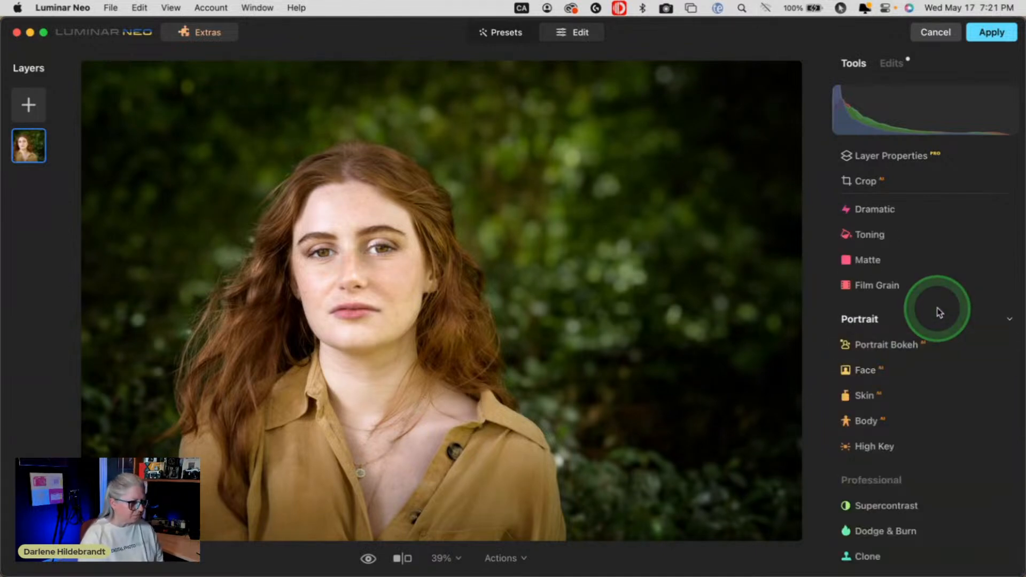
Try the Body tool's Shape adjustment at 78 and 24, comparing before and after, and reset the tool
click(889, 420)
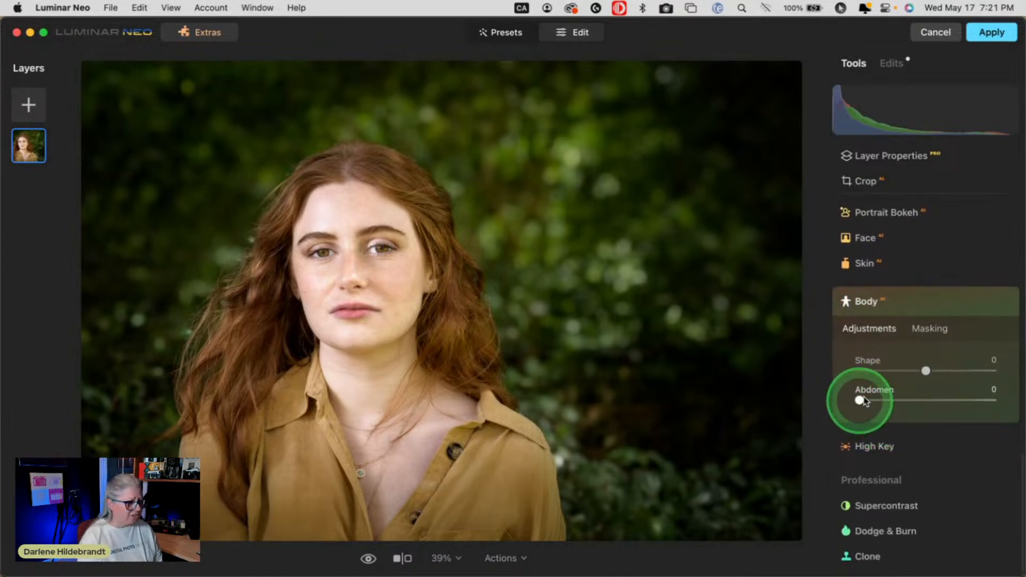
drag(925, 372, 977, 370)
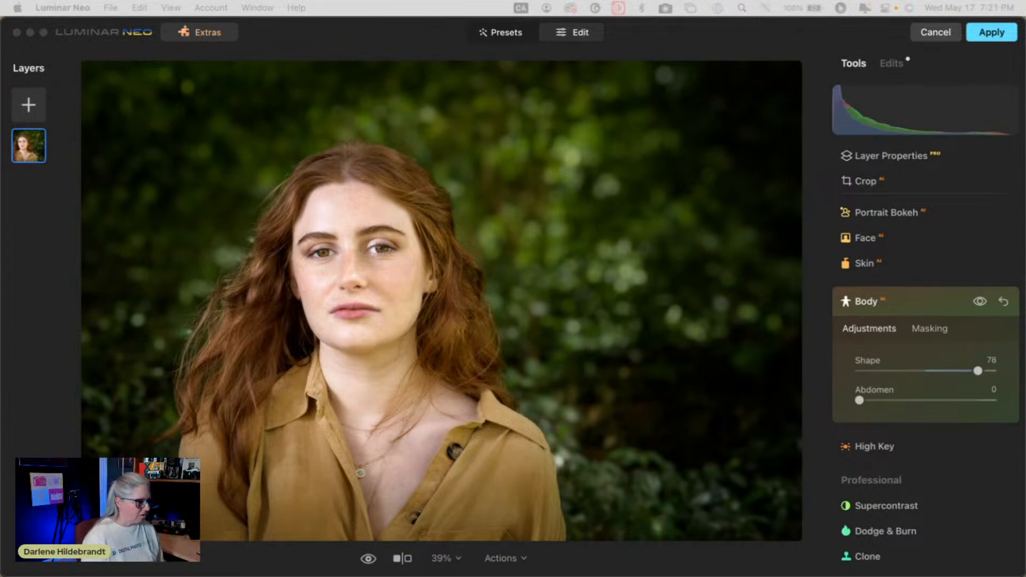
click(927, 309)
key(backslash)
key(backslash)
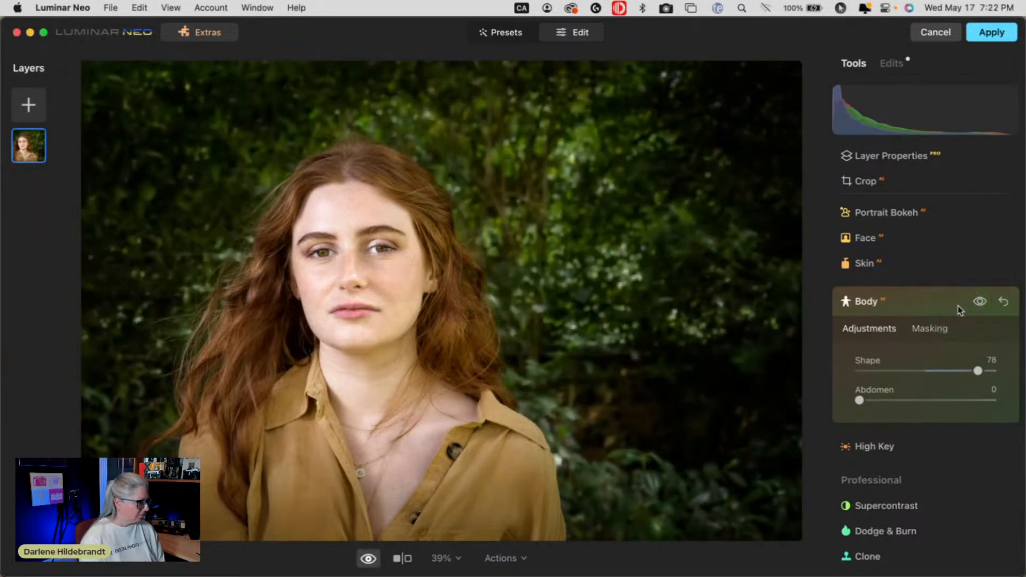
key(backslash)
key(backslash)
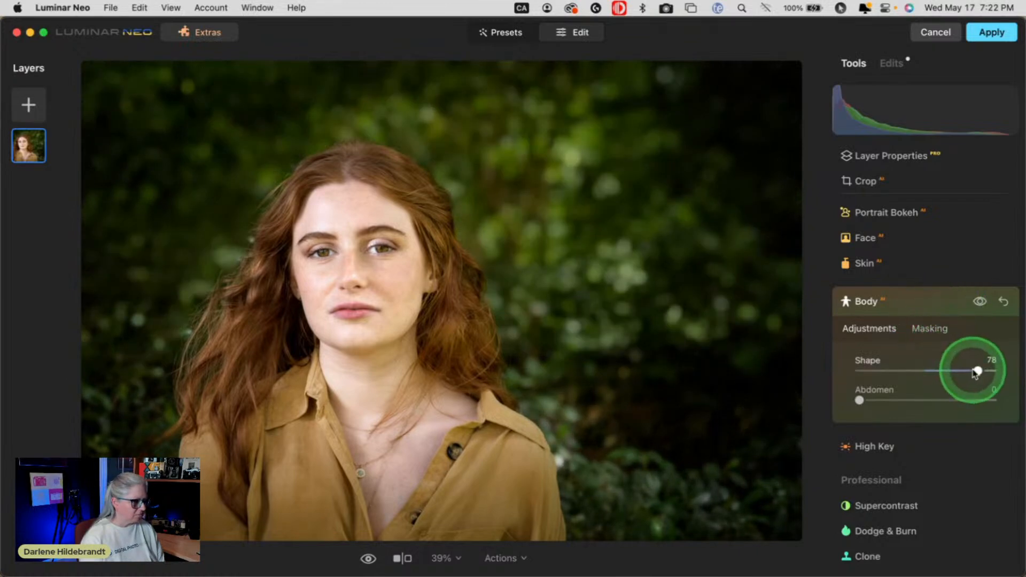
drag(976, 372, 939, 370)
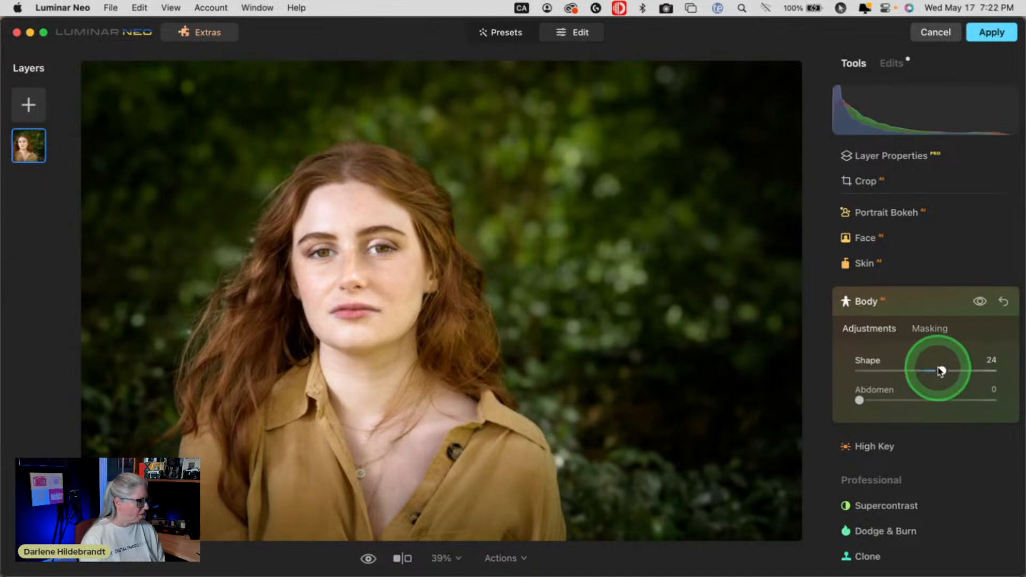
click(1003, 302)
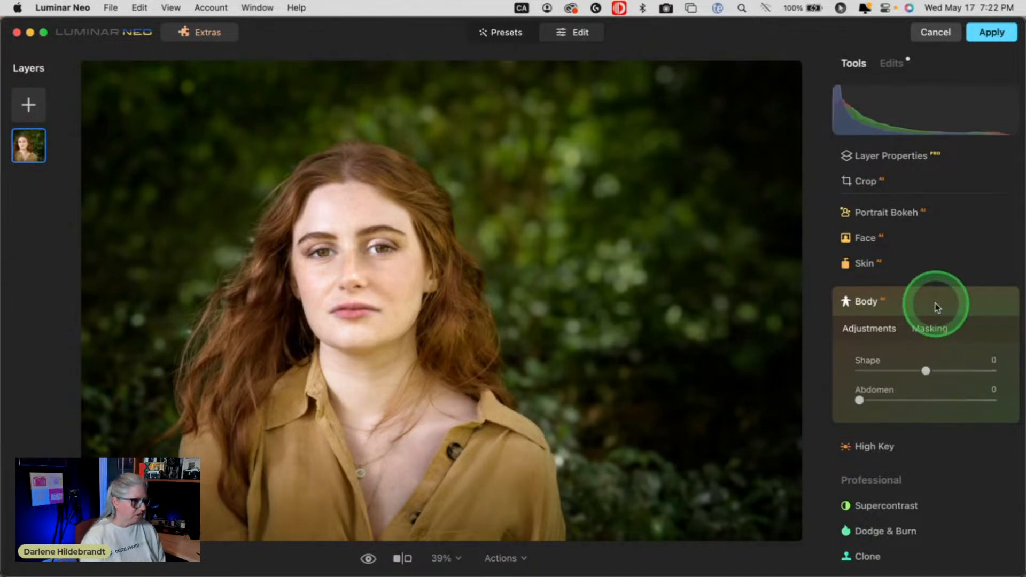
click(935, 303)
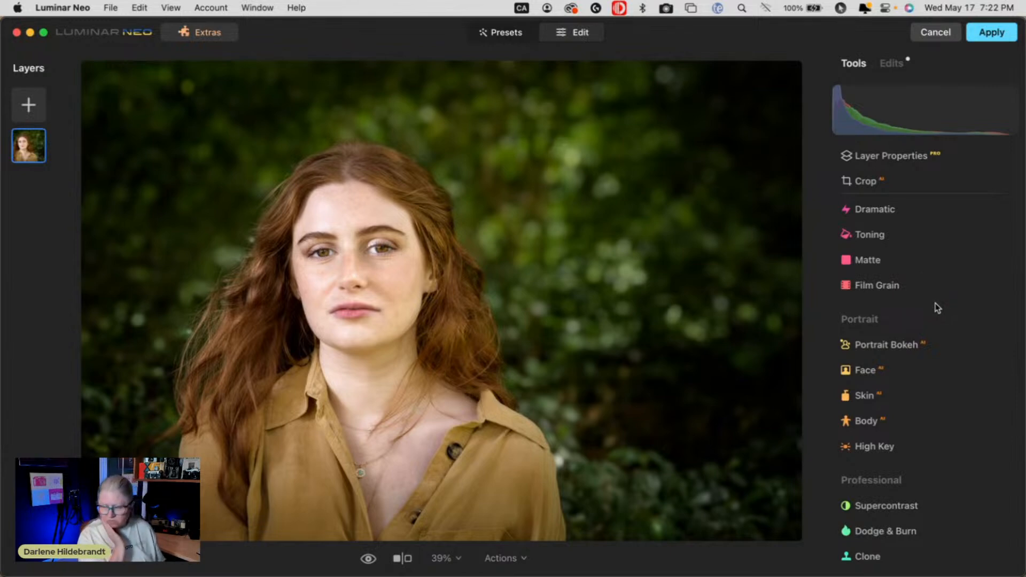
Add Color Contrast in Color Harmony with Amount 11 and Hue 92, comparing the photo with and without it
scroll(936, 306, up, 10)
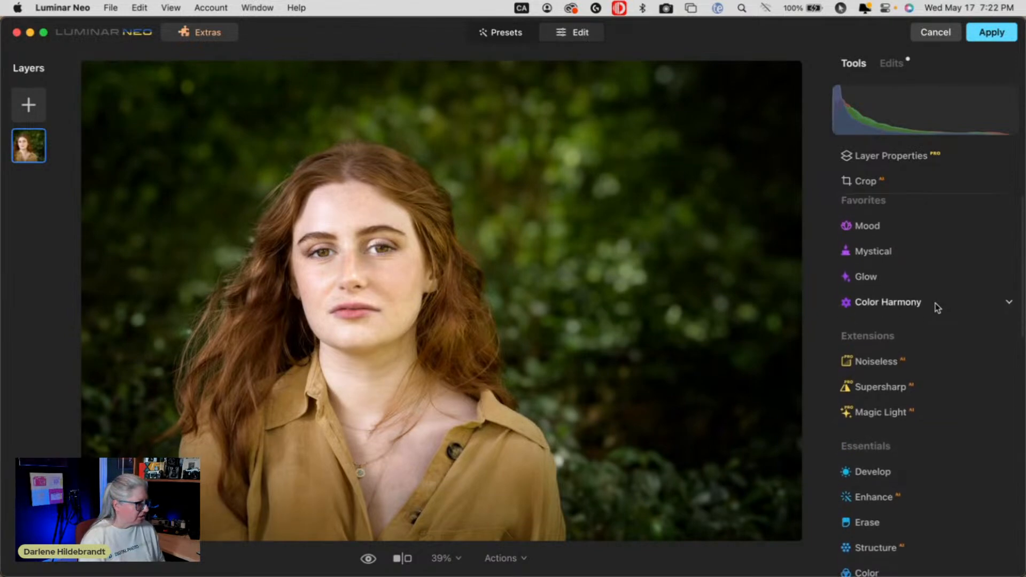
click(934, 303)
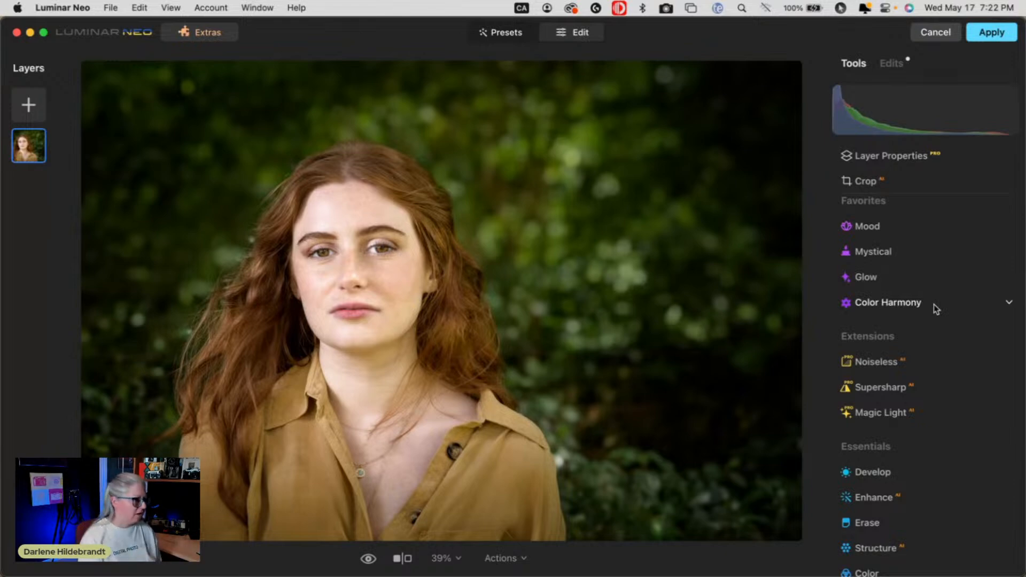
click(914, 302)
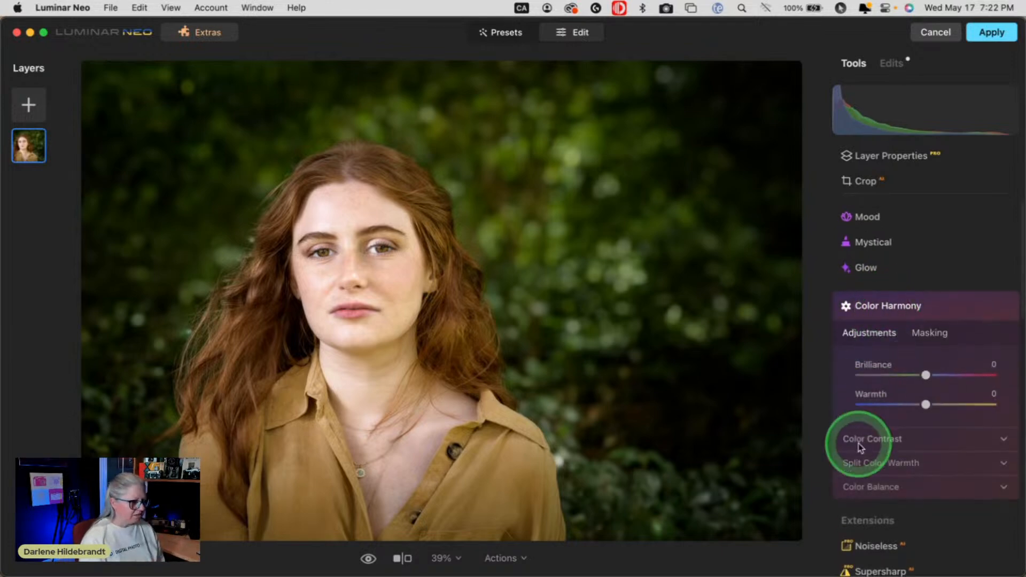
click(858, 446)
drag(859, 419, 896, 448)
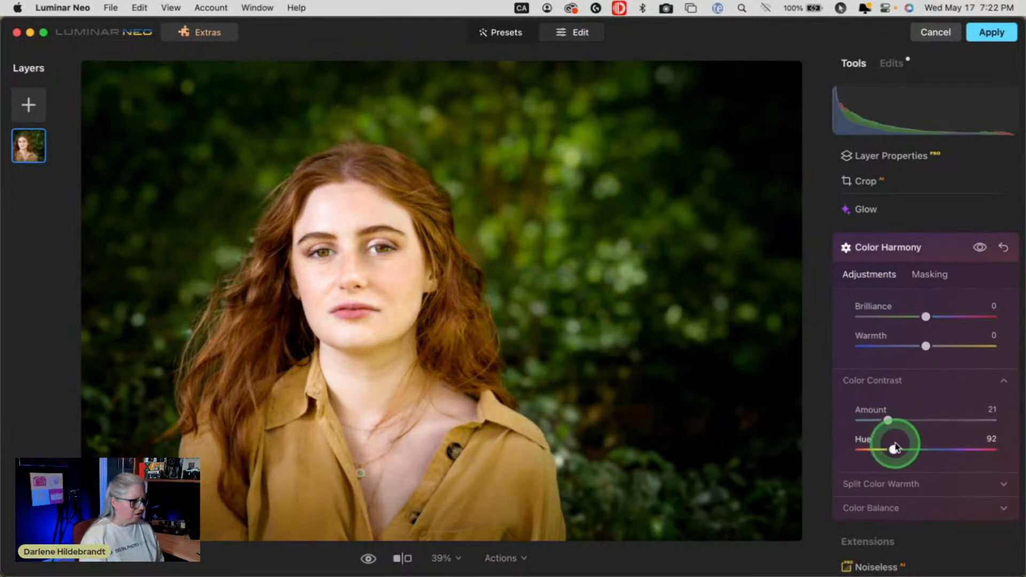
click(981, 248)
click(981, 248)
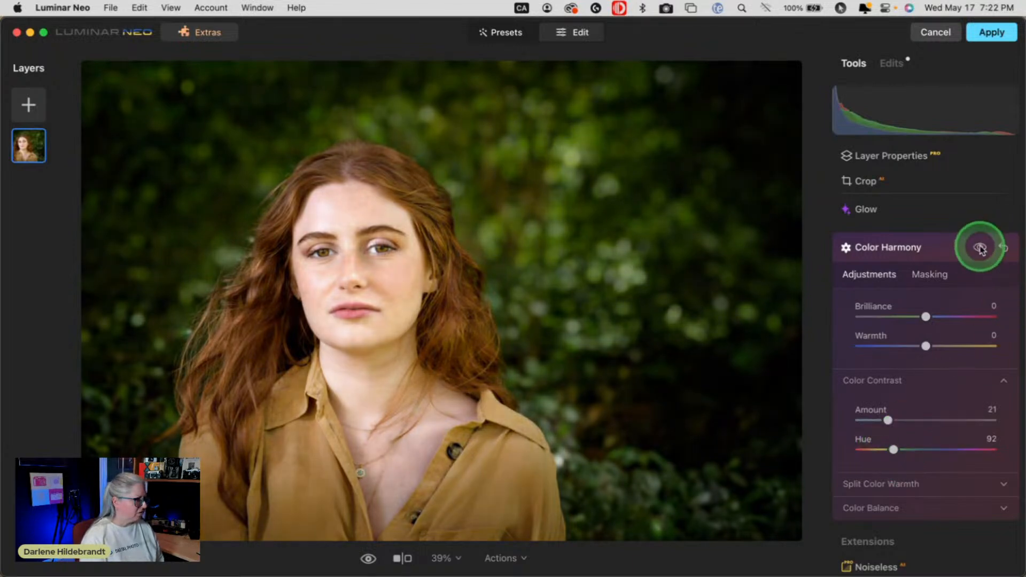
mouse_move(887, 422)
mouse_down()
mouse_move(872, 421)
mouse_move(880, 422)
mouse_up()
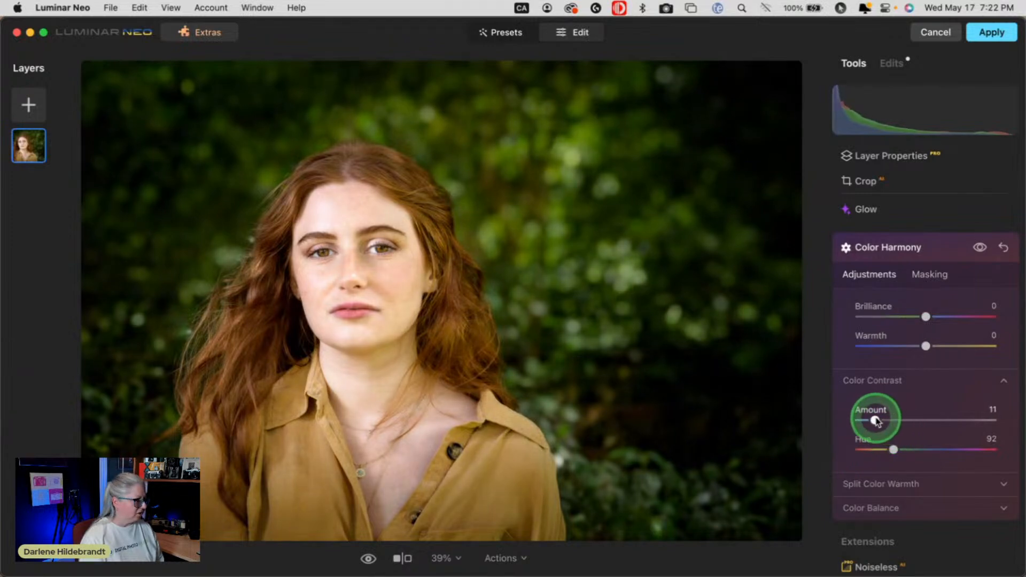
Add a Glow effect to the portrait with the Orton Effect type and an Amount of 22, showing its advanced settings
click(932, 250)
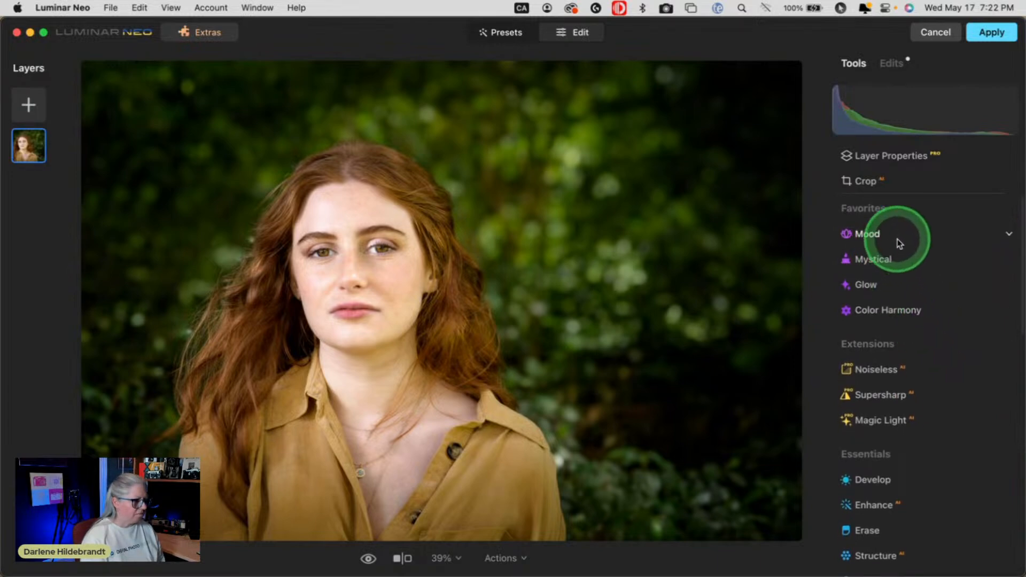
click(884, 286)
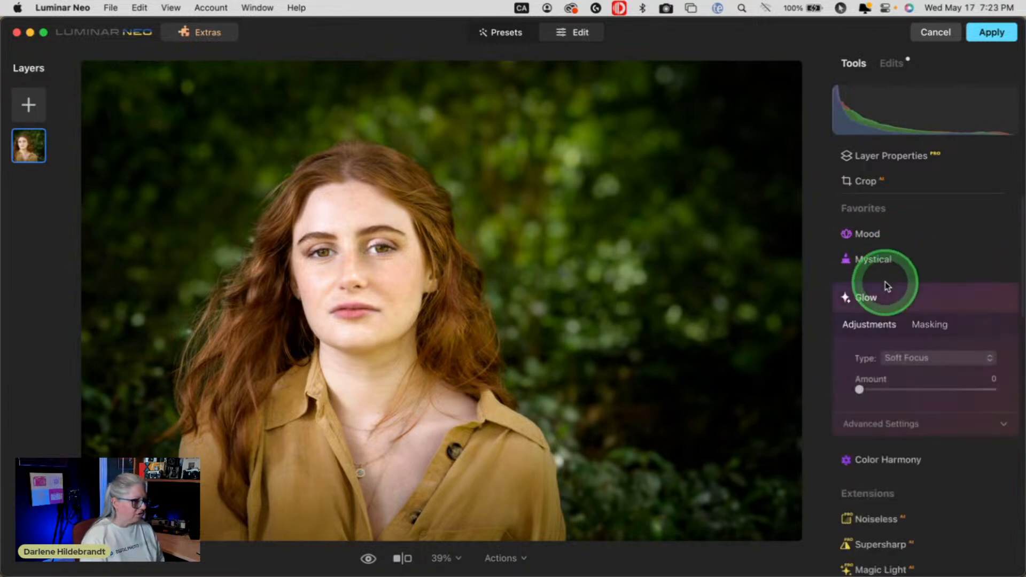
click(904, 302)
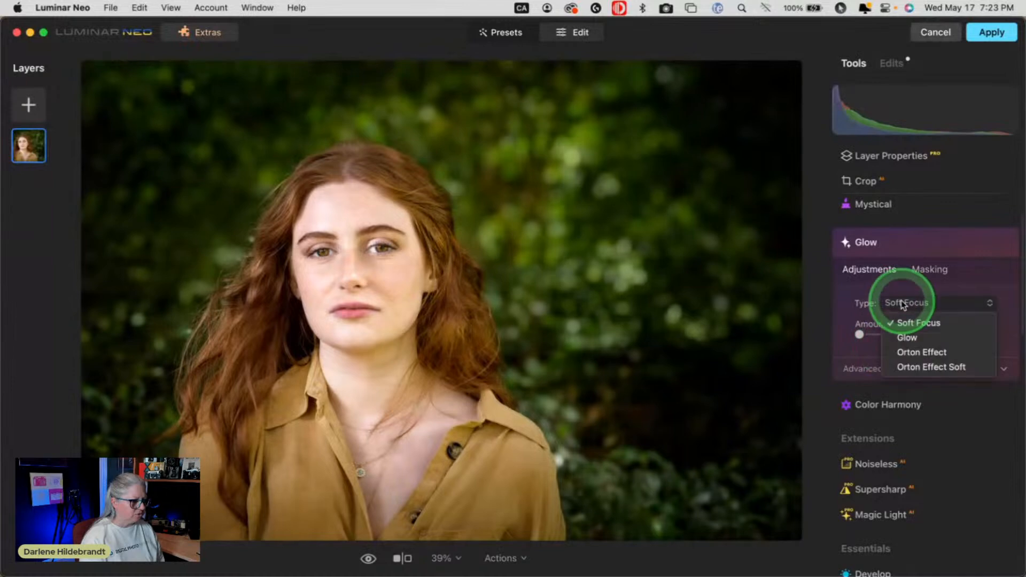
click(858, 369)
click(861, 367)
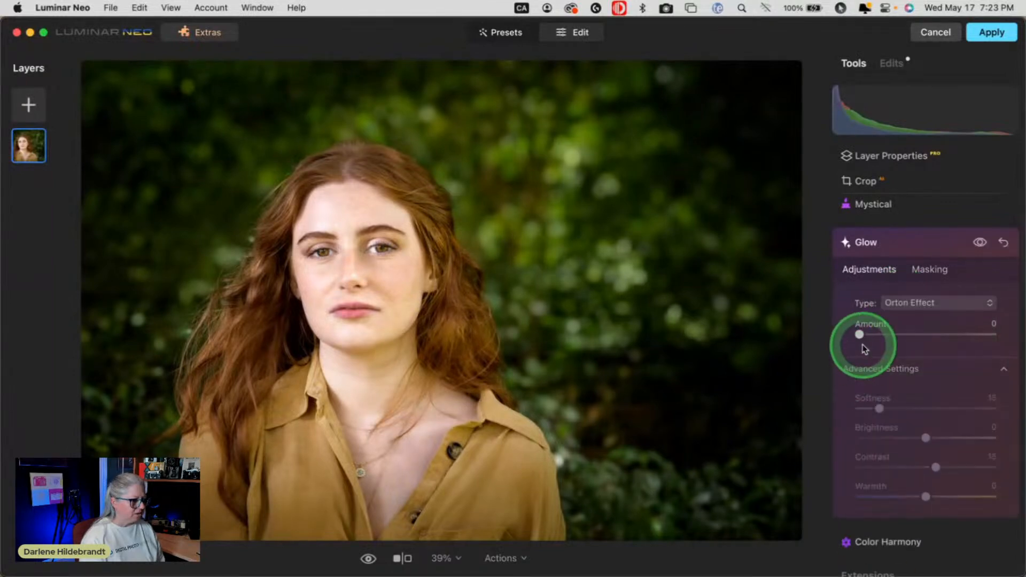
mouse_move(860, 334)
mouse_down()
mouse_move(893, 333)
mouse_move(880, 335)
mouse_up()
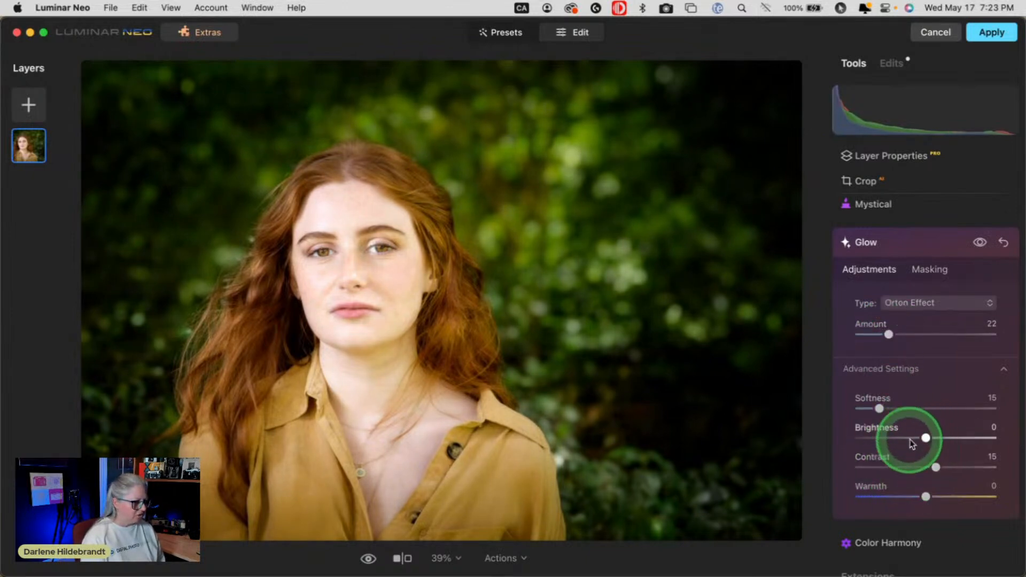
Set the Orton glow's Brightness to -69 and Contrast to 0
drag(925, 438, 883, 437)
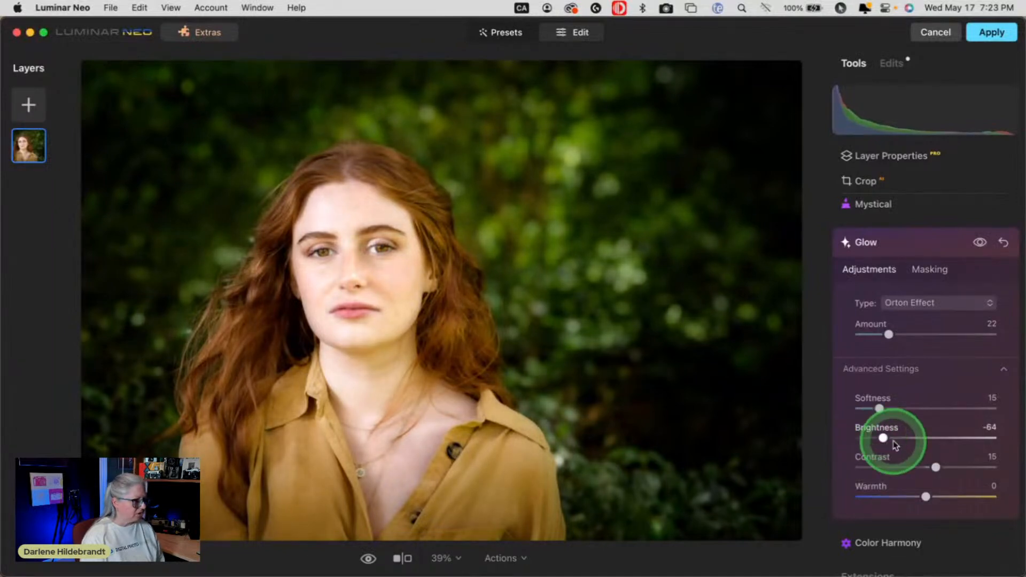
drag(935, 467, 930, 466)
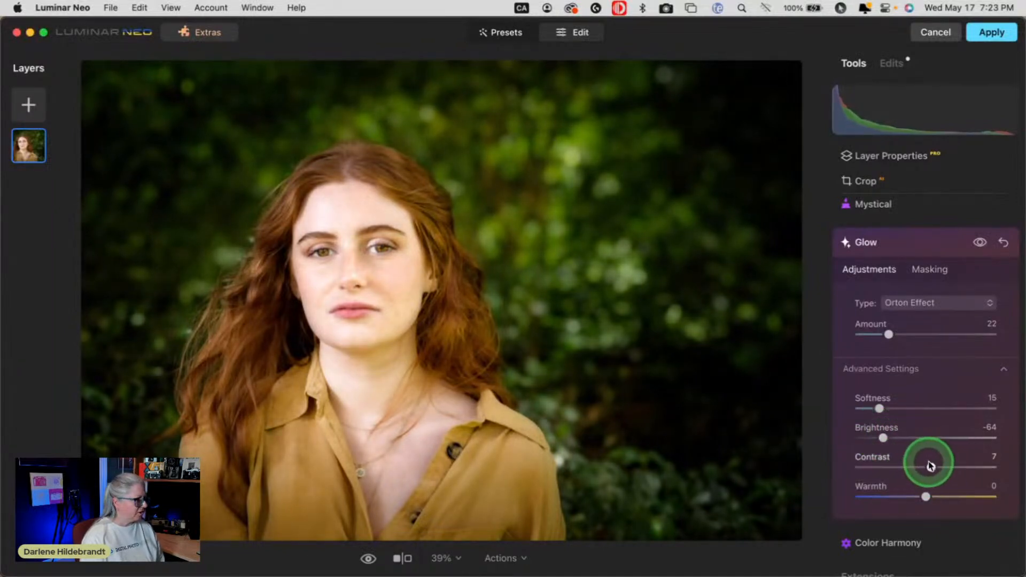
mouse_move(883, 438)
mouse_down()
mouse_move(844, 438)
mouse_move(879, 438)
mouse_up()
Compare the portrait with and without the Glow effect, and set its Brightness to -81
click(979, 243)
click(980, 244)
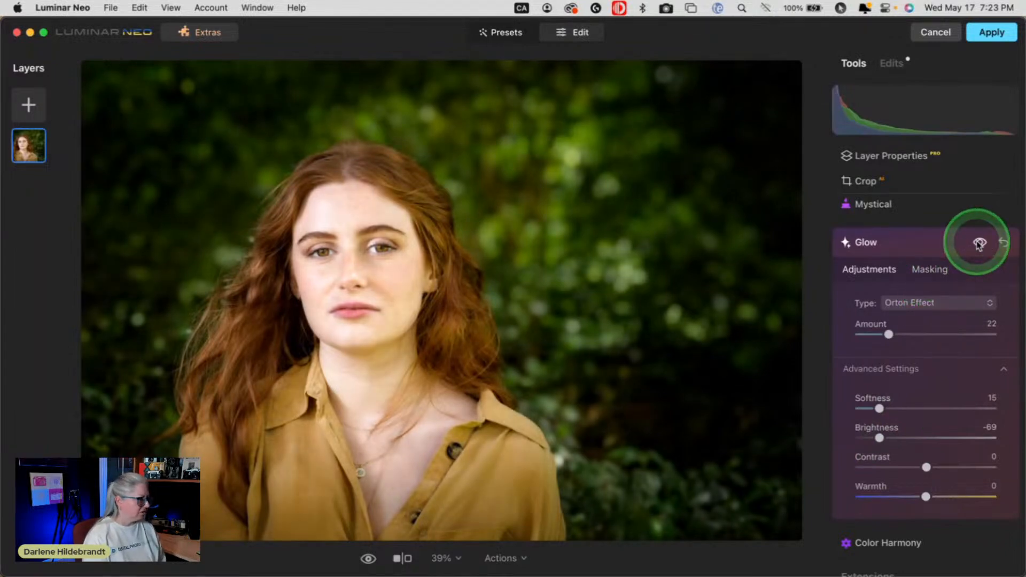
click(979, 243)
click(979, 243)
click(979, 243)
click(979, 243)
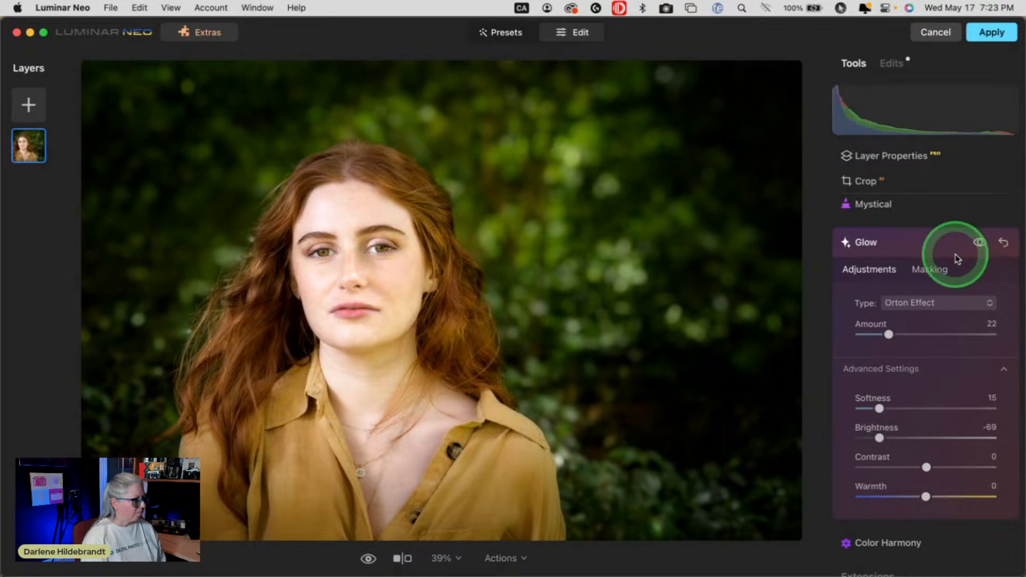
mouse_move(879, 439)
mouse_down()
mouse_move(852, 437)
mouse_move(872, 438)
mouse_up()
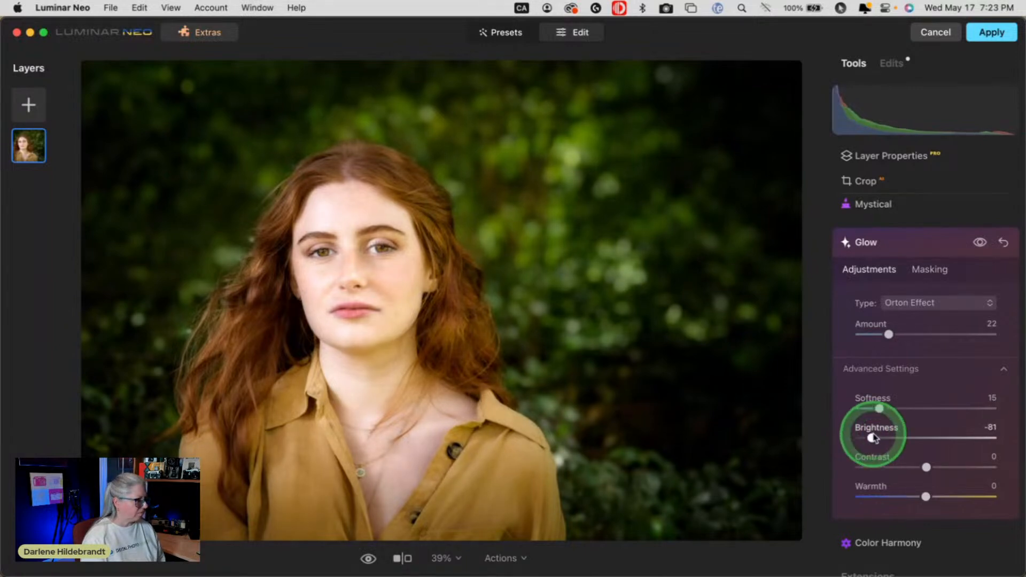
Start Dodge & Burn with the brush in Darken mode and a Strength of 12
click(912, 249)
scroll(903, 345, down, 10)
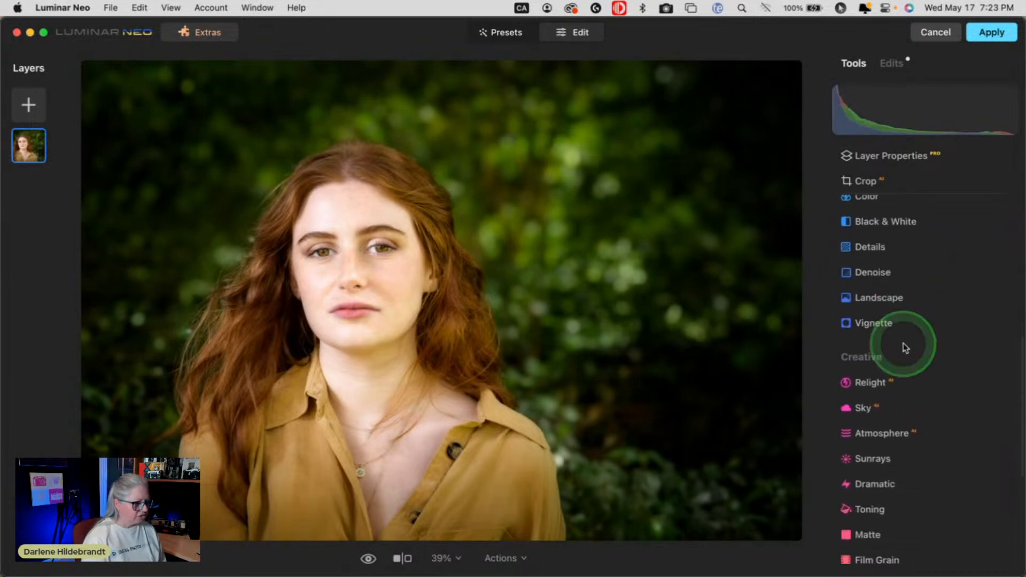
scroll(895, 454, down, 3)
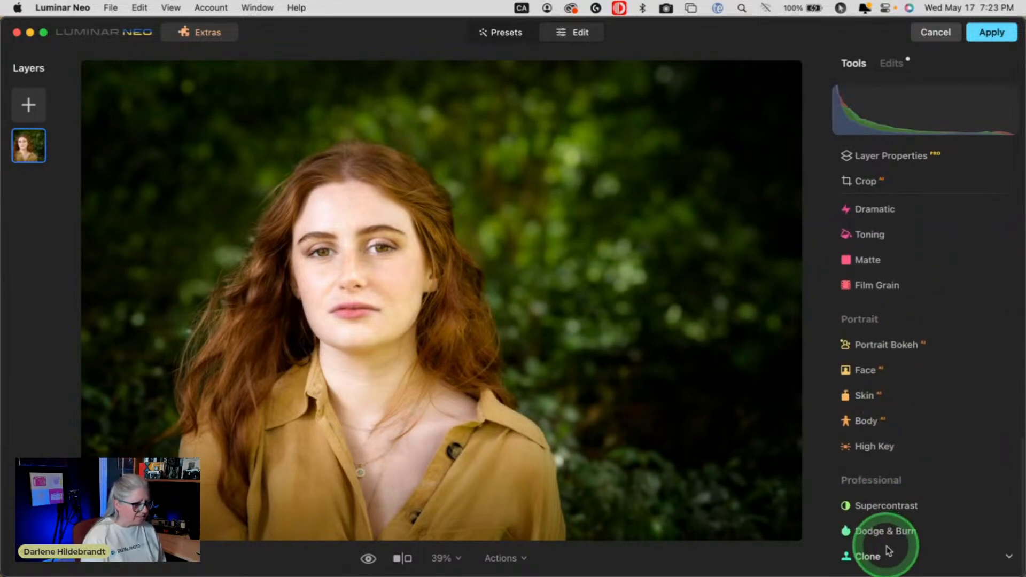
click(898, 529)
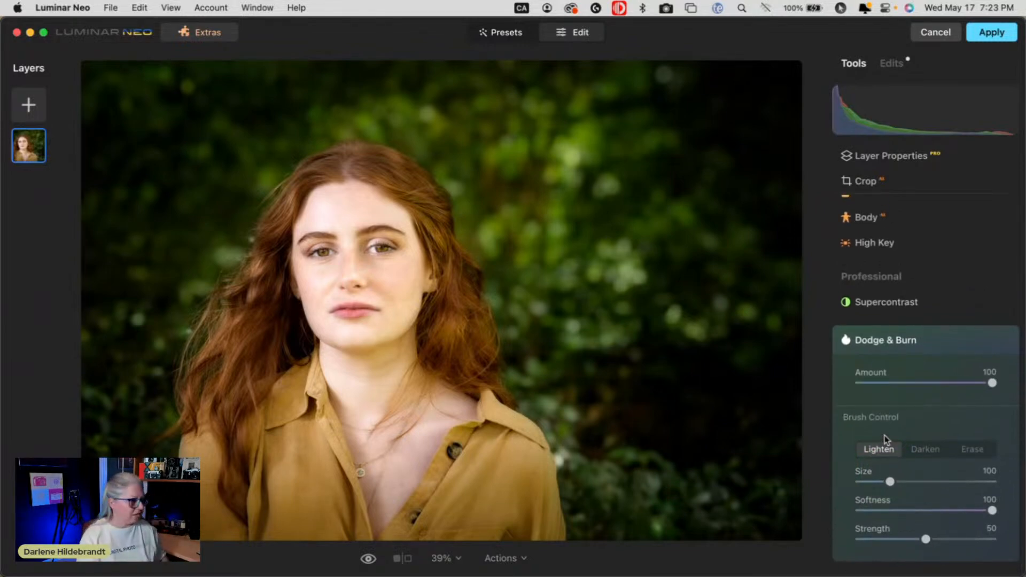
drag(886, 441, 881, 477)
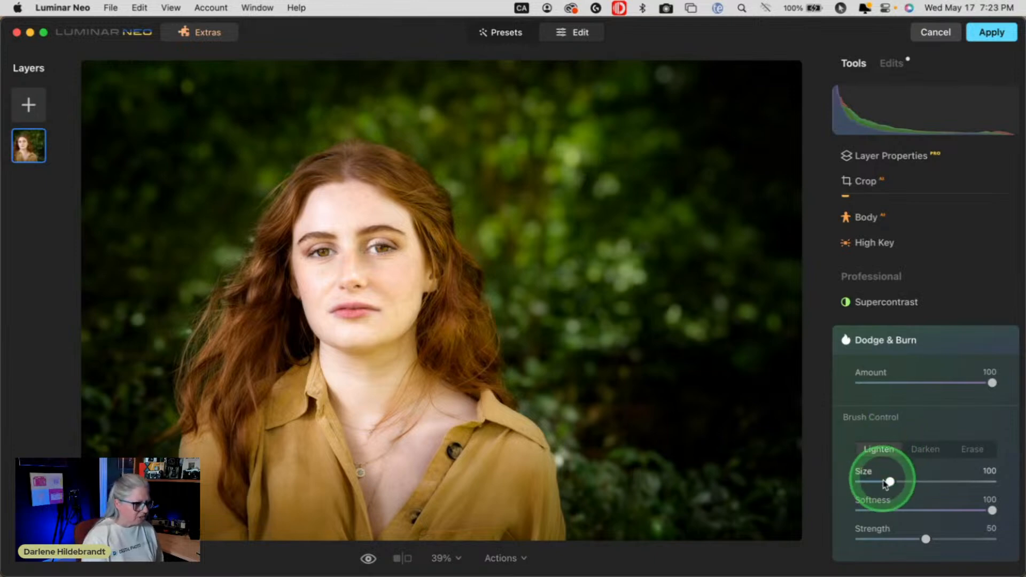
click(919, 451)
click(870, 538)
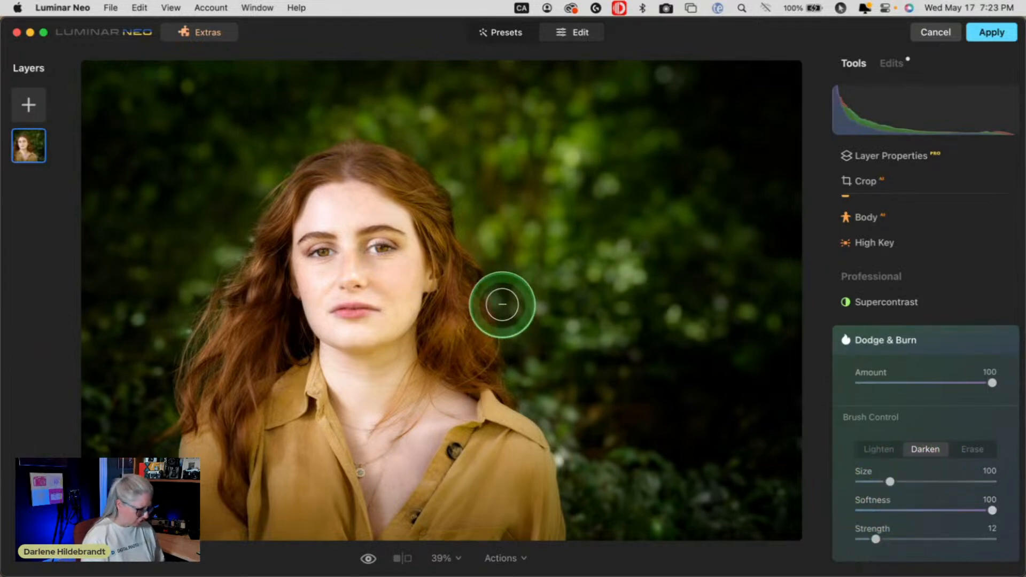
Darken the bright areas of the face and cheek near the ear, using brush sizes 52 and 100
scroll(502, 304, up, 5)
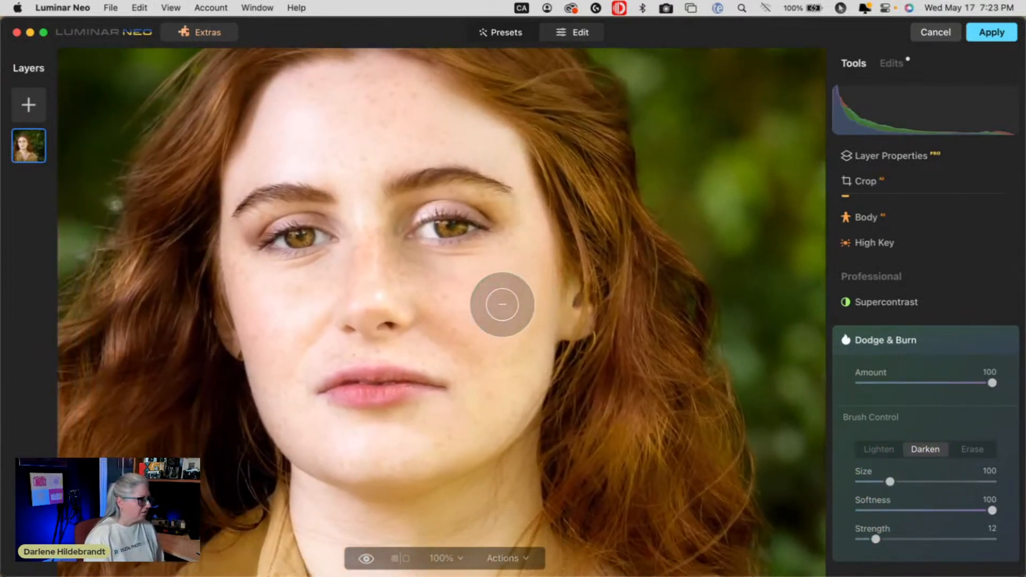
mouse_move(499, 302)
mouse_down()
mouse_move(421, 279)
mouse_move(392, 256)
mouse_move(403, 286)
mouse_move(397, 248)
mouse_move(413, 270)
mouse_move(405, 258)
mouse_move(418, 313)
mouse_move(399, 253)
mouse_move(400, 293)
mouse_move(420, 319)
mouse_move(397, 276)
mouse_up()
key([)
key([)
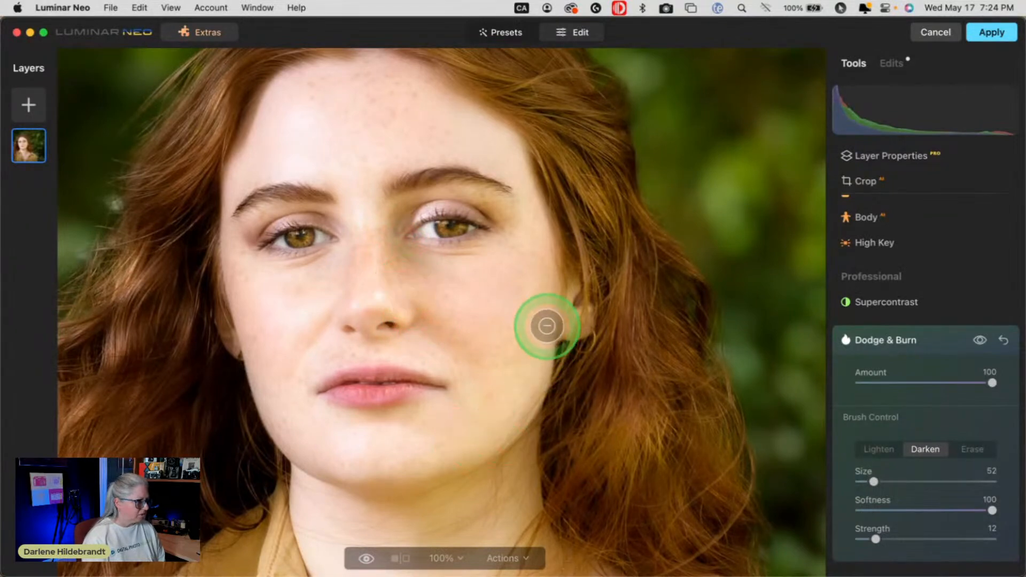
key(bracketright)
key(bracketright)
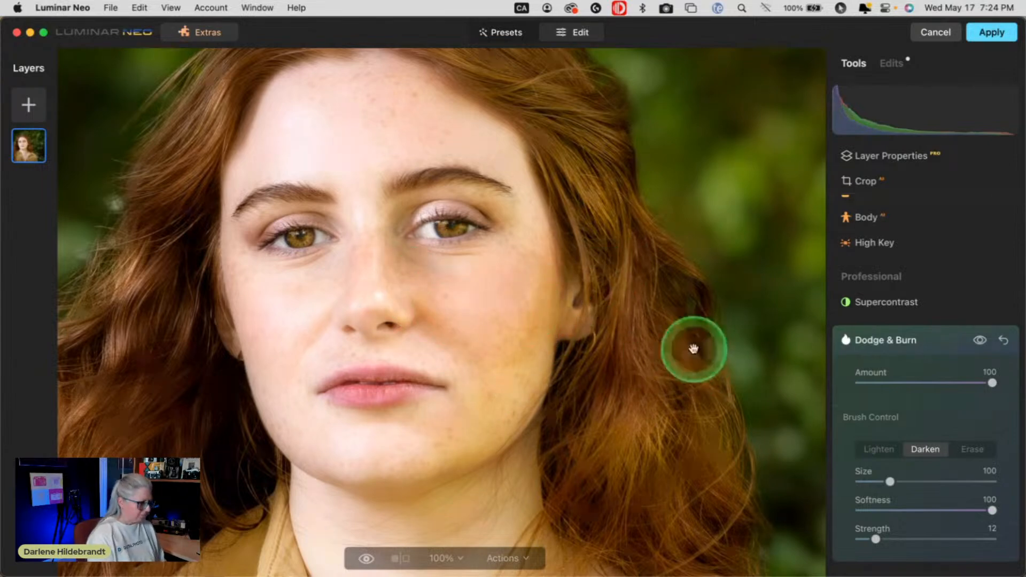
Compare the whole portrait with and without the Dodge & Burn darkening
key(super+0)
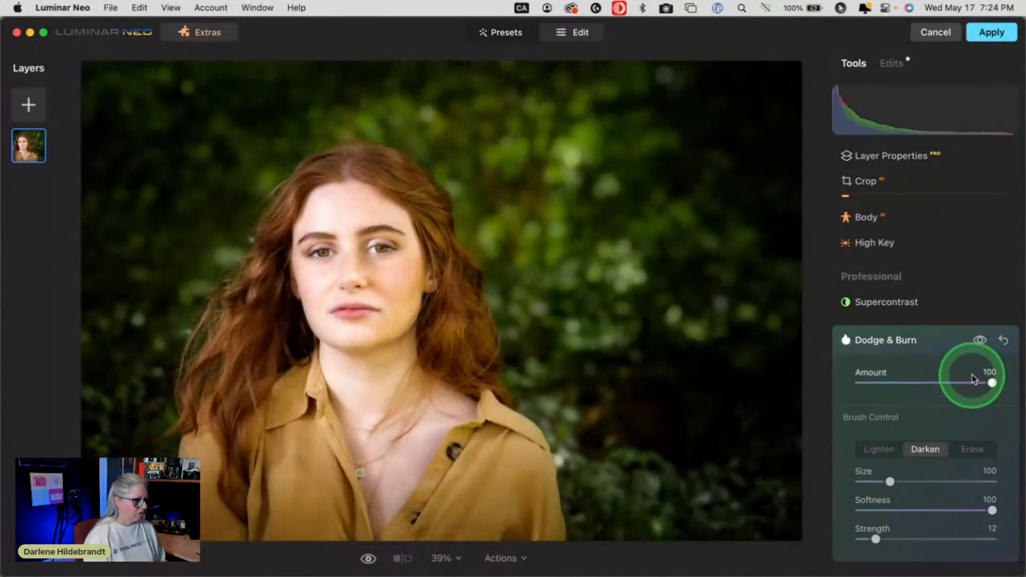
click(981, 342)
click(981, 342)
click(980, 342)
click(980, 342)
click(980, 344)
click(981, 344)
click(980, 342)
click(980, 342)
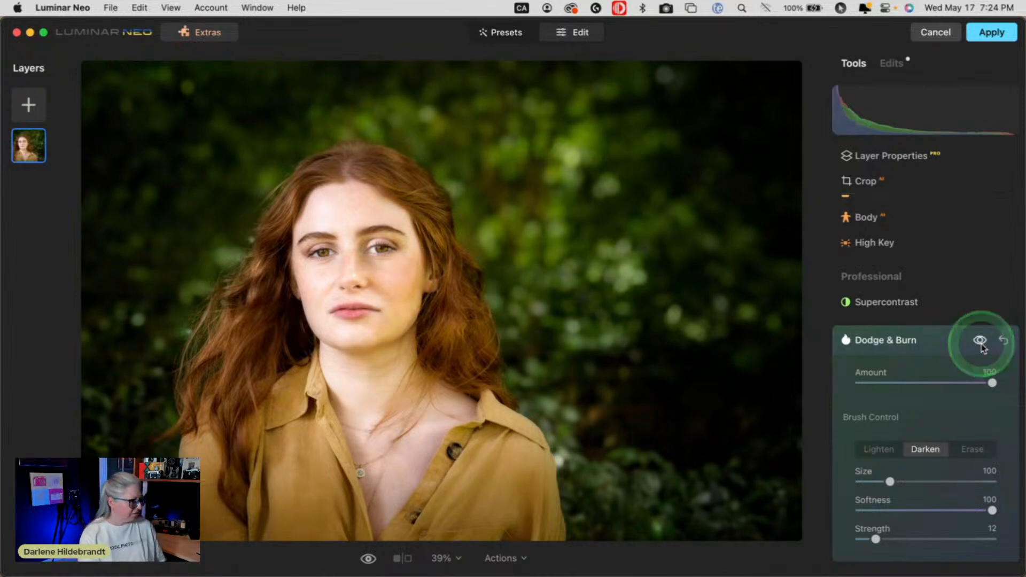
Set Highlights to -17 in the Develop tool, leaving Smart Contrast at 0
drag(955, 343, 936, 342)
scroll(937, 350, up, 10)
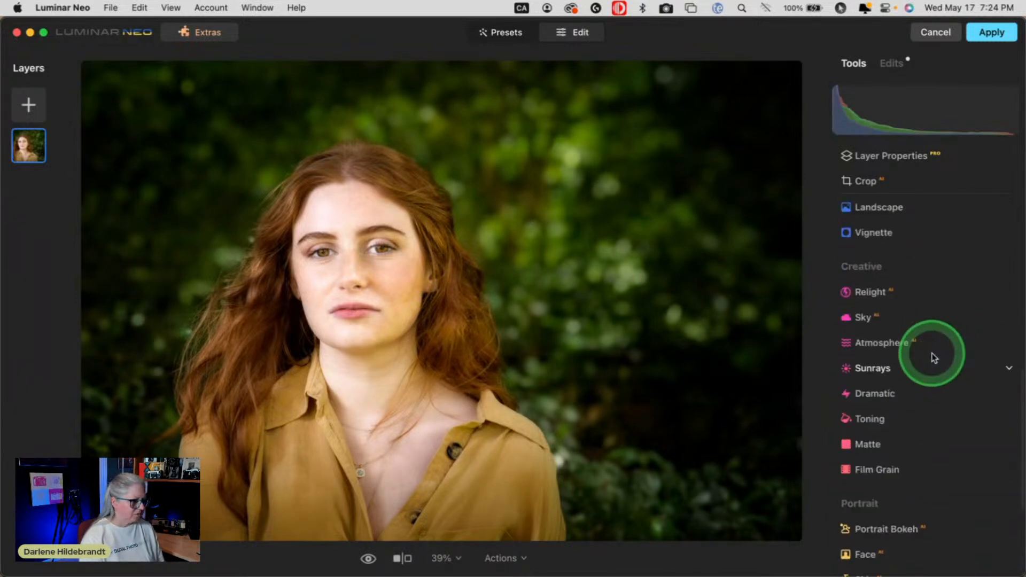
scroll(930, 352, up, 3)
click(909, 327)
drag(925, 362, 902, 360)
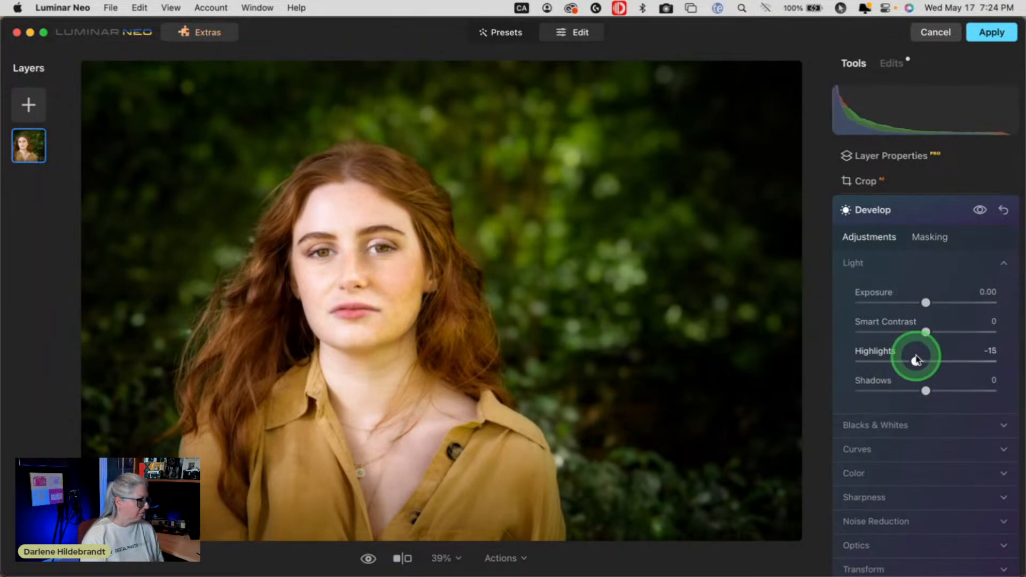
mouse_move(926, 331)
mouse_down()
mouse_move(948, 331)
mouse_move(927, 321)
mouse_move(934, 328)
mouse_move(919, 337)
mouse_up()
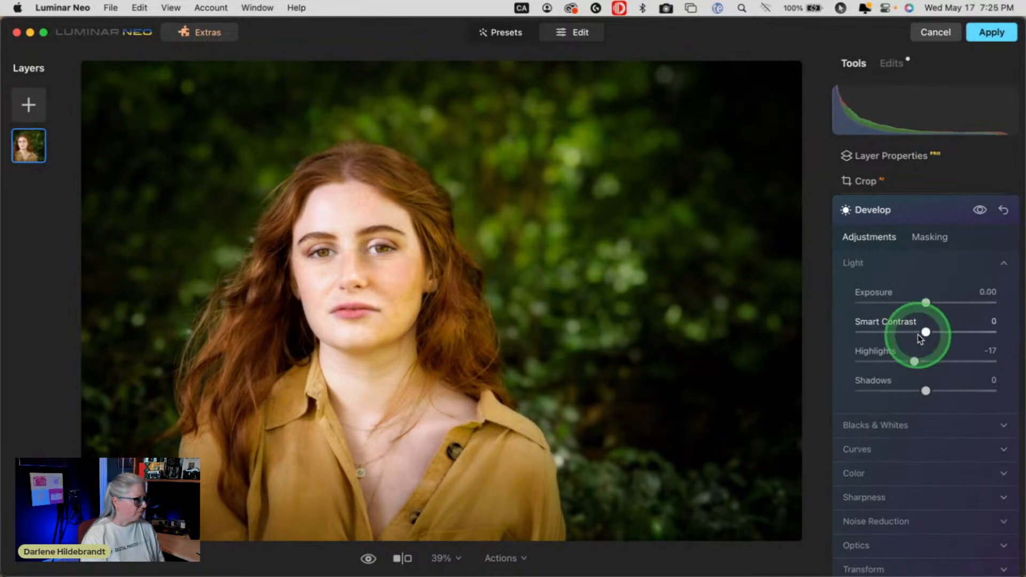
click(929, 211)
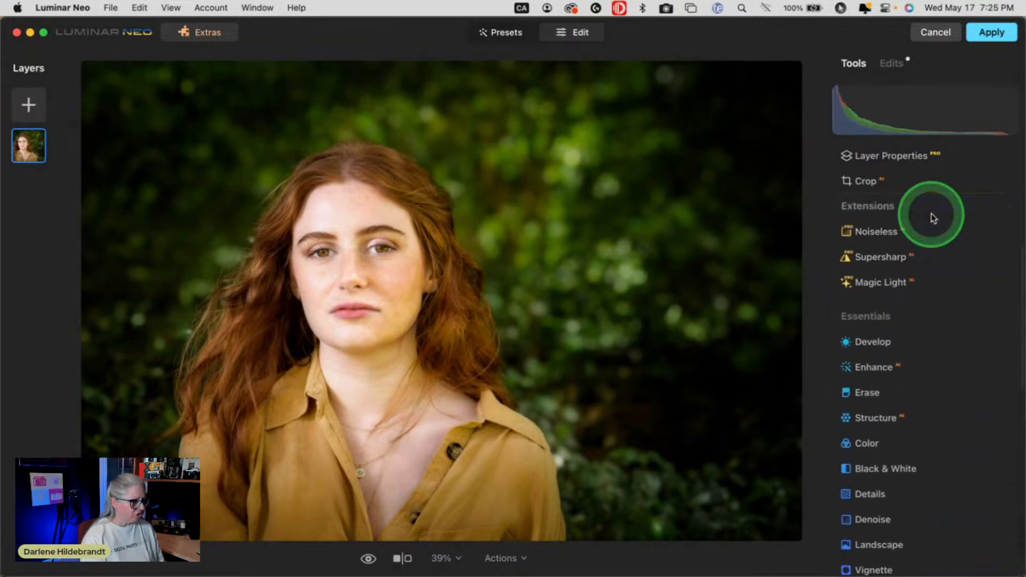
Add Supercontrast with Highlights Contrast 19 and Highlights Balance -35
scroll(889, 233, down, 15)
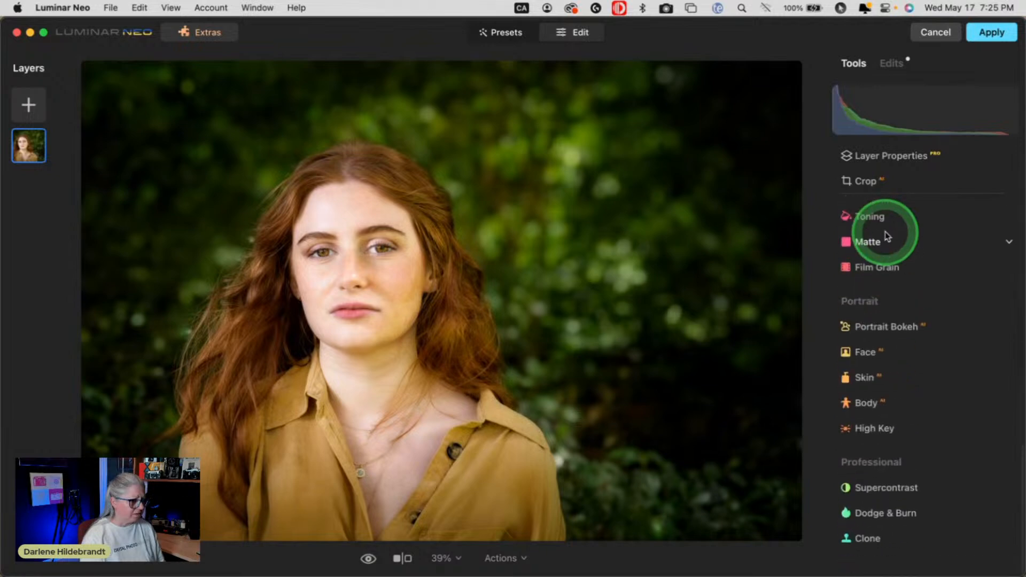
click(884, 510)
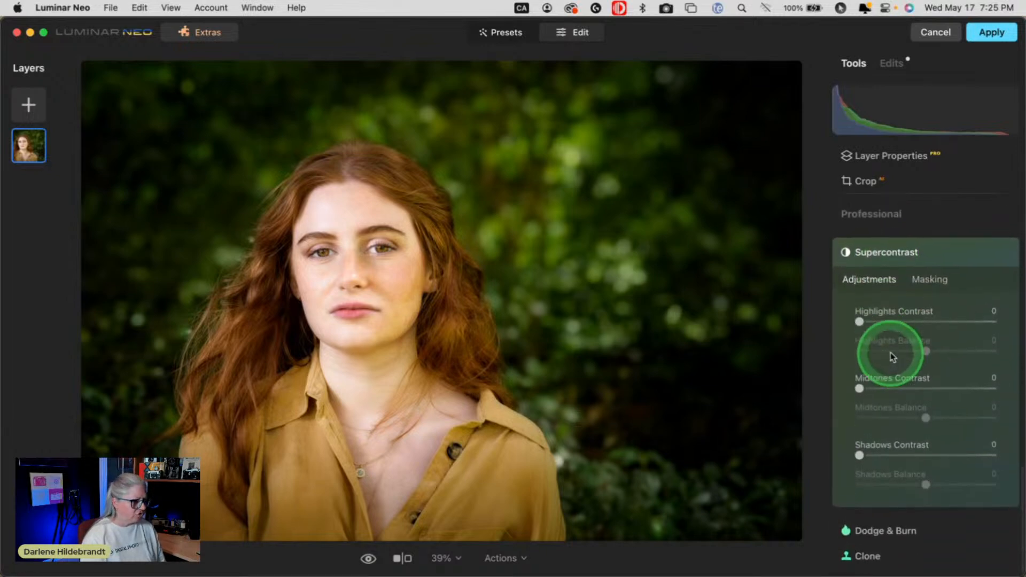
click(928, 324)
drag(925, 351, 884, 321)
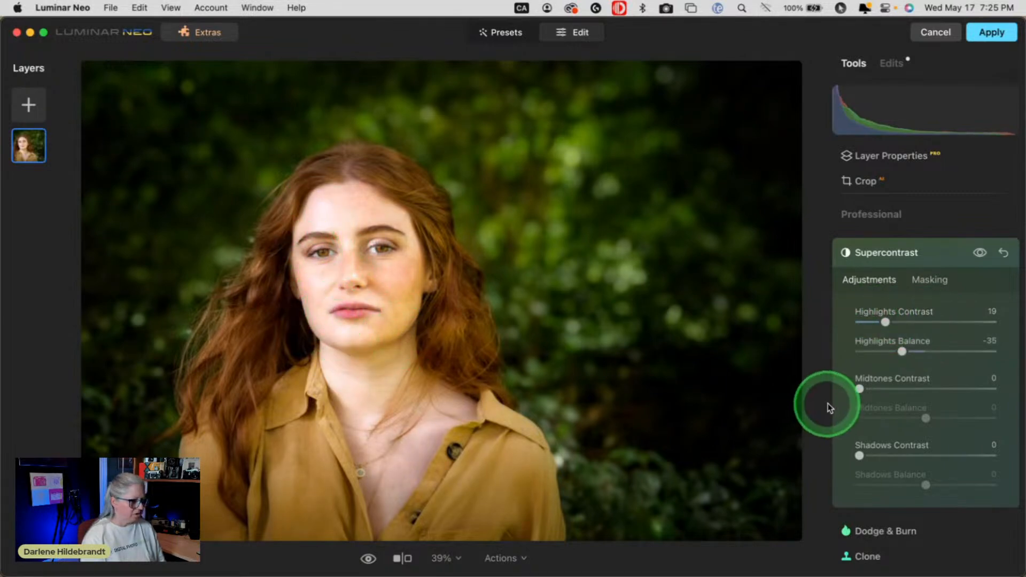
Set Midtones Contrast to 16 and Midtones Balance to 38, comparing the portrait with and without Supercontrast
mouse_move(859, 390)
mouse_down()
mouse_move(924, 387)
mouse_move(925, 419)
mouse_move(955, 415)
mouse_move(891, 416)
mouse_move(953, 412)
mouse_move(928, 389)
mouse_move(877, 388)
mouse_up()
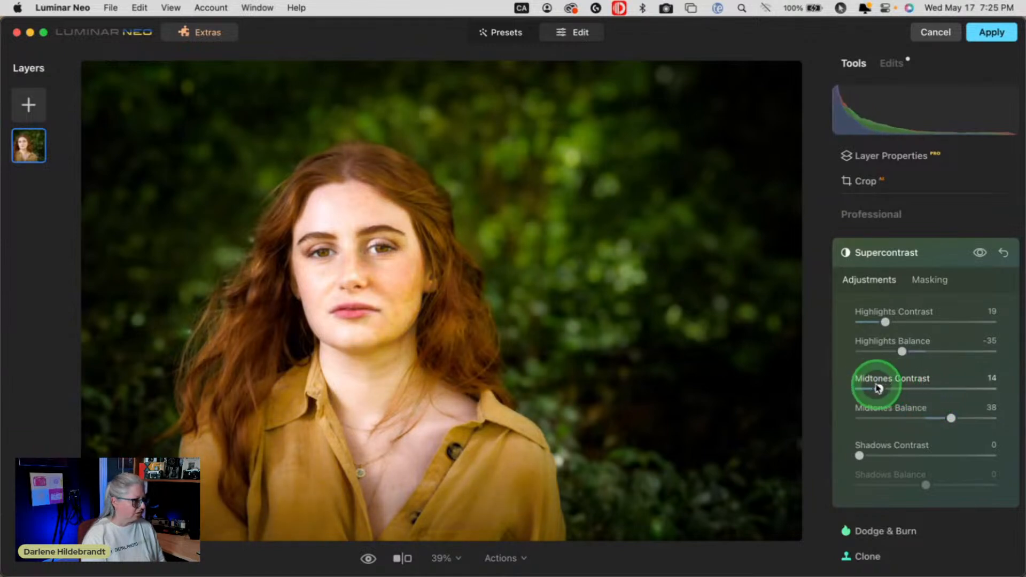
click(980, 253)
click(980, 254)
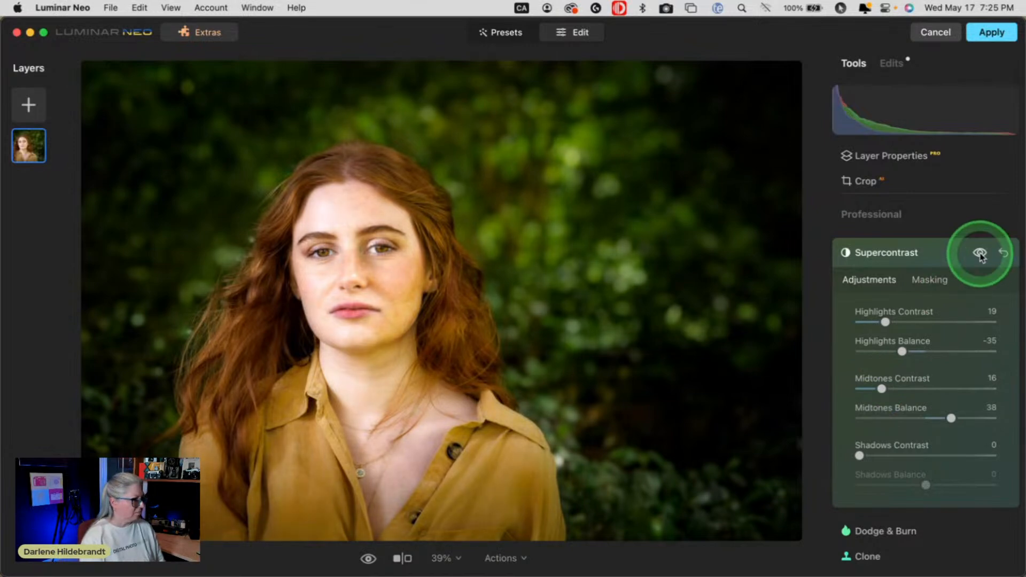
Paint a Supercontrast brush mask over the subject at Strength 69, enlarging the brush Size to 172, and close the tool
click(931, 280)
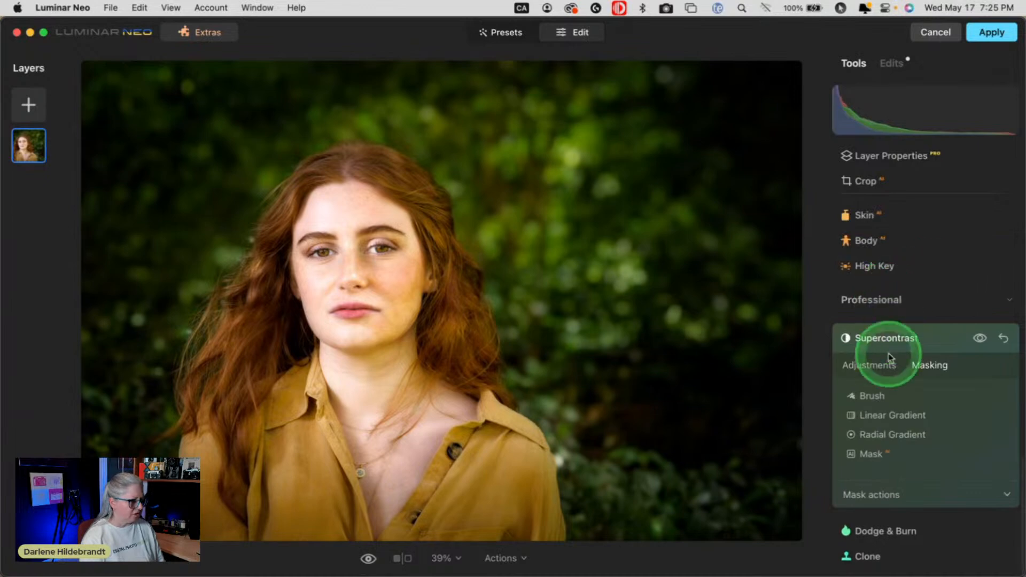
click(873, 391)
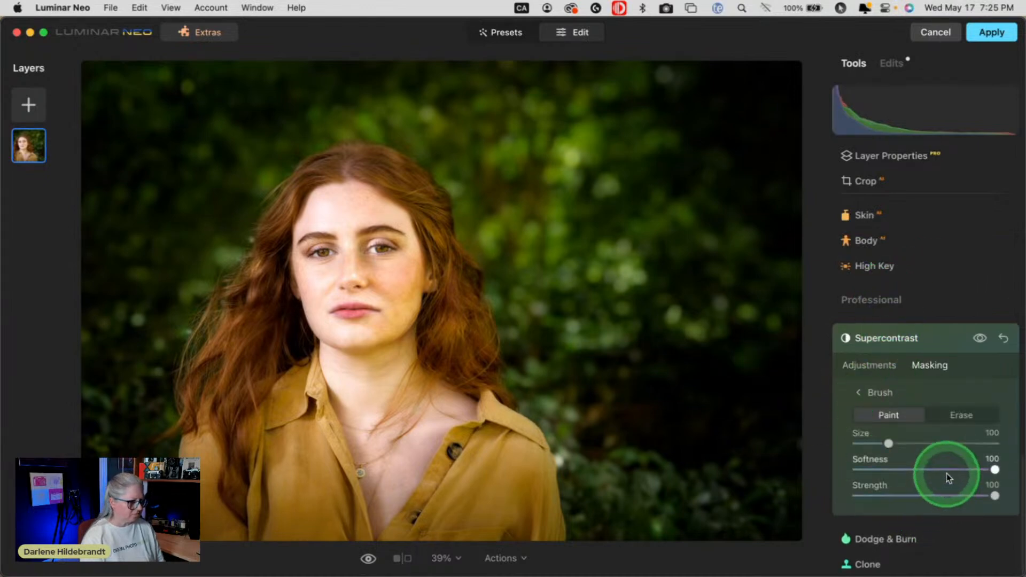
click(953, 495)
mouse_move(302, 301)
mouse_down()
mouse_move(317, 253)
mouse_move(347, 219)
mouse_move(414, 272)
mouse_move(366, 325)
mouse_move(367, 263)
mouse_move(351, 230)
mouse_move(370, 298)
mouse_move(339, 226)
mouse_move(403, 466)
mouse_move(415, 287)
mouse_move(352, 225)
mouse_move(355, 330)
mouse_move(389, 439)
mouse_up()
key(bracketright)
key(bracketright)
key(bracketright)
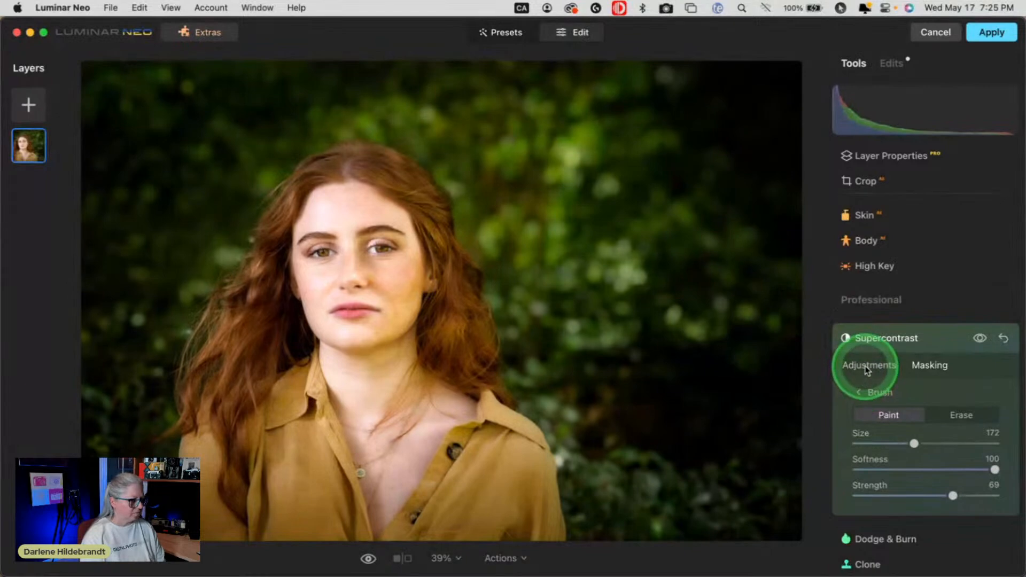
click(867, 369)
click(954, 322)
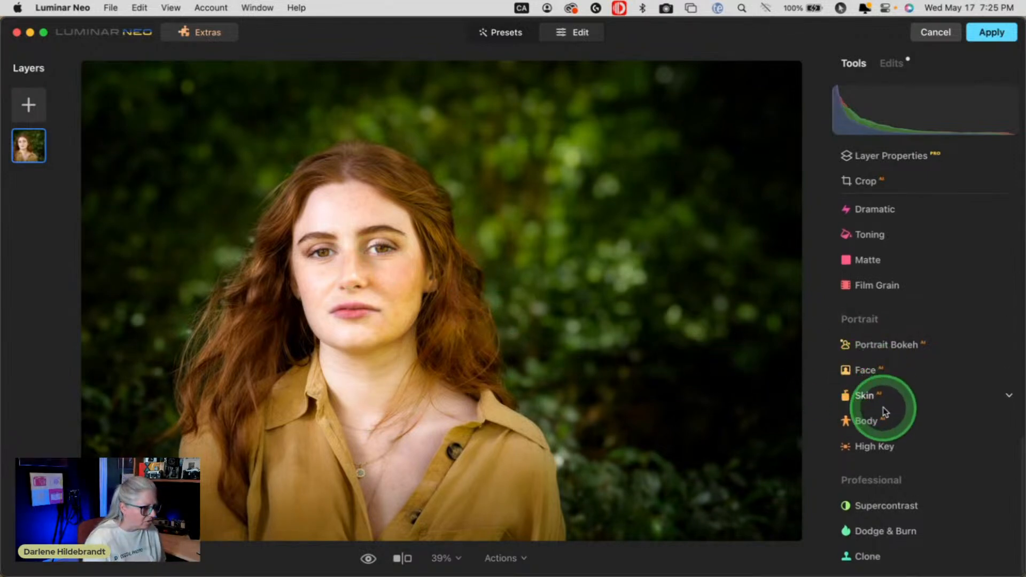
Set Iris Visibility to 0 and Dark Circles Removal to 93 in the Face tool, comparing the result with the effect off
click(876, 369)
key(super+equal)
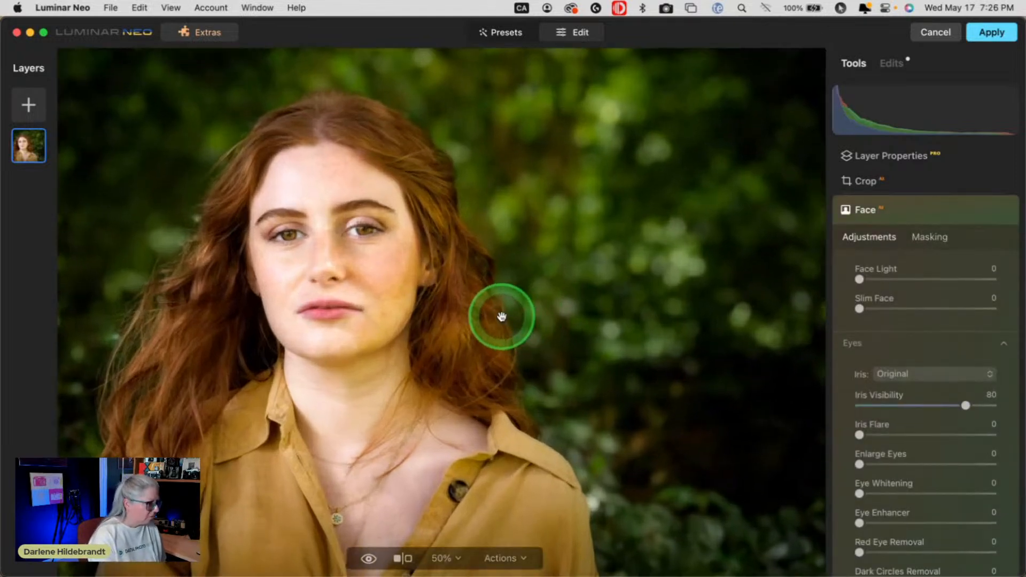
key(super+equal)
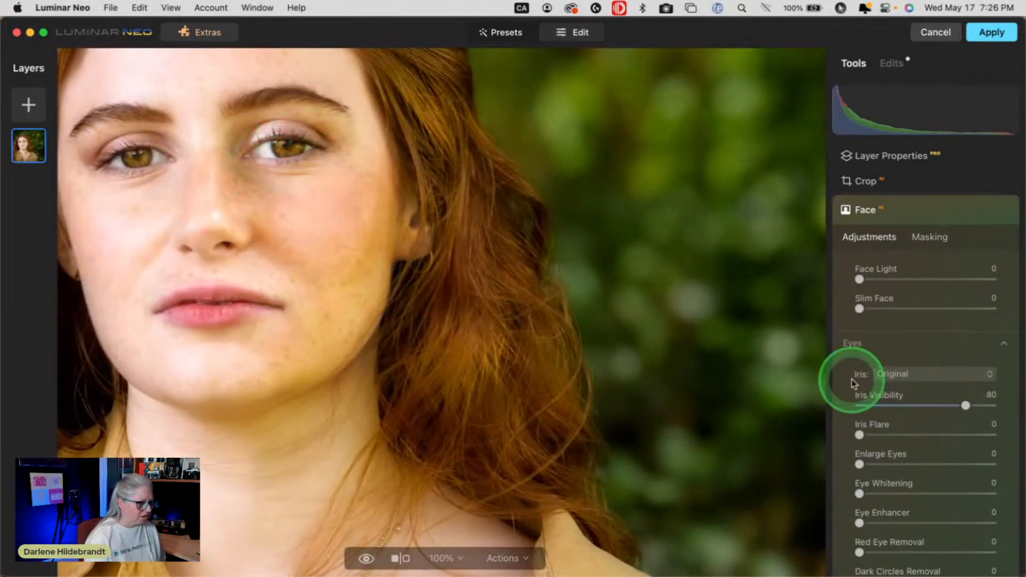
drag(877, 405, 819, 404)
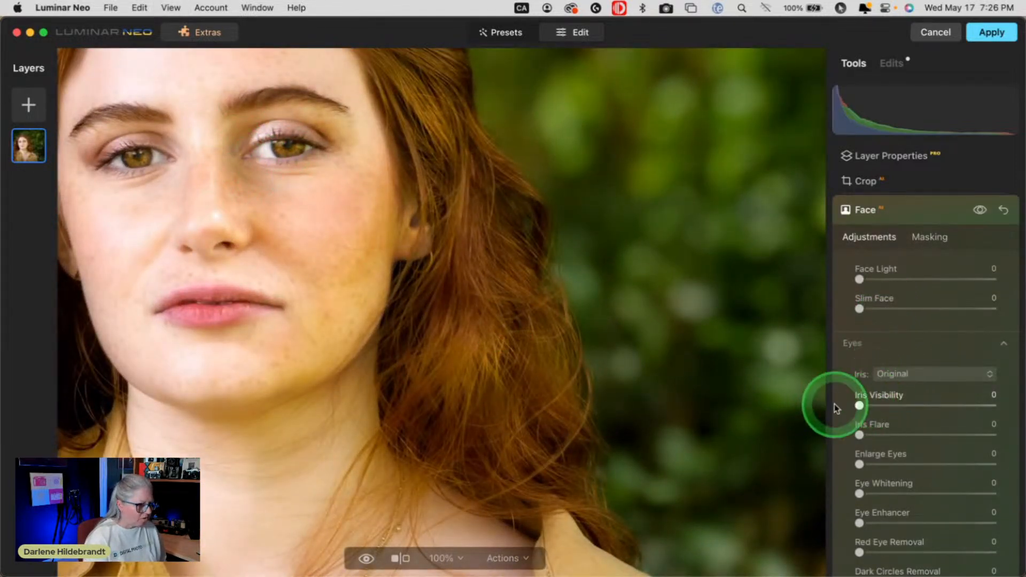
scroll(858, 408, down, 3)
drag(921, 455, 989, 449)
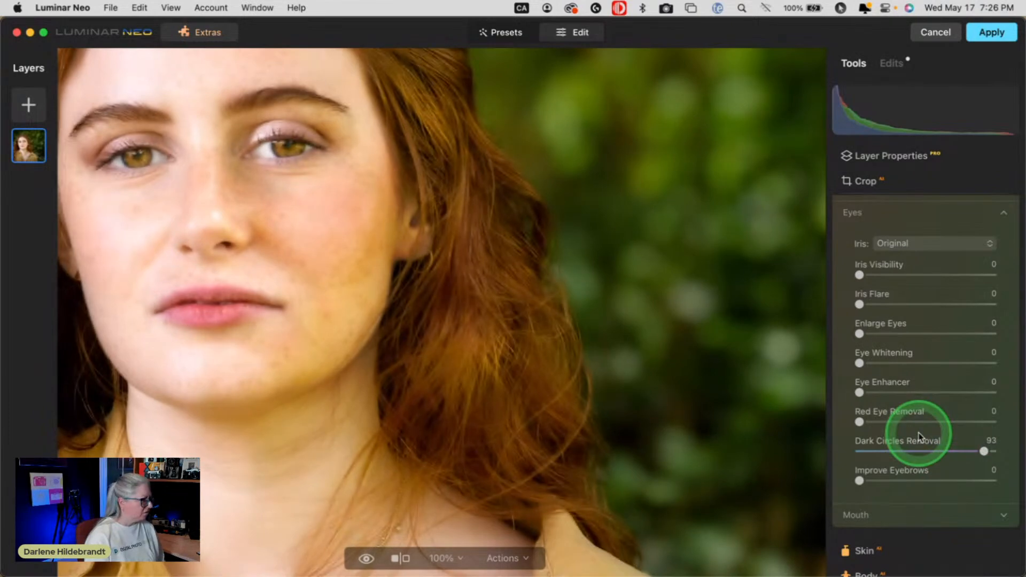
scroll(917, 435, up, 5)
click(980, 223)
click(980, 224)
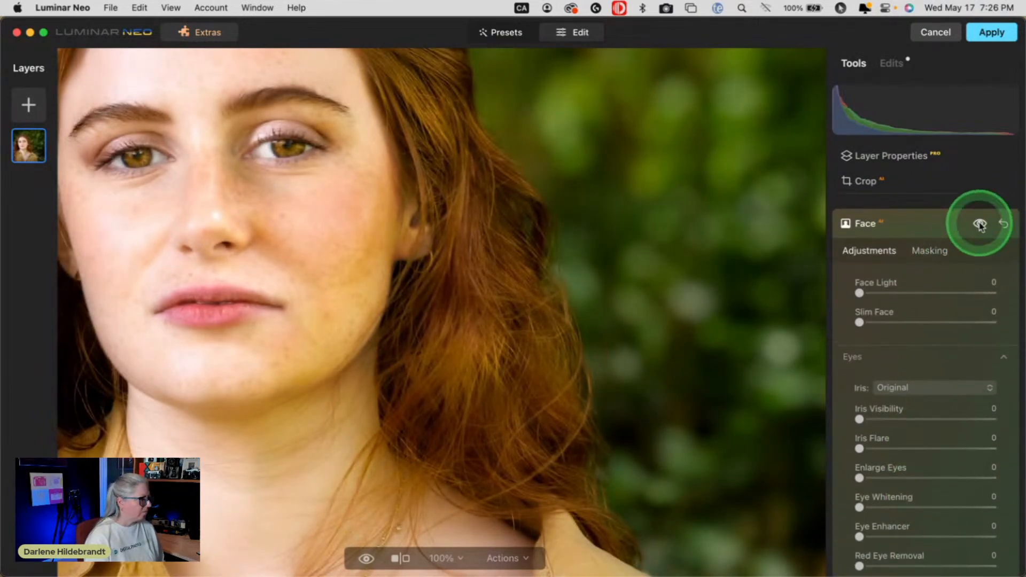
Paint a Face brush mask under the eye beside the visible ear at Size 54, Softness 27 and Strength 100
click(932, 252)
click(864, 279)
drag(888, 329, 873, 329)
click(892, 355)
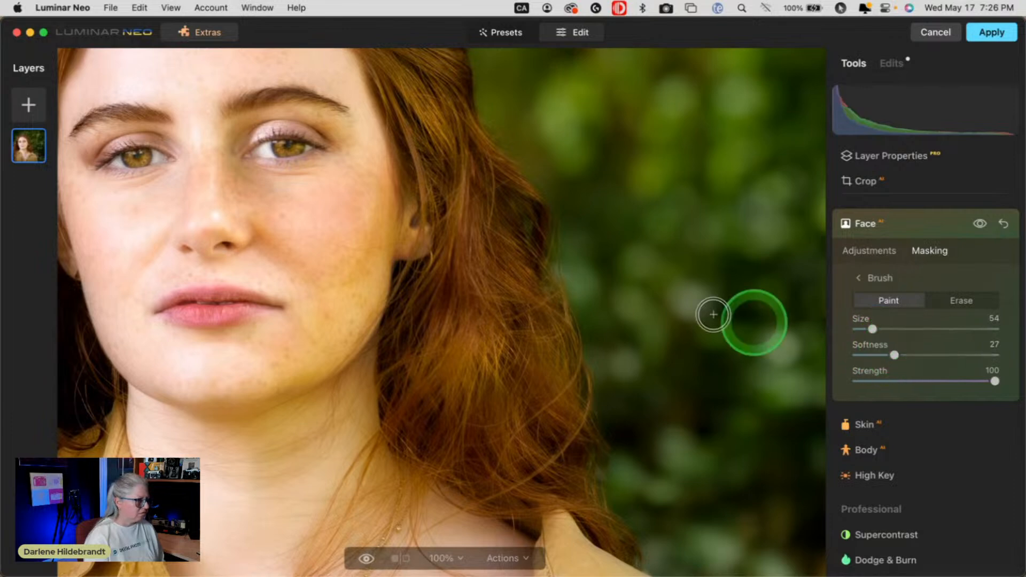
mouse_move(274, 193)
mouse_down()
mouse_move(237, 178)
mouse_move(278, 189)
mouse_move(326, 178)
mouse_move(274, 183)
mouse_up()
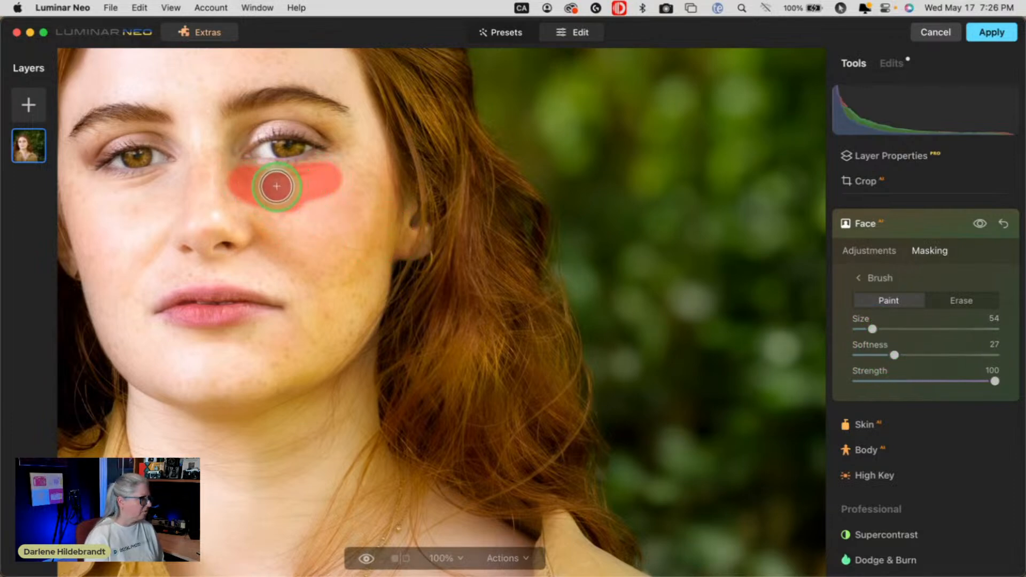
click(912, 222)
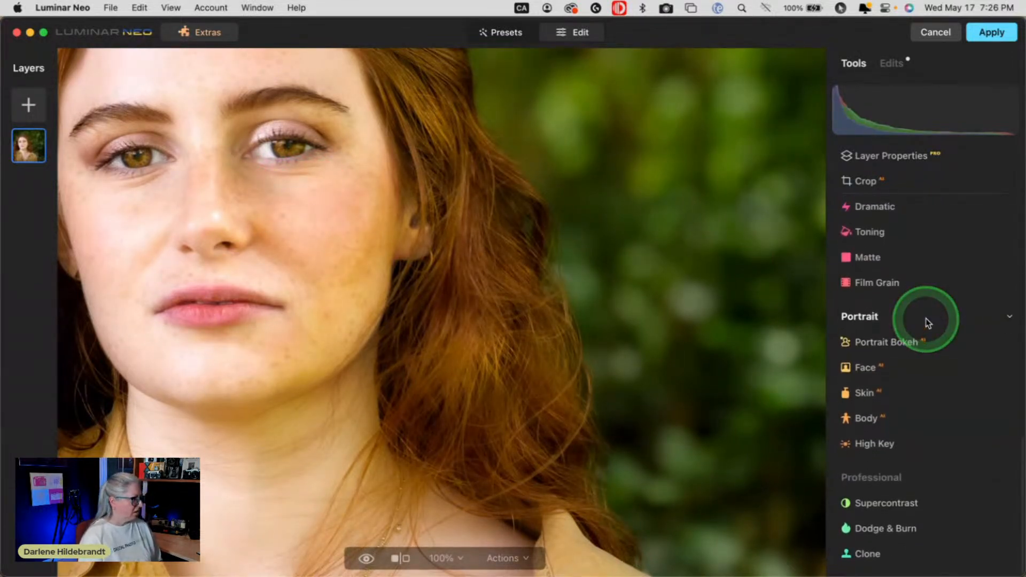
Set up the Clone brush with Size 42, Softness 74 and Strength 28
click(878, 559)
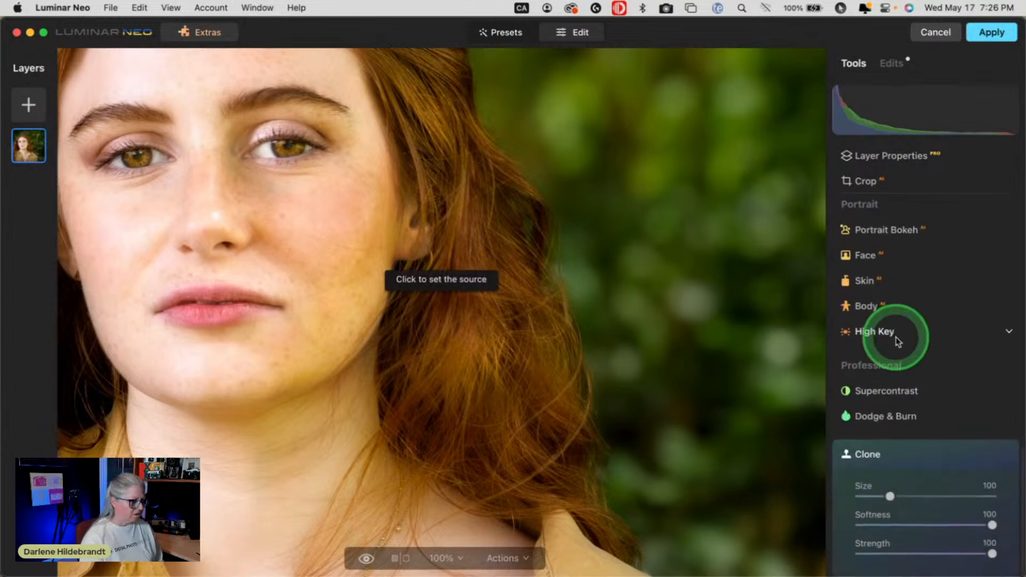
click(895, 545)
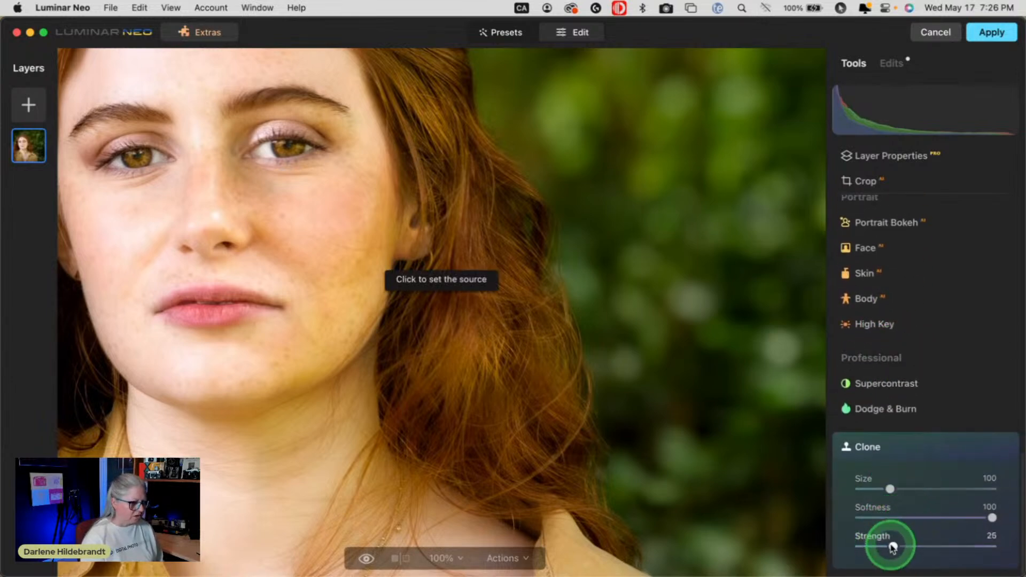
drag(889, 489, 873, 488)
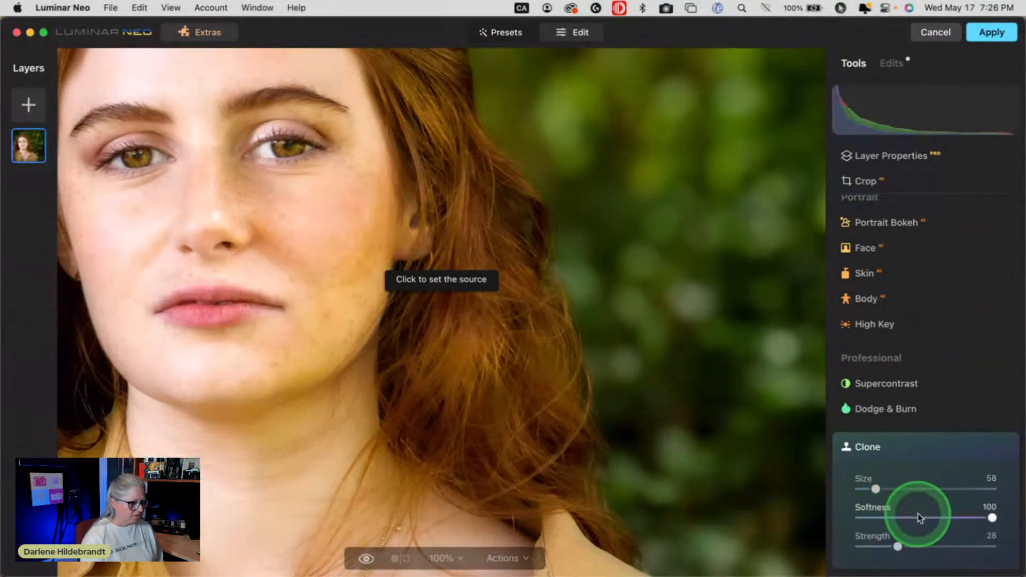
drag(929, 520, 958, 517)
drag(875, 489, 870, 488)
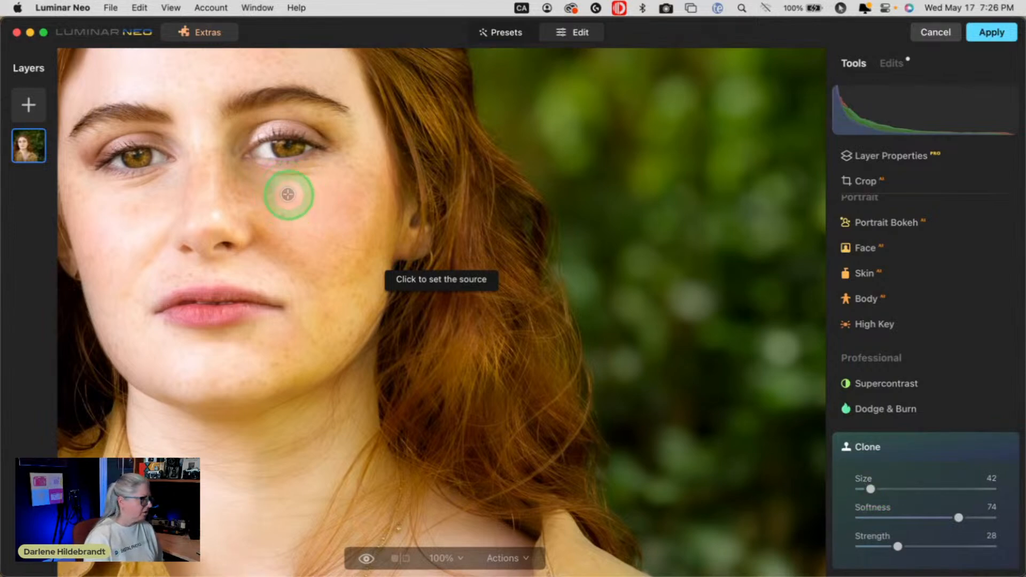
Clone skin softly over the under-eye shadow above the cheek, then apply all edits and return to Lightroom Classic
click(265, 185)
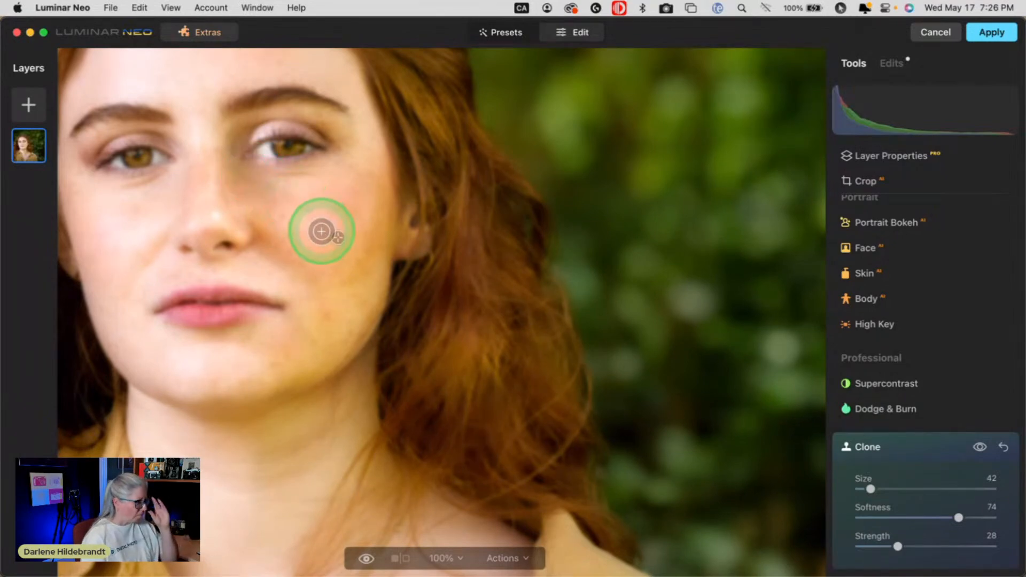
click(297, 187)
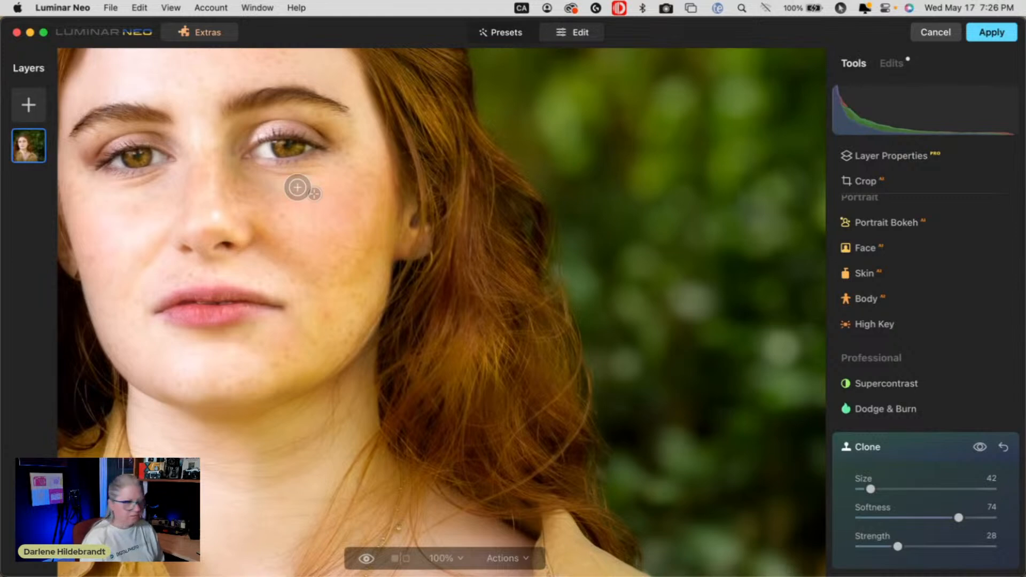
mouse_move(307, 208)
mouse_down()
mouse_move(301, 191)
mouse_move(245, 172)
mouse_move(320, 218)
mouse_move(383, 329)
mouse_move(247, 217)
mouse_move(245, 177)
mouse_move(277, 206)
mouse_move(724, 419)
mouse_move(902, 455)
mouse_up()
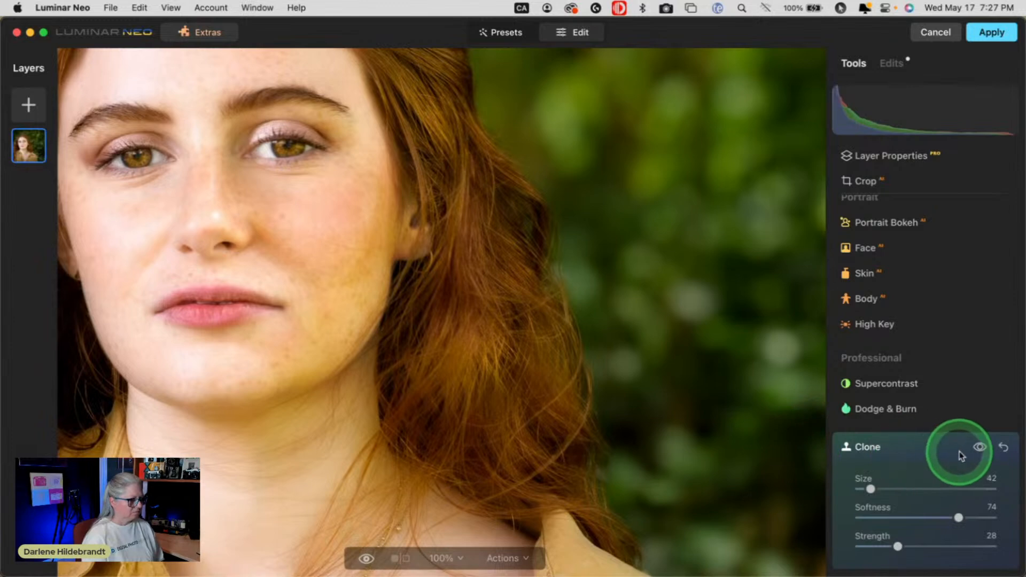
click(976, 447)
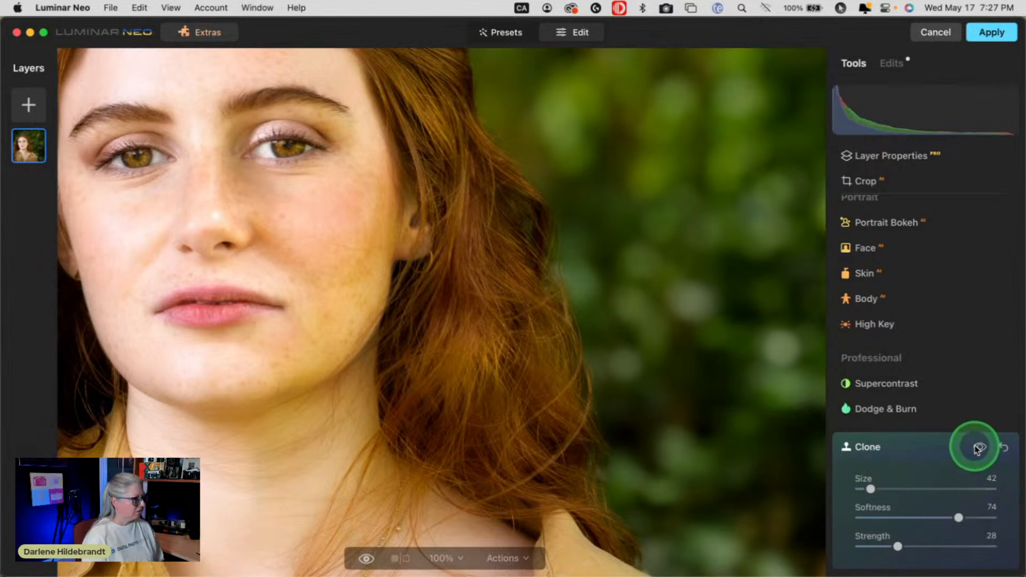
click(941, 451)
click(632, 335)
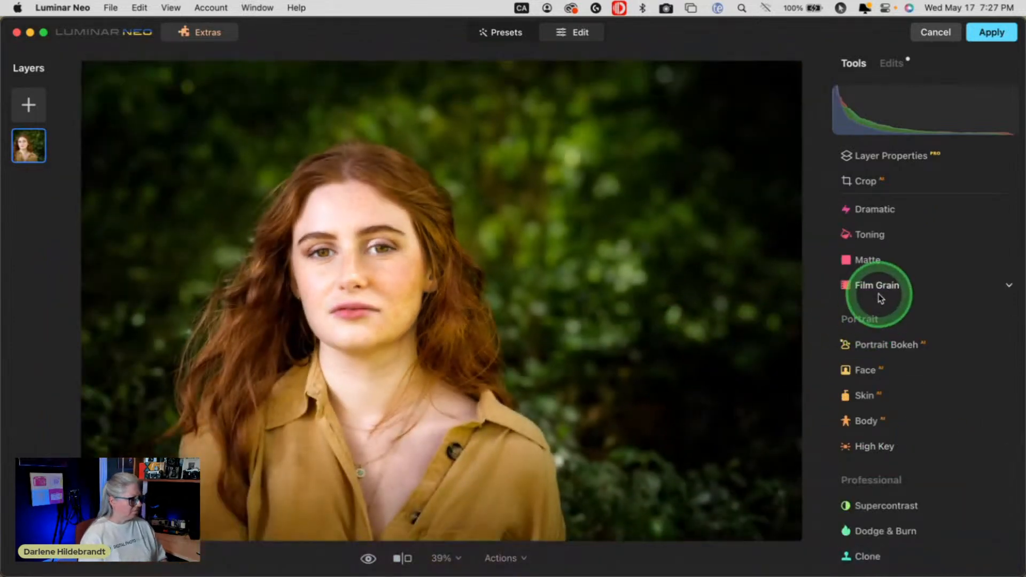
click(989, 33)
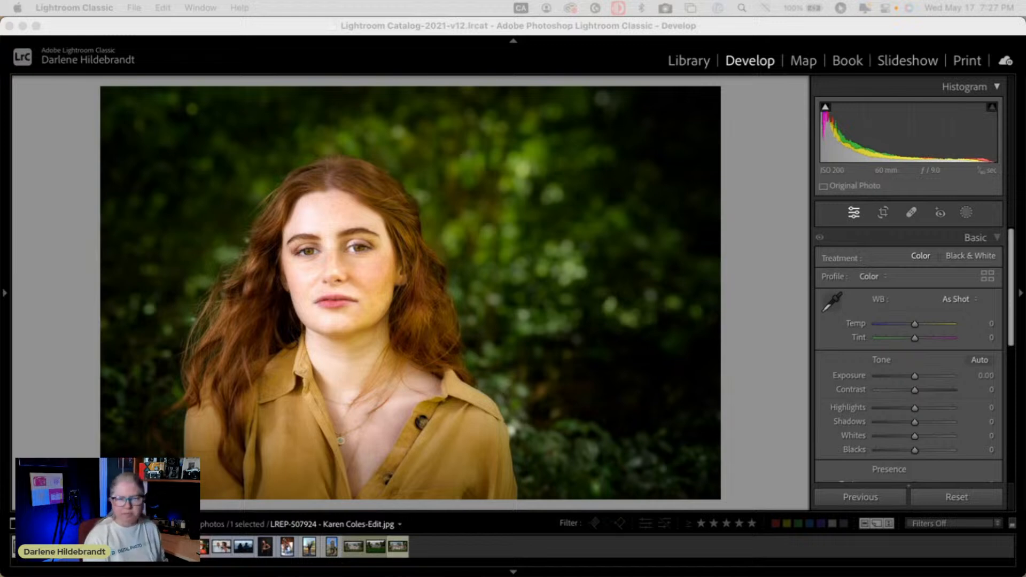
Create a virtual copy of the original DNG portrait and reset its Develop settings
click(763, 431)
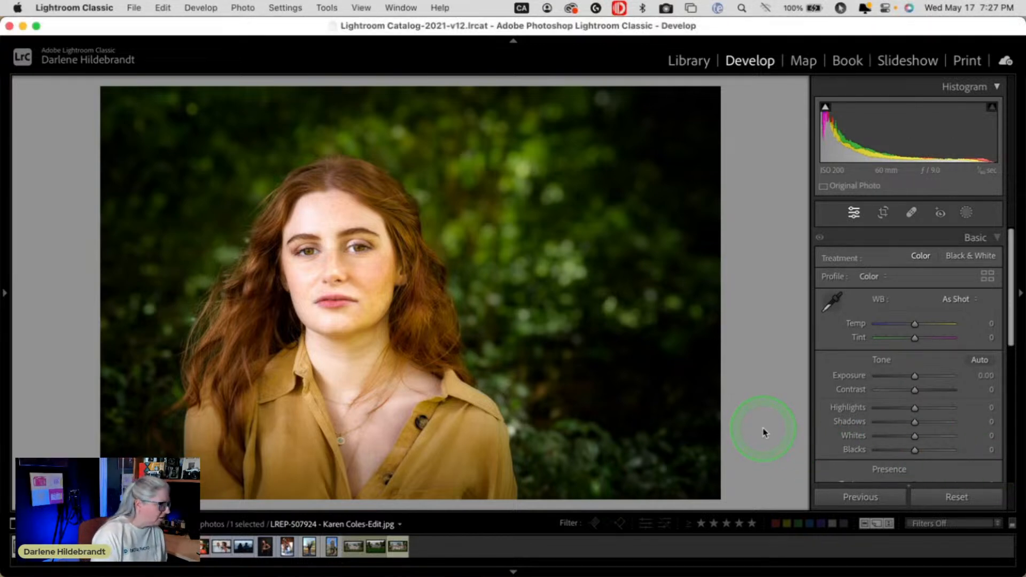
key(Left)
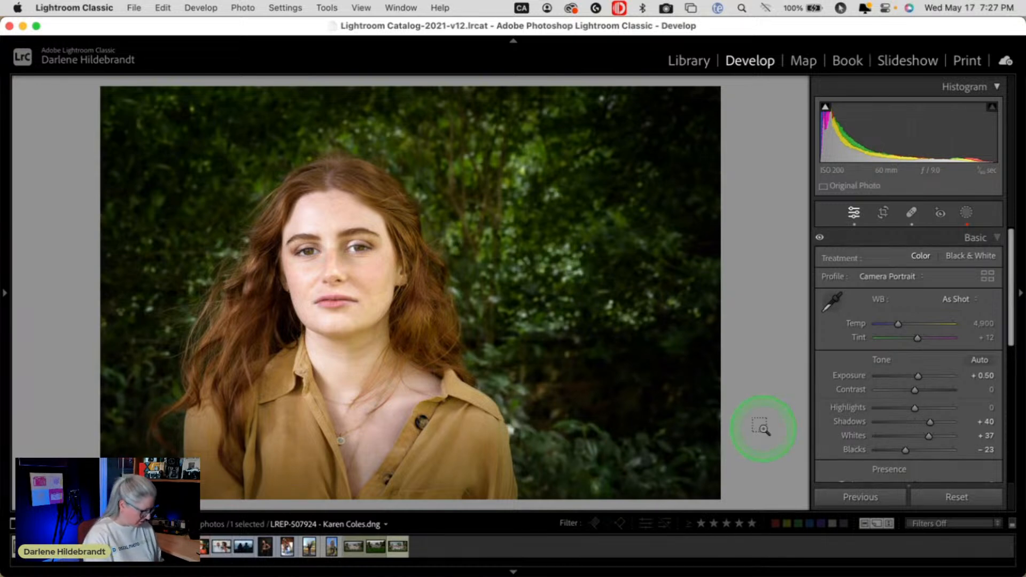
key(Left)
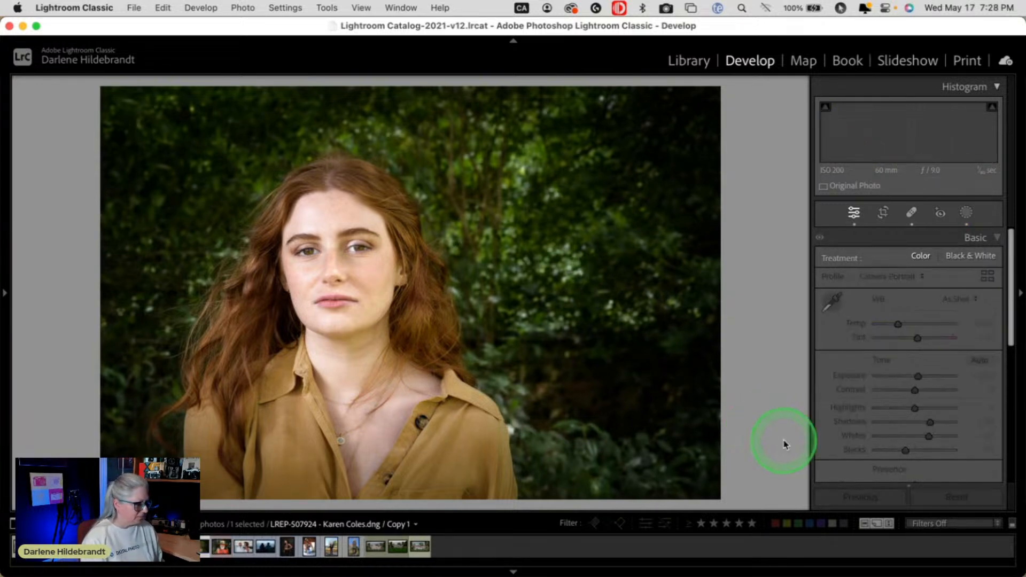
click(954, 496)
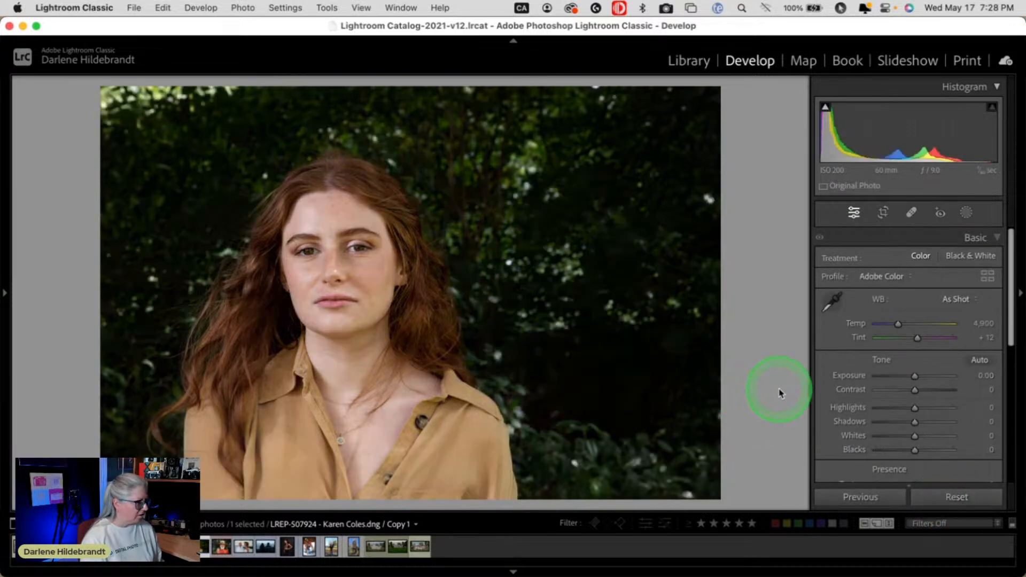
Reorder the portrait versions in the Library grid so the reset virtual copy comes first and the edited JPG third
key(g)
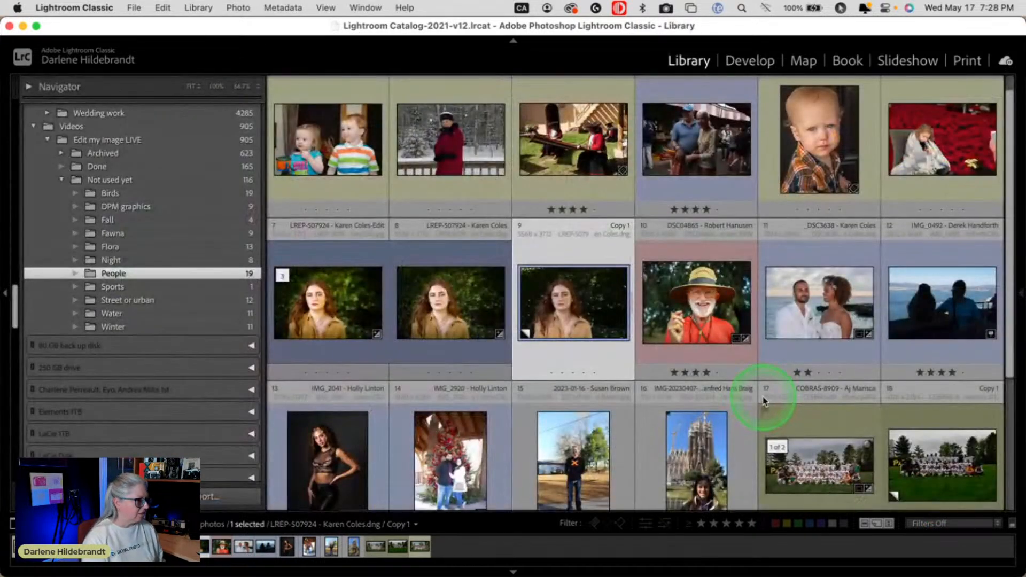
click(570, 327)
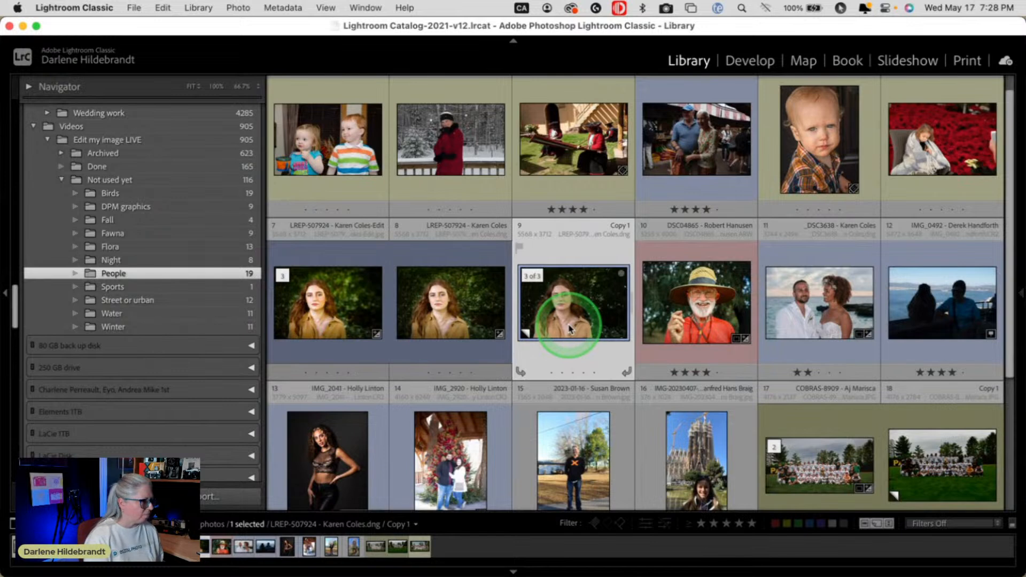
drag(570, 327, 363, 312)
Select all three portrait versions and examine them together in Survey view with the surrounding panels hidden
shift+click(586, 309)
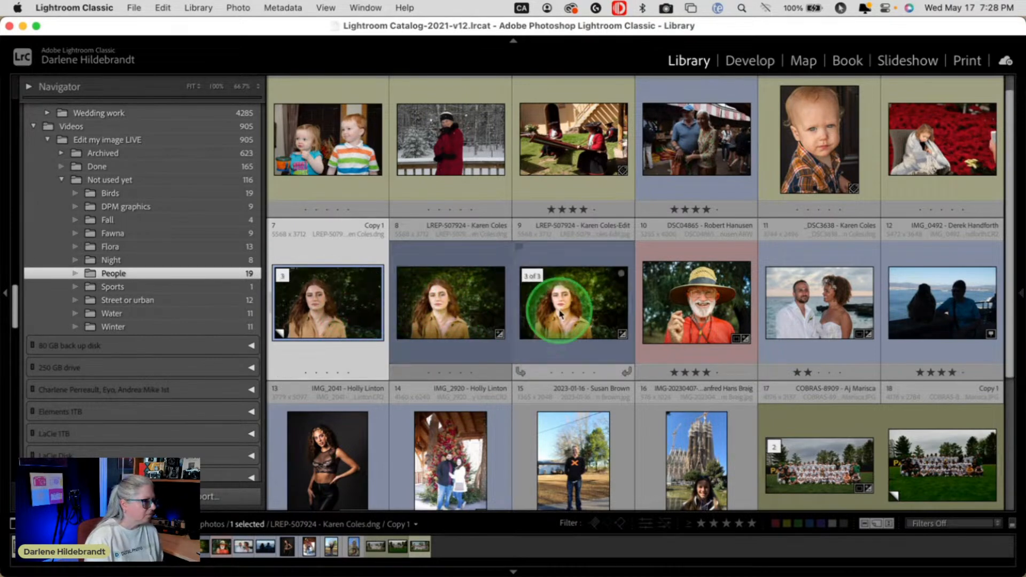
key(n)
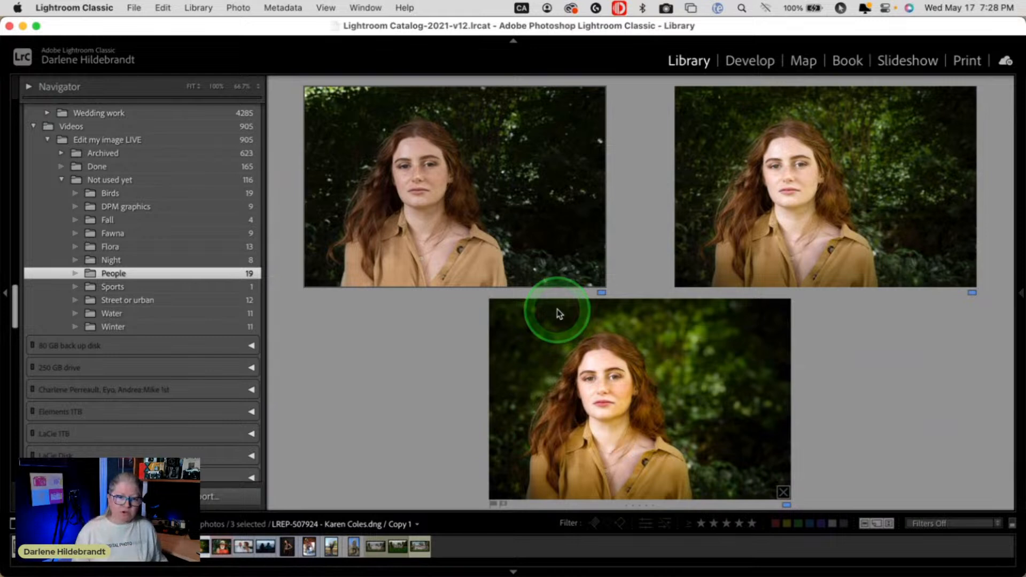
key(shift+Tab)
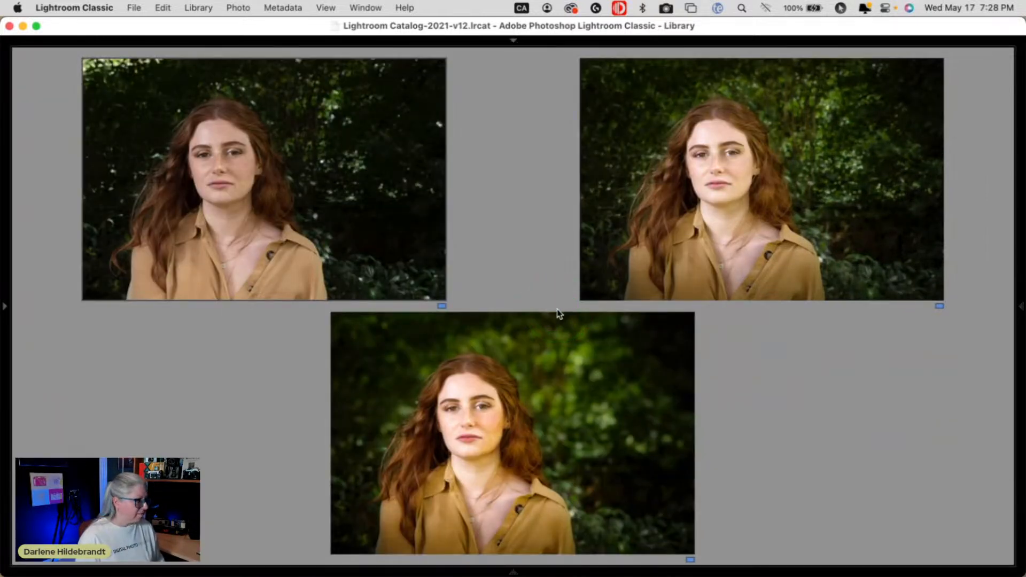
click(654, 270)
click(367, 236)
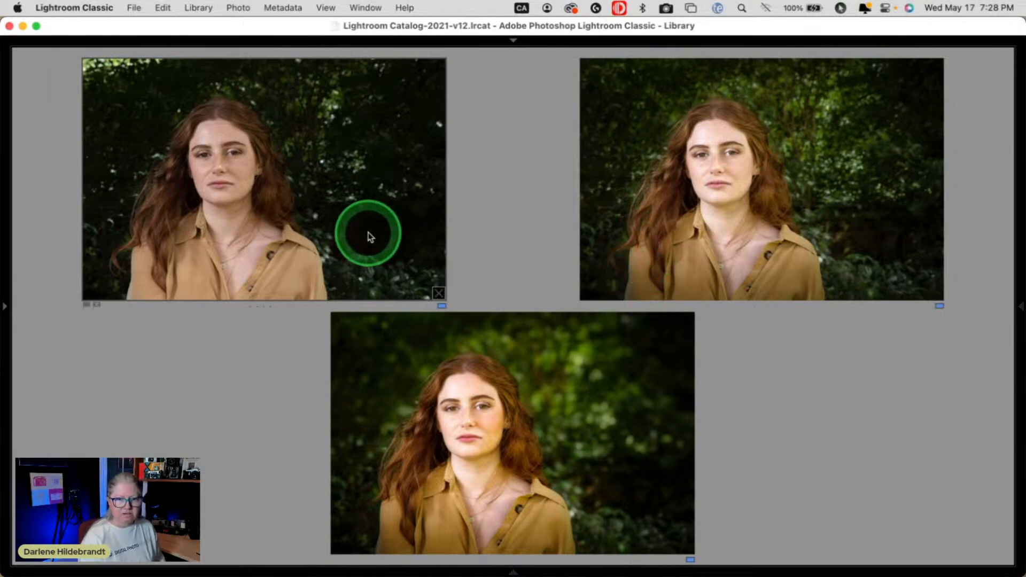
click(653, 214)
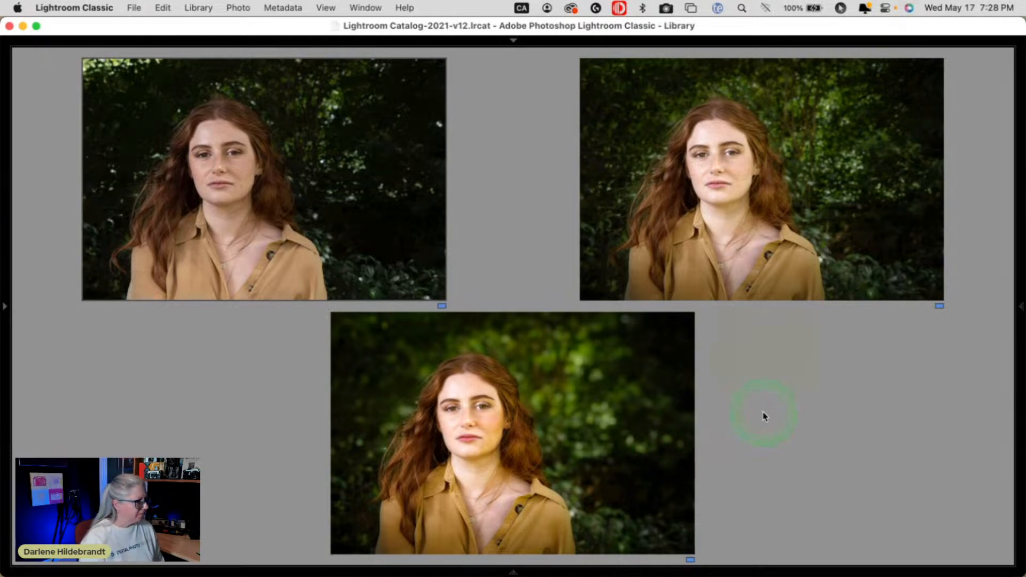
Compare the reset copy side by side with the Lightroom edit and the final edited JPG, with photo information shown
key(c)
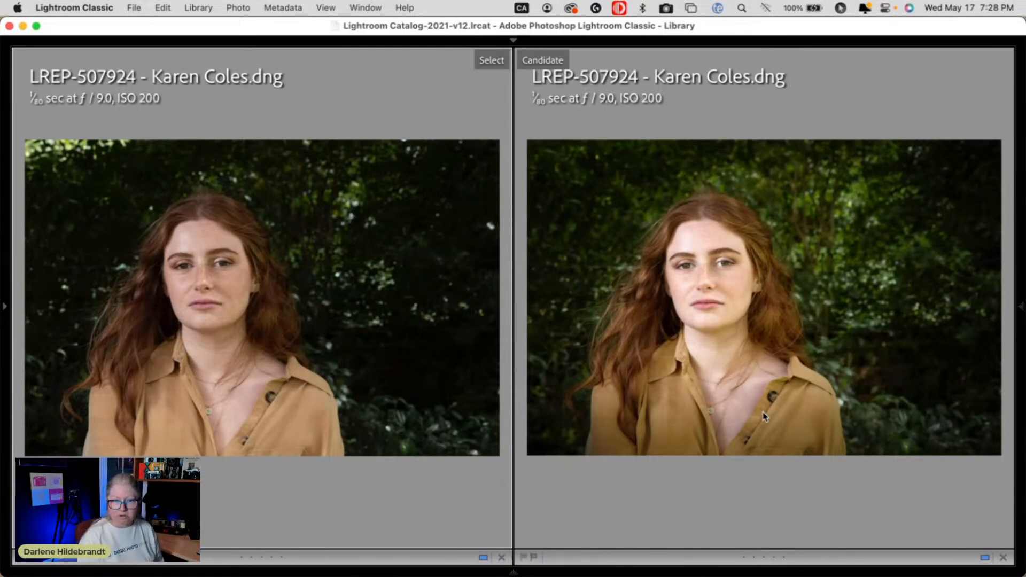
key(Delete)
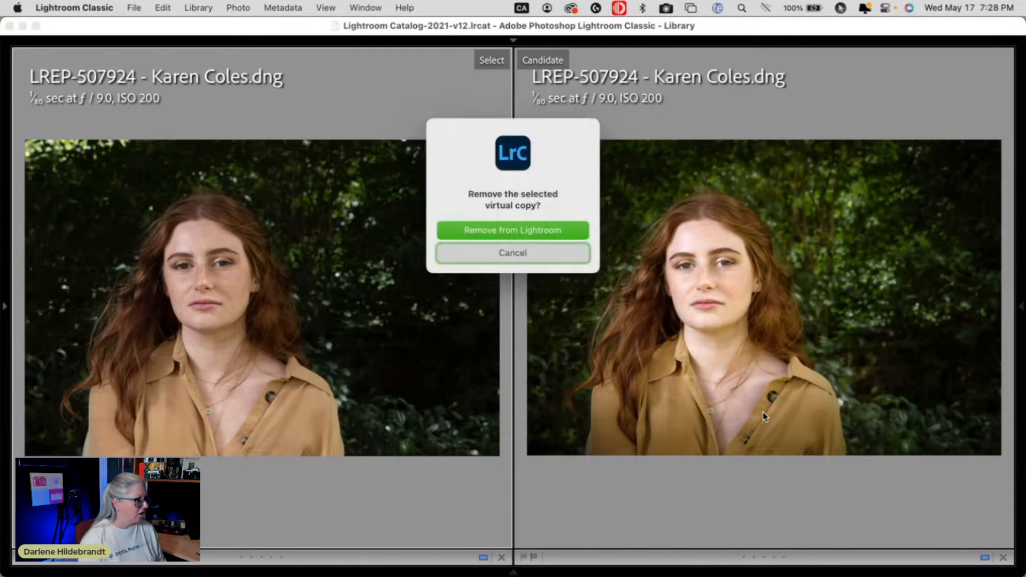
key(Escape)
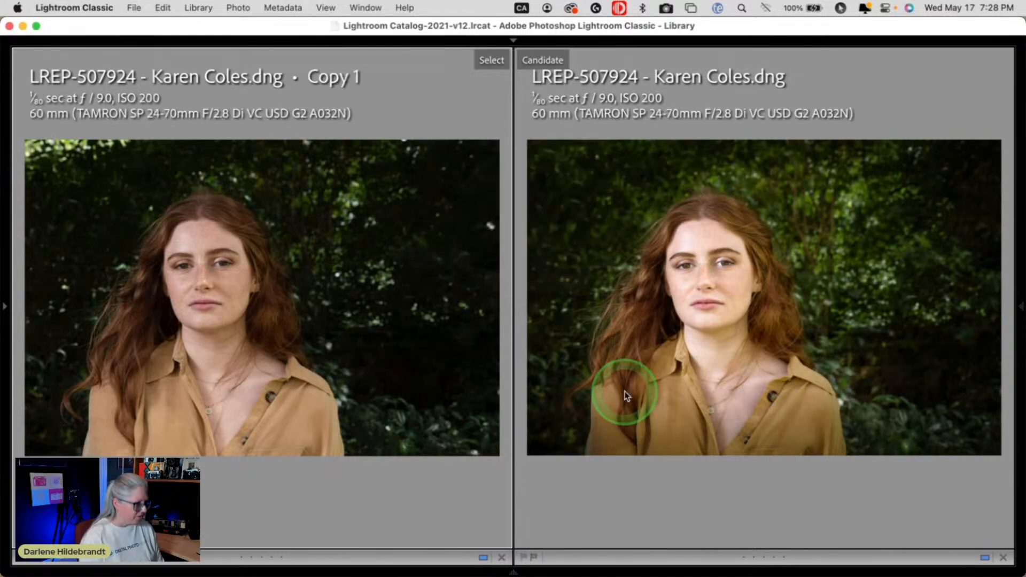
key(i)
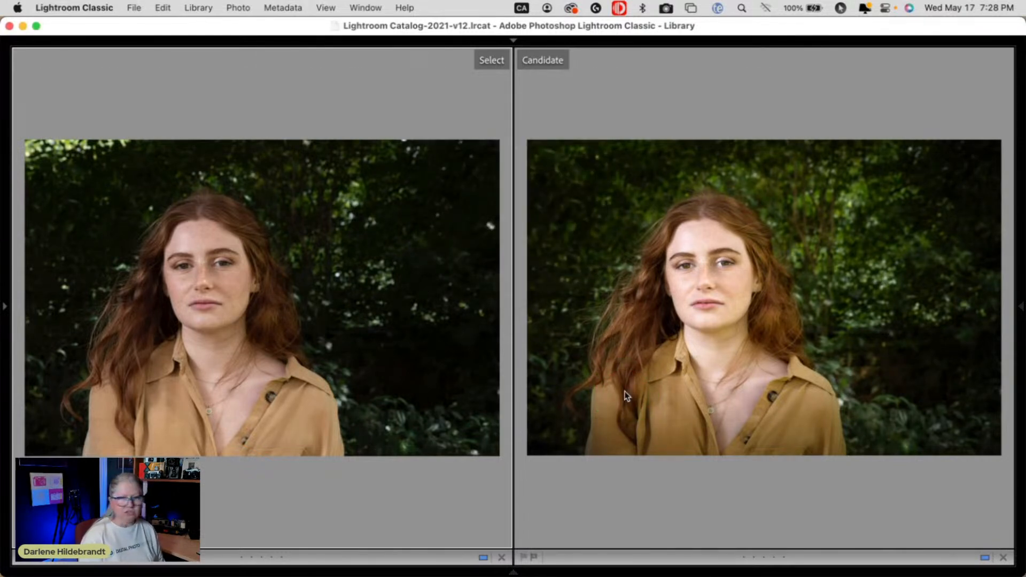
key(i)
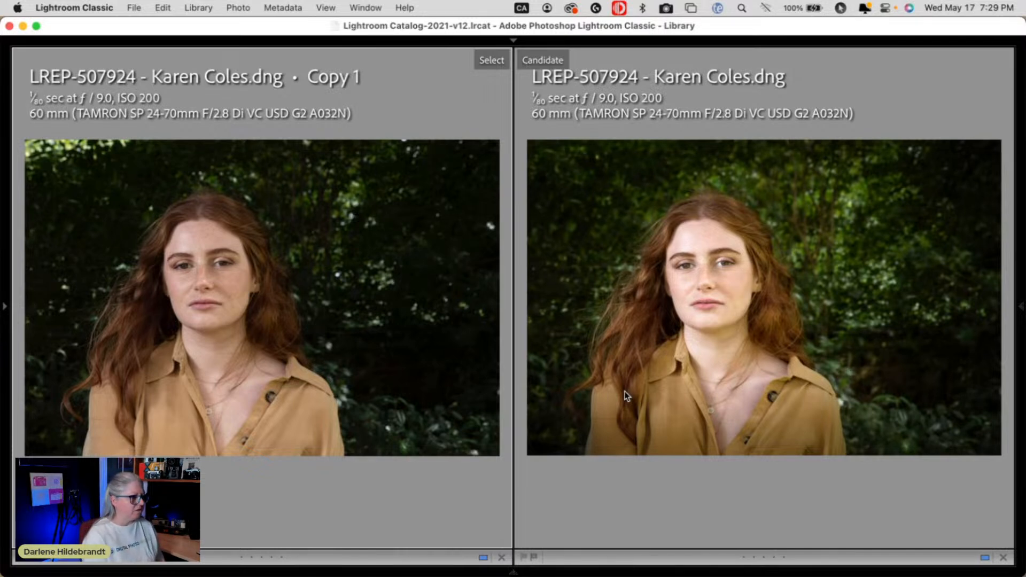
key(Right)
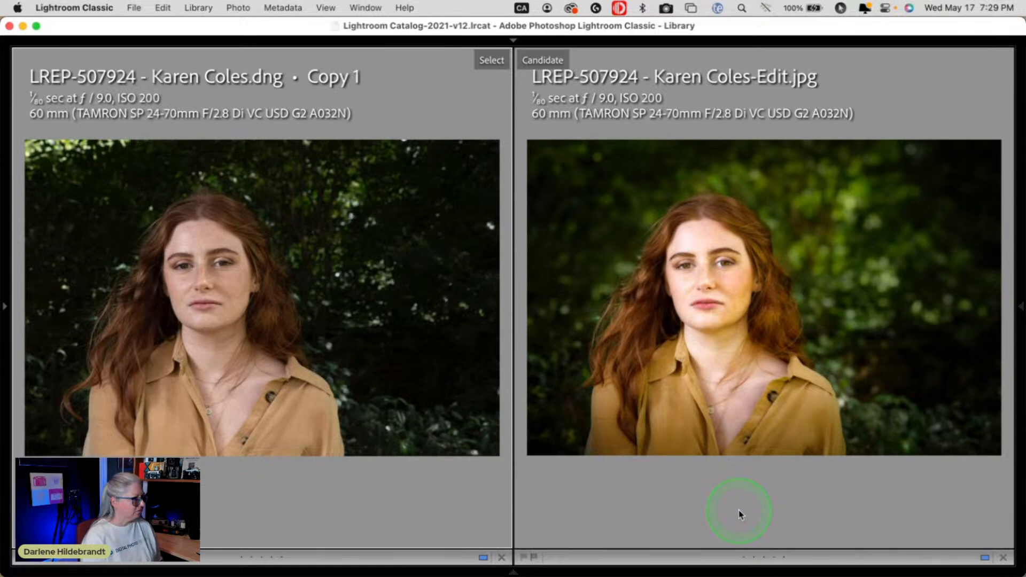
Compare the Lightroom-edited DNG with the final edited JPG at closer magnification, dropping the reset copy from the comparison, and return to the grid
key(Right)
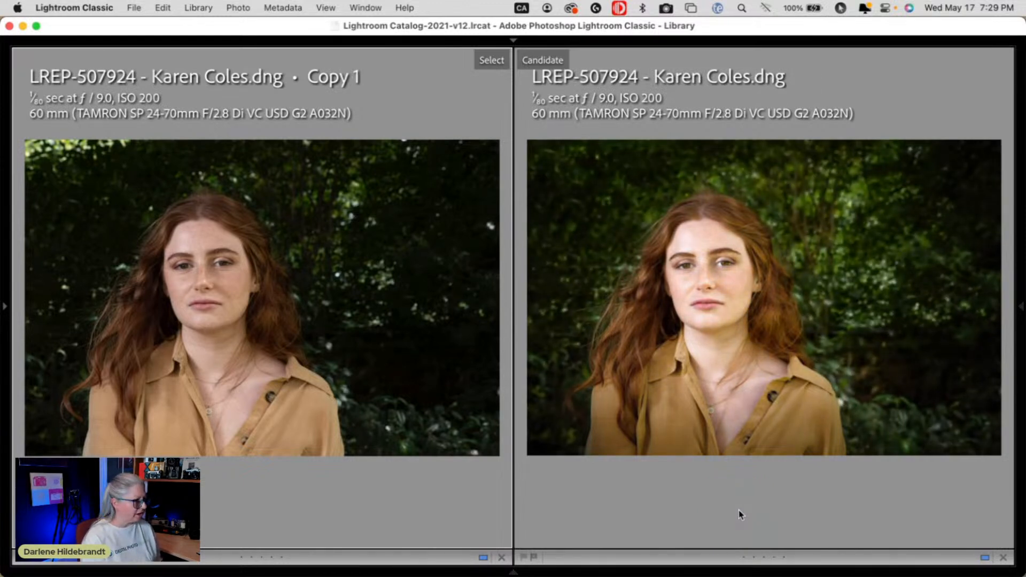
click(512, 572)
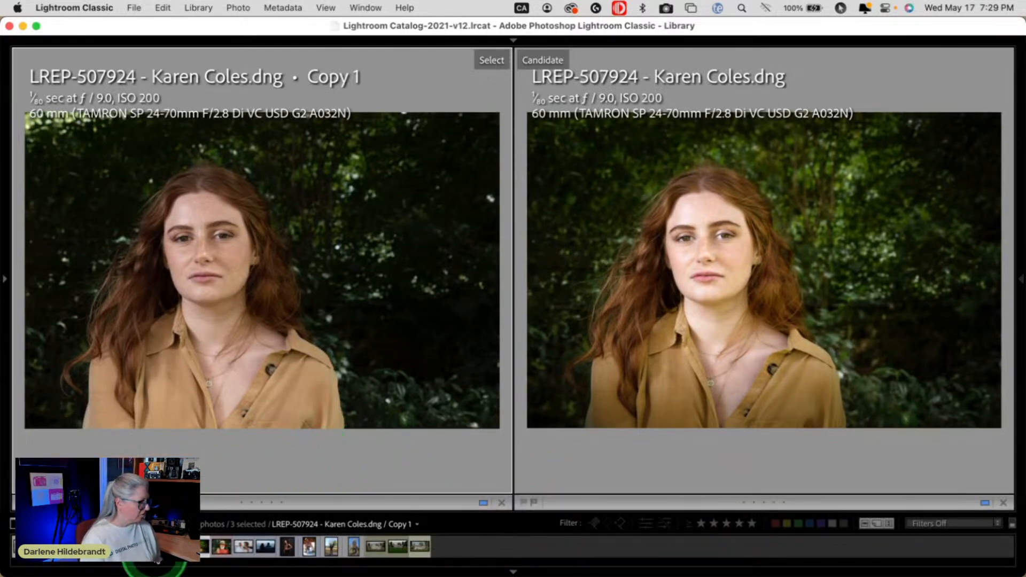
click(501, 502)
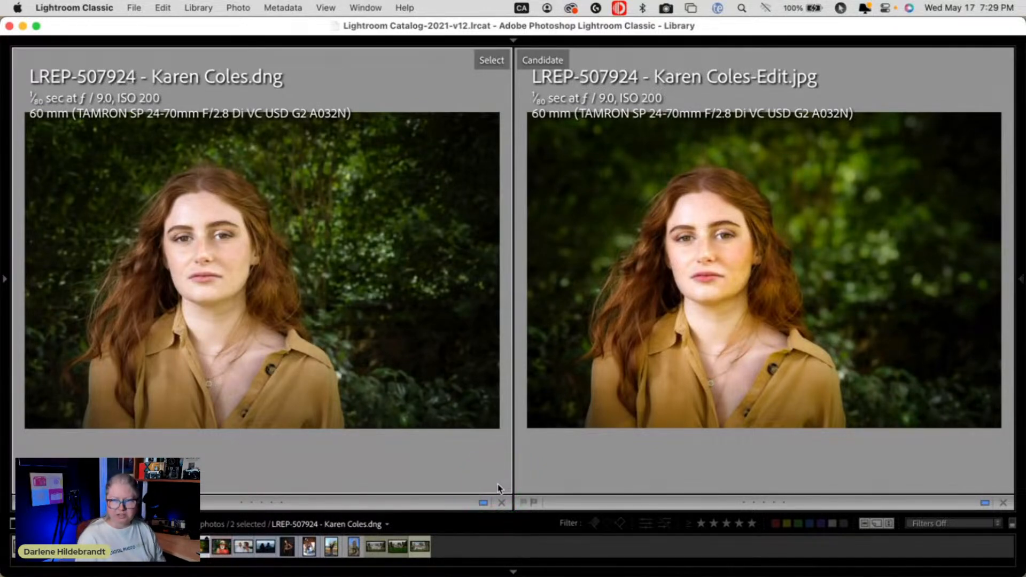
click(498, 487)
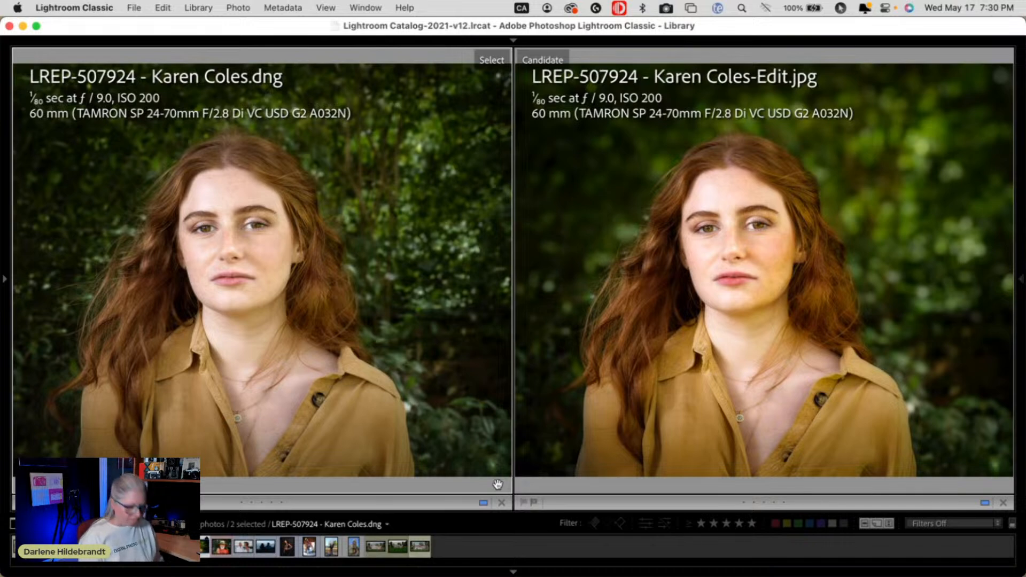
key(g)
click(550, 451)
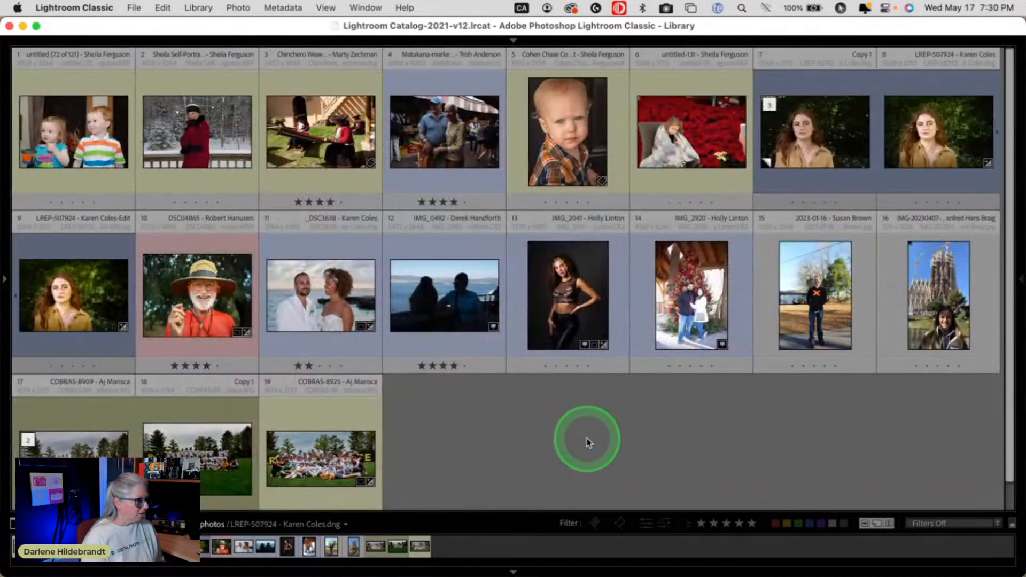
Switch to Luminar Neo and open the beach wedding couple photo for editing
key(super+Tab)
key(super+Tab)
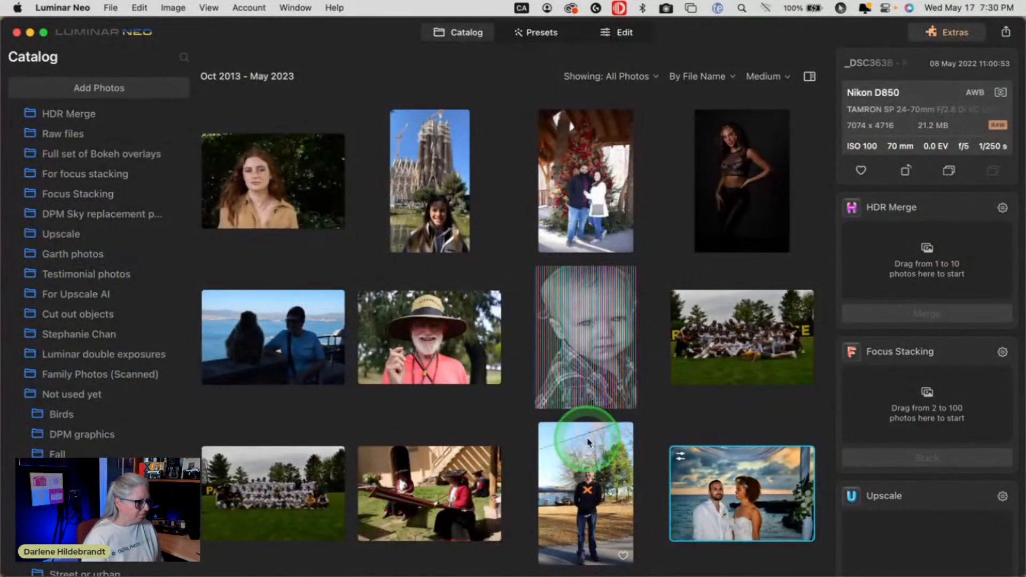
click(732, 518)
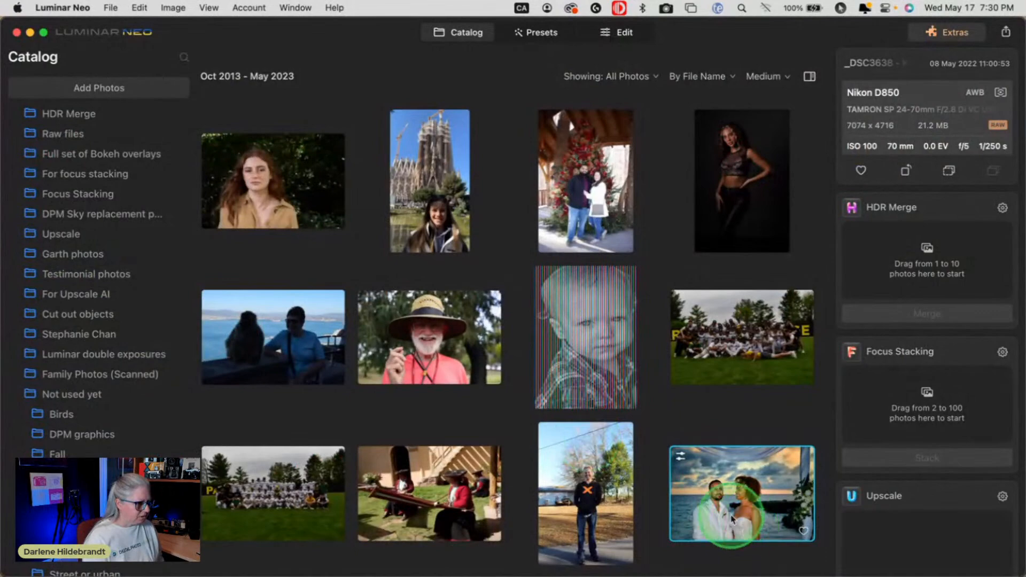
click(614, 33)
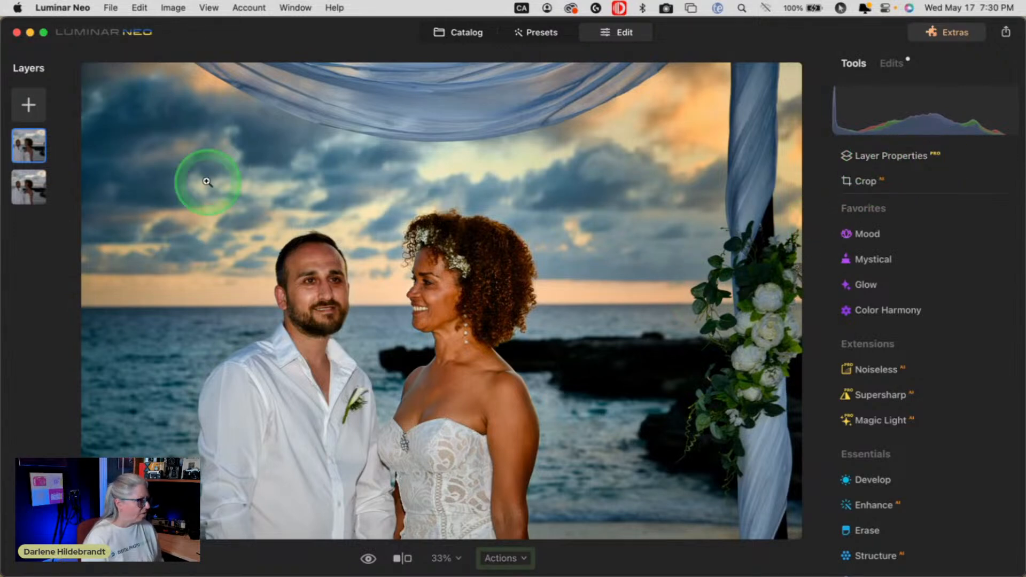
Remove the upper layer of the wedding photo, duplicate the remaining layer, and collapse the layer properties
right_click(31, 143)
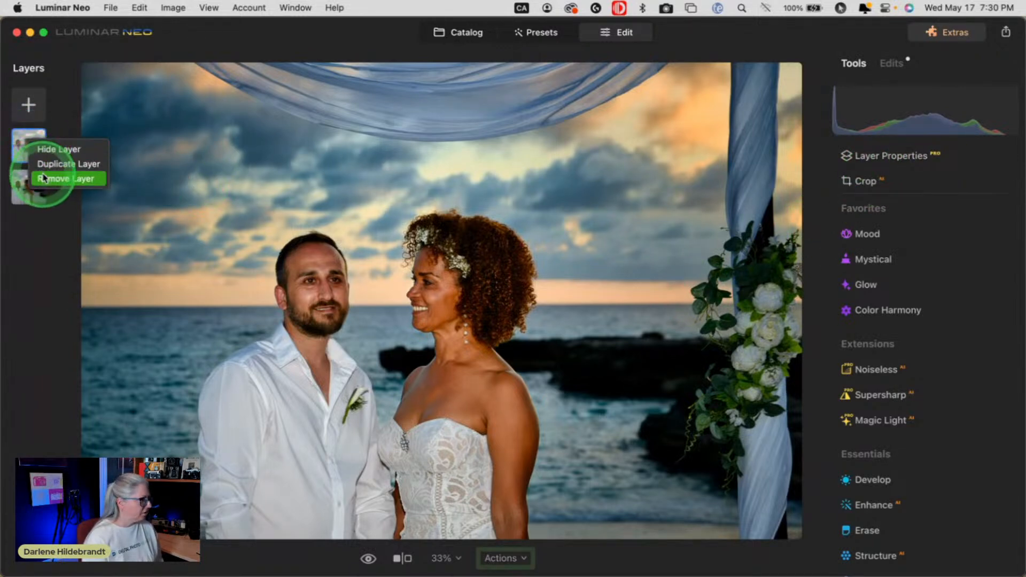
click(46, 178)
click(28, 152)
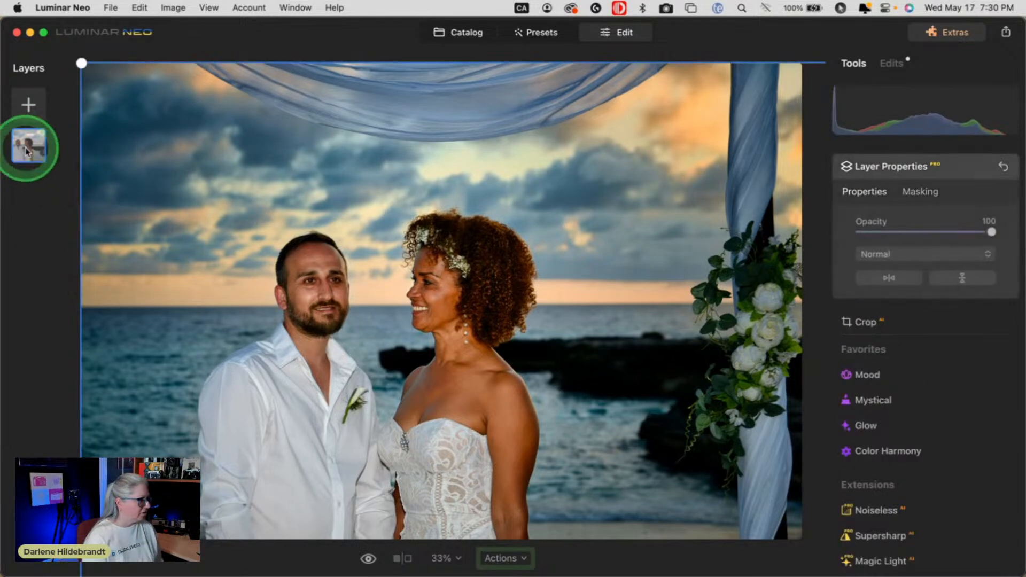
right_click(28, 151)
click(33, 167)
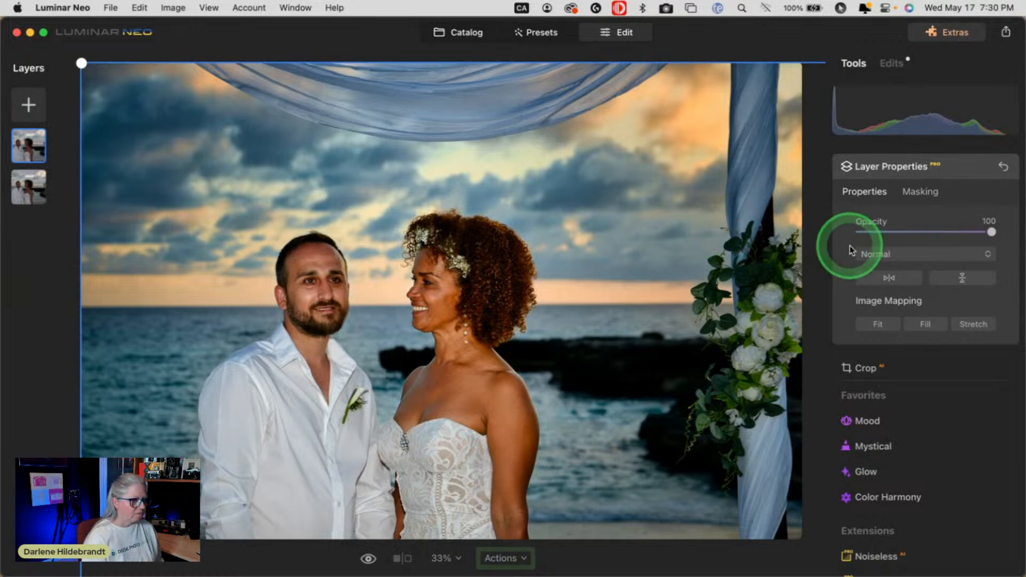
click(956, 171)
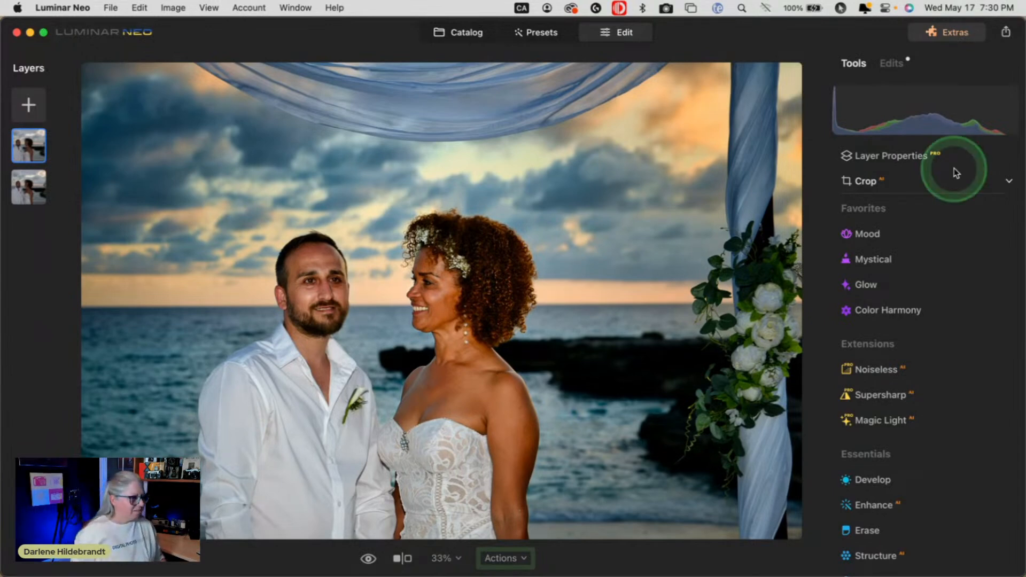
Switch back to Lightroom Classic, clear the photo selection, and show the folder list beside the Library grid
key(super+Tab)
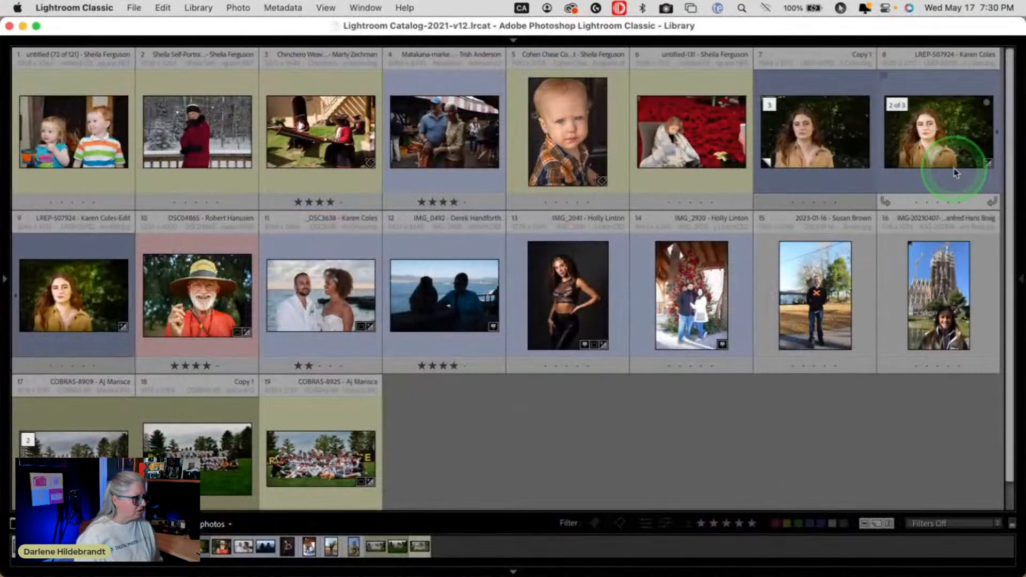
click(799, 367)
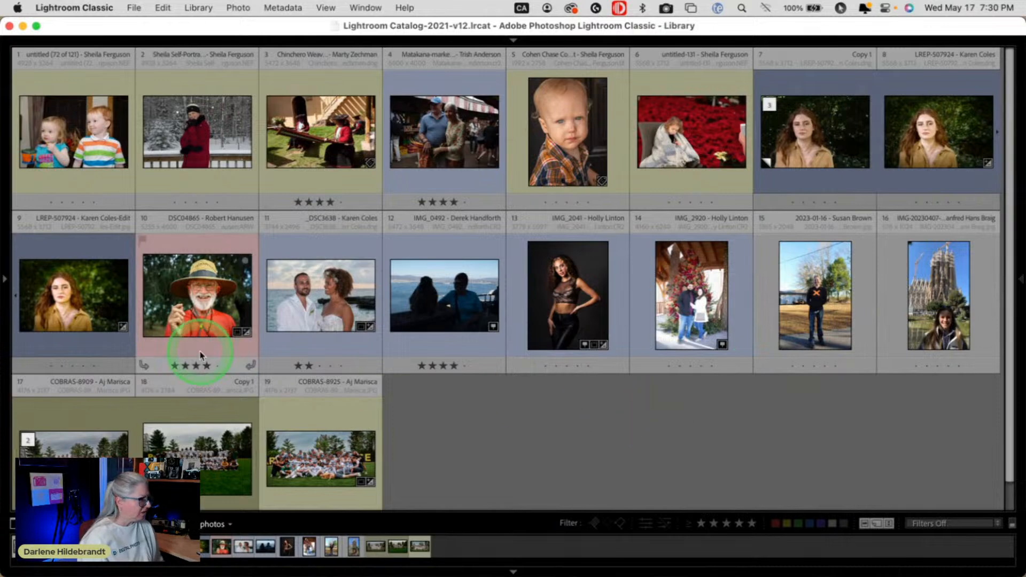
click(75, 293)
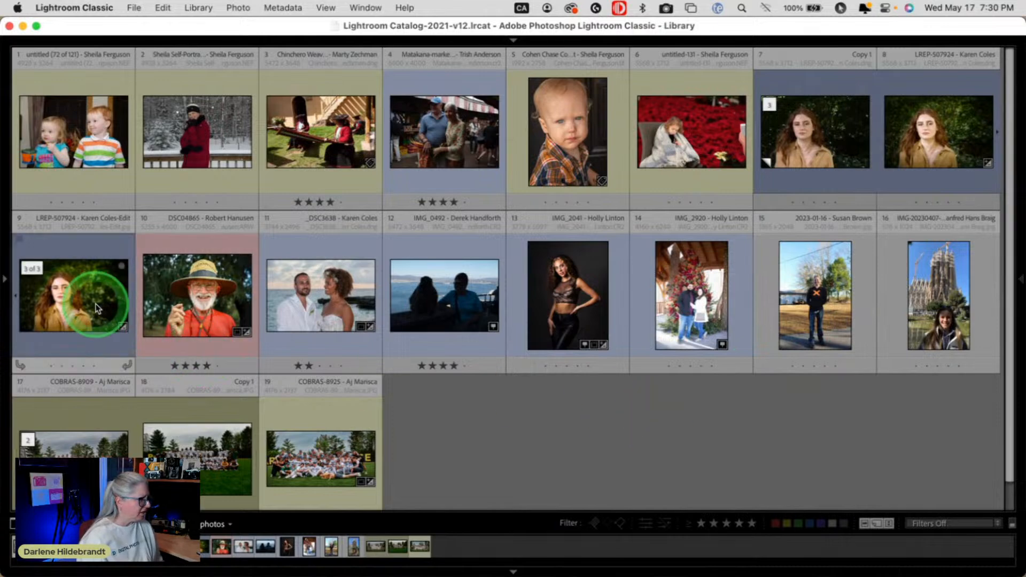
click(5, 279)
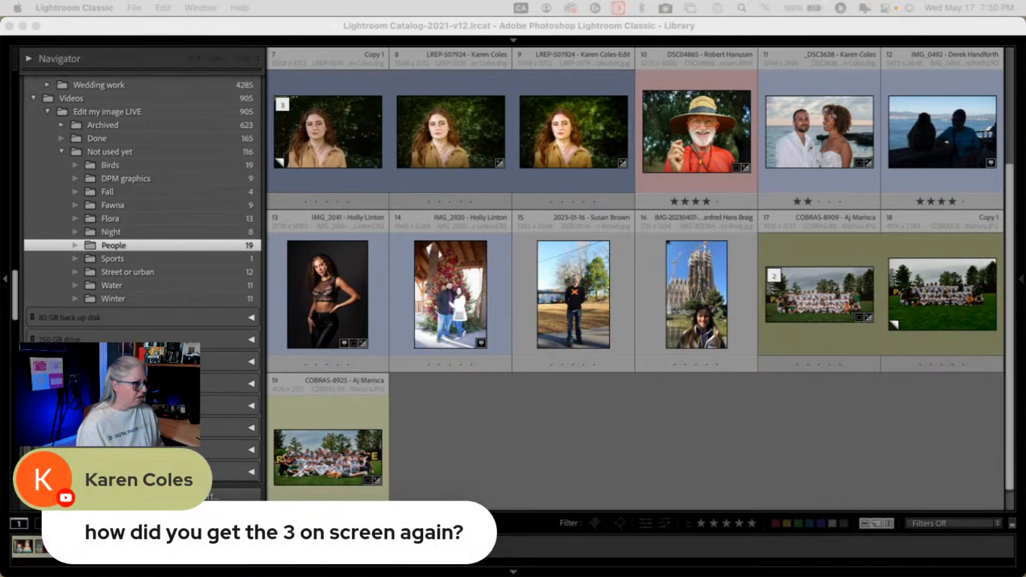
click(755, 442)
scroll(756, 442, up, 3)
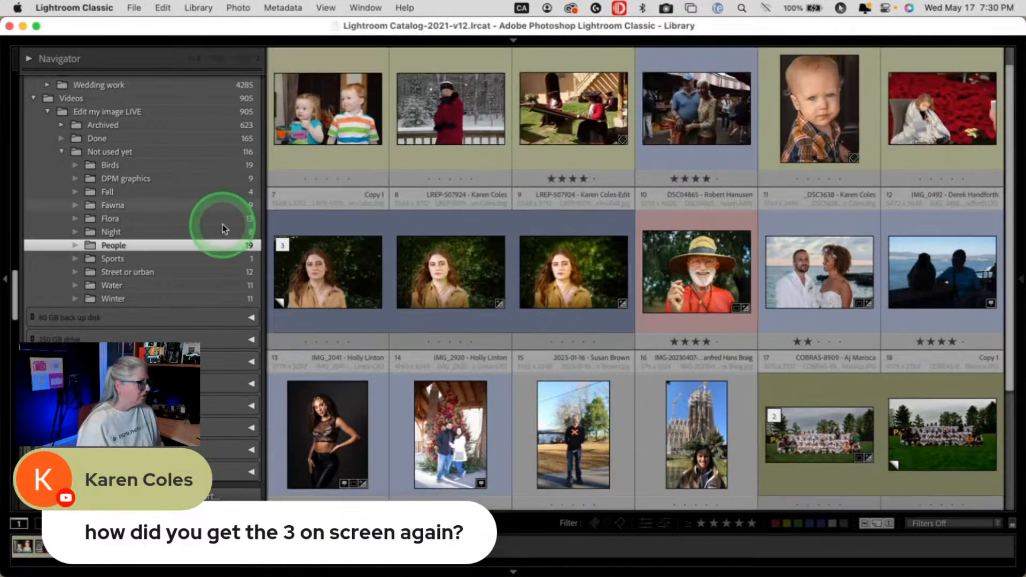
Select the reset copy, the edited DNG and the edited JPG of the portrait and display them together in Survey view
click(320, 275)
shift+click(556, 275)
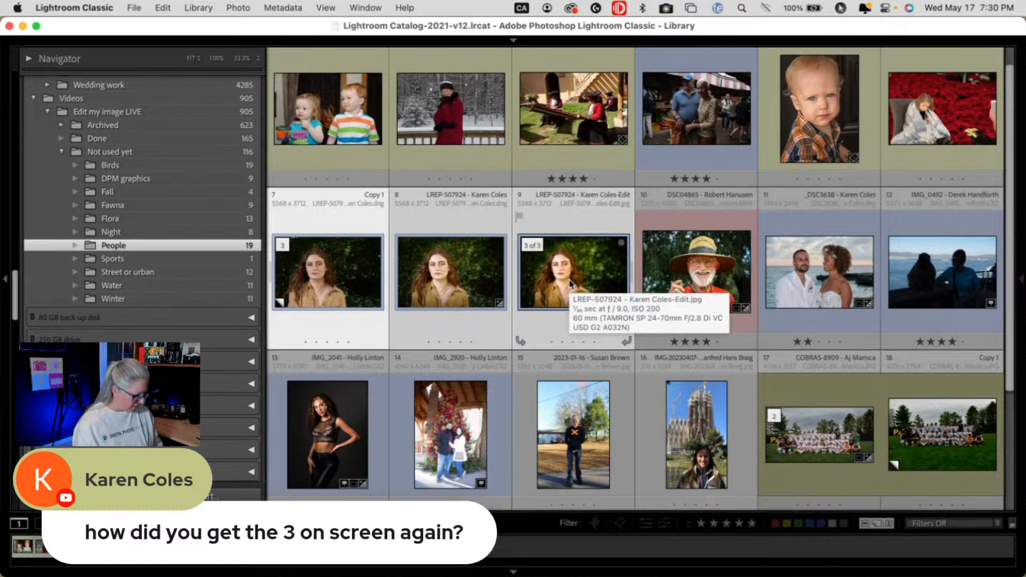
key(n)
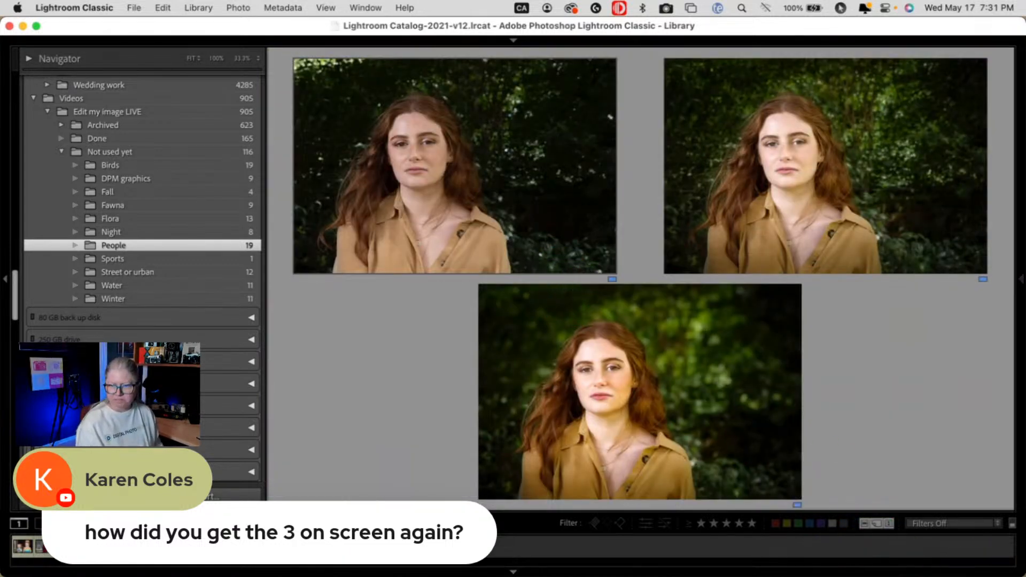
click(768, 353)
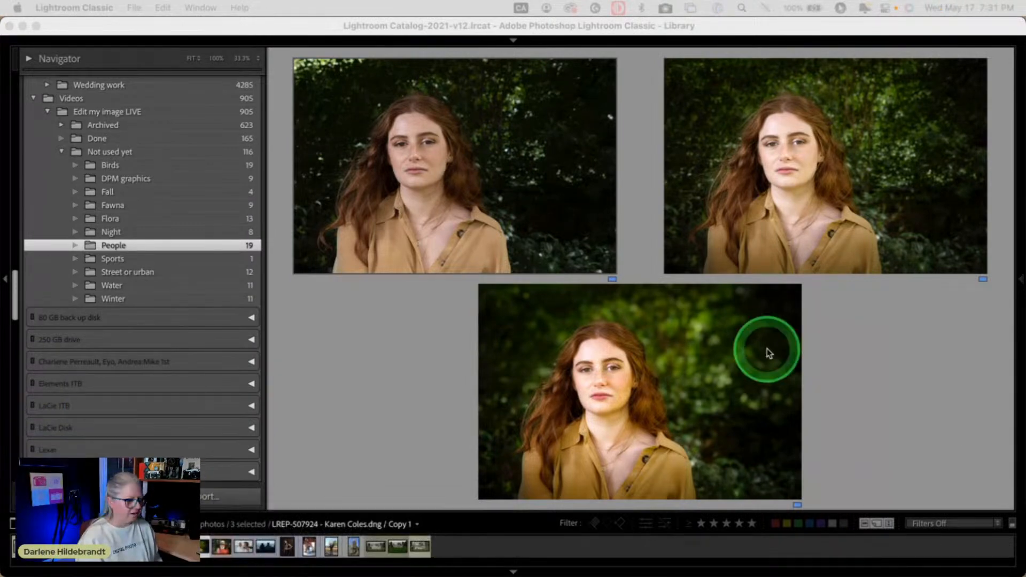
Return to the grid, select the three baseball team photos, and display them in Survey view
key(g)
scroll(800, 386, down, 2)
click(799, 387)
scroll(796, 390, down, 4)
shift+click(376, 426)
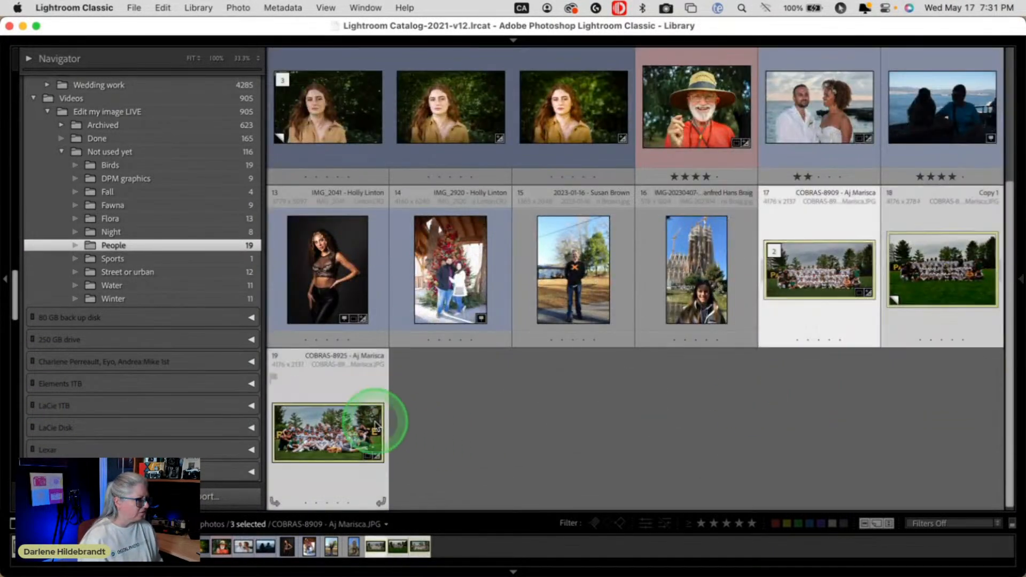
key(n)
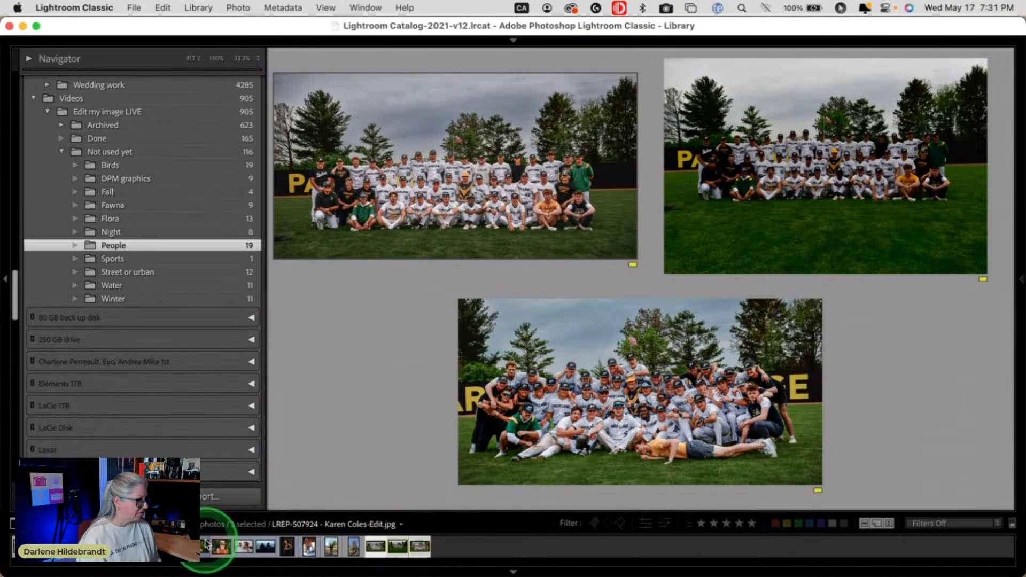
Add the three portrait versions to the team photos in Survey view and hide the side panels
super+click(221, 546)
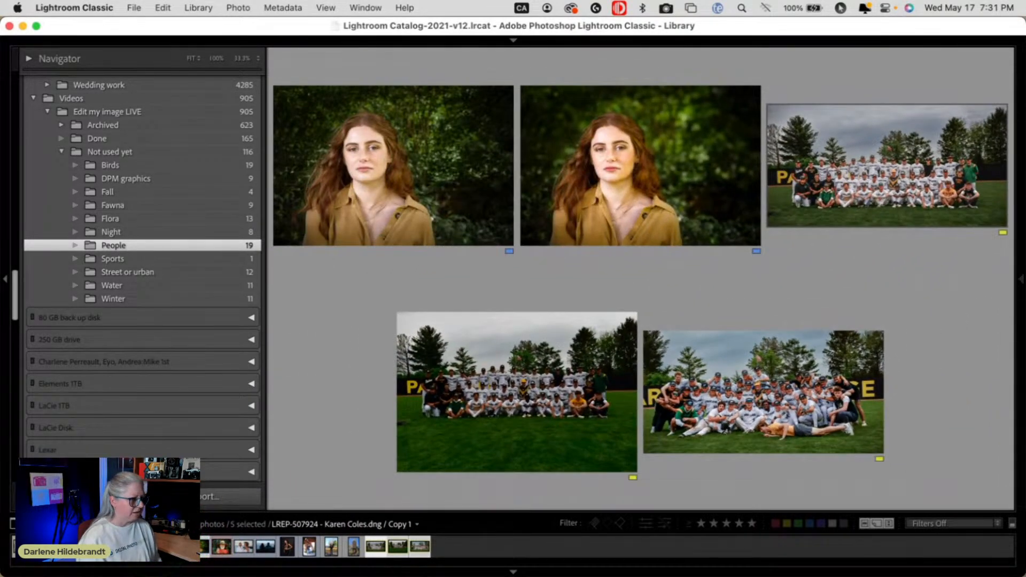
super+click(153, 546)
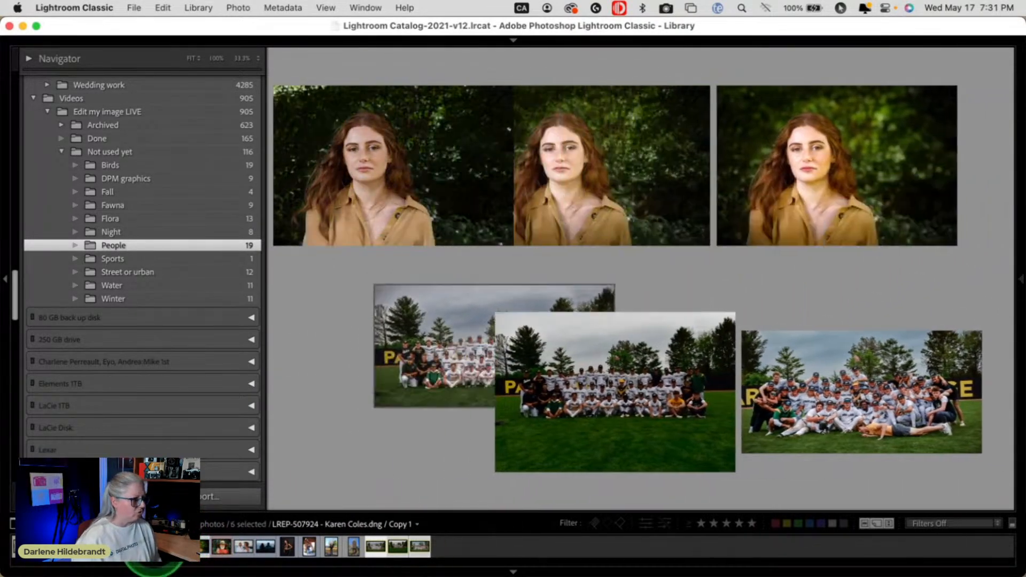
key(F8)
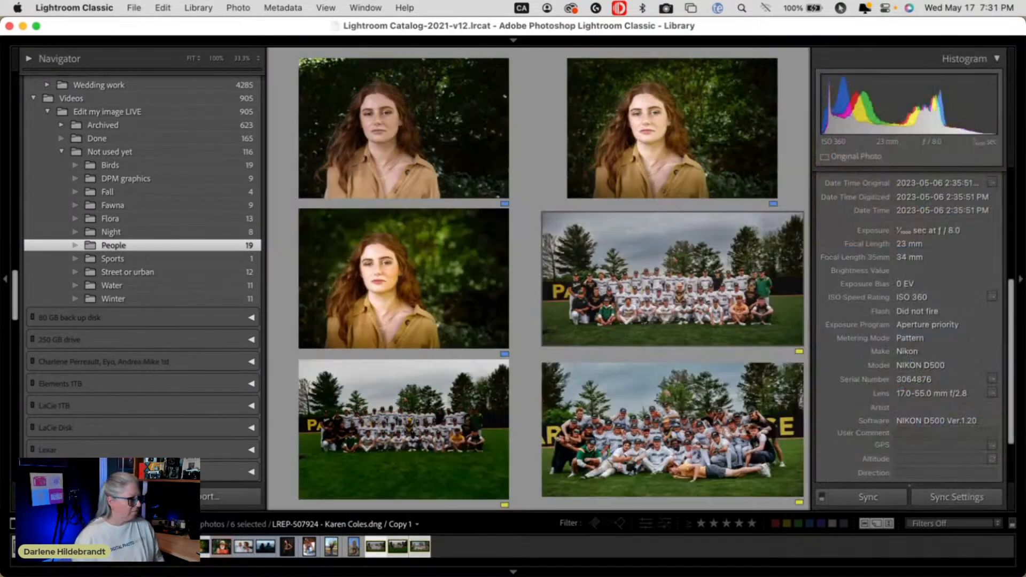
key(Tab)
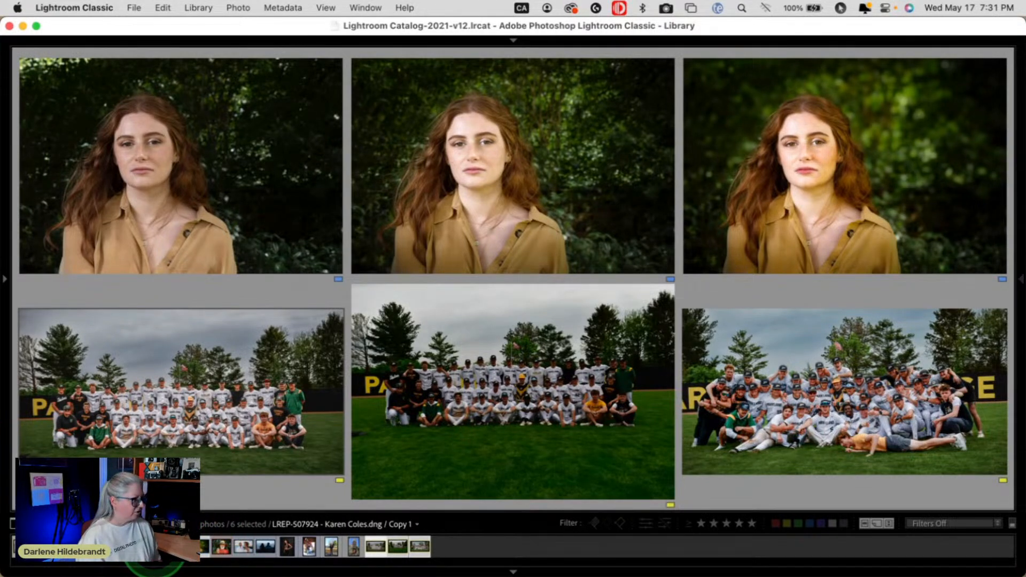
Remove the three portrait versions from the Survey view, keeping only the team photos
super+click(155, 541)
super+click(176, 544)
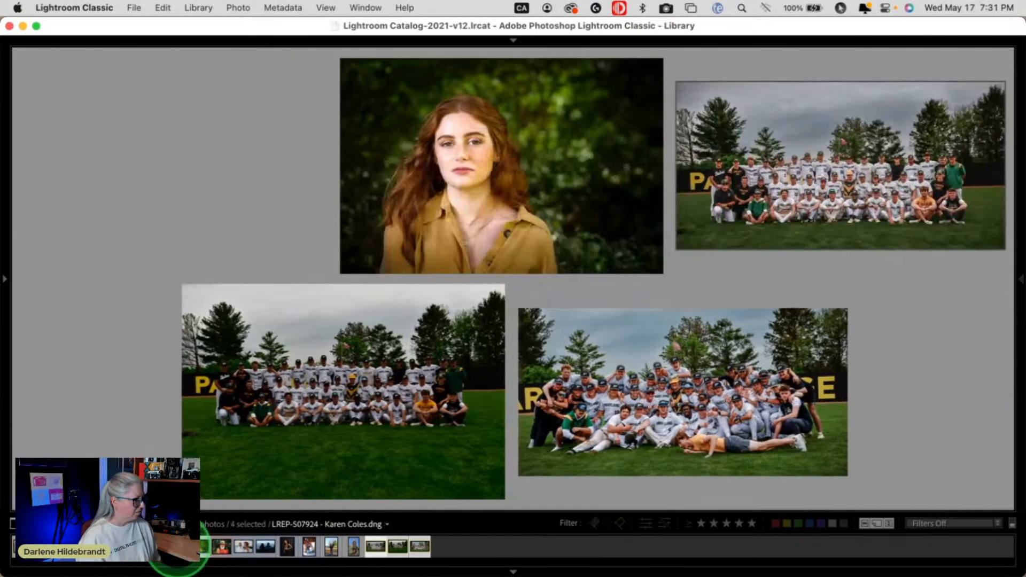
super+click(193, 546)
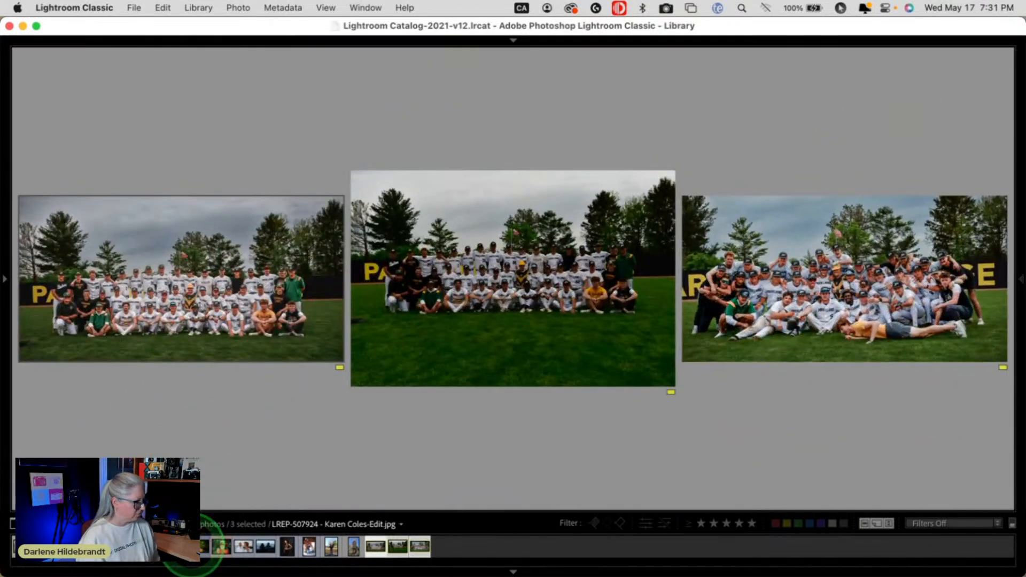
Select the six consecutive photos from the reset portrait copy through the silhouetted seaside photo and display them in Survey view
key(g)
click(599, 393)
mouse_move(73, 236)
mouse_down()
mouse_move(357, 261)
mouse_move(320, 287)
mouse_move(76, 289)
mouse_up()
drag(859, 126, 821, 138)
shift+click(445, 280)
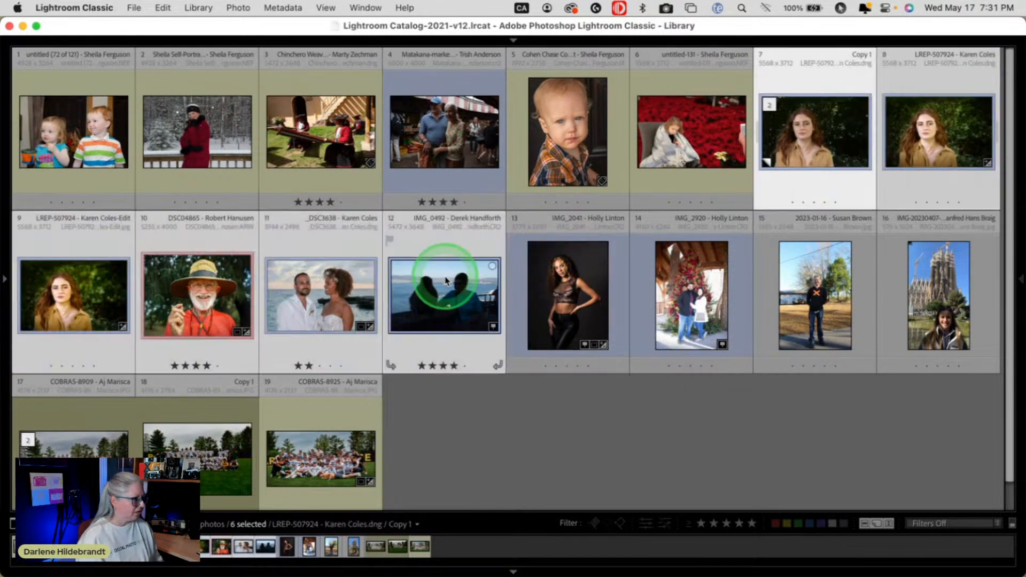
key(n)
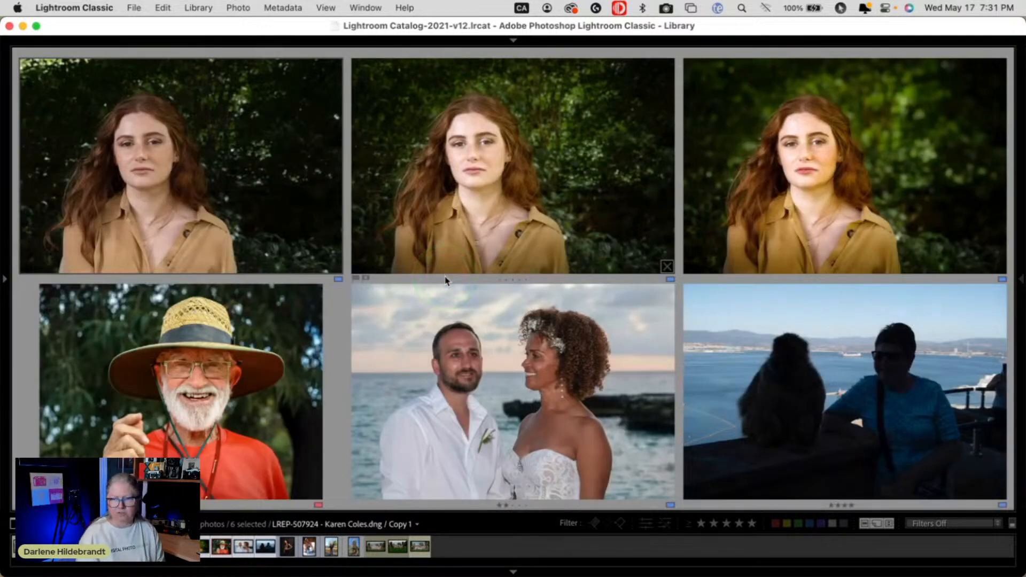
Display every photo in the People folder together in Survey view, then return to the grid with nothing selected
key(g)
key(super+a)
drag(504, 344, 511, 357)
key(n)
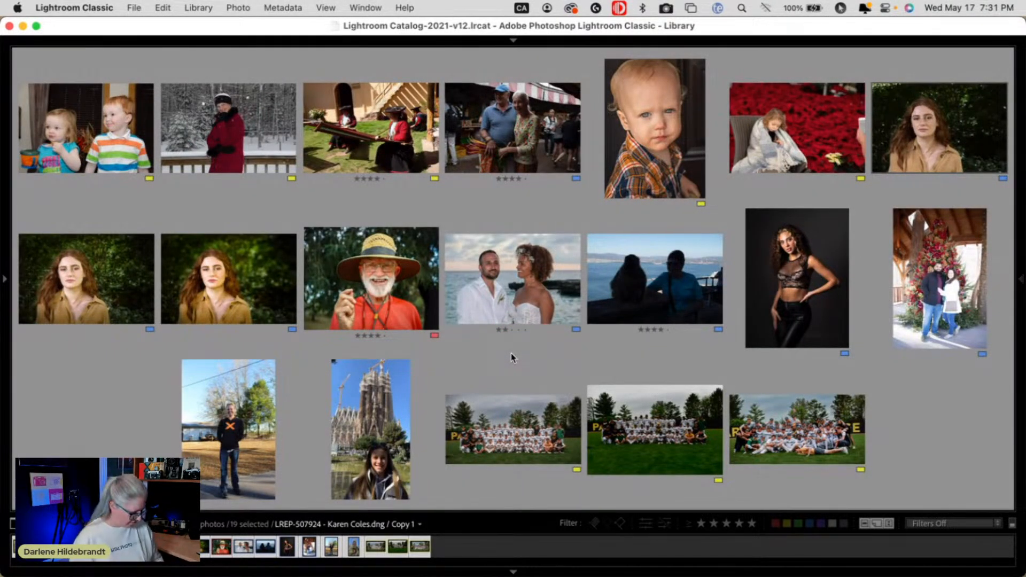
key(g)
drag(526, 412, 588, 430)
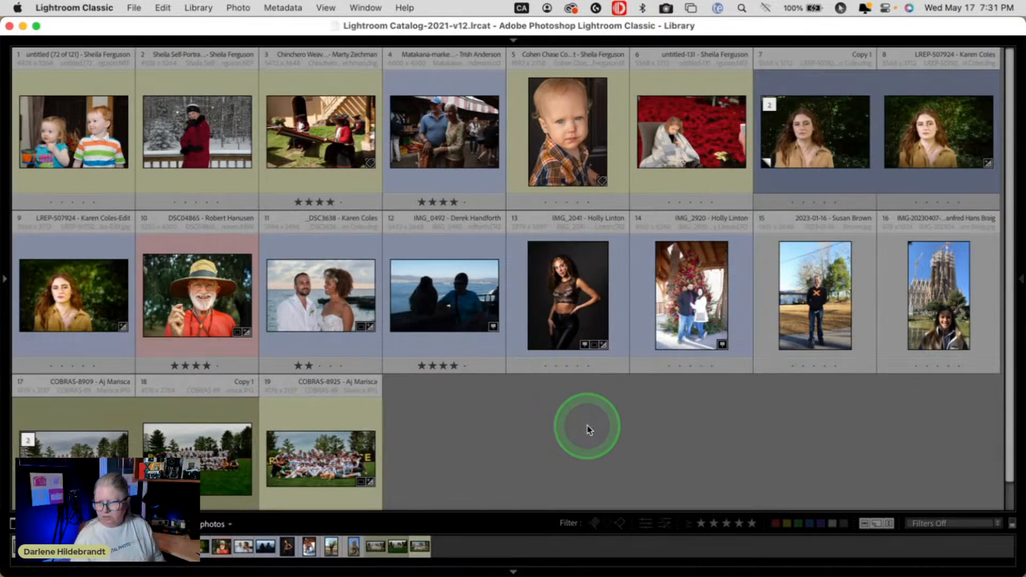
Show the folder list, give the three baseball team photos the Red label, and select the beach wedding couple photo
click(5, 281)
click(781, 287)
shift+click(334, 425)
key(6)
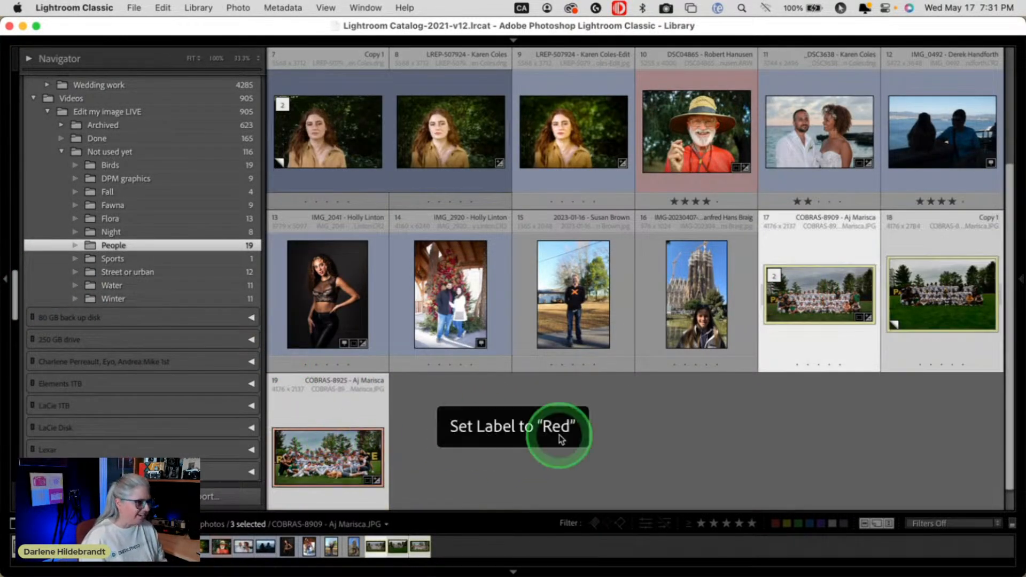
scroll(702, 395, up, 3)
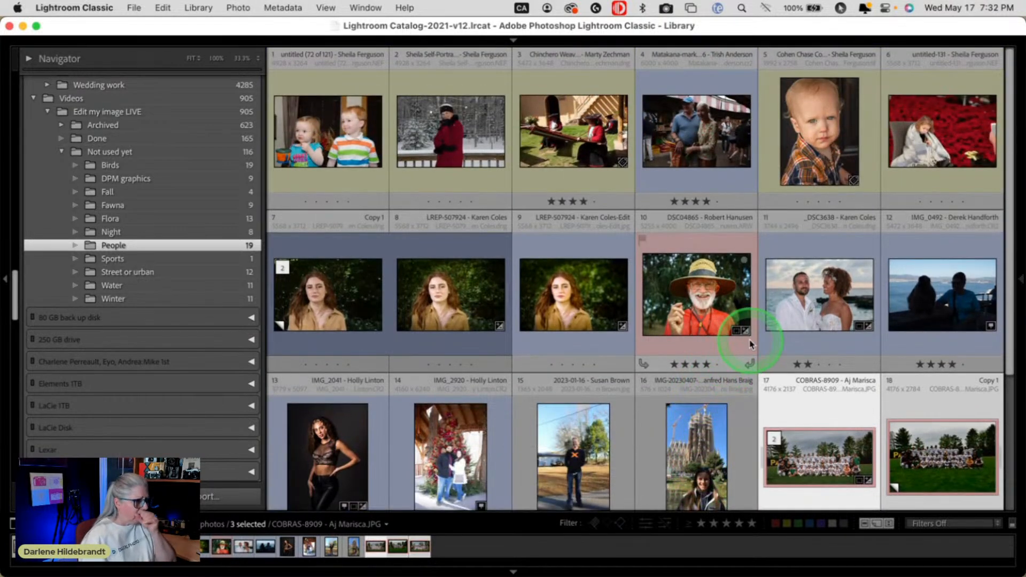
click(813, 314)
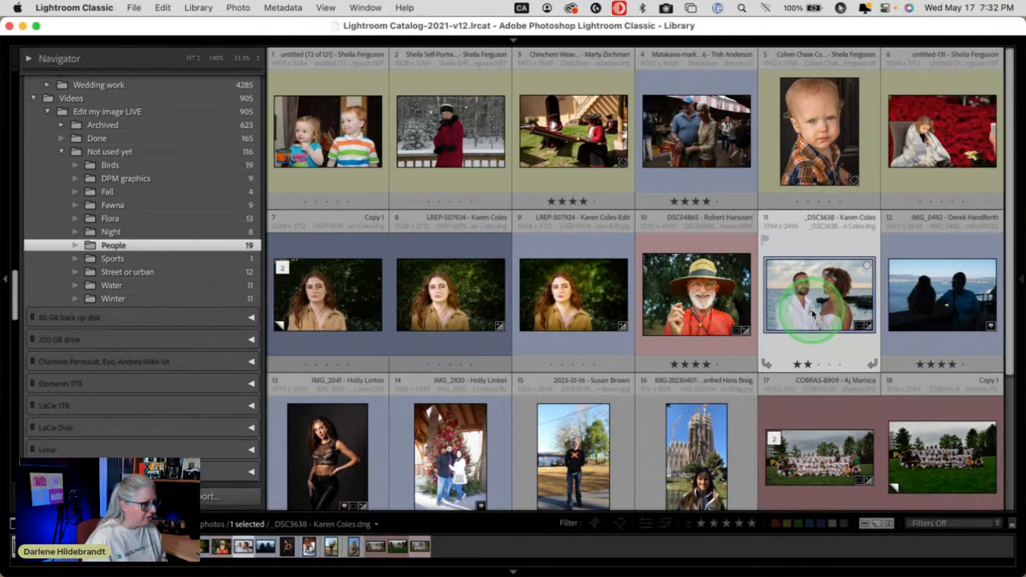
Give the Red label to the beach wedding couple, the man in the straw hat and all three versions of the woman's portrait
key(6)
key(Left)
key(6)
key(Left)
key(6)
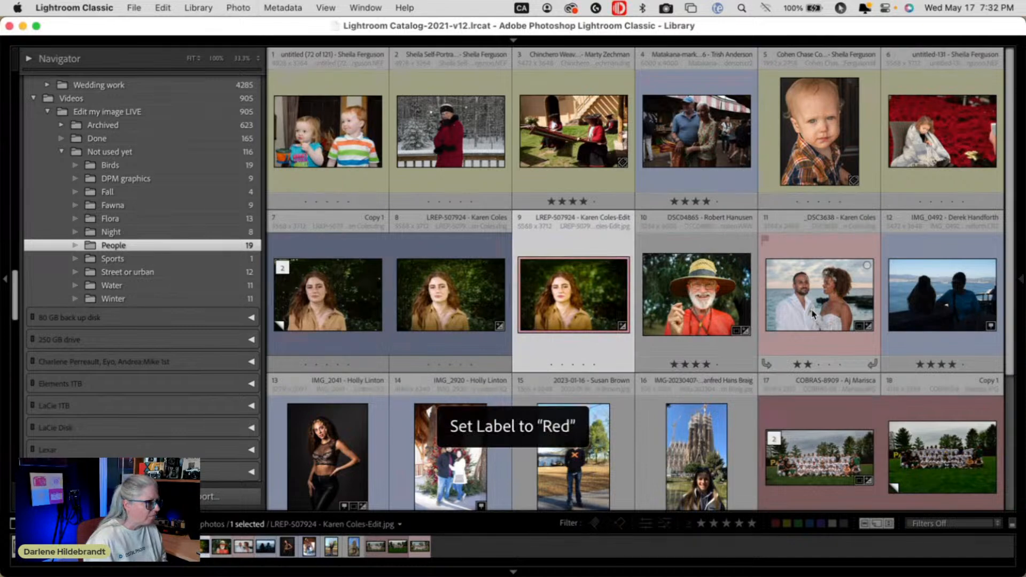
key(Right)
key(6)
key(Left)
key(Left)
key(6)
key(Left)
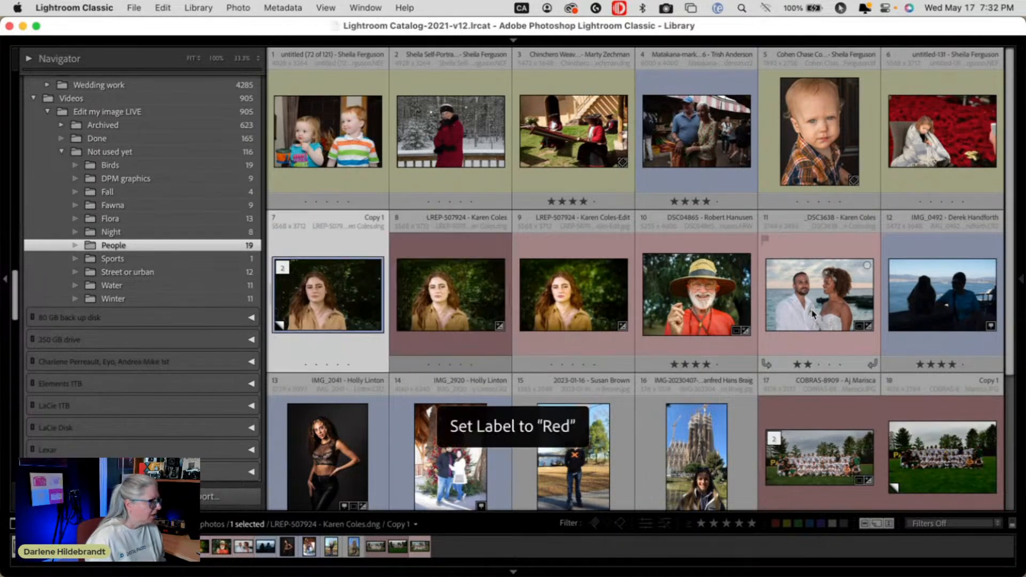
key(6)
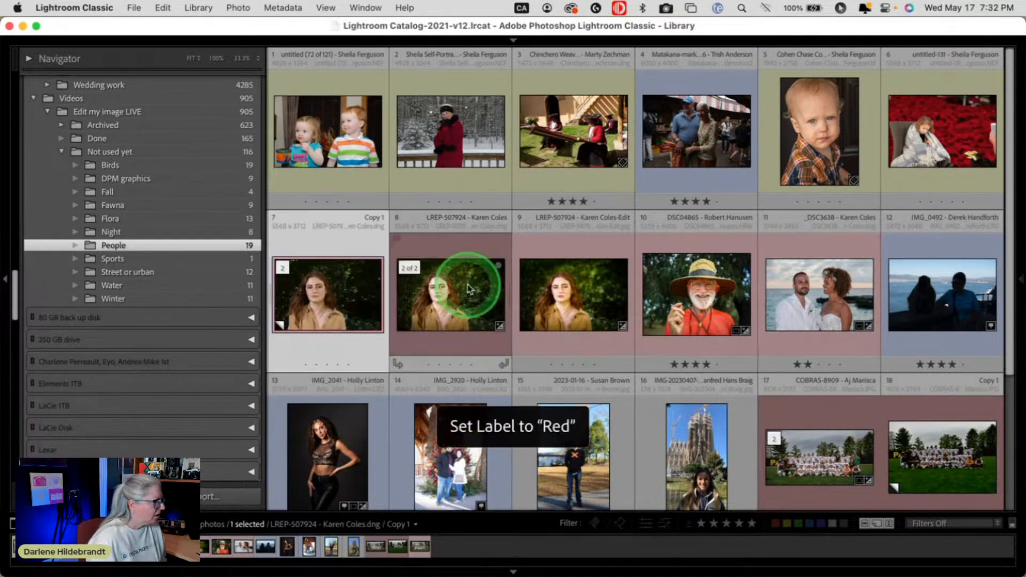
Look through the photos in the Street or urban folder and the Water folder
click(175, 273)
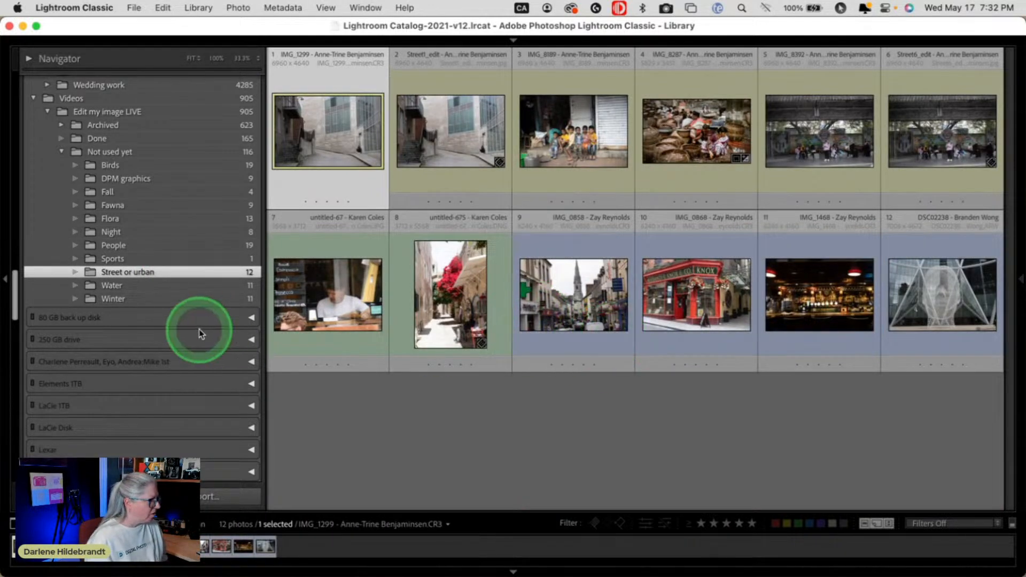
click(136, 287)
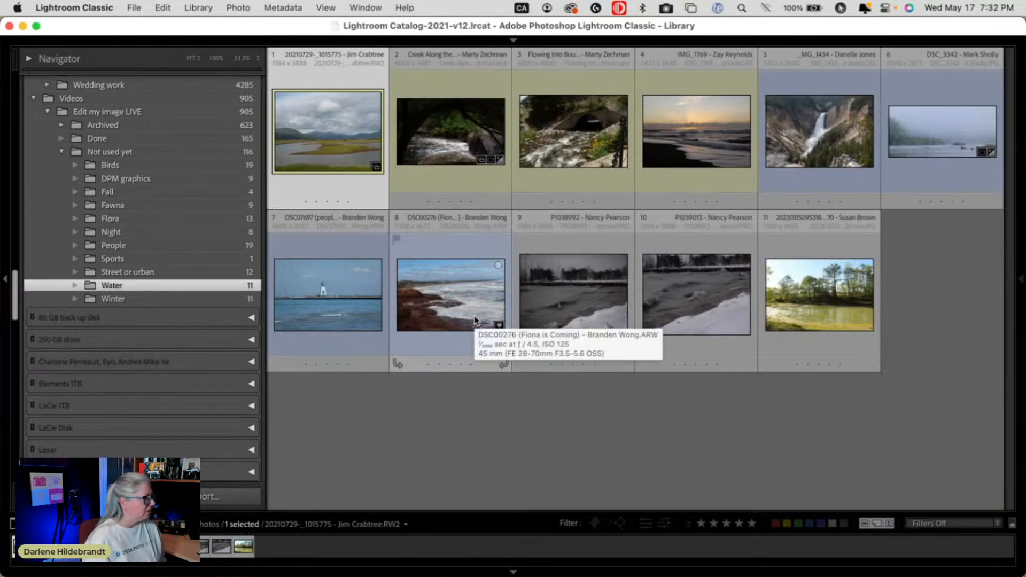
click(239, 212)
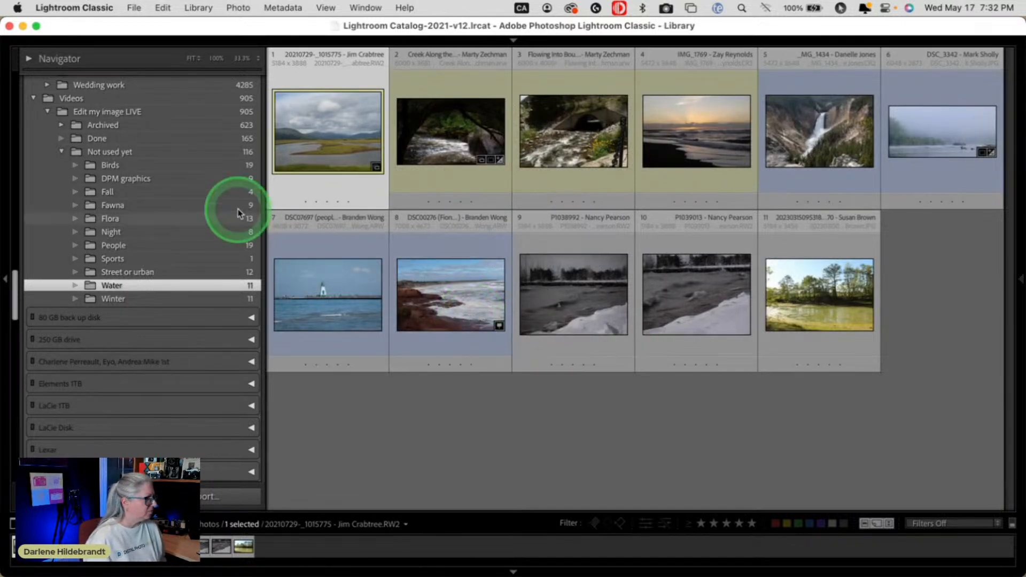
Look through all the photos in the Birds folder, then return to the Water folder
click(115, 165)
scroll(627, 308, down, 3)
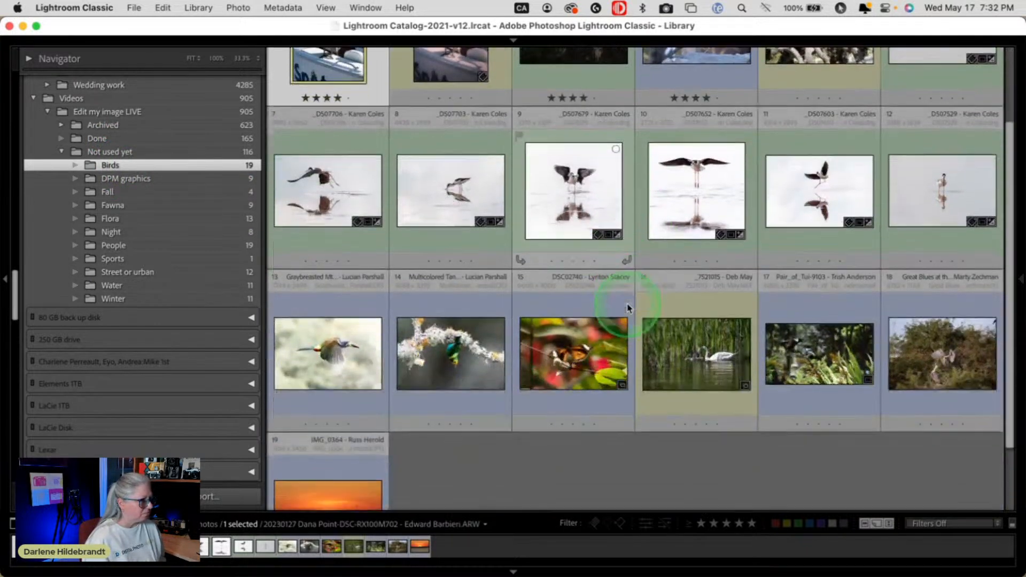
scroll(627, 308, up, 3)
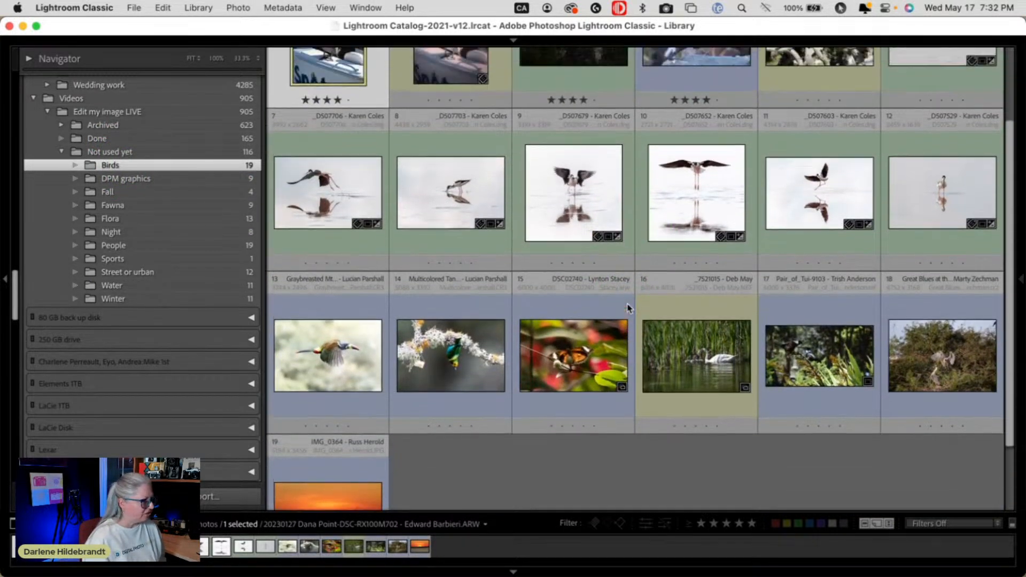
scroll(627, 309, down, 2)
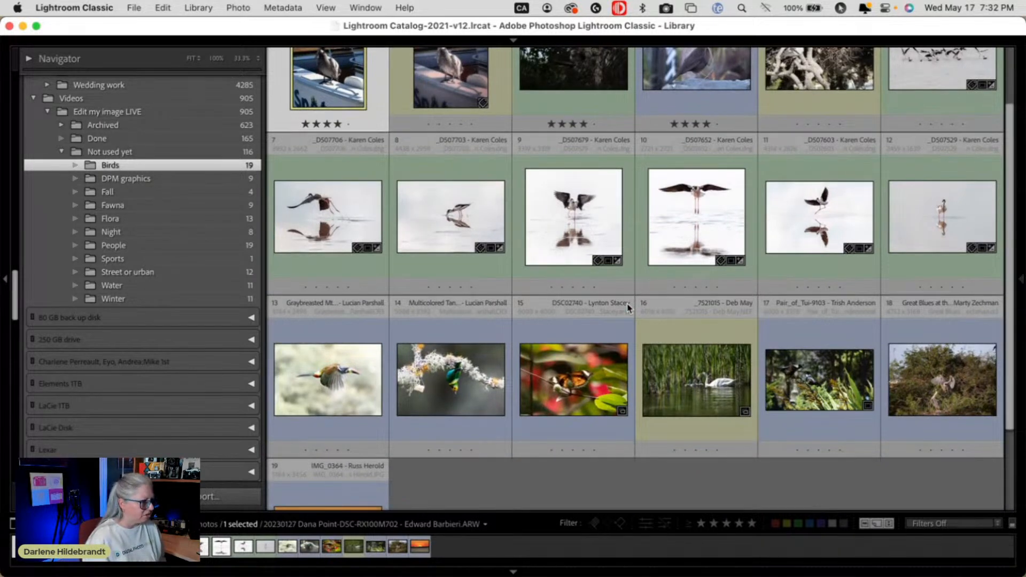
scroll(627, 308, down, 2)
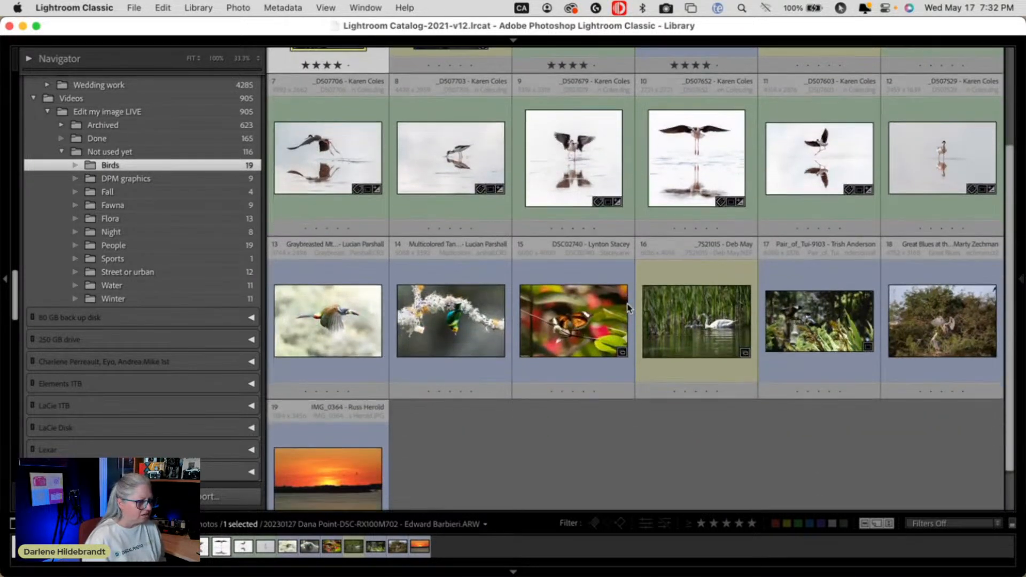
scroll(627, 308, up, 3)
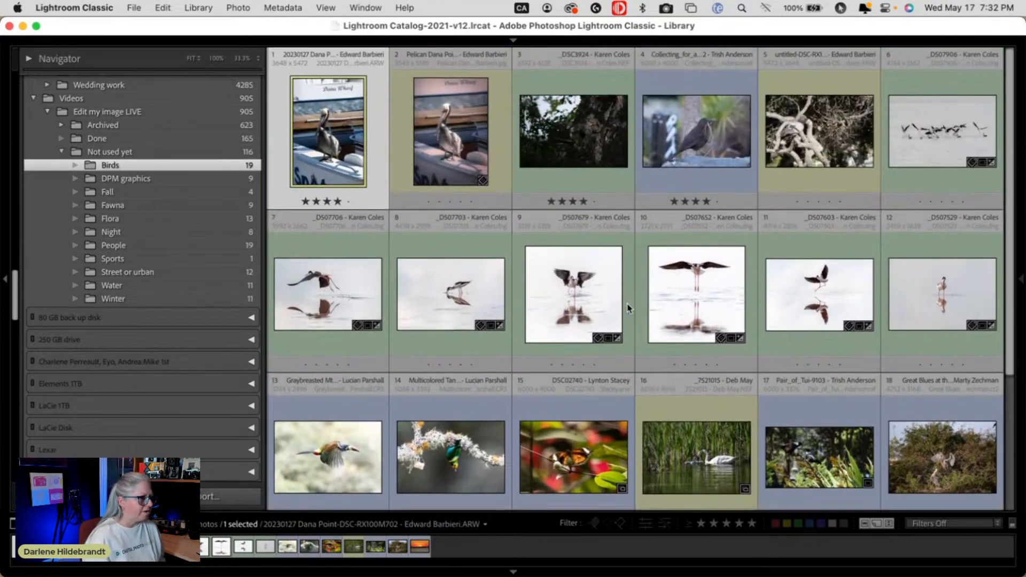
scroll(627, 308, down, 3)
scroll(628, 308, up, 3)
click(330, 277)
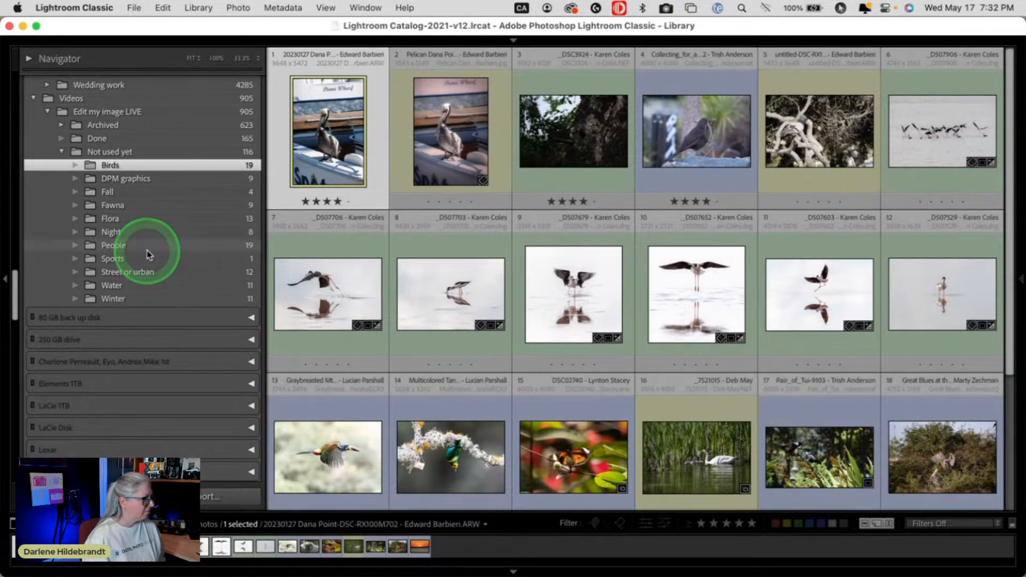
click(145, 286)
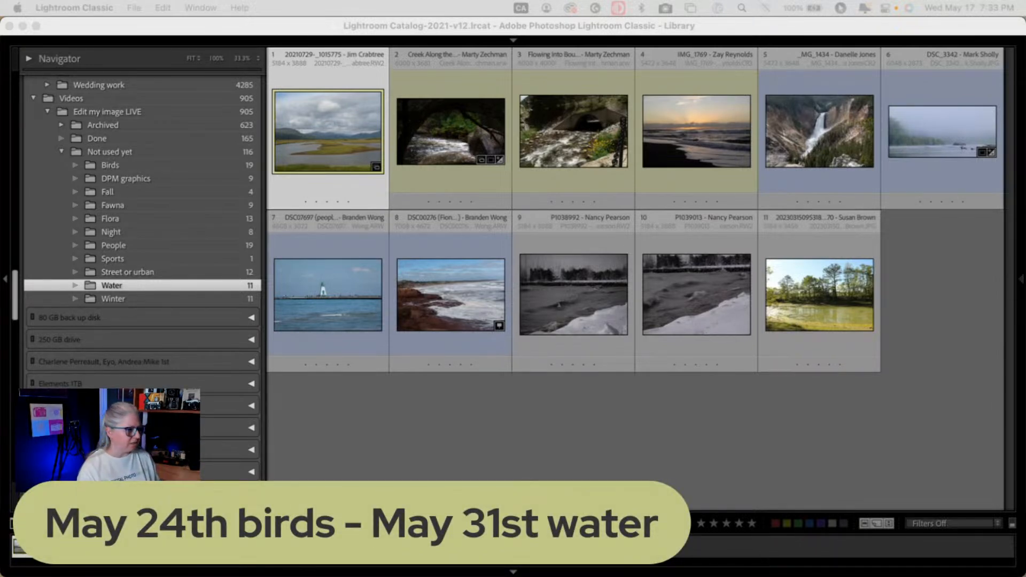
Display the Submit Your Photos graphic from the DPM graphics folder enlarged in Loupe view with the folder list hidden
click(486, 417)
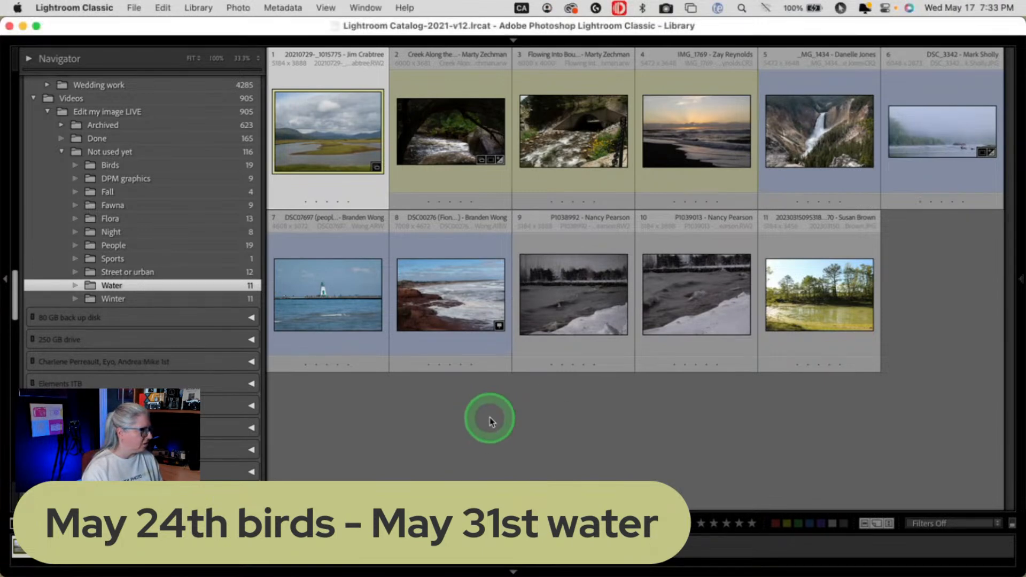
click(142, 178)
double_click(275, 279)
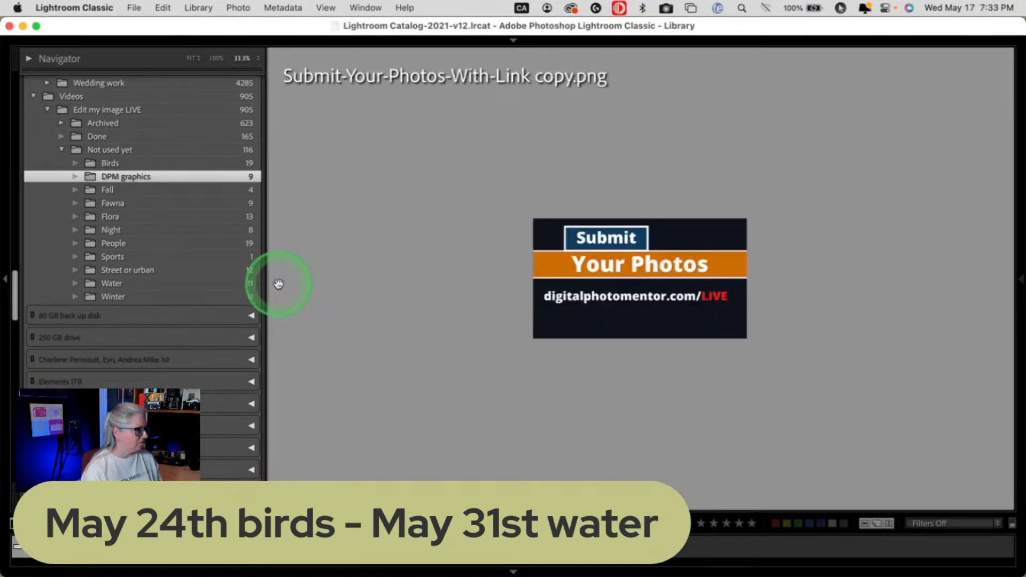
click(10, 279)
click(515, 279)
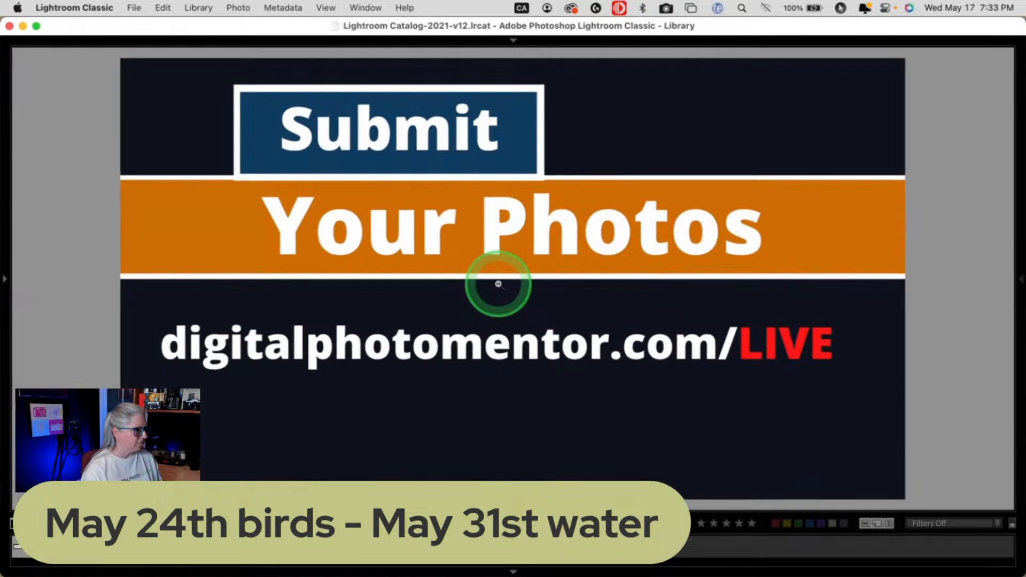